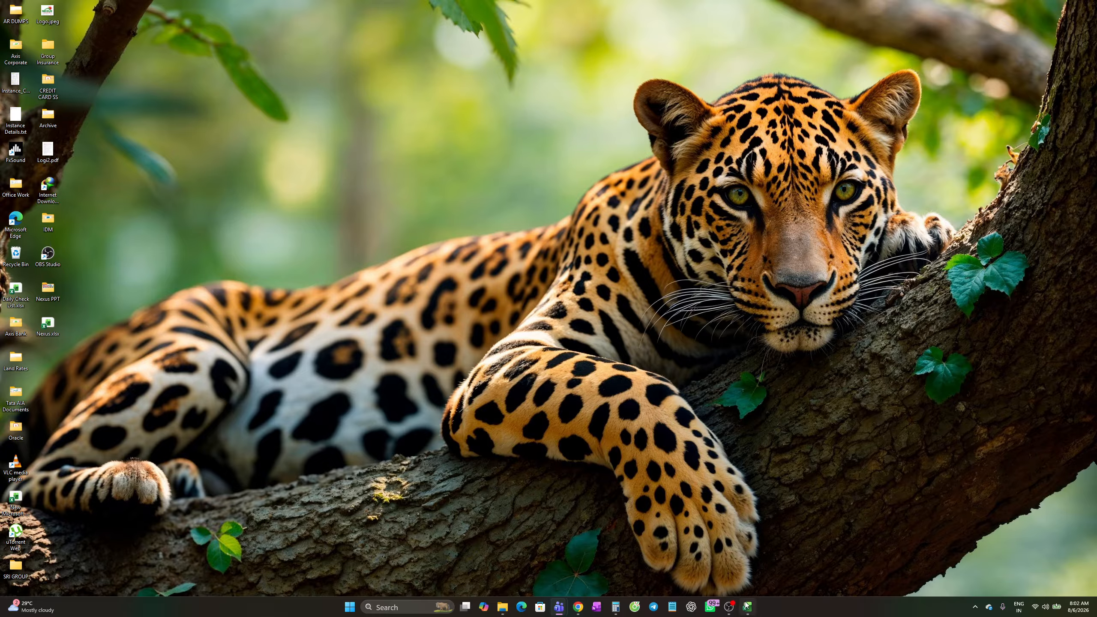
# - Switch to the Nexus.xlsx workbook and review the Session-5 Chart of Accounts steps and the segment table with lengths and validation types
pyautogui.click(748, 607)
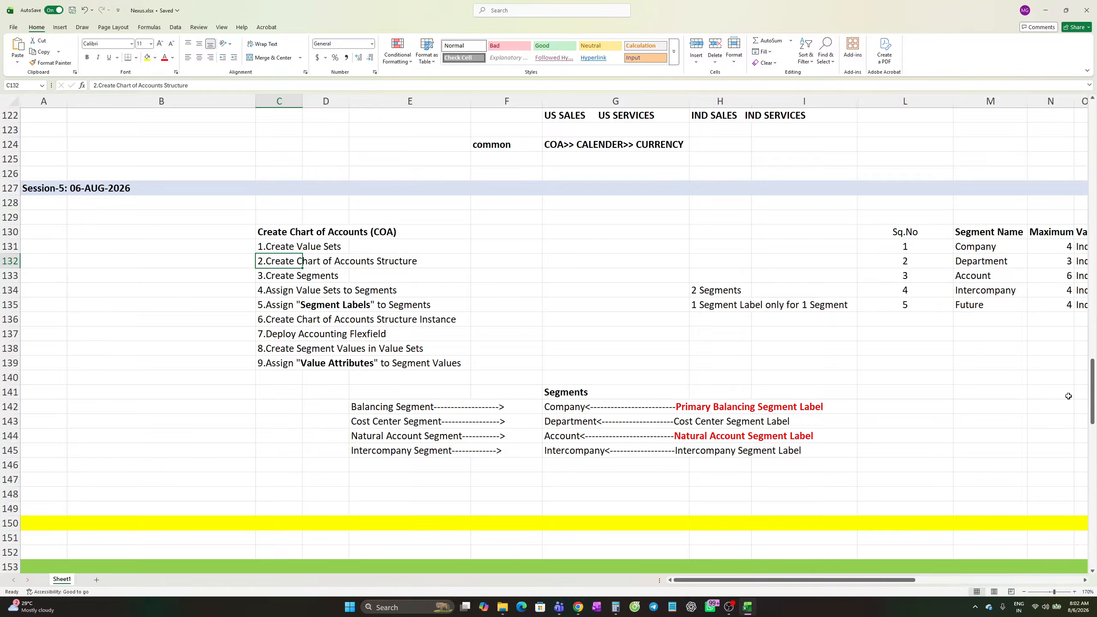
pyautogui.moveTo(1093, 394); pyautogui.dragTo(1089, 405)
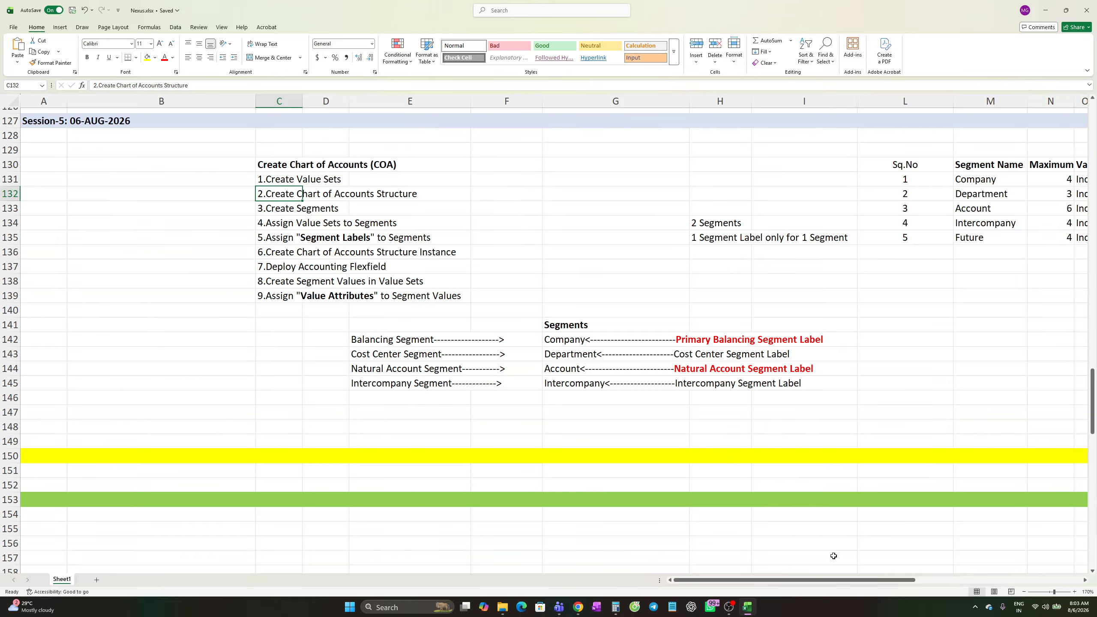
pyautogui.moveTo(828, 586); pyautogui.dragTo(930, 583)
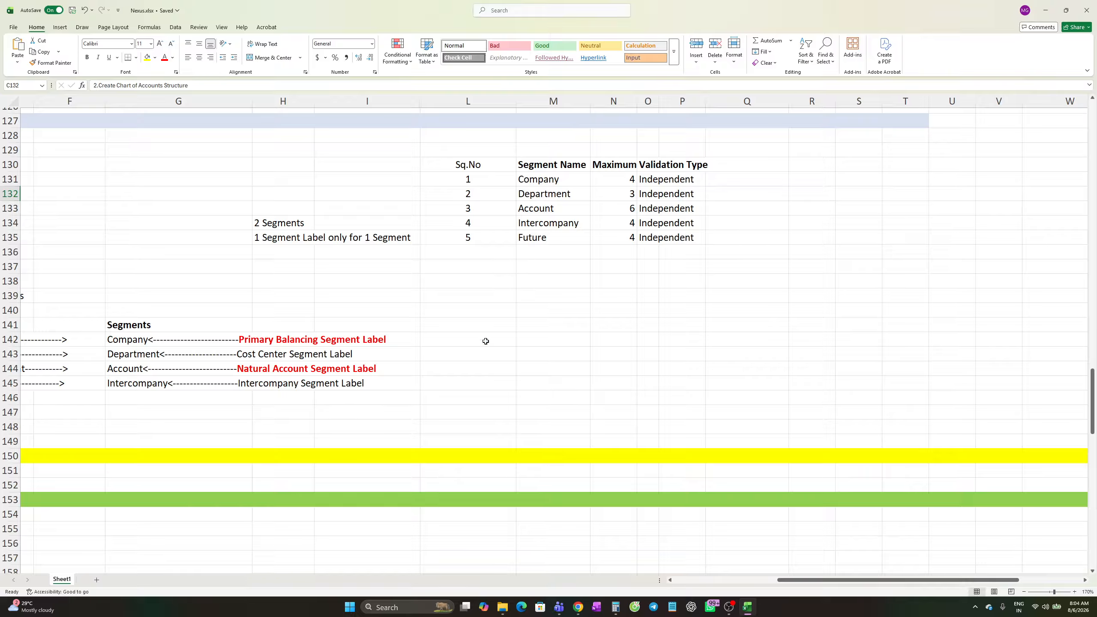
pyautogui.moveTo(466, 418); pyautogui.dragTo(523, 418)
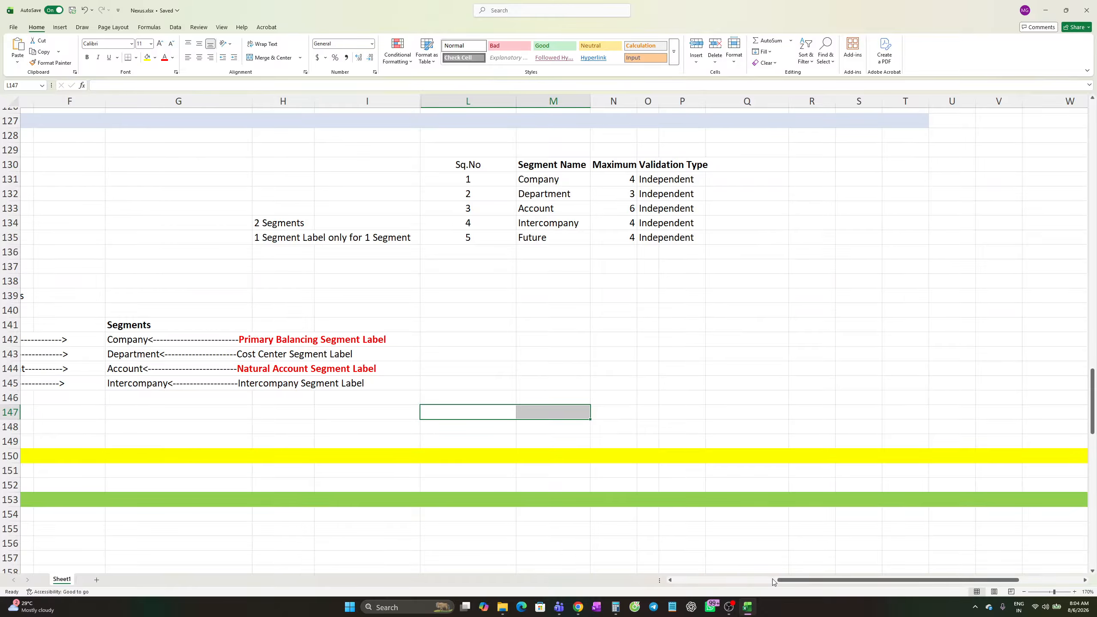
pyautogui.moveTo(784, 584); pyautogui.dragTo(746, 582)
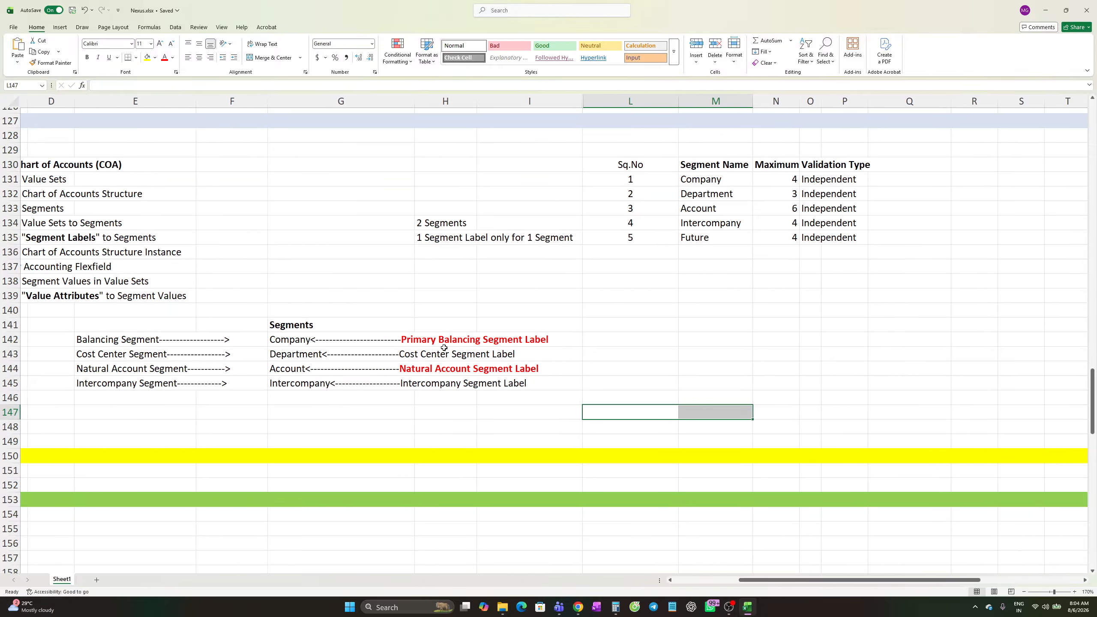
# - Review the mapping of the Company, Department, Account and Intercompany segments to their segment labels in rows 142 to 145
pyautogui.click(425, 341)
pyautogui.click(399, 342)
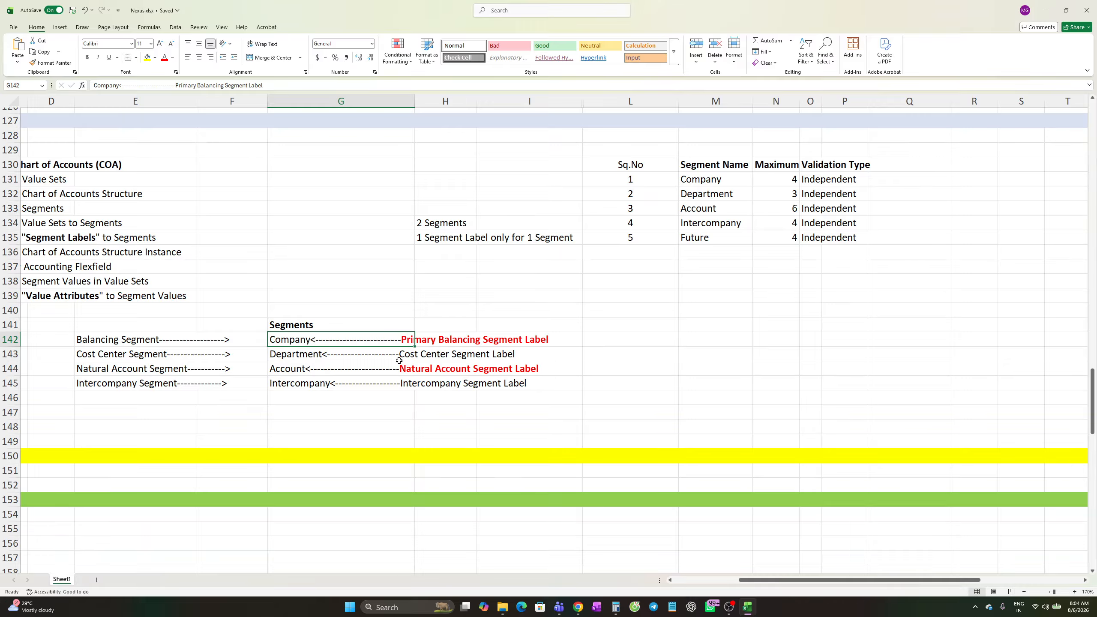
pyautogui.click(296, 357)
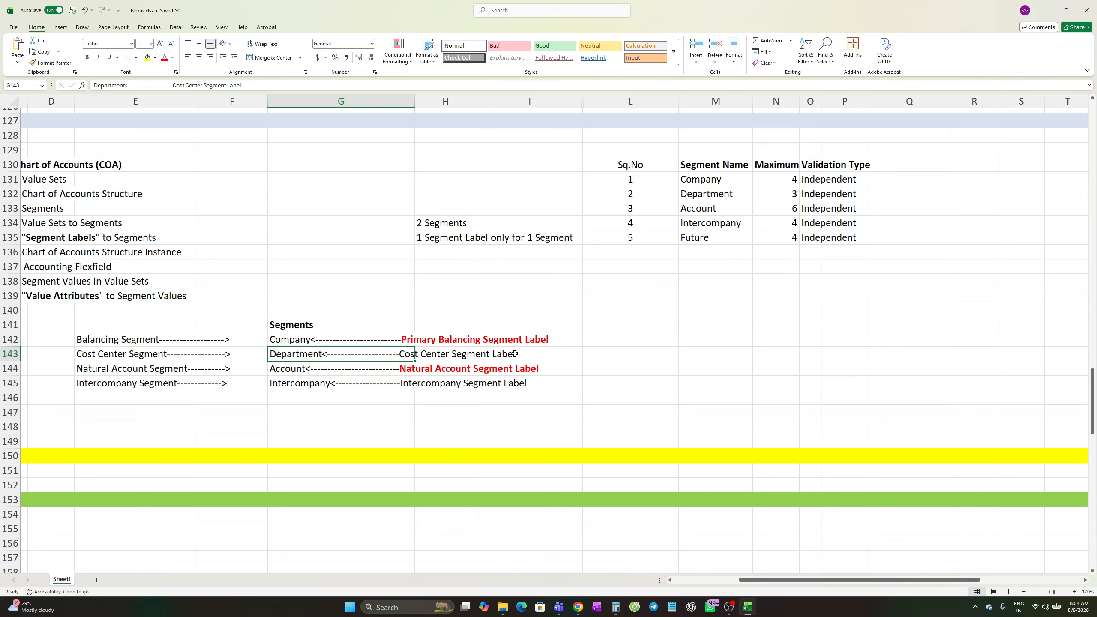
pyautogui.click(298, 367)
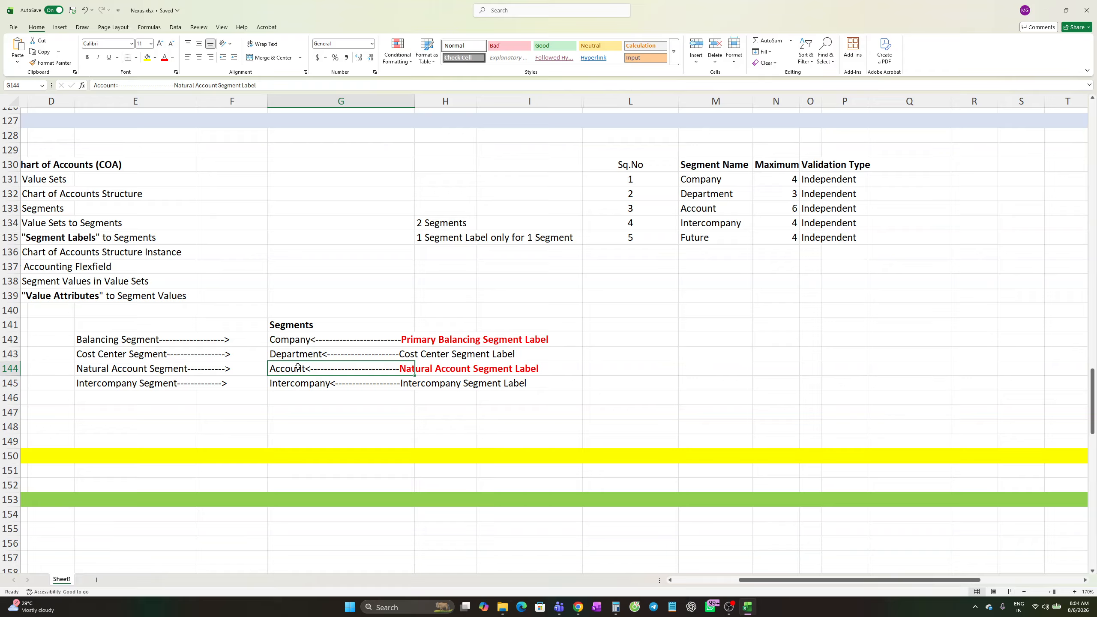
pyautogui.click(437, 396)
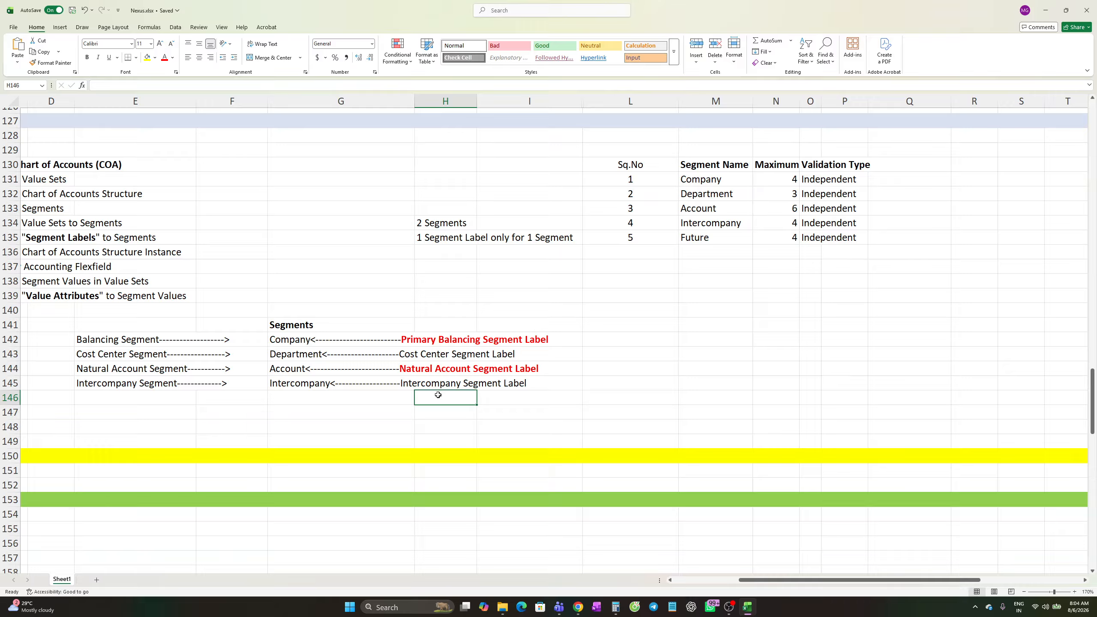
pyautogui.click(298, 384)
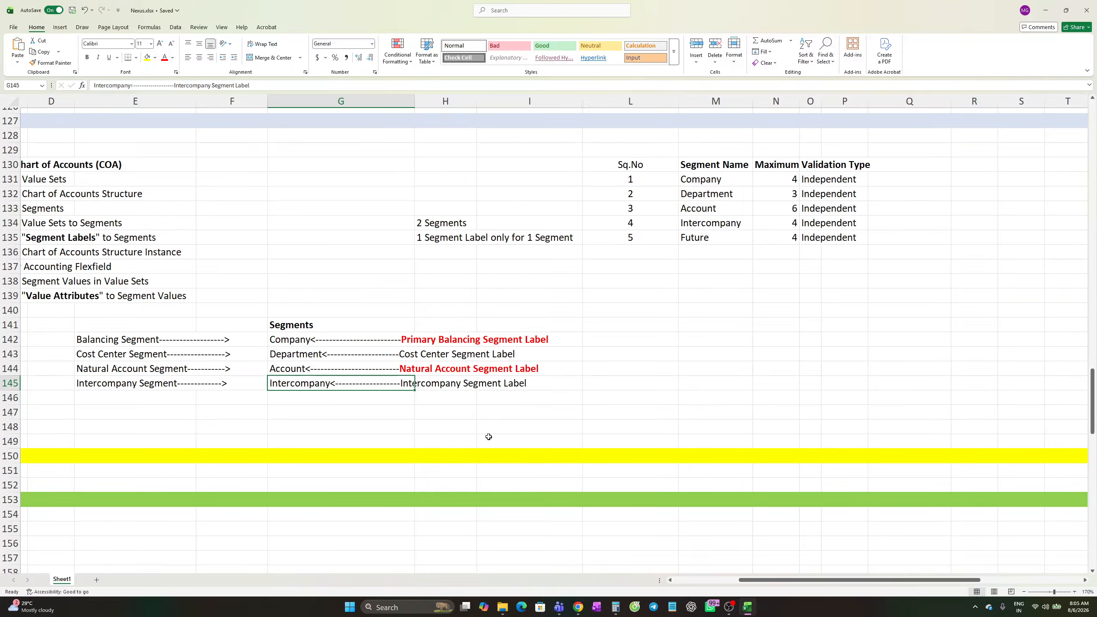
pyautogui.scroll(3, 488, 436)
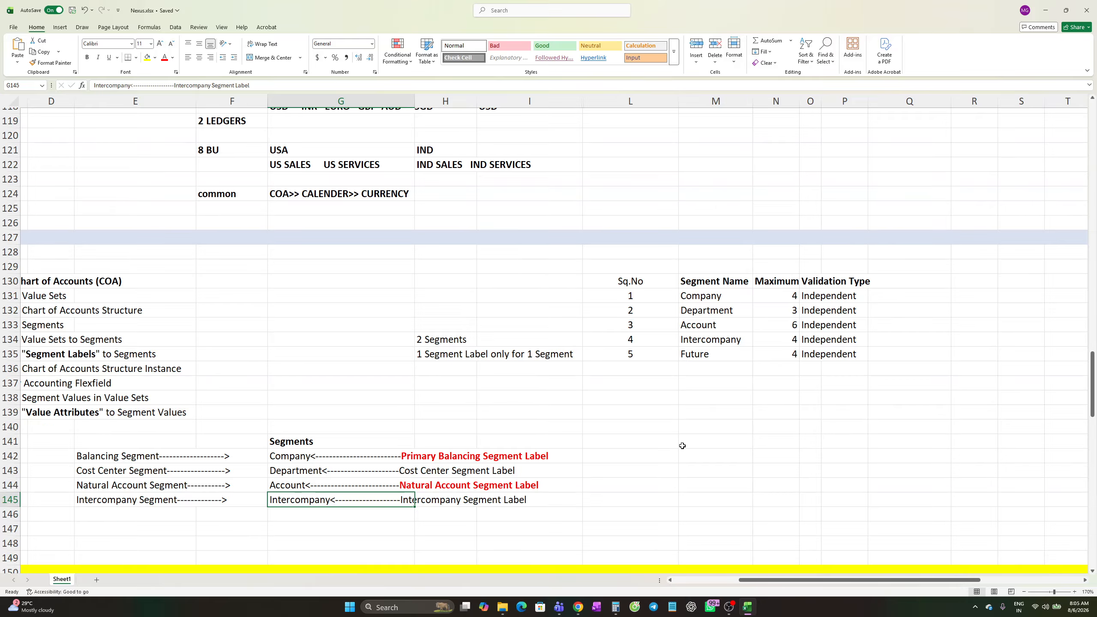
pyautogui.moveTo(752, 581); pyautogui.dragTo(714, 582)
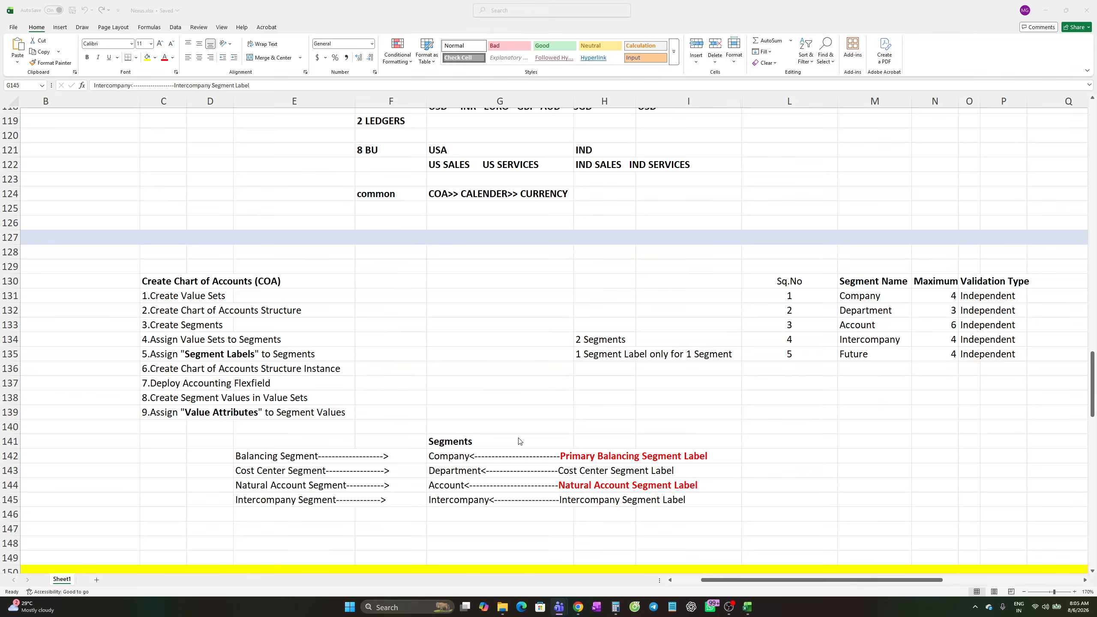
# - Switch to Chrome, dismiss the page-expired notice, and sign in to Oracle Cloud with the saved username and password, closing the password warning
pyautogui.click(579, 607)
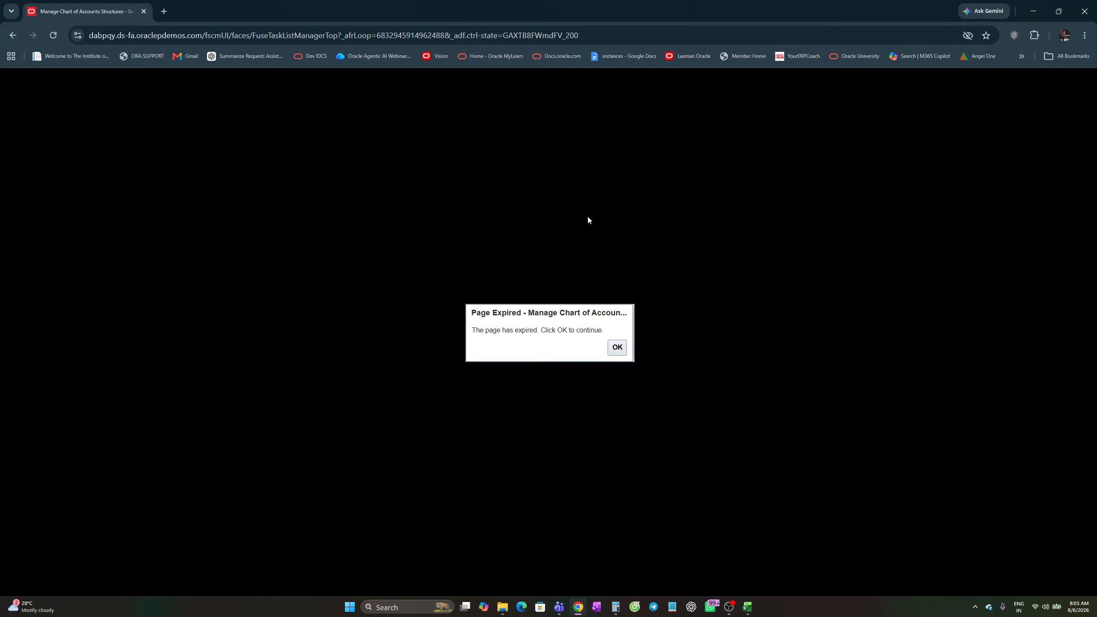
pyautogui.click(616, 347)
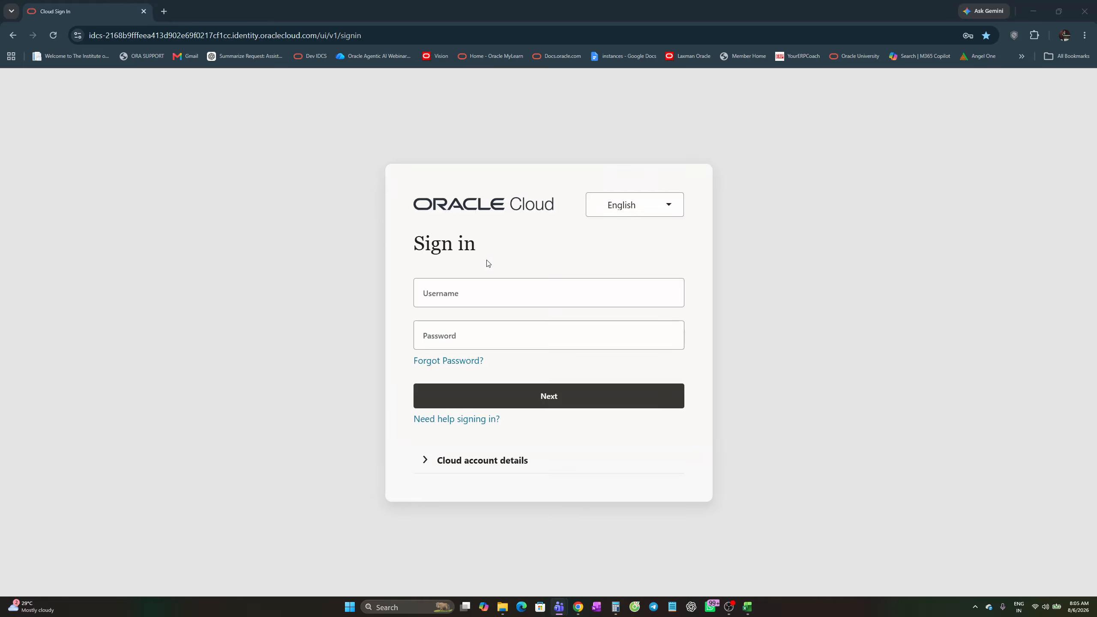
pyautogui.click(475, 295)
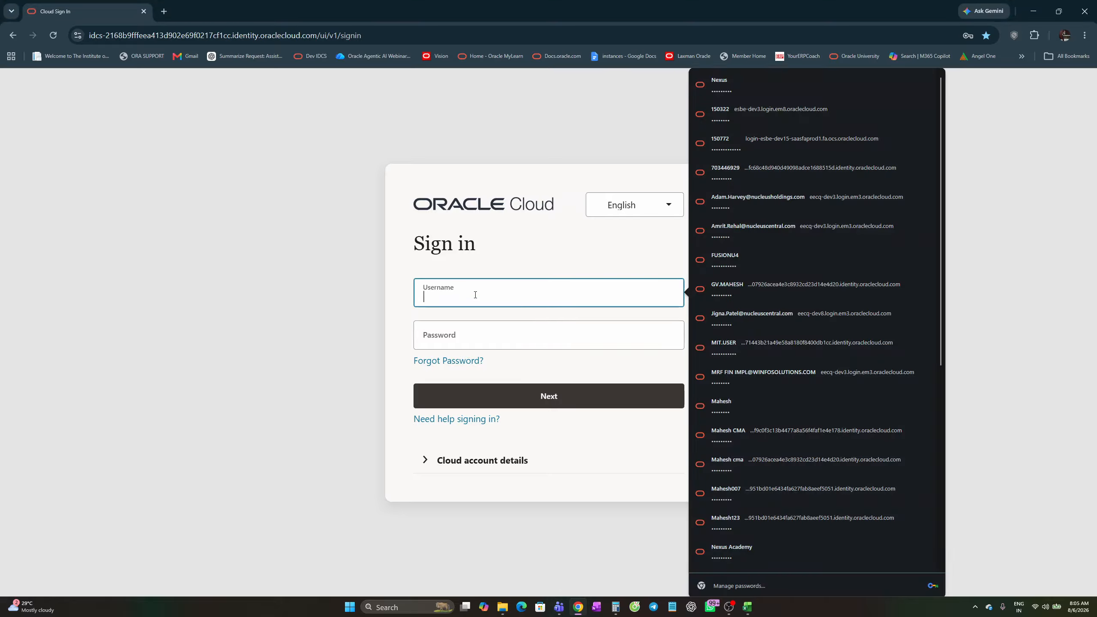
pyautogui.click(728, 81)
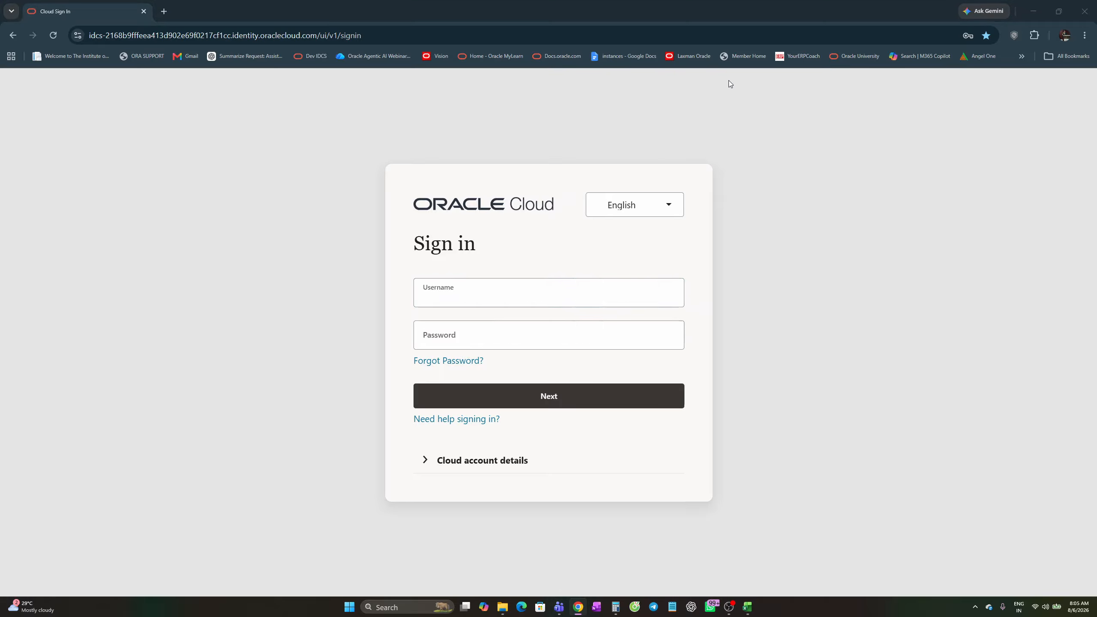
pyautogui.write('••••')
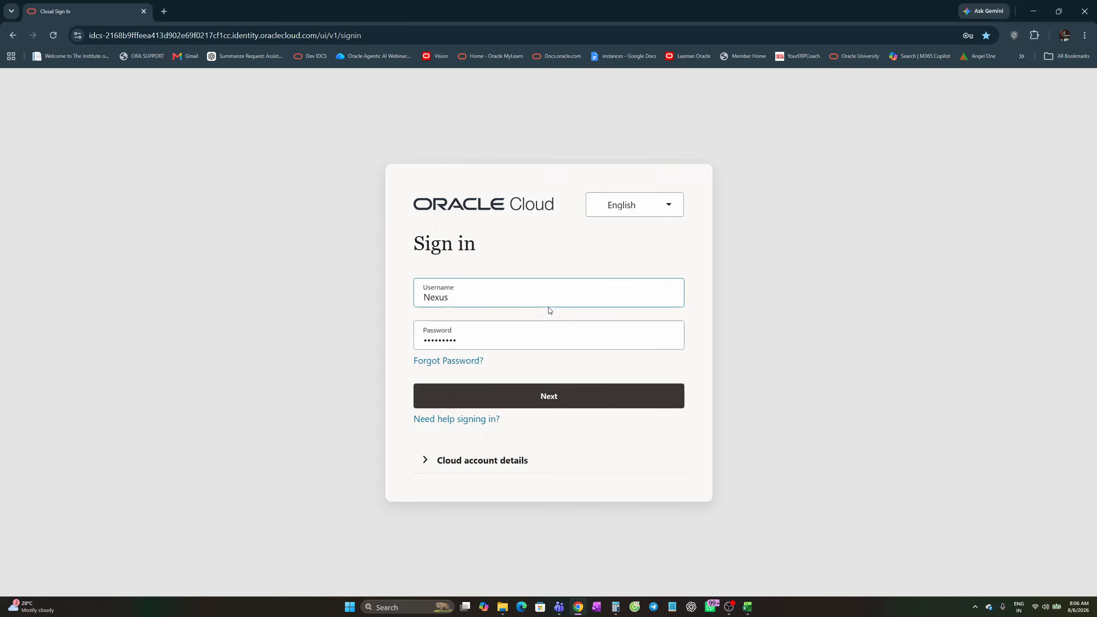
pyautogui.click(552, 399)
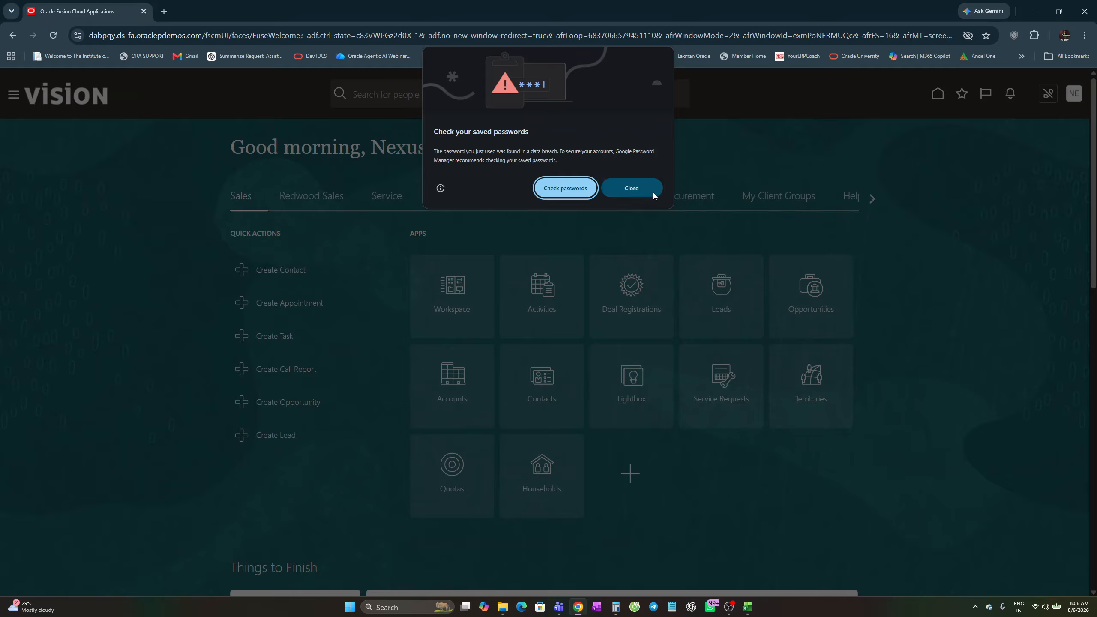
pyautogui.click(652, 191)
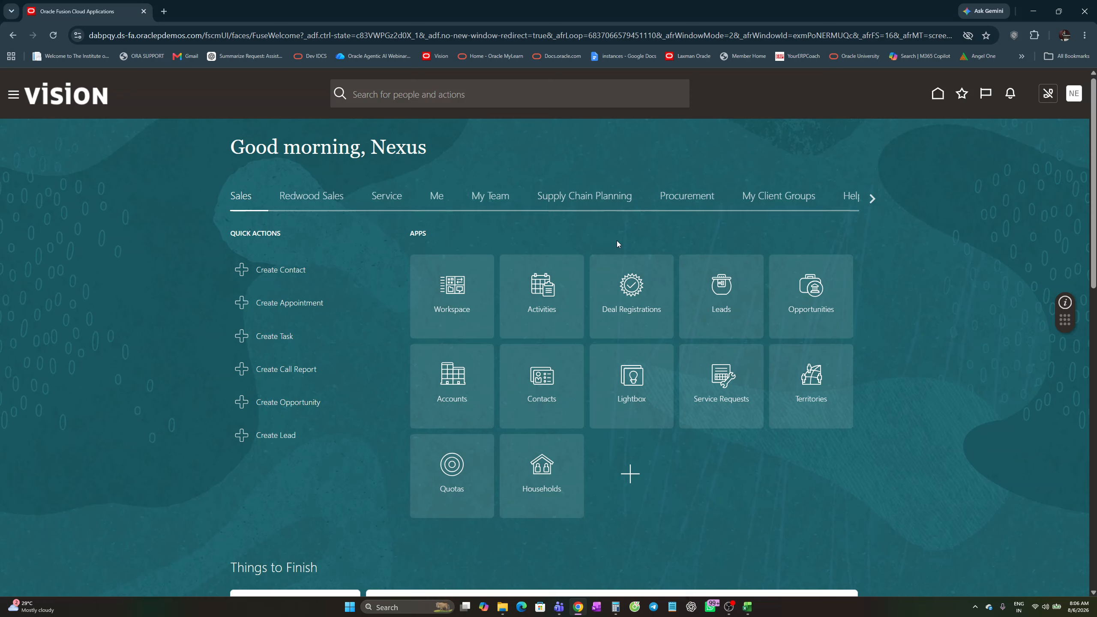
# - Switch to the Excel workbook and review the first Chart of Accounts step, Create Value Sets
pyautogui.click(747, 609)
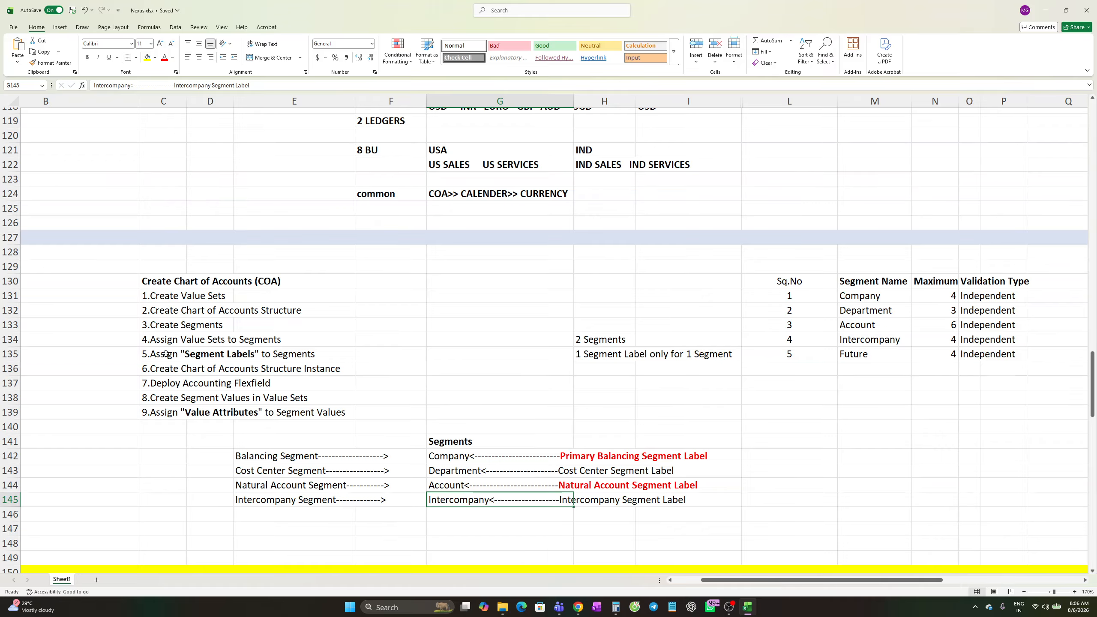
pyautogui.click(198, 299)
pyautogui.click(165, 297)
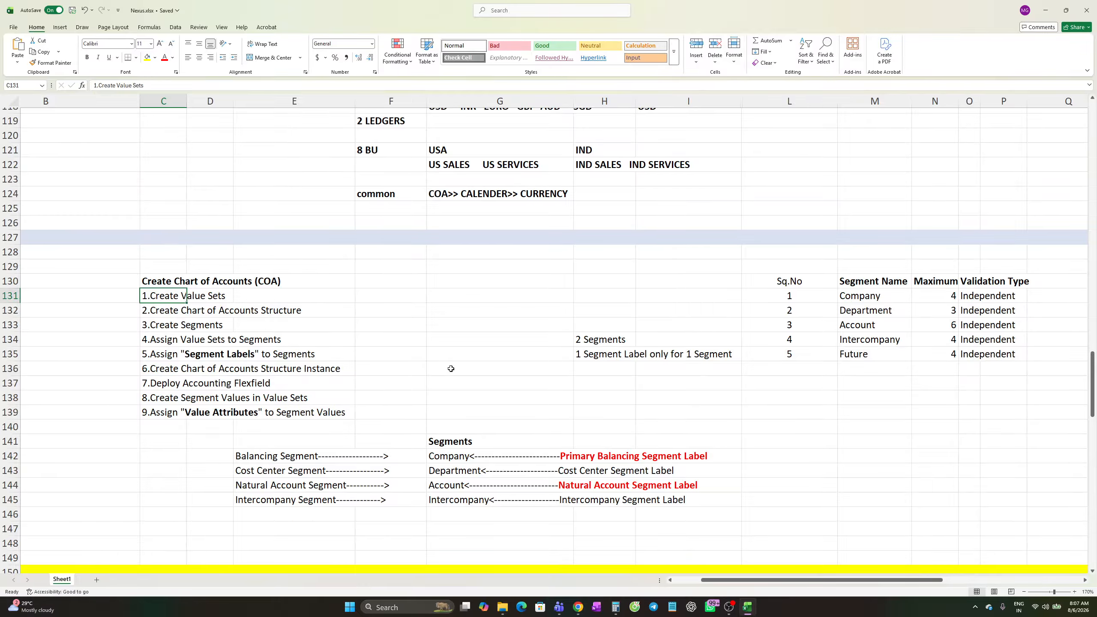
# - Switch to Oracle Fusion in Chrome and open Setup and Maintenance with the Financials offering selected
pyautogui.hotkey('alt', 'Tab')
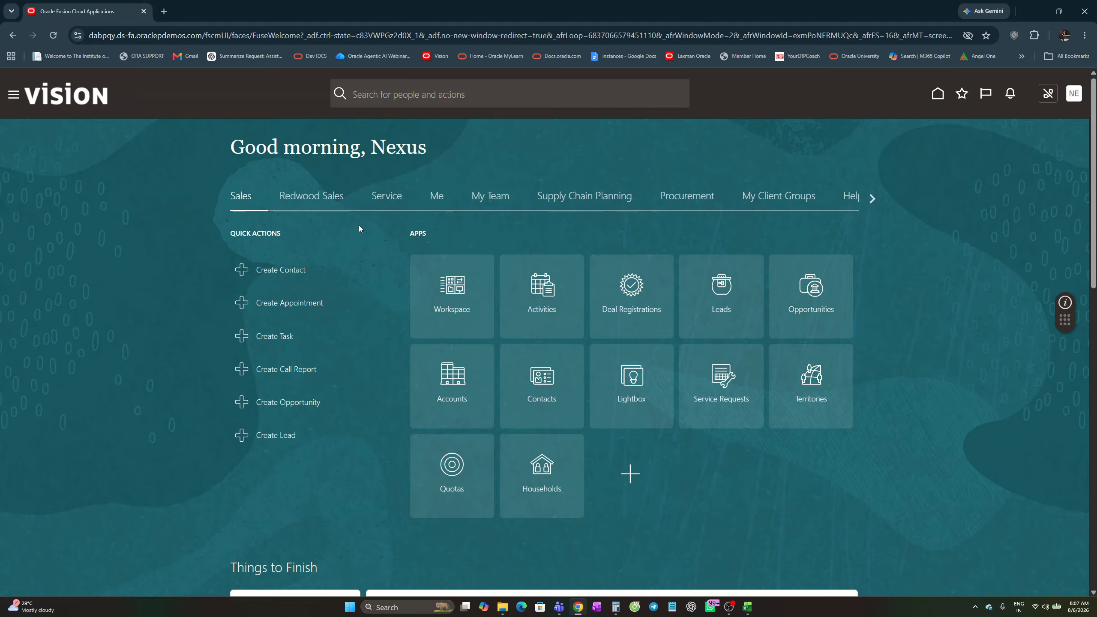
pyautogui.click(1076, 95)
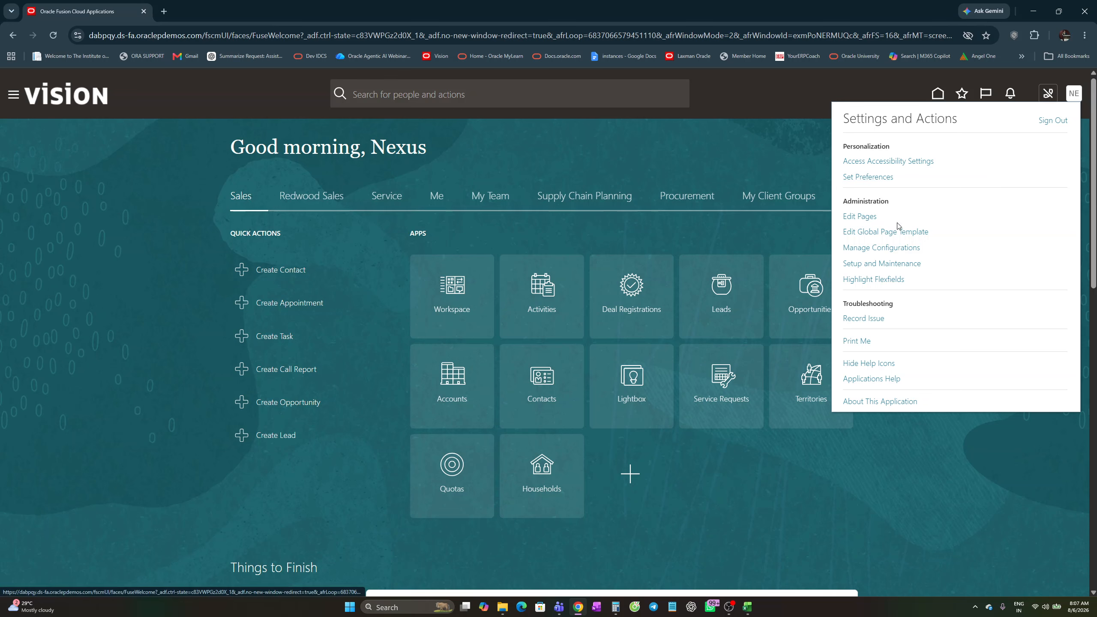
pyautogui.click(881, 266)
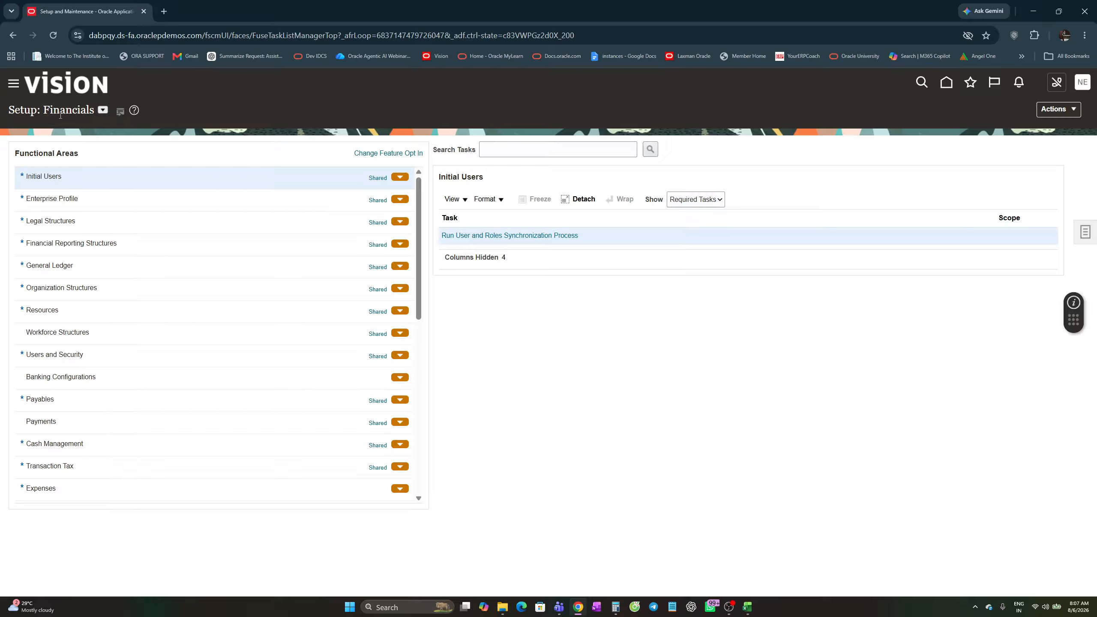
pyautogui.click(103, 110)
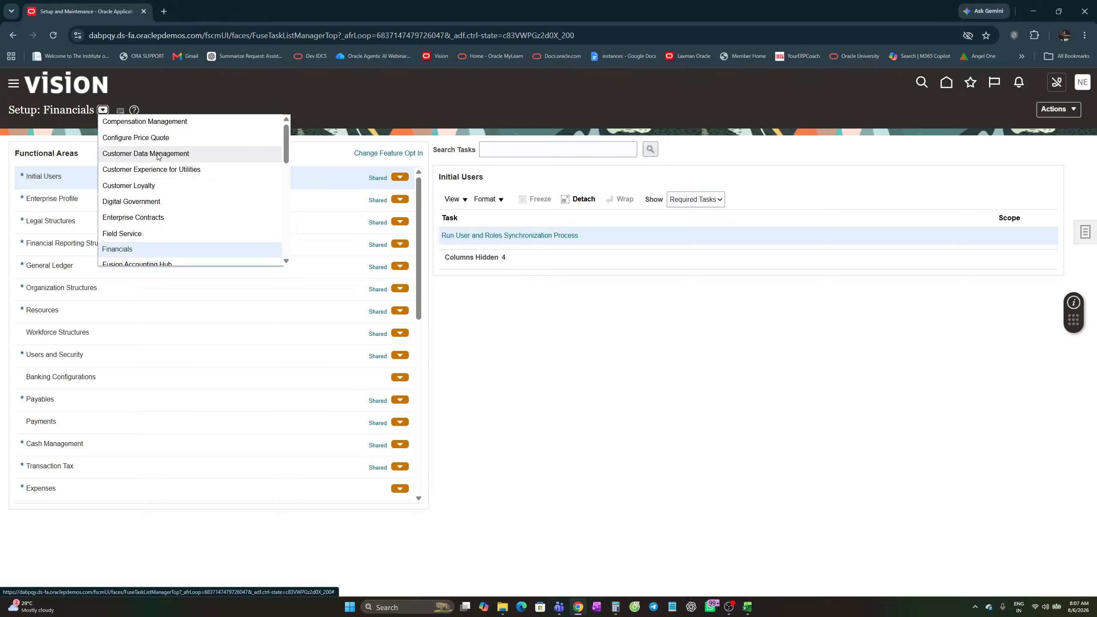
pyautogui.click(123, 250)
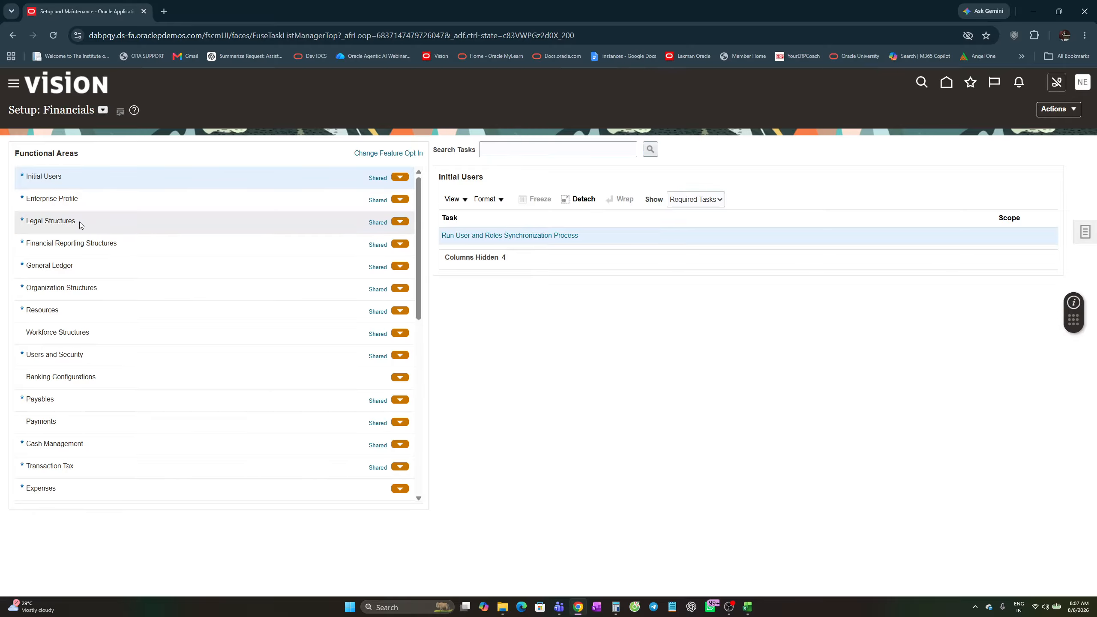
# - Open Manage Chart of Accounts Value Sets under Financial Reporting Structures and start creating a new value set
pyautogui.click(527, 150)
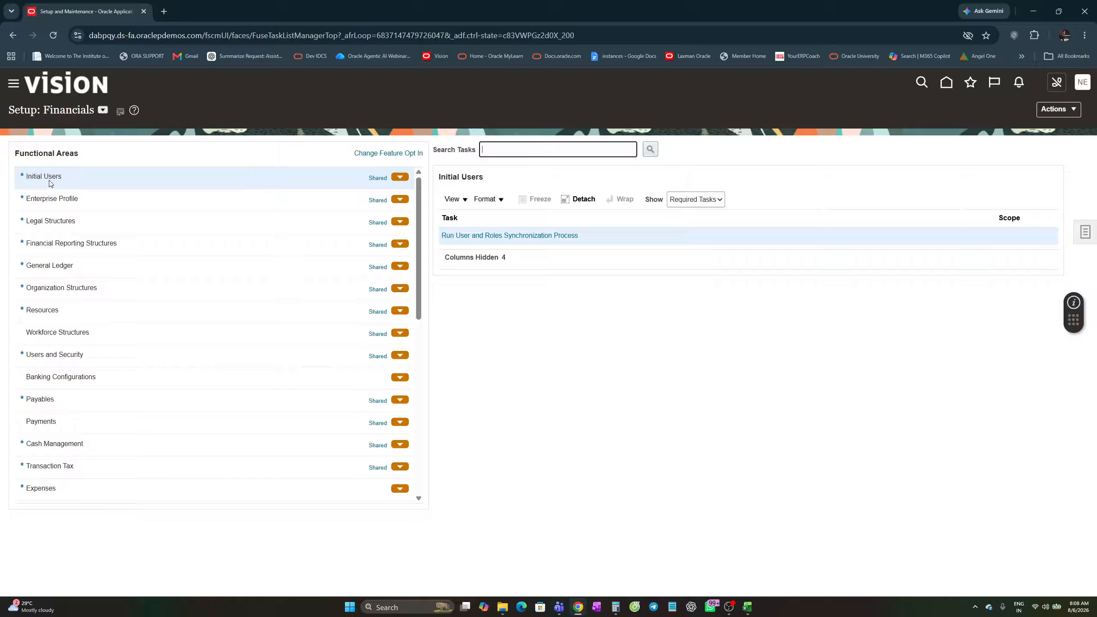
pyautogui.click(46, 200)
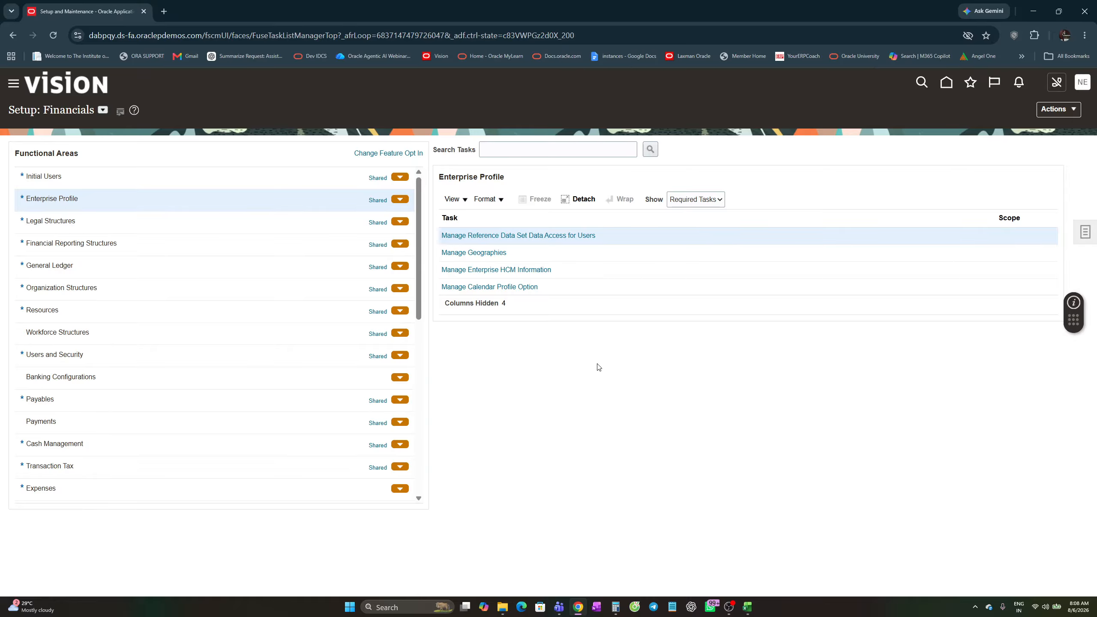
pyautogui.click(51, 244)
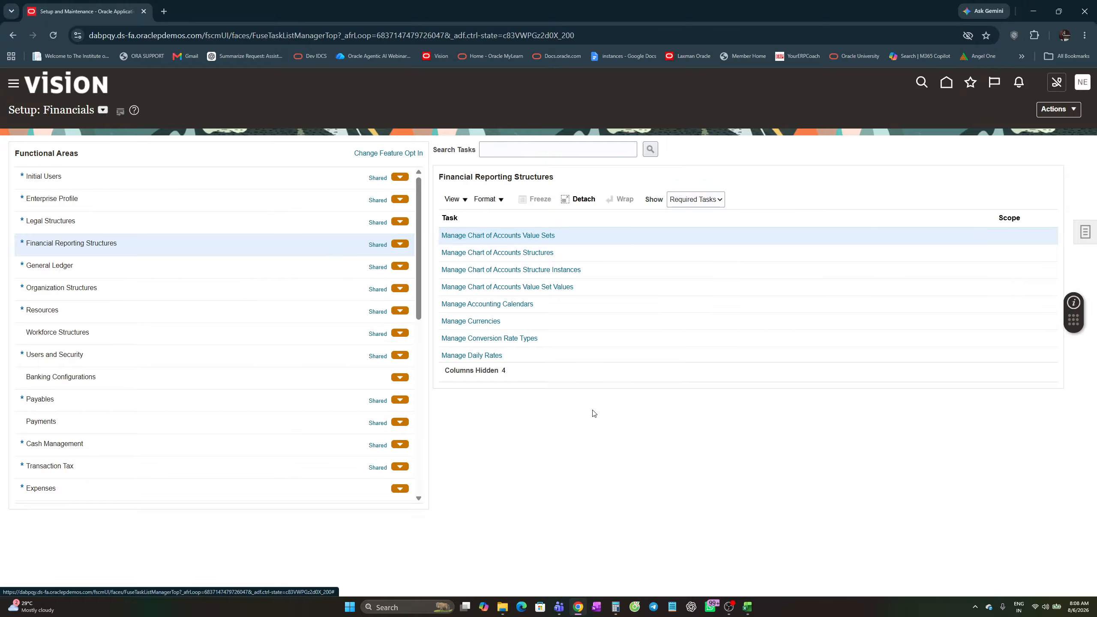
pyautogui.click(498, 236)
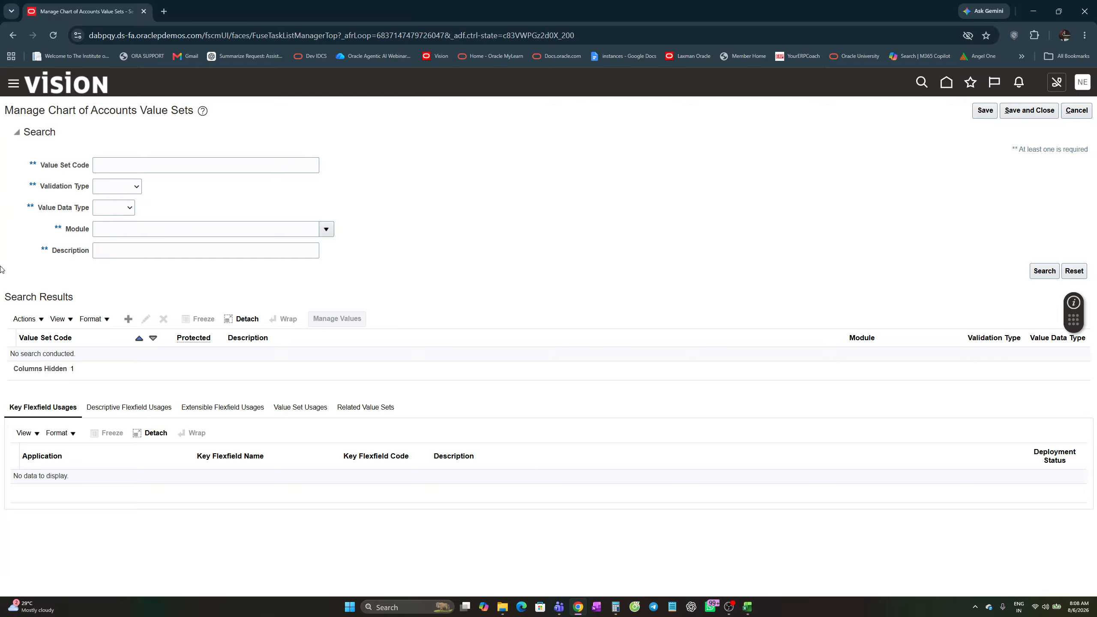
pyautogui.click(128, 319)
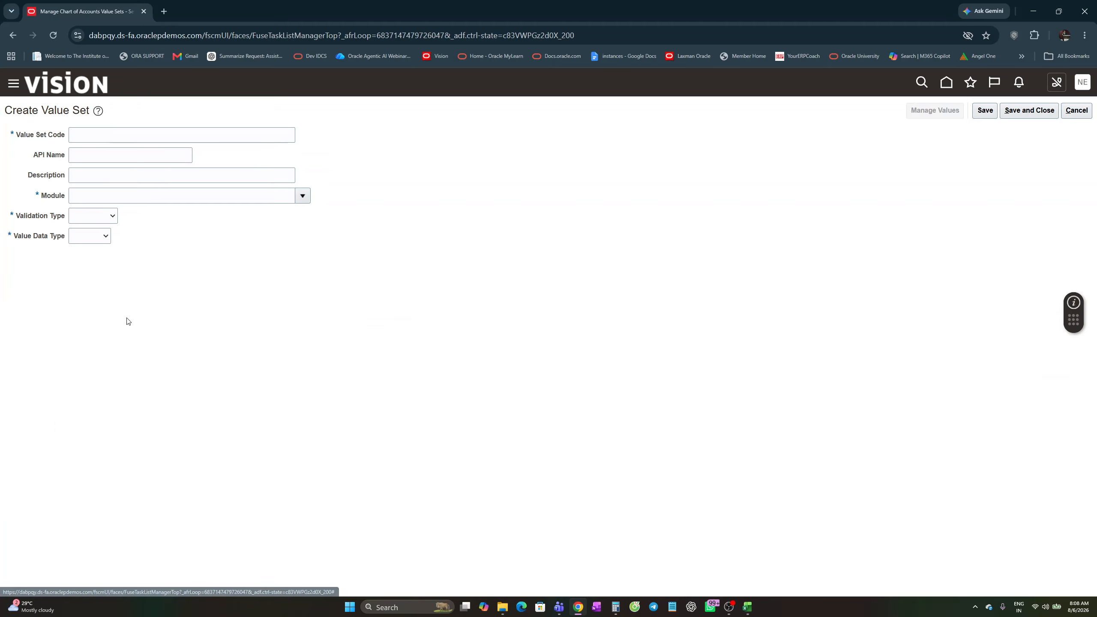
pyautogui.click(85, 134)
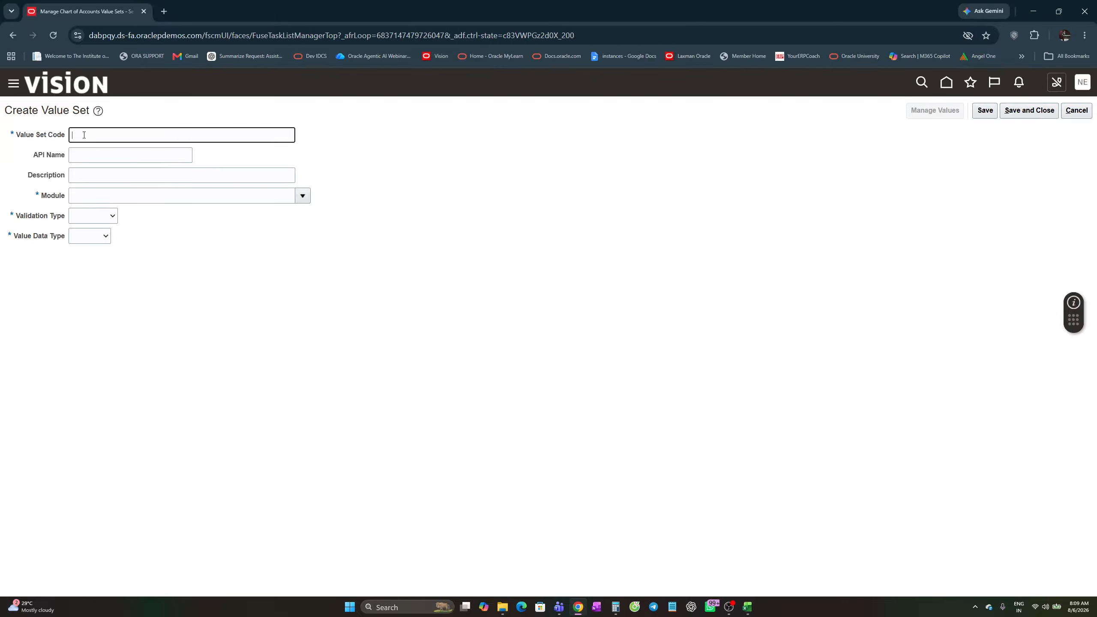
# - Switch to the Excel workbook and check the segment names listed in the segment table for the value sets
pyautogui.hotkey('alt', 'Tab')
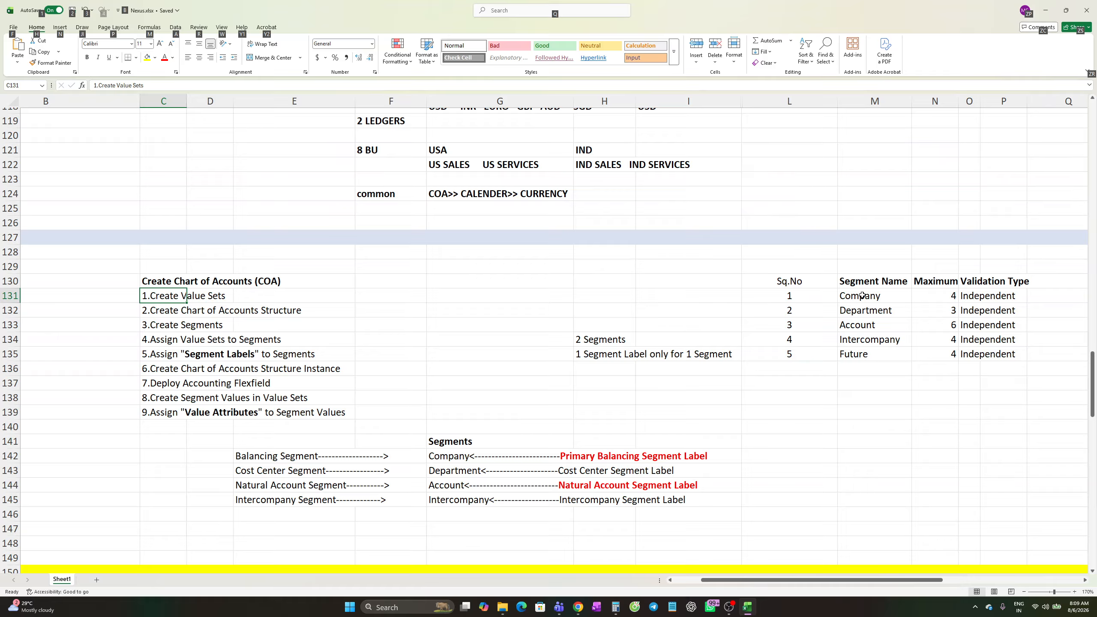
pyautogui.click(867, 312)
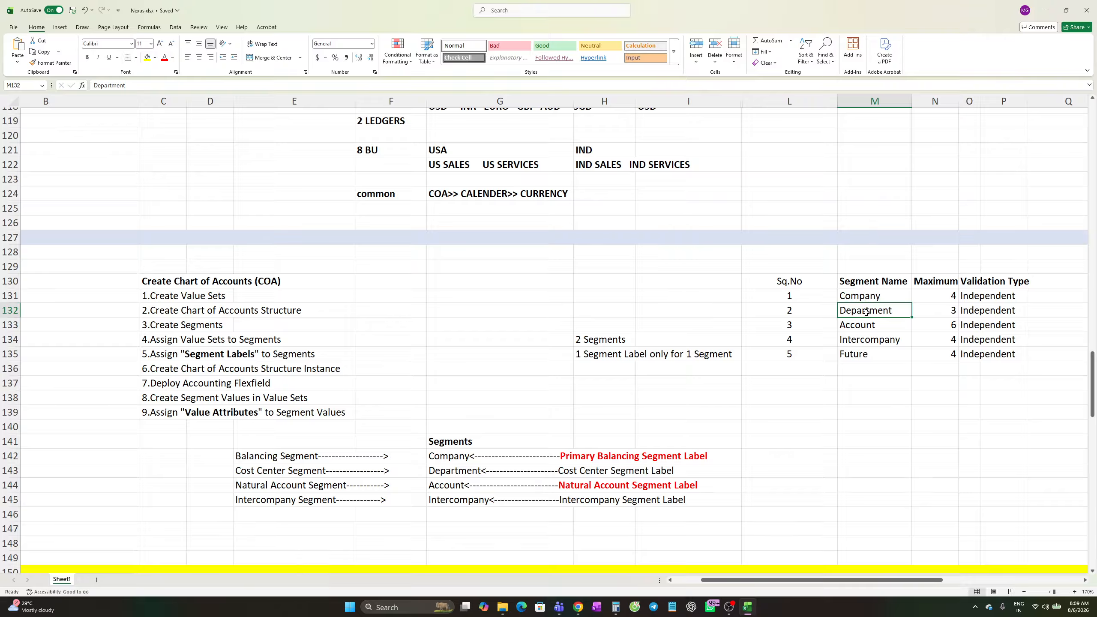
pyautogui.click(841, 390)
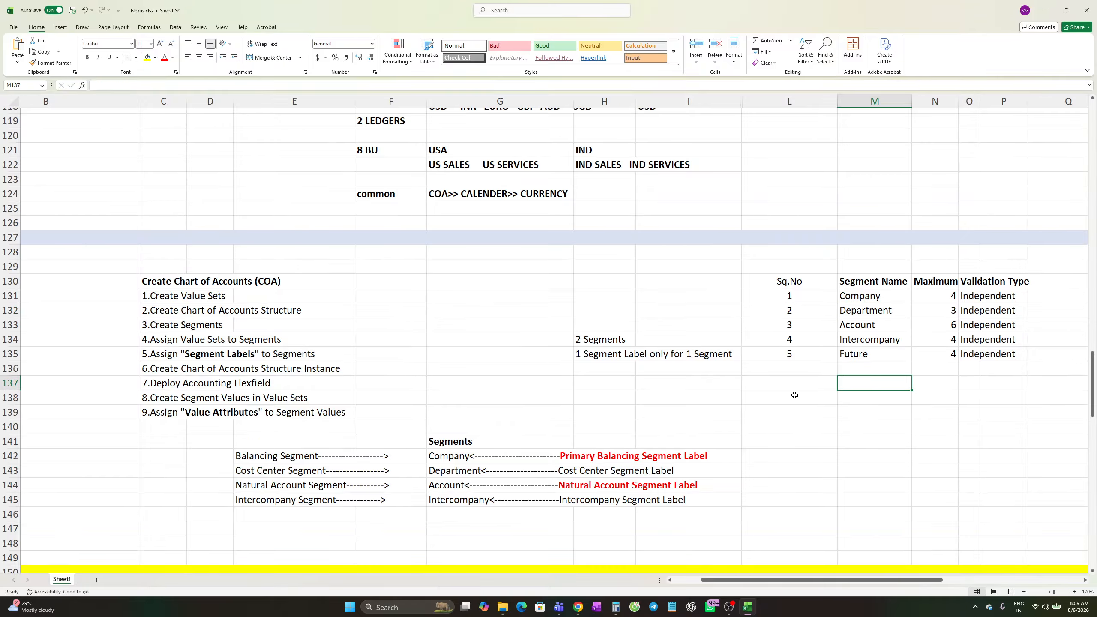
# - Switch to Oracle Fusion in Chrome and enter AXIS COMPANY VALUE SET as the new value set's code
pyautogui.hotkey('alt', 'Tab')
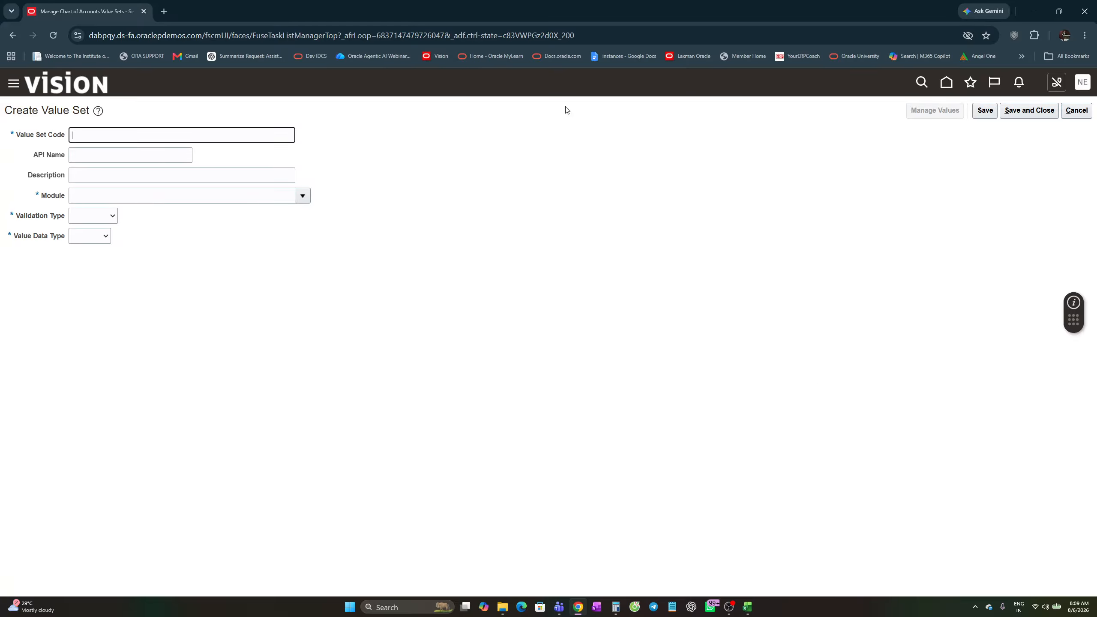
pyautogui.click(84, 135)
pyautogui.write('a')
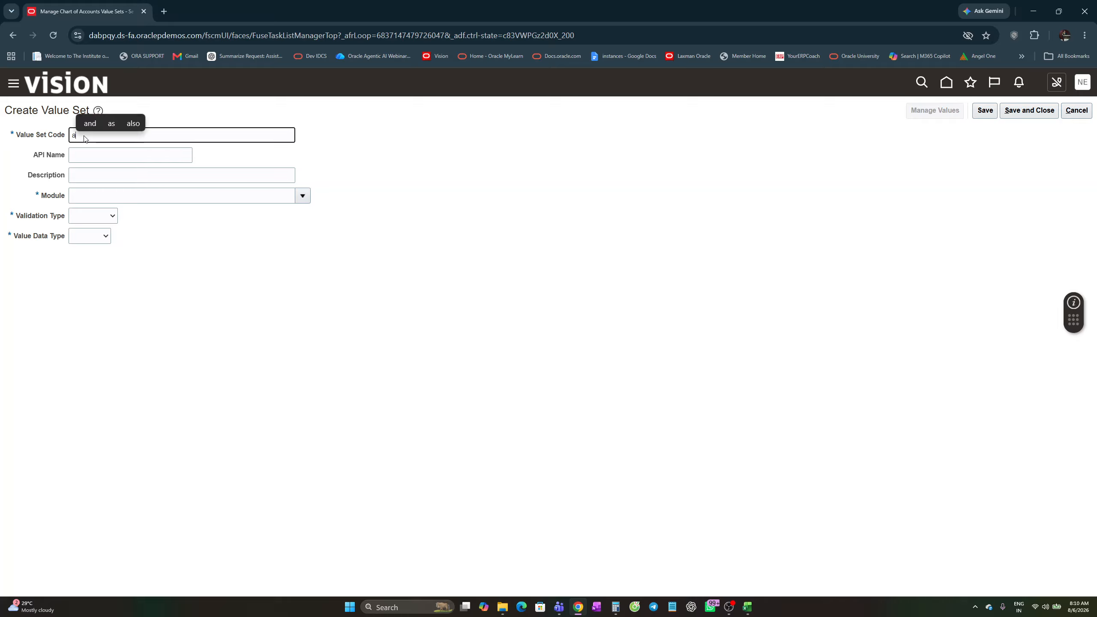
pyautogui.press('BackSpace')
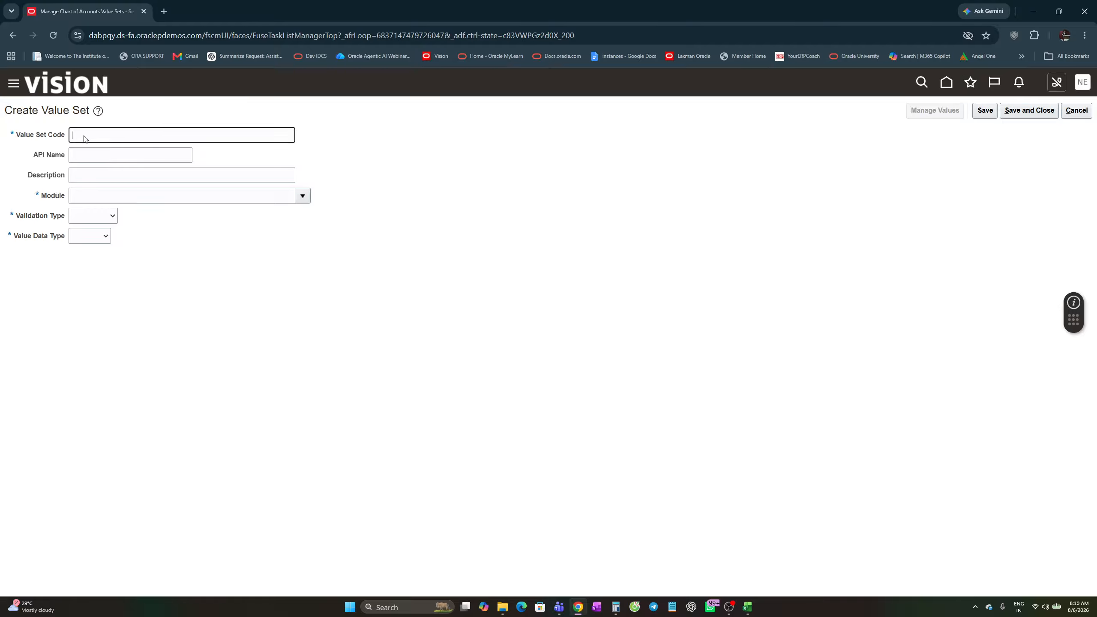
pyautogui.write('a')
pyautogui.press('BackSpace')
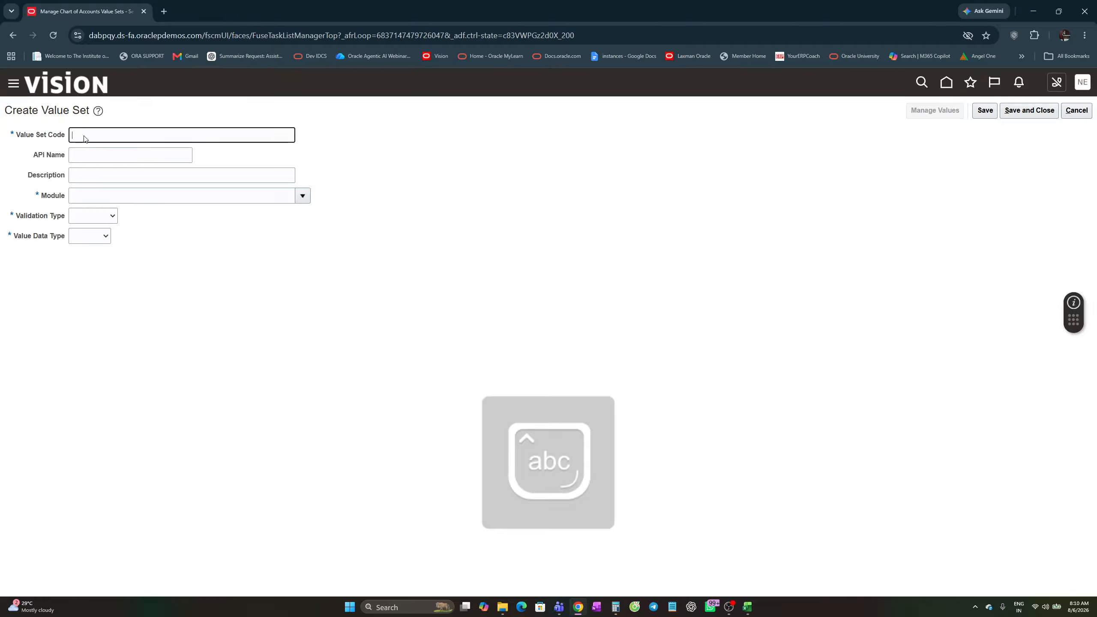
pyautogui.press('capslock')
pyautogui.write('A')
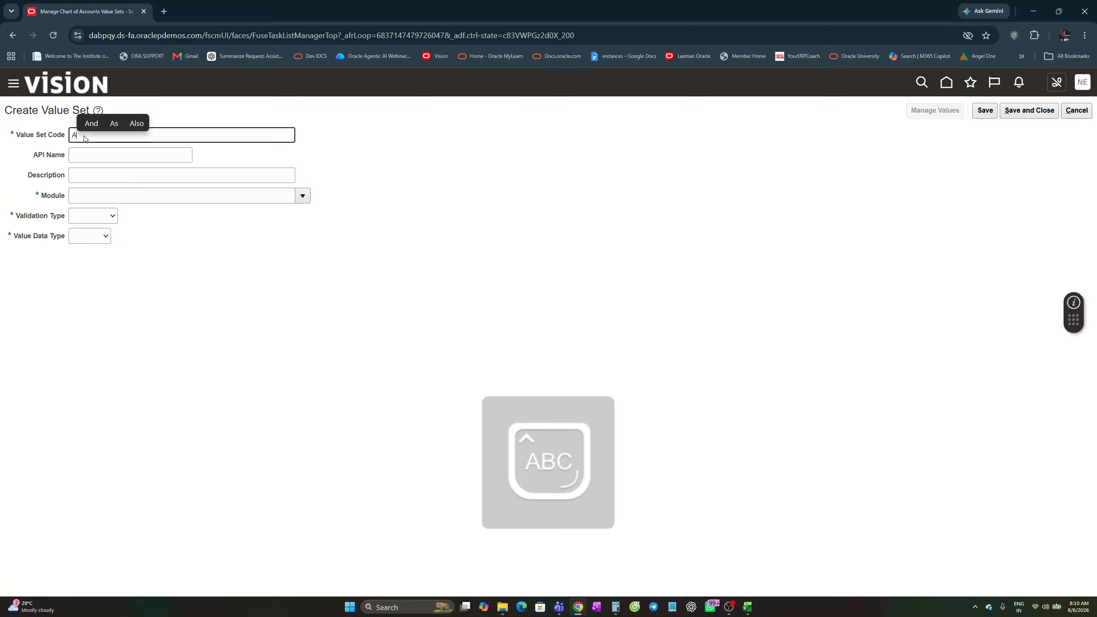
pyautogui.write('XIS ')
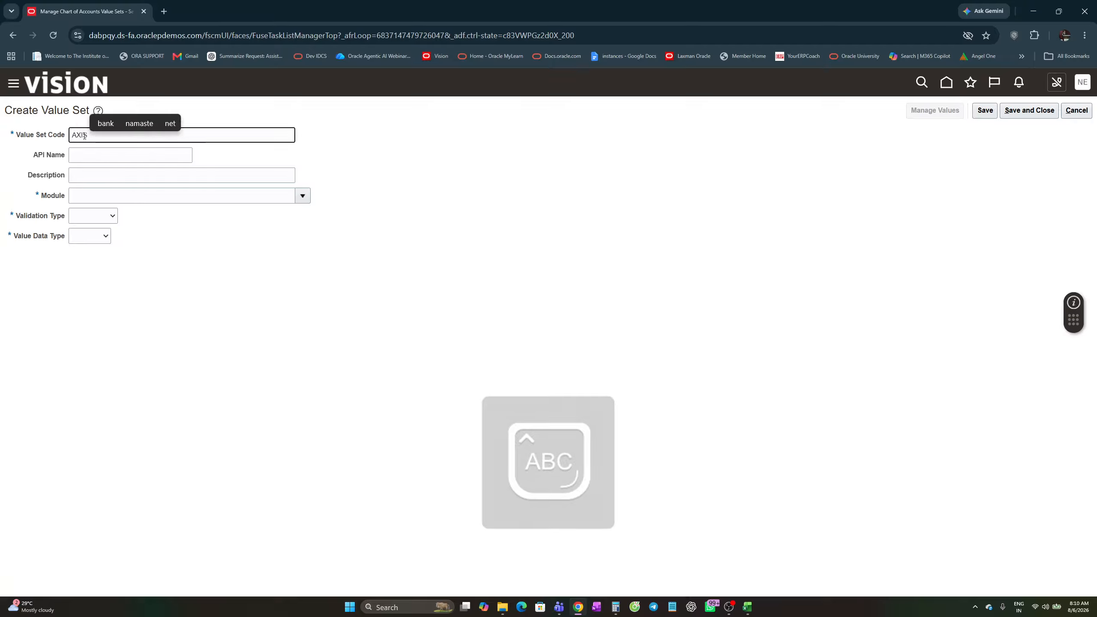
pyautogui.write('VALUE')
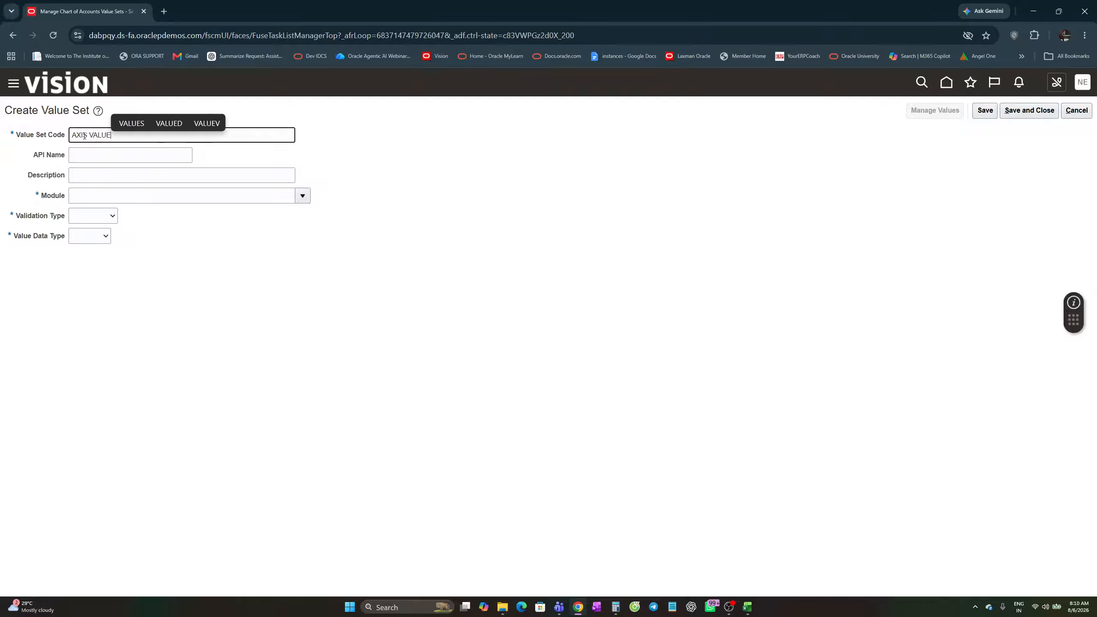
pyautogui.press('BackSpace')
pyautogui.press('BackSpace')
pyautogui.press('BackSpace')
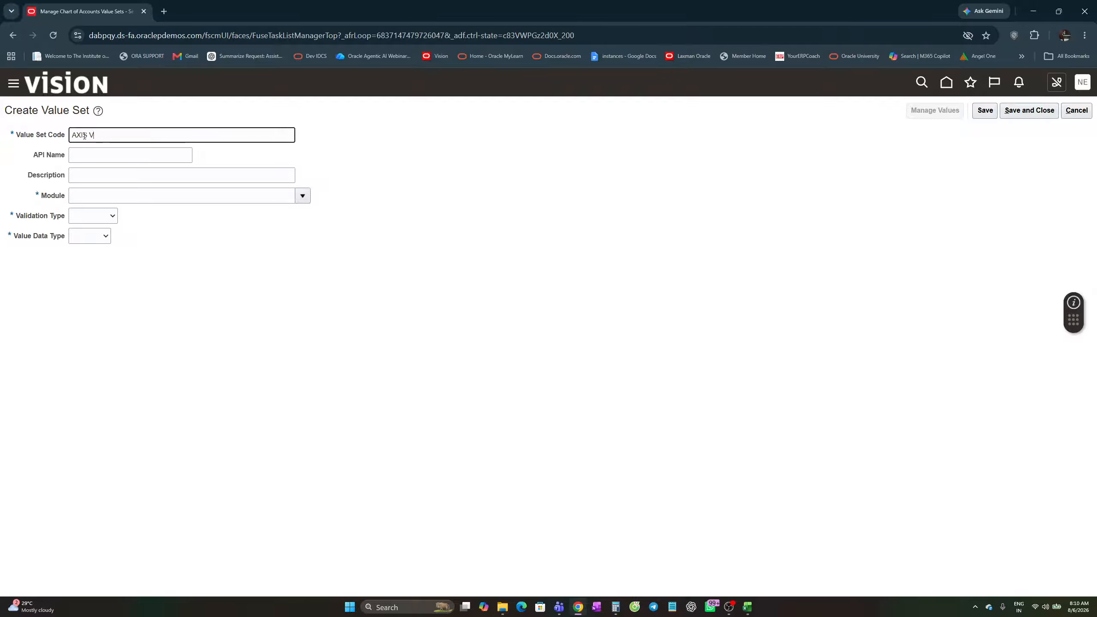
pyautogui.write('COMPA')
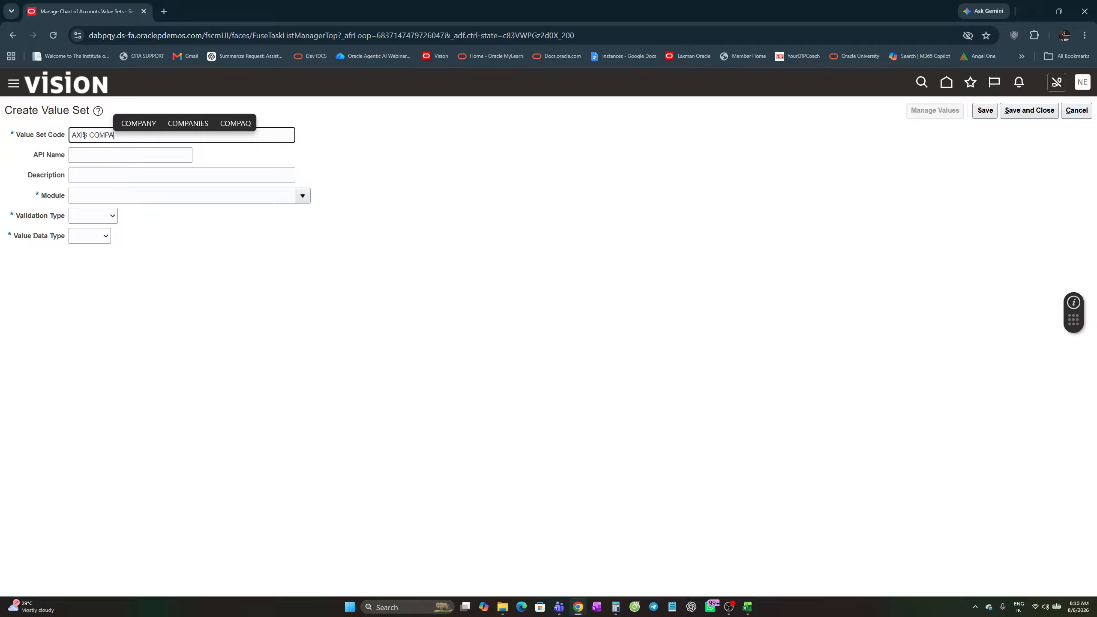
pyautogui.write('NY ')
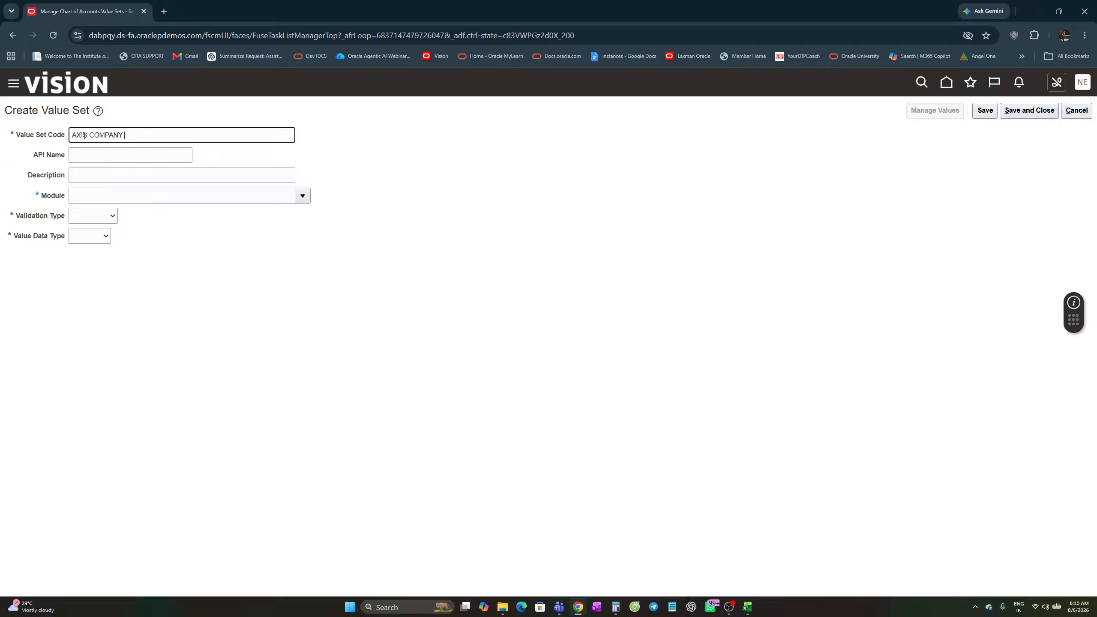
pyautogui.write('VALUE SET')
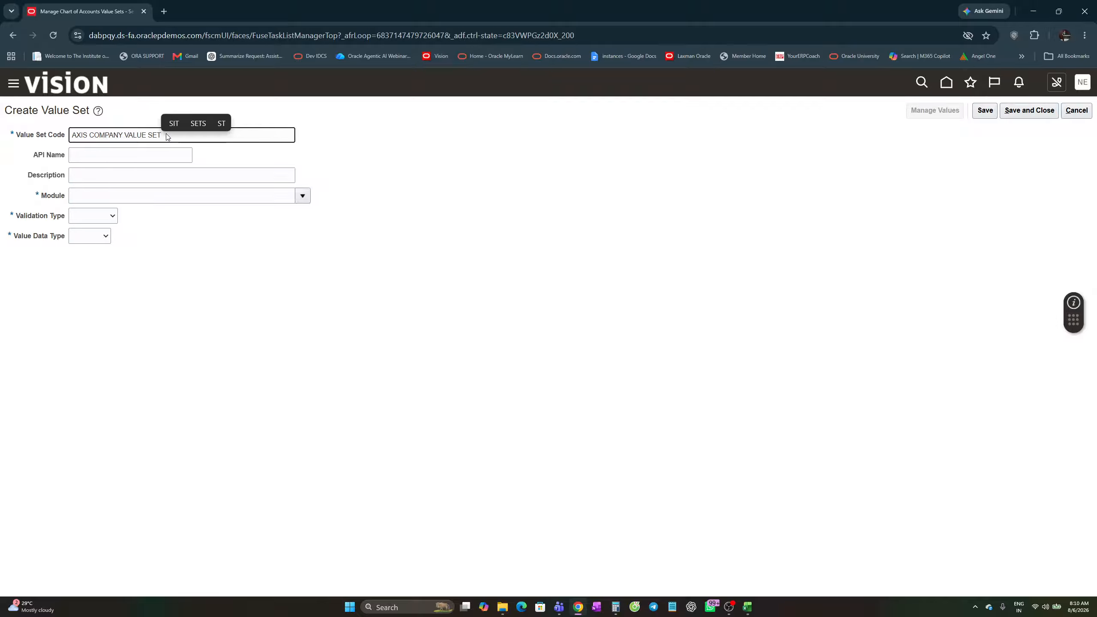
# - Copy the value set code into the description so it also reads AXIS COMPANY VALUE SET
pyautogui.moveTo(167, 137); pyautogui.dragTo(71, 140)
pyautogui.hotkey('ctrl', 'c')
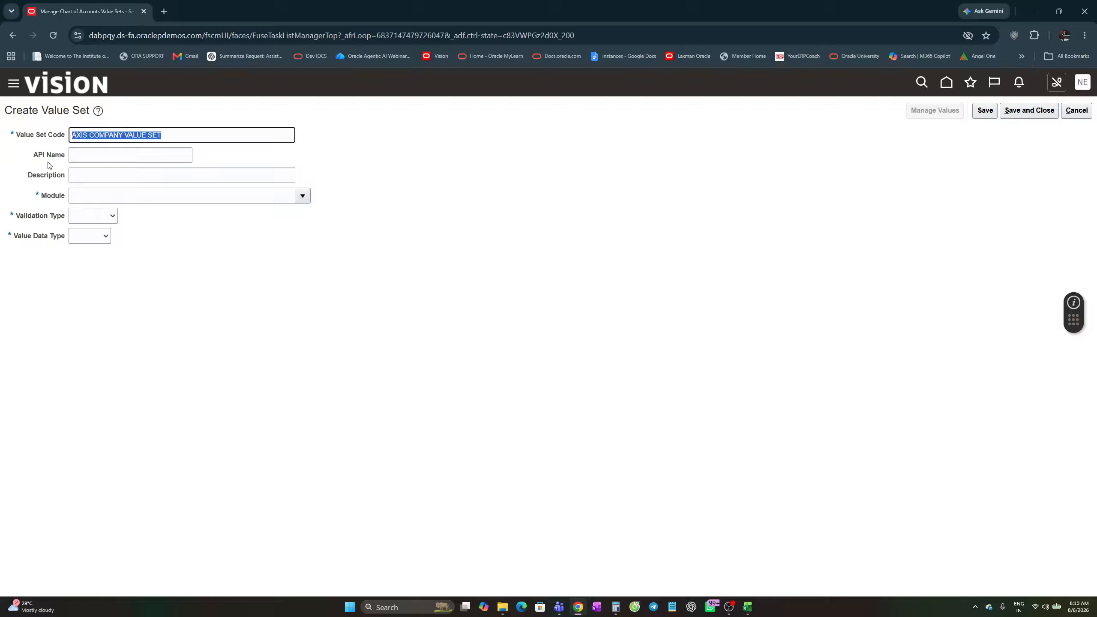
pyautogui.click(79, 173)
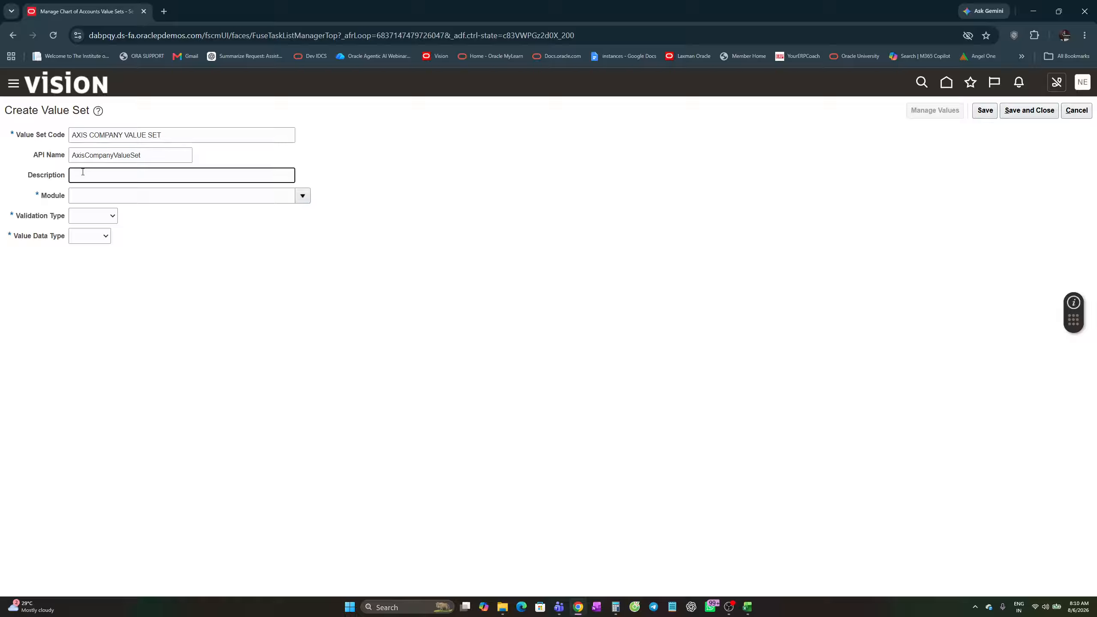
pyautogui.hotkey('ctrl', 'v')
# - Set module General Ledger, validation type Independent, data type Character, subtype Text and maximum length 4, and save the value set
pyautogui.click(303, 195)
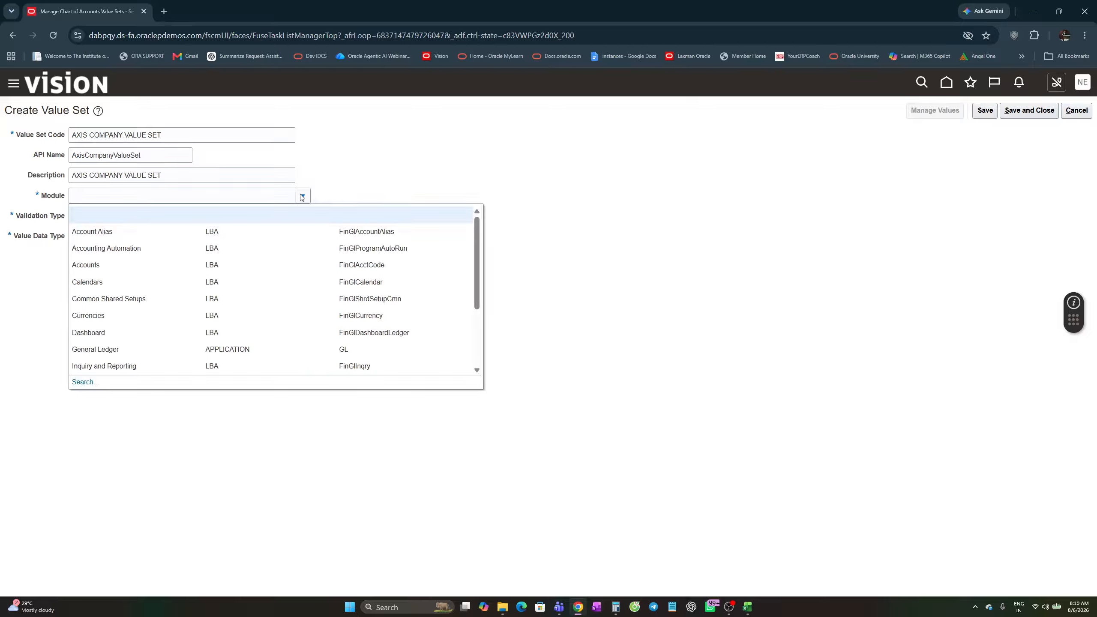
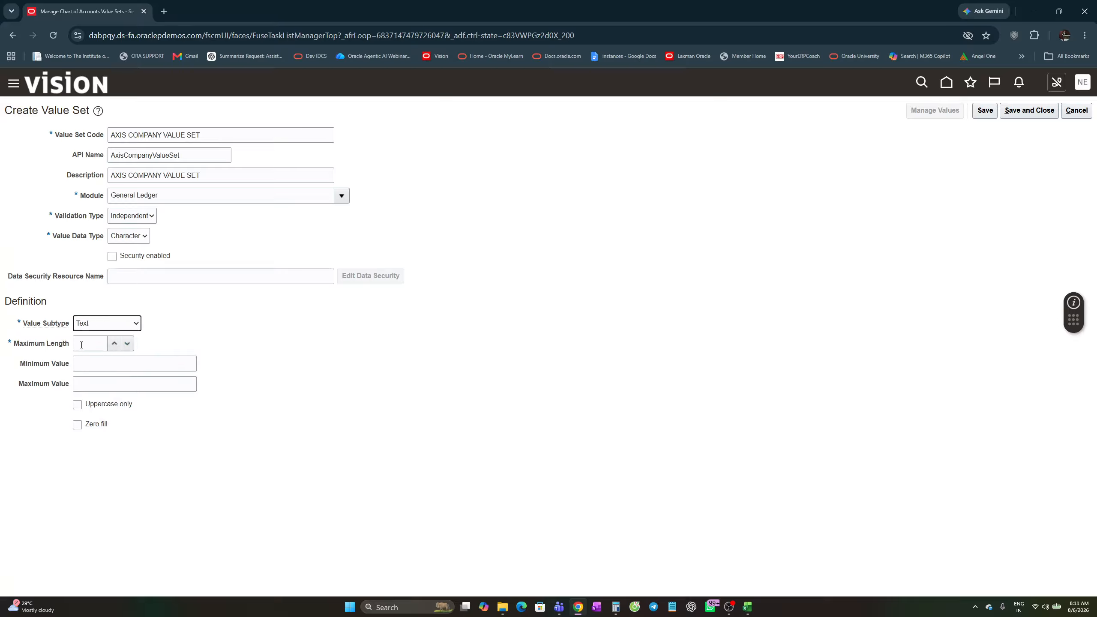
pyautogui.click(92, 345)
pyautogui.click(985, 113)
# - Switch to the Excel workbook and note the Company segment's four-digit example range, 1000 in N138 and 9999 in N139
pyautogui.hotkey('alt', 'Tab')
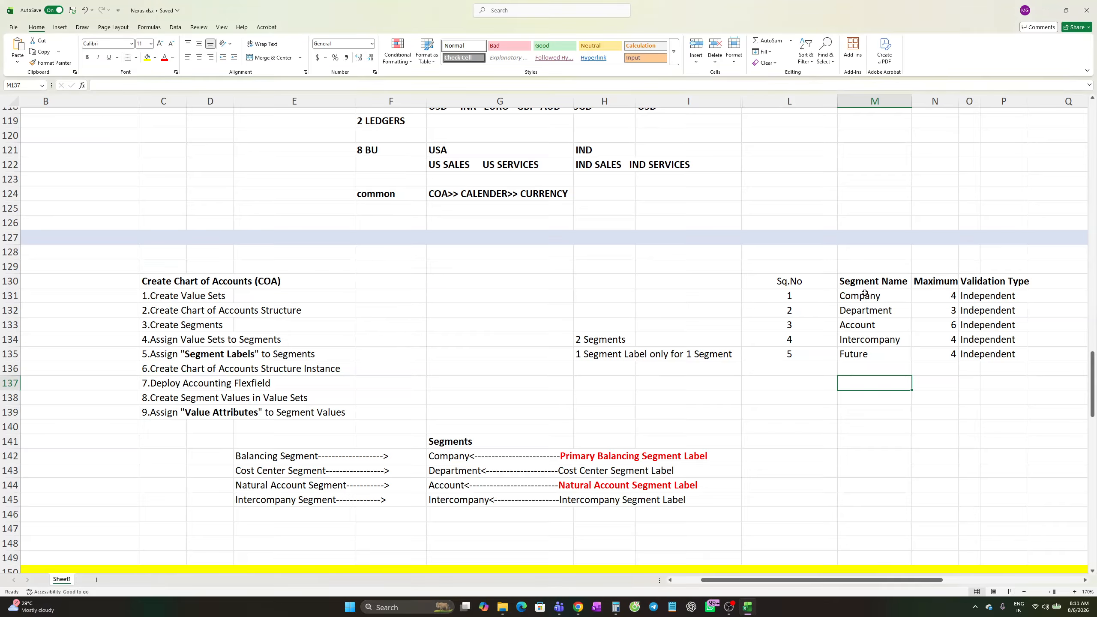
pyautogui.click(863, 296)
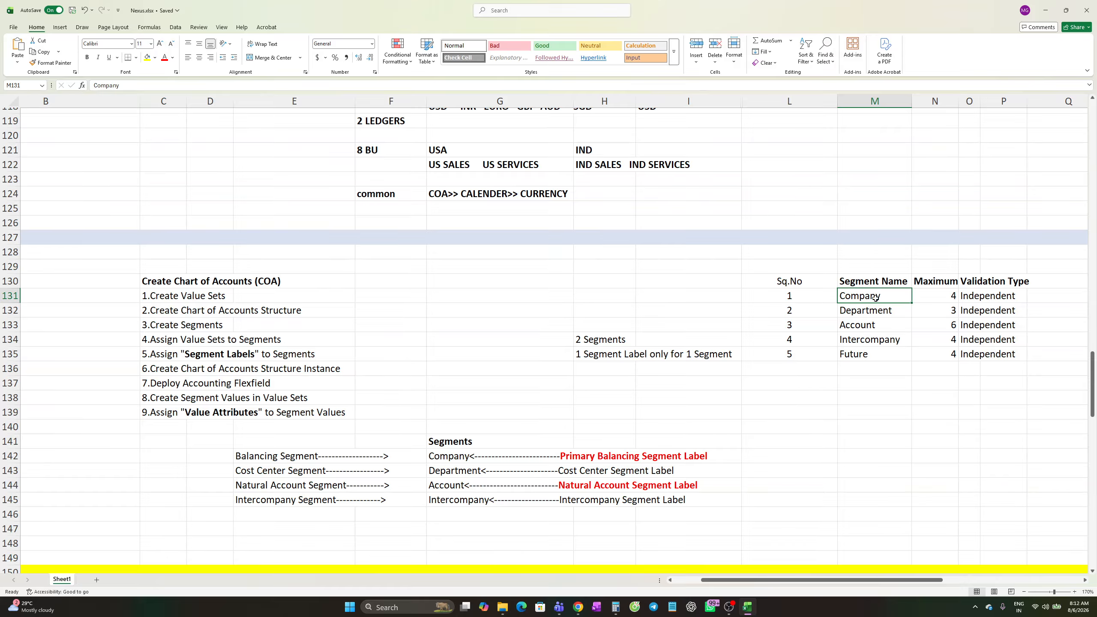
pyautogui.click(946, 297)
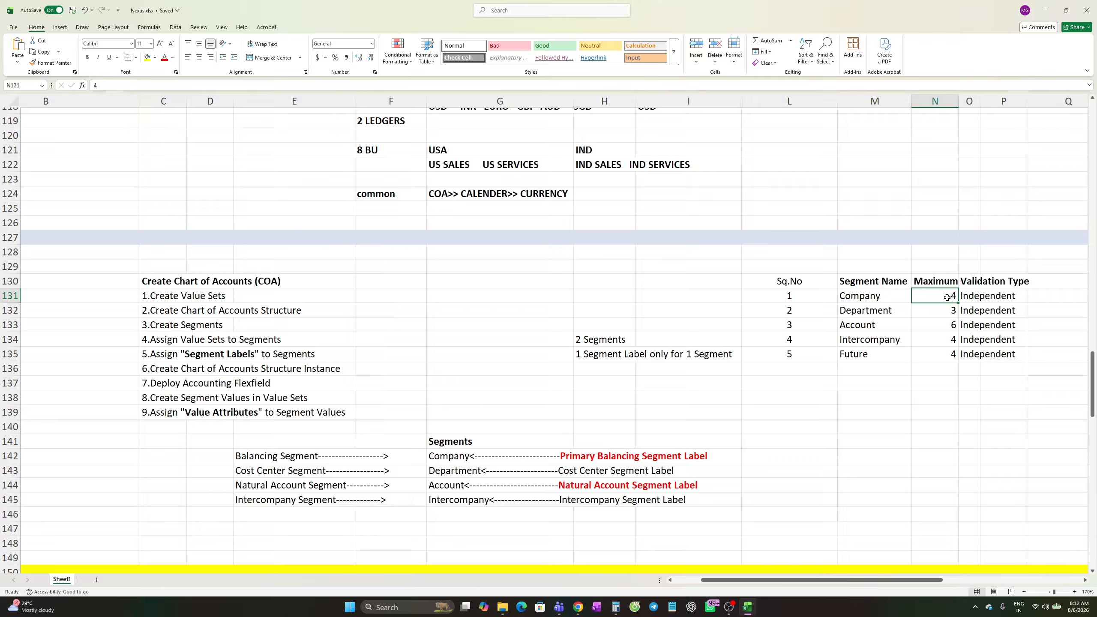
pyautogui.click(928, 396)
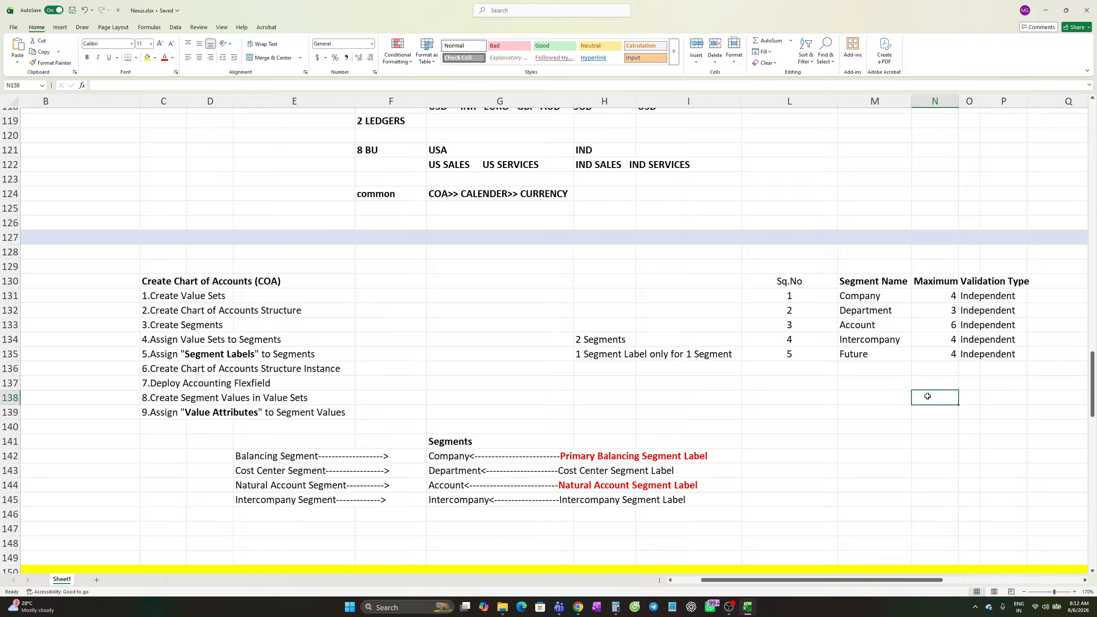
pyautogui.write('100')
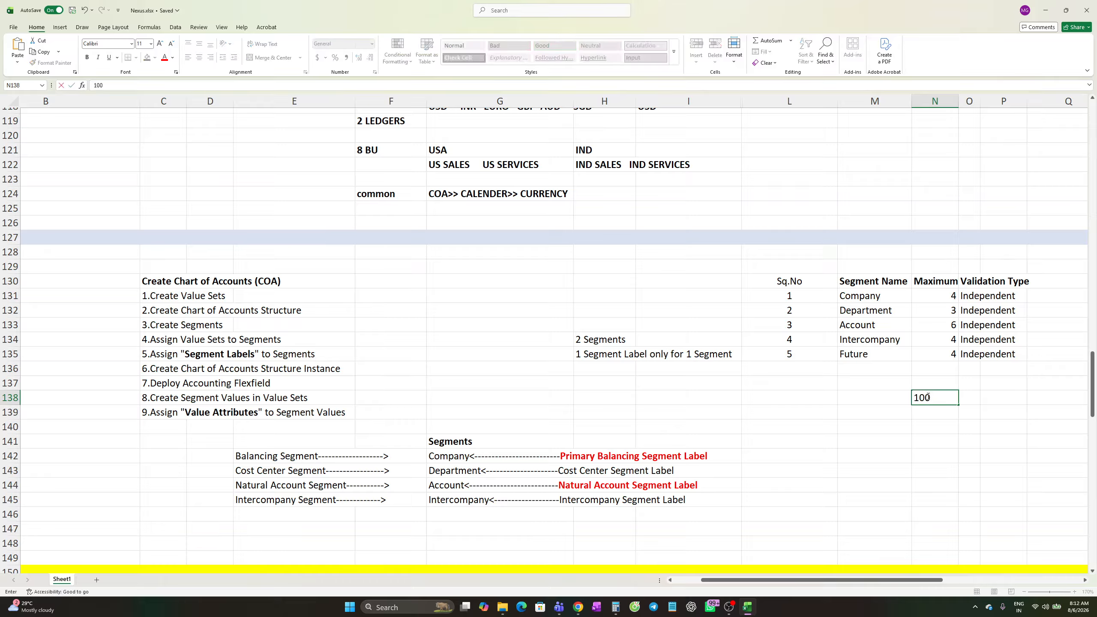
pyautogui.write('0')
pyautogui.click(929, 412)
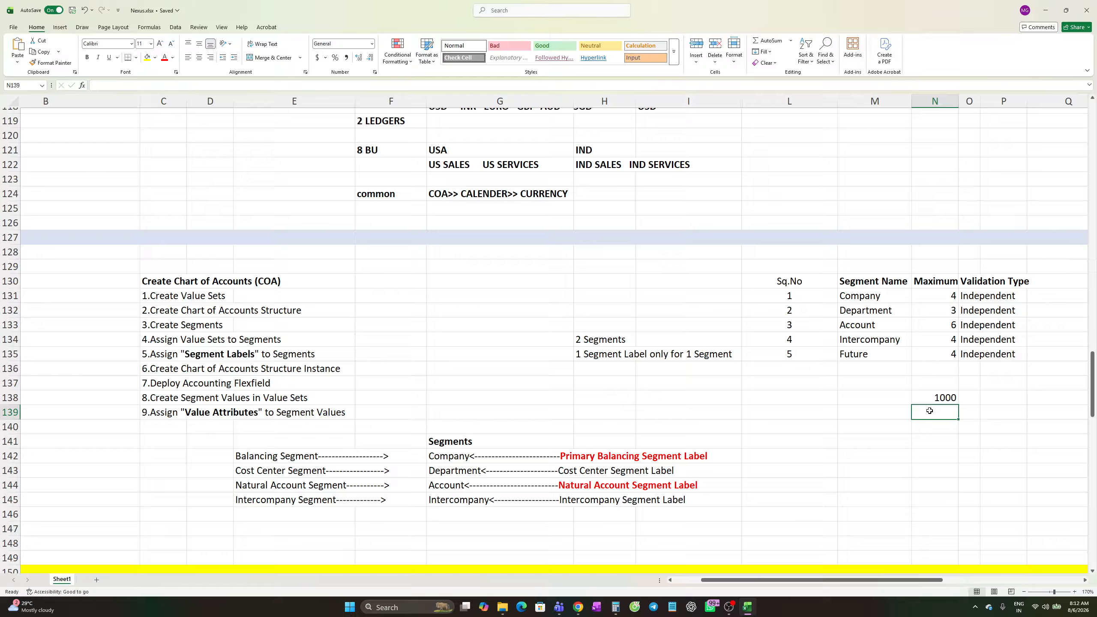
pyautogui.write('9999')
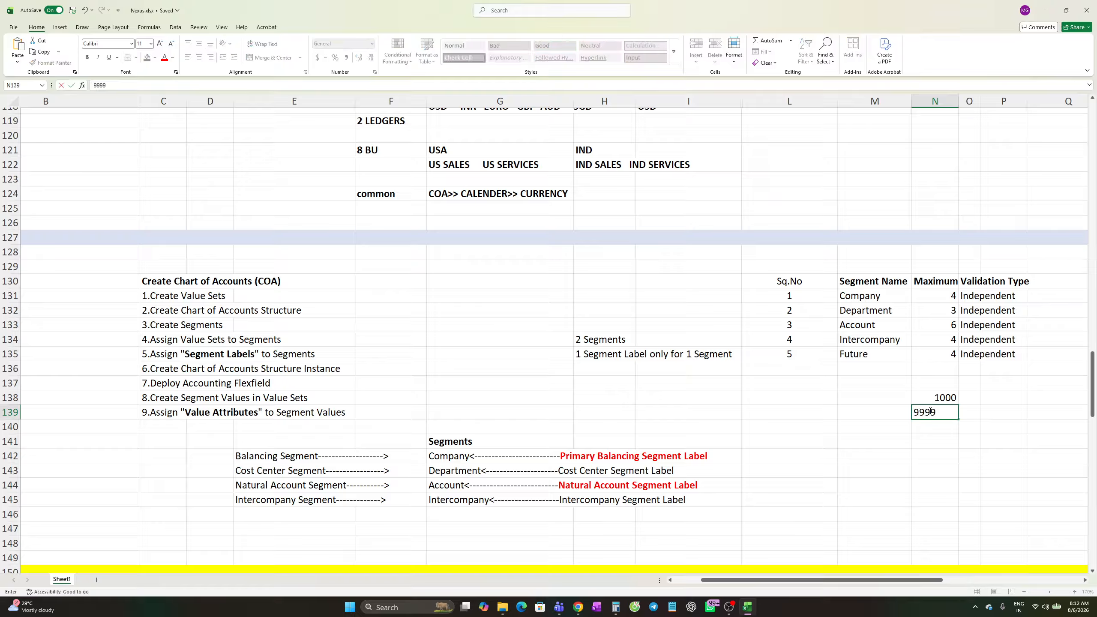
pyautogui.press('Return')
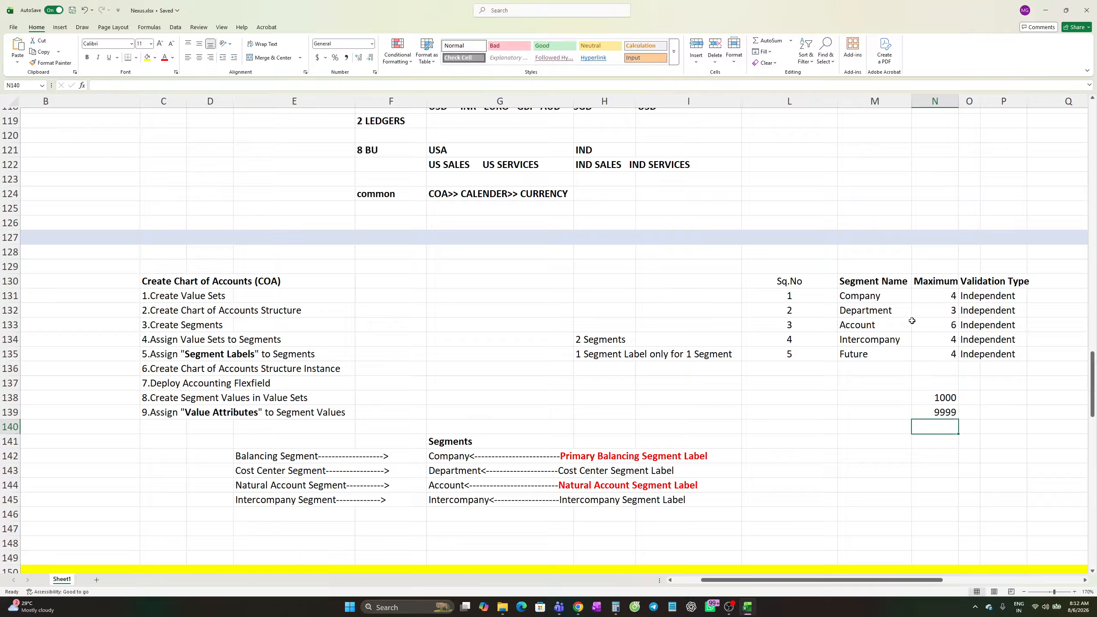
pyautogui.click(946, 404)
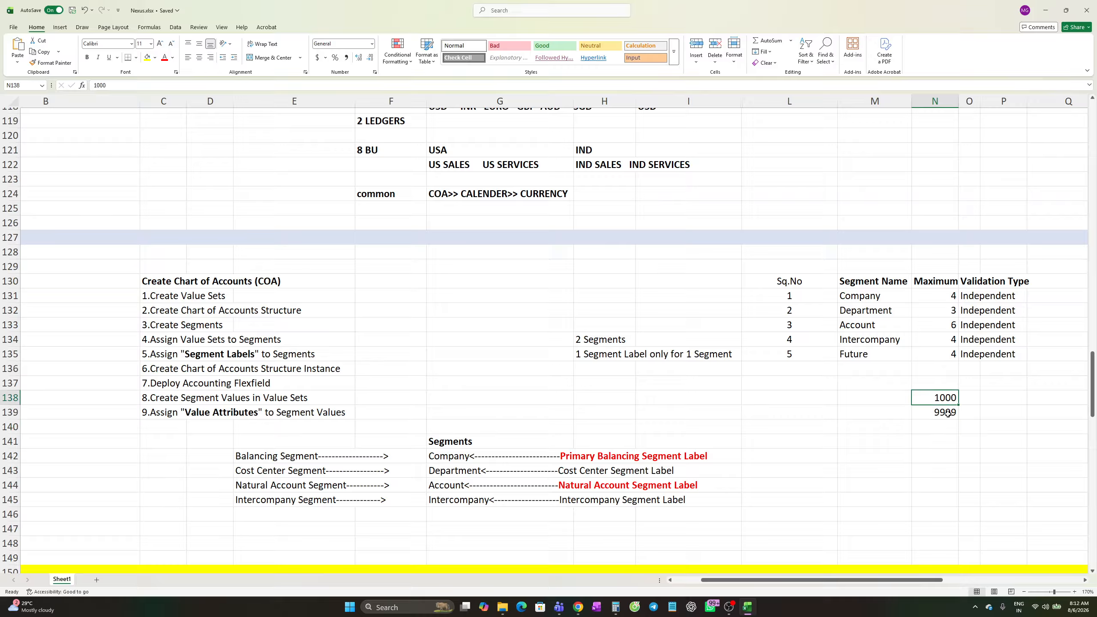
pyautogui.click(947, 414)
# - Note the Department segment's three-digit example range, 100 in N140 and 999 in N141
pyautogui.click(868, 311)
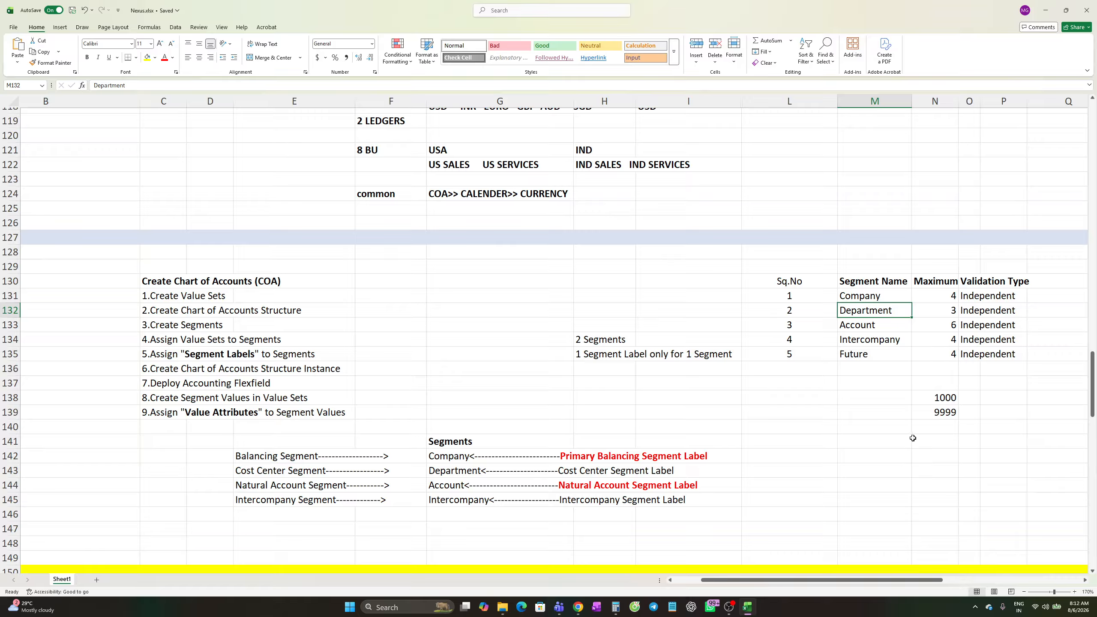
pyautogui.click(933, 426)
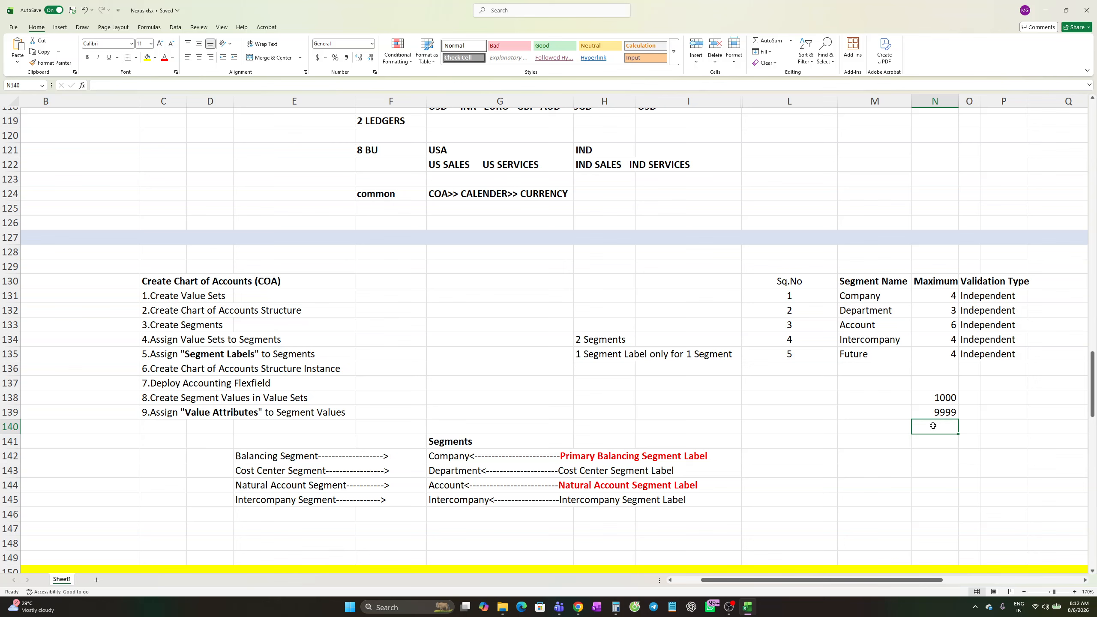
pyautogui.write('100')
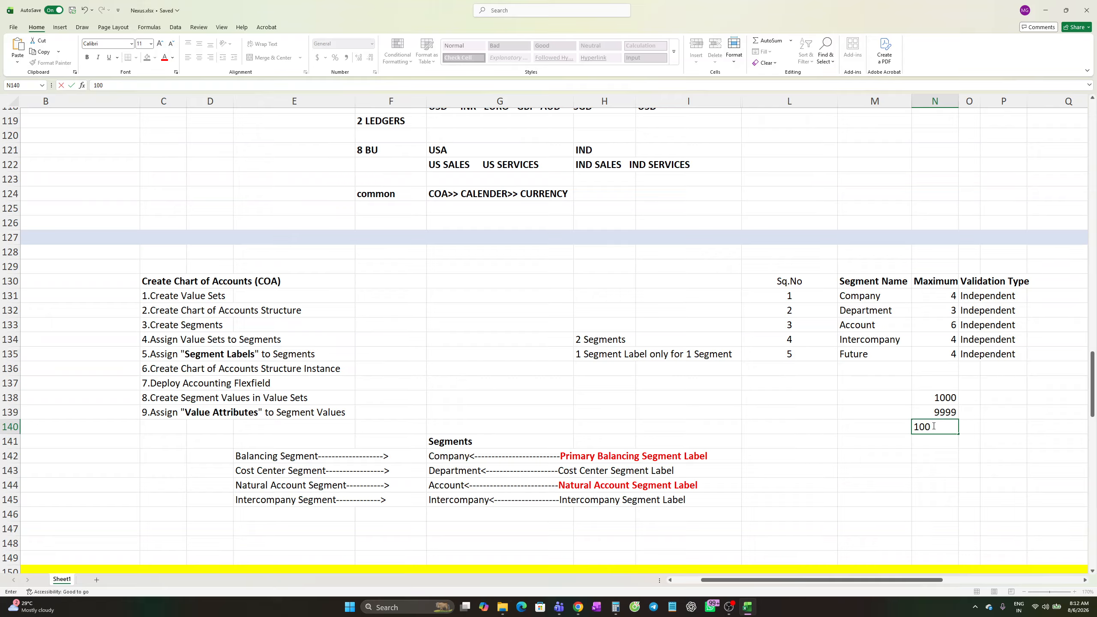
pyautogui.write('99')
pyautogui.press('BackSpace')
pyautogui.press('BackSpace')
pyautogui.press('Return')
pyautogui.write('999')
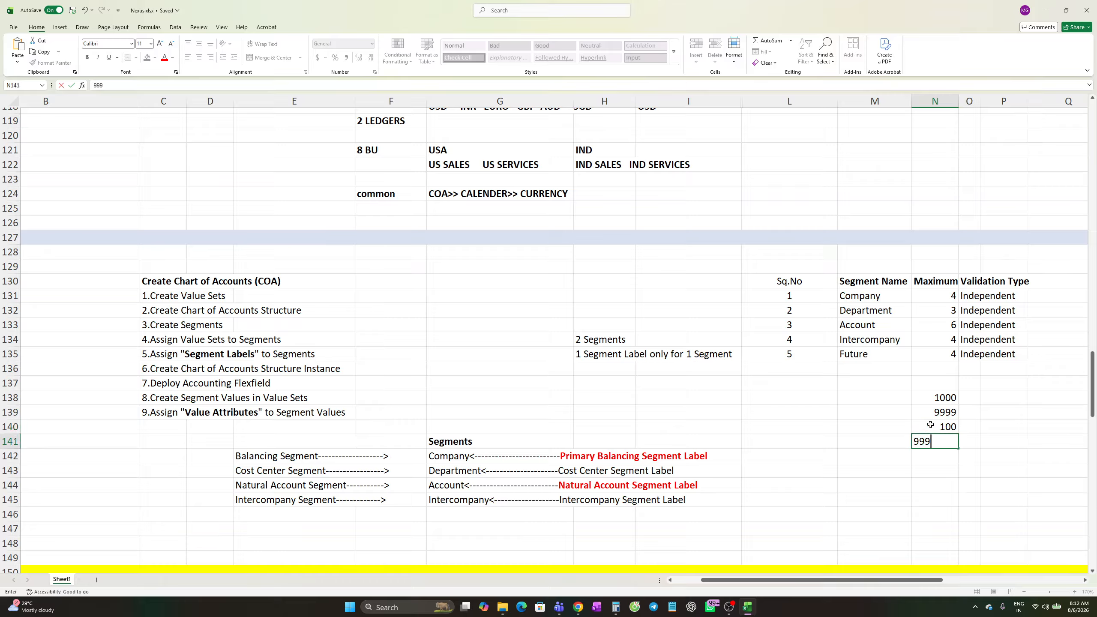
# - Enter 111222 in N142 as a six-digit example value for the Account segment
pyautogui.click(925, 326)
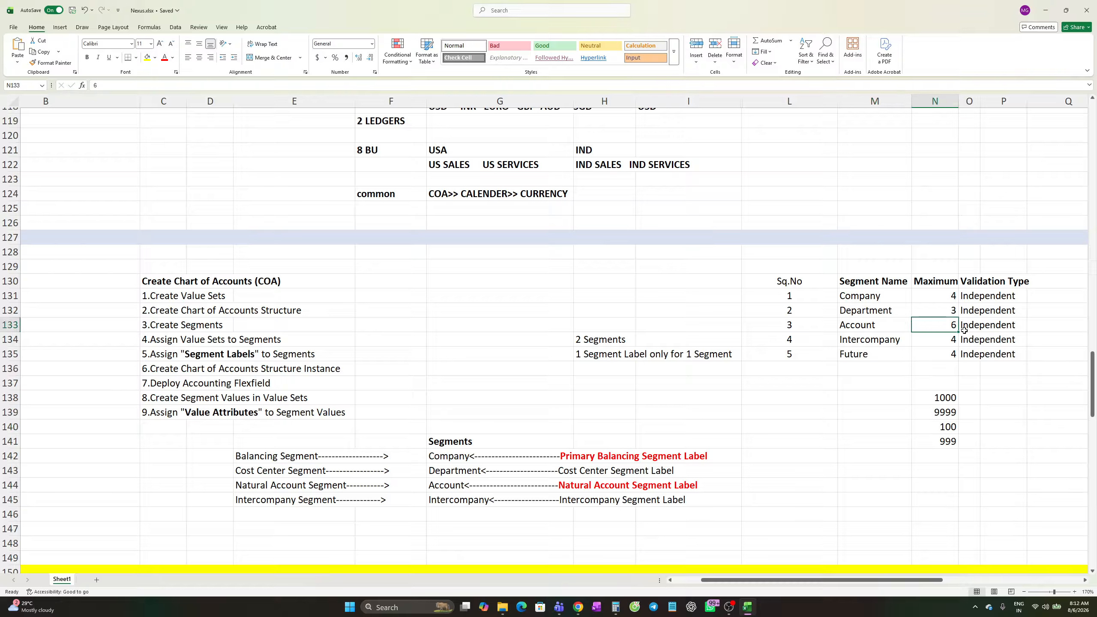
pyautogui.click(929, 458)
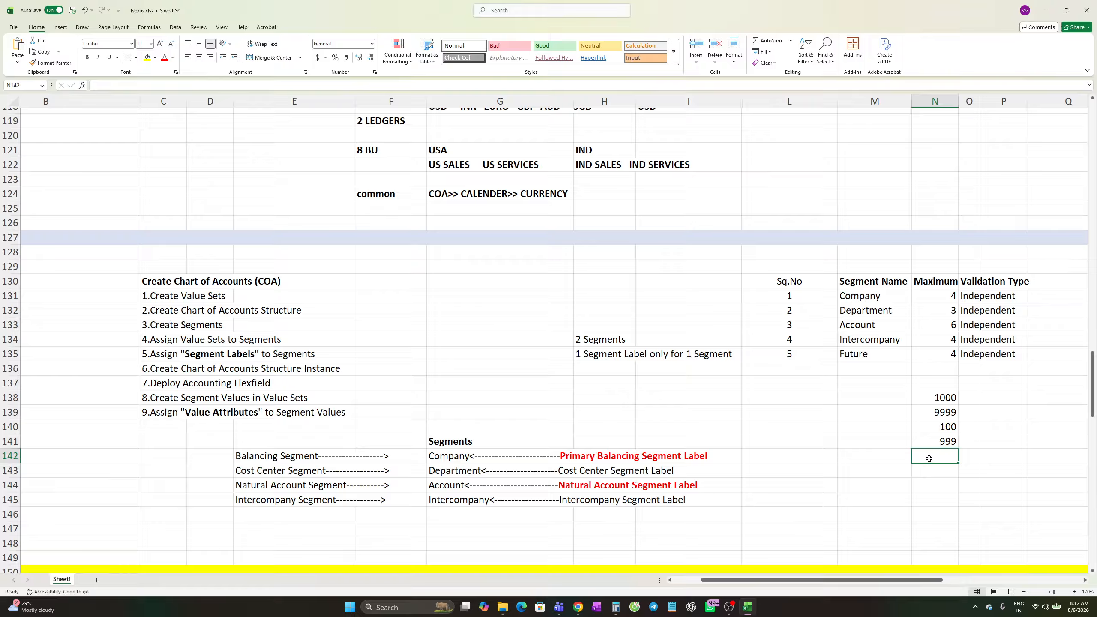
pyautogui.write('111')
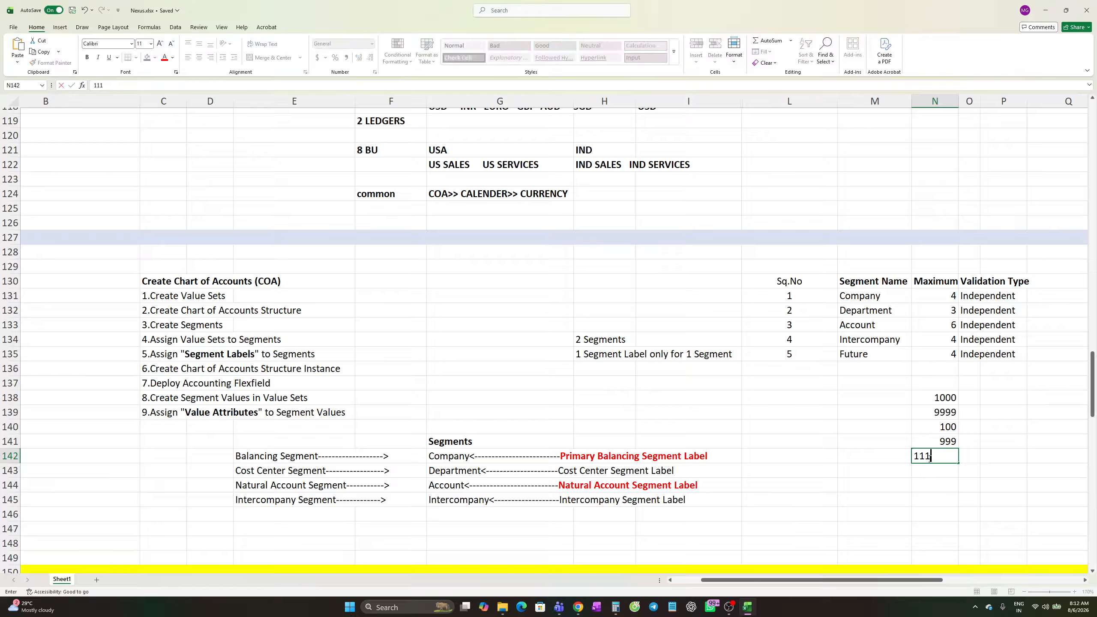
pyautogui.write('222')
pyautogui.click(952, 481)
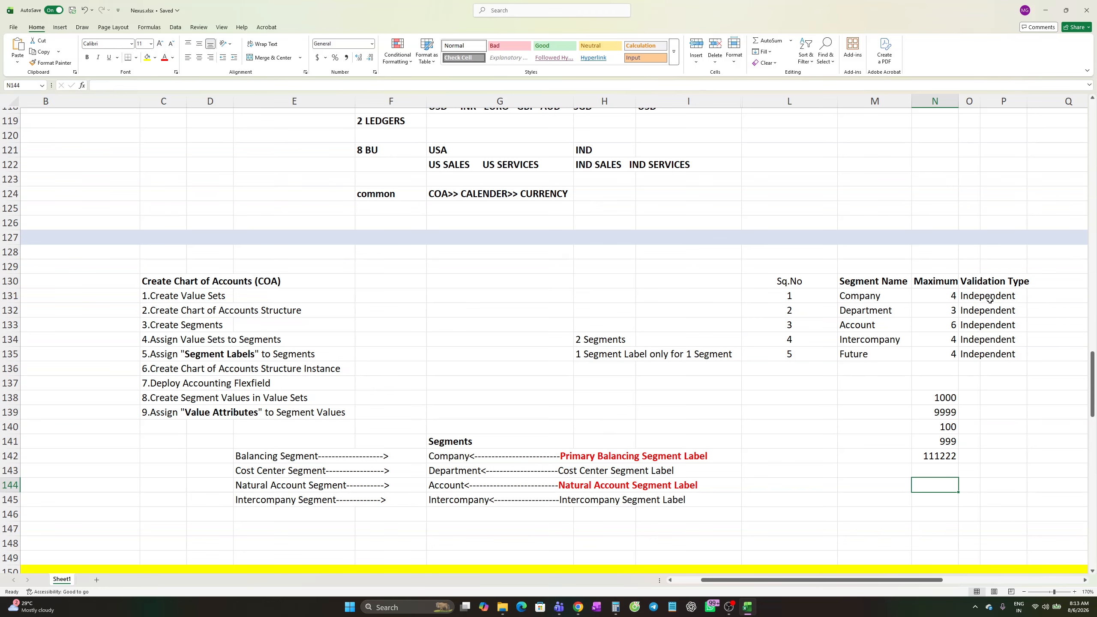
pyautogui.click(941, 456)
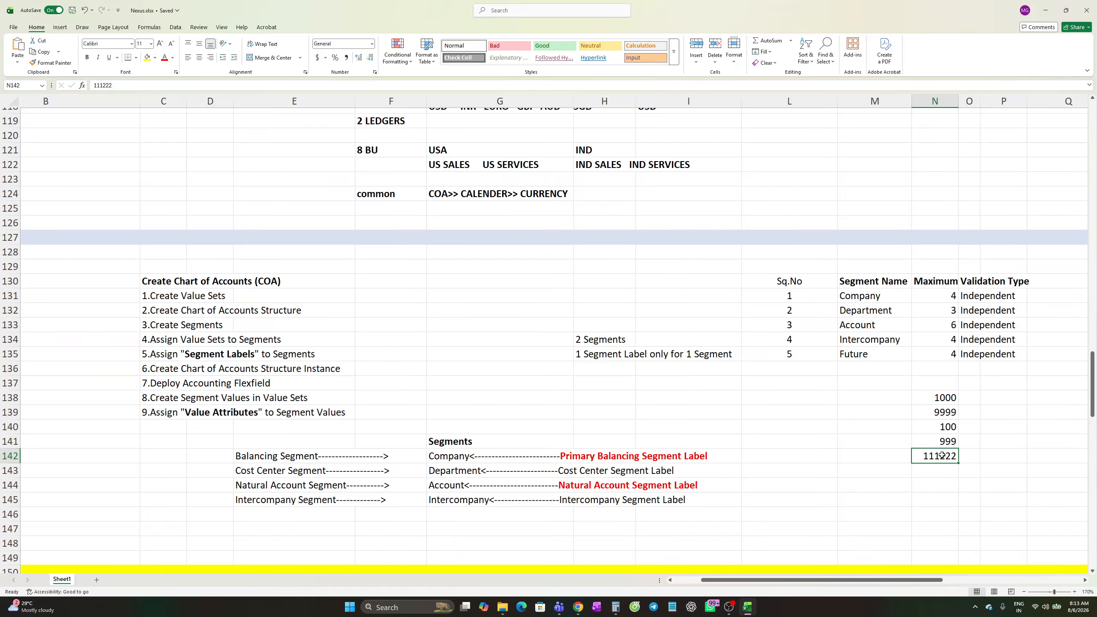
# - Switch back to Oracle Fusion in Chrome, then save and close the AXIS COMPANY VALUE SET
pyautogui.hotkey('alt', 'Tab')
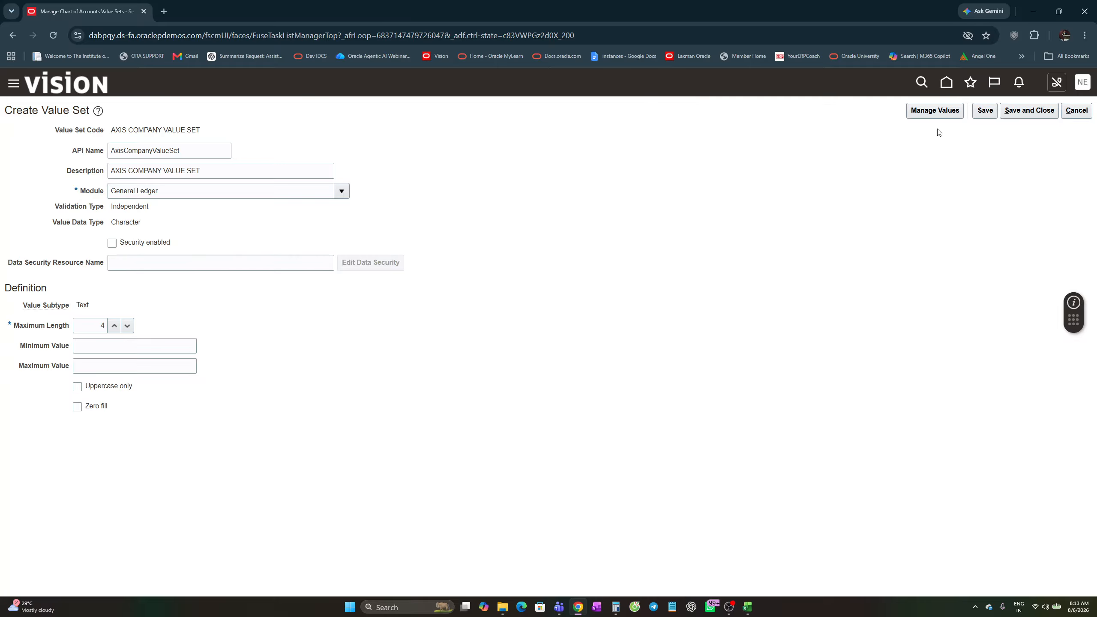
pyautogui.click(1029, 112)
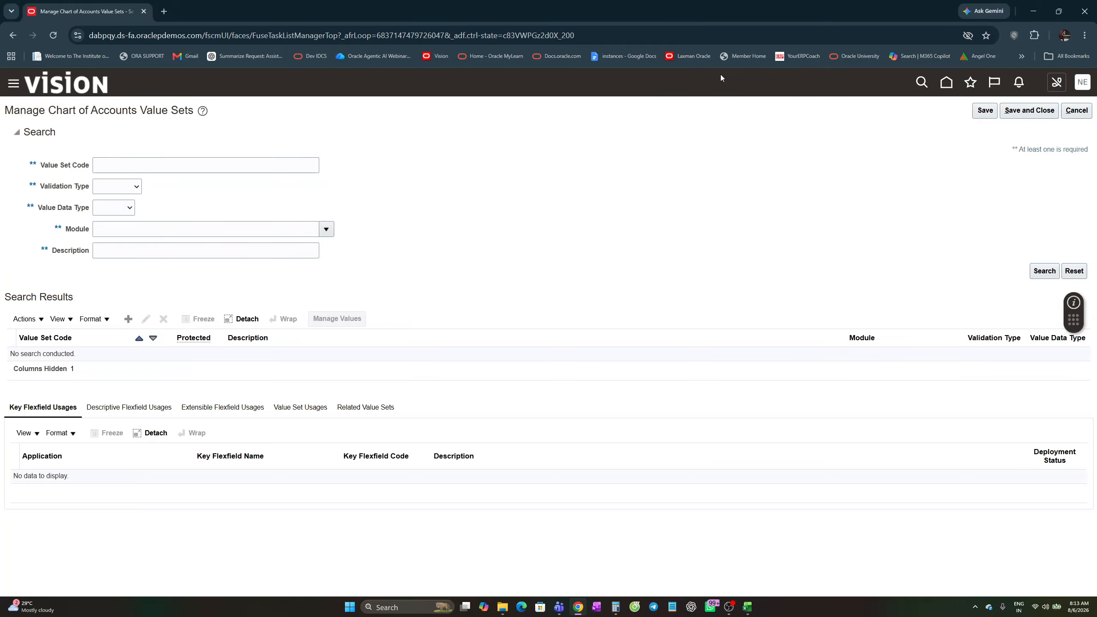
# - Create a new chart of accounts value set with the value set code AXIS DEPT VALUE SET
pyautogui.click(127, 320)
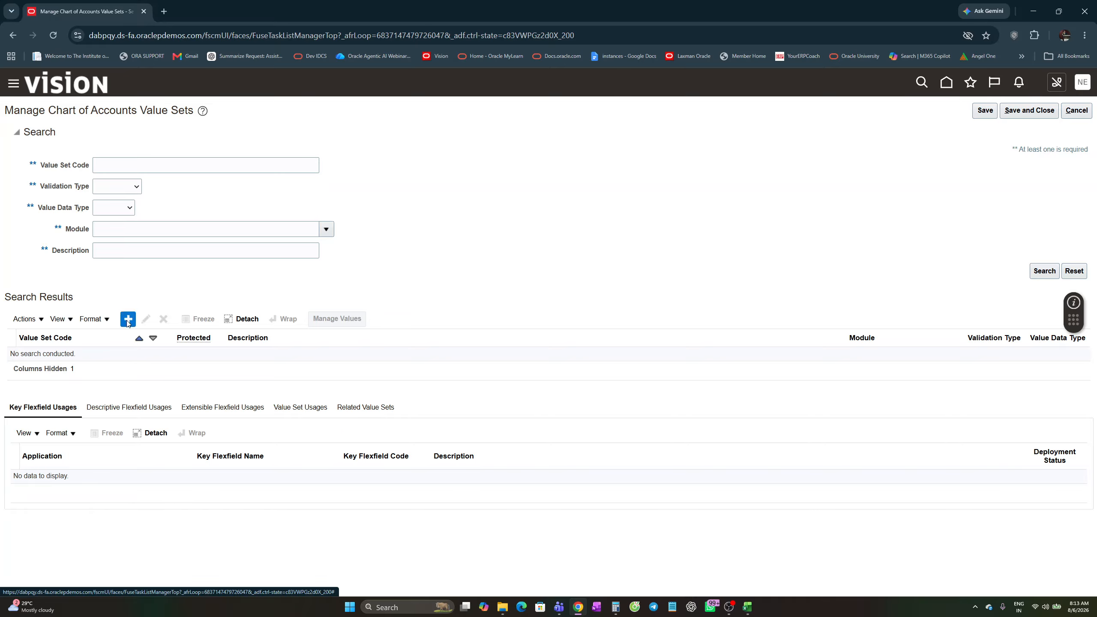
pyautogui.click(89, 135)
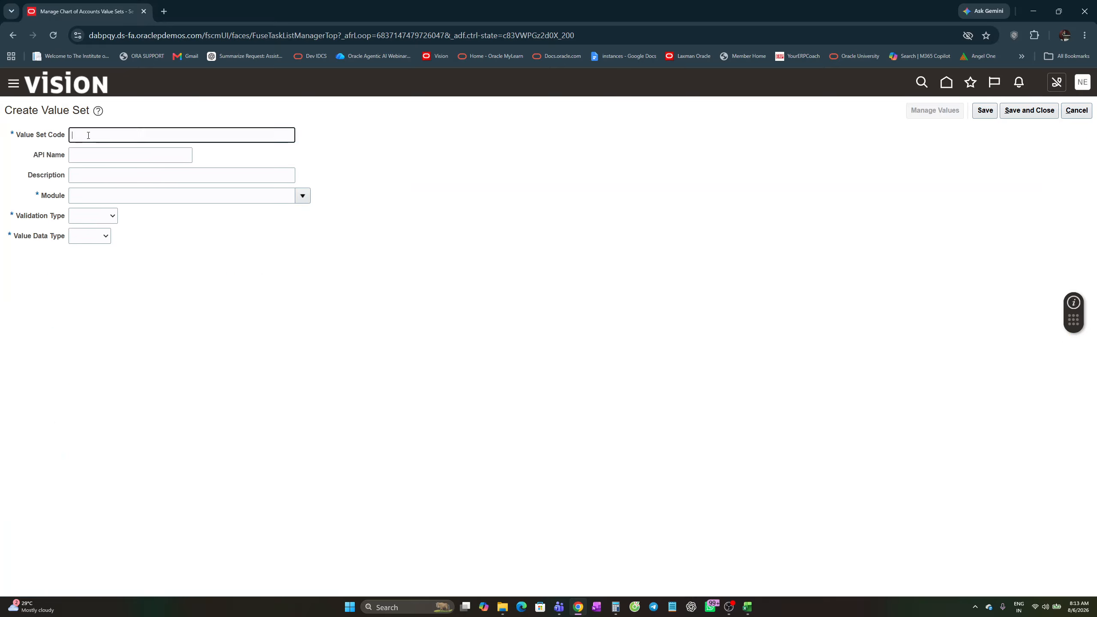
pyautogui.write('A')
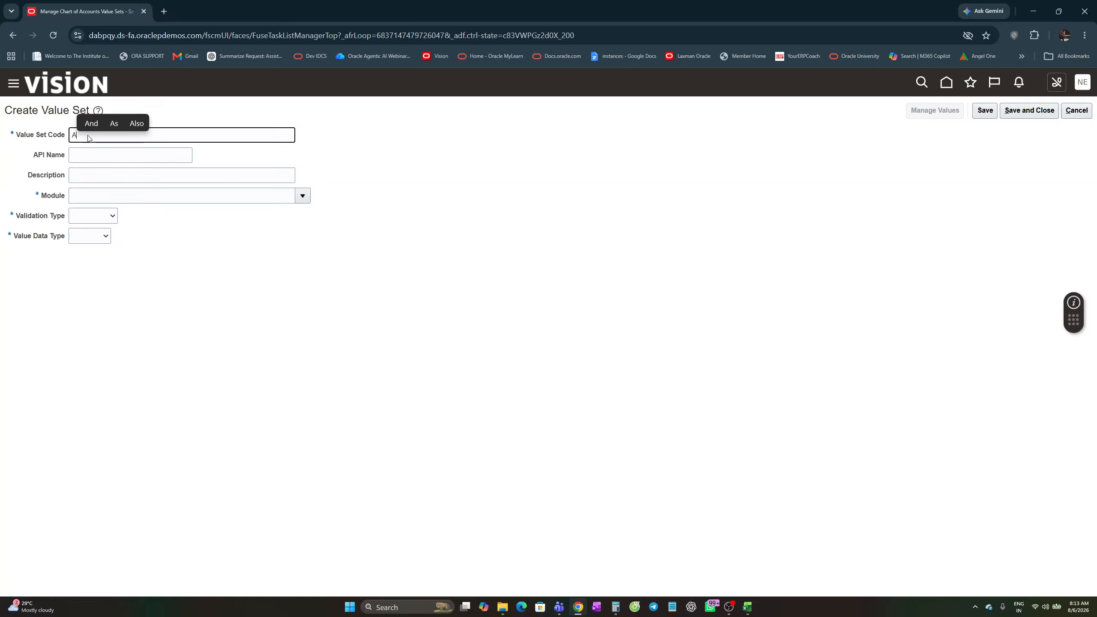
pyautogui.write('XI')
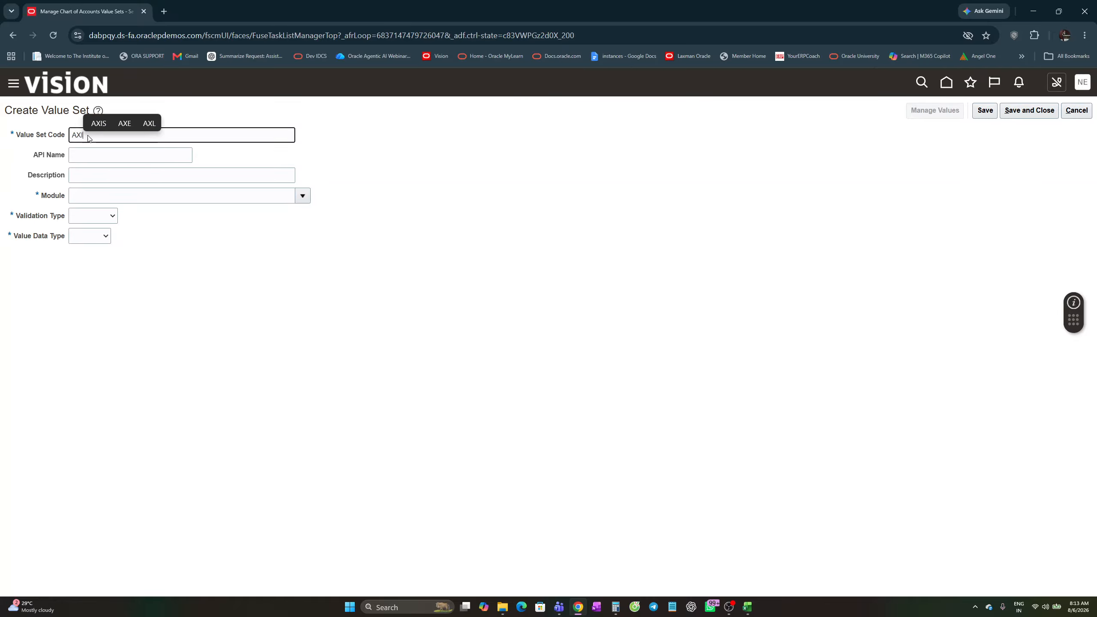
pyautogui.write('S DE')
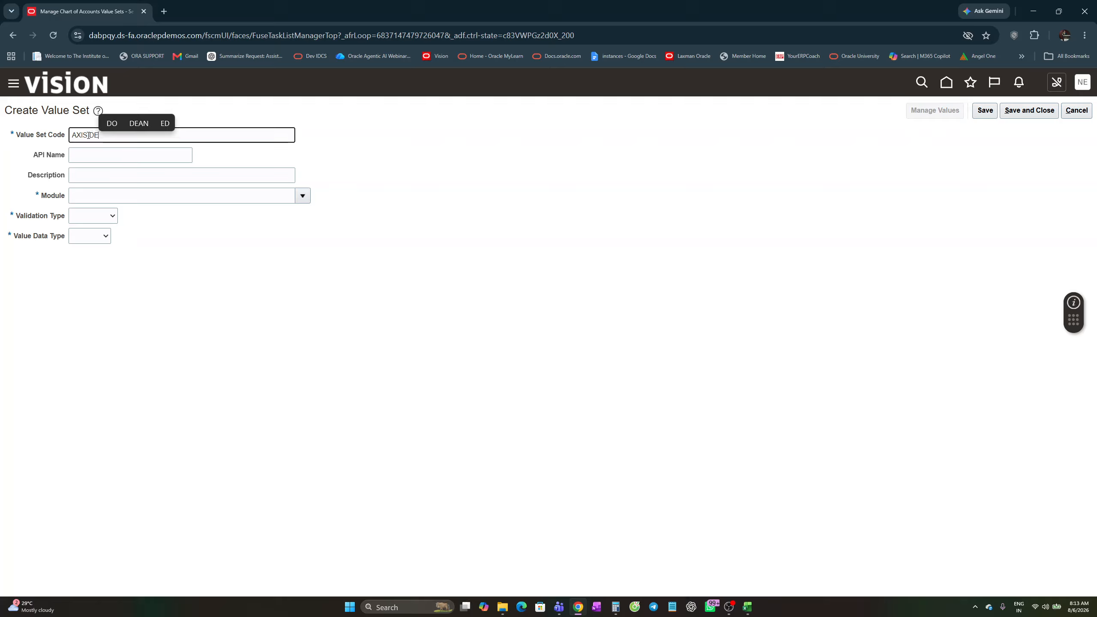
pyautogui.write('PT VAL')
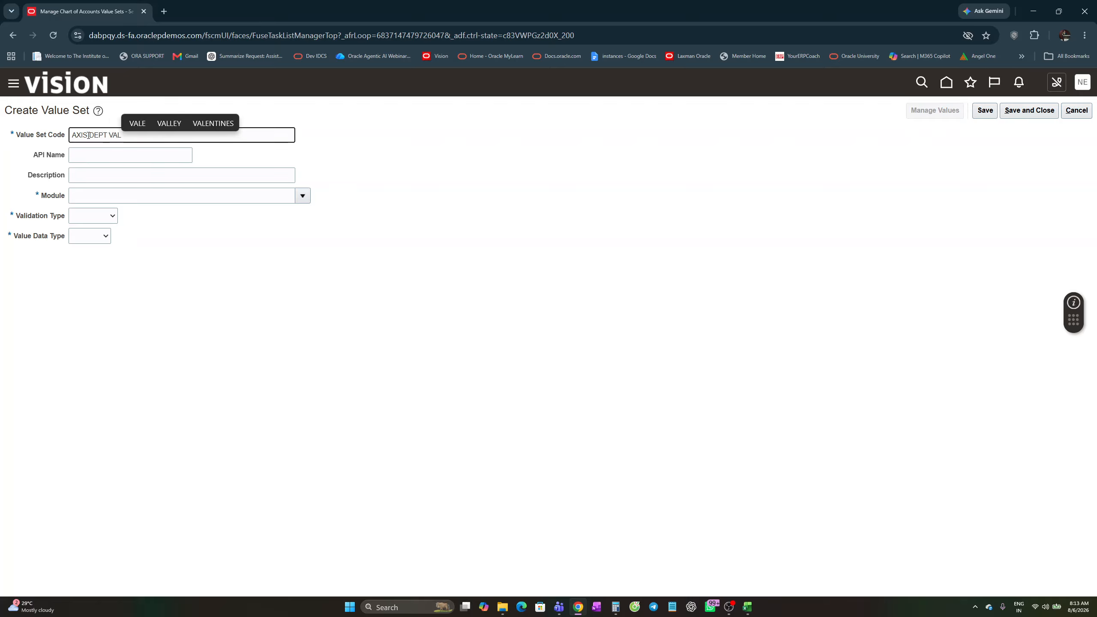
pyautogui.write('UE SET')
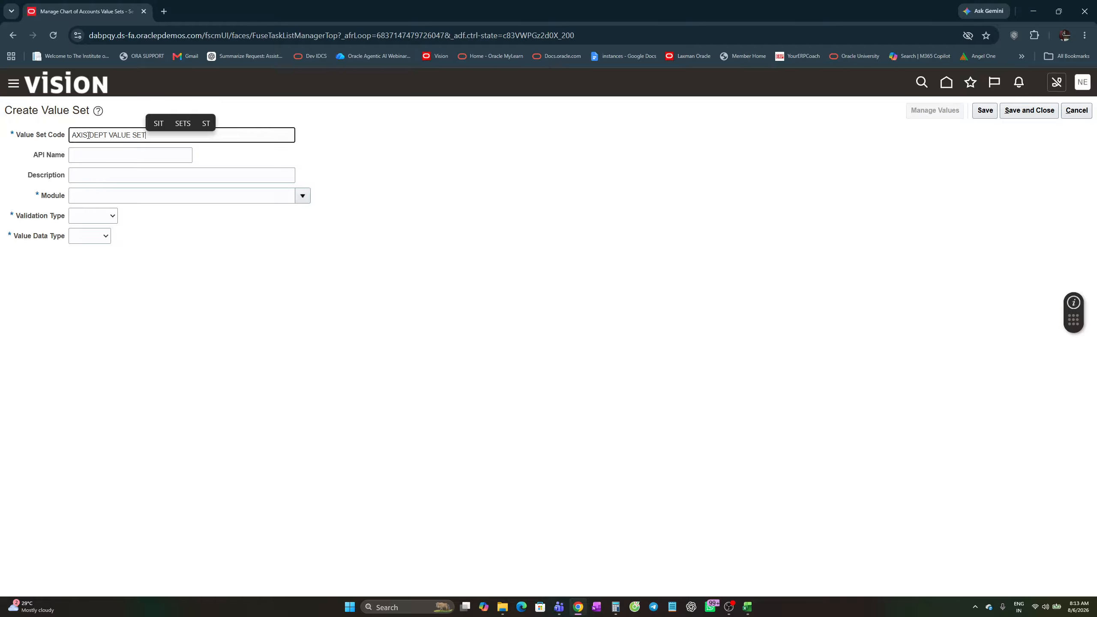
# - Copy the value set code AXIS DEPT VALUE SET into the description
pyautogui.click(190, 133)
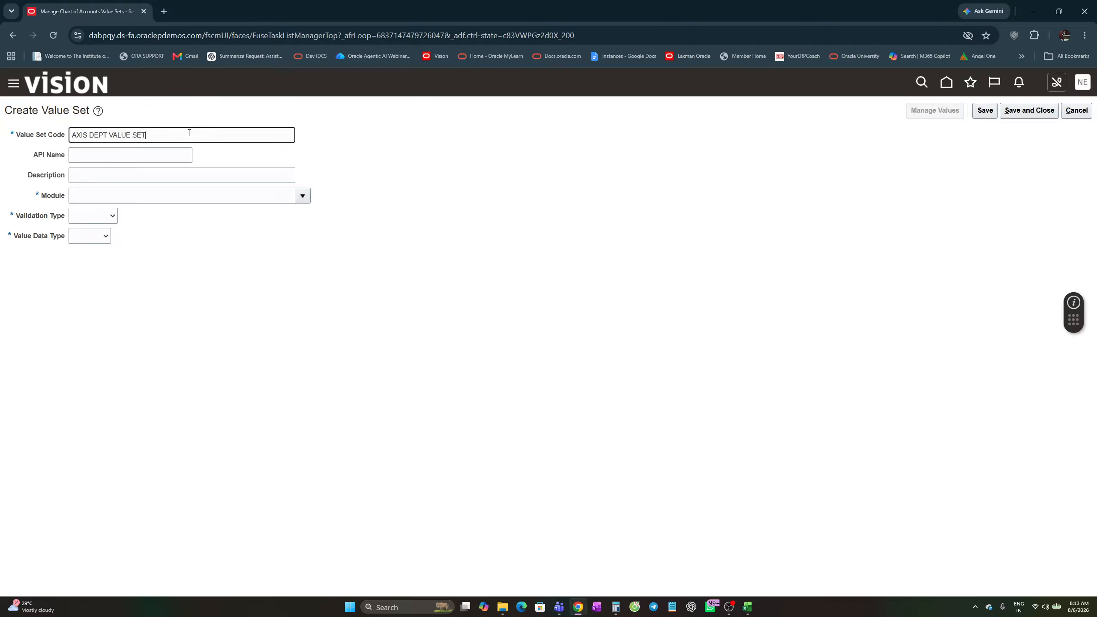
pyautogui.moveTo(164, 136); pyautogui.dragTo(72, 147)
pyautogui.hotkey('ctrl', 'c')
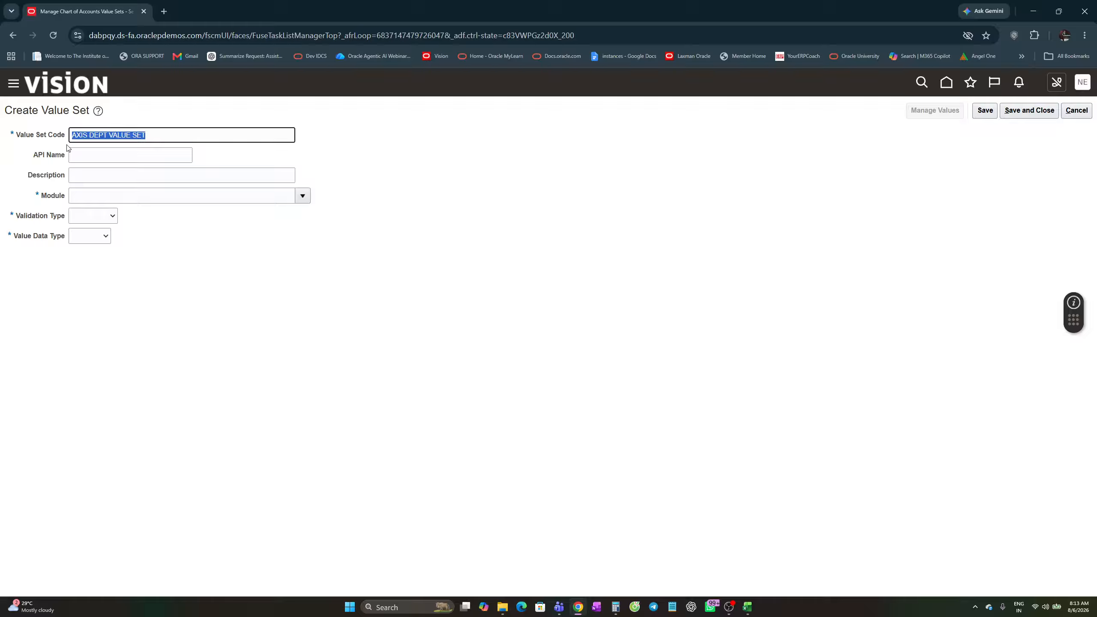
pyautogui.click(81, 173)
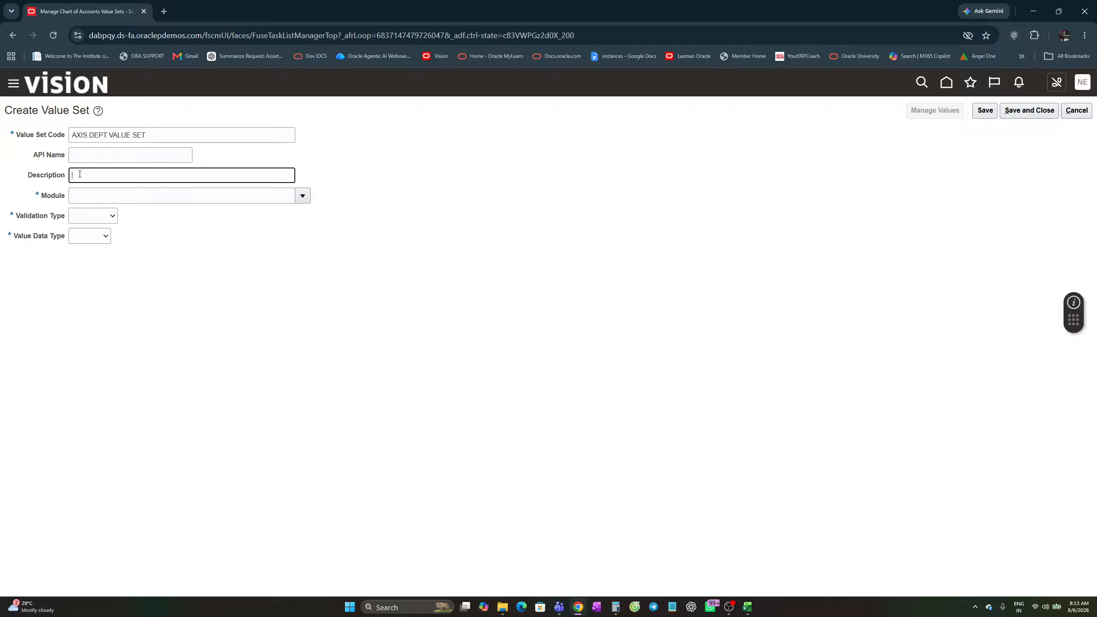
pyautogui.hotkey('ctrl', 'v')
# - Assign the department value set to the General Ledger module with Independent validation and the Character data type
pyautogui.click(302, 196)
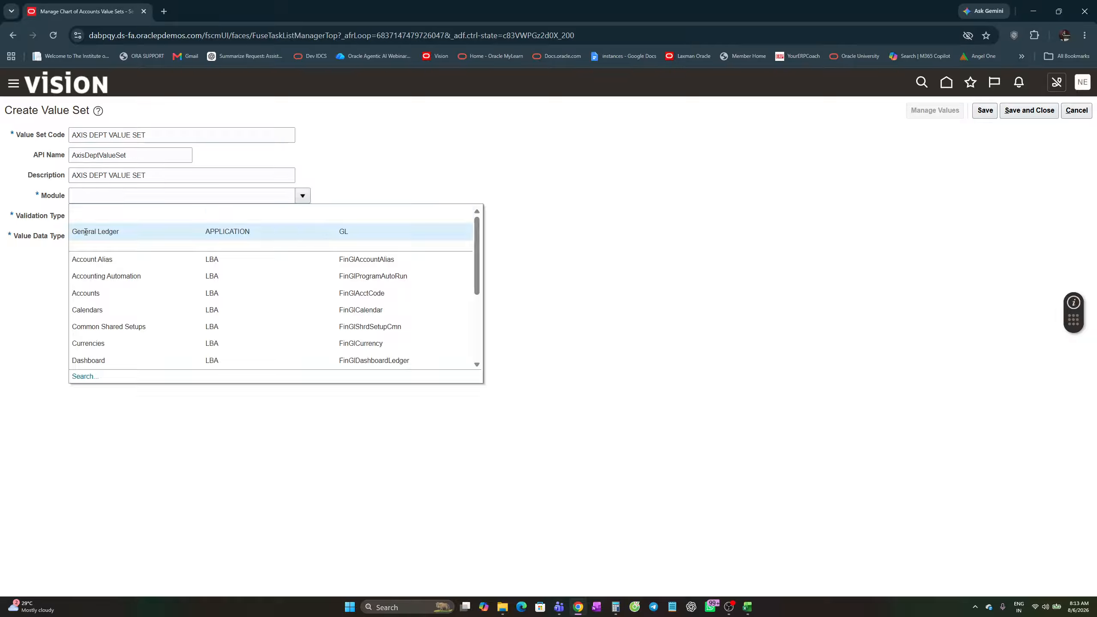
pyautogui.click(80, 234)
pyautogui.click(113, 217)
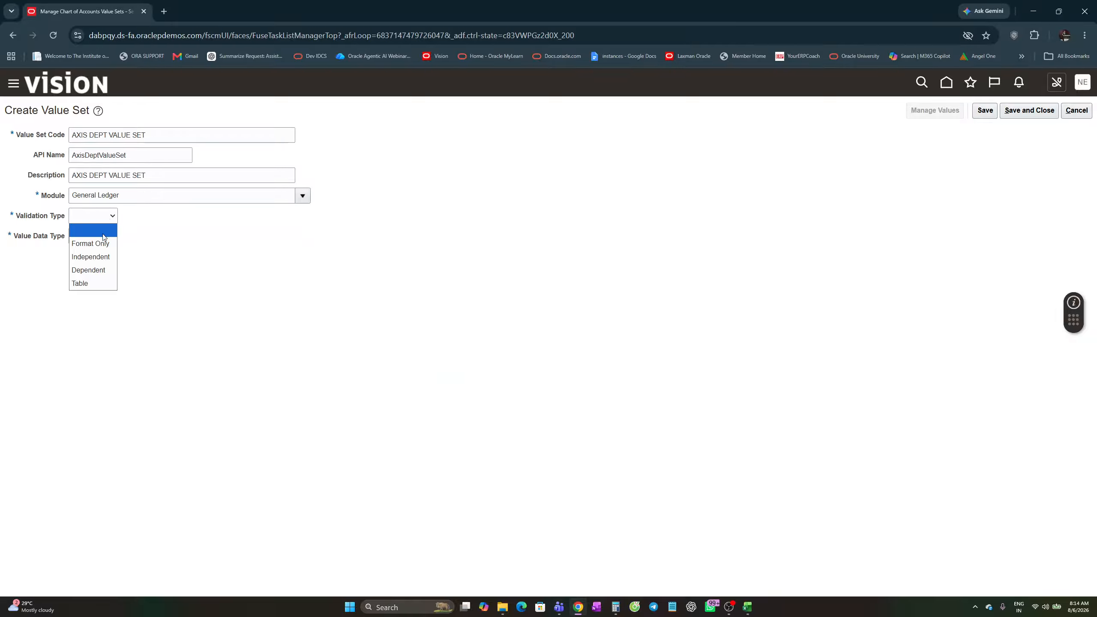
pyautogui.click(99, 258)
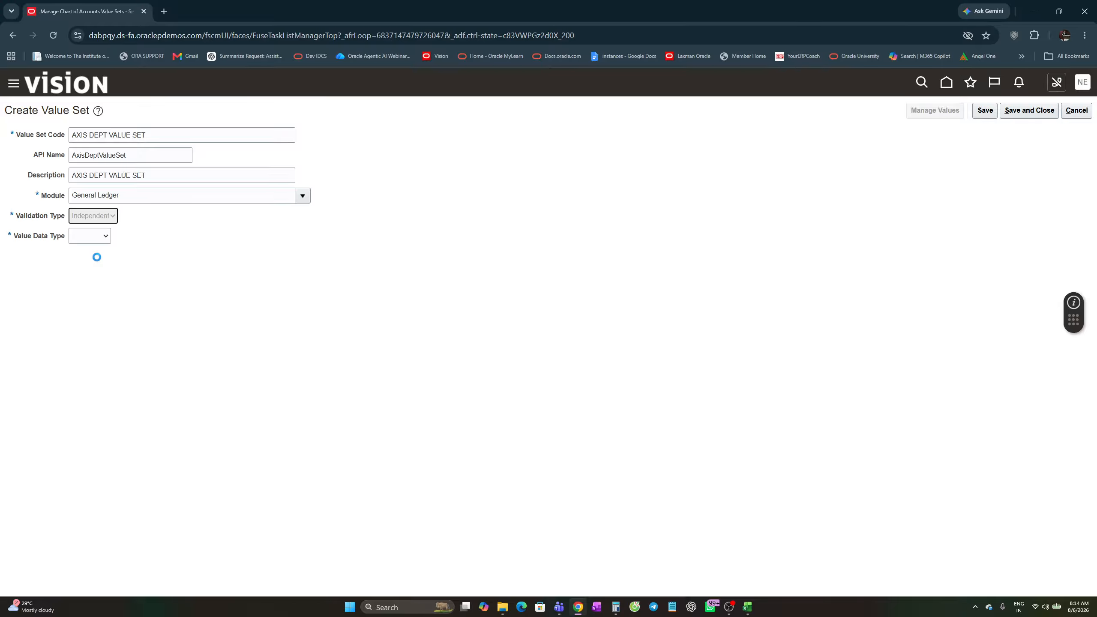
pyautogui.click(146, 237)
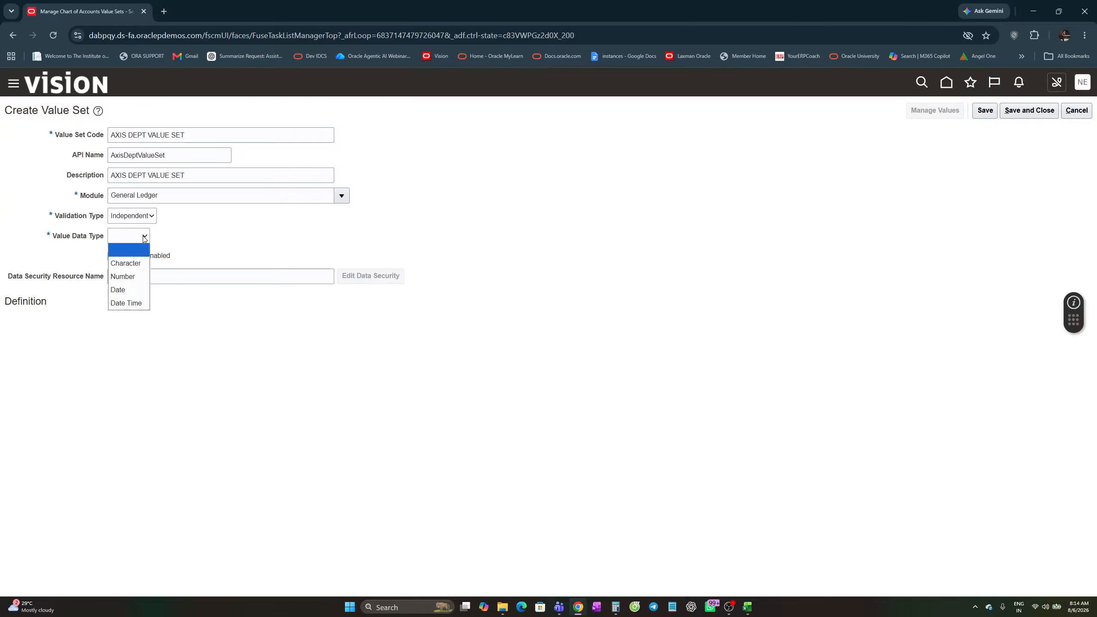
pyautogui.click(131, 259)
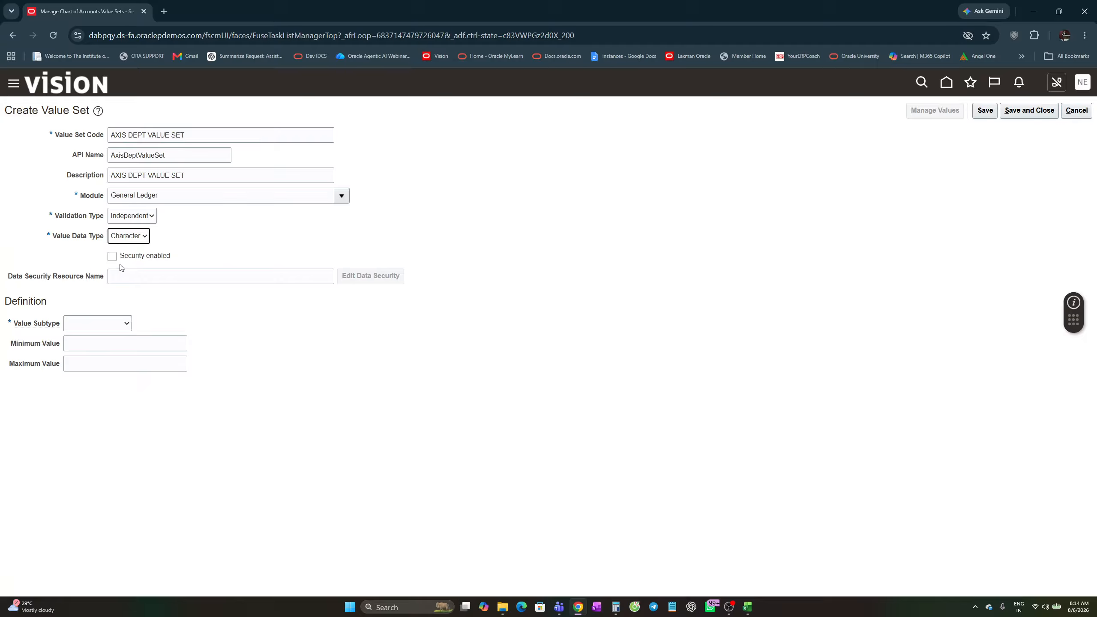
# - Define the department value set as Text subtype with a maximum length of 3, and save and close it
pyautogui.click(125, 324)
pyautogui.click(106, 351)
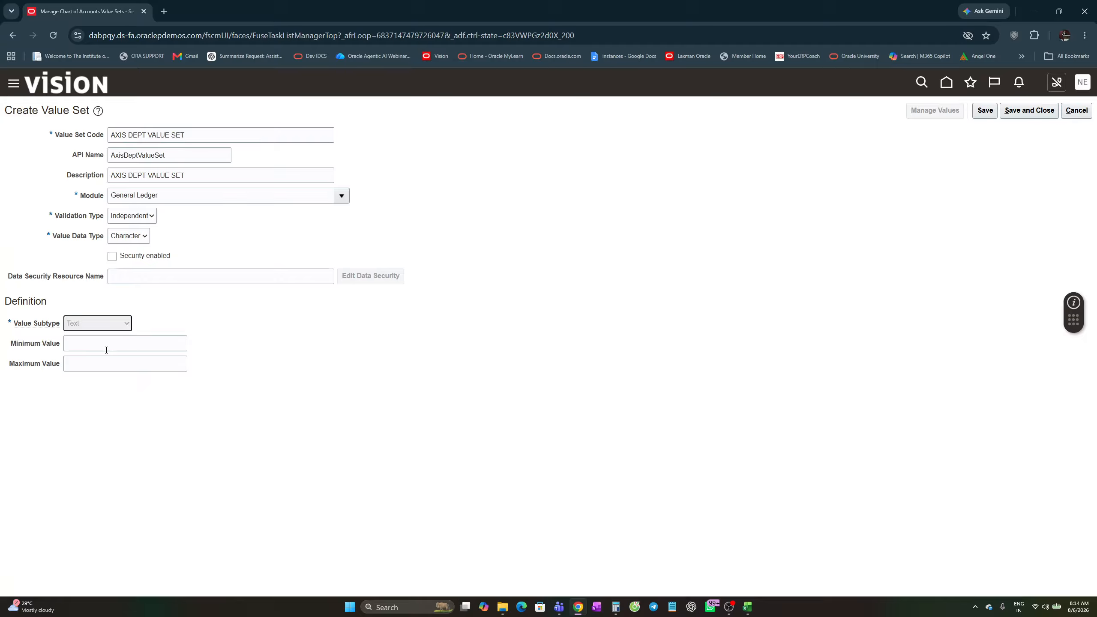
pyautogui.click(93, 343)
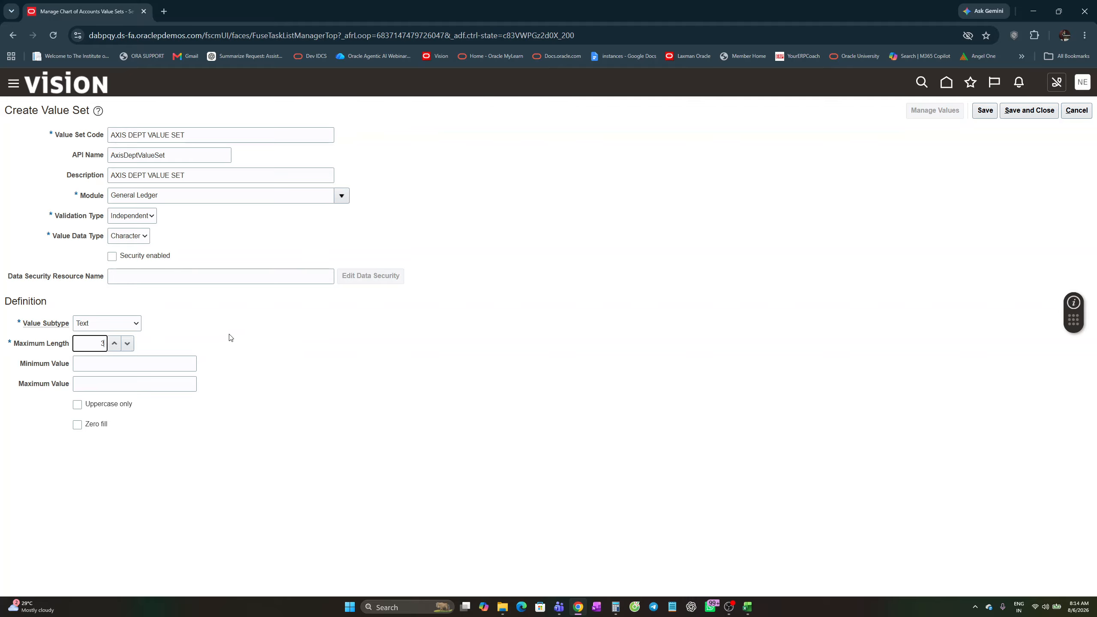
pyautogui.click(268, 340)
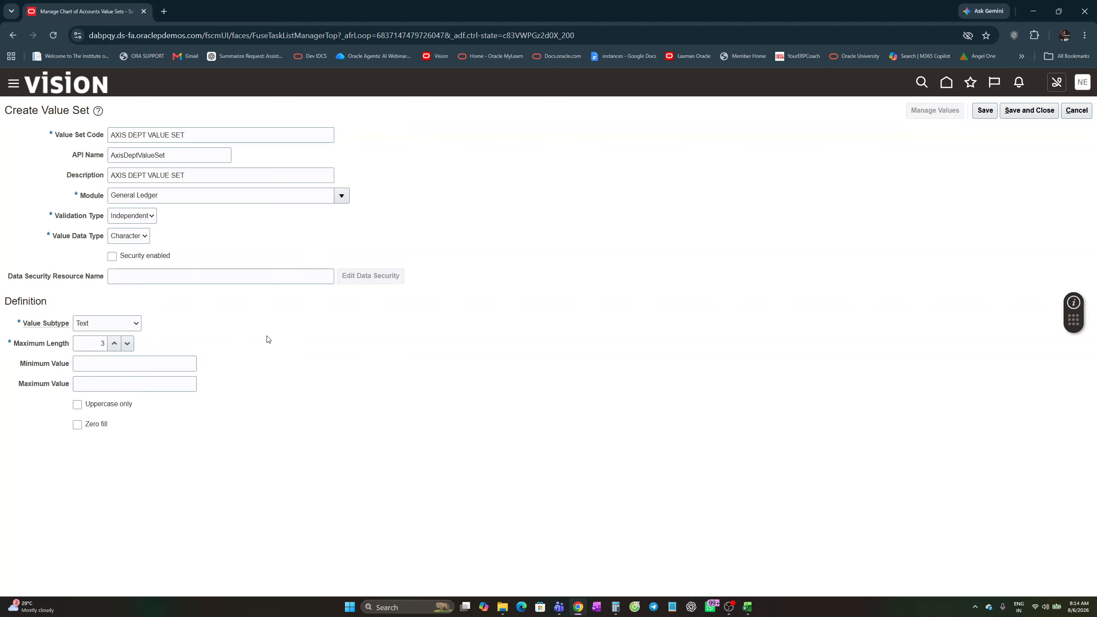
pyautogui.click(1020, 112)
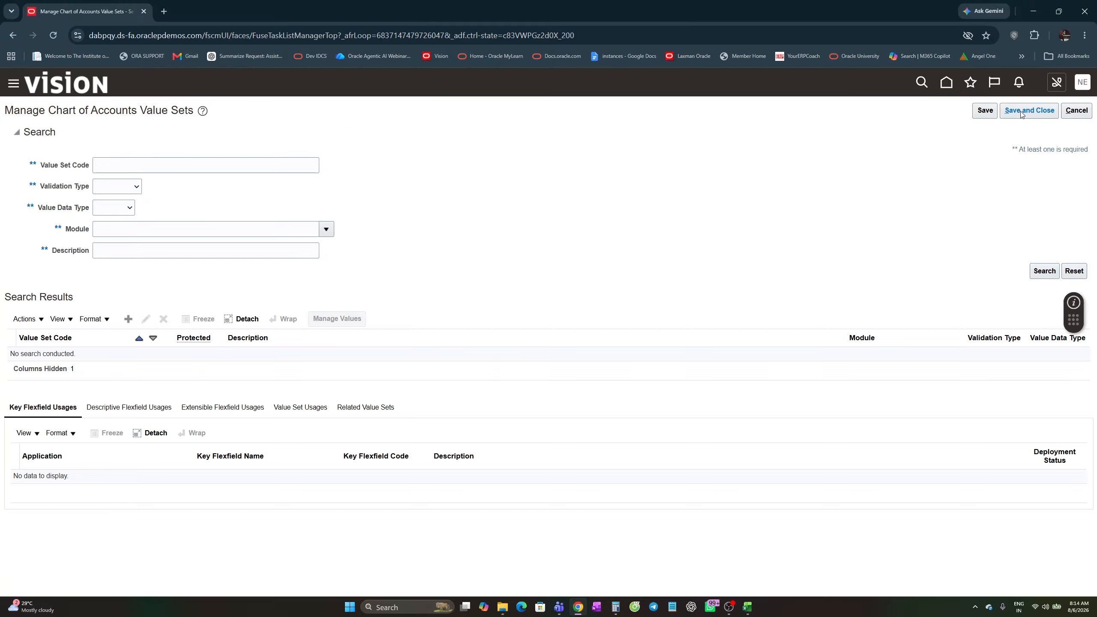
# - Start creating another value set for the Account segment
pyautogui.click(128, 320)
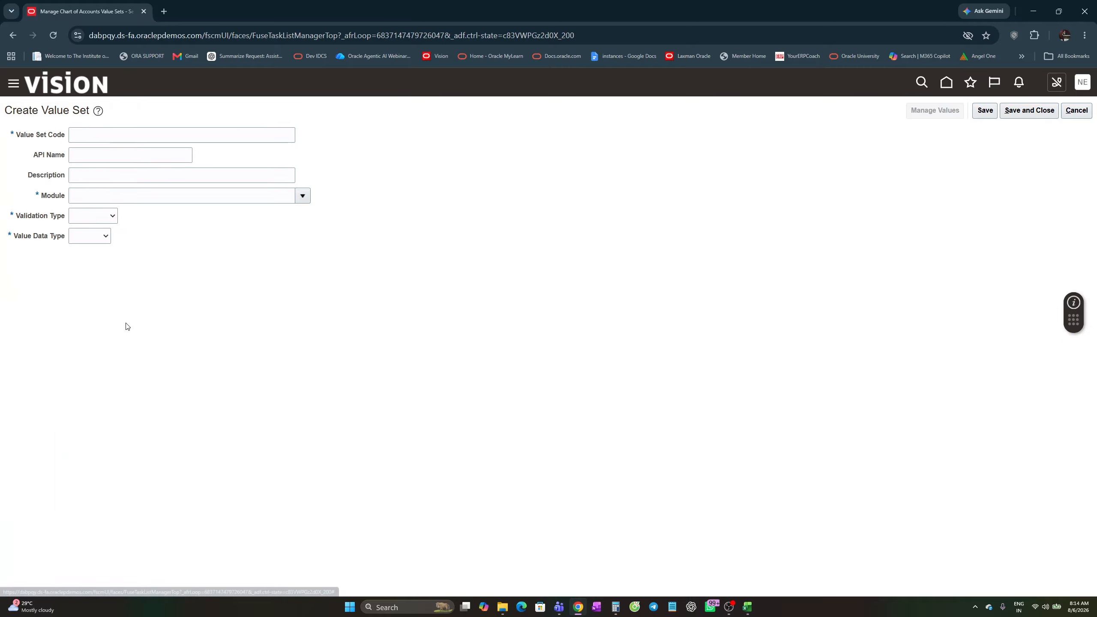
pyautogui.click(86, 137)
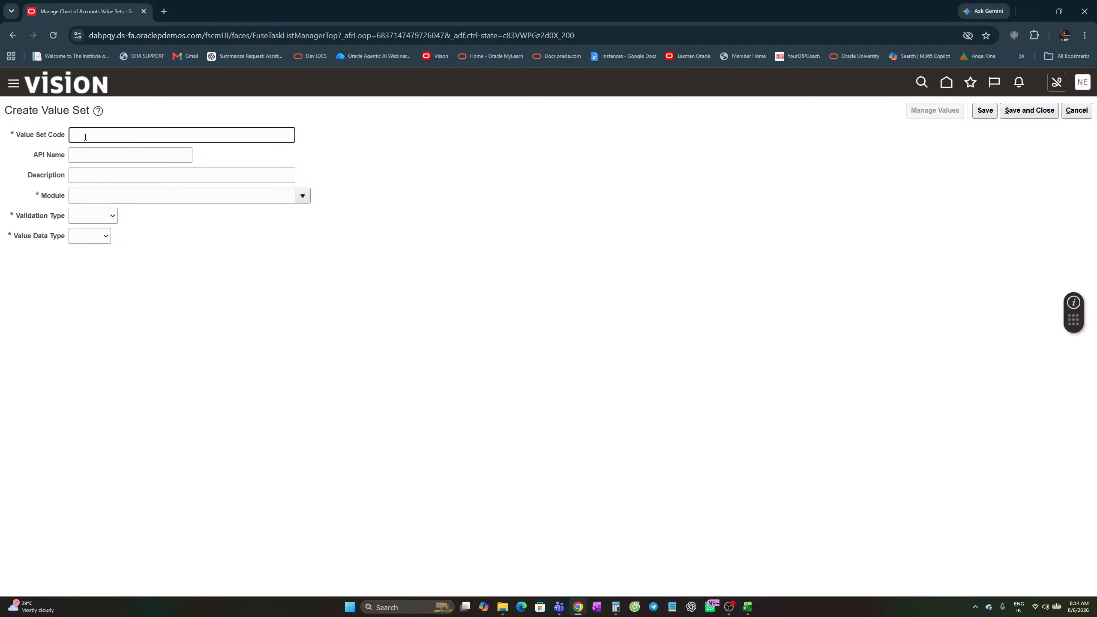
pyautogui.press('alt')
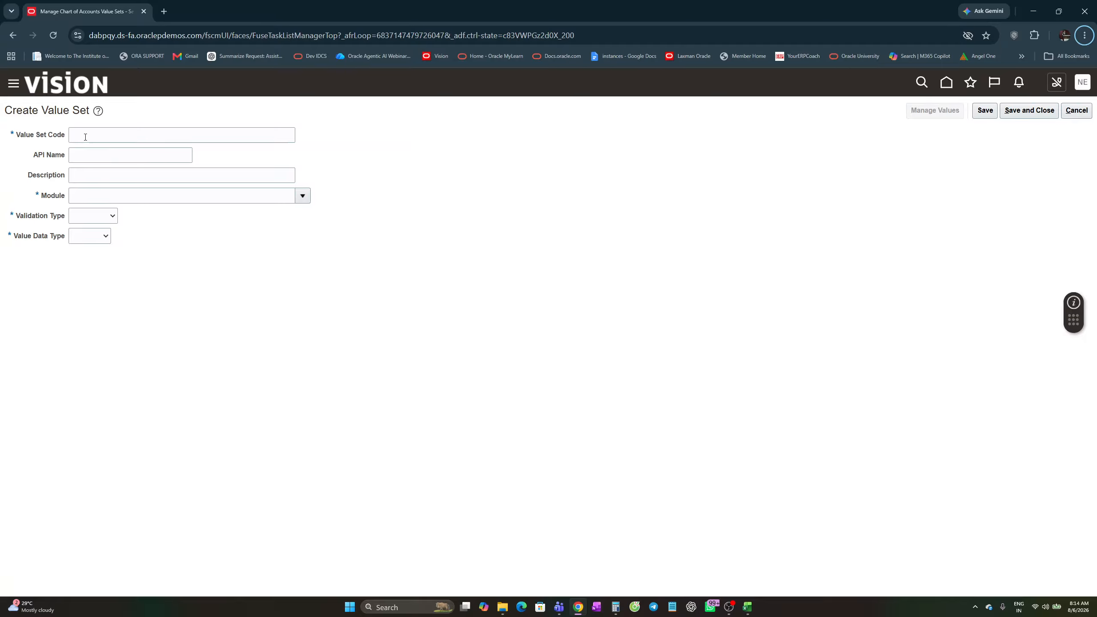
pyautogui.press('Return')
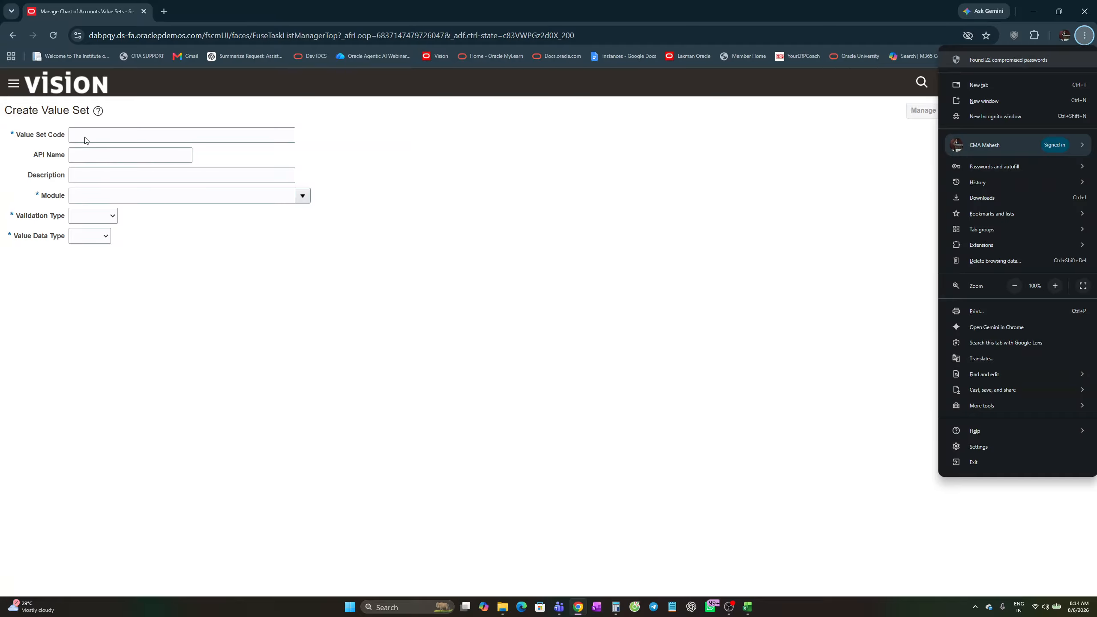
pyautogui.press('Escape')
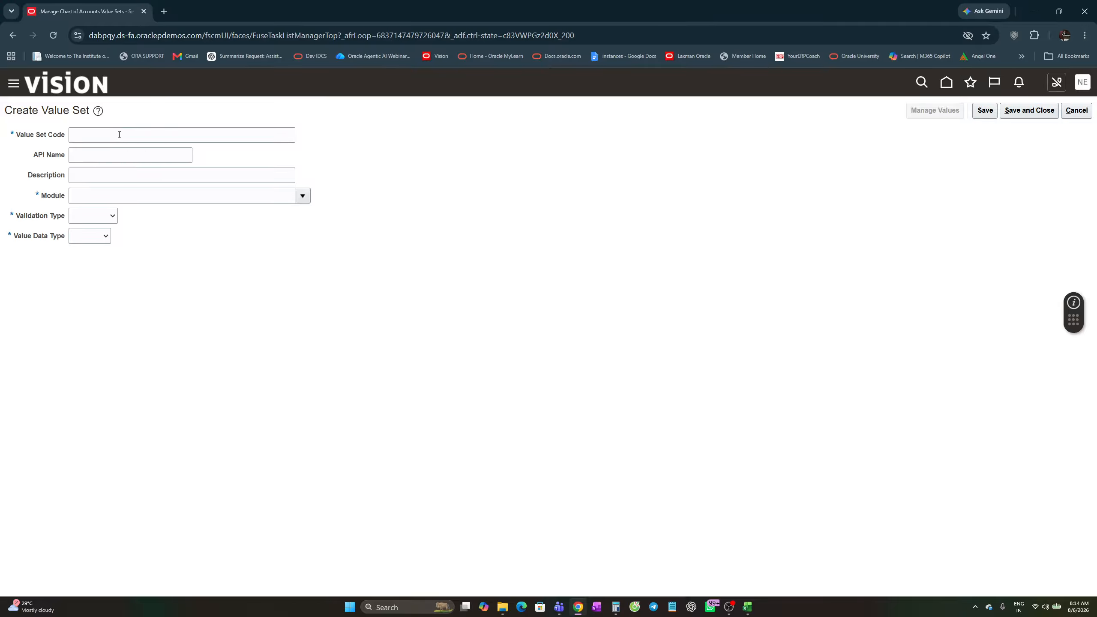
# - Enter AXIS ACCOUNT VALUE SET as the value set code and copy it into the description
pyautogui.click(119, 134)
pyautogui.write('AXI')
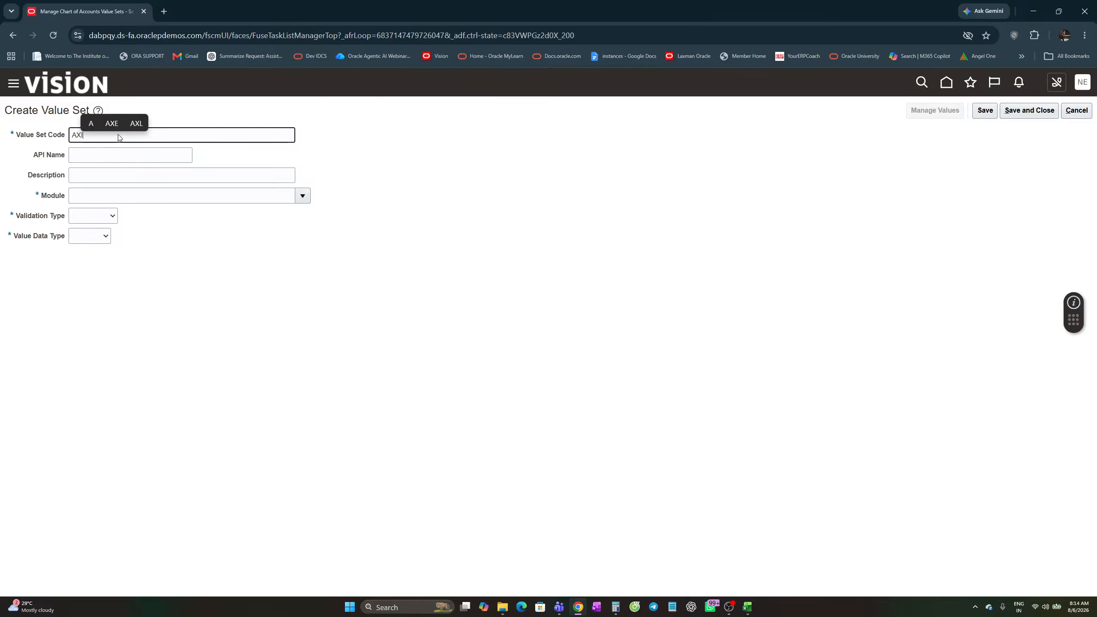
pyautogui.write('S ACCOUNT')
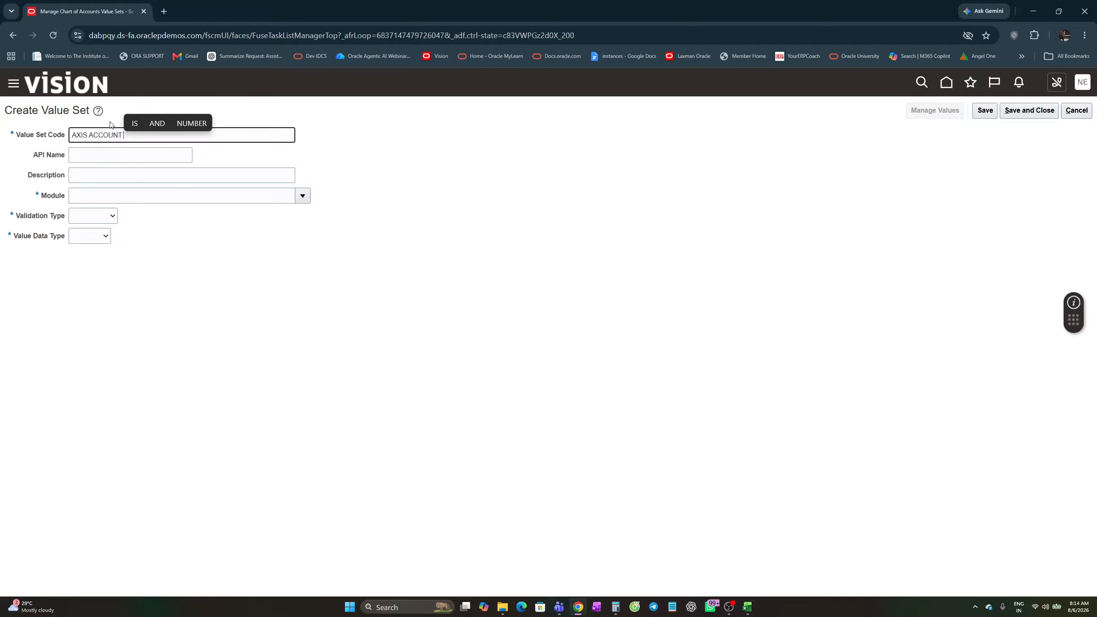
pyautogui.write(' VALUE SET')
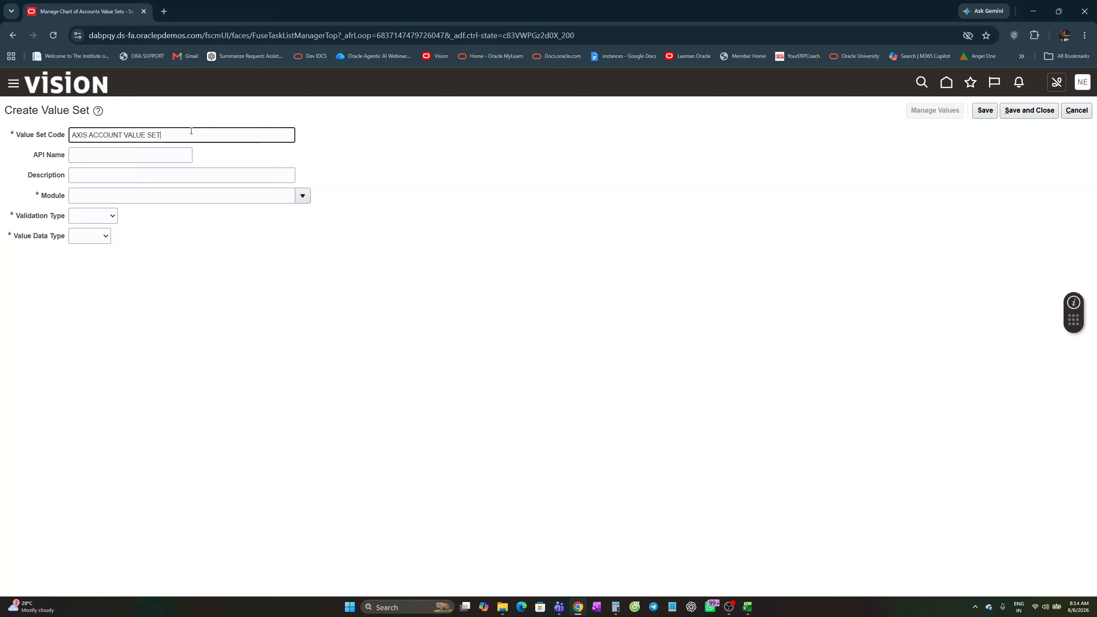
pyautogui.moveTo(169, 135); pyautogui.dragTo(64, 143)
pyautogui.hotkey('ctrl', 'c')
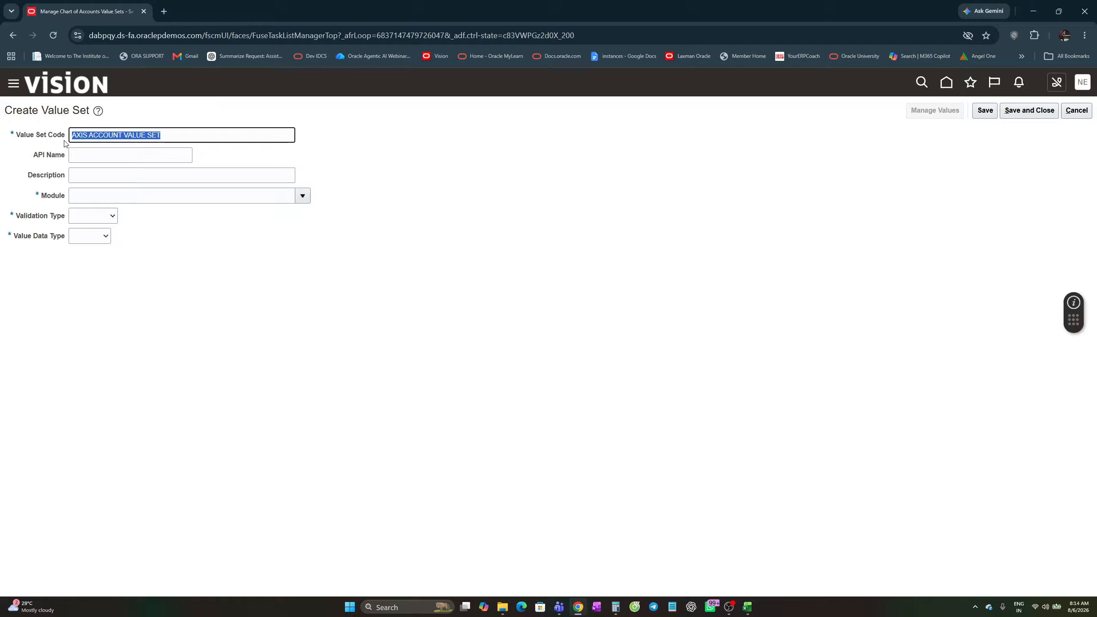
pyautogui.click(89, 176)
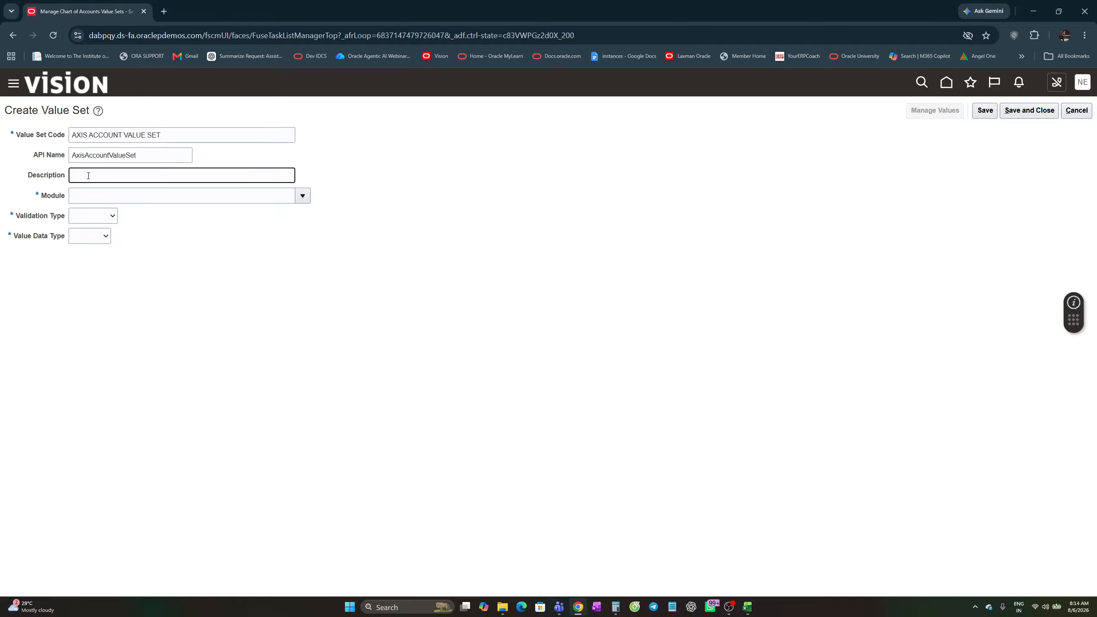
pyautogui.hotkey('ctrl', 'v')
# - Assign the account value set to the General Ledger module with Independent validation and the Character data type
pyautogui.click(87, 199)
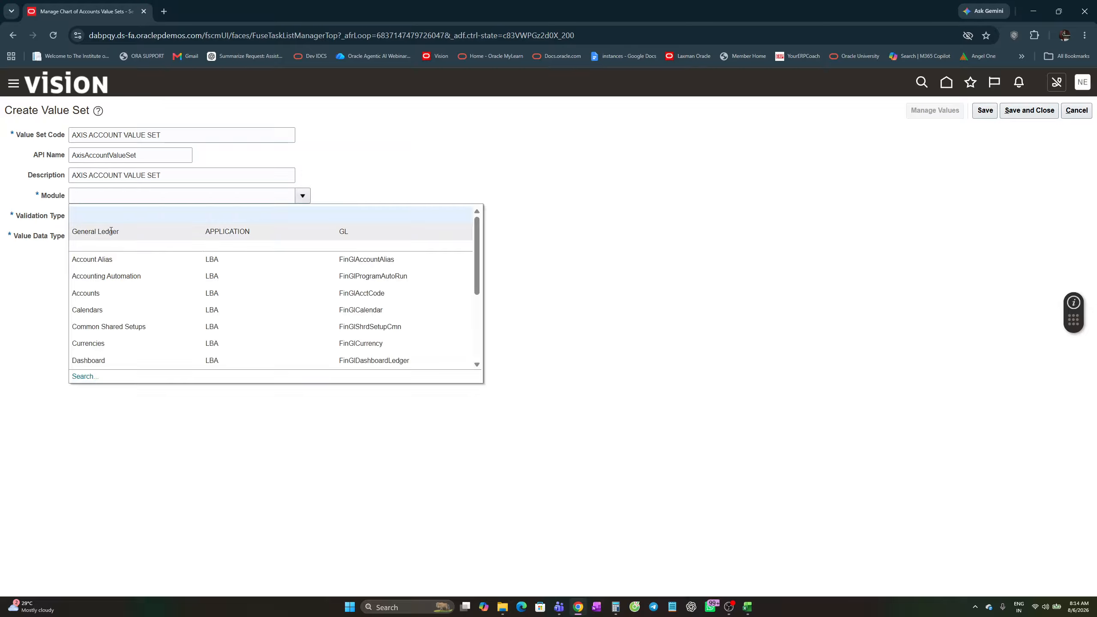
pyautogui.click(110, 229)
pyautogui.click(110, 216)
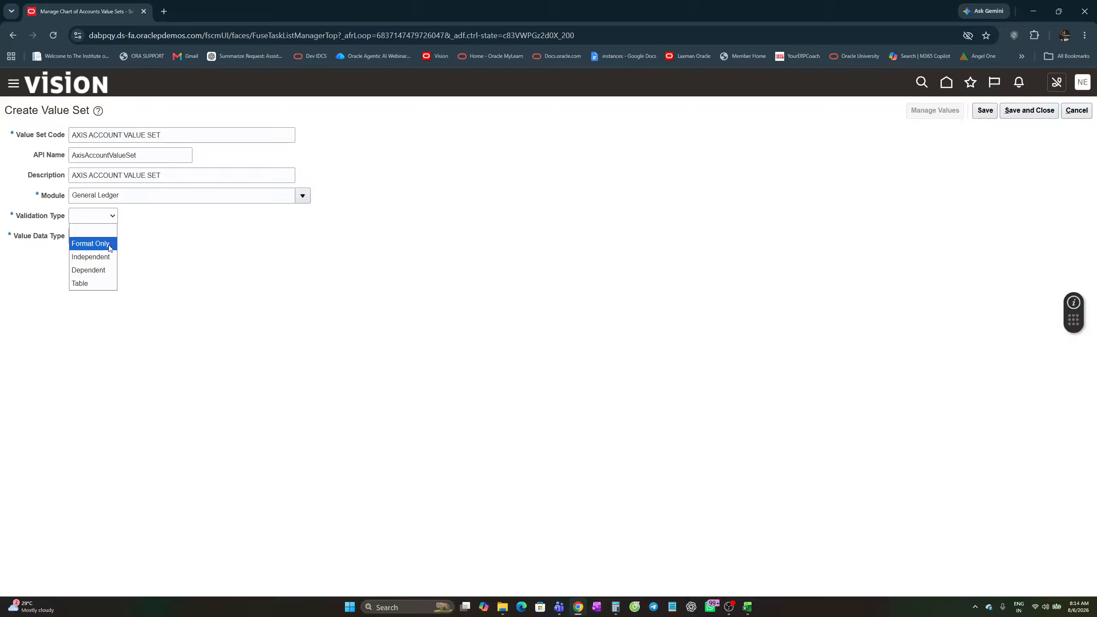
pyautogui.click(103, 256)
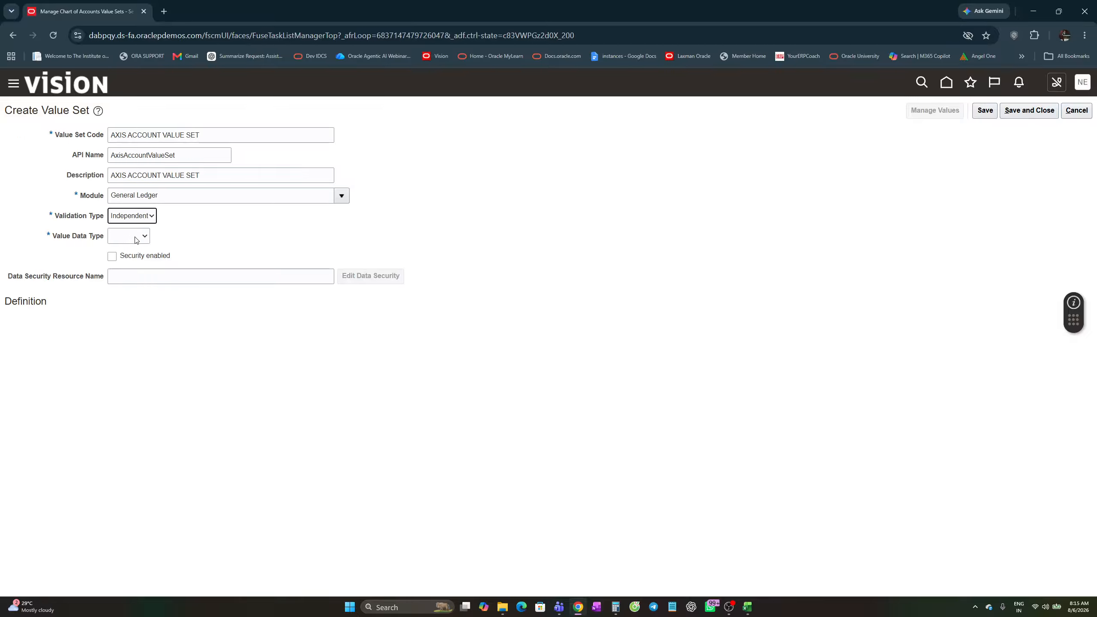
pyautogui.click(145, 236)
pyautogui.click(138, 263)
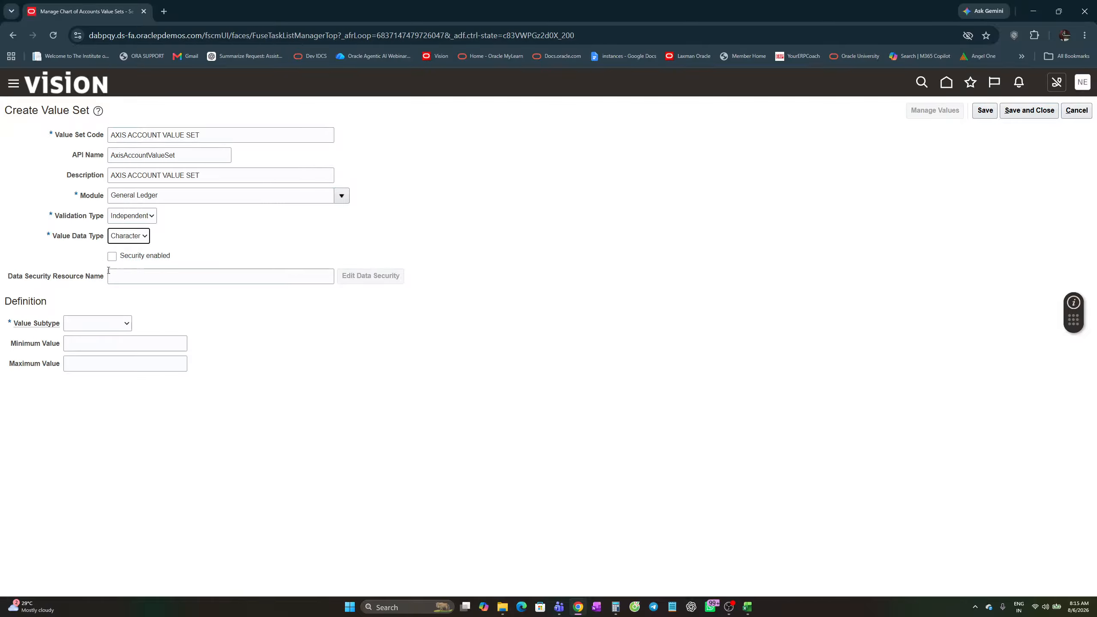
# - Define the account value set as Text subtype with a maximum length of 6
pyautogui.click(124, 323)
pyautogui.click(96, 355)
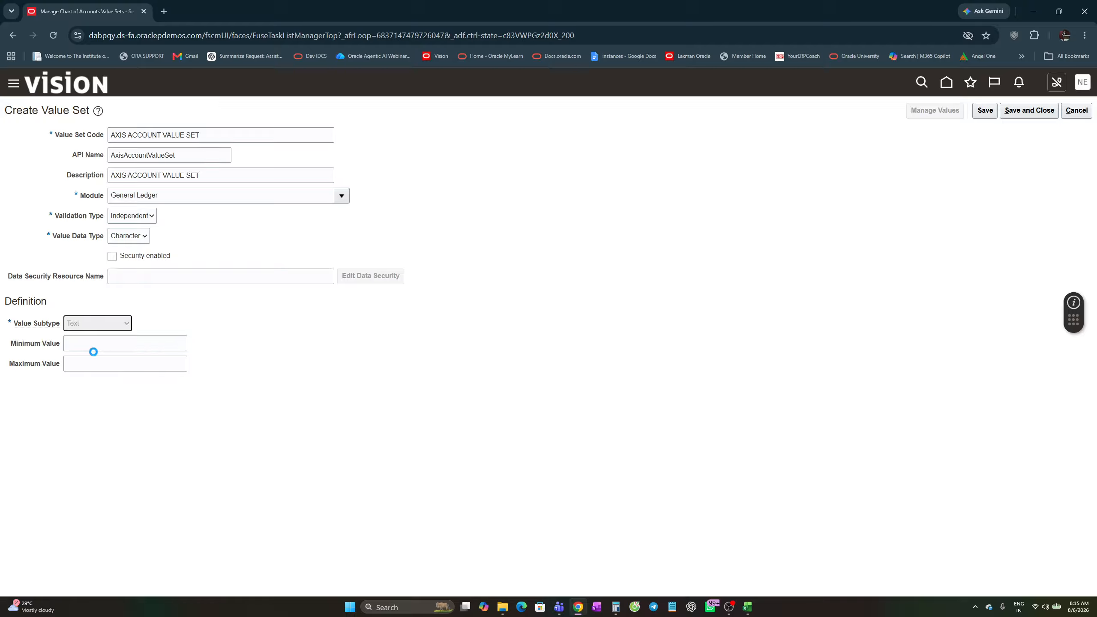
pyautogui.click(94, 344)
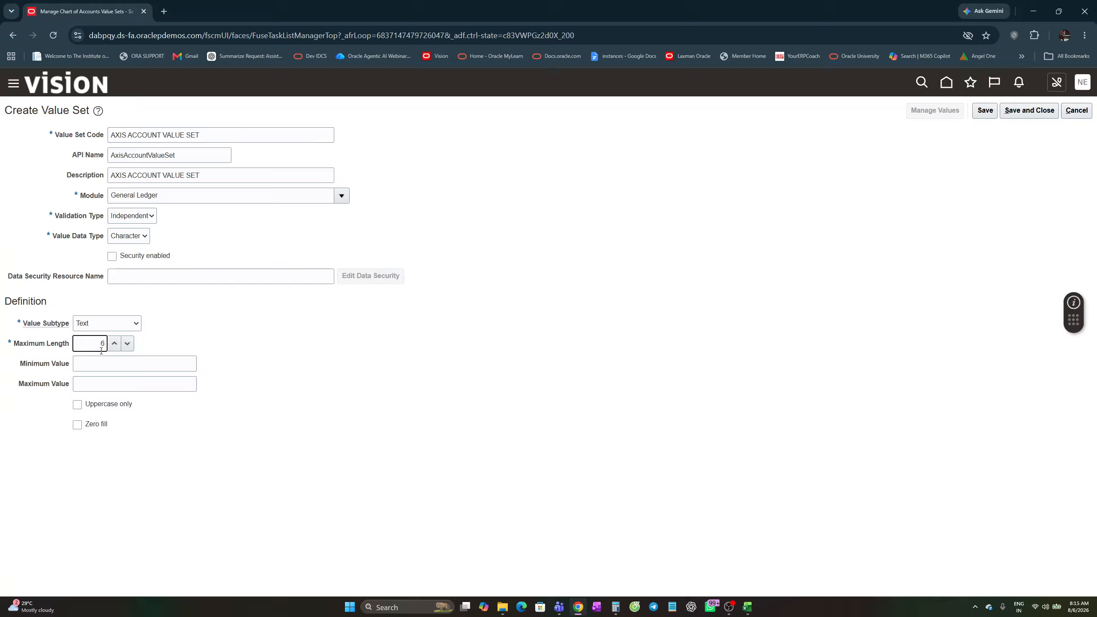
# - Save and close the account value set and start creating another for the Intercompany segment listed in the Excel plan
pyautogui.click(386, 341)
pyautogui.click(1025, 111)
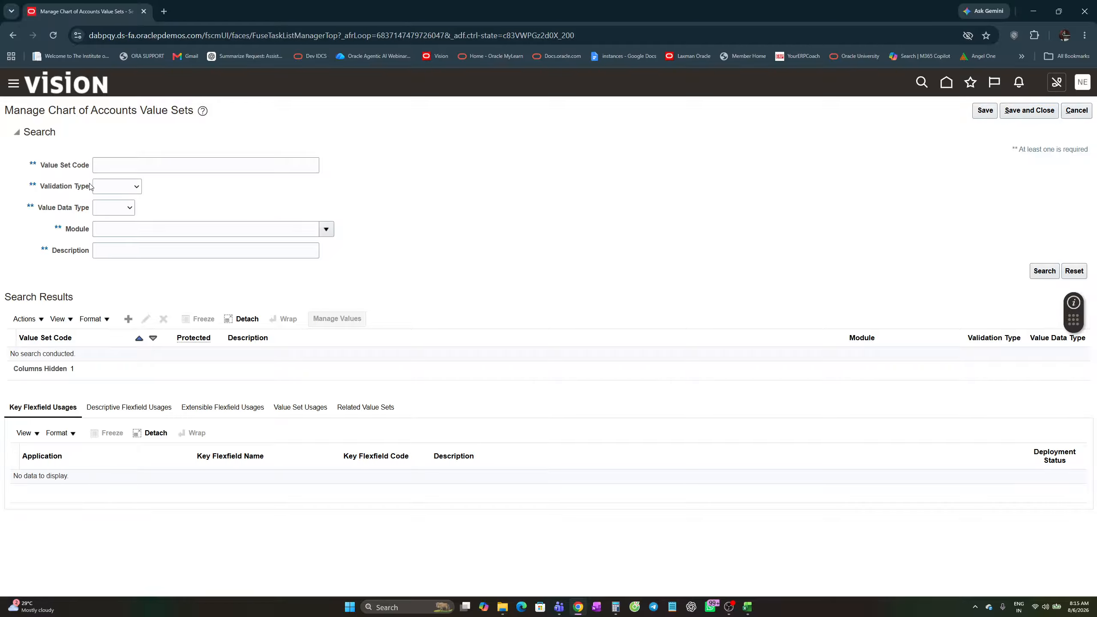
pyautogui.click(128, 319)
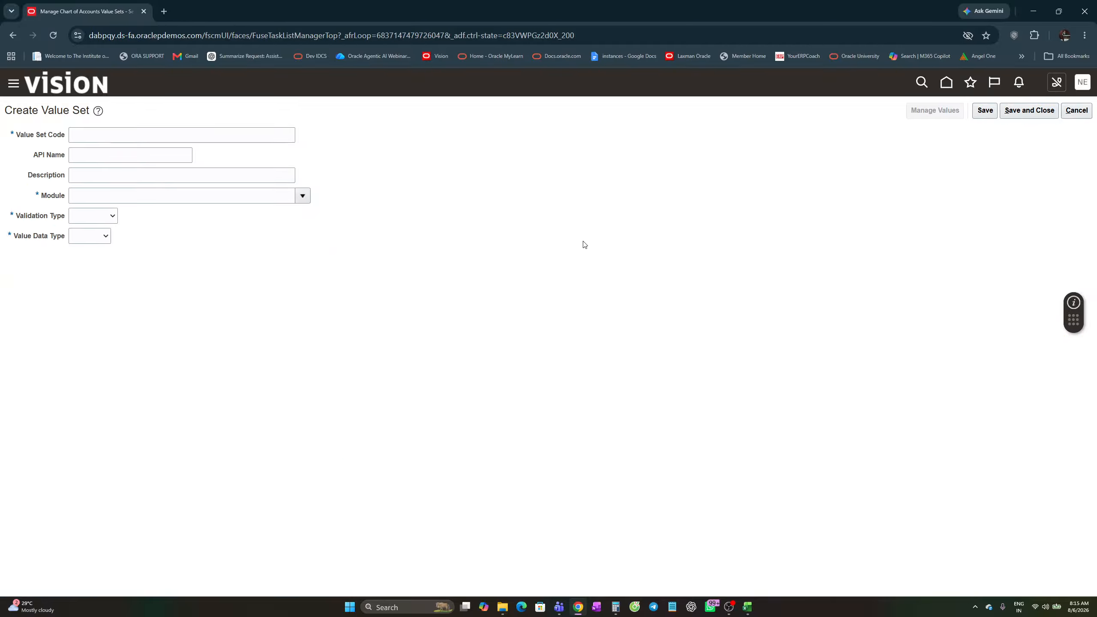
pyautogui.hotkey('alt', 'Tab')
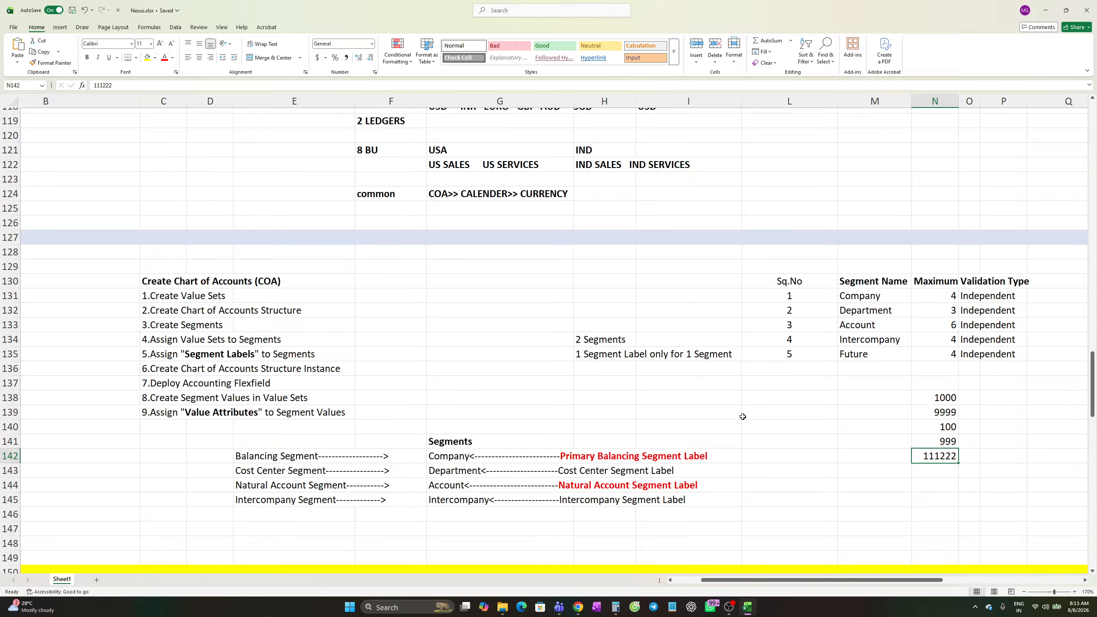
pyautogui.hotkey('alt', 'Tab')
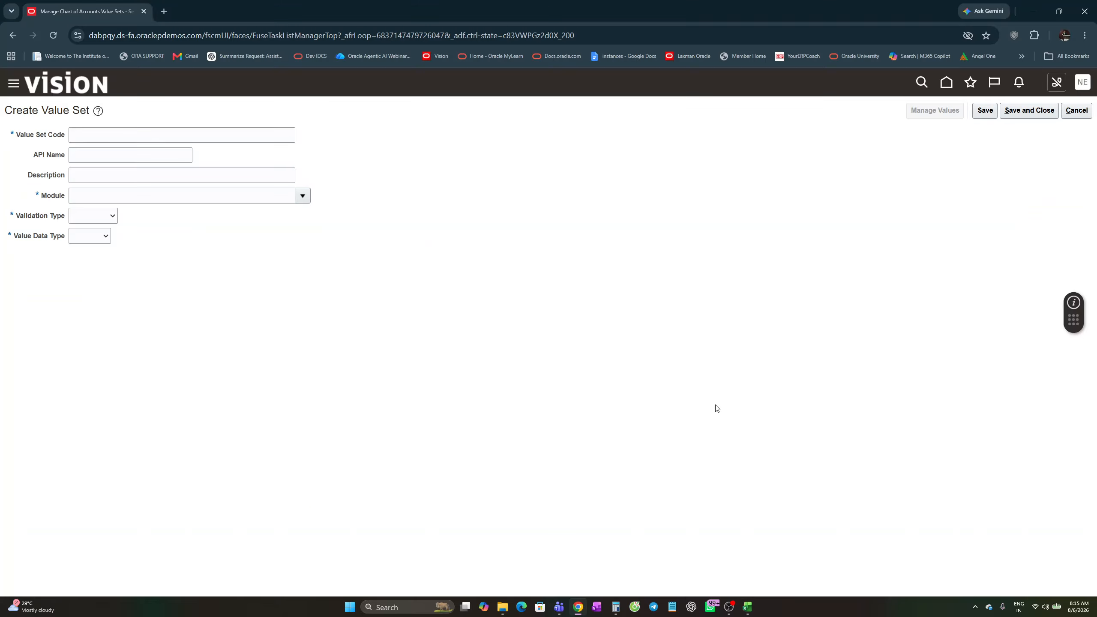
# - Enter AXIS INTERCOMPANY VALUE SET as the value set code and copy it into the description
pyautogui.click(90, 133)
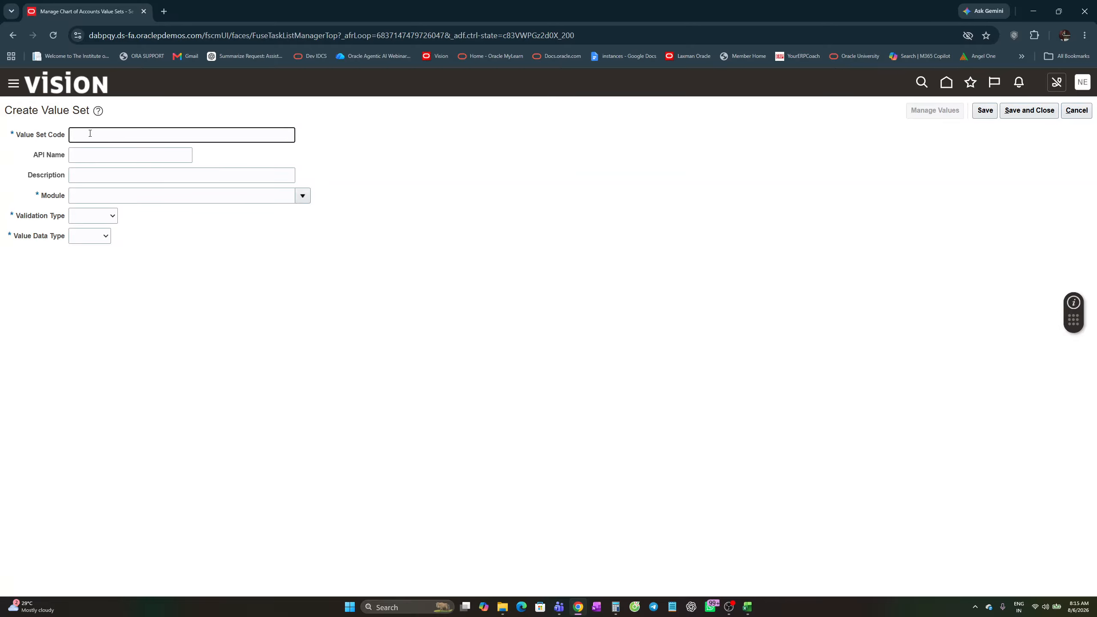
pyautogui.write('AXI')
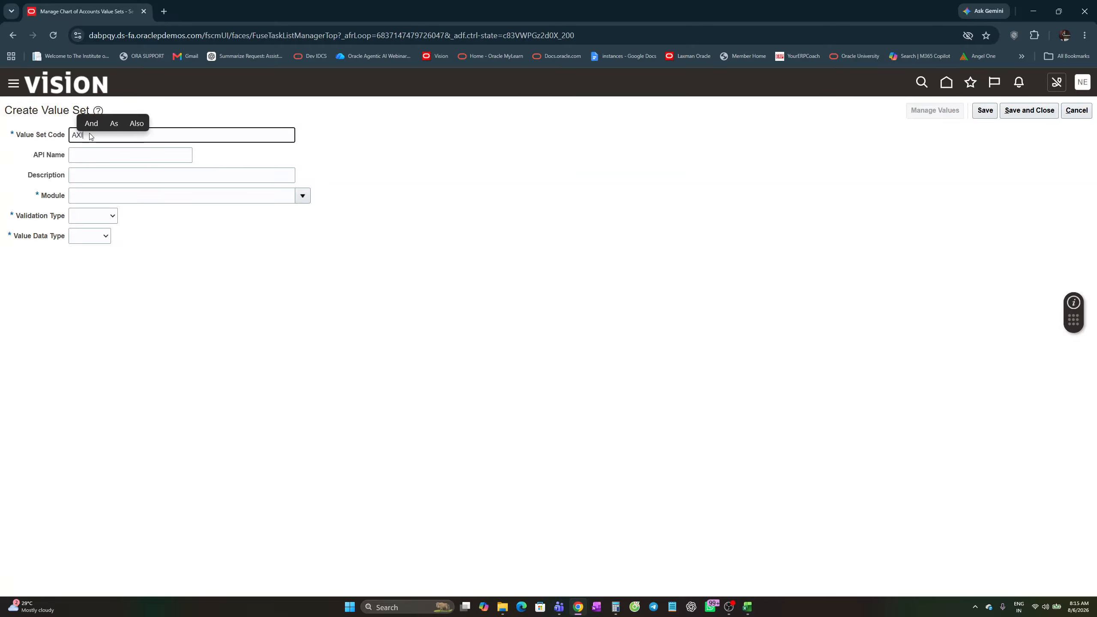
pyautogui.write('S INTE')
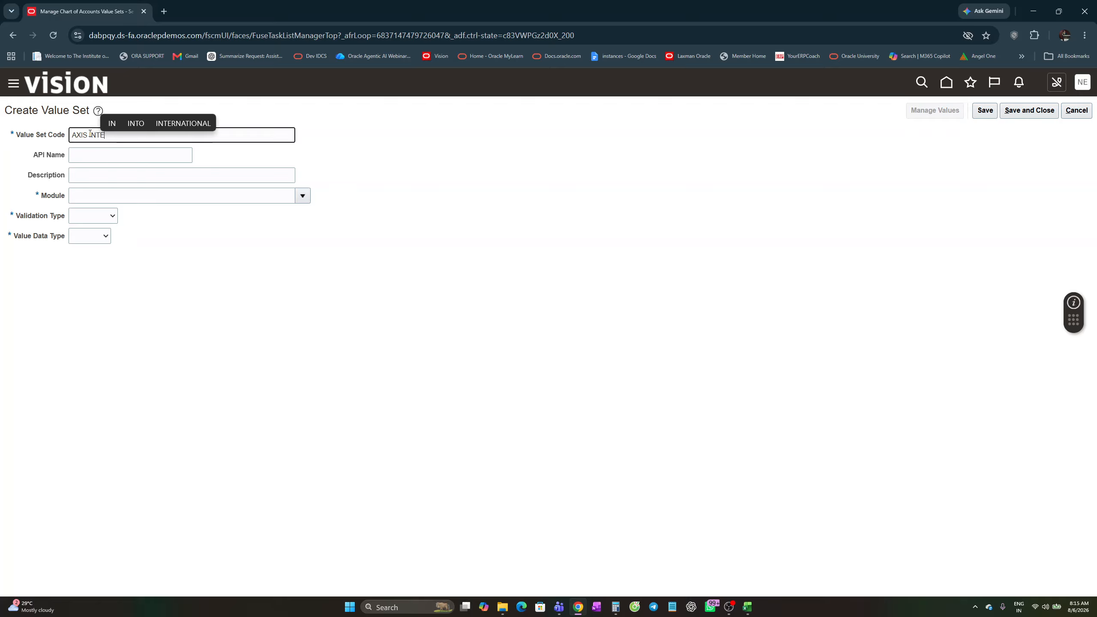
pyautogui.write('RCOMPA')
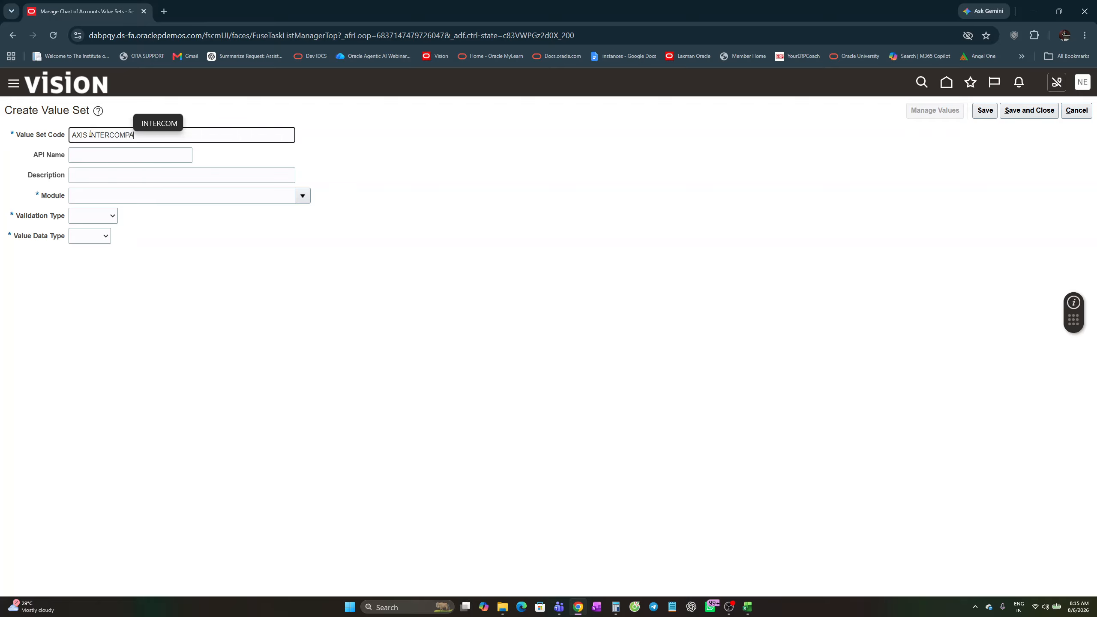
pyautogui.write('NY')
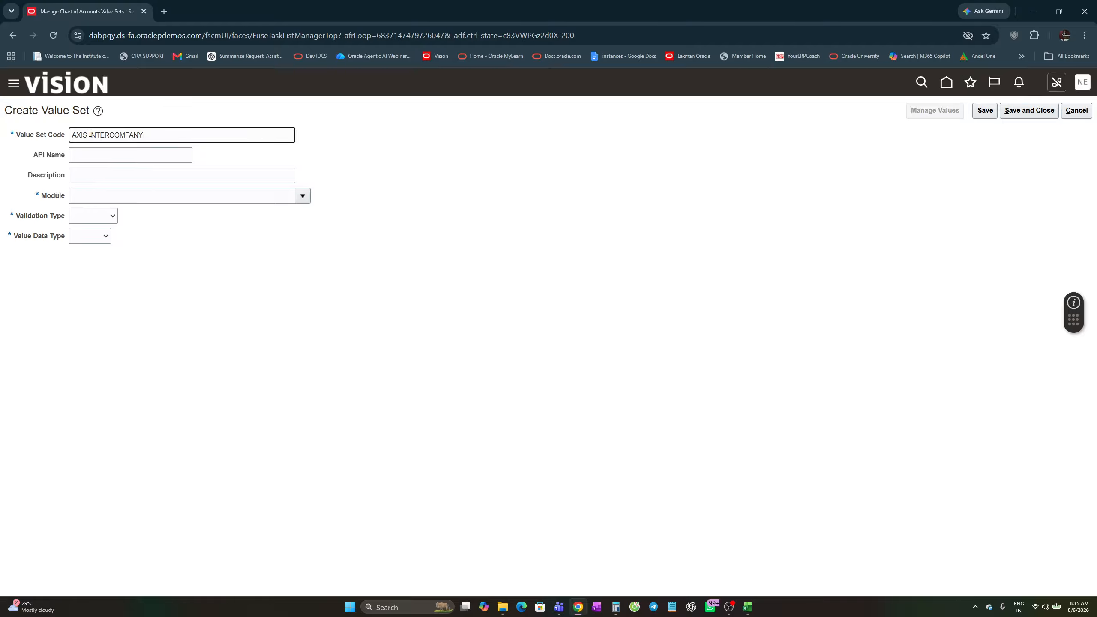
pyautogui.write(' VALUE SET')
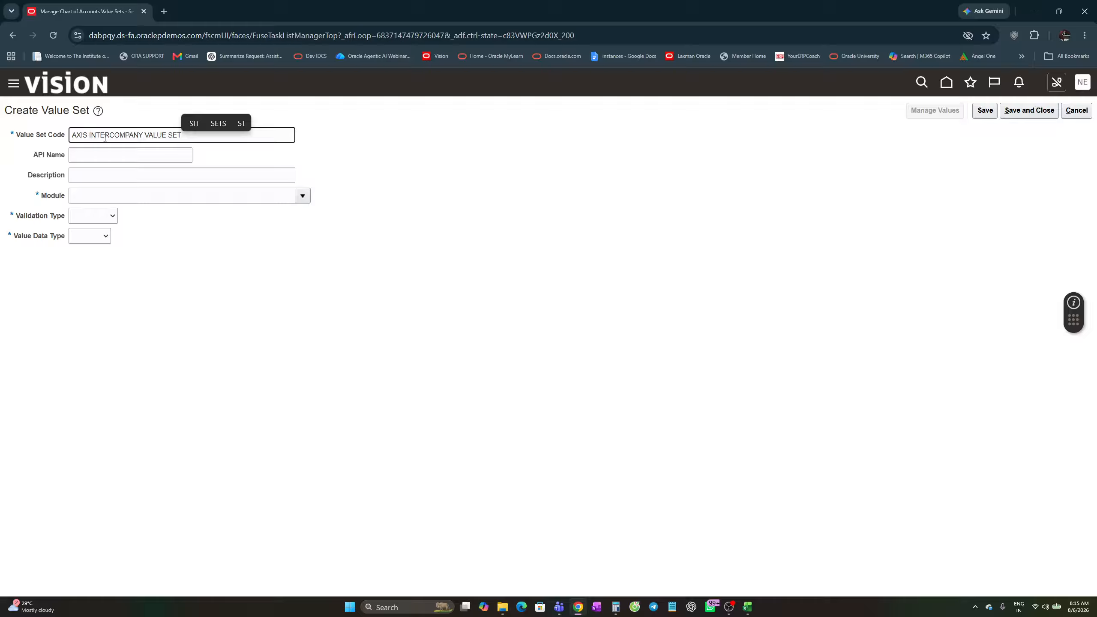
pyautogui.moveTo(181, 135); pyautogui.dragTo(72, 136)
pyautogui.hotkey('ctrl', 'c')
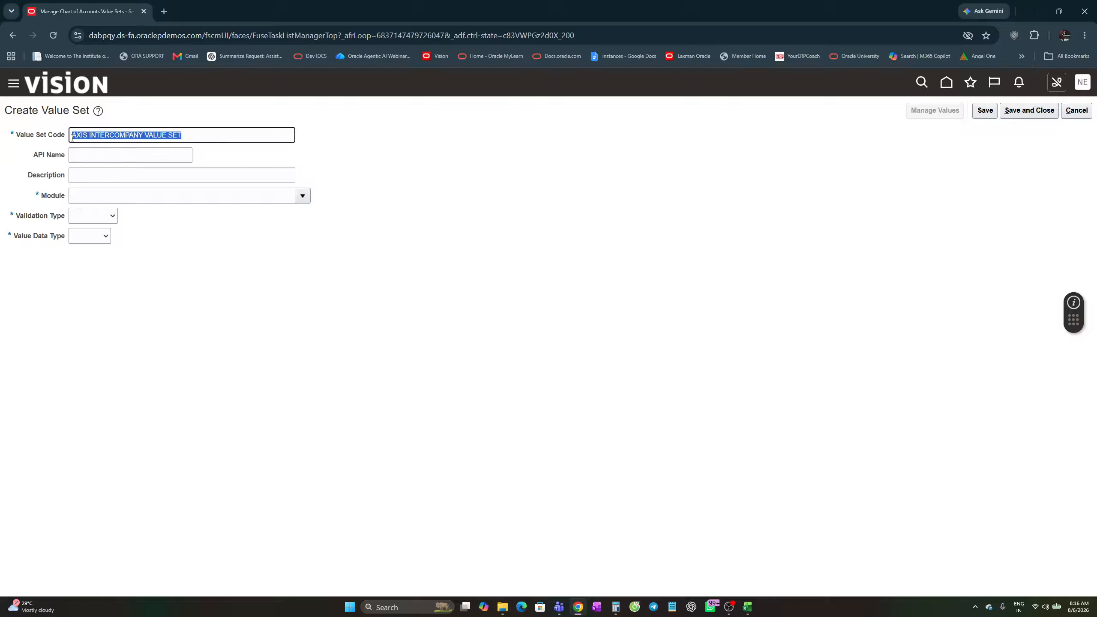
pyautogui.click(81, 172)
pyautogui.hotkey('ctrl', 'v')
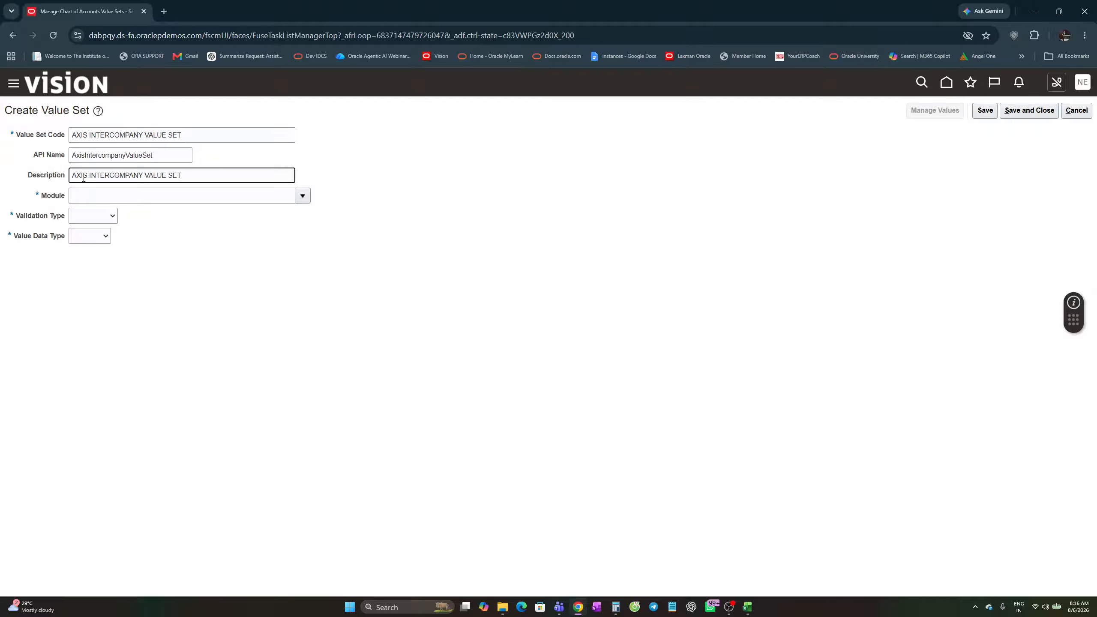
# - Assign the intercompany value set to the General Ledger module with Independent validation and the Character data type
pyautogui.click(82, 193)
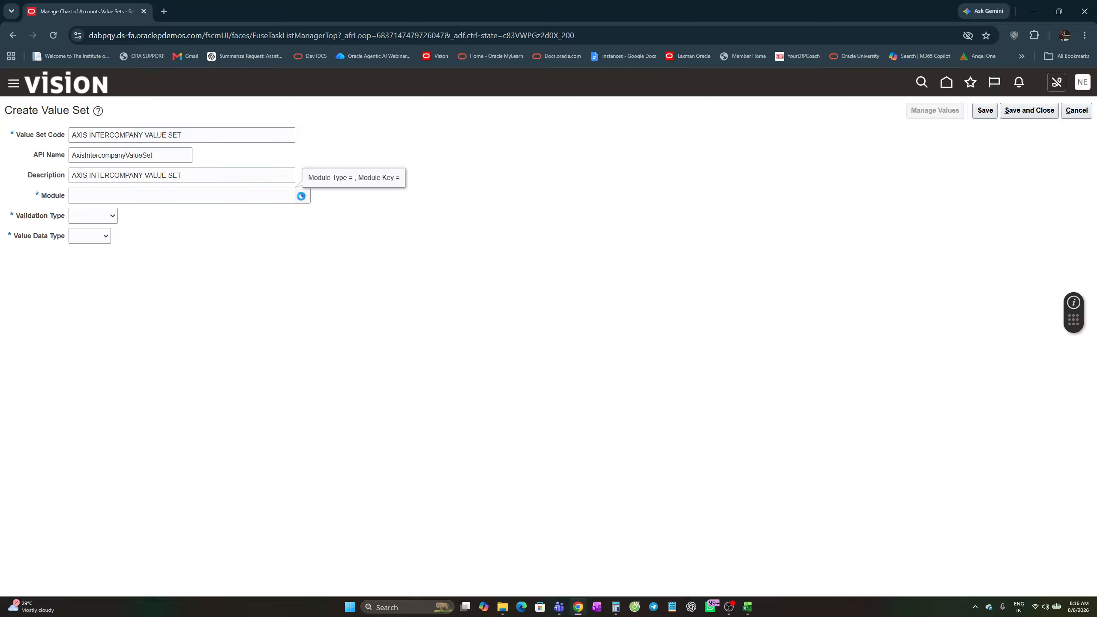
pyautogui.click(303, 196)
pyautogui.click(127, 232)
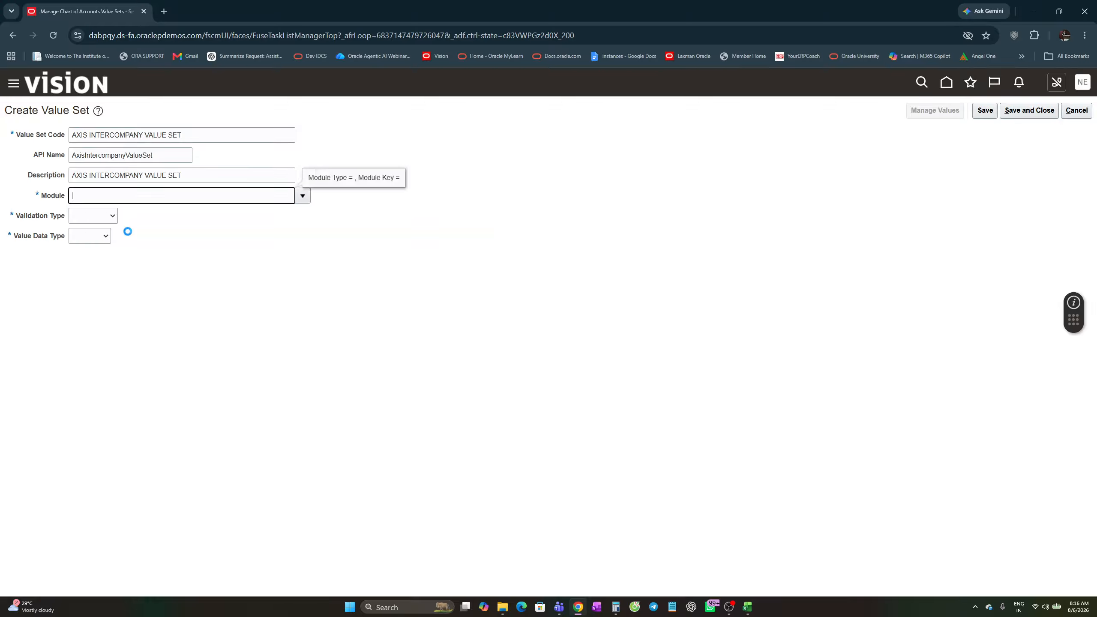
pyautogui.click(112, 216)
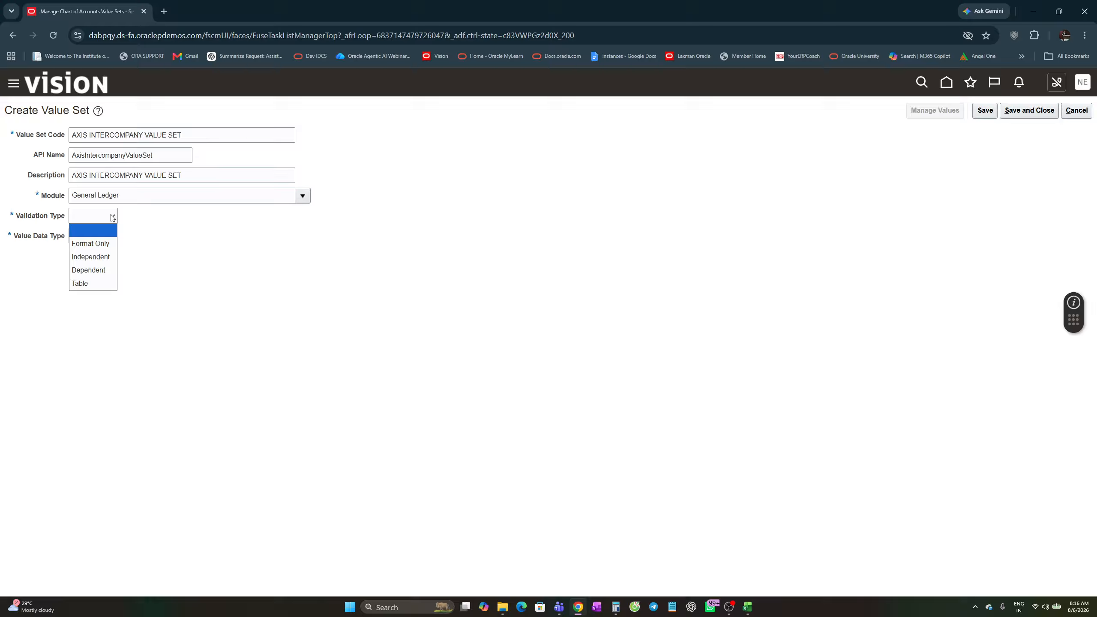
pyautogui.click(98, 258)
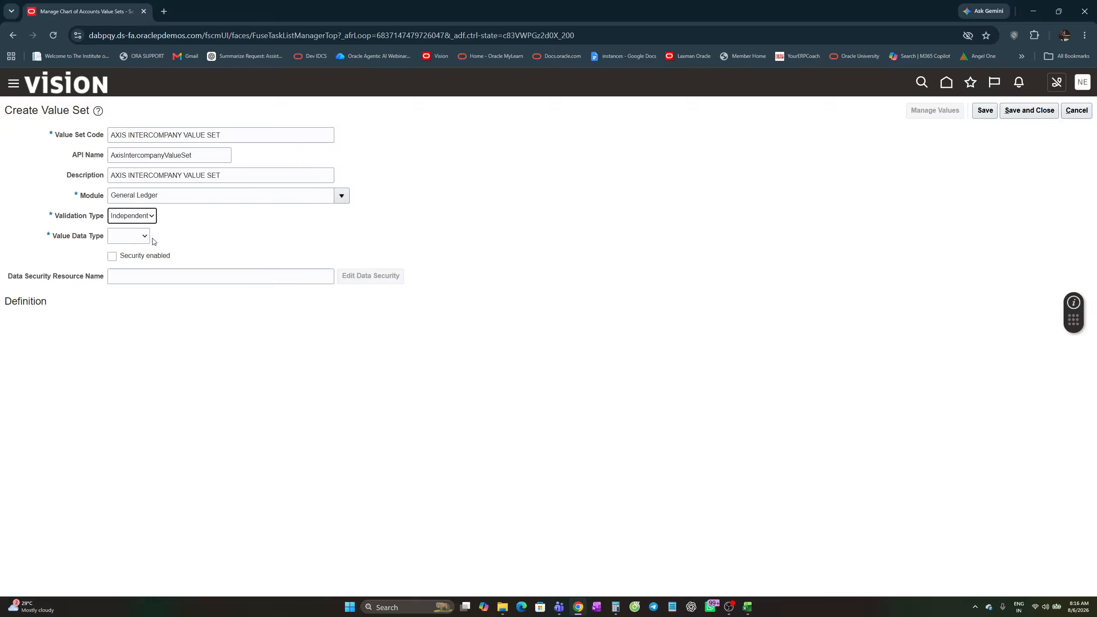
pyautogui.click(145, 236)
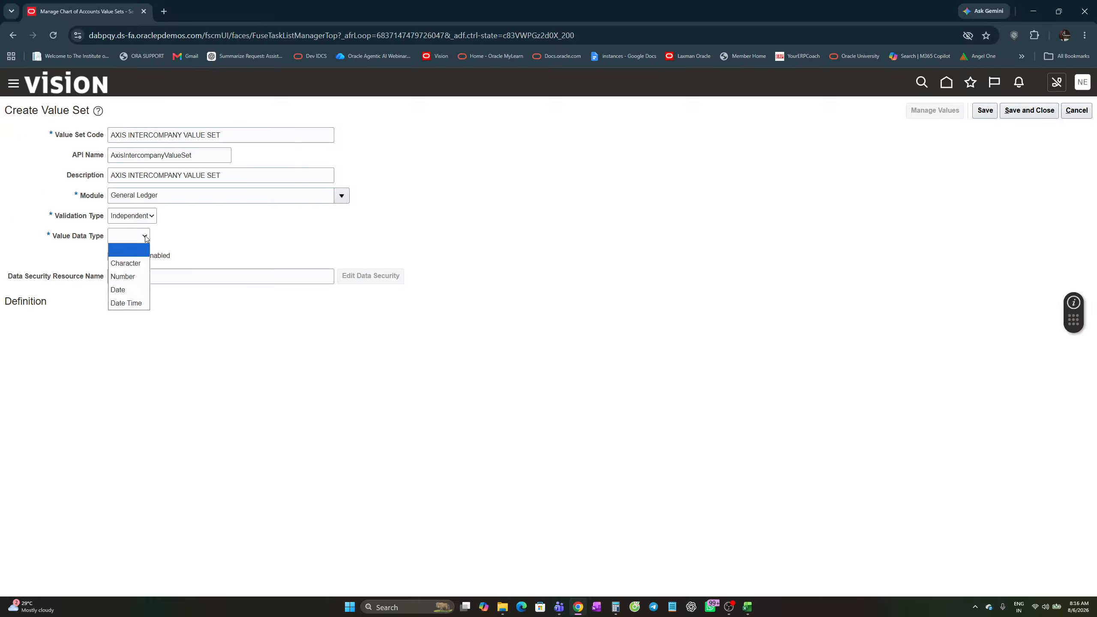
pyautogui.click(133, 266)
# - Define the intercompany value set as Text subtype with a maximum length of 4, checking the Company and Intercompany lengths in Excel
pyautogui.click(128, 322)
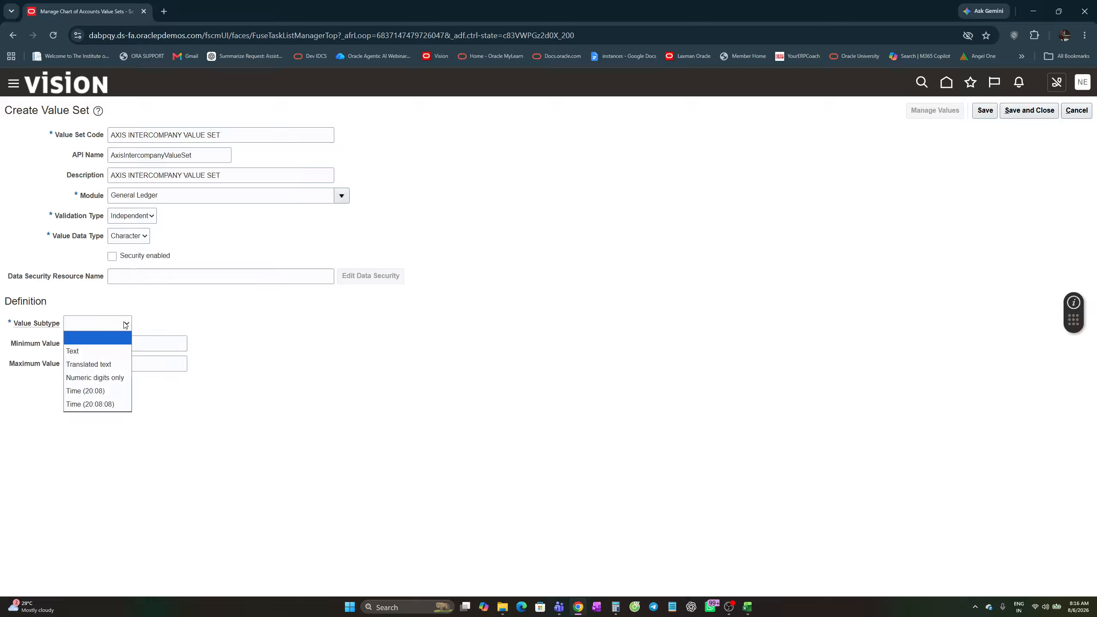
pyautogui.click(104, 351)
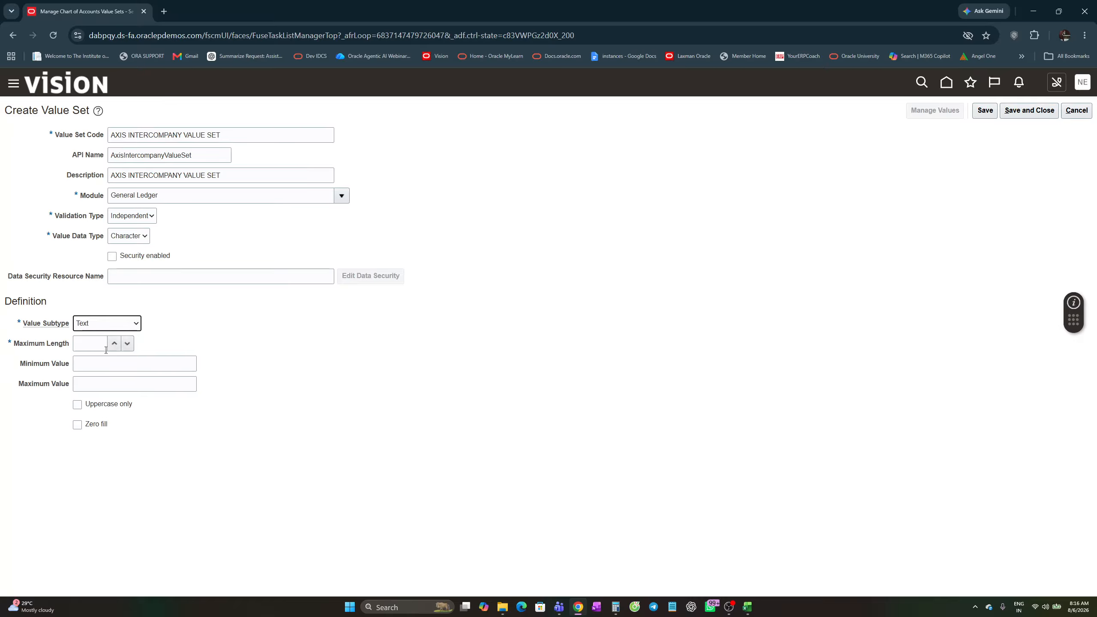
pyautogui.click(100, 345)
pyautogui.hotkey('alt', 'Tab')
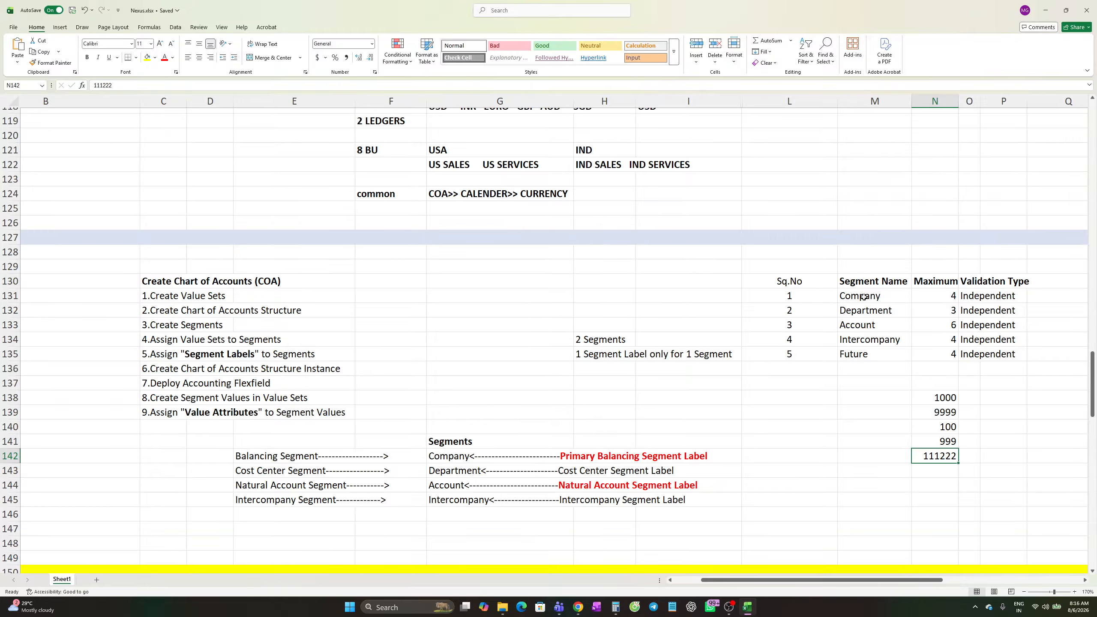
pyautogui.click(861, 299)
pyautogui.click(950, 295)
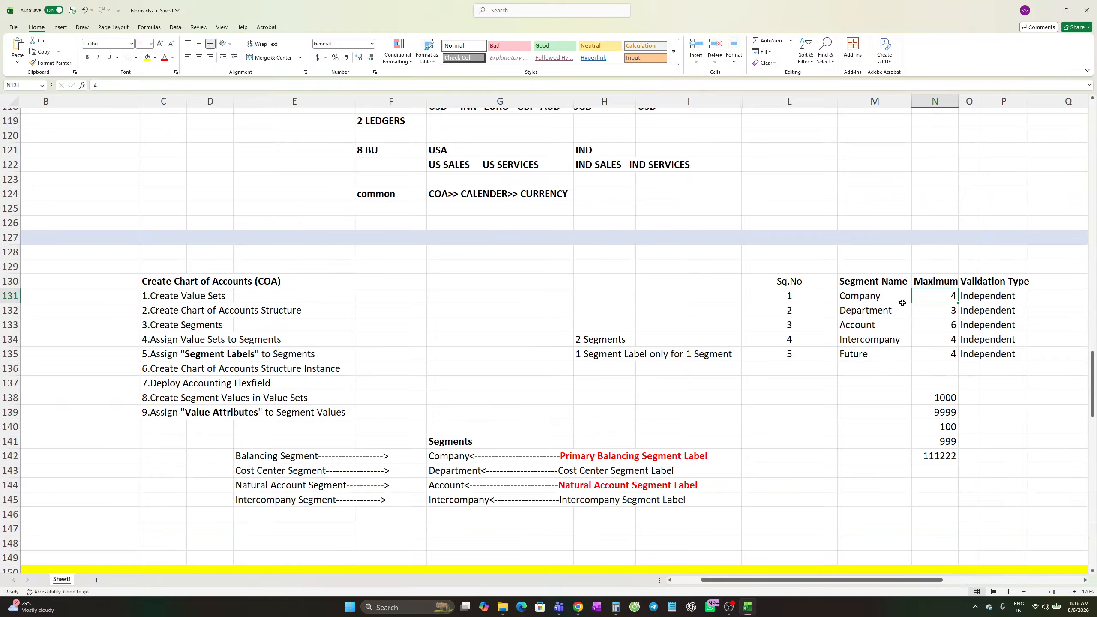
pyautogui.click(869, 337)
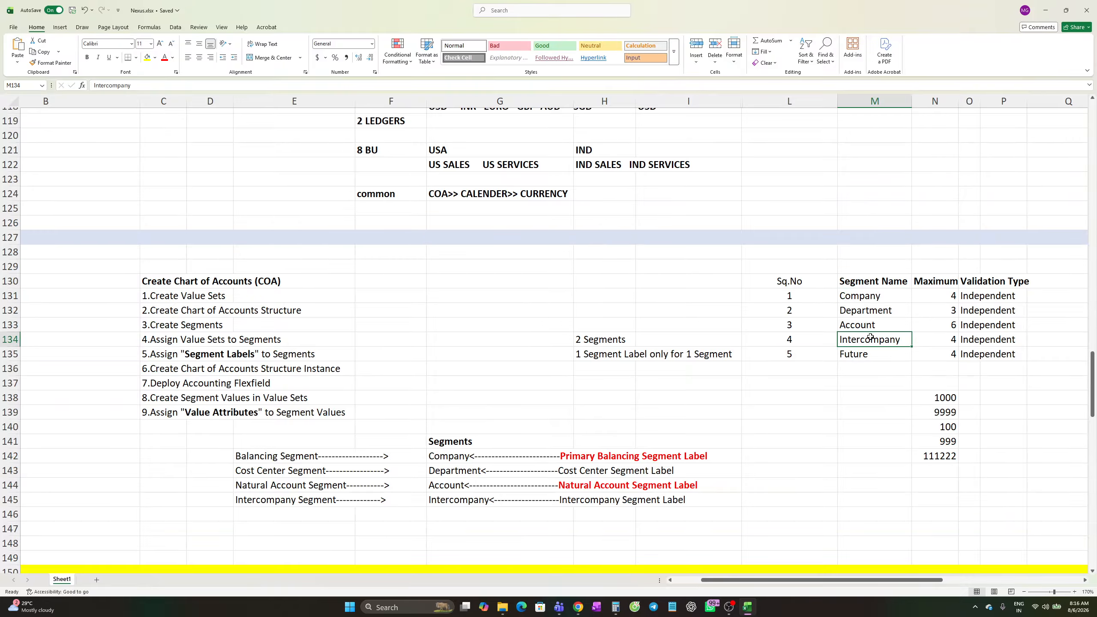
pyautogui.click(946, 340)
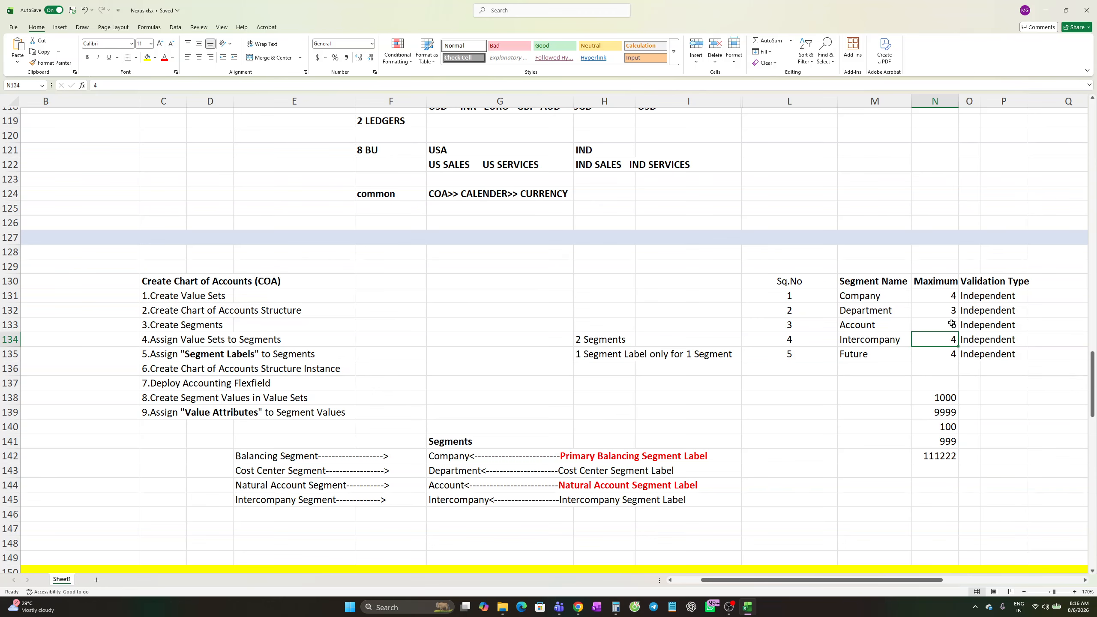
pyautogui.hotkey('alt', 'Tab')
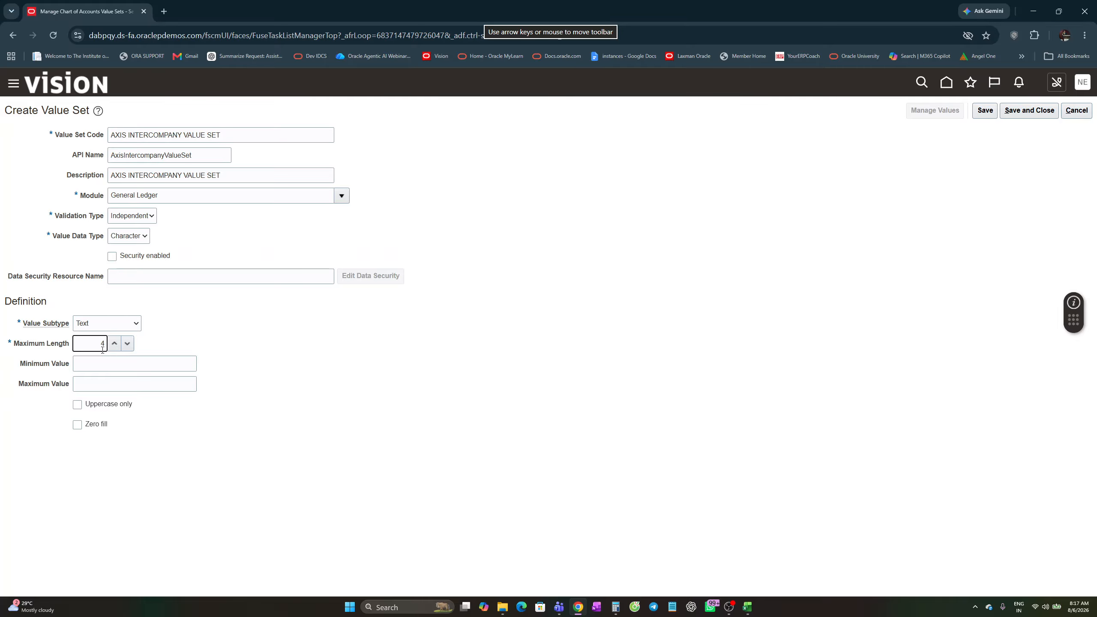
# - Save and close the intercompany value set and start creating another one for the Future segment
pyautogui.click(655, 332)
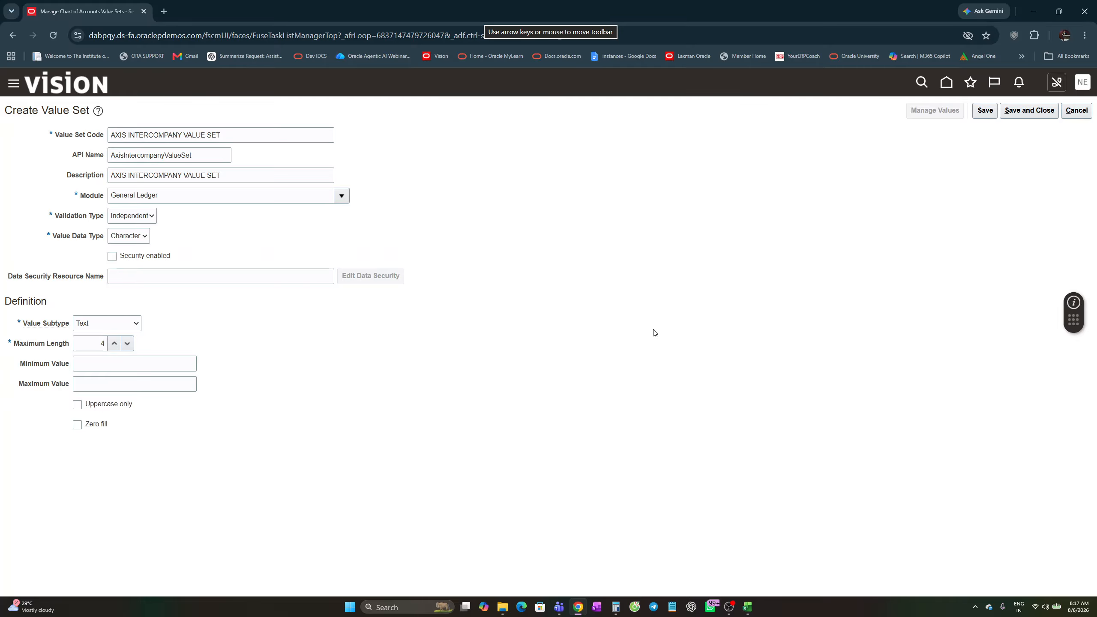
pyautogui.click(1013, 111)
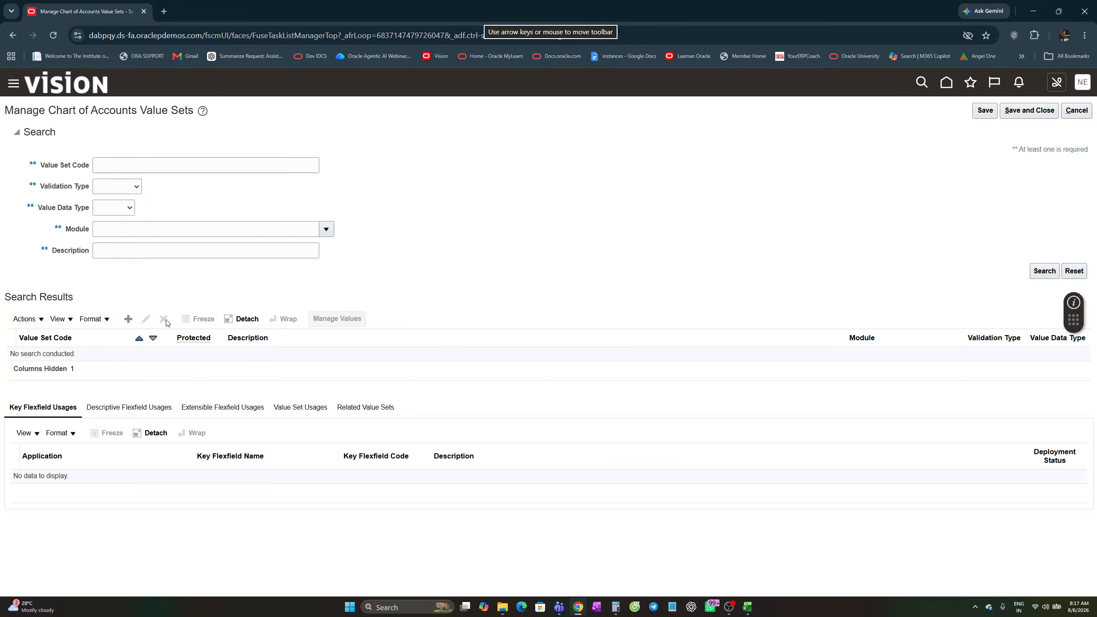
pyautogui.click(127, 320)
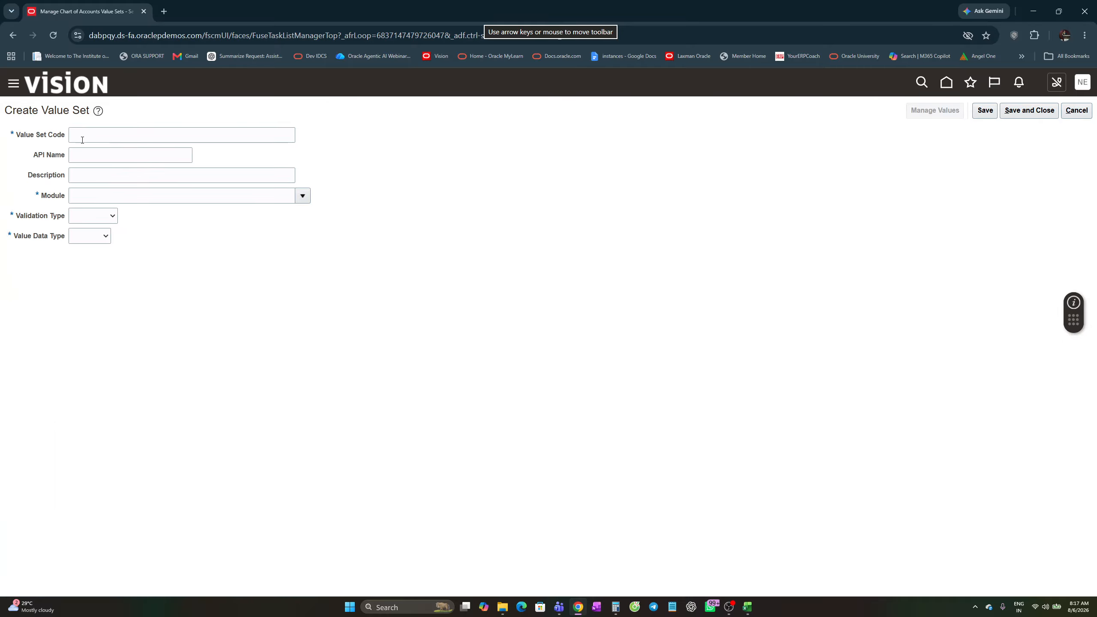
# - Enter AXIS FUTURE VALUE SET as the value set code and copy it into the description
pyautogui.click(80, 136)
pyautogui.write('a')
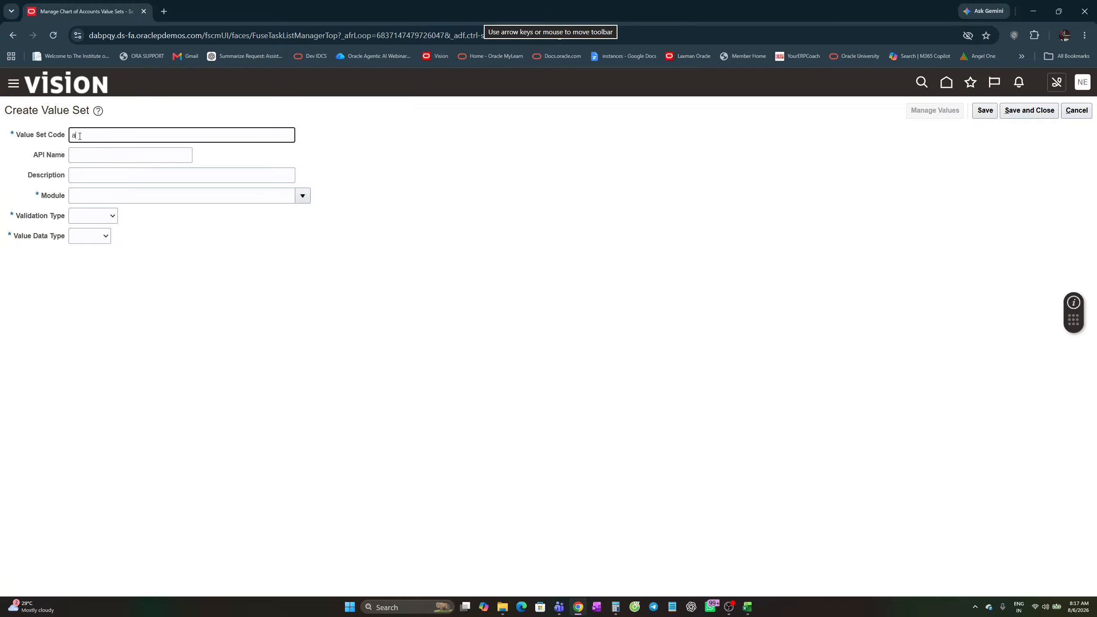
pyautogui.press('BackSpace')
pyautogui.write('AXI')
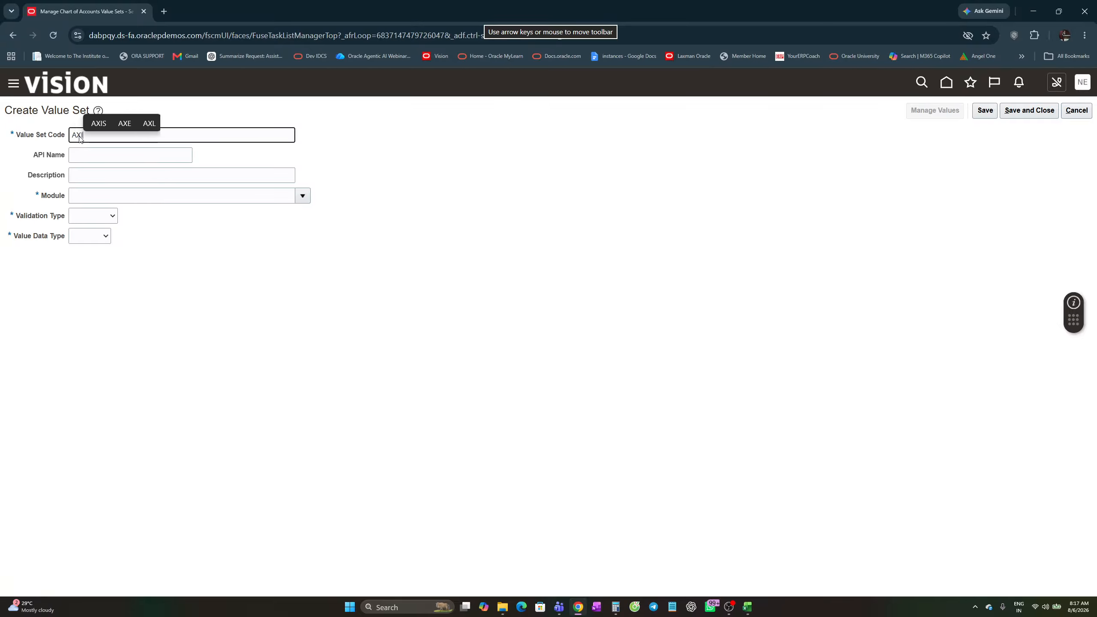
pyautogui.write('S FU')
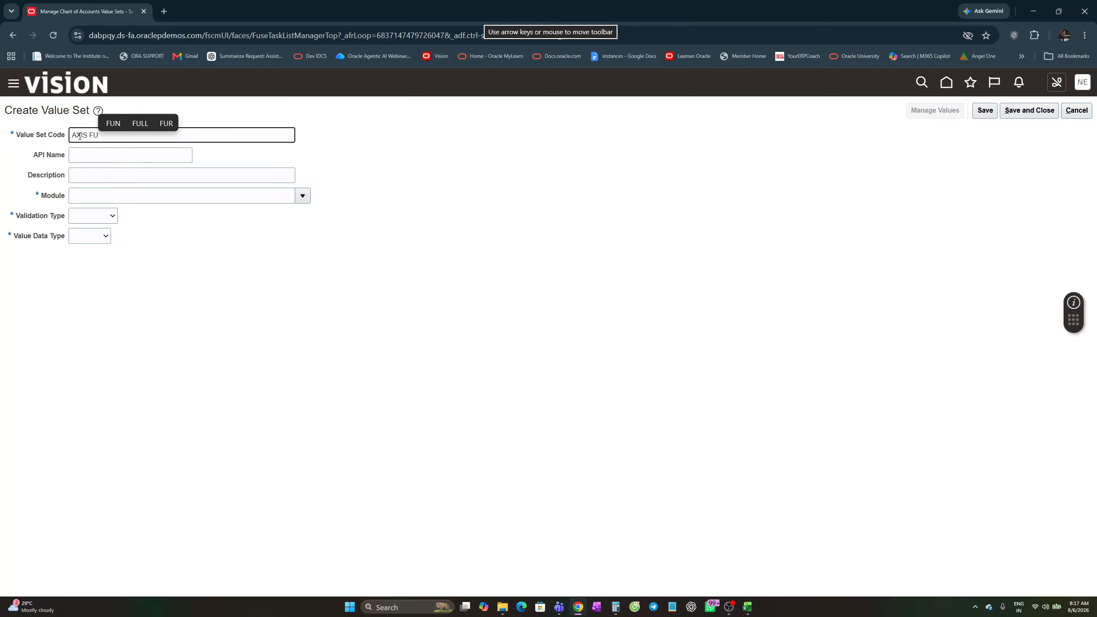
pyautogui.write('TU')
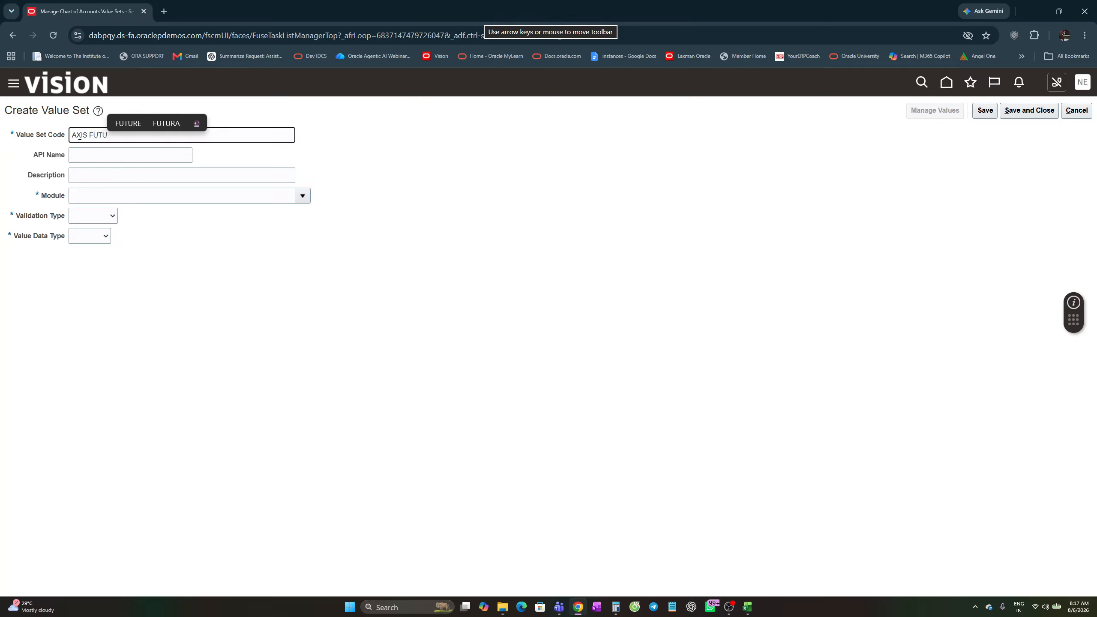
pyautogui.write('RE S')
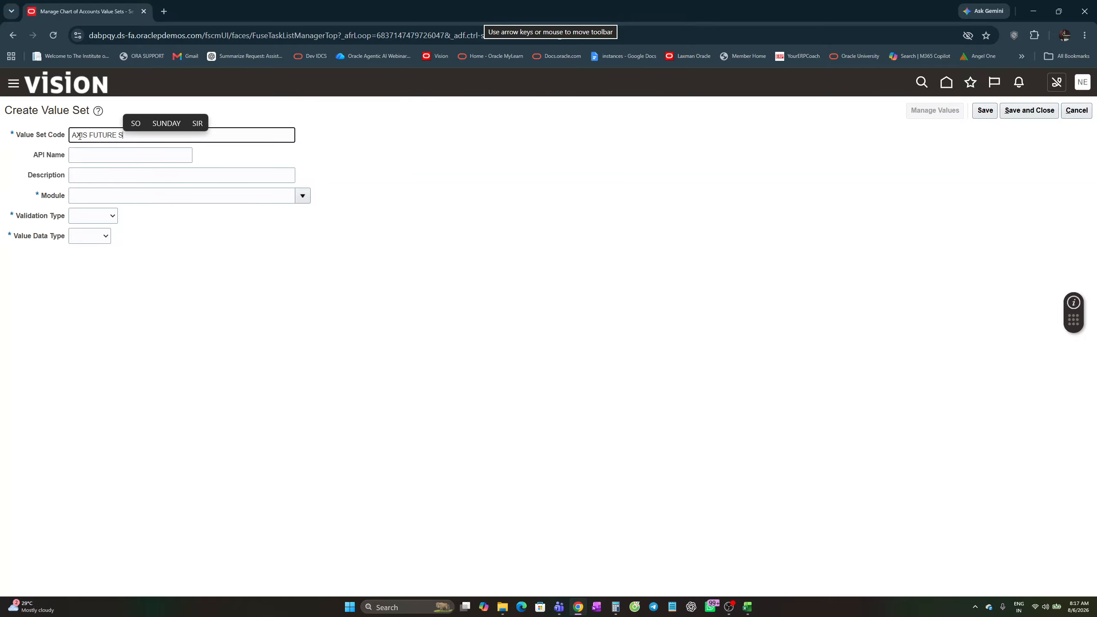
pyautogui.press('BackSpace')
pyautogui.write('VALUE ')
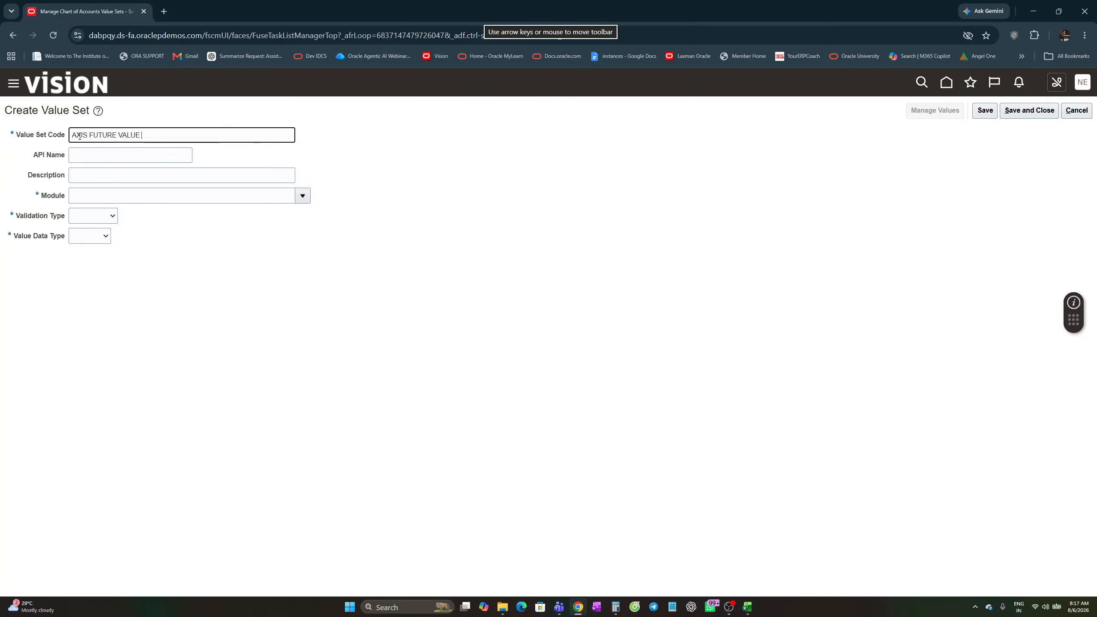
pyautogui.write('SET')
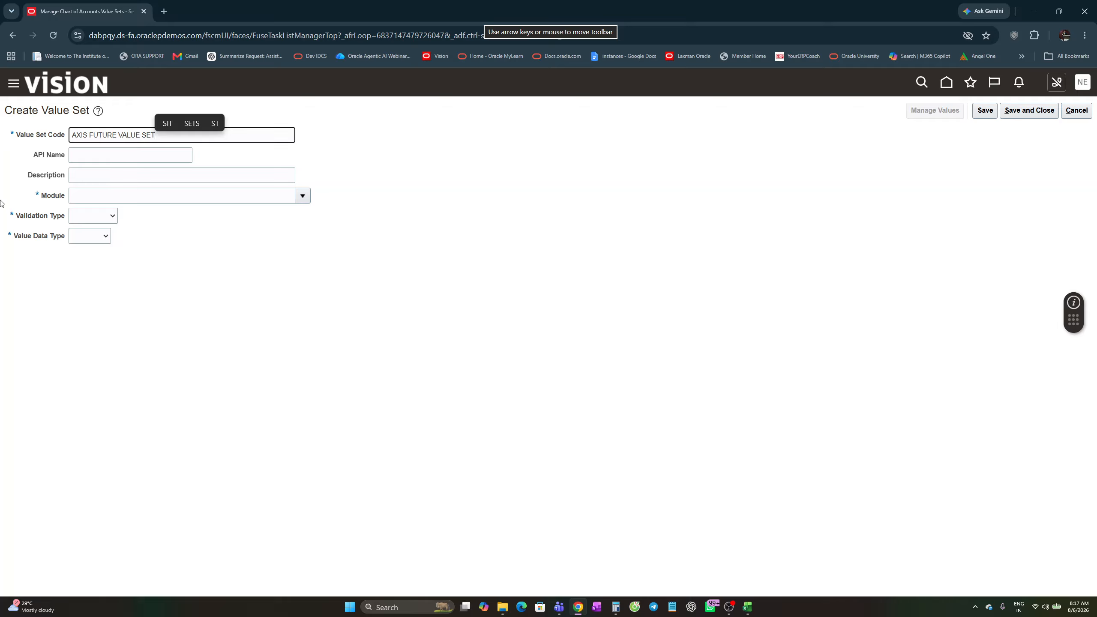
pyautogui.moveTo(161, 136); pyautogui.dragTo(46, 135)
pyautogui.hotkey('ctrl', 'c')
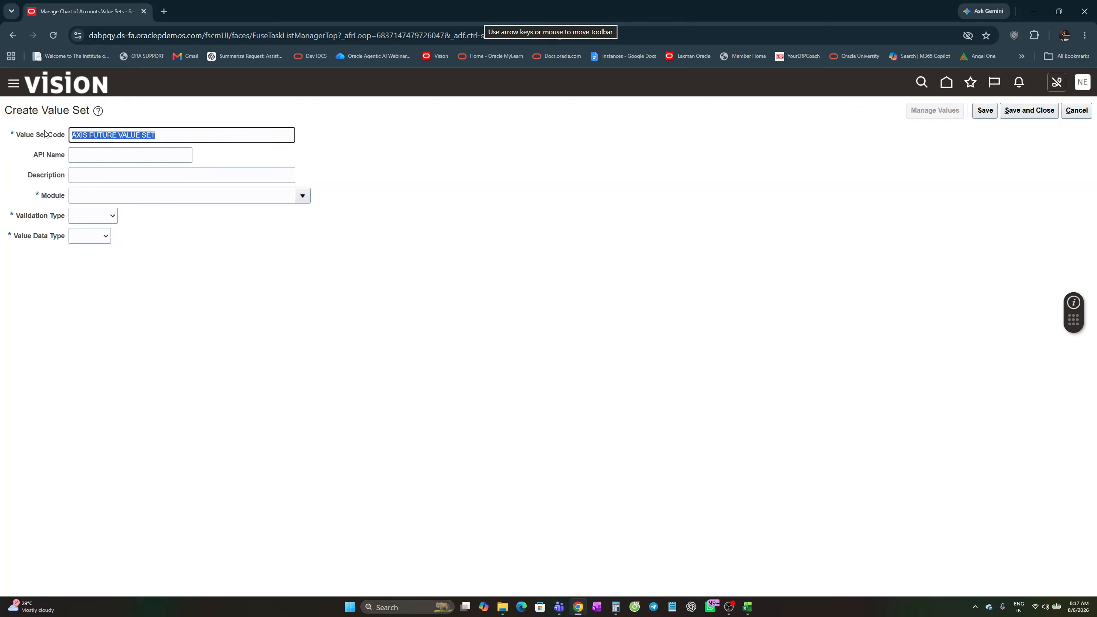
pyautogui.click(81, 175)
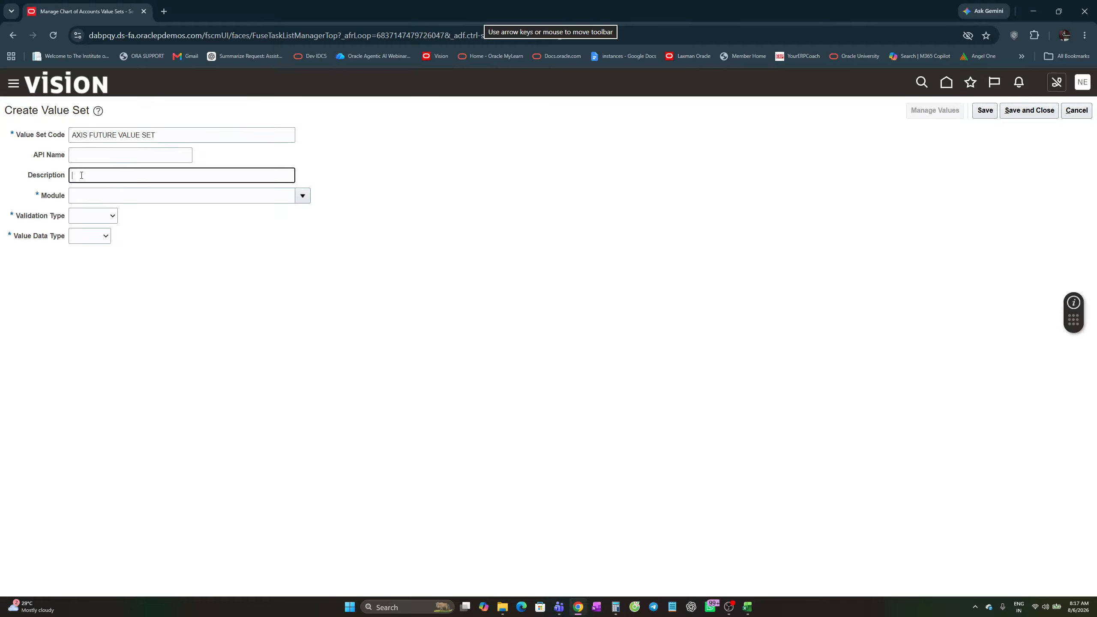
pyautogui.hotkey('ctrl', 'v')
# - Assign the future value set to the General Ledger module with Independent validation and the Character data type
pyautogui.click(304, 195)
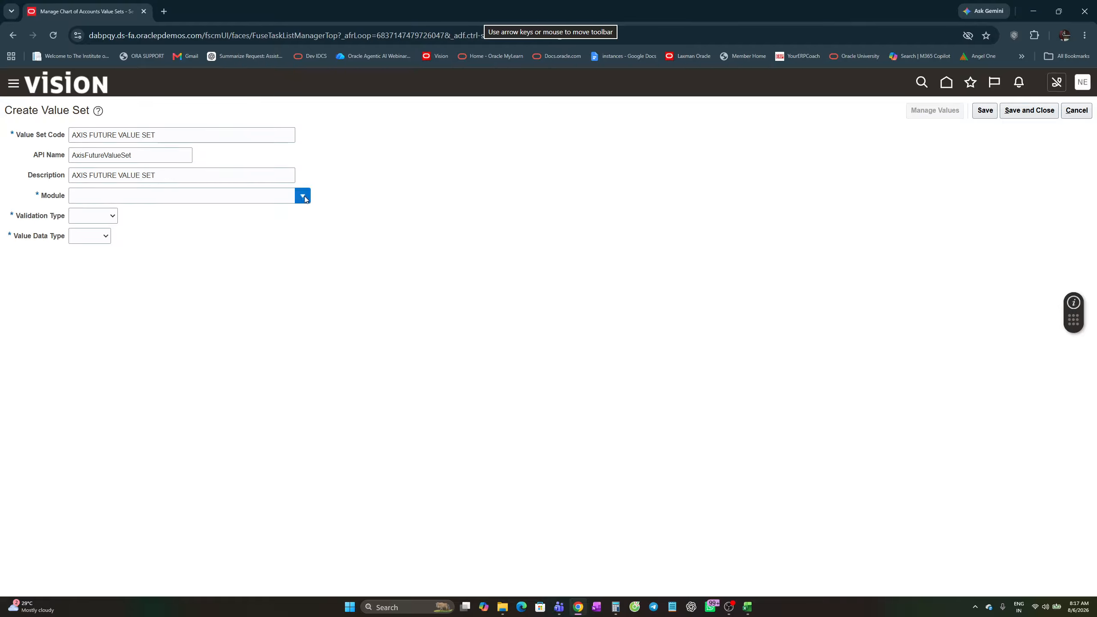
pyautogui.click(197, 230)
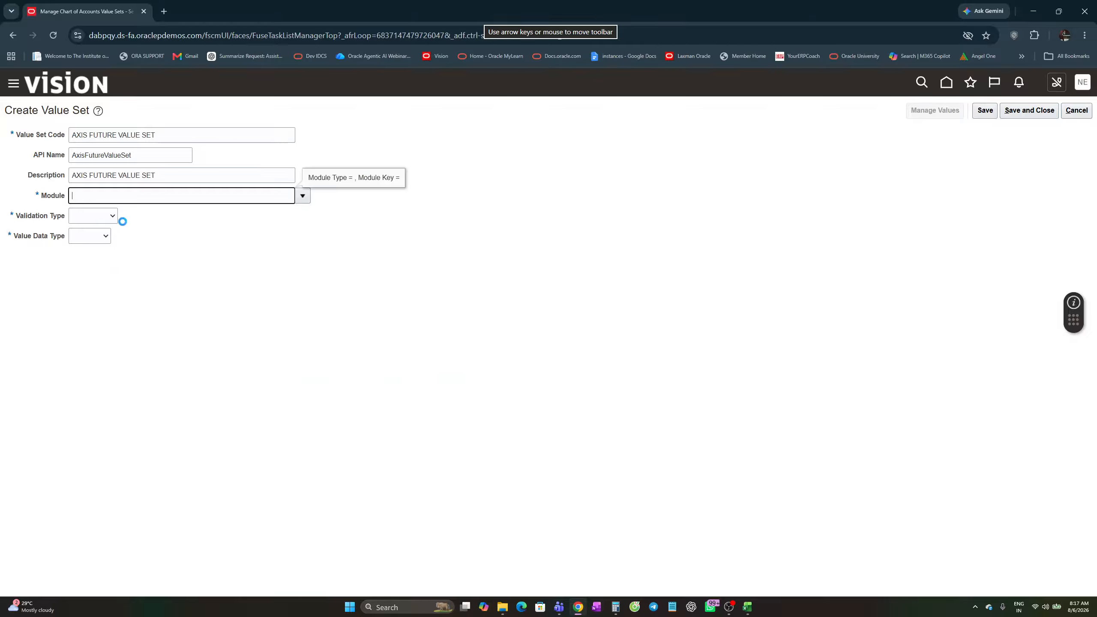
pyautogui.click(113, 219)
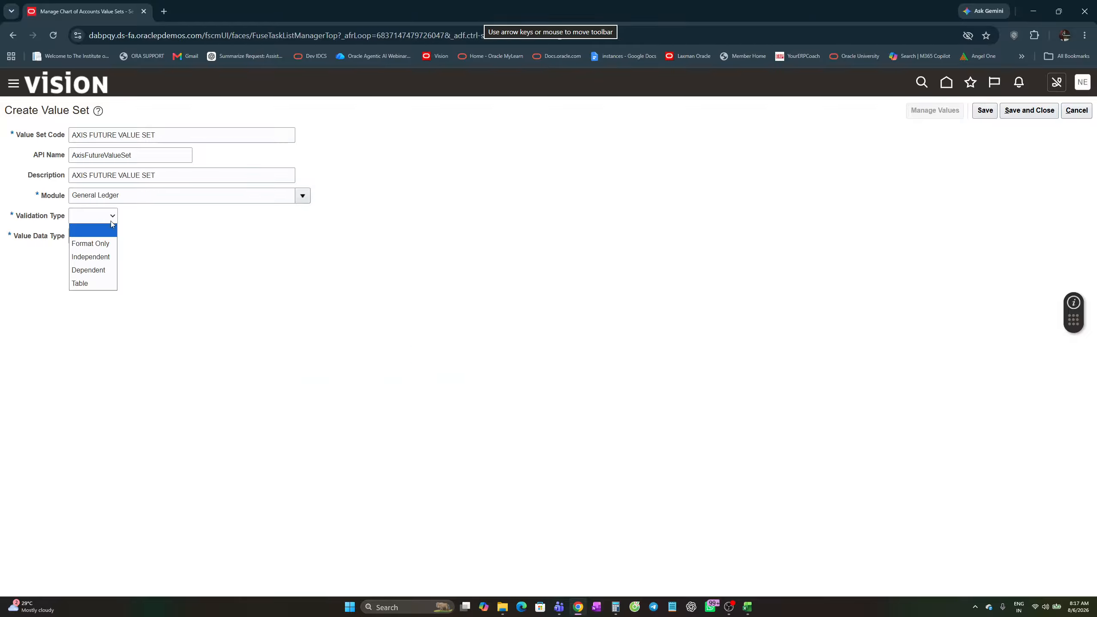
pyautogui.click(101, 256)
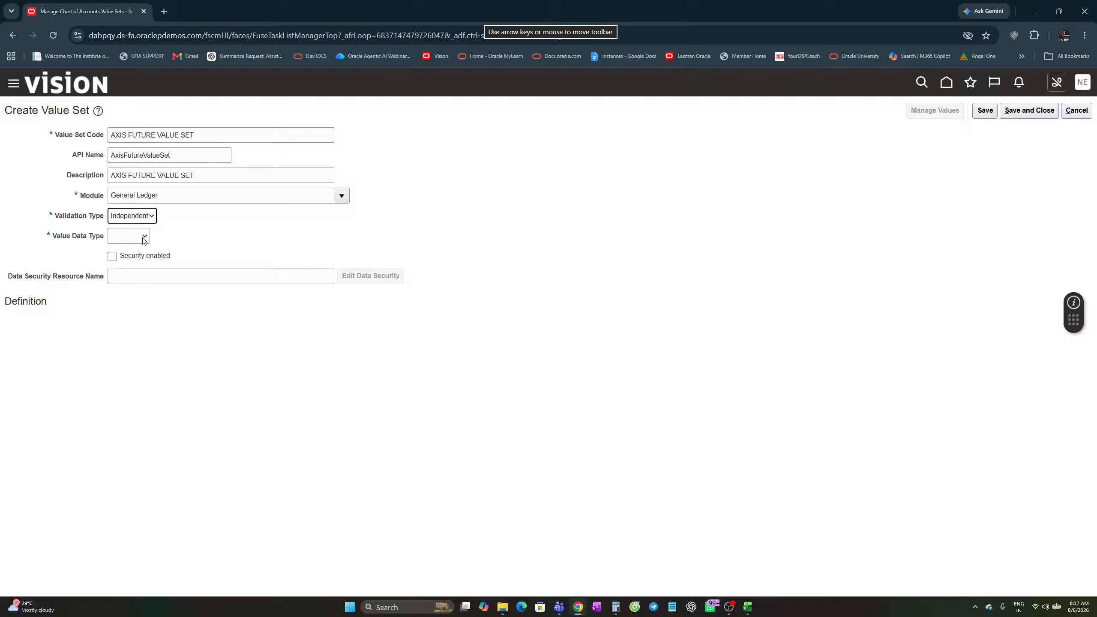
pyautogui.click(144, 237)
pyautogui.click(138, 263)
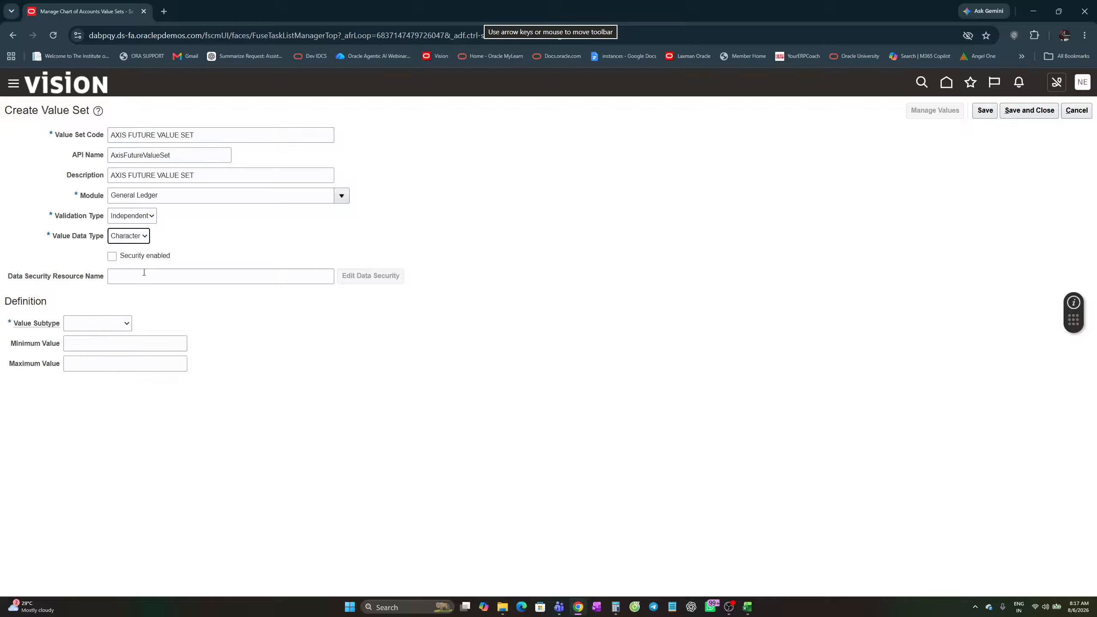
# - Define the future value set as Text subtype with a maximum length of 4, then save and close it and the value sets task
pyautogui.click(124, 323)
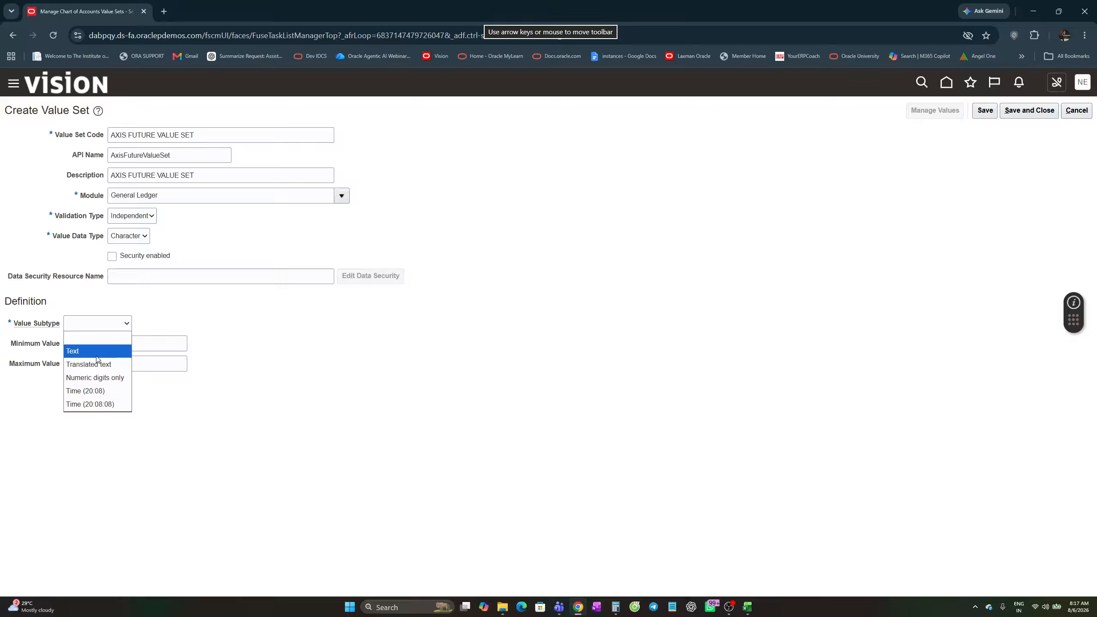
pyautogui.click(95, 353)
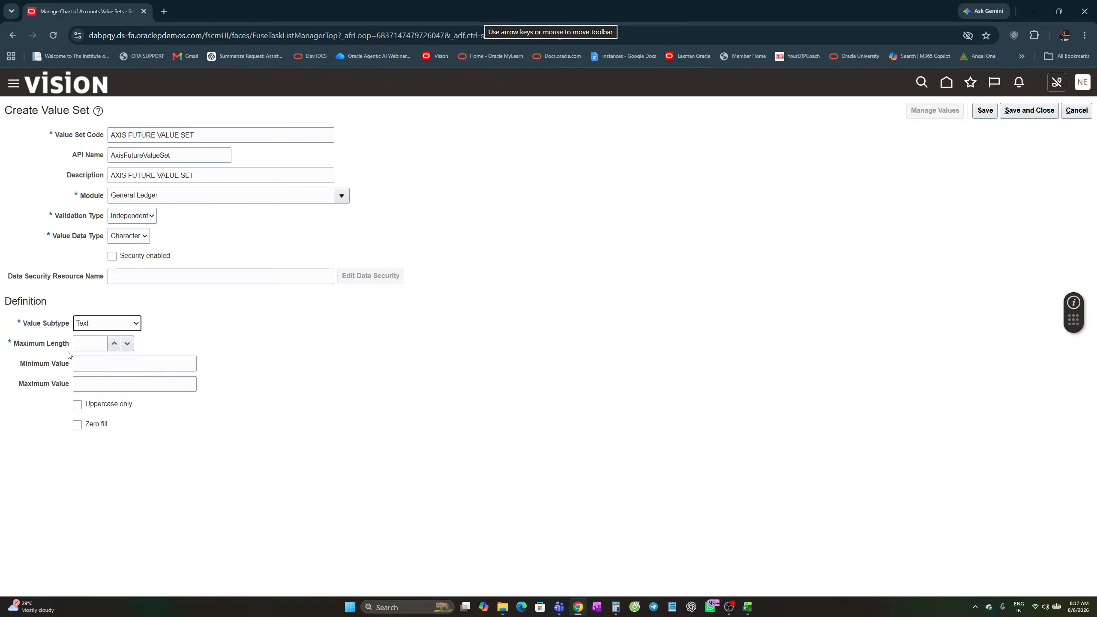
pyautogui.click(96, 346)
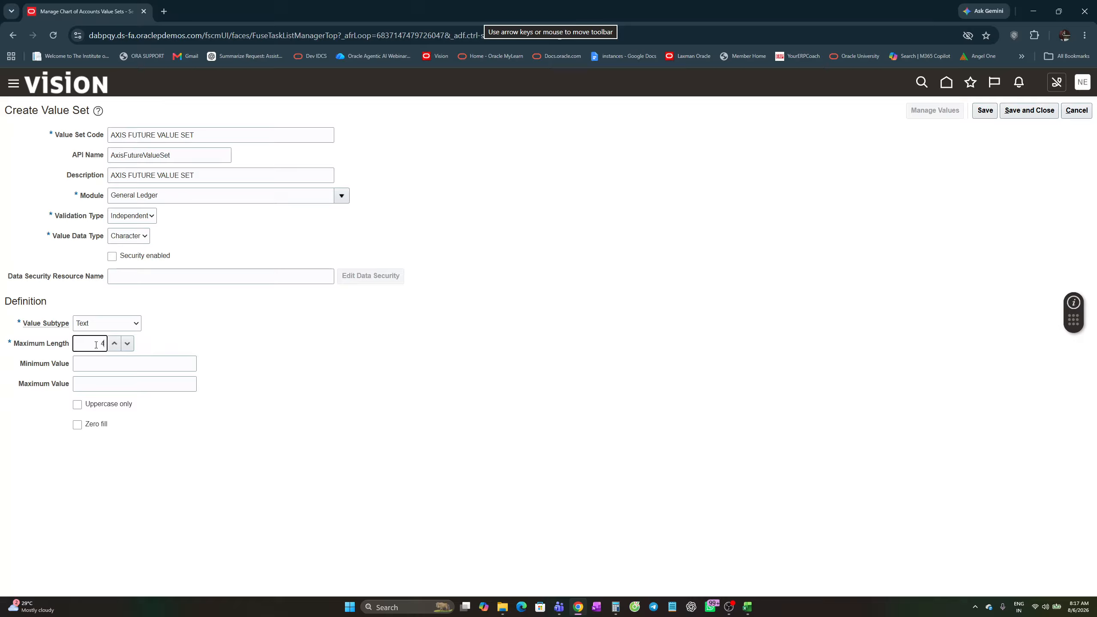
pyautogui.click(351, 377)
pyautogui.click(1041, 114)
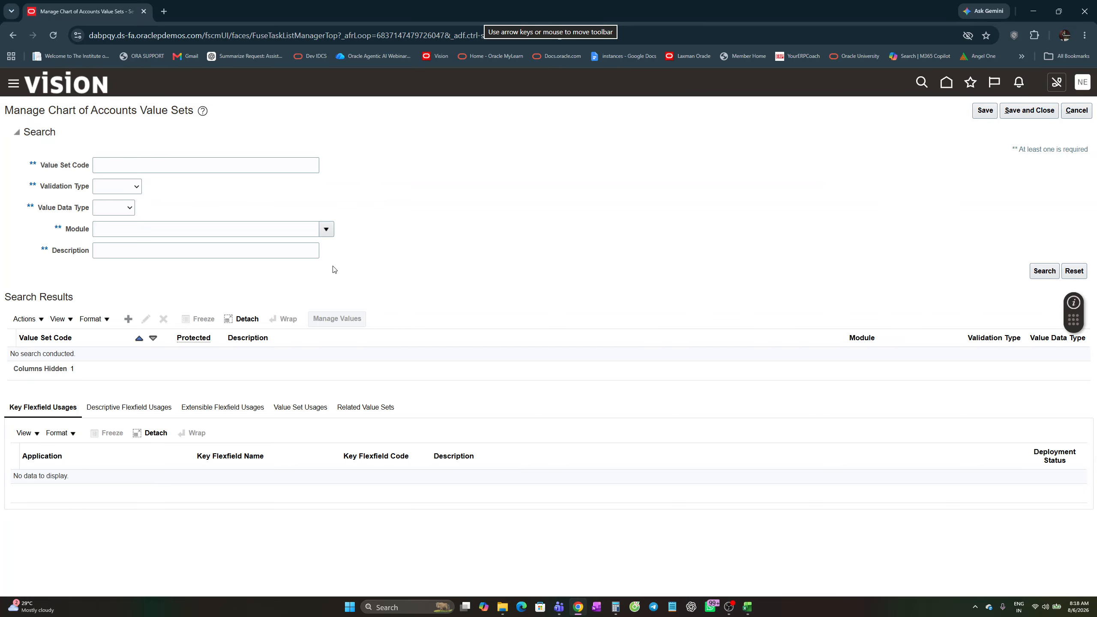
pyautogui.click(1037, 113)
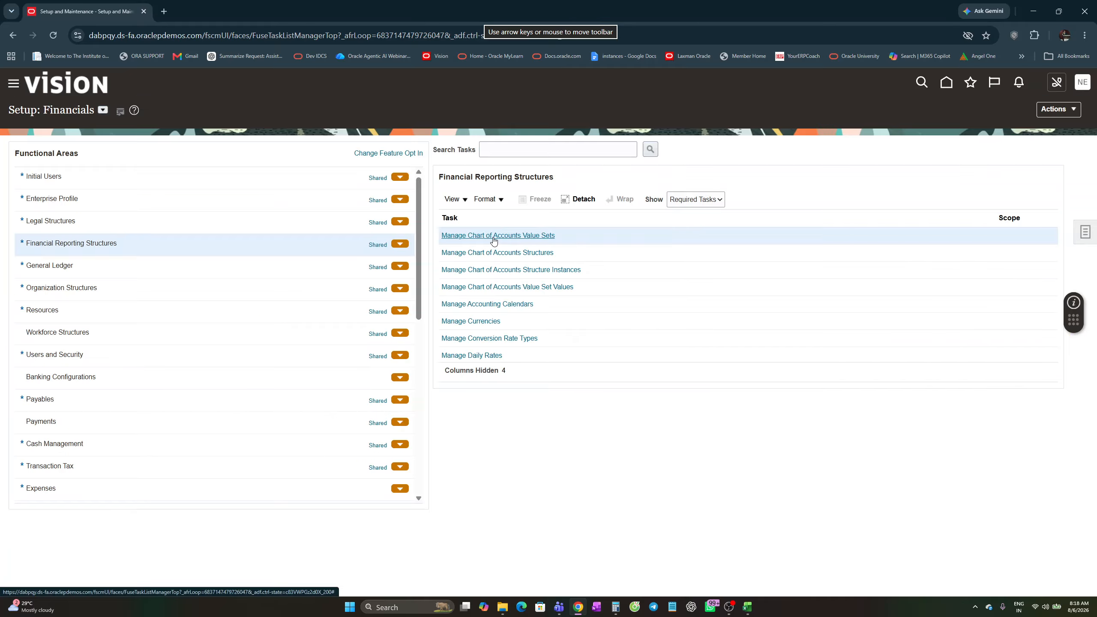
# - Reopen the chart of accounts value sets task, search for value set codes starting with AXIS, and close the task again
pyautogui.click(494, 237)
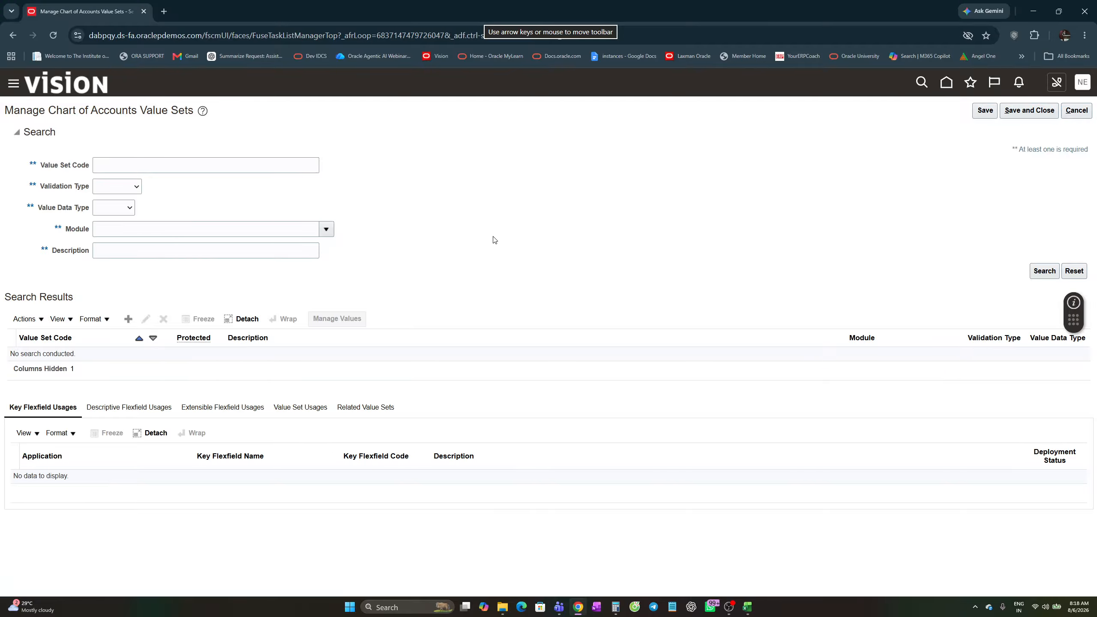
pyautogui.click(128, 165)
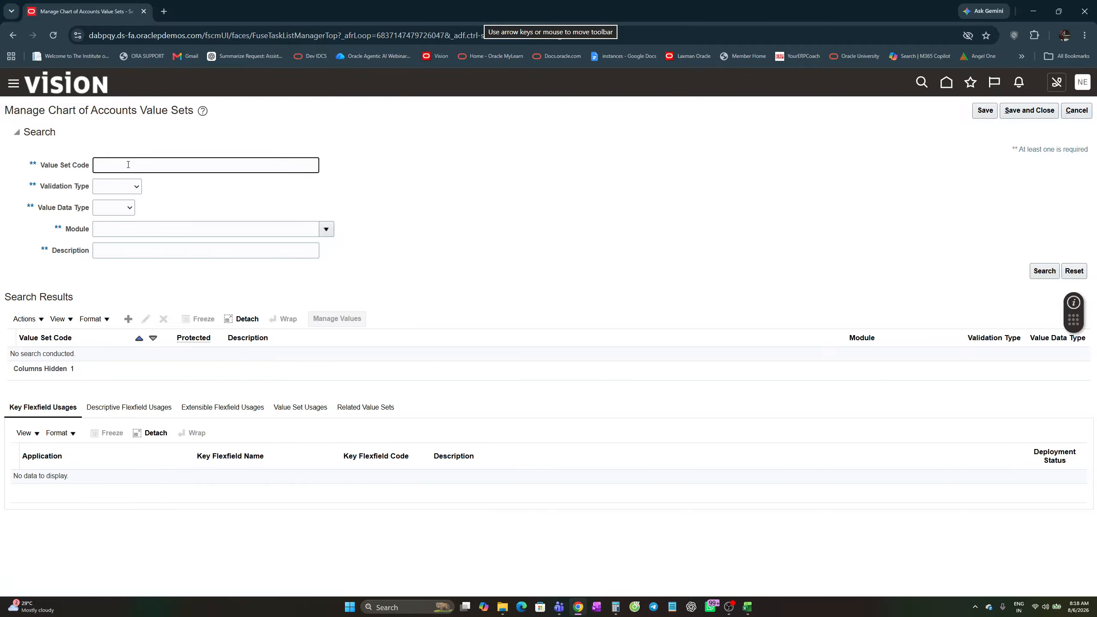
pyautogui.write('aXIS')
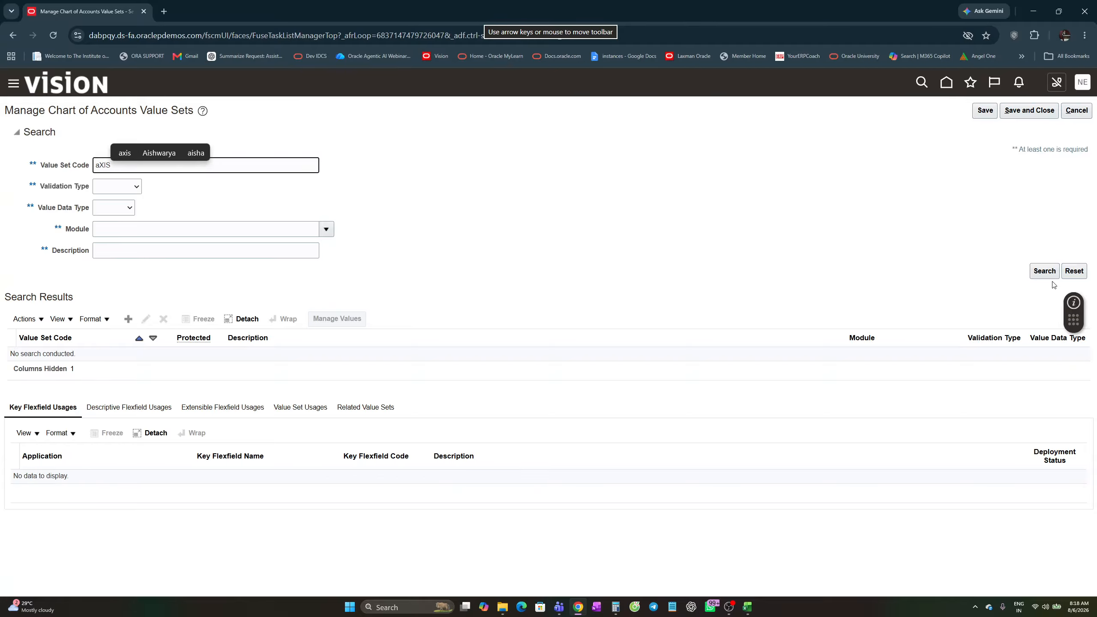
pyautogui.click(1041, 271)
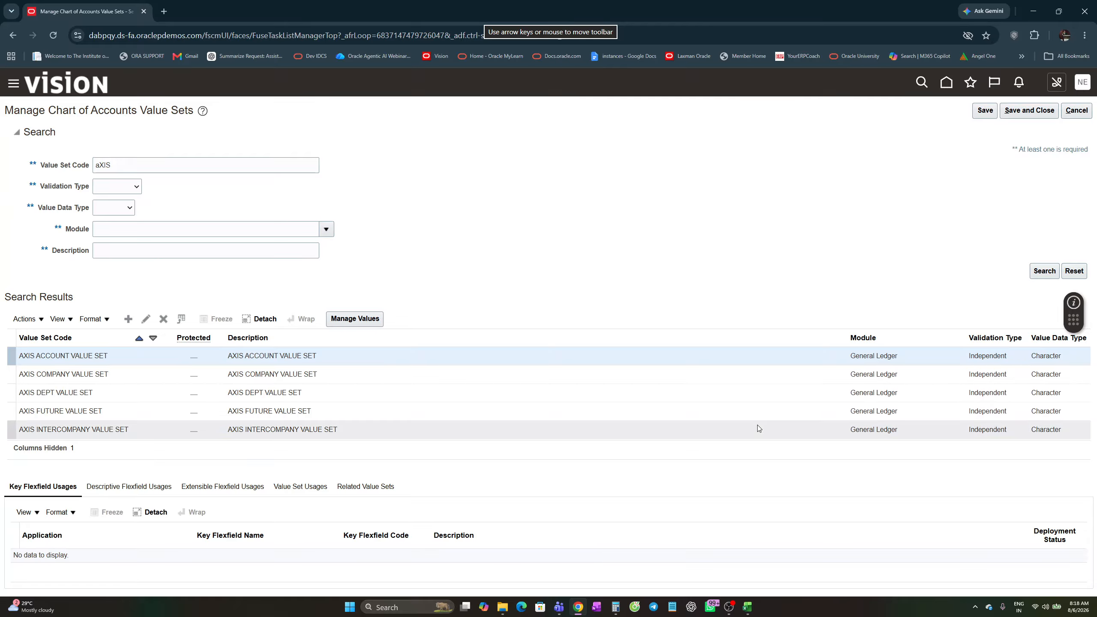
pyautogui.click(1078, 114)
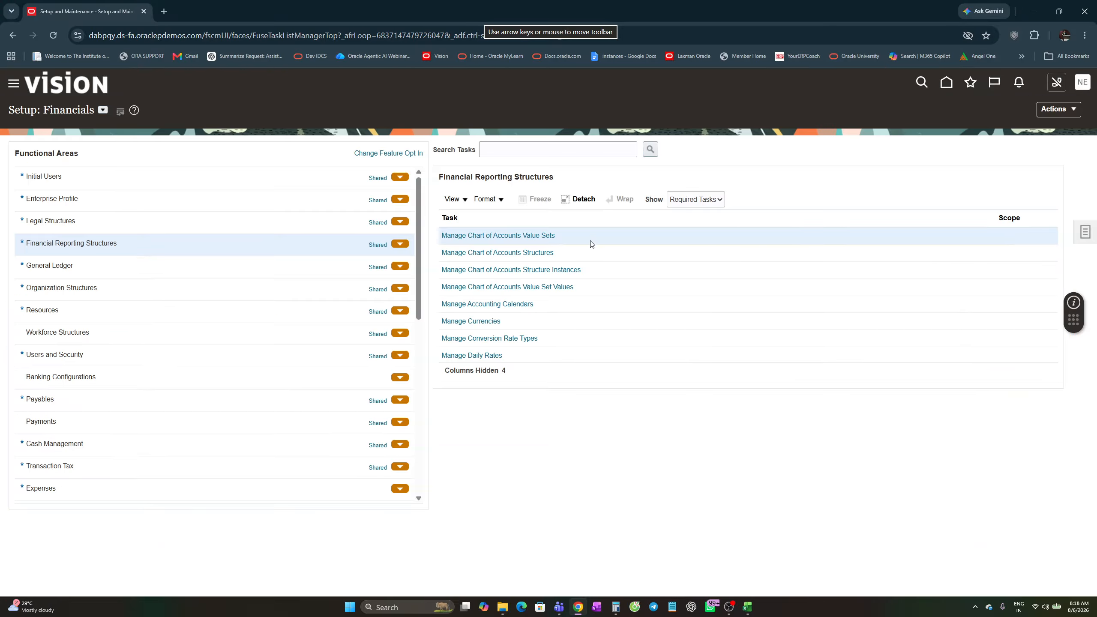
# - Switch to Excel, enter DONE in F131 beside Create Value Sets, and select the Create Chart of Accounts Structure item
pyautogui.hotkey('alt', 'Tab')
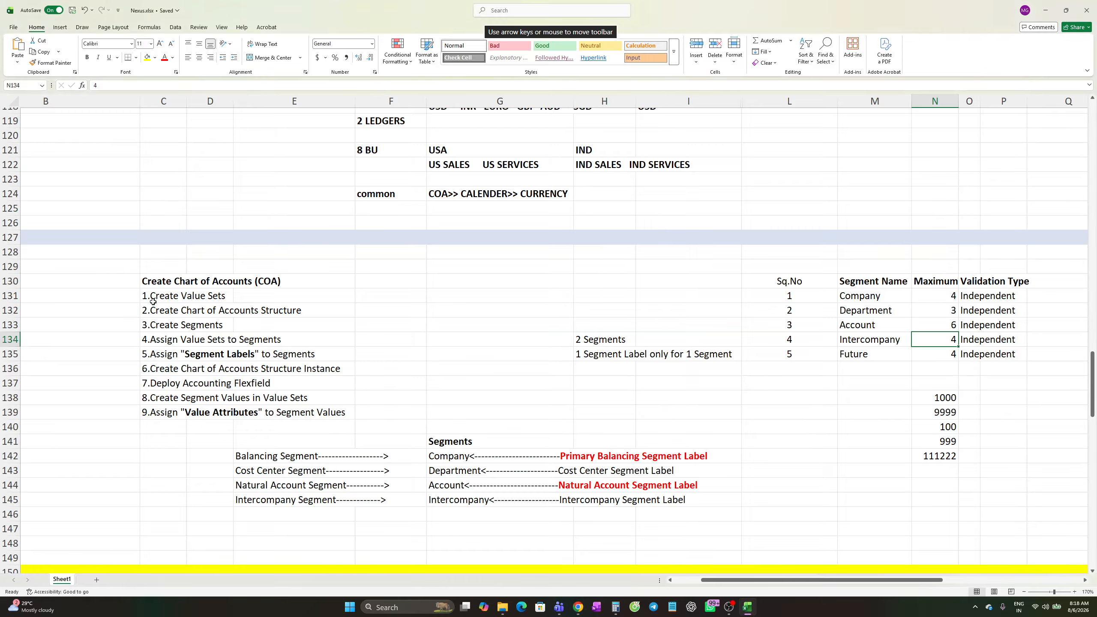
pyautogui.click(373, 297)
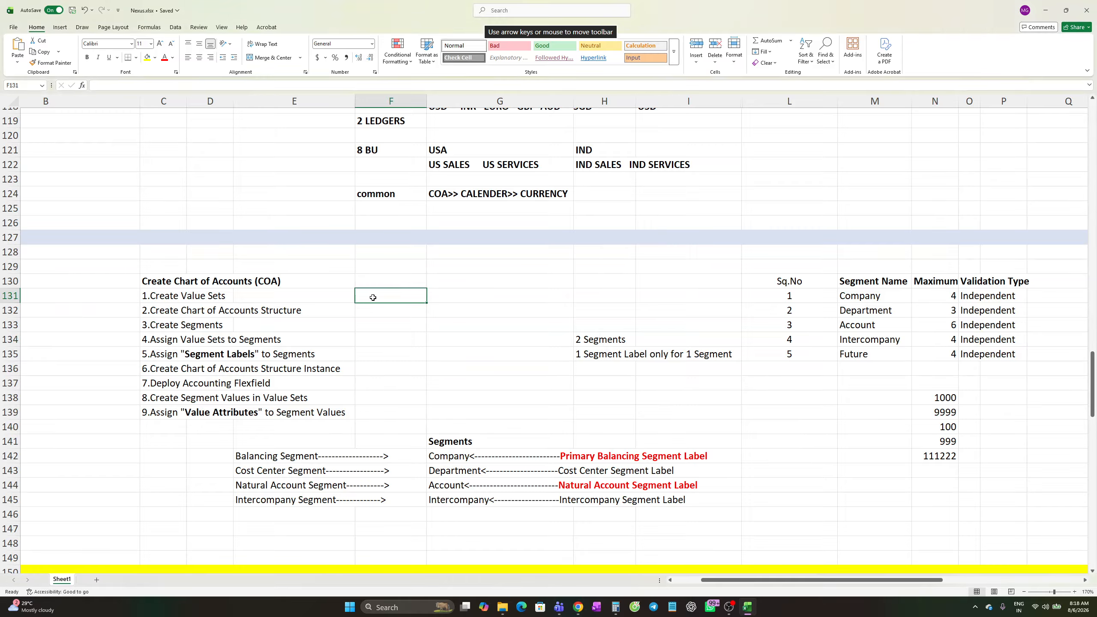
pyautogui.write('DONE')
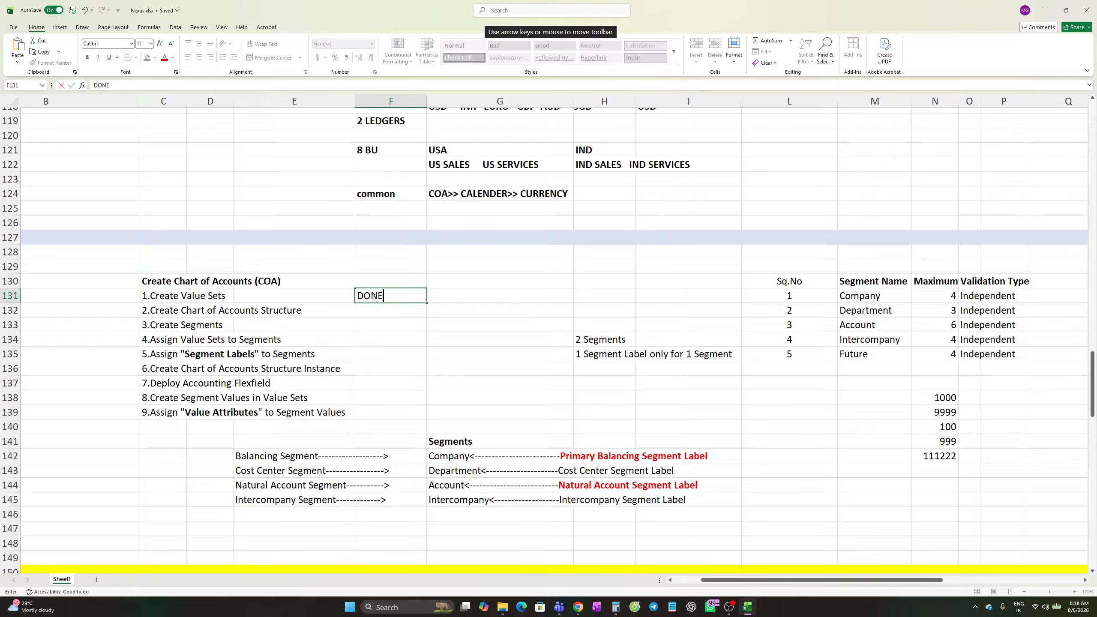
pyautogui.press('Return')
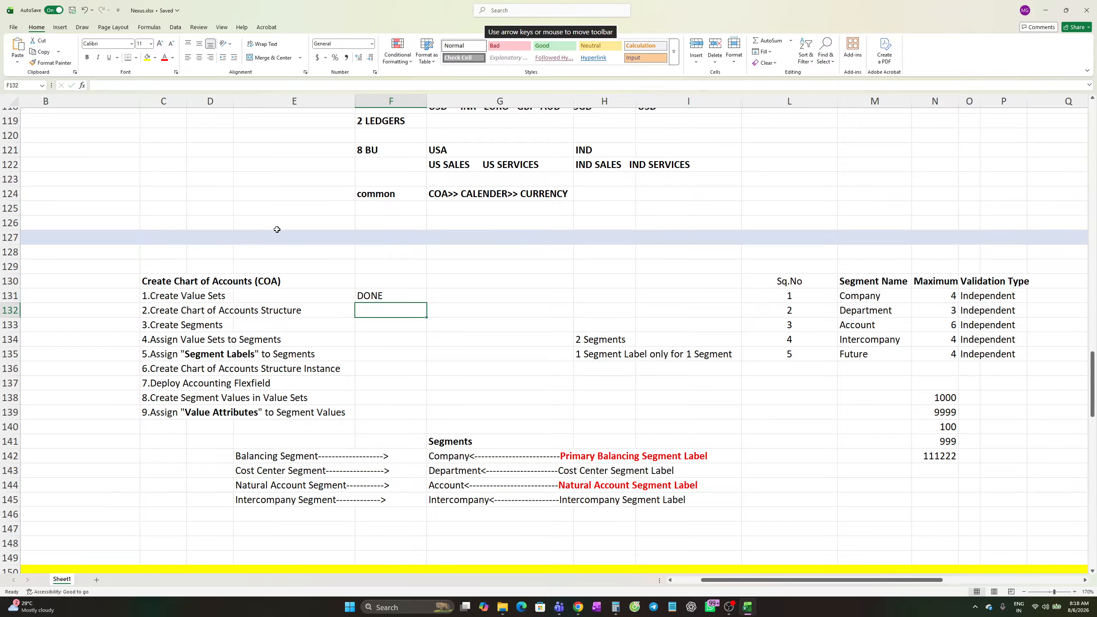
pyautogui.click(281, 314)
pyautogui.click(204, 313)
pyautogui.click(169, 312)
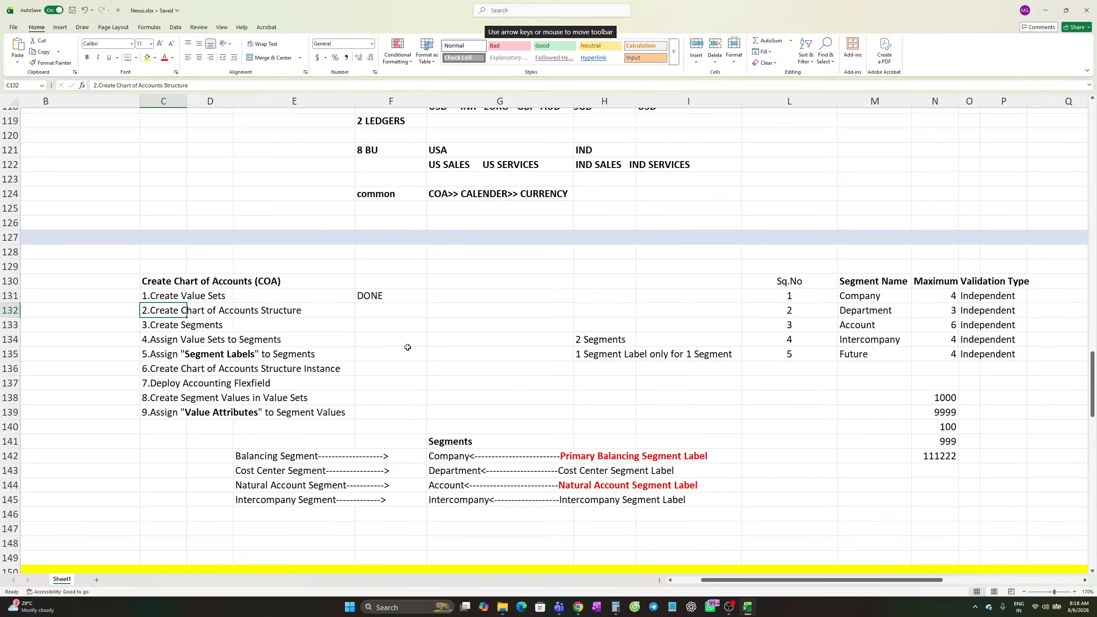
# - Back in Oracle Fusion, find the General Ledger key flexfield in Manage Chart of Accounts Structures and open its structures for management
pyautogui.hotkey('alt', 'Tab')
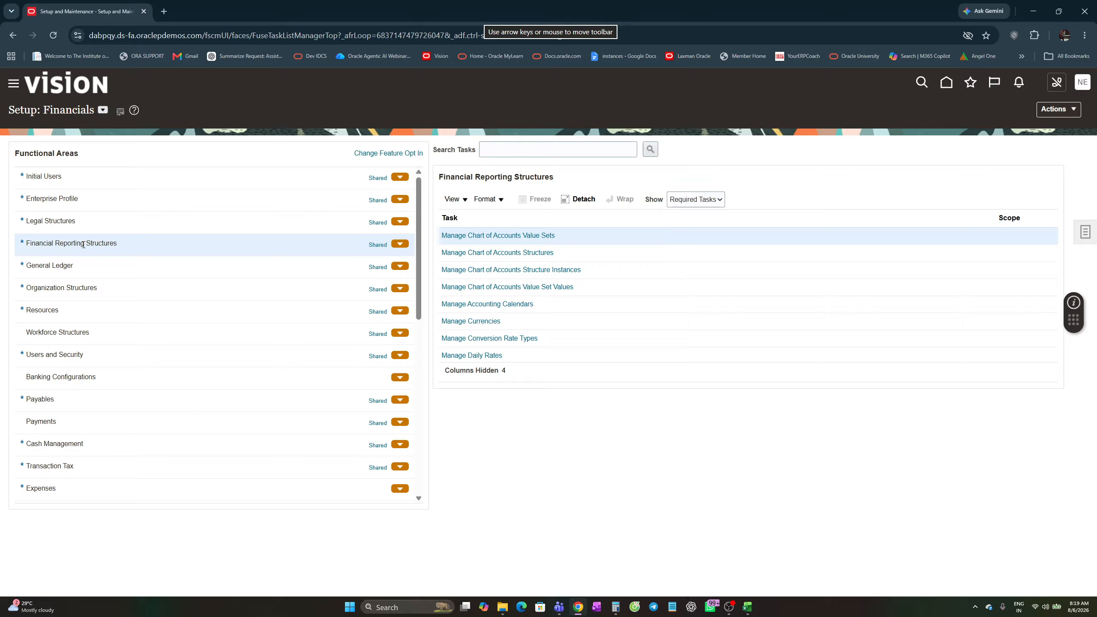
pyautogui.click(472, 253)
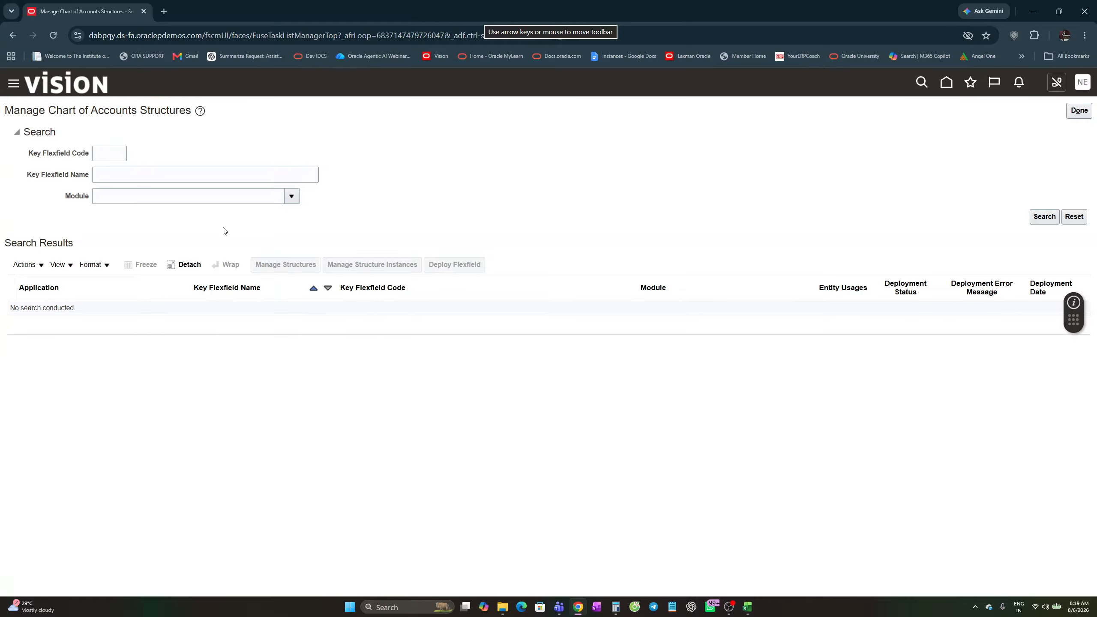
pyautogui.click(292, 197)
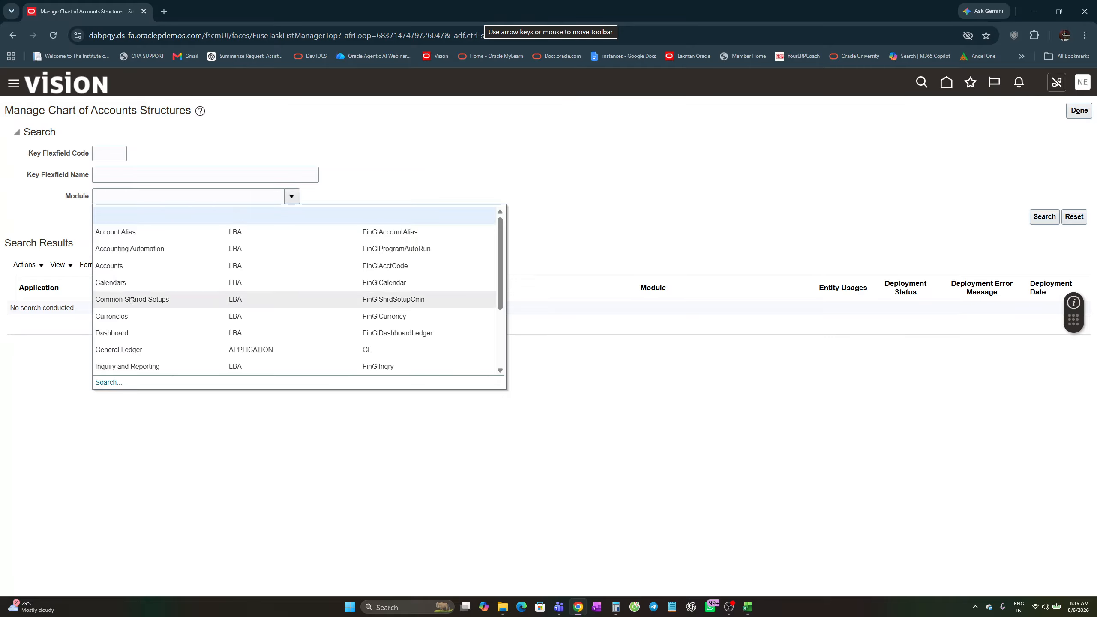
pyautogui.click(115, 349)
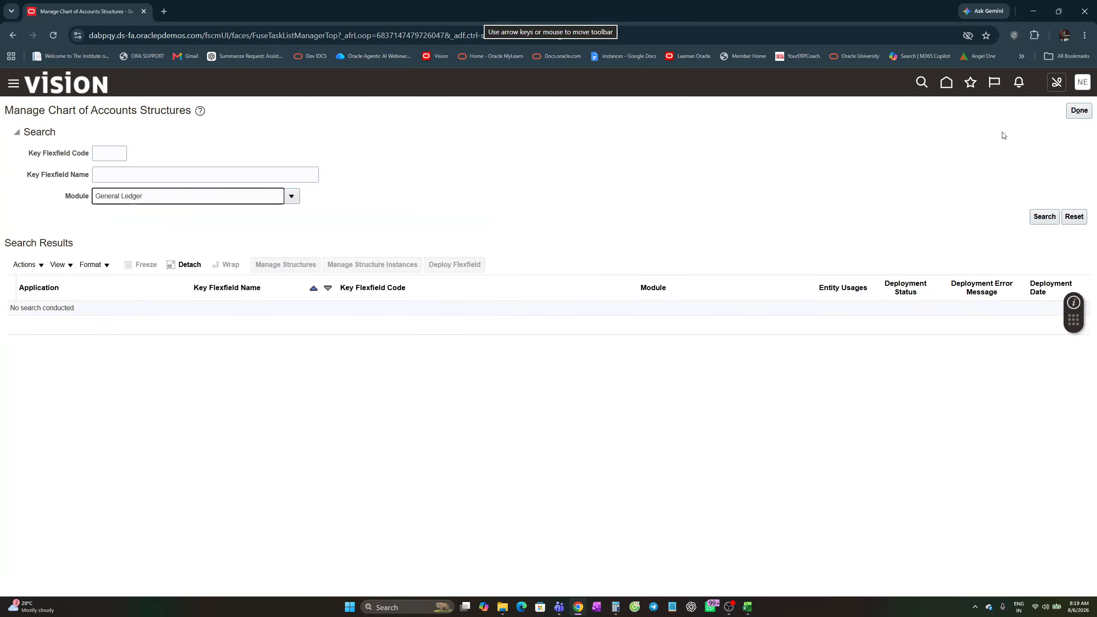
pyautogui.click(1045, 218)
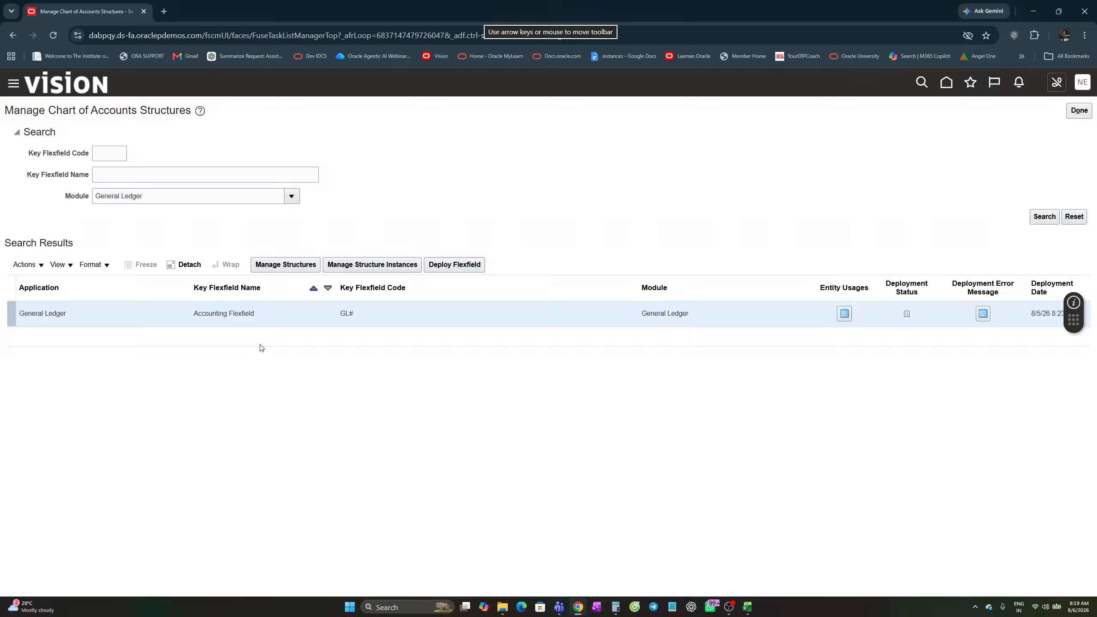
pyautogui.click(285, 268)
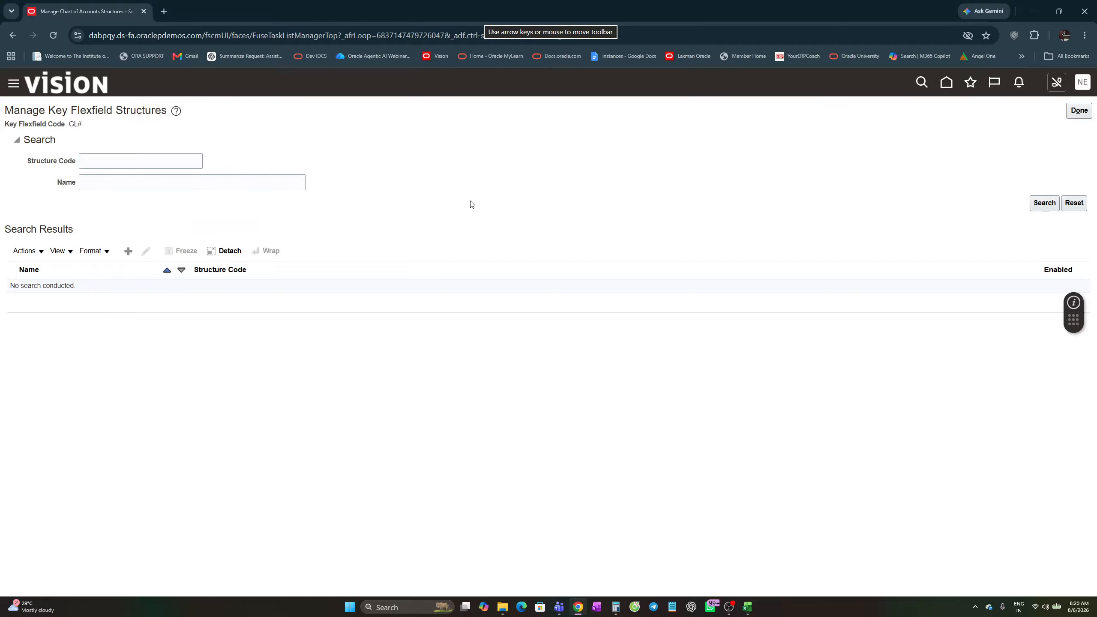
# - Create a new key flexfield structure with AXIS COA as its structure code, name and description
pyautogui.click(128, 253)
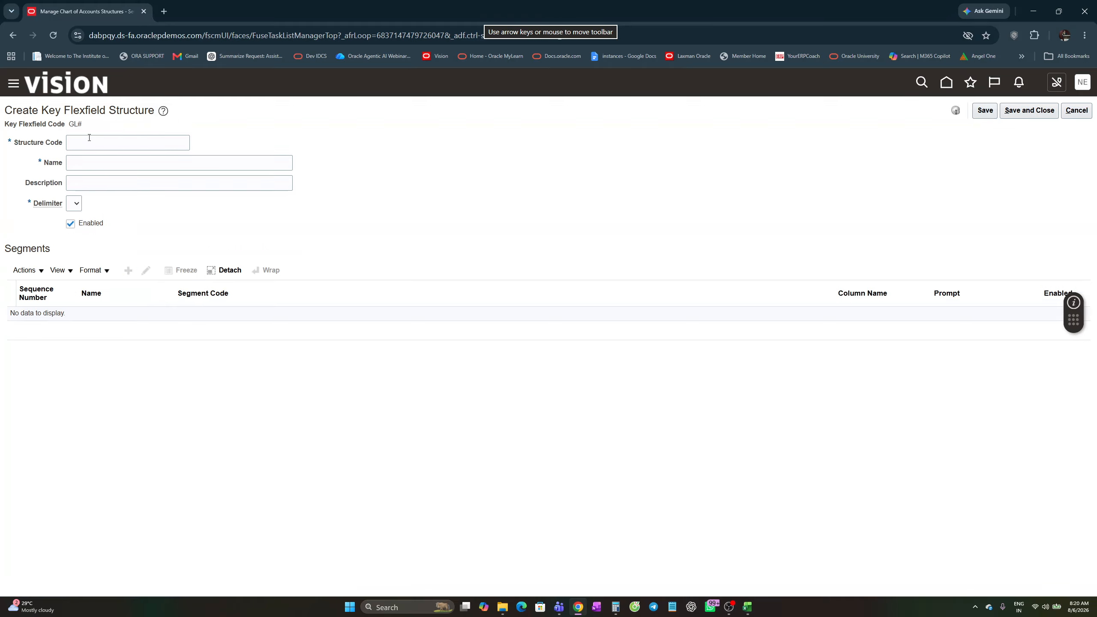
pyautogui.click(97, 143)
pyautogui.write('AXIS')
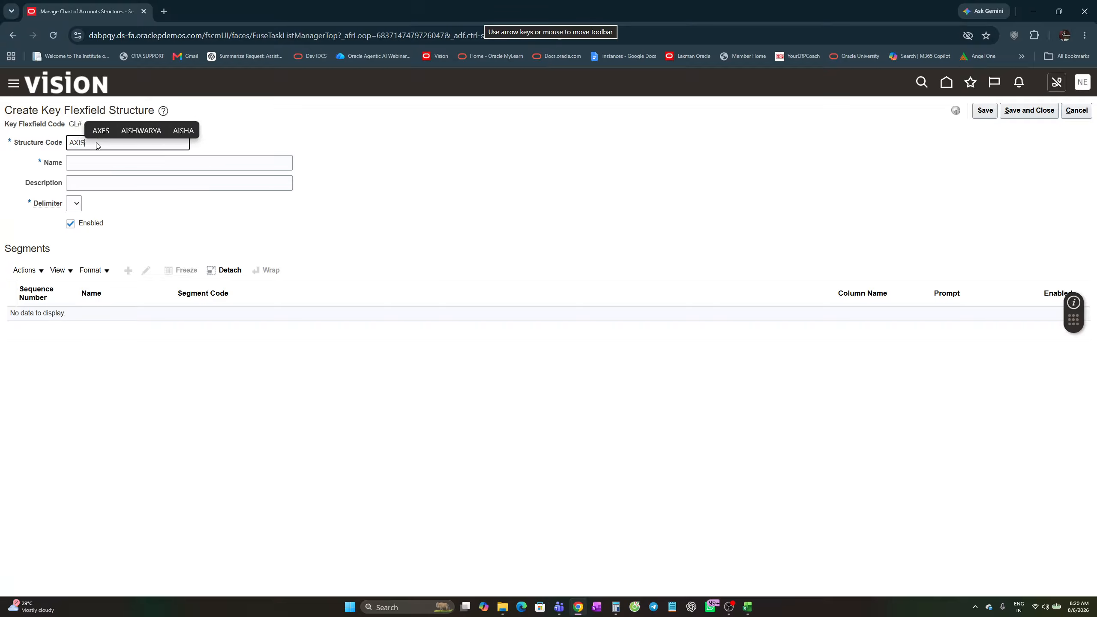
pyautogui.write(' COA')
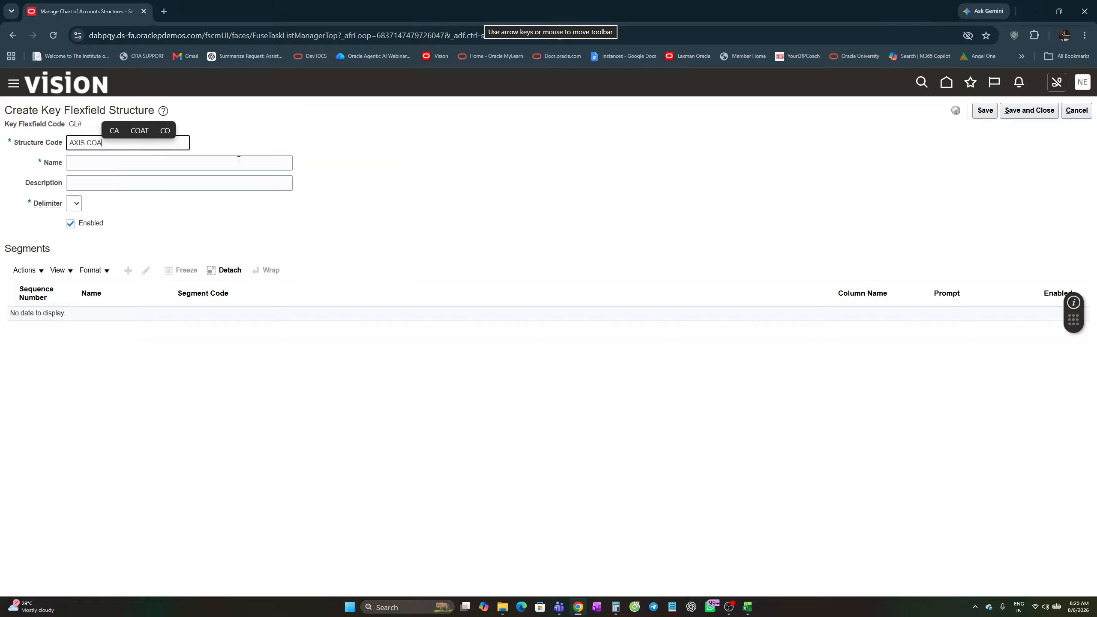
pyautogui.click(332, 158)
pyautogui.moveTo(106, 145); pyautogui.dragTo(61, 151)
pyautogui.hotkey('ctrl', 'c')
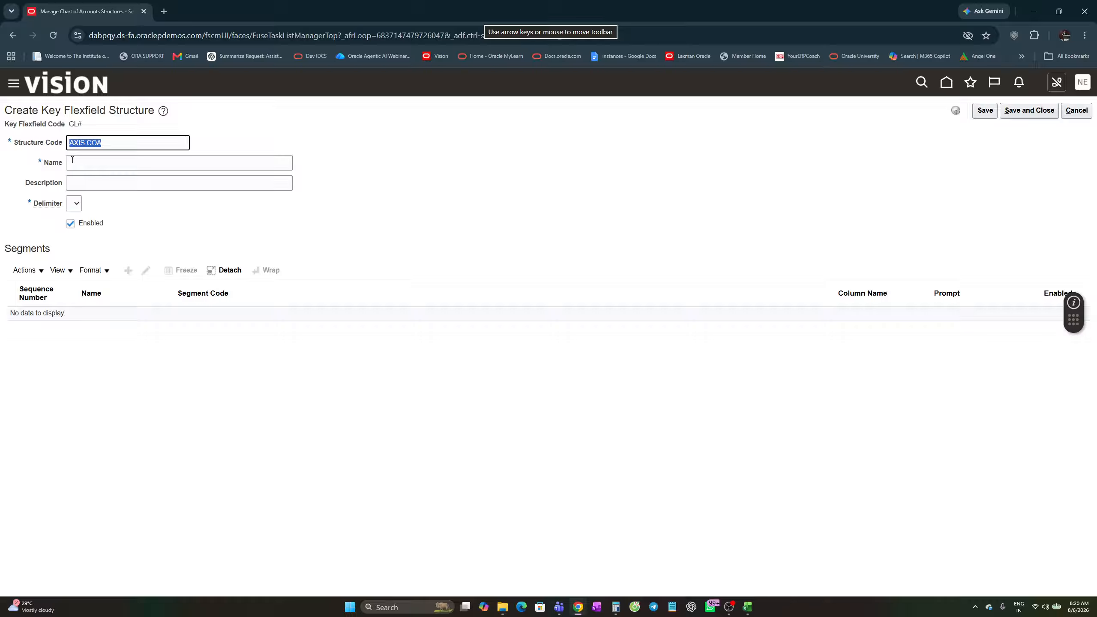
pyautogui.click(72, 161)
pyautogui.hotkey('ctrl', 'v')
pyautogui.click(78, 179)
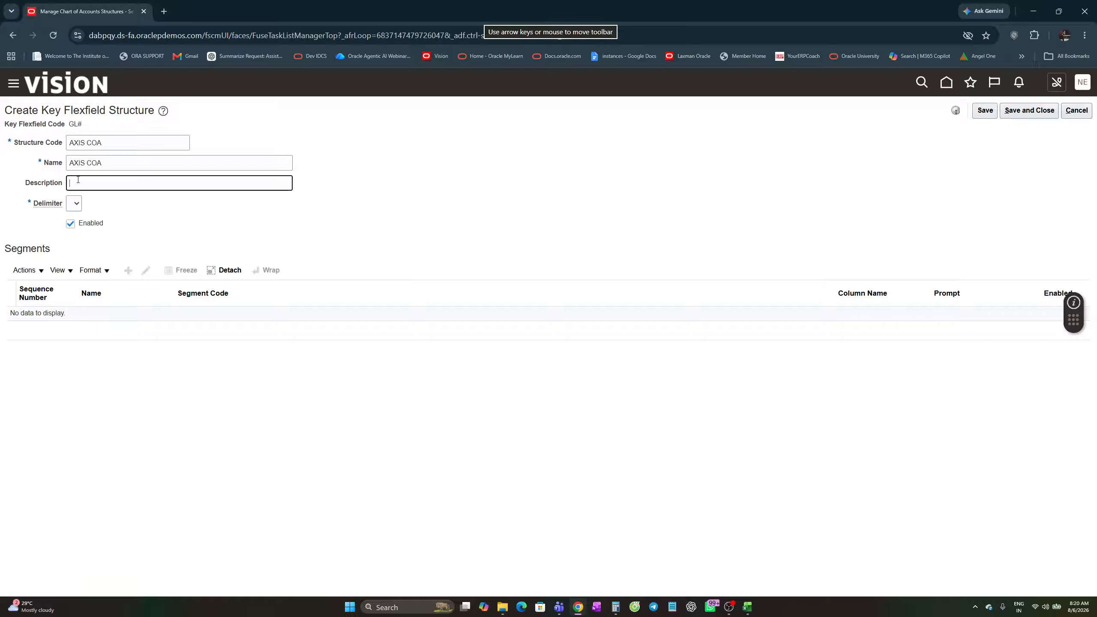
pyautogui.hotkey('ctrl', 'v')
pyautogui.hotkey('alt', 'Tab')
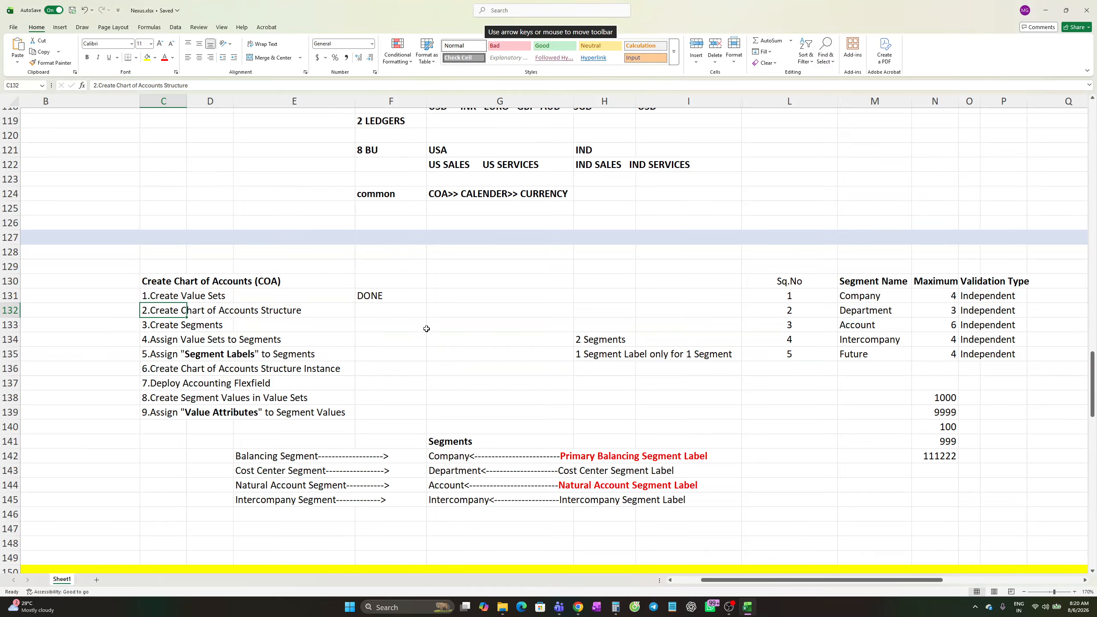
pyautogui.scroll(-4, 566, 342)
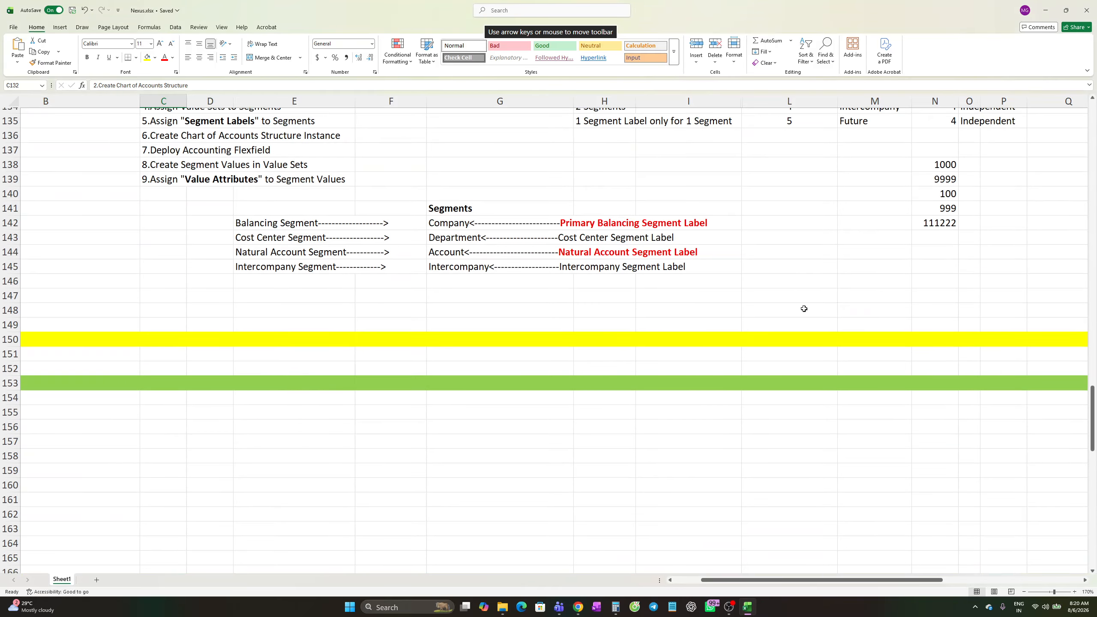
pyautogui.click(789, 269)
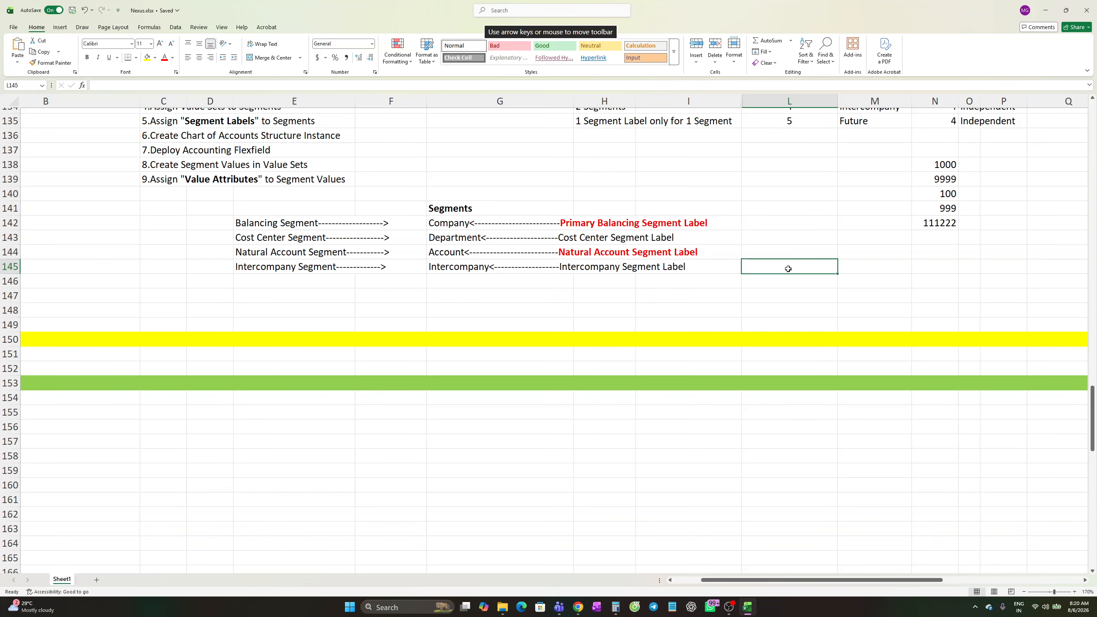
pyautogui.scroll(3, 856, 235)
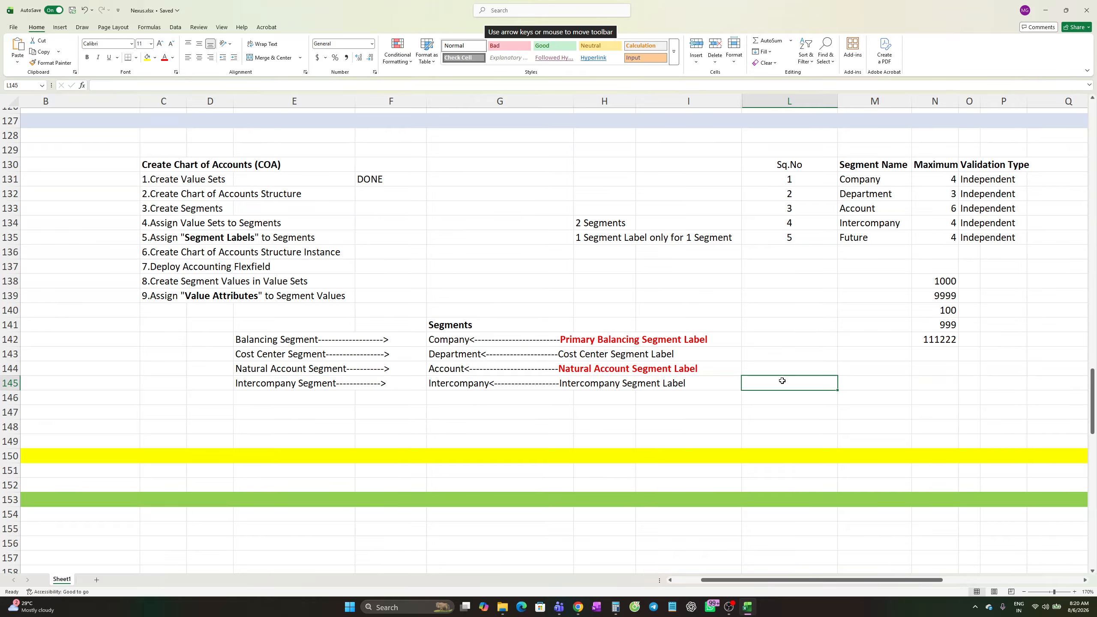
pyautogui.write('1000')
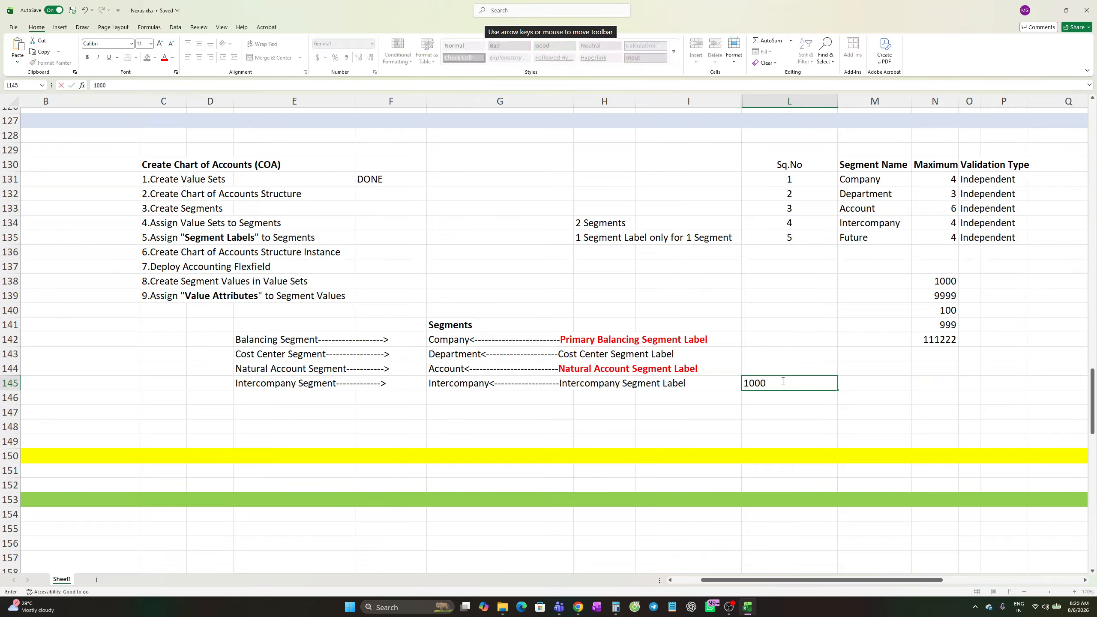
pyautogui.write('-9999-100')
pyautogui.click(766, 383)
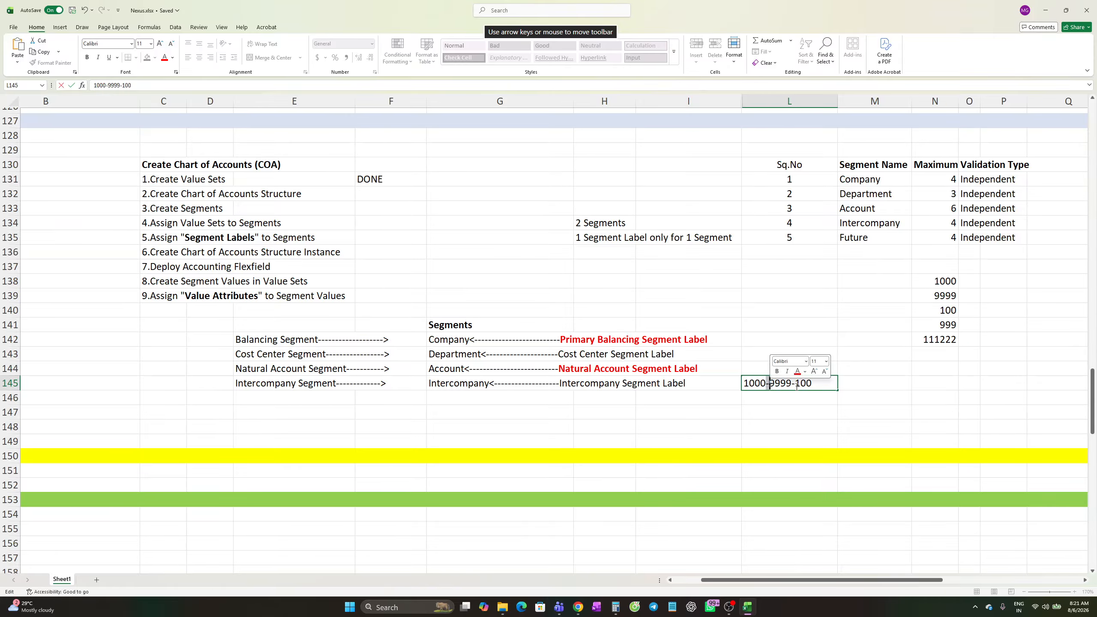
pyautogui.click(844, 418)
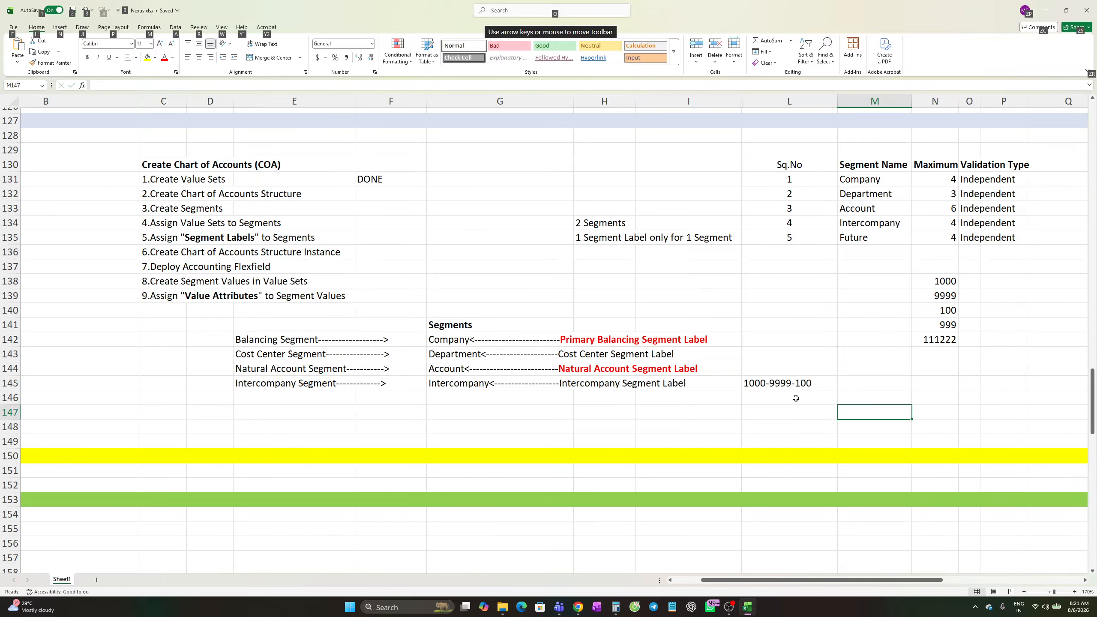
pyautogui.hotkey('alt', 'Tab')
pyautogui.click(777, 395)
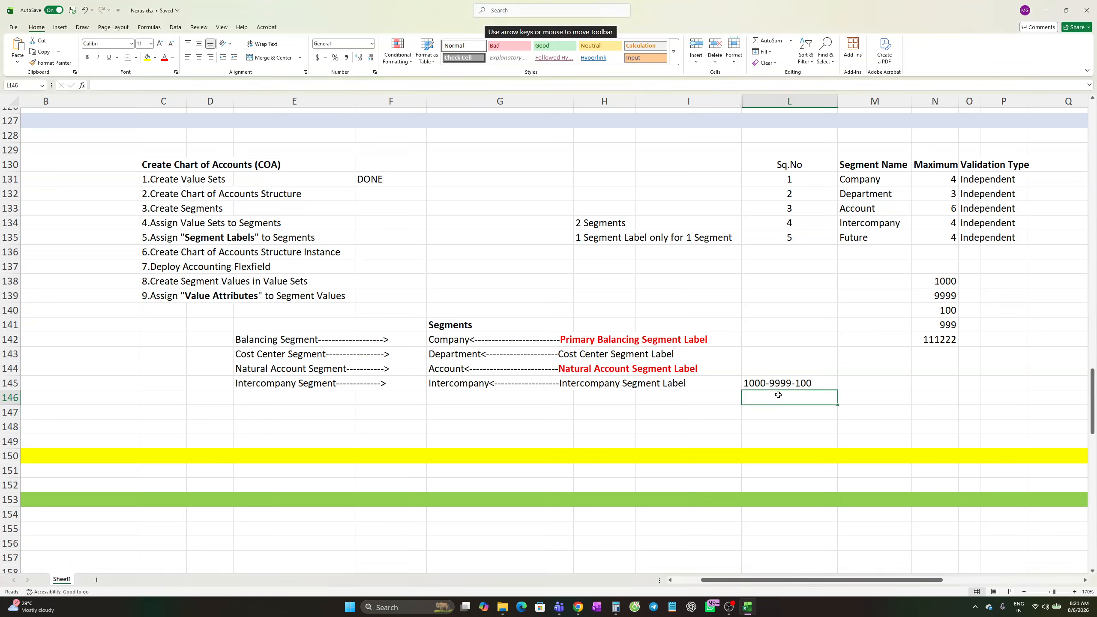
pyautogui.write('- / .')
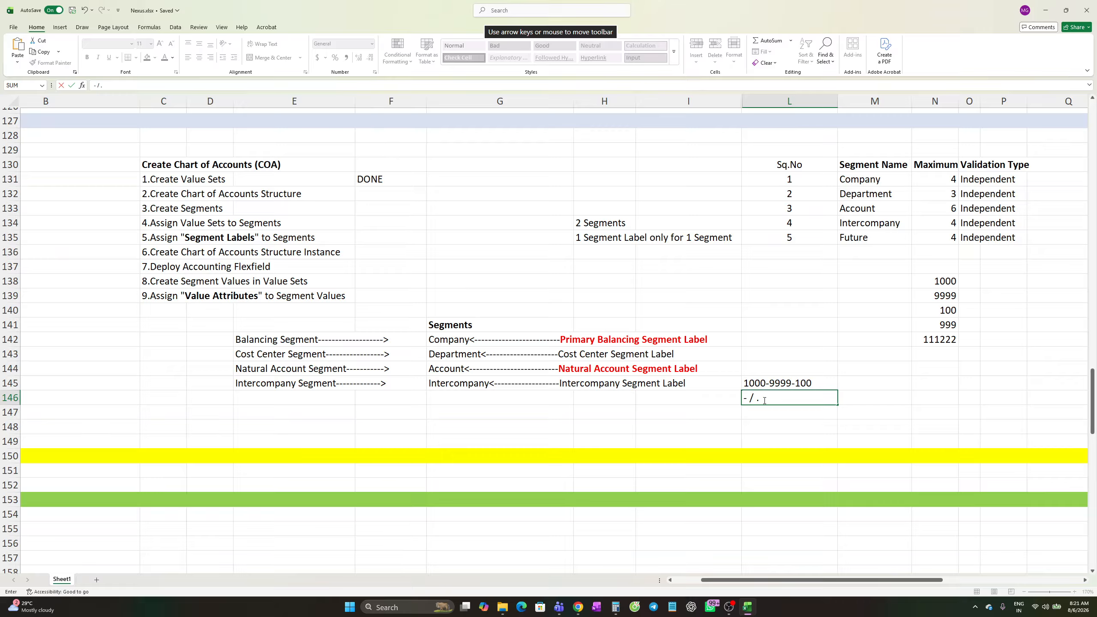
pyautogui.moveTo(761, 398); pyautogui.dragTo(744, 399)
pyautogui.write('=')
pyautogui.click(746, 426)
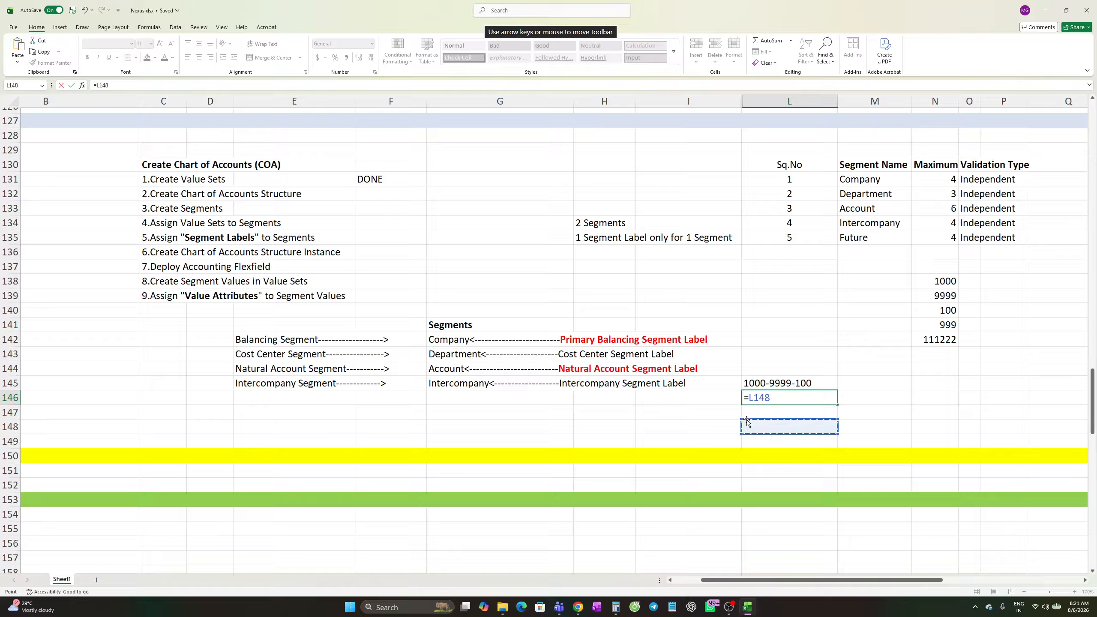
pyautogui.click(757, 411)
pyautogui.press('Escape')
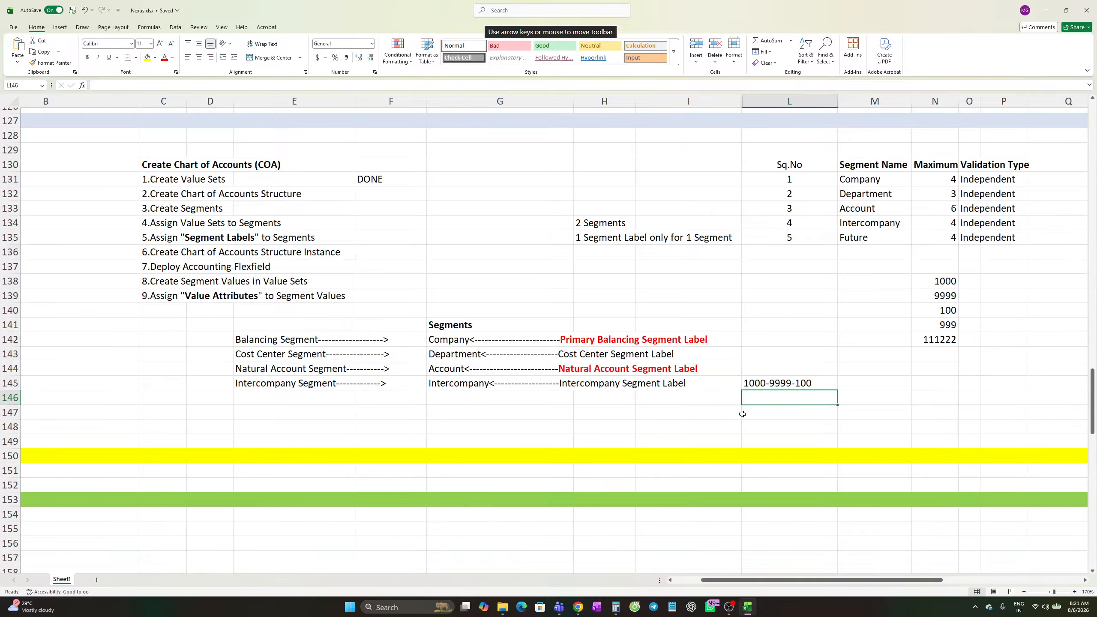
# - Switch back to Oracle Fusion, set the AXIS COA structure's delimiter to a hyphen (-), and save the structure
pyautogui.hotkey('alt', 'Tab')
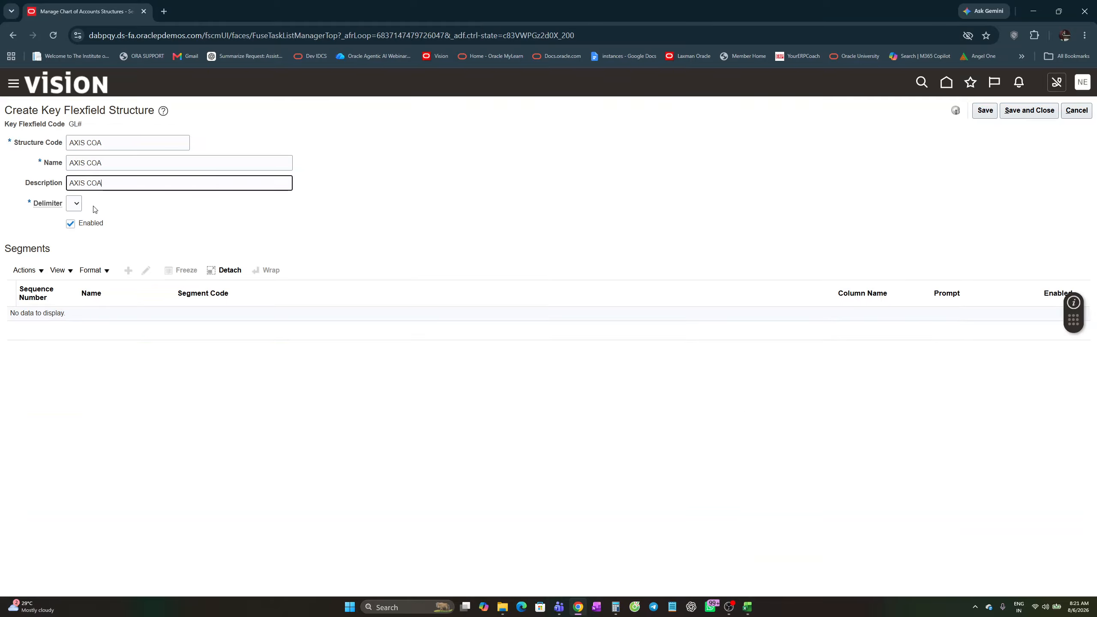
pyautogui.click(76, 204)
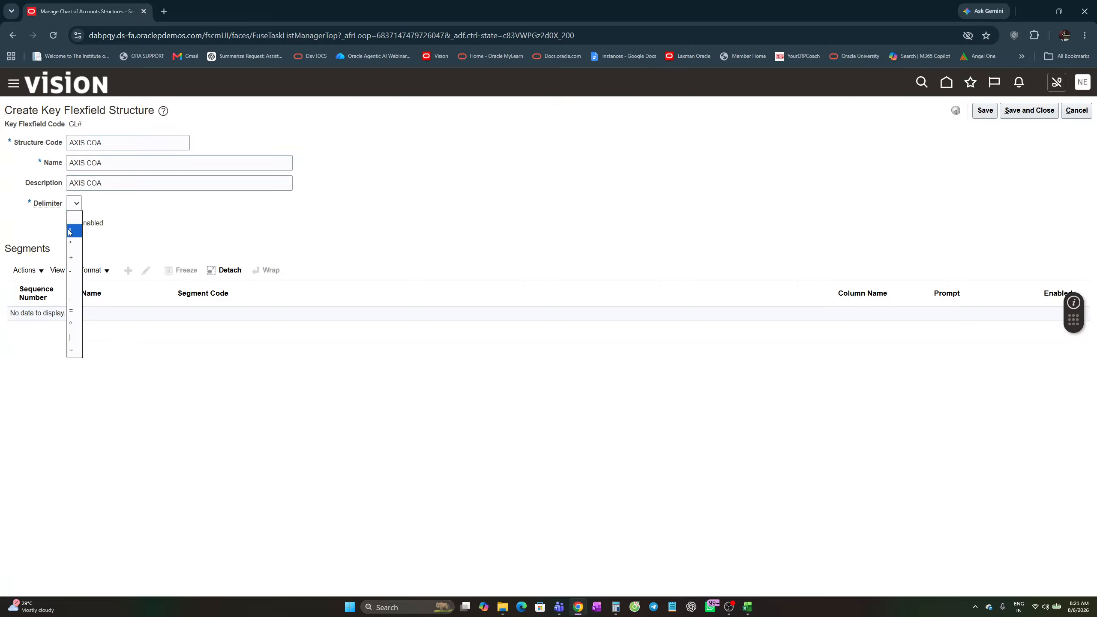
pyautogui.click(74, 272)
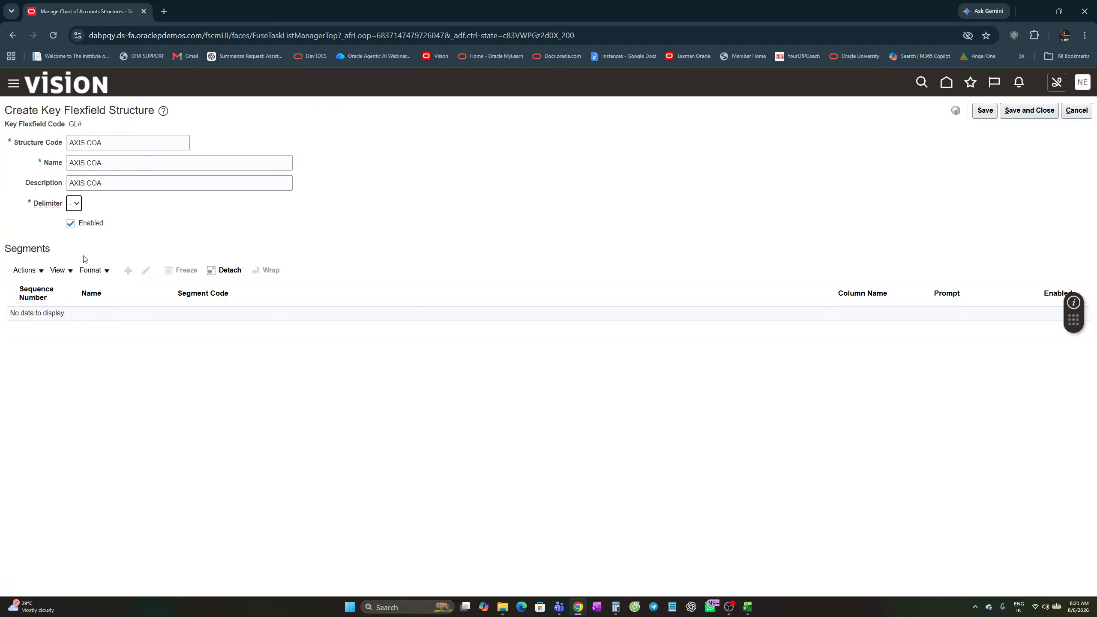
pyautogui.click(984, 110)
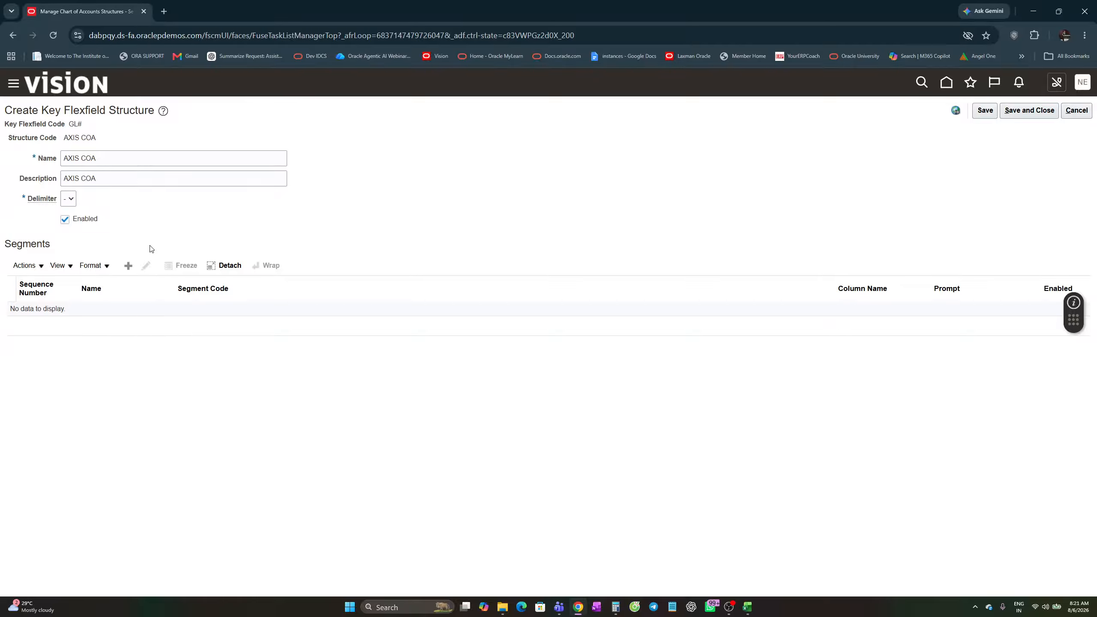
# - Add a segment to the AXIS COA structure with COMPANY as its segment code, name and description
pyautogui.click(128, 265)
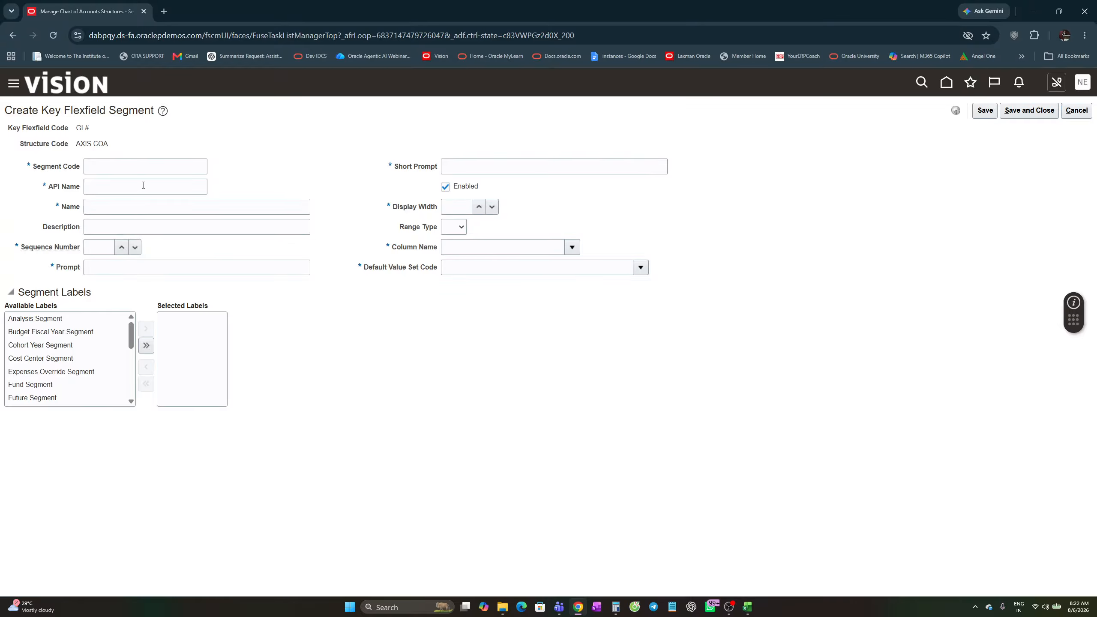
pyautogui.click(115, 168)
pyautogui.write('CO')
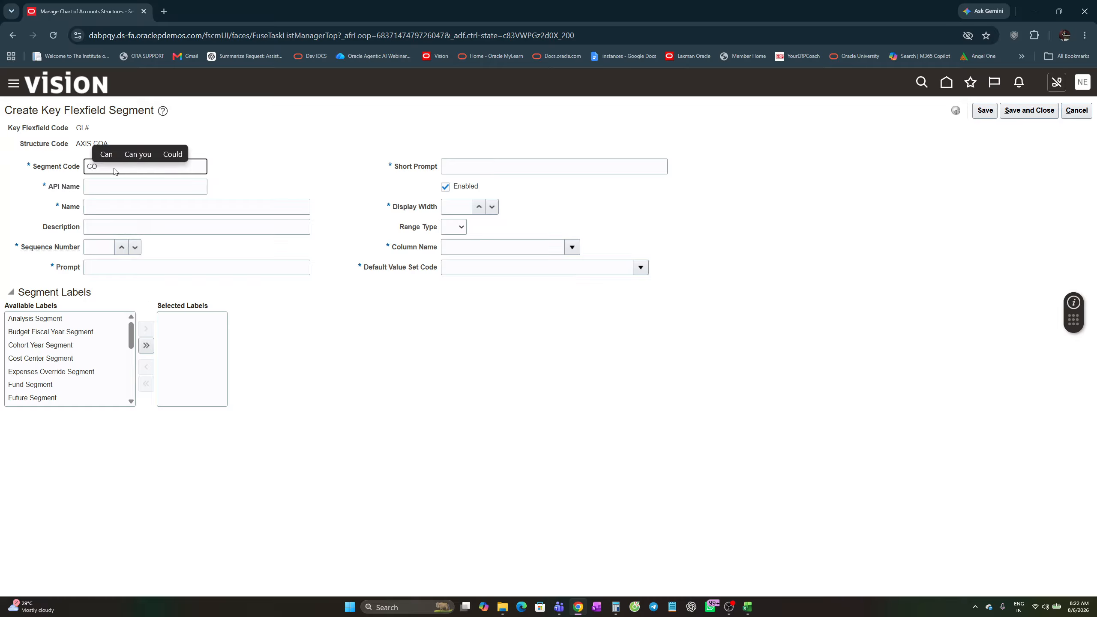
pyautogui.write('MPANY')
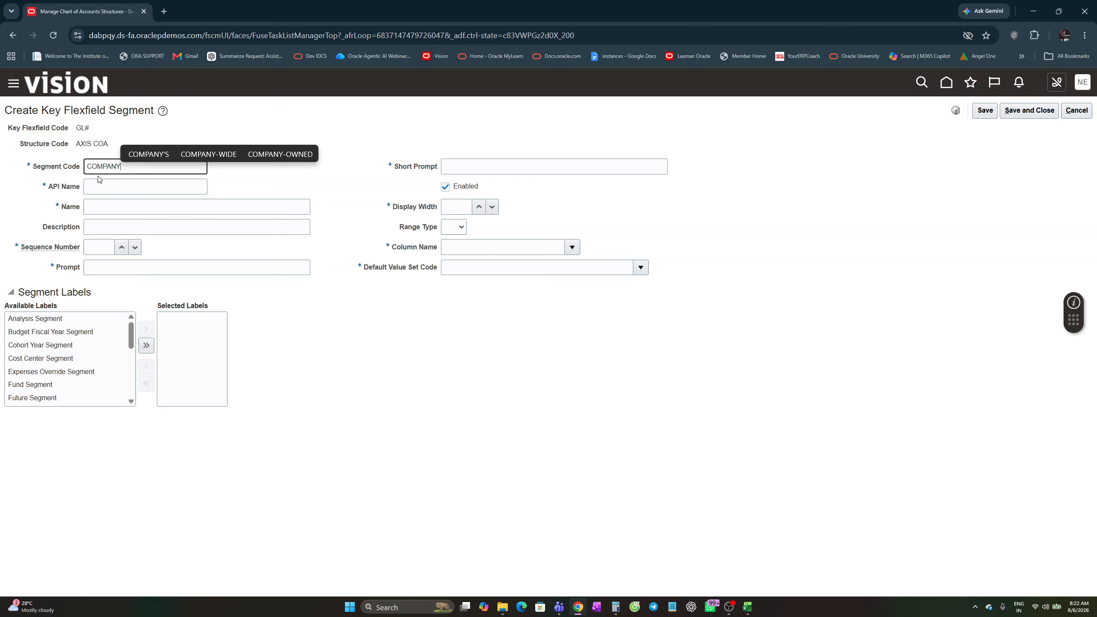
pyautogui.click(100, 187)
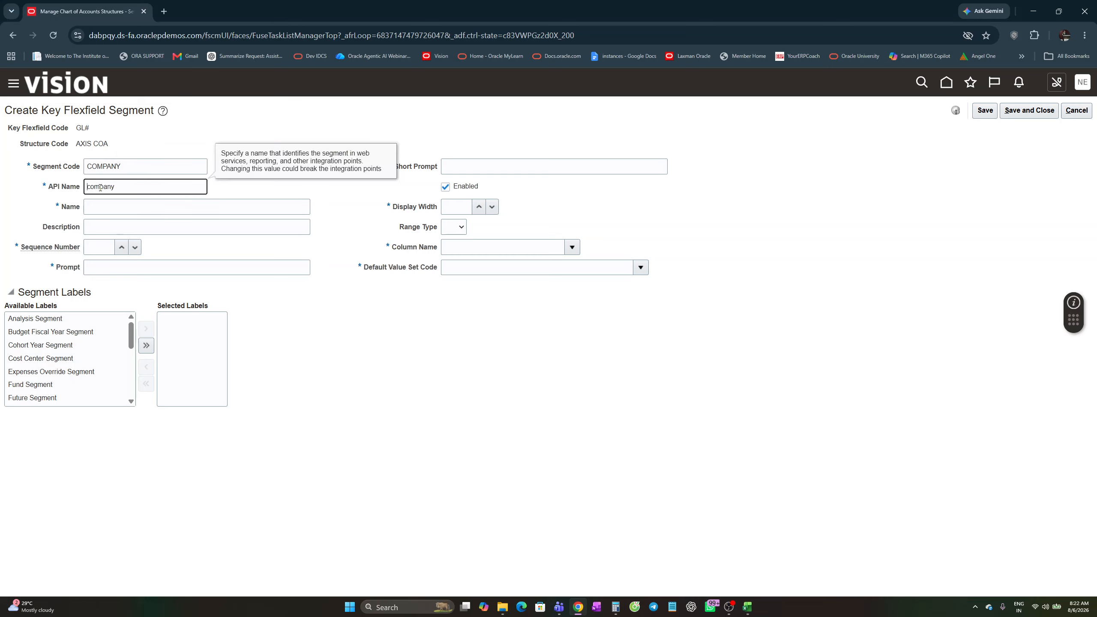
pyautogui.hotkey('shift', 'Tab')
pyautogui.hotkey('ctrl', 'c')
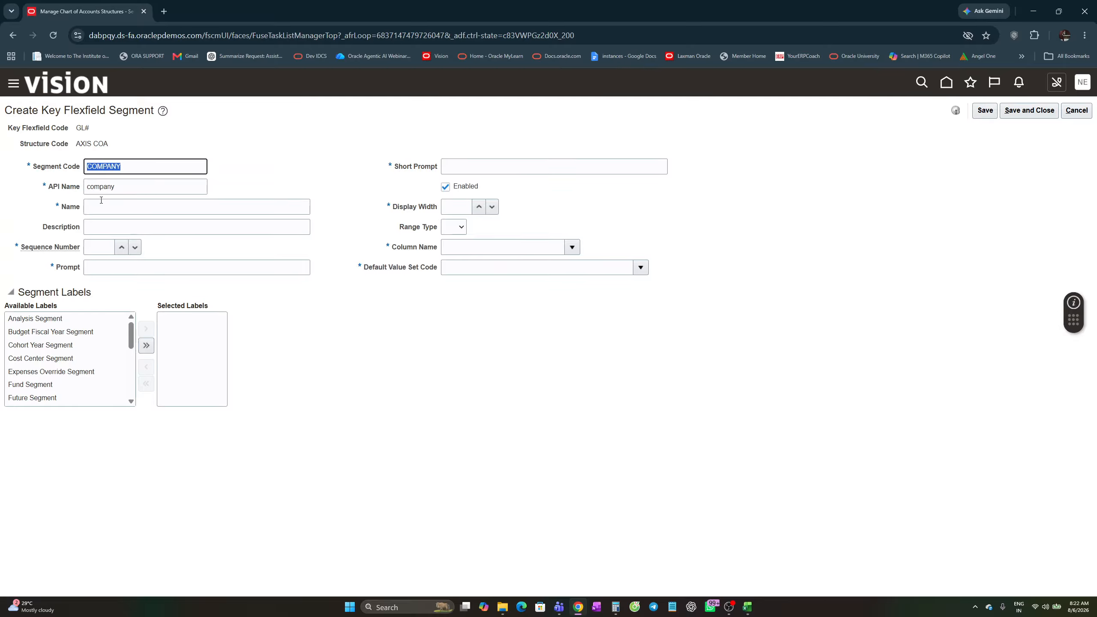
pyautogui.click(102, 205)
pyautogui.hotkey('ctrl', 'v')
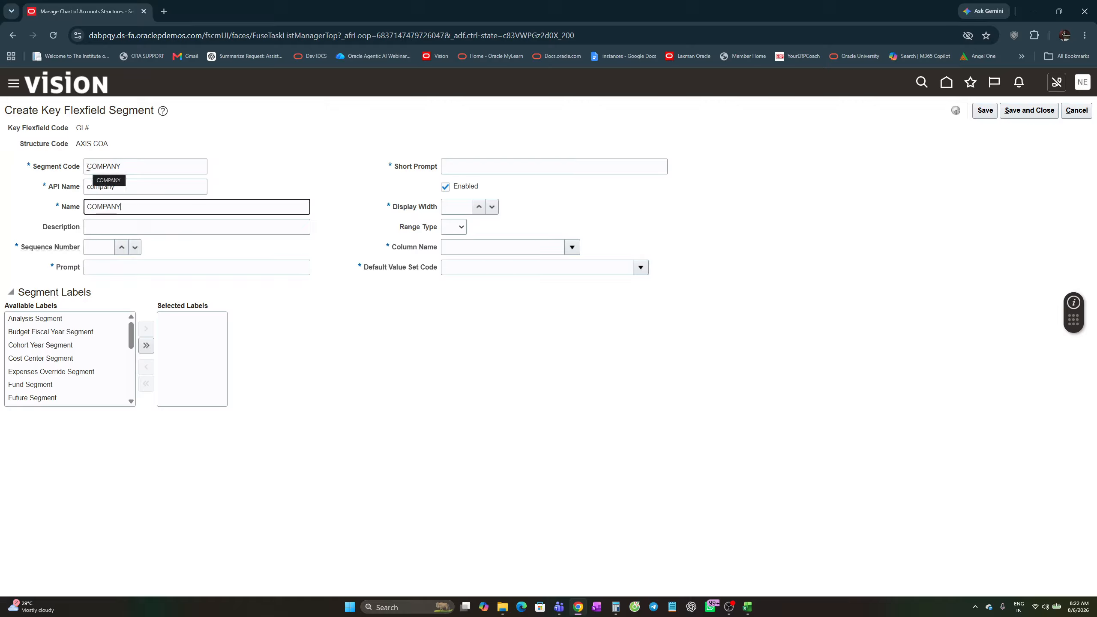
pyautogui.click(101, 226)
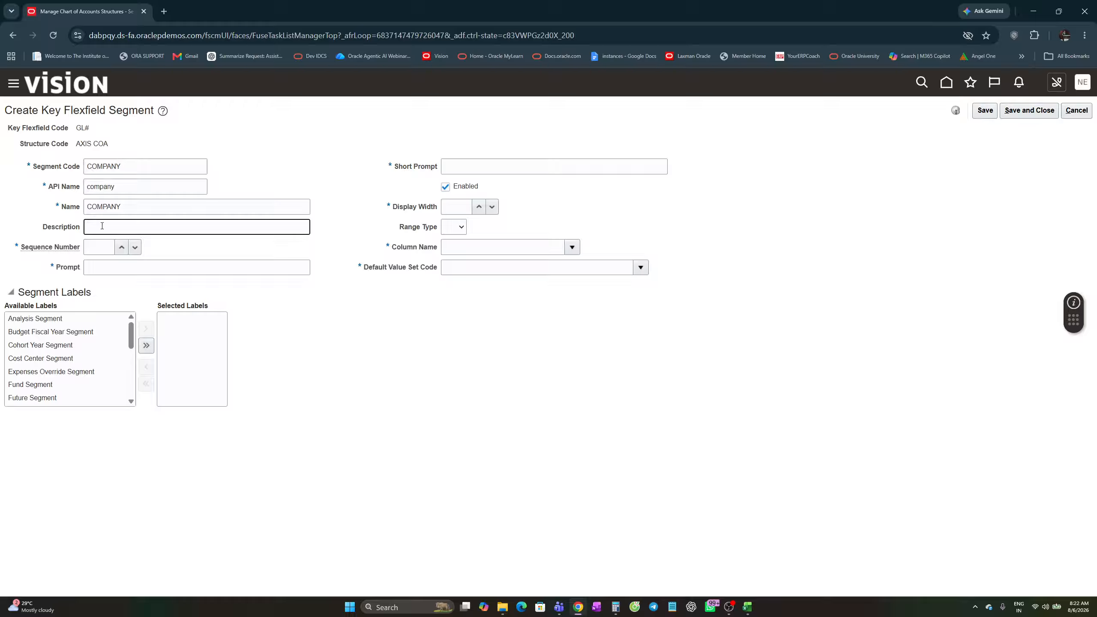
pyautogui.hotkey('ctrl', 'v')
# - Give the company segment sequence number 1, the prompt COMPANY and the short prompt CO
pyautogui.click(121, 248)
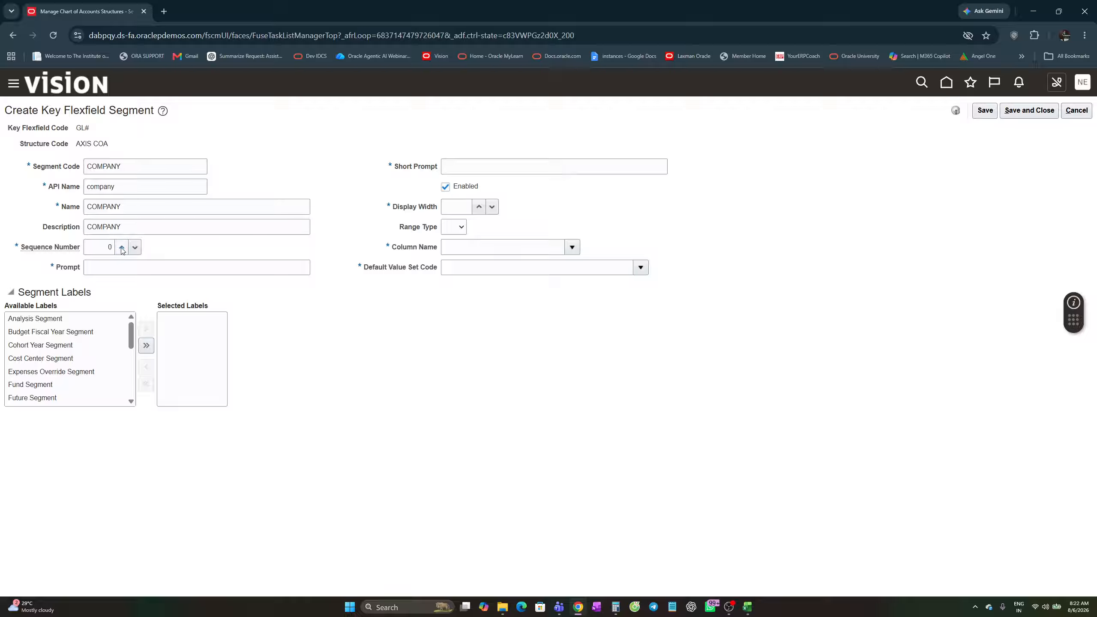
pyautogui.click(122, 249)
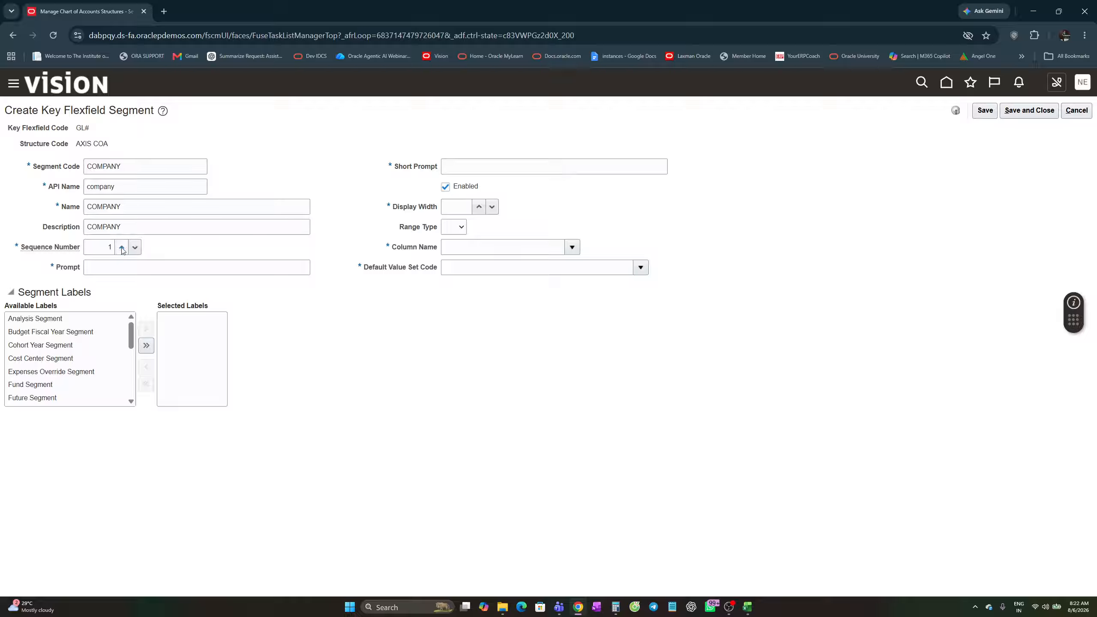
pyautogui.click(112, 269)
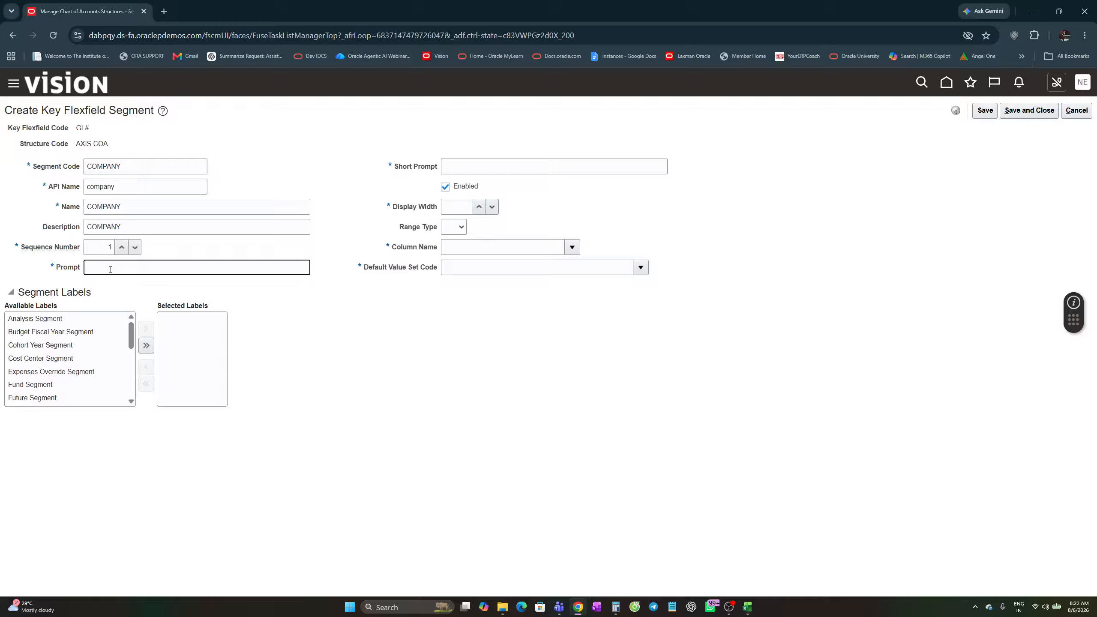
pyautogui.hotkey('ctrl', 'v')
pyautogui.click(495, 164)
pyautogui.write('CO')
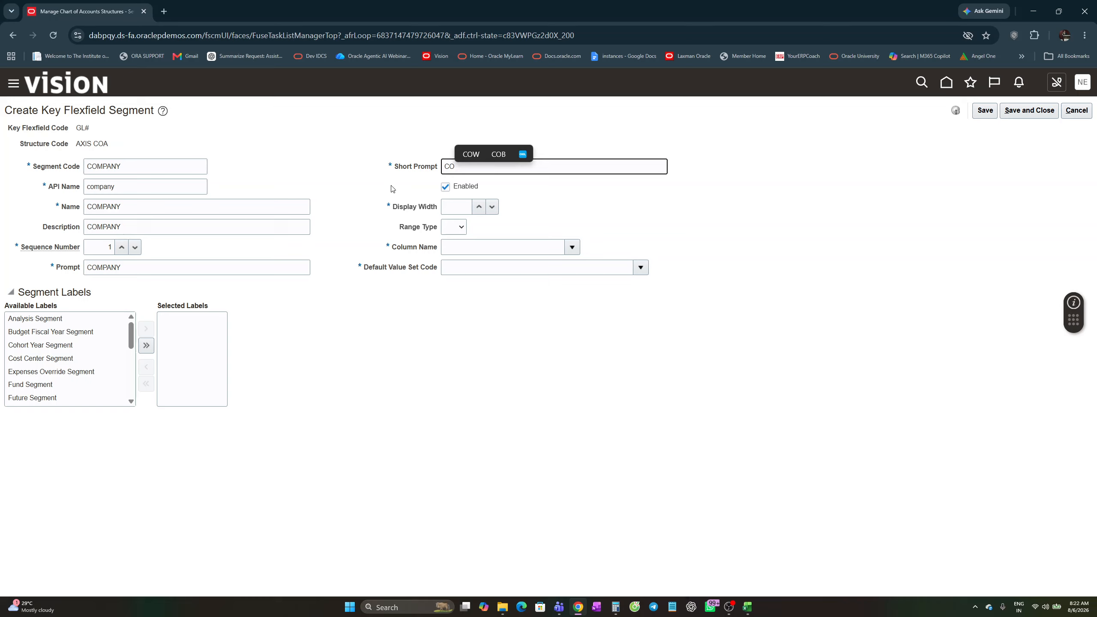
# - Set the company segment's display width to 15
pyautogui.click(460, 208)
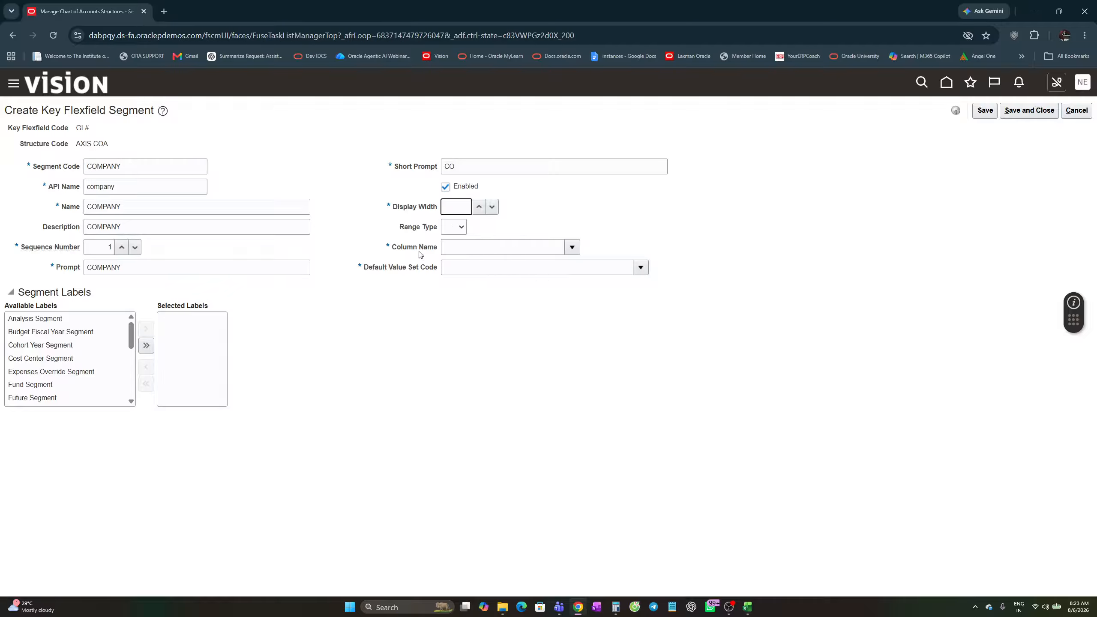
pyautogui.click(443, 247)
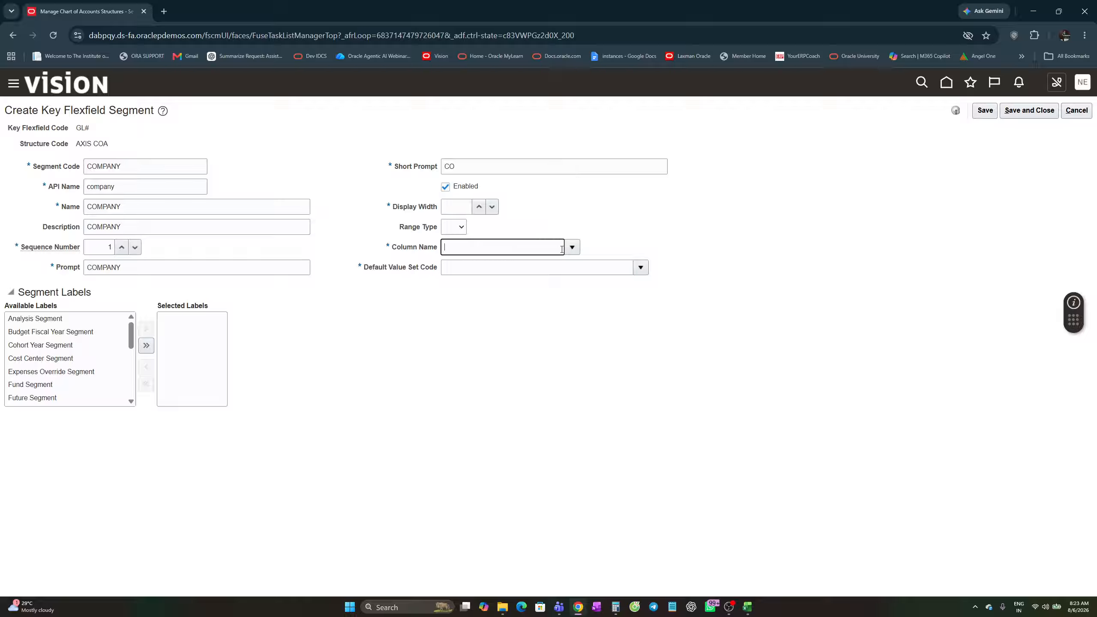
pyautogui.click(691, 218)
pyautogui.click(514, 166)
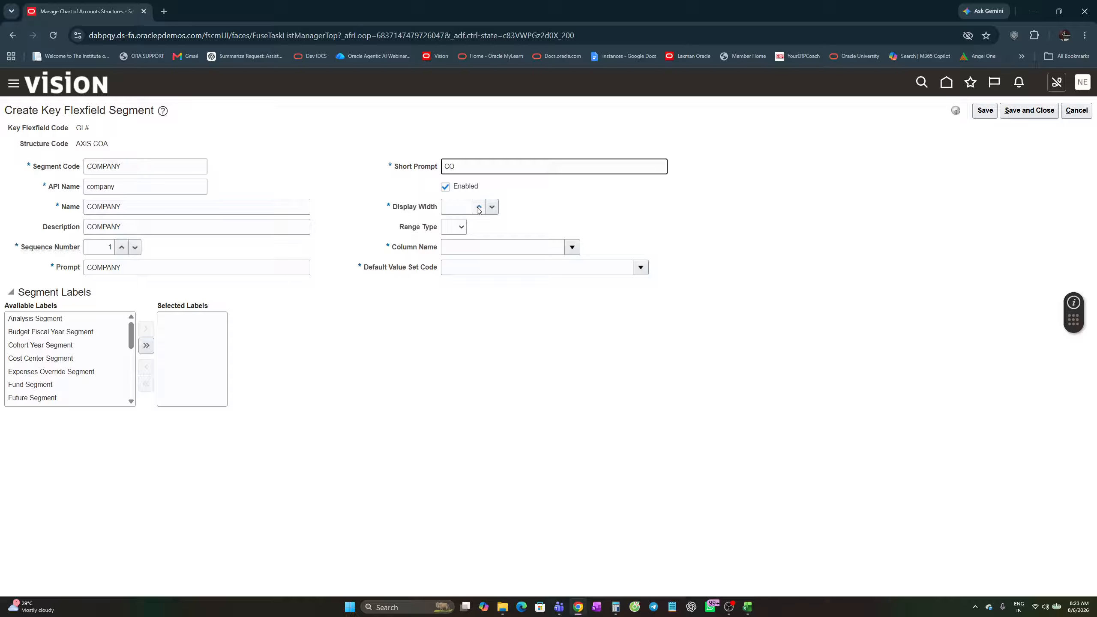
pyautogui.click(455, 208)
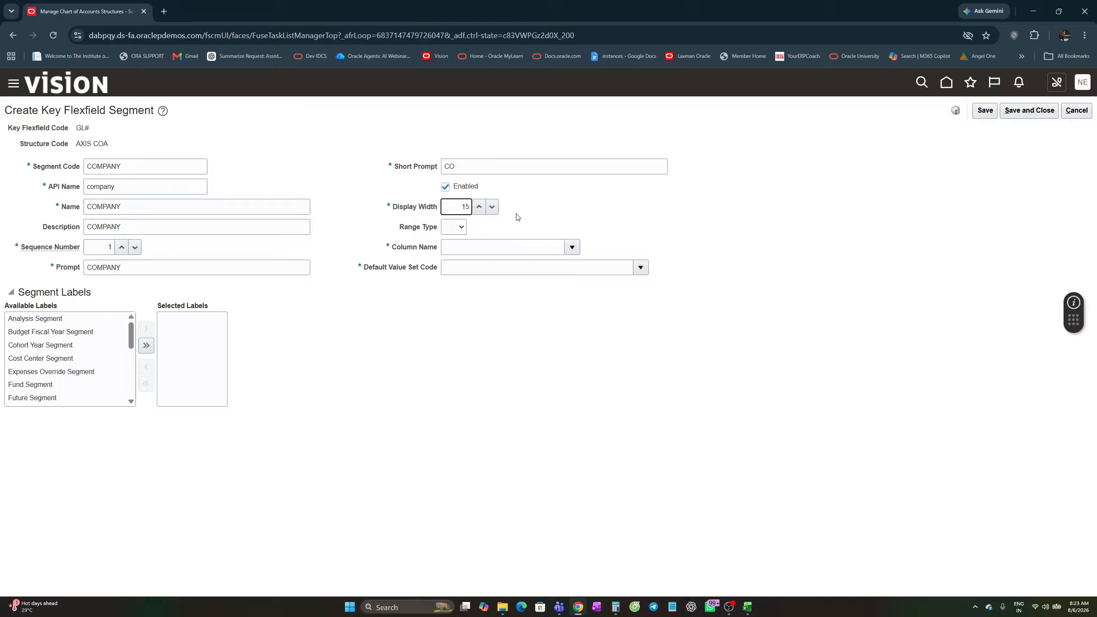
# - Leave the company segment's range type blank and set its column name to SEGMENT1
pyautogui.click(461, 230)
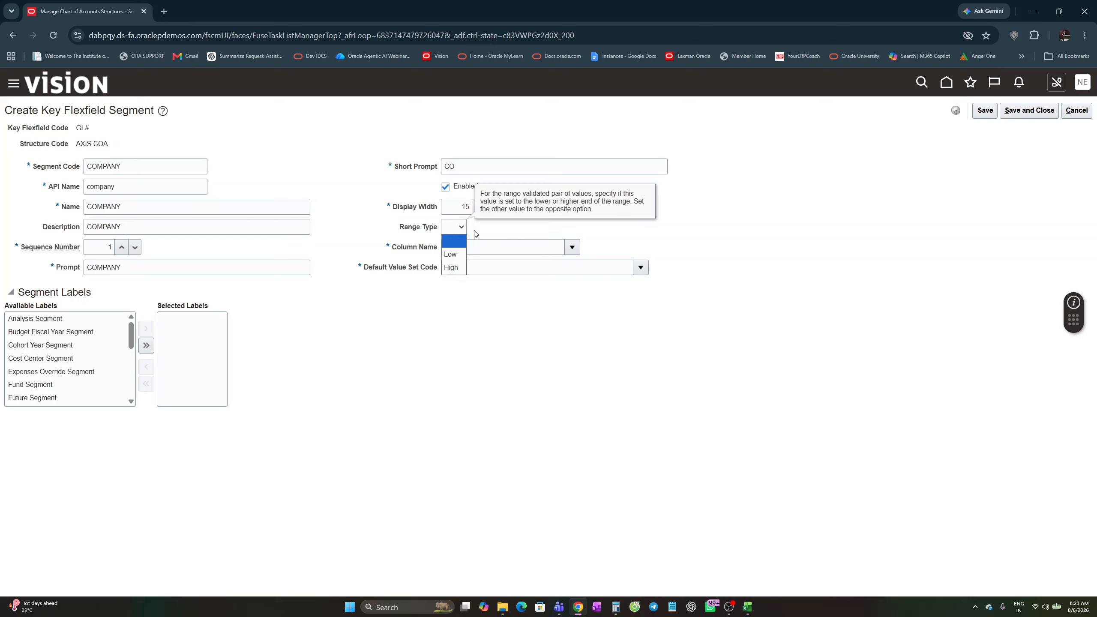
pyautogui.click(489, 235)
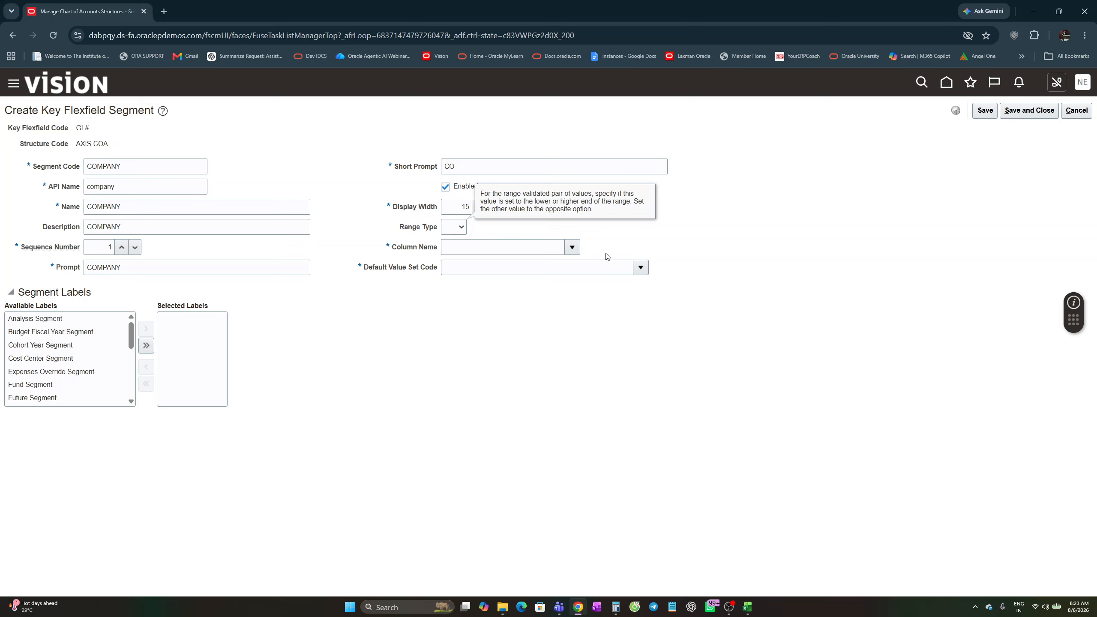
pyautogui.click(572, 246)
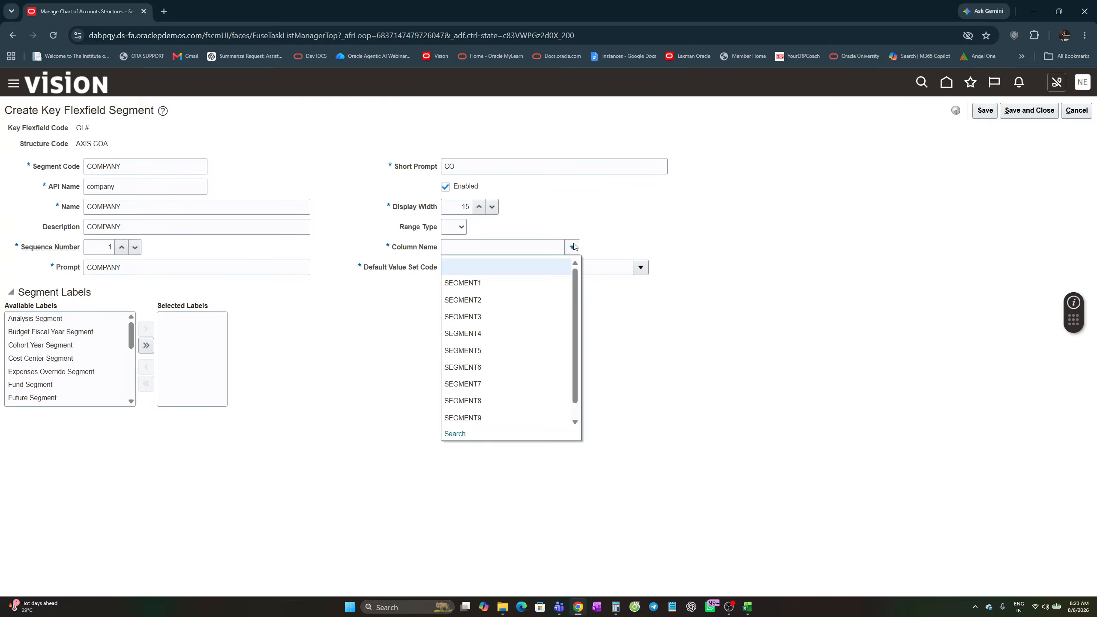
pyautogui.click(464, 283)
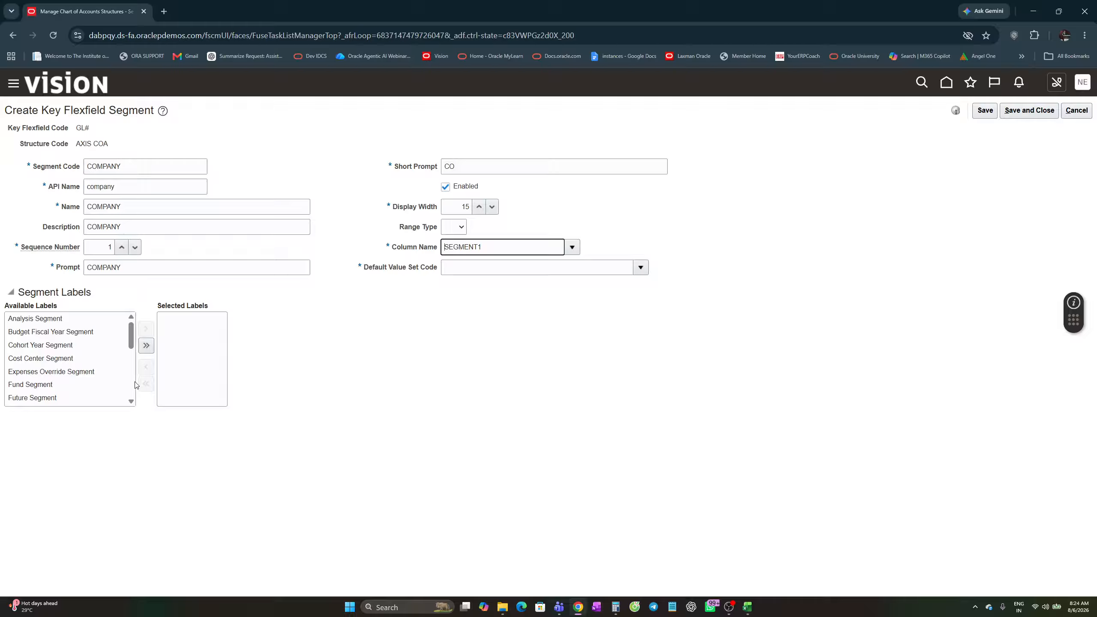
# - Assign the Primary Balancing Segment label to the company segment
pyautogui.click(131, 402)
pyautogui.click(131, 401)
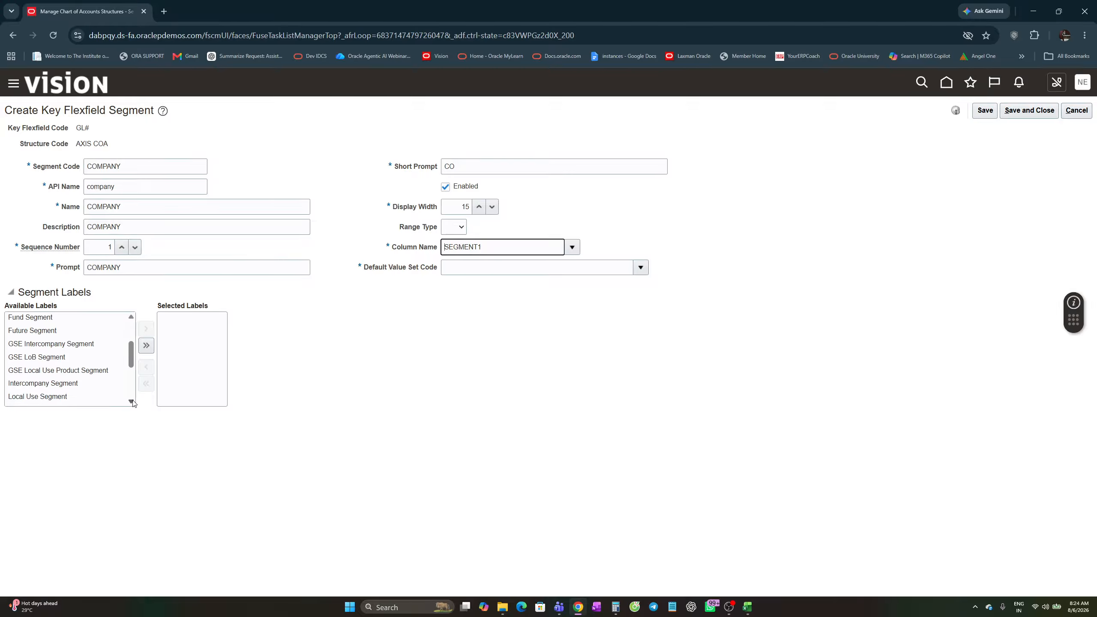
pyautogui.scroll(-1, 131, 401)
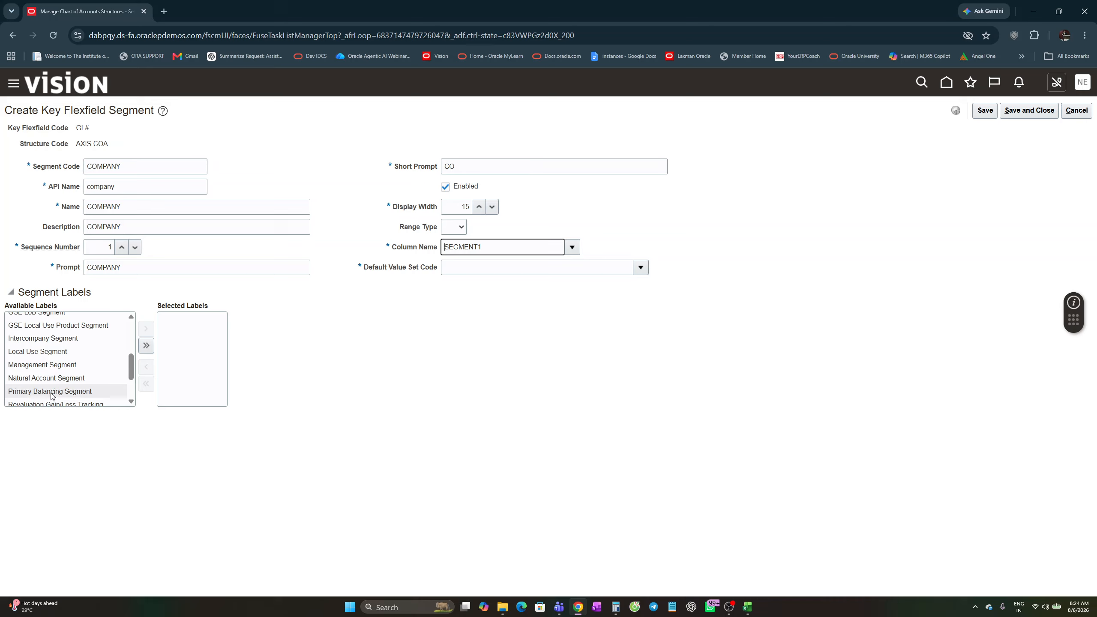
pyautogui.click(52, 393)
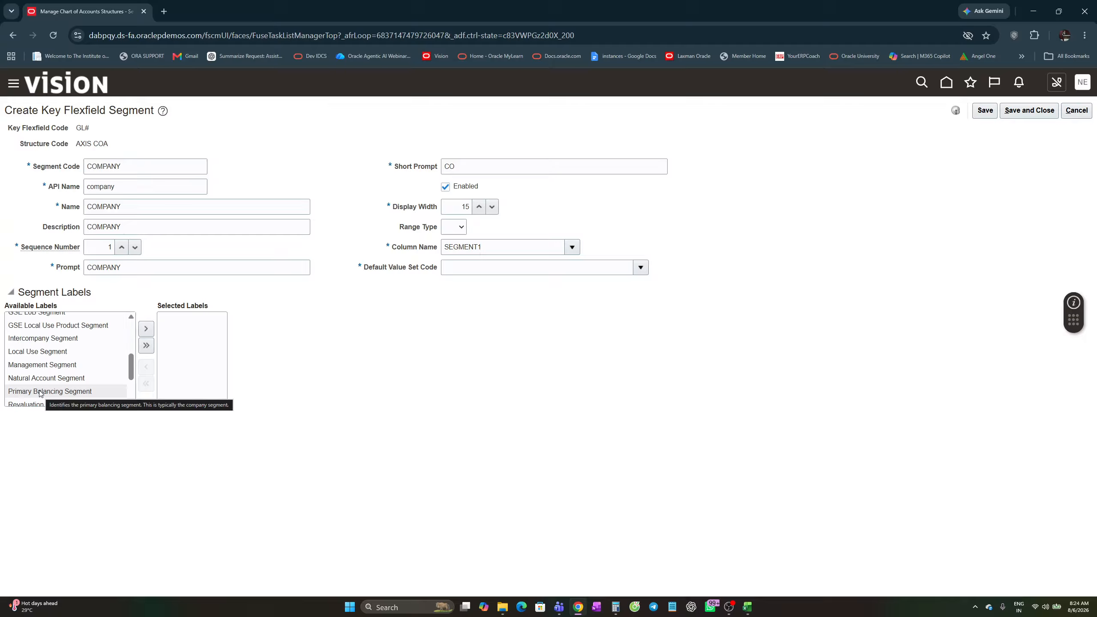
pyautogui.click(147, 328)
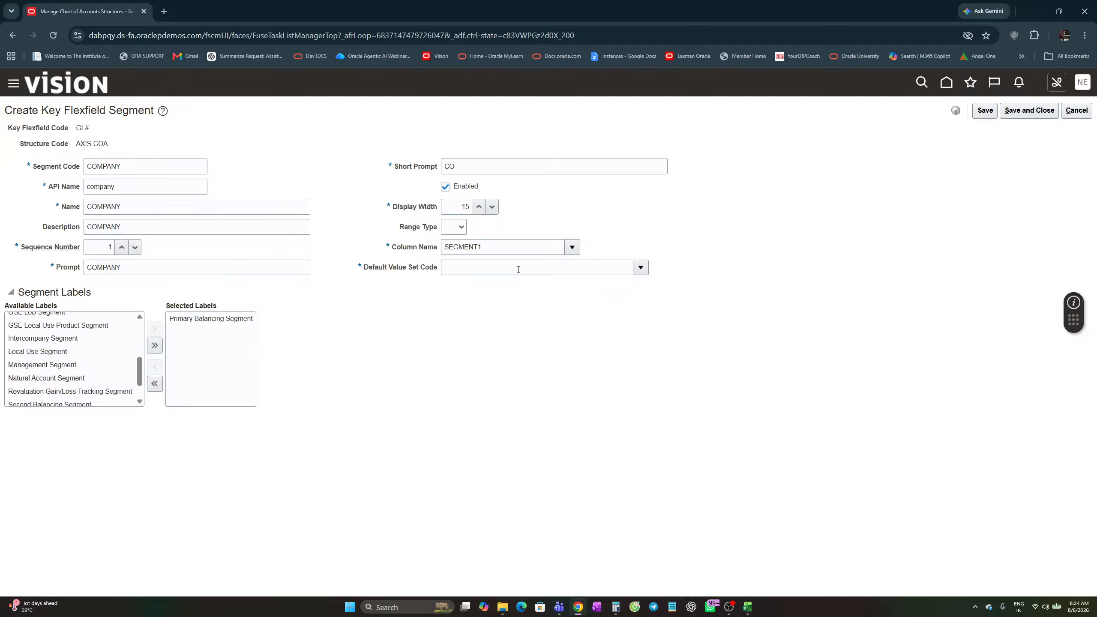
# - Find and assign AXIS COMPANY VALUE SET as the company segment's default value set, and save and close the segment
pyautogui.click(641, 268)
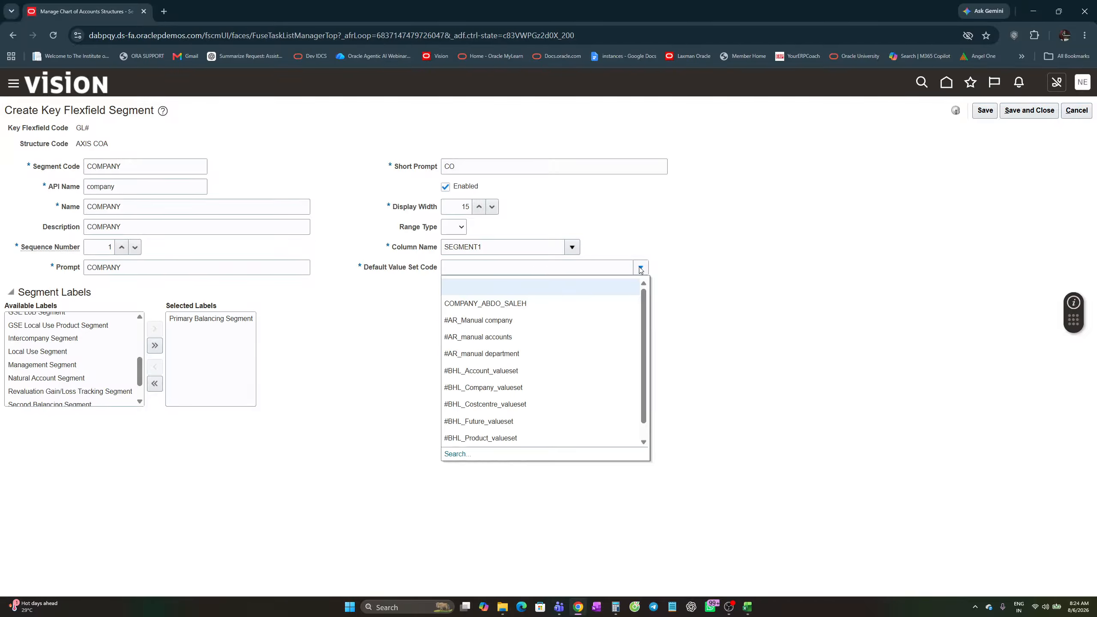
pyautogui.click(461, 454)
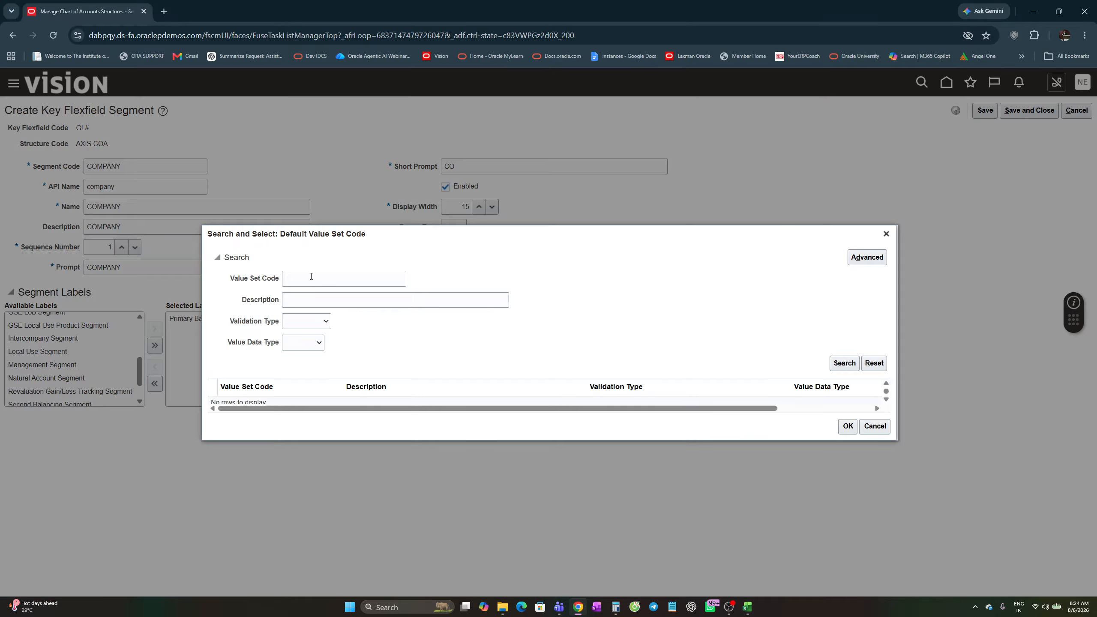
pyautogui.click(310, 278)
pyautogui.write('a')
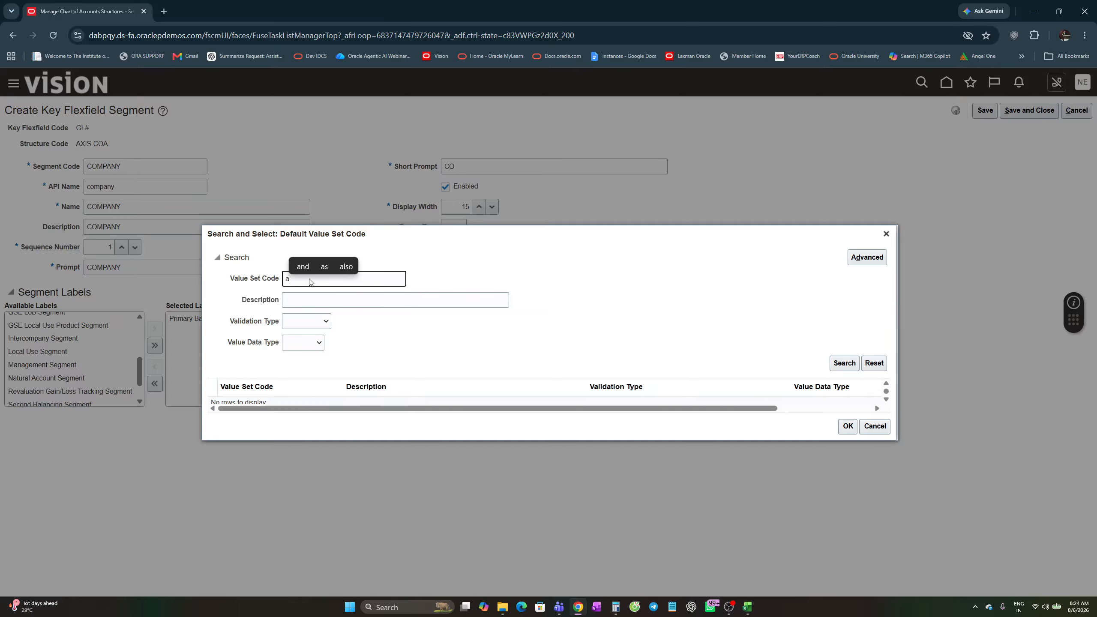
pyautogui.write('XIS')
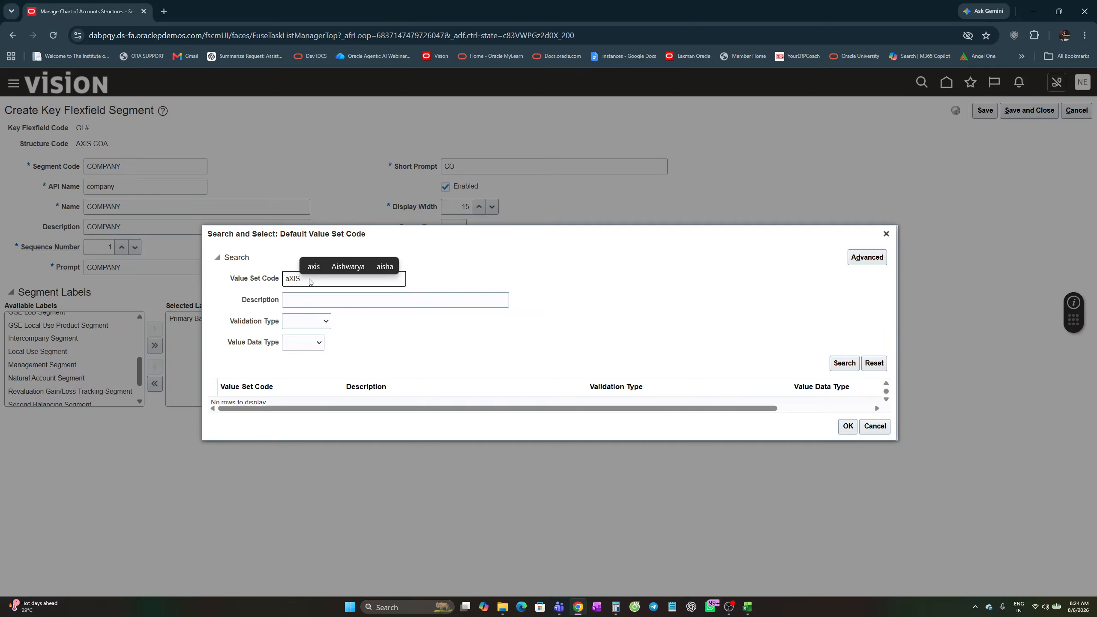
pyautogui.click(842, 363)
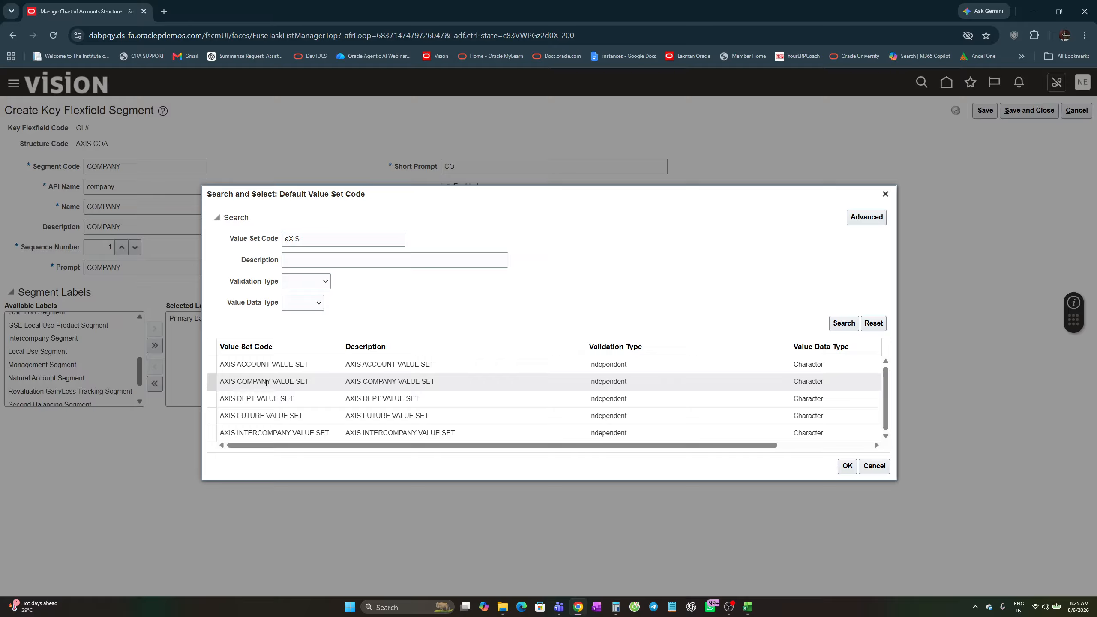
pyautogui.click(266, 382)
pyautogui.click(847, 467)
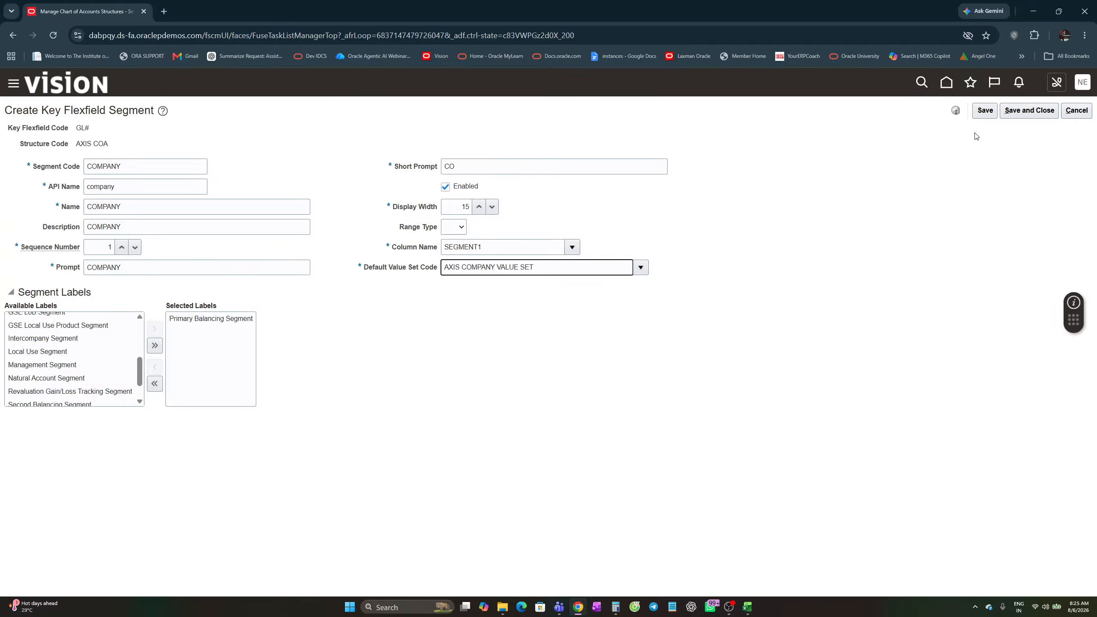
pyautogui.click(1017, 109)
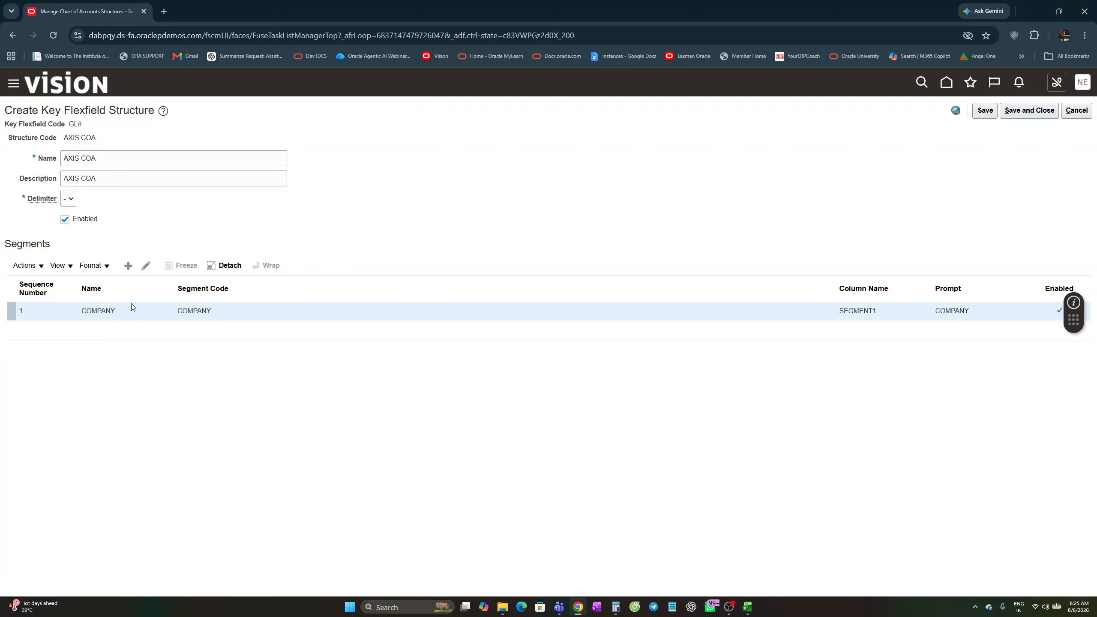
# - Add another segment to the AXIS COA structure with ACCOUNT as its segment code, name and description
pyautogui.click(128, 268)
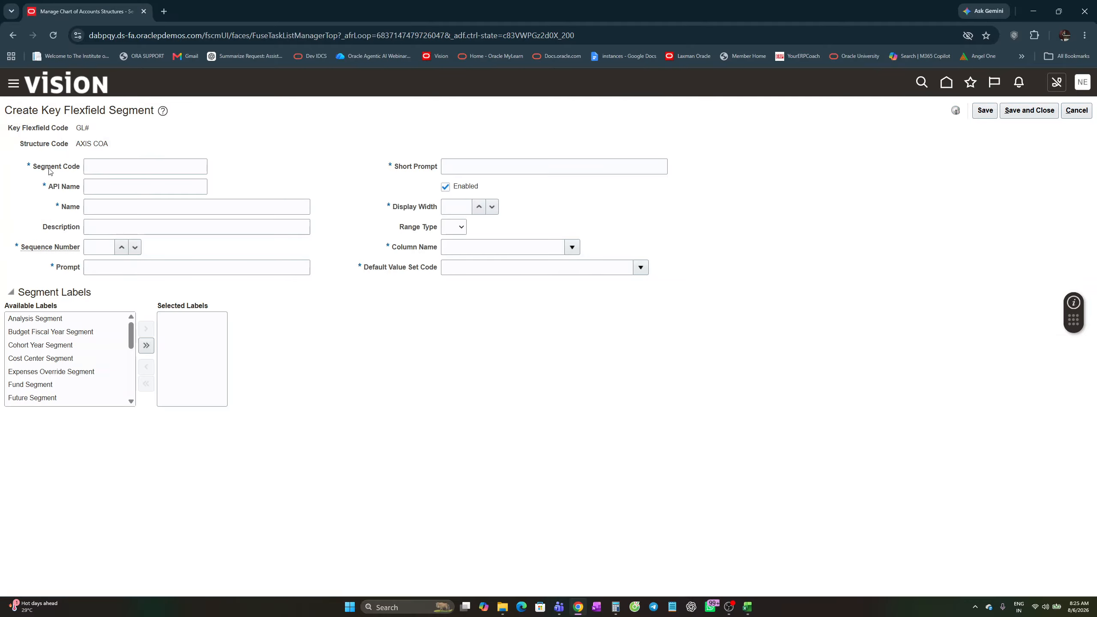
pyautogui.click(98, 164)
pyautogui.write('ACCOUNT')
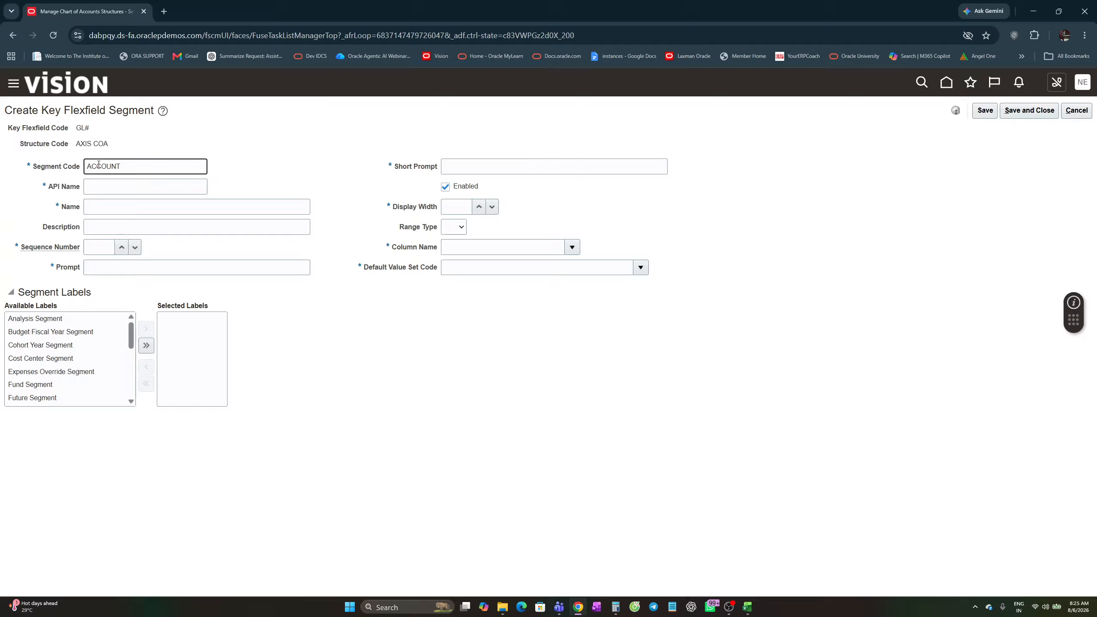
pyautogui.hotkey('shift', 'Left')
pyautogui.hotkey('shift', 'Left')
pyautogui.hotkey('shift', 'Left')
pyautogui.hotkey('shift', 'Left')
pyautogui.hotkey('shift', 'Left')
pyautogui.hotkey('shift', 'Left')
pyautogui.hotkey('shift', 'Left')
pyautogui.hotkey('ctrl', 'c')
pyautogui.click(95, 213)
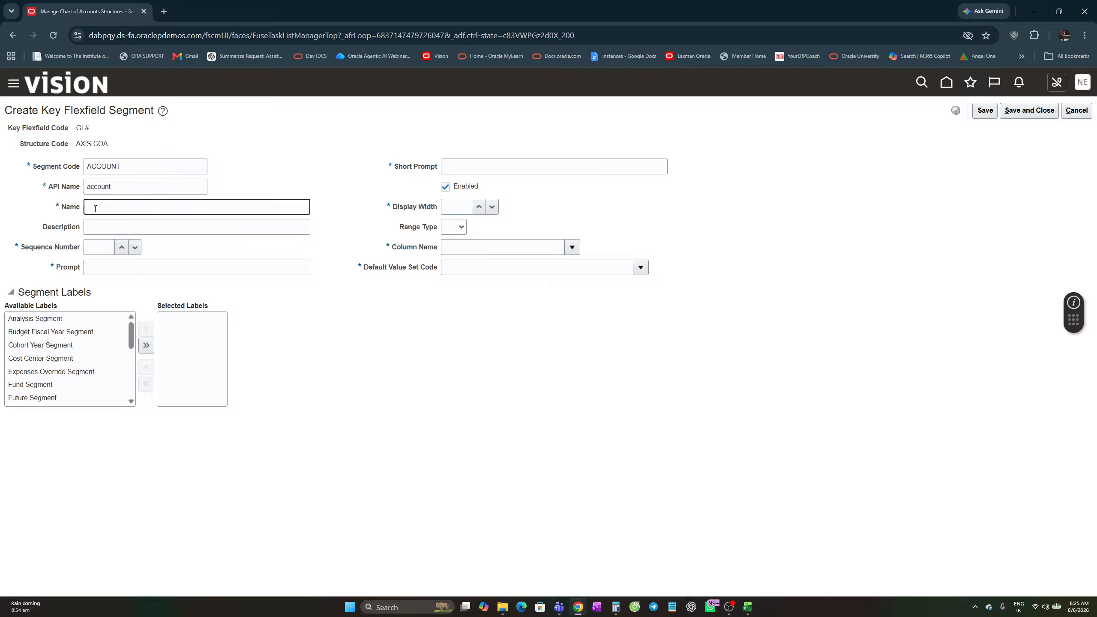
pyautogui.hotkey('ctrl', 'v')
pyautogui.click(94, 225)
pyautogui.hotkey('ctrl', 'v')
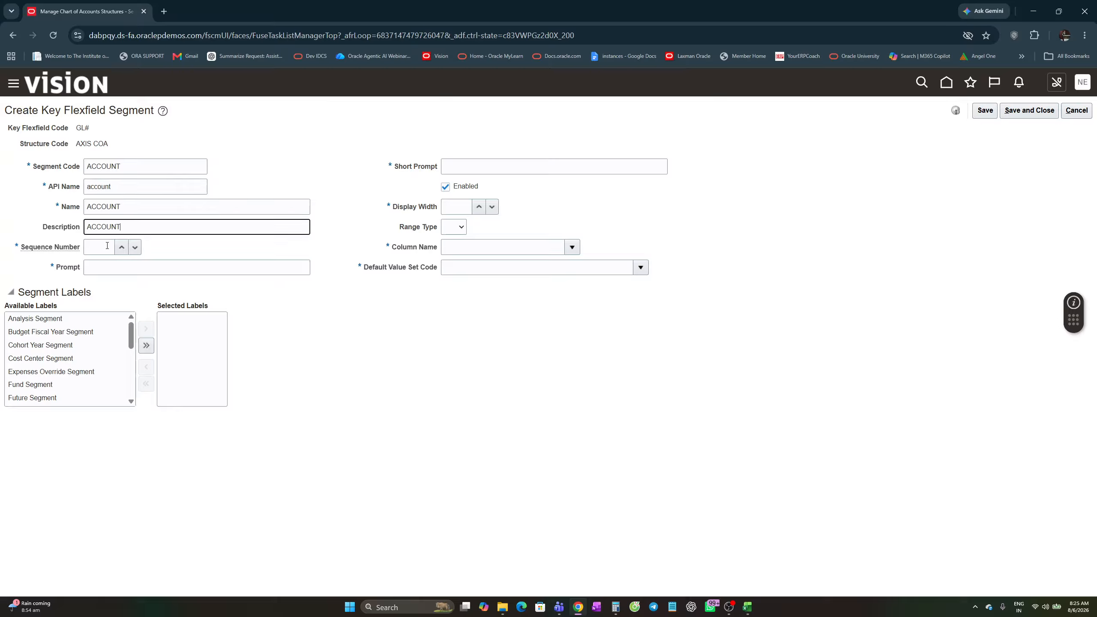
# - Give the account segment sequence number 2, with ACCOUNT as both its prompt and short prompt
pyautogui.click(109, 246)
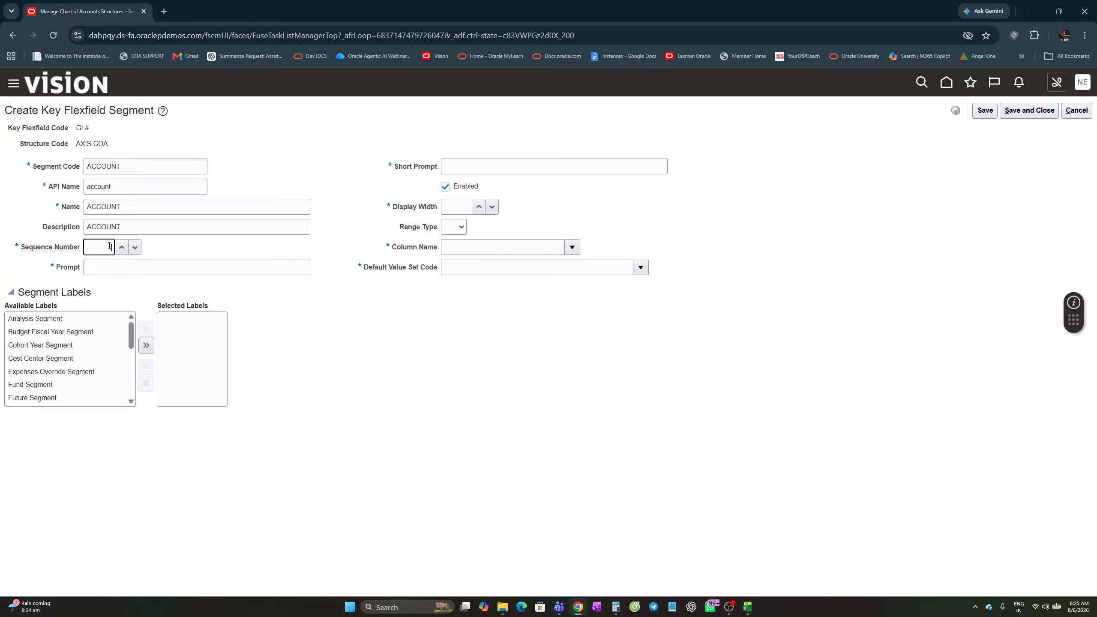
pyautogui.click(103, 270)
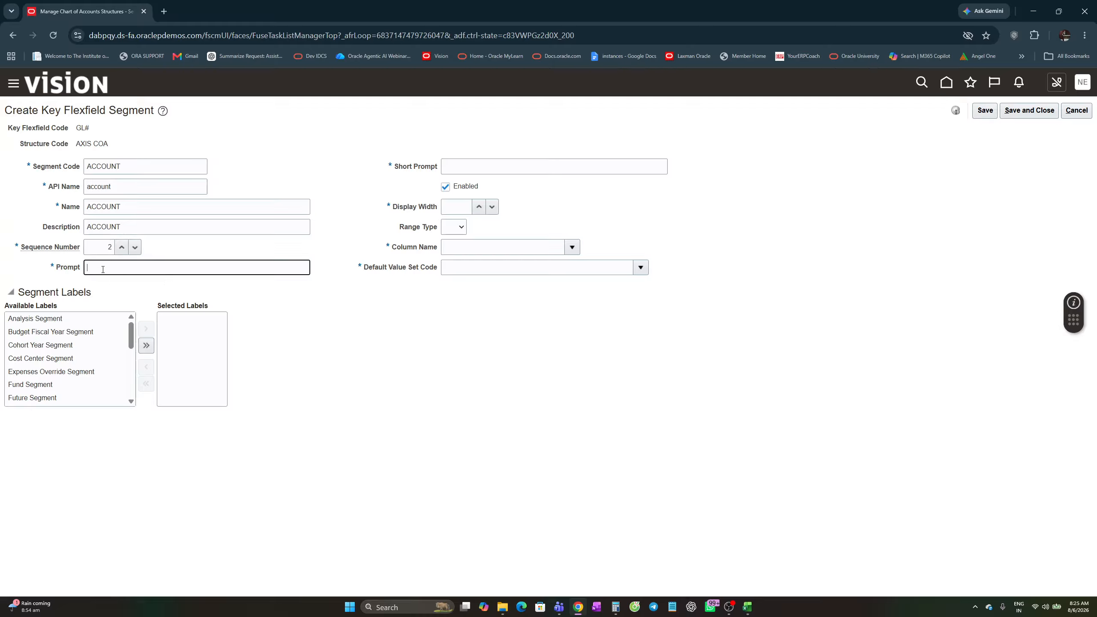
pyautogui.hotkey('ctrl', 'v')
pyautogui.click(459, 168)
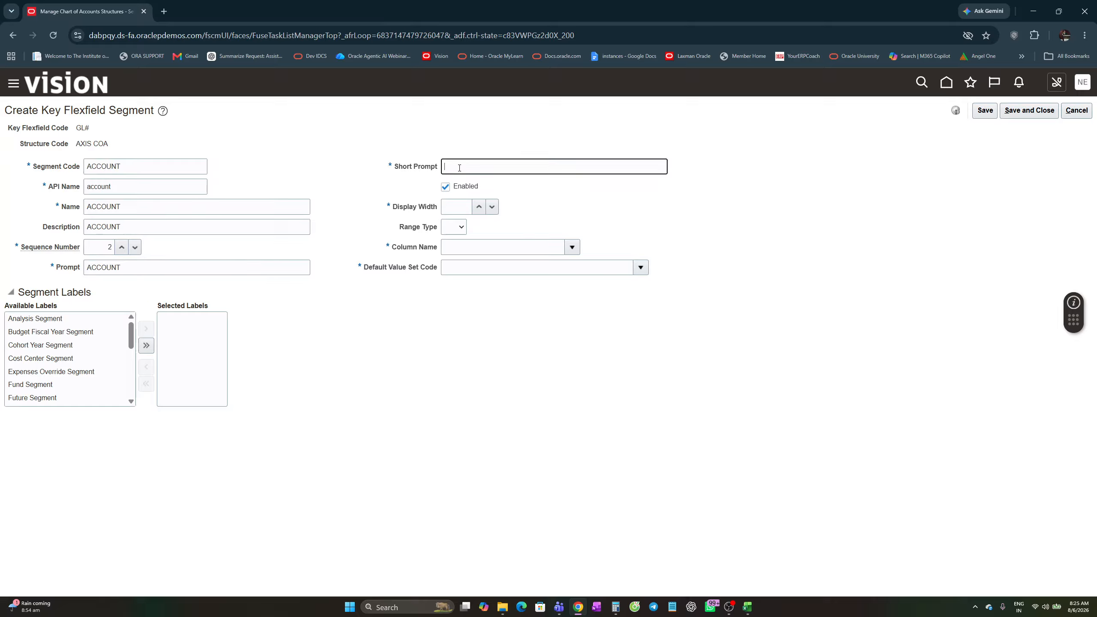
pyautogui.hotkey('ctrl', 'v')
# - Set the account segment's display width to 15 and its column name to SEGMENT2
pyautogui.click(458, 210)
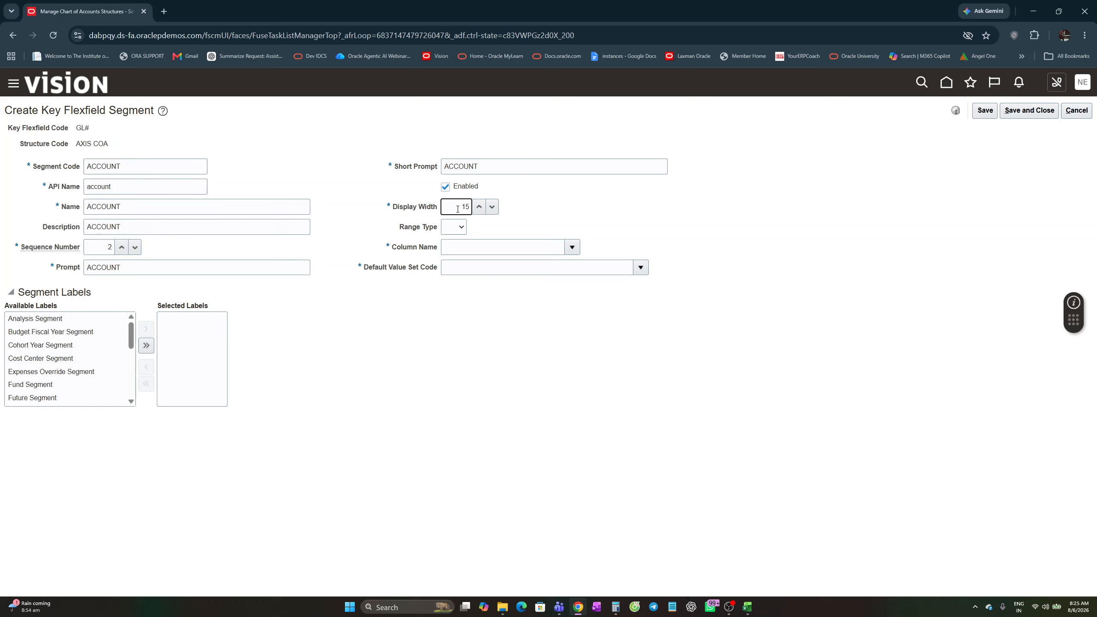
pyautogui.click(573, 248)
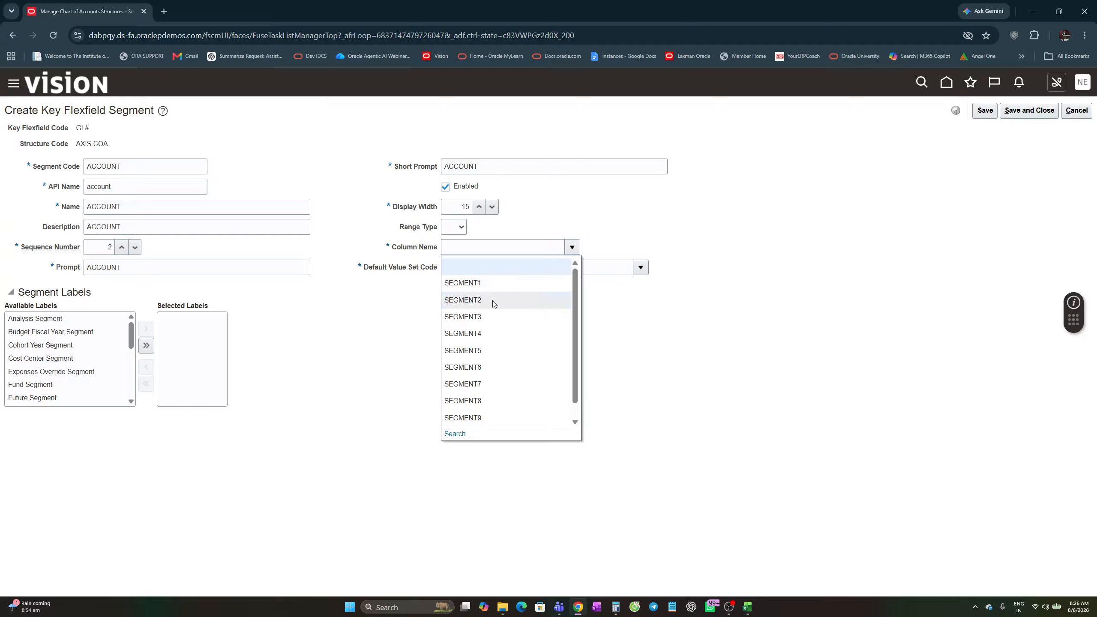
pyautogui.click(478, 301)
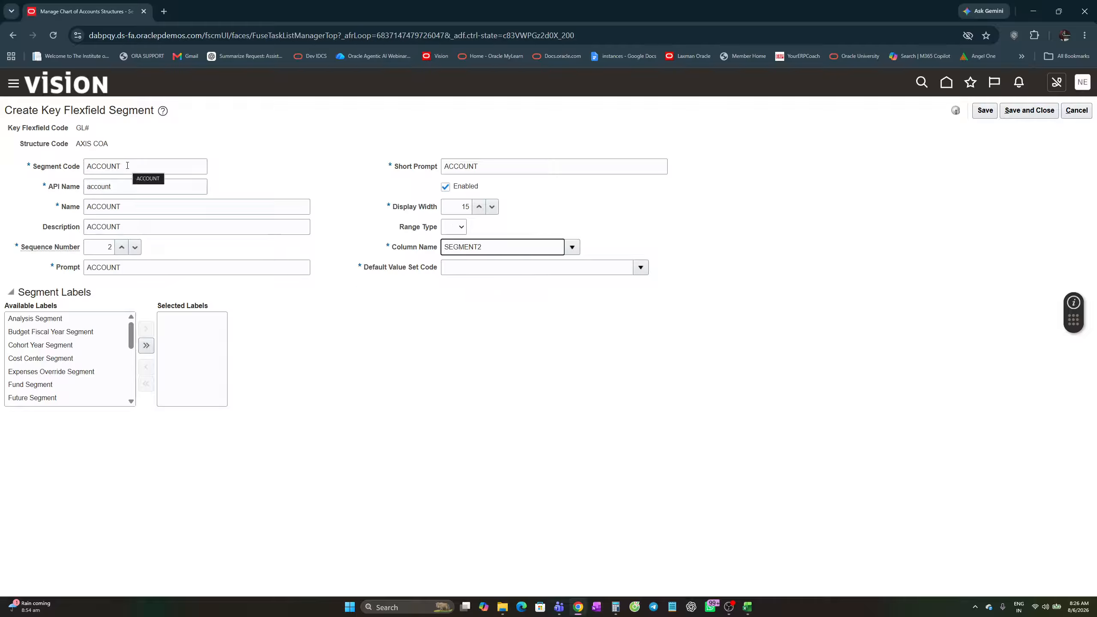
# - Clear the account segment's code and re-enter it as ACCOUNT
pyautogui.moveTo(127, 165); pyautogui.dragTo(86, 175)
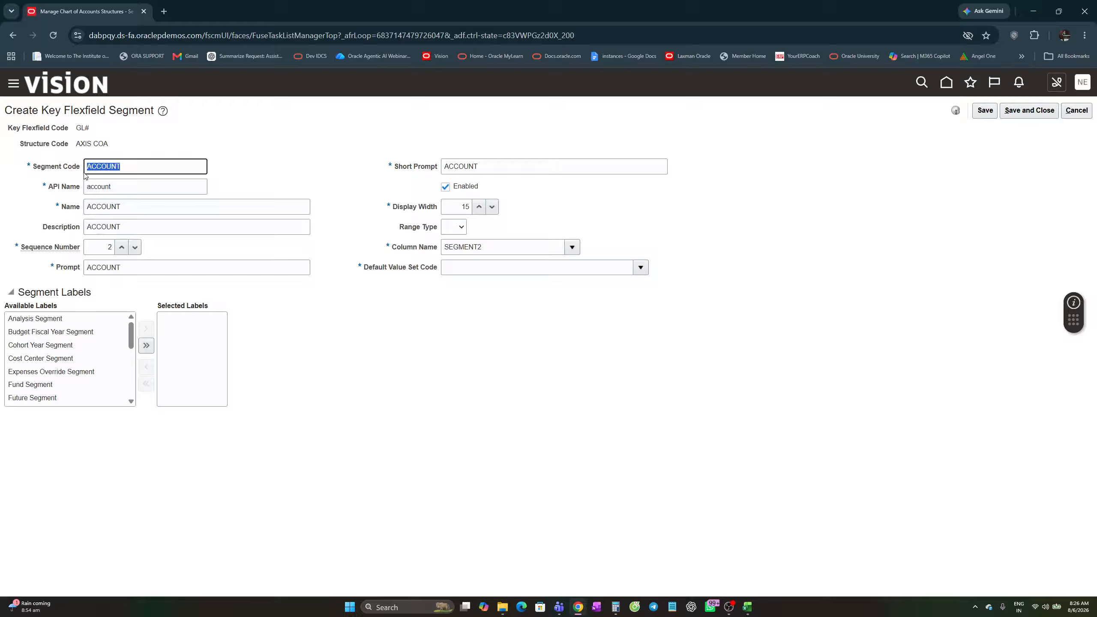
pyautogui.press('BackSpace')
pyautogui.write('a')
pyautogui.press('BackSpace')
pyautogui.write('ACCOUNT')
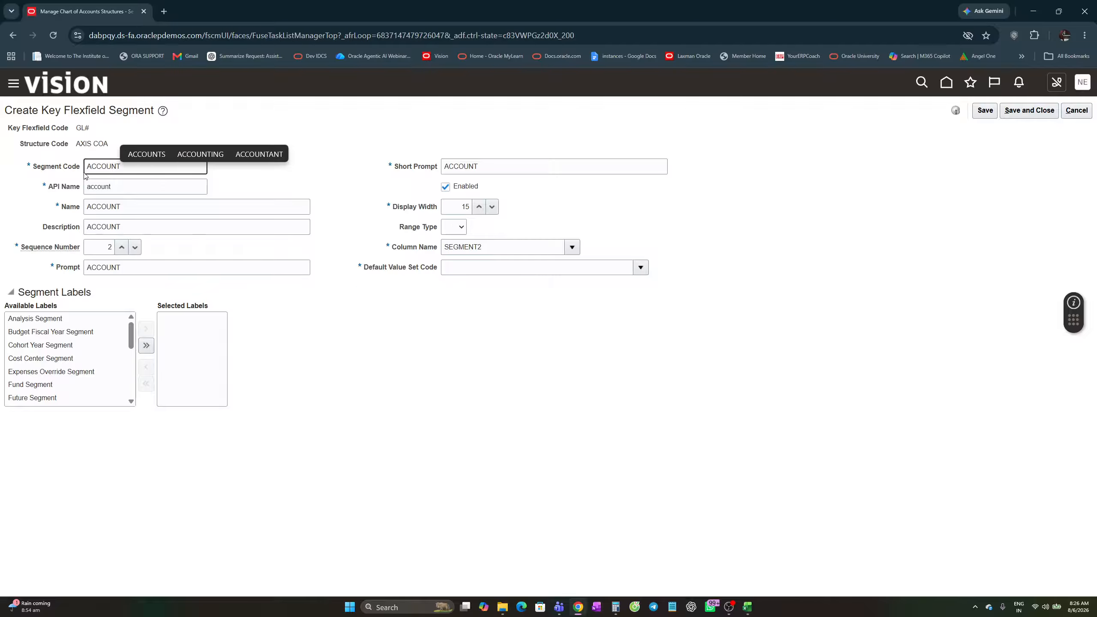
pyautogui.click(366, 374)
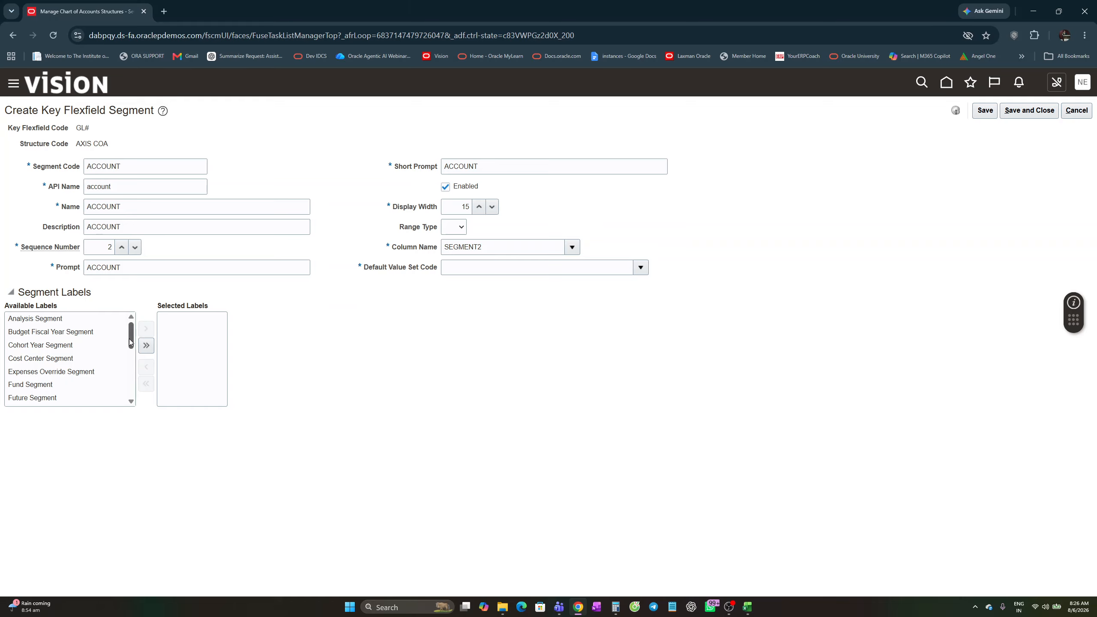
# - Check the segment label mapping in the Excel workbook, return to Oracle Fusion and assign the Natural Account Segment label to the account segment
pyautogui.click(131, 402)
pyautogui.scroll(-5, 131, 401)
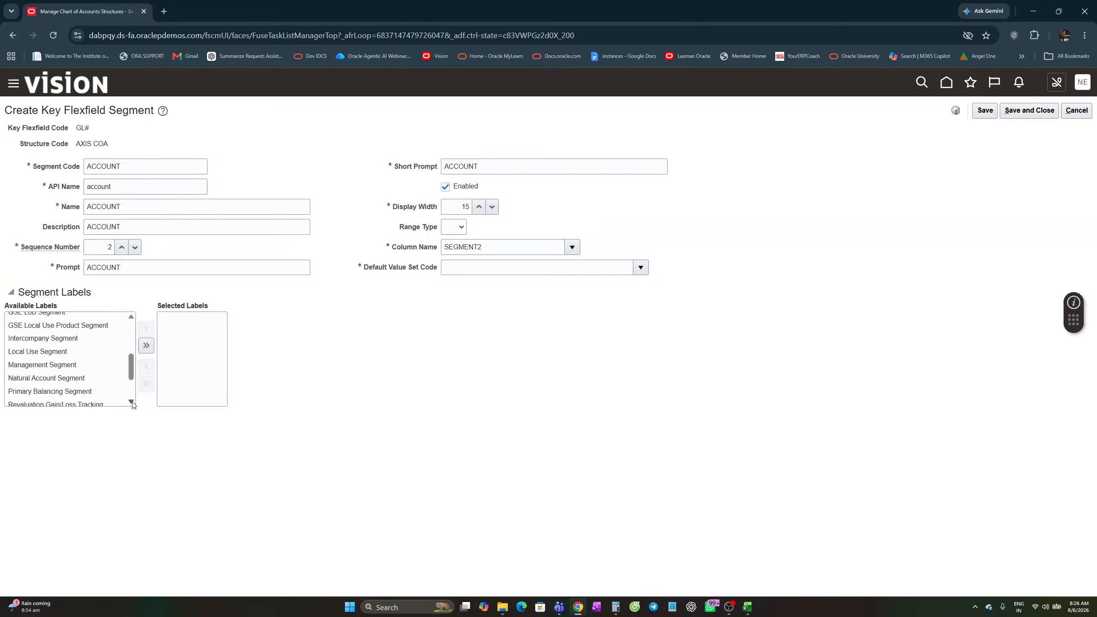
pyautogui.hotkey('alt', 'Tab')
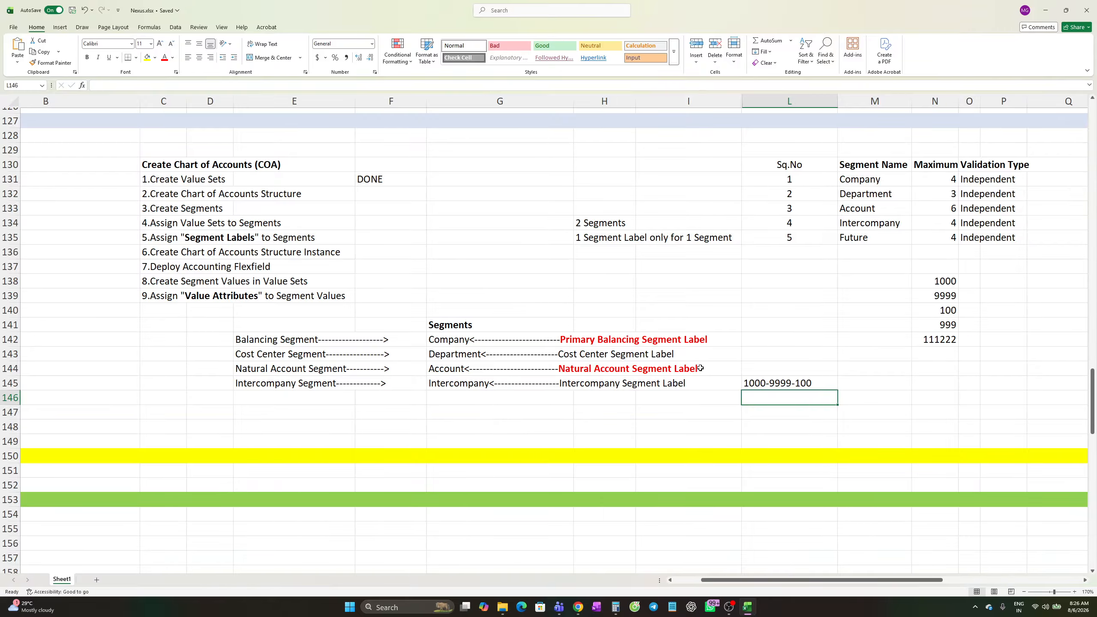
pyautogui.hotkey('alt', 'Tab')
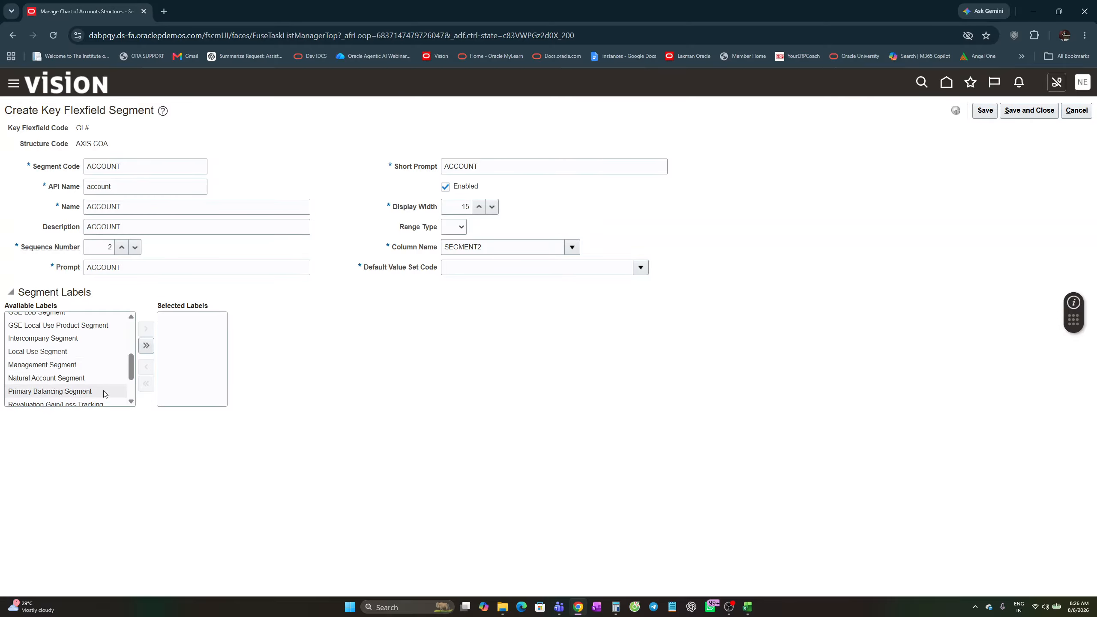
pyautogui.click(64, 378)
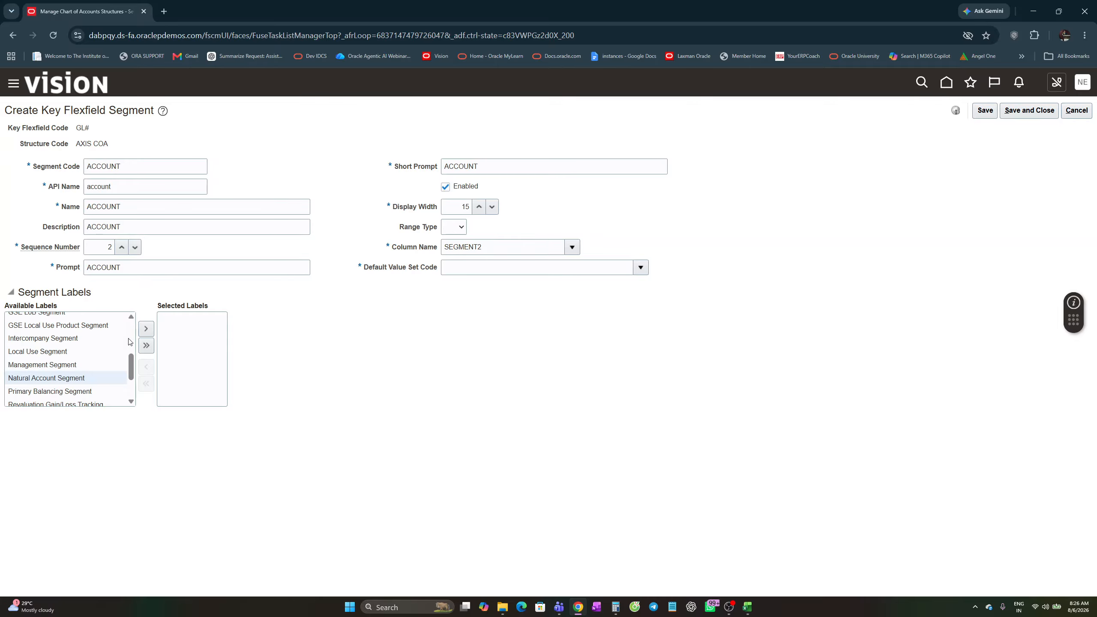
pyautogui.click(147, 329)
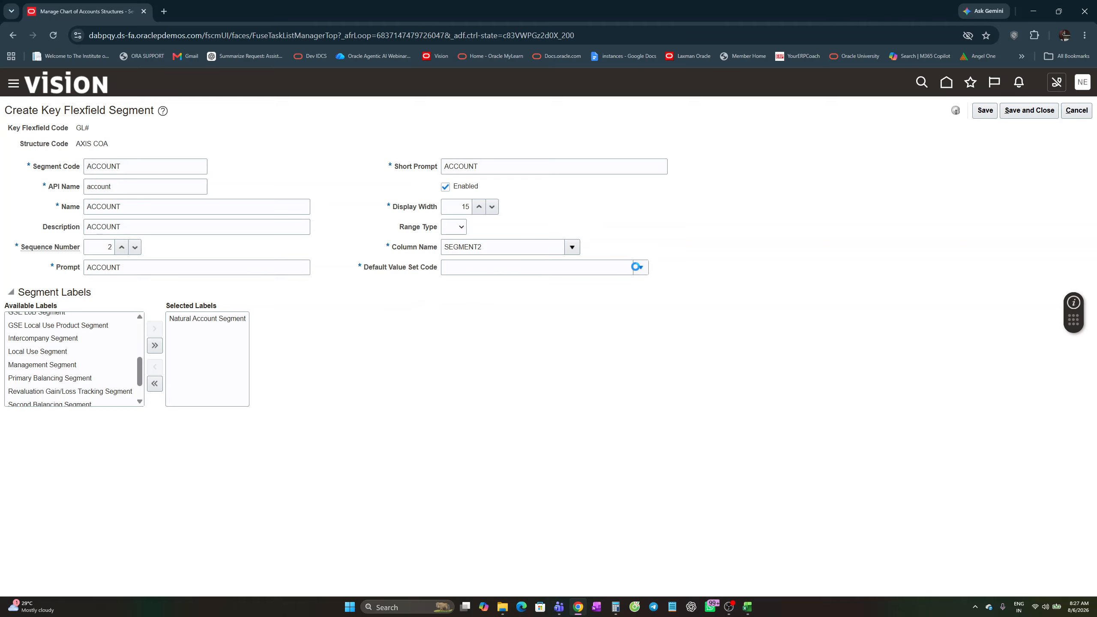
# - Search the value sets for AXIS, assign AXIS ACCOUNT VALUE SET as the account segment's default value set, and save and close the segment
pyautogui.click(640, 267)
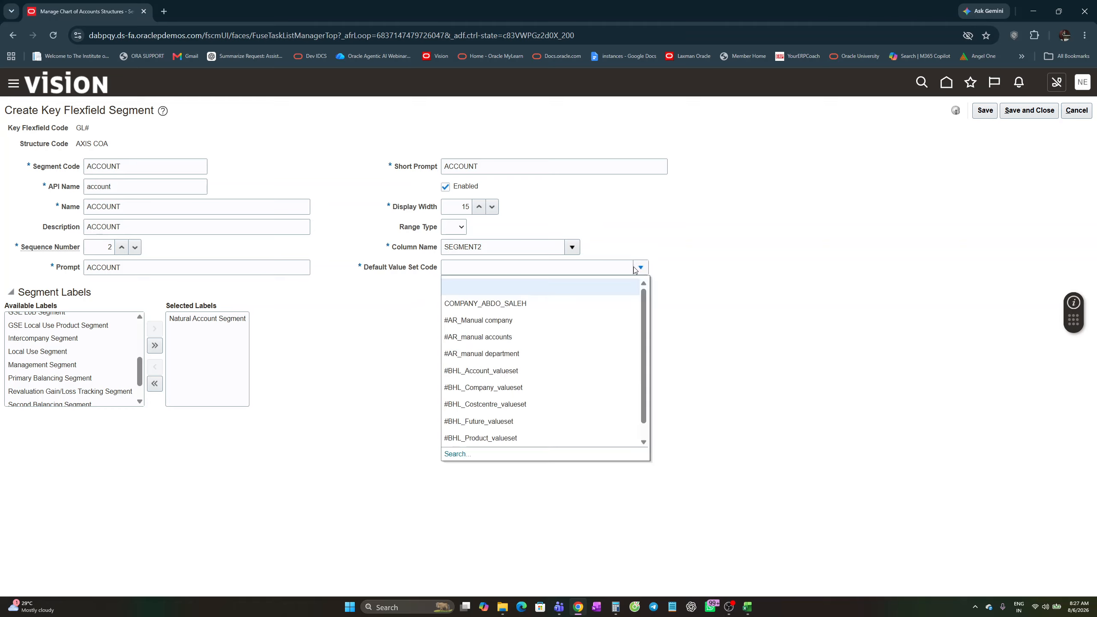
pyautogui.click(458, 454)
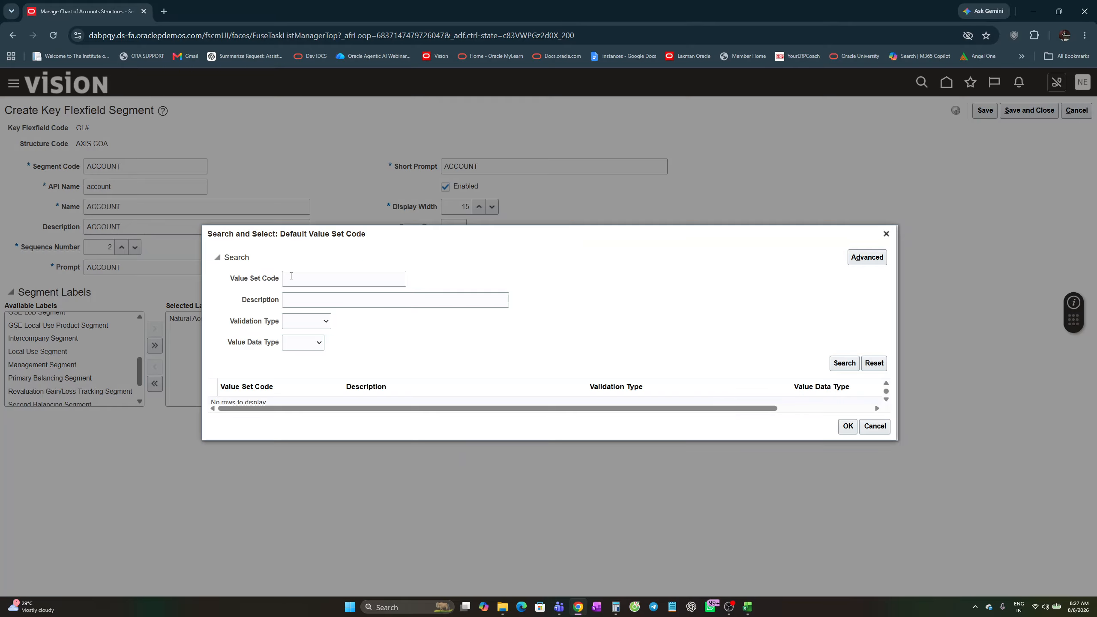
pyautogui.click(293, 276)
pyautogui.write('AXIS')
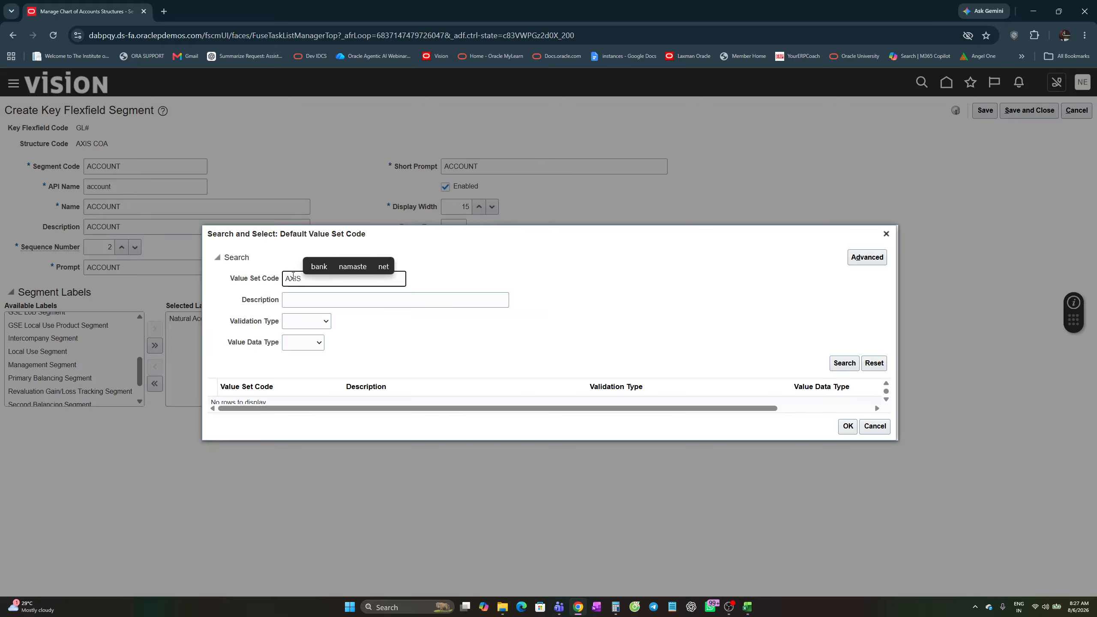
pyautogui.press('Return')
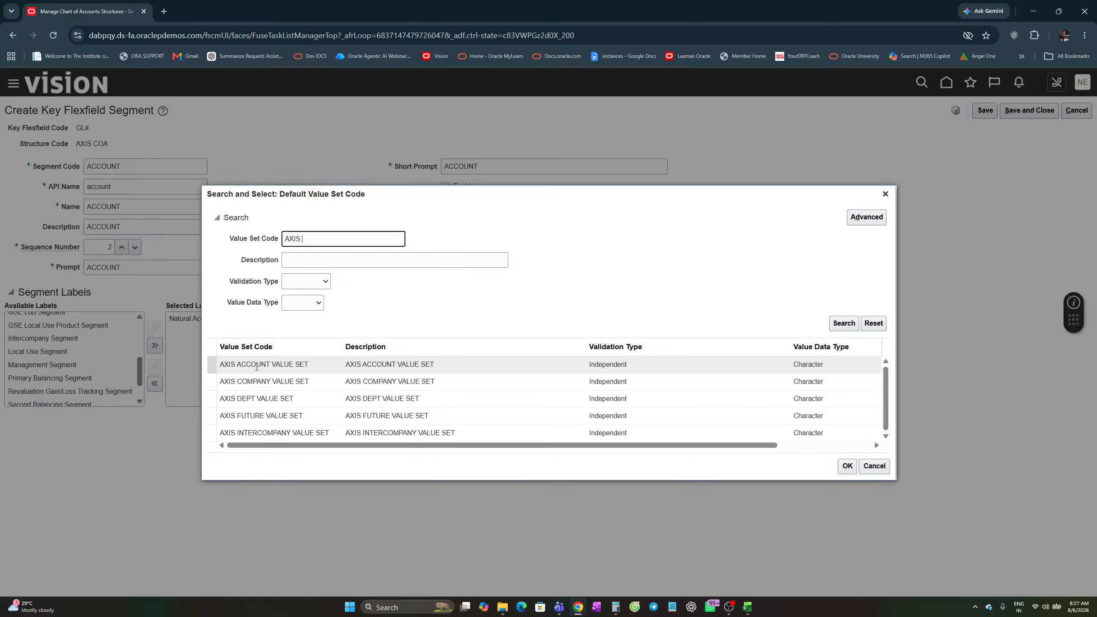
pyautogui.click(259, 365)
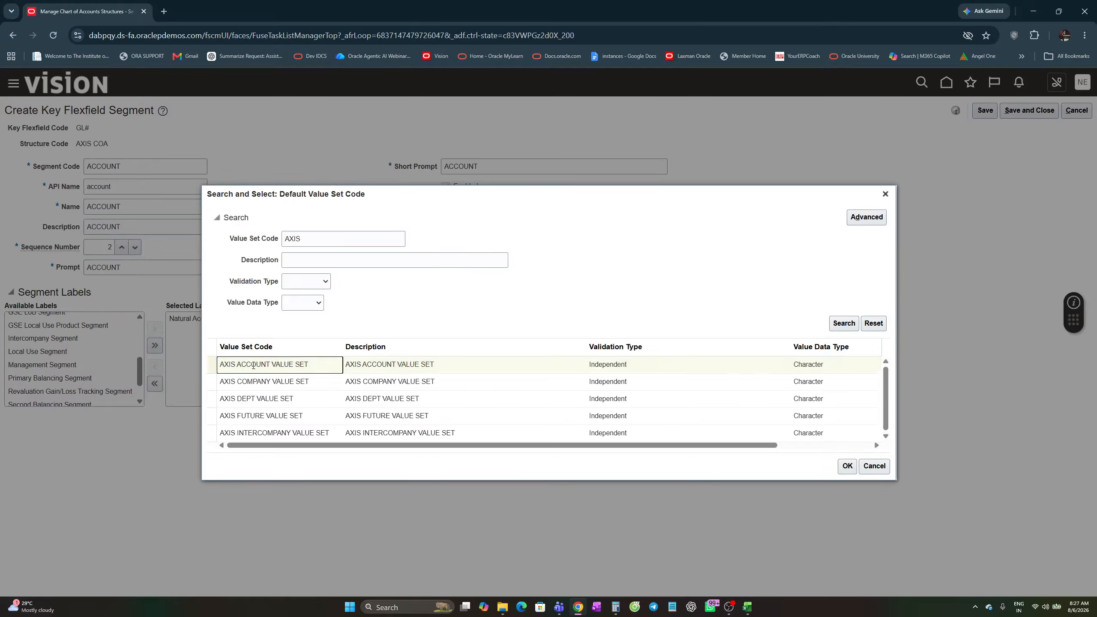
pyautogui.click(847, 468)
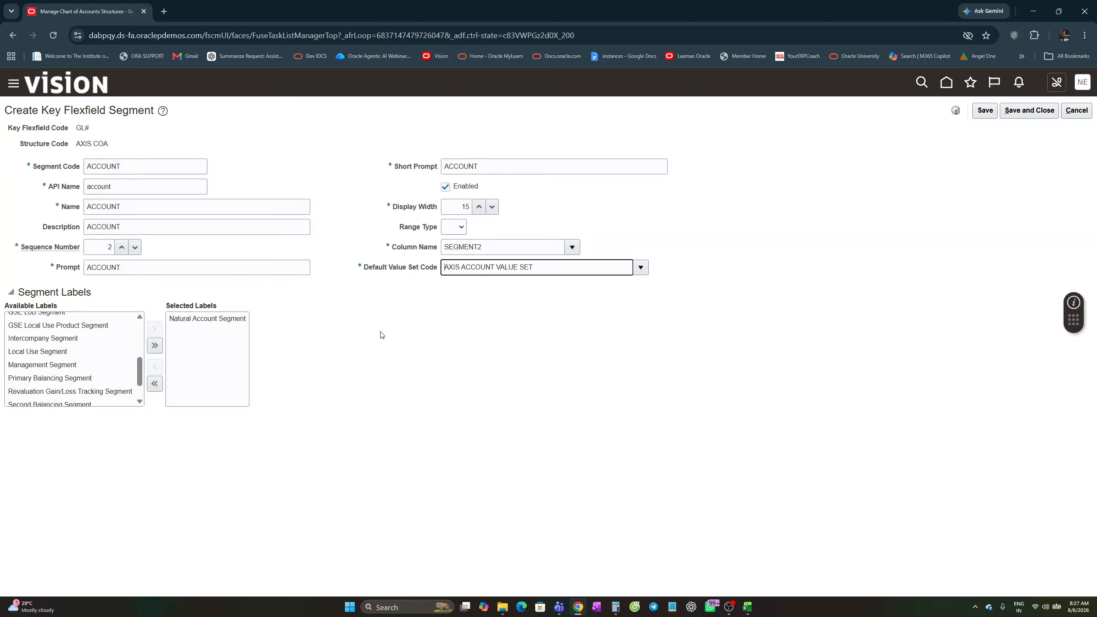
pyautogui.click(1038, 111)
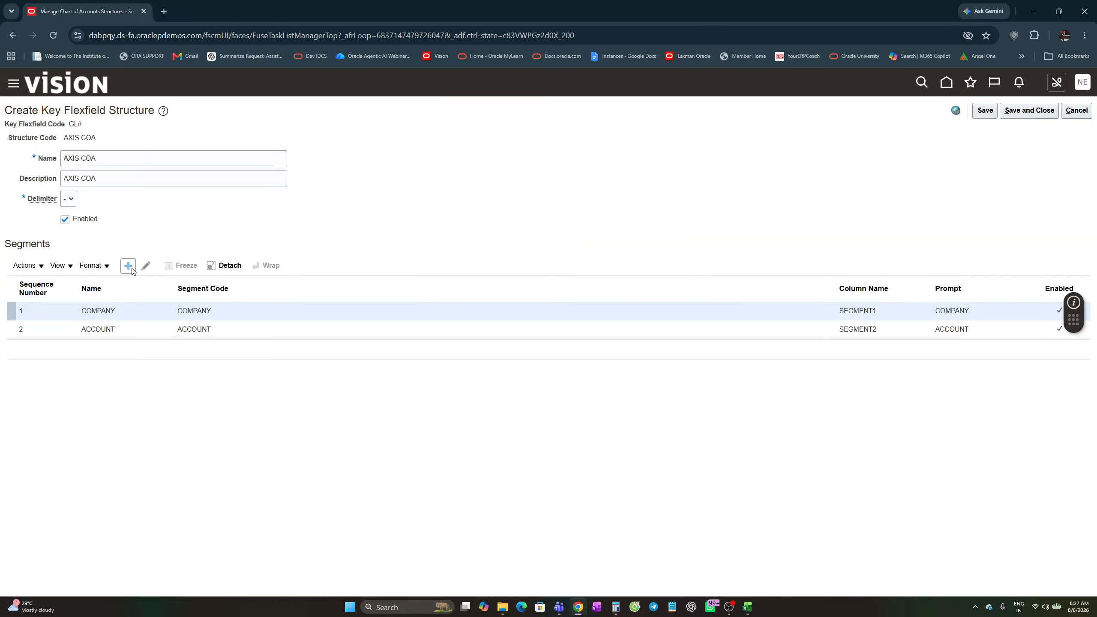
# - Add a new segment to the AXIS COA structure with DEPT as its segment code, name and description
pyautogui.click(129, 266)
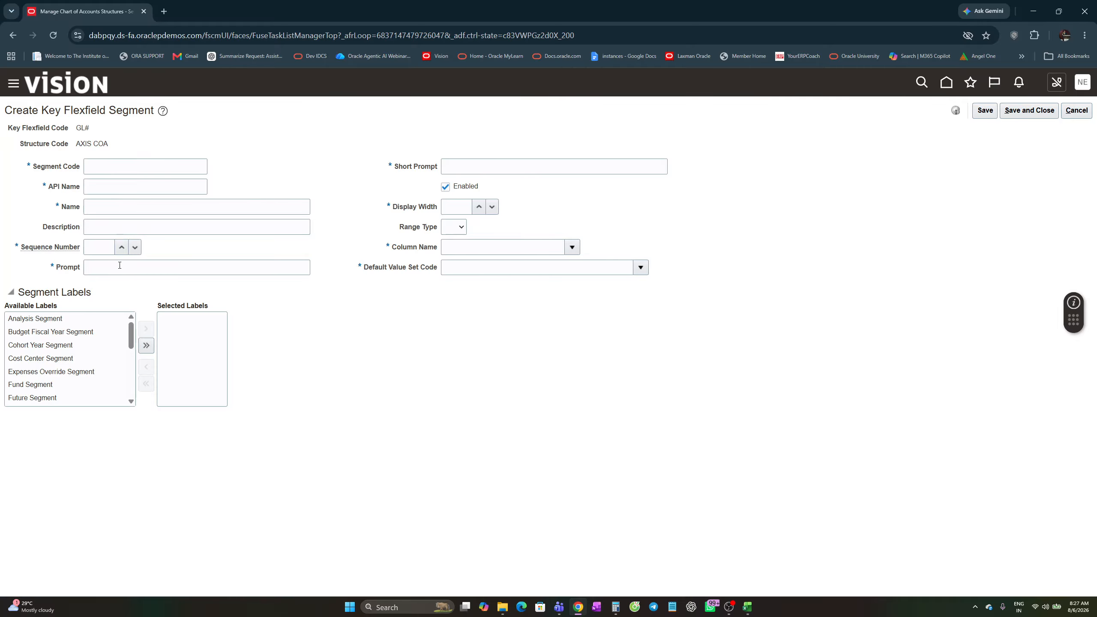
pyautogui.click(102, 166)
pyautogui.write('DEPT')
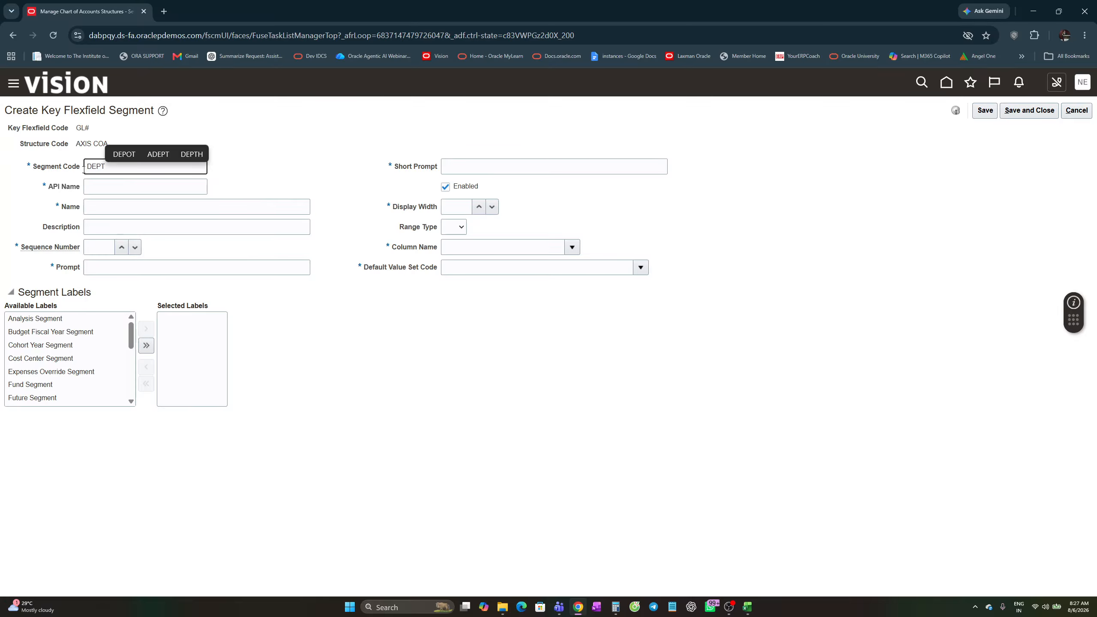
pyautogui.click(98, 205)
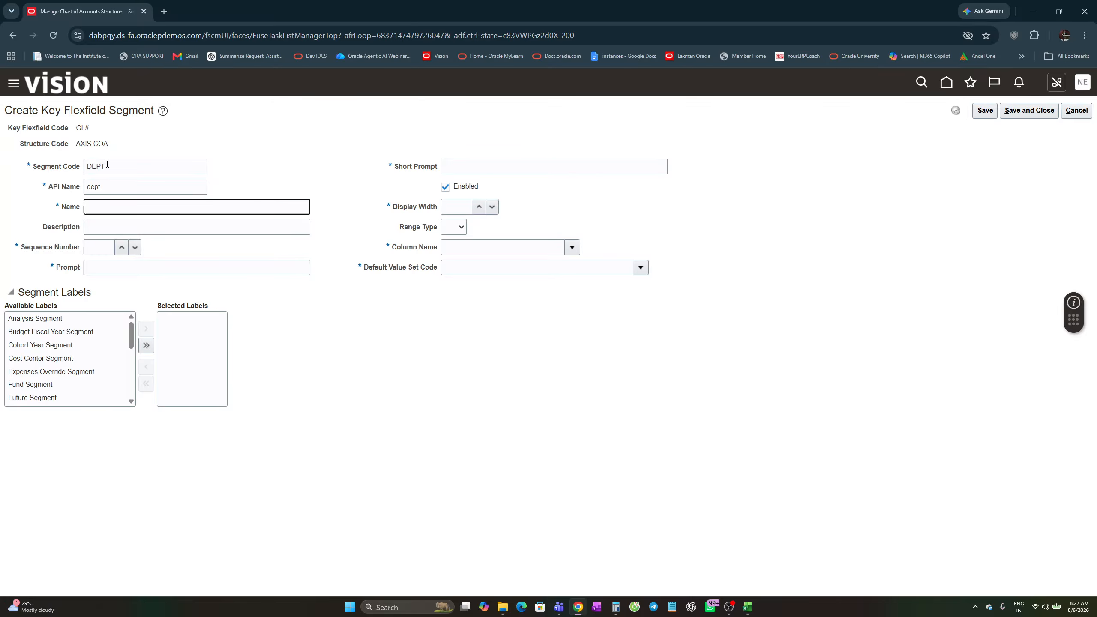
pyautogui.moveTo(106, 165); pyautogui.dragTo(84, 171)
pyautogui.click(94, 206)
pyautogui.write('DEPT')
pyautogui.click(92, 227)
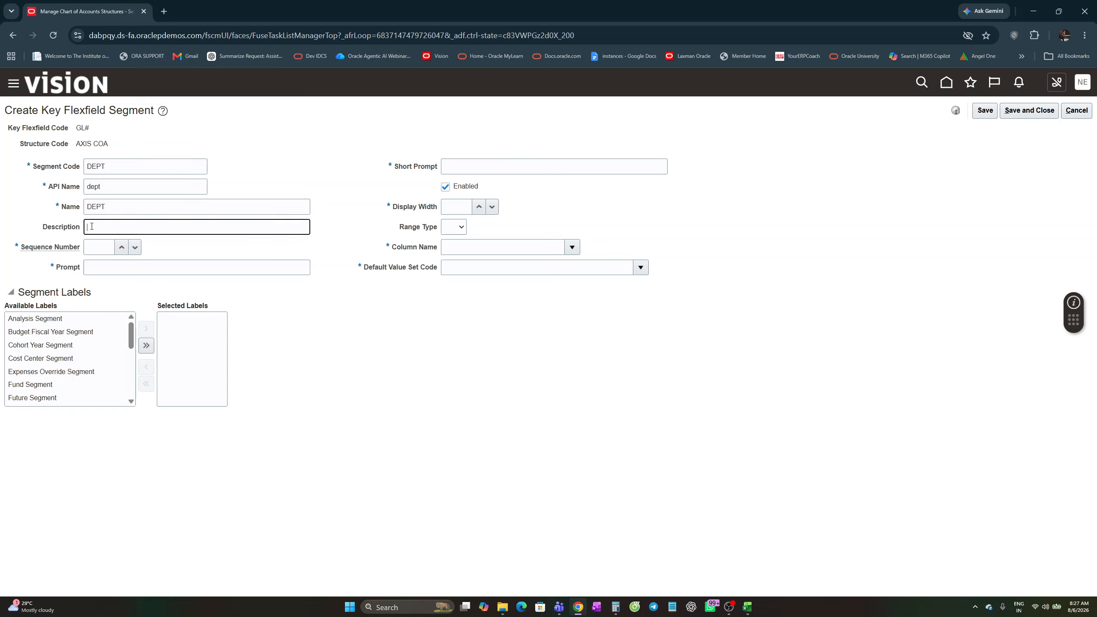
pyautogui.write('DEPT')
# - Give the department segment sequence number 3, with DEPT as both its prompt and short prompt
pyautogui.click(109, 247)
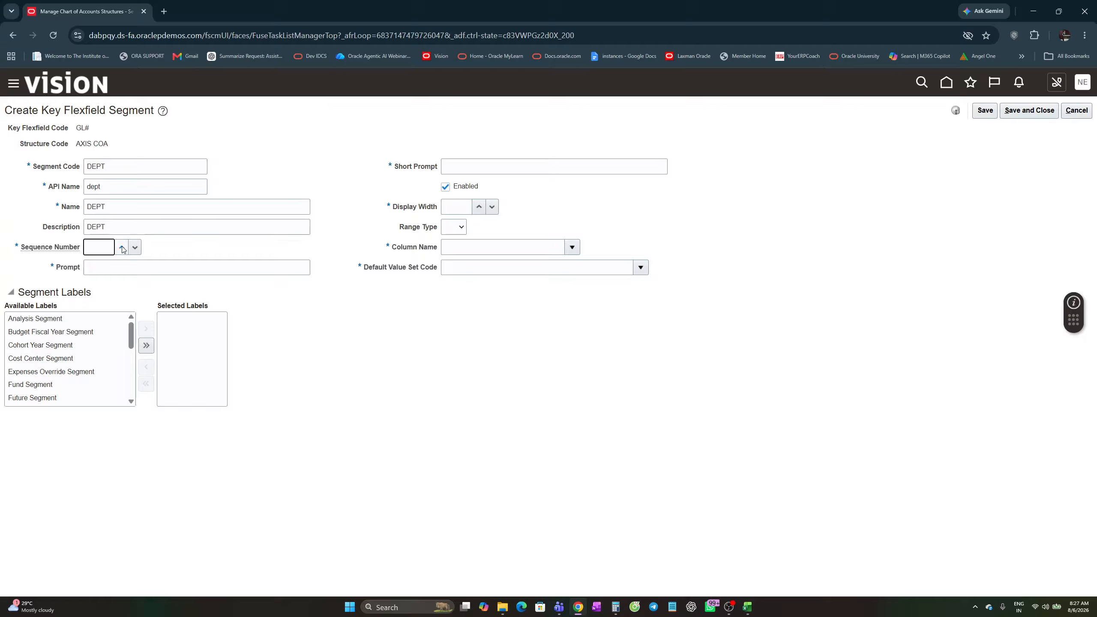
pyautogui.click(122, 248)
pyautogui.click(122, 248)
pyautogui.click(110, 268)
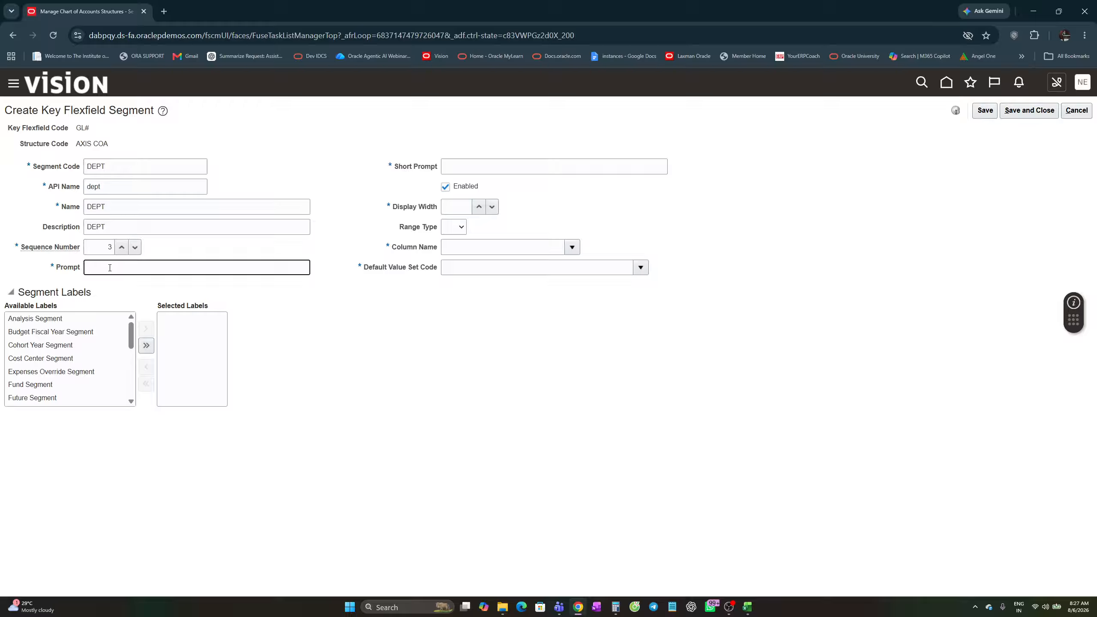
pyautogui.write('DEPT')
pyautogui.click(457, 170)
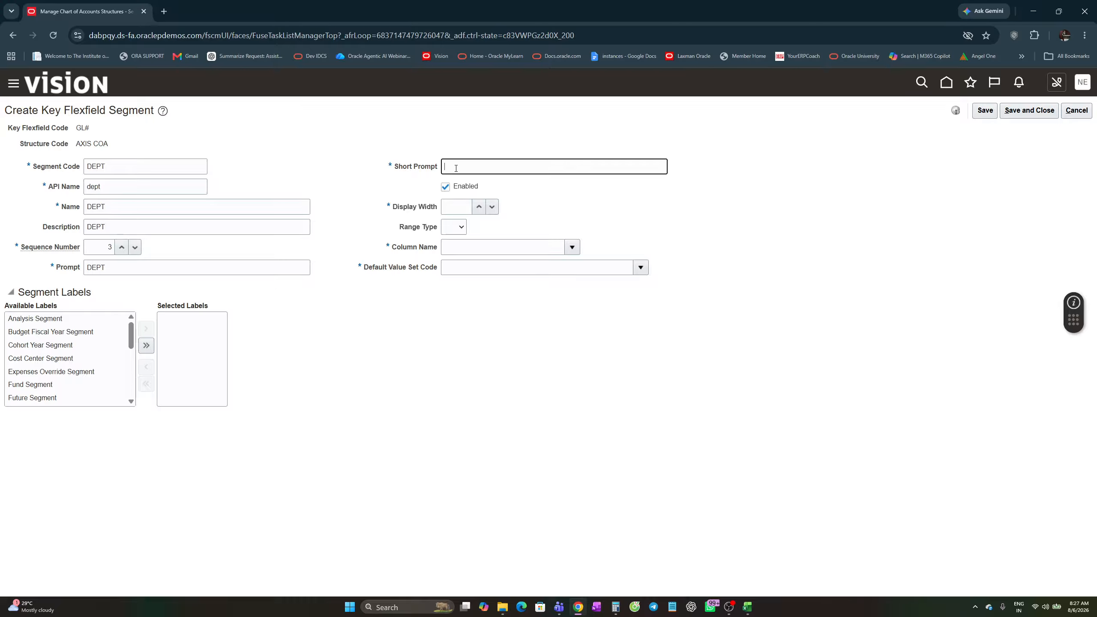
pyautogui.write('DEPT')
# - Set the department segment's display width to 15 and its column name to SEGMENT3
pyautogui.click(463, 207)
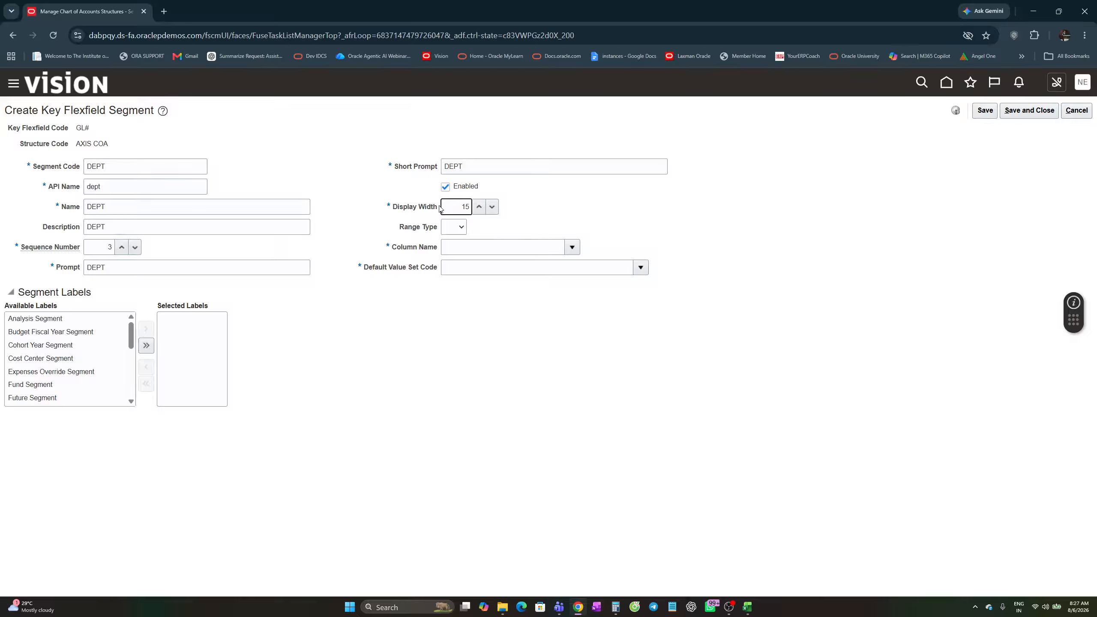
pyautogui.click(572, 247)
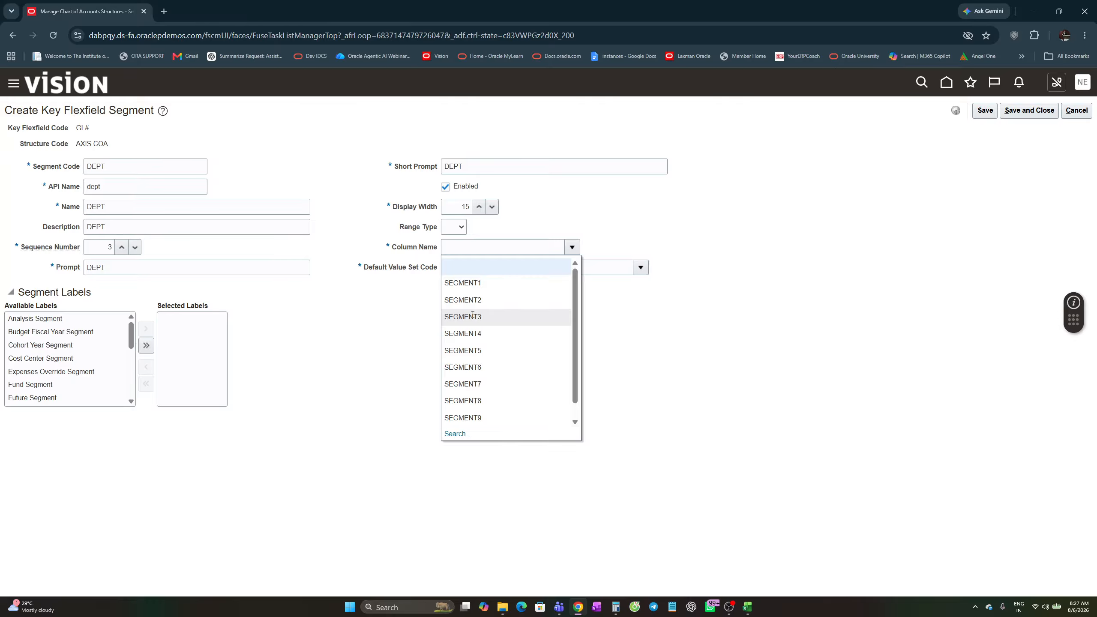
pyautogui.click(473, 316)
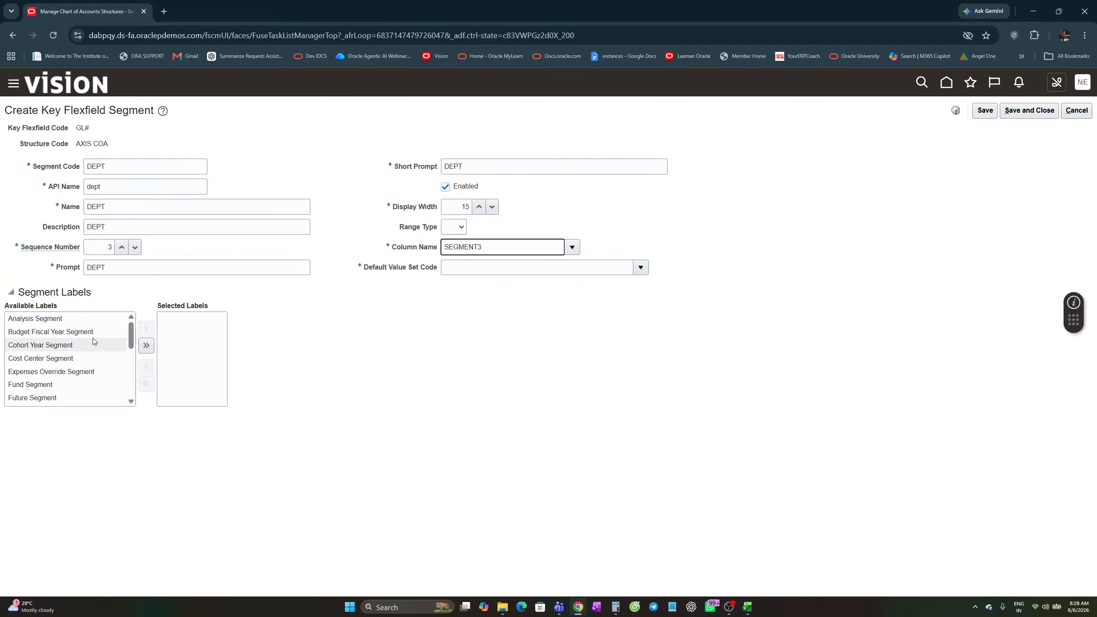
# - Assign the Cost Center Segment label and the default value set AXIS DEPT VALUE SET to the department segment, and save and close it
pyautogui.click(52, 358)
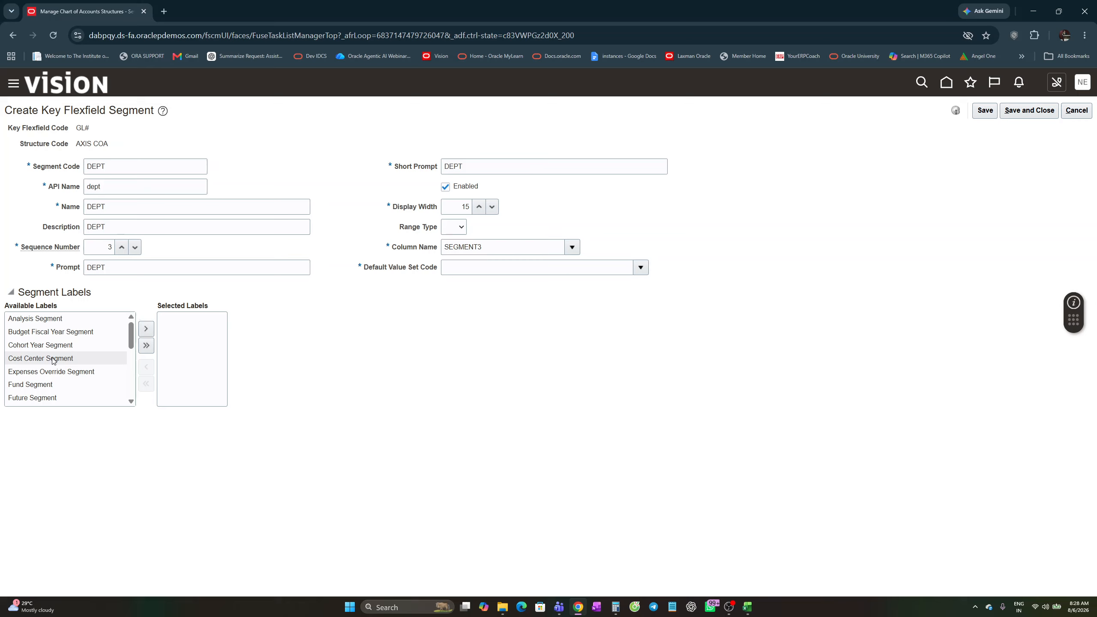
pyautogui.click(146, 330)
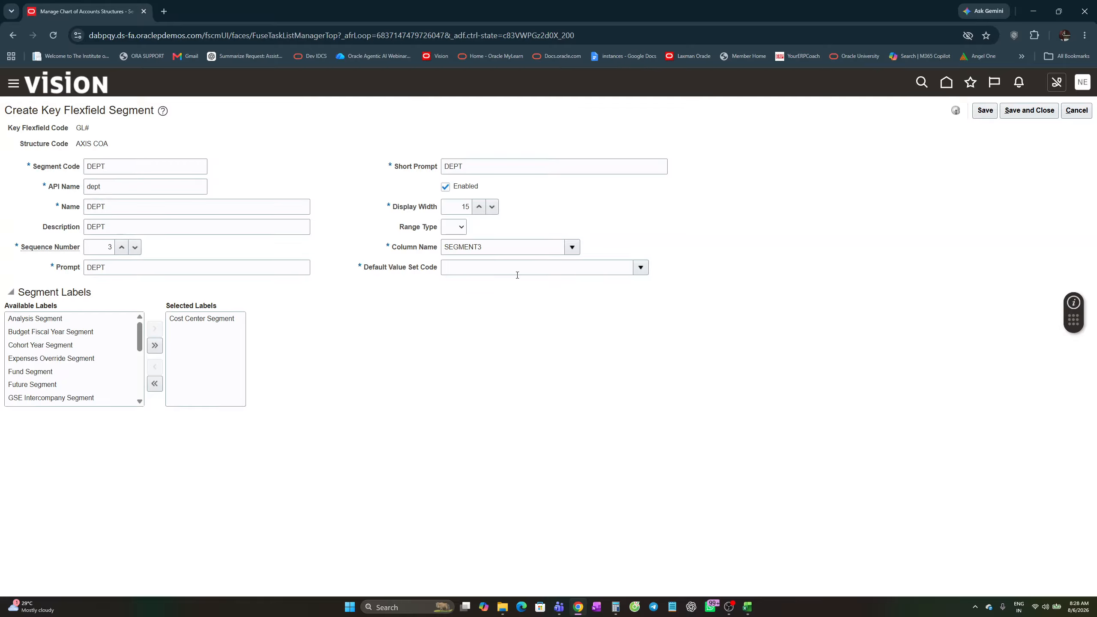
pyautogui.click(641, 267)
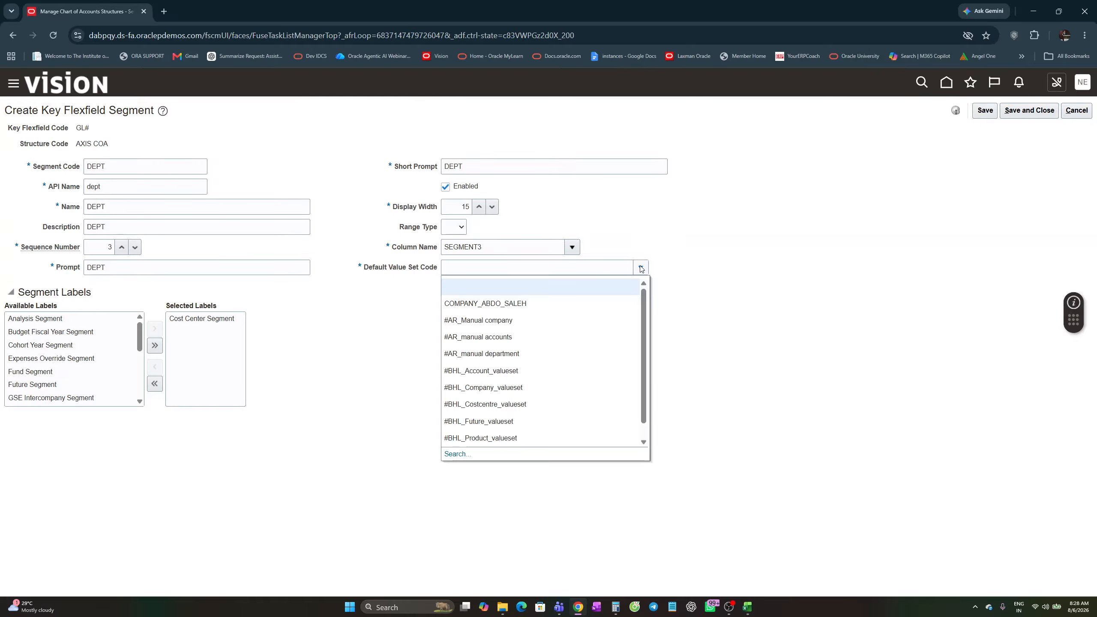
pyautogui.click(453, 455)
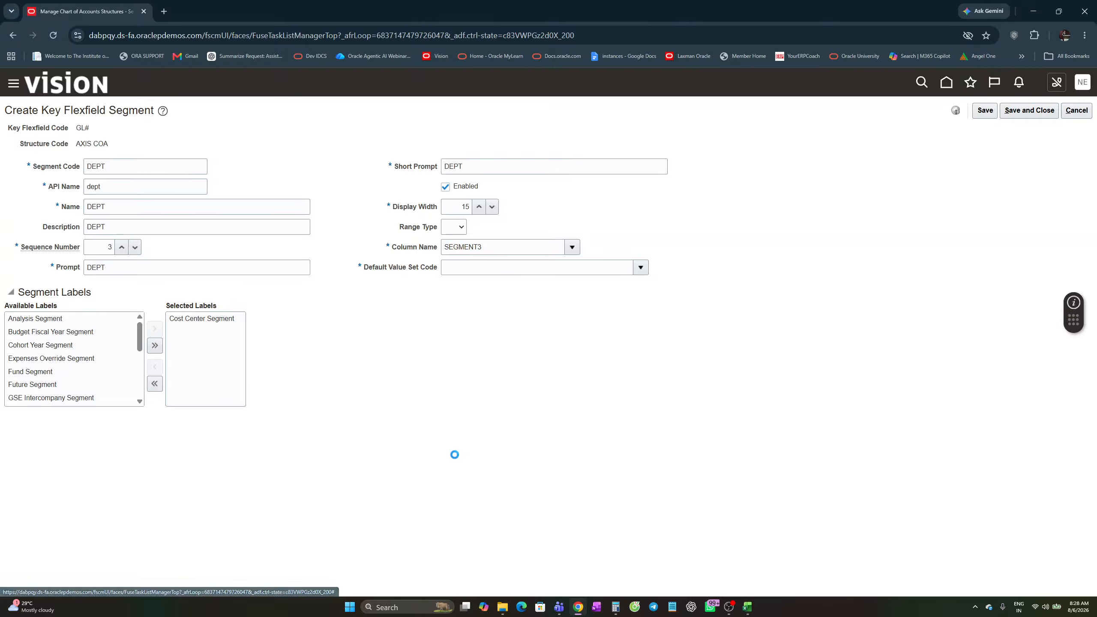
pyautogui.click(308, 280)
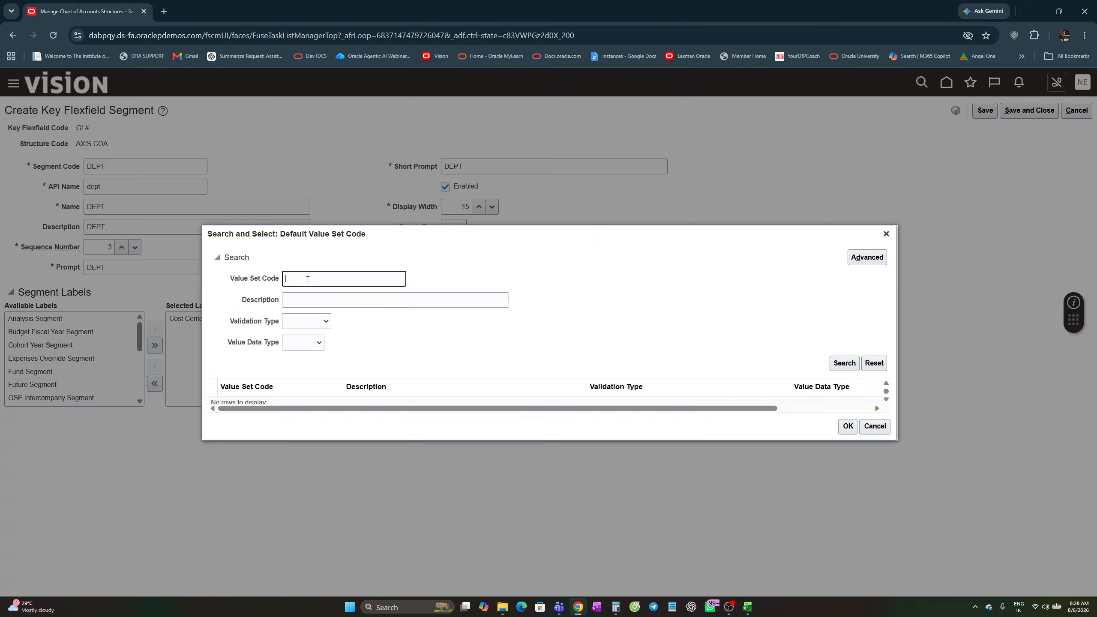
pyautogui.write('AXIS')
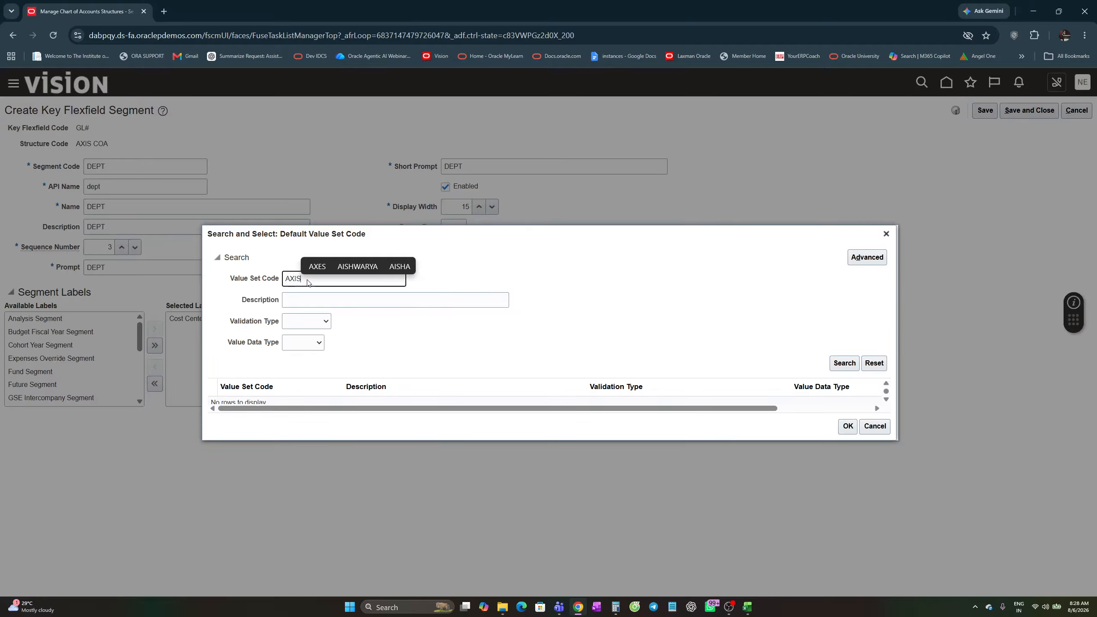
pyautogui.click(844, 363)
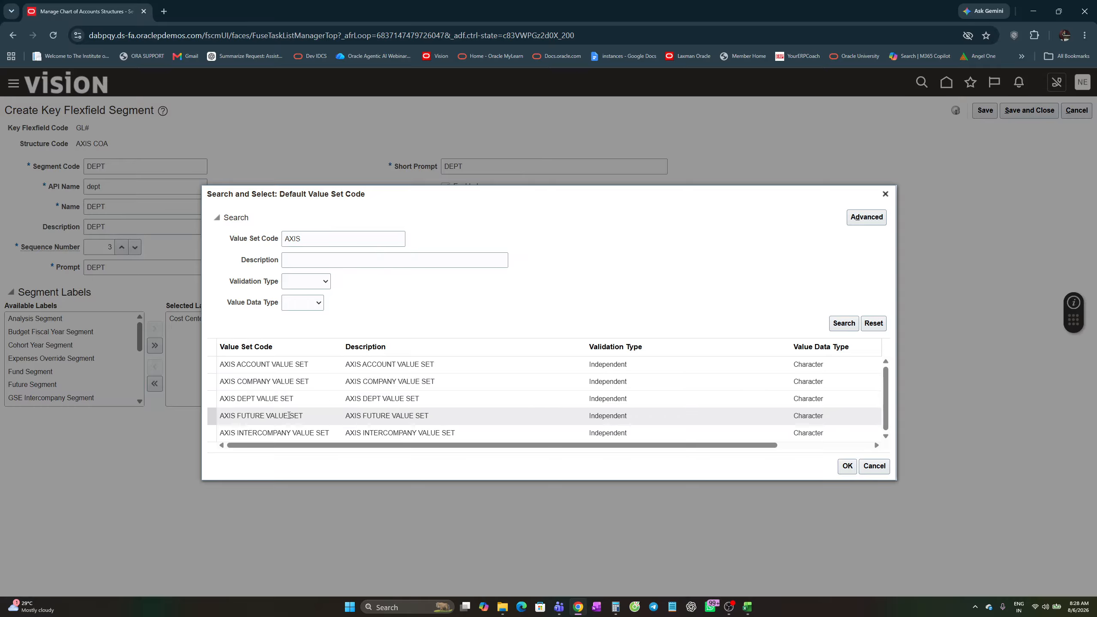
pyautogui.click(272, 398)
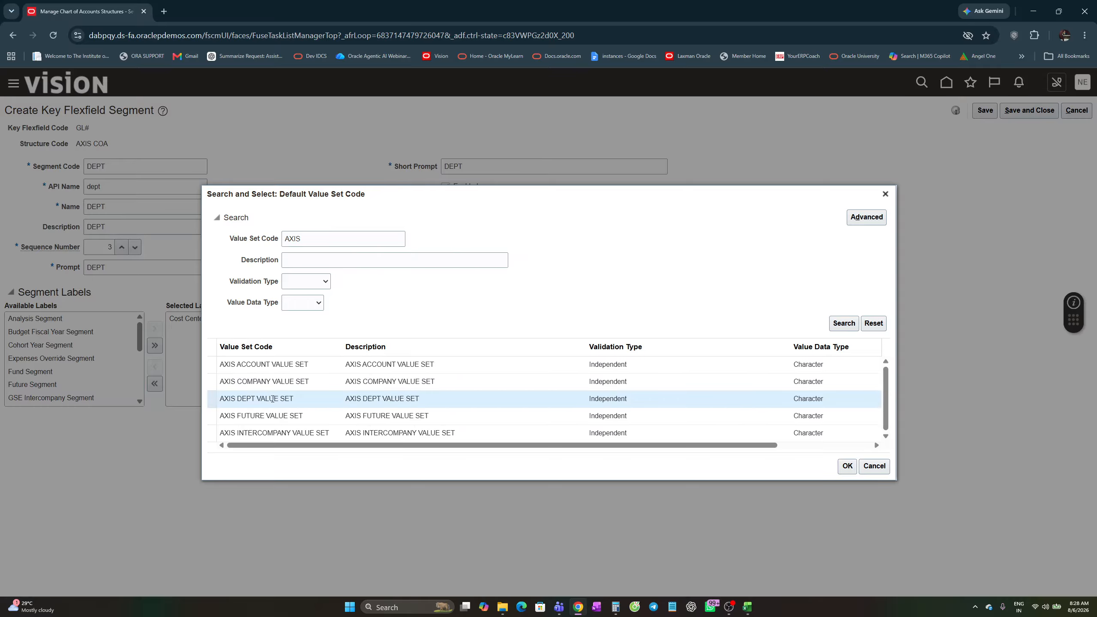
pyautogui.click(848, 466)
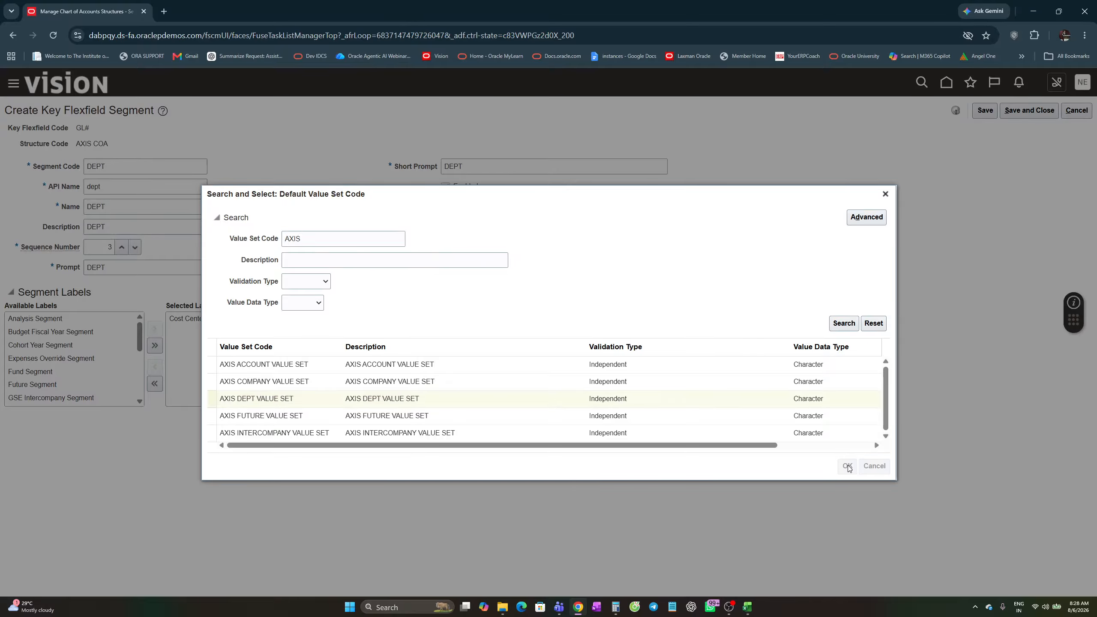
pyautogui.click(1027, 110)
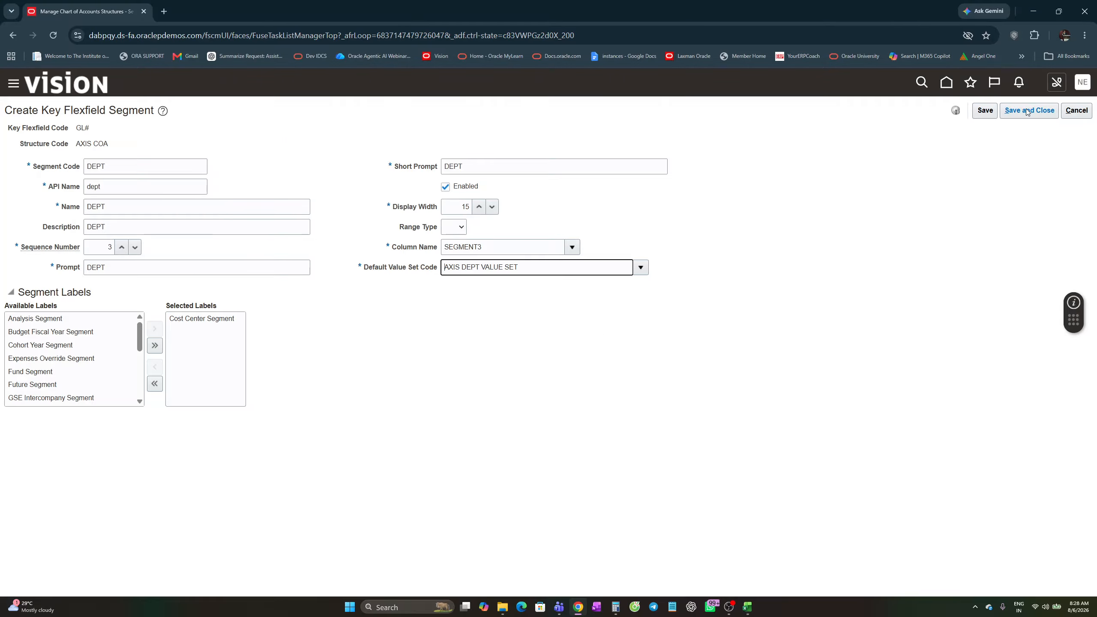
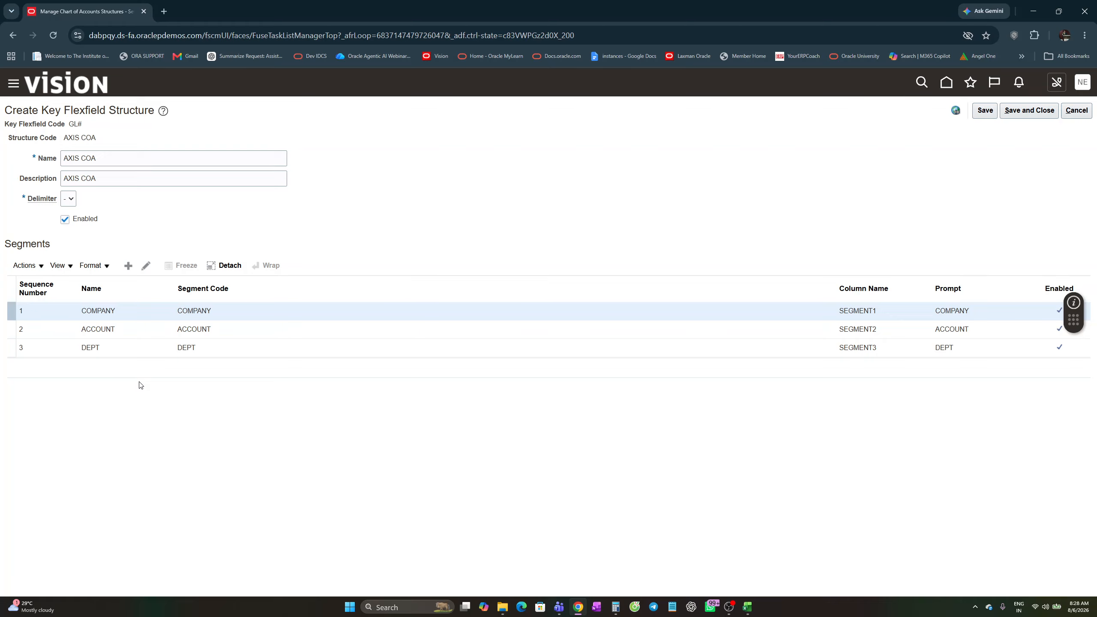
# - Add a new segment to the AXIS COA structure with INTERCO as its segment code, name and description
pyautogui.click(128, 266)
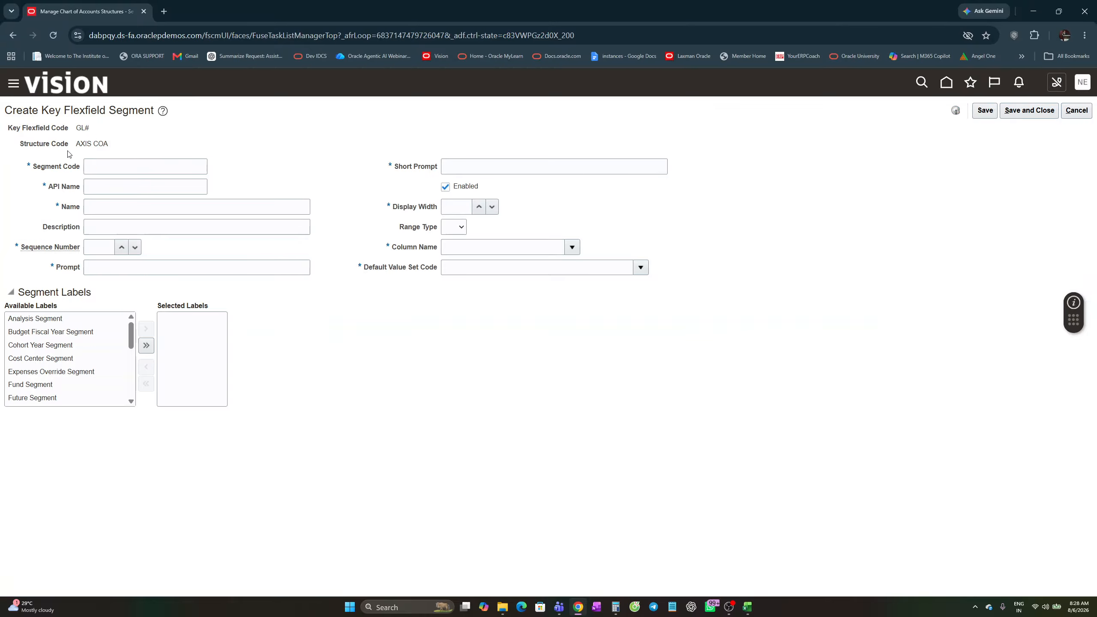
pyautogui.click(105, 168)
pyautogui.write('INTERCO')
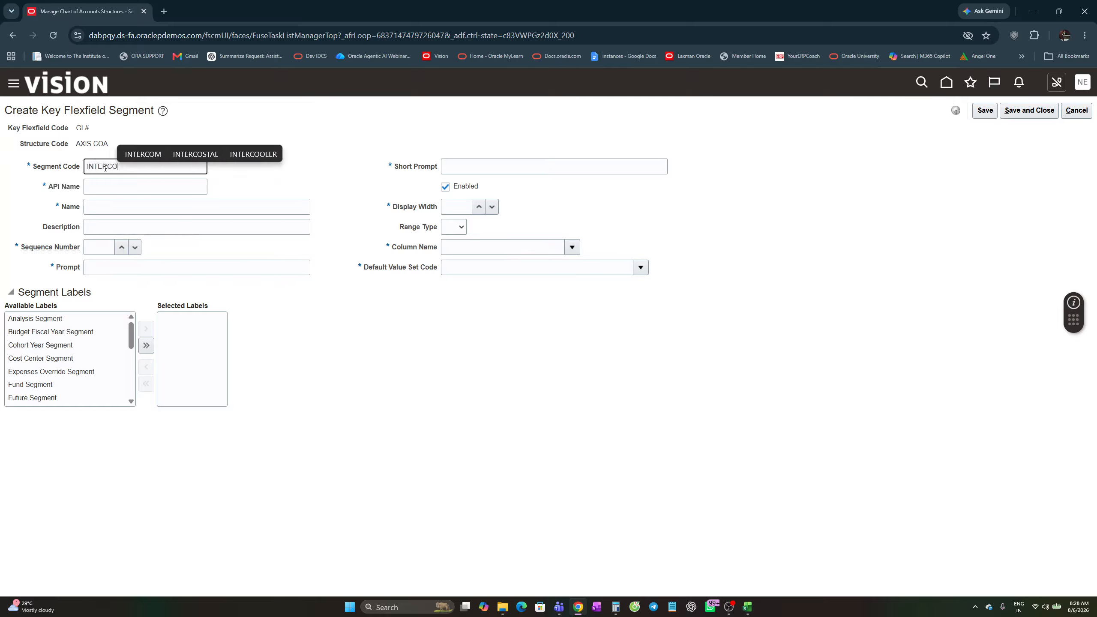
pyautogui.click(103, 210)
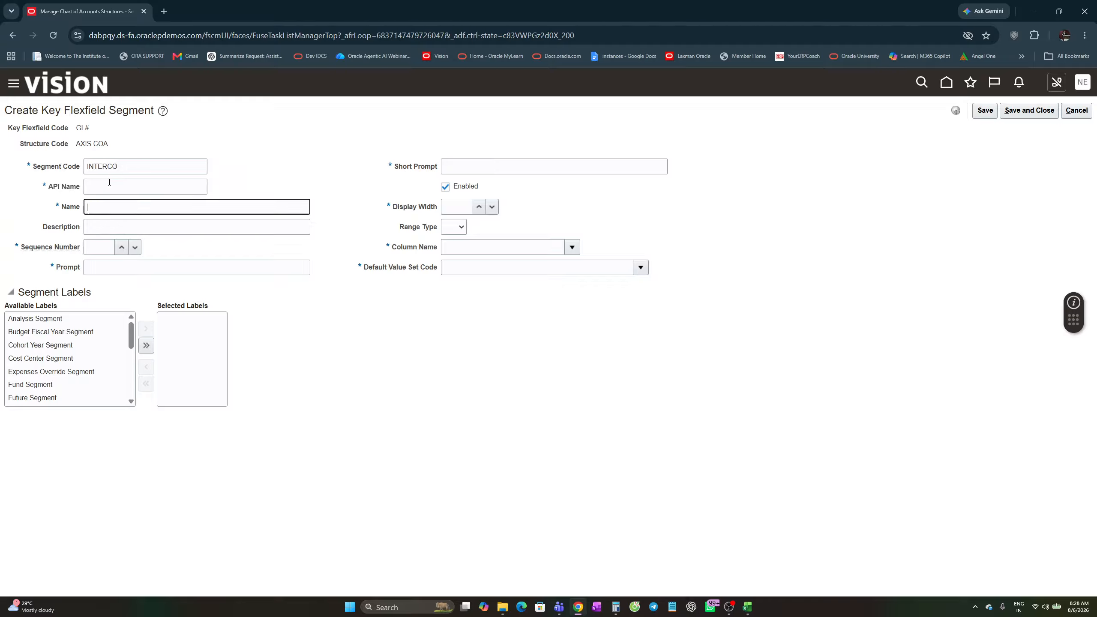
pyautogui.moveTo(124, 168); pyautogui.dragTo(85, 169)
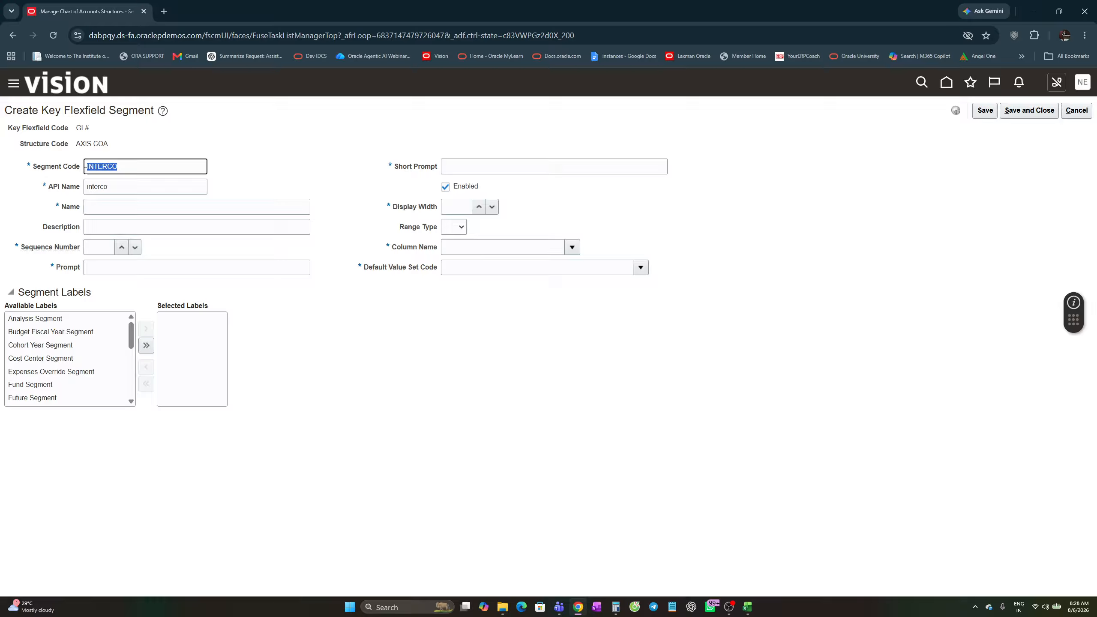
pyautogui.hotkey('ctrl', 'c')
pyautogui.click(100, 211)
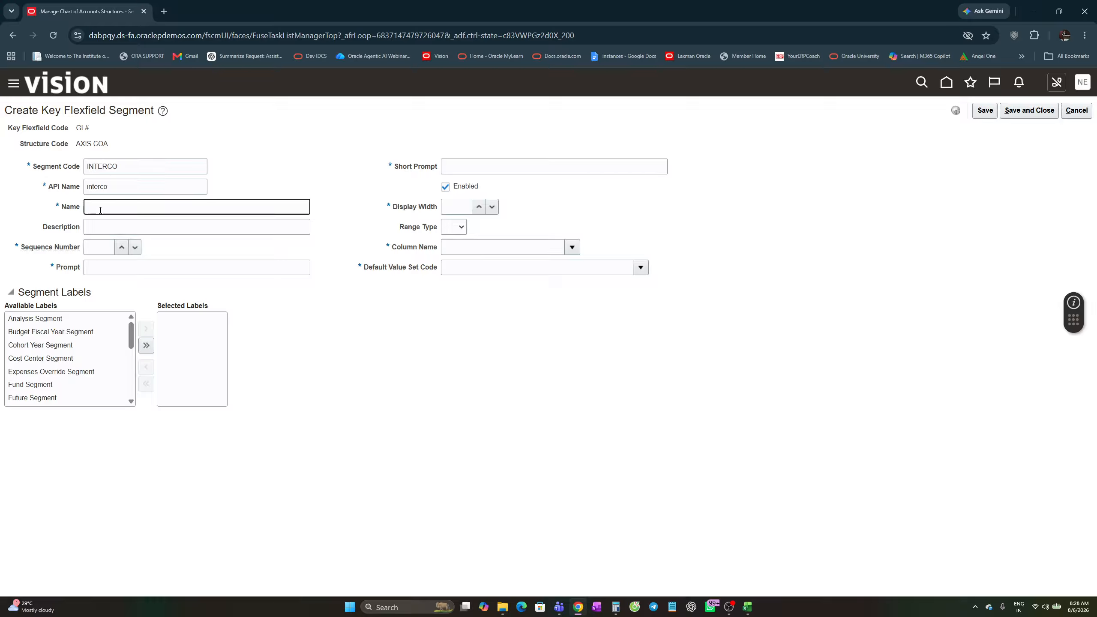
pyautogui.hotkey('ctrl', 'v')
pyautogui.click(106, 229)
pyautogui.hotkey('ctrl', 'v')
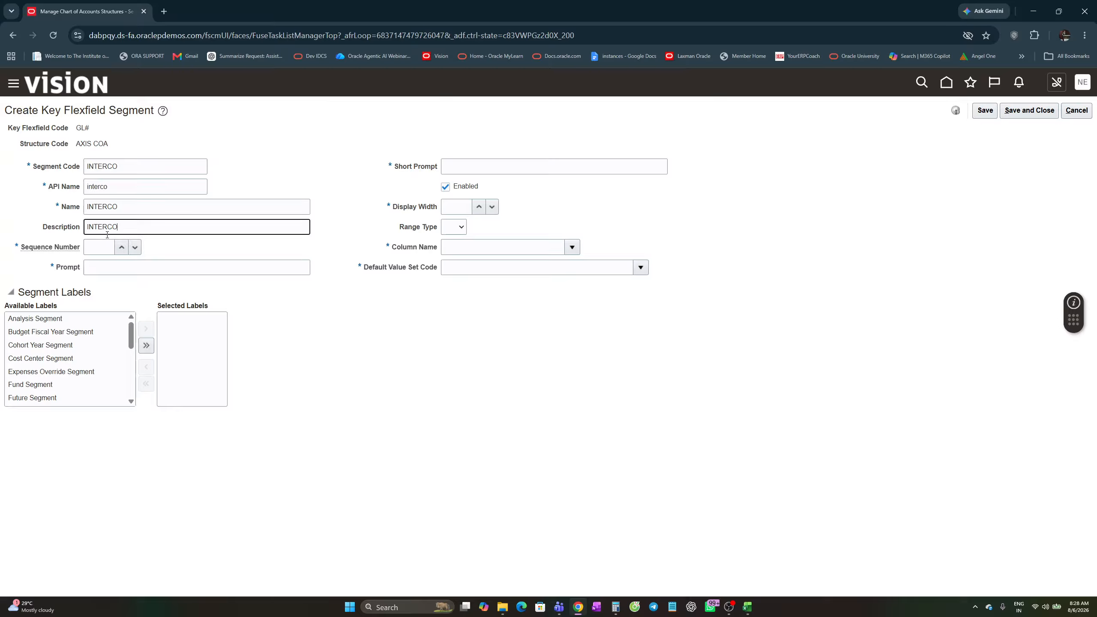
# - Give the intercompany segment sequence number 4, with INTERCO as both its prompt and short prompt
pyautogui.click(121, 248)
pyautogui.click(121, 248)
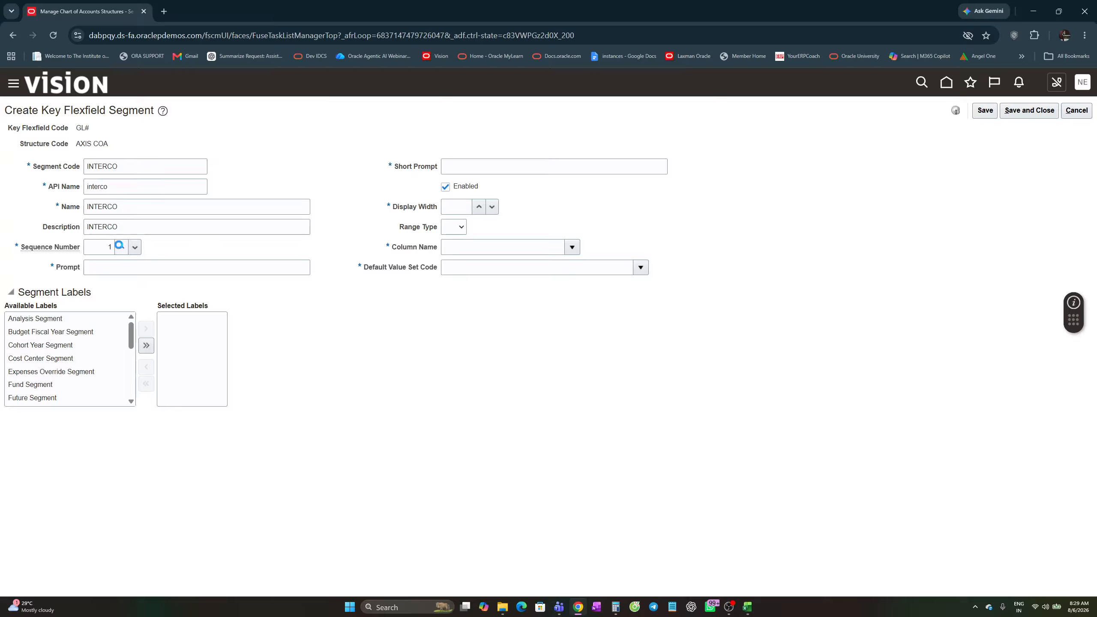
pyautogui.click(121, 247)
pyautogui.click(111, 266)
pyautogui.hotkey('ctrl', 'v')
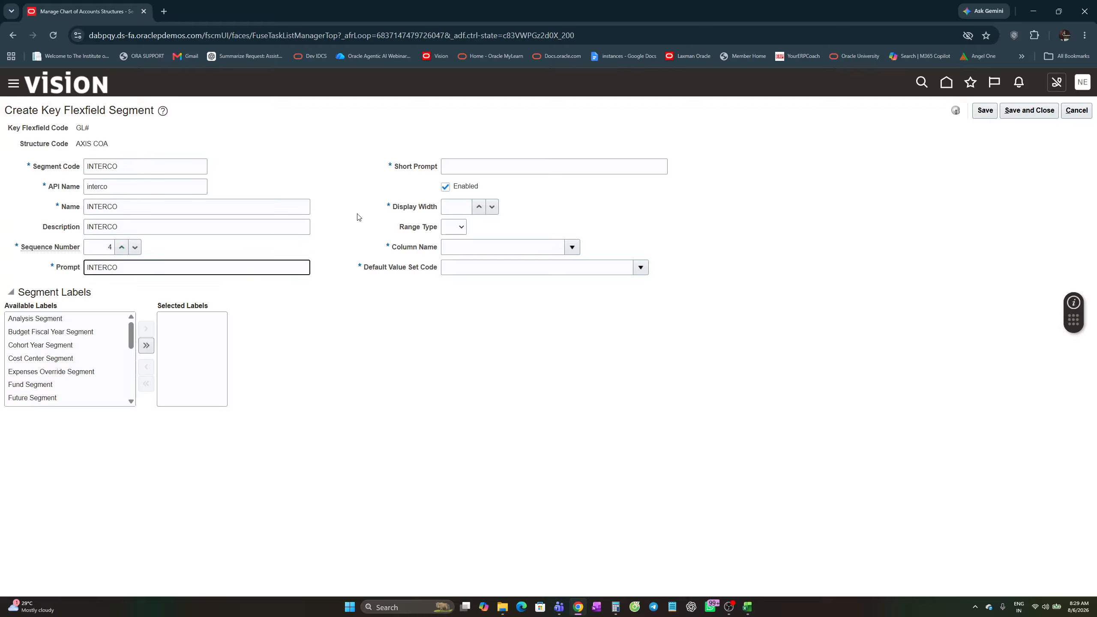
pyautogui.click(463, 168)
pyautogui.hotkey('ctrl', 'v')
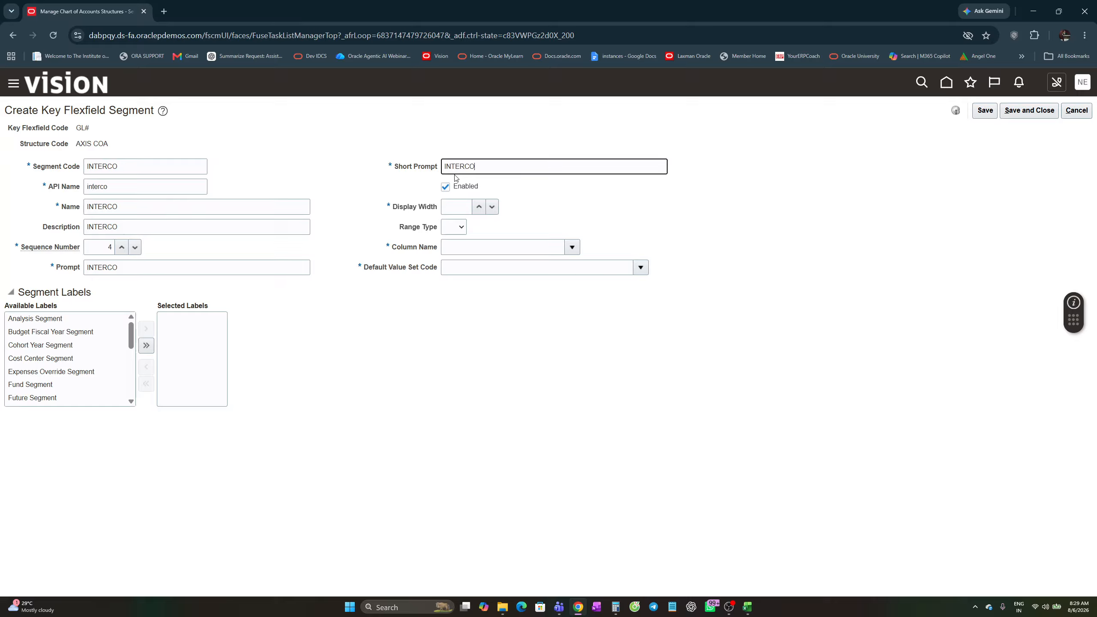
# - Set the intercompany segment's display width to 15 and its column name to SEGMENT4
pyautogui.click(464, 206)
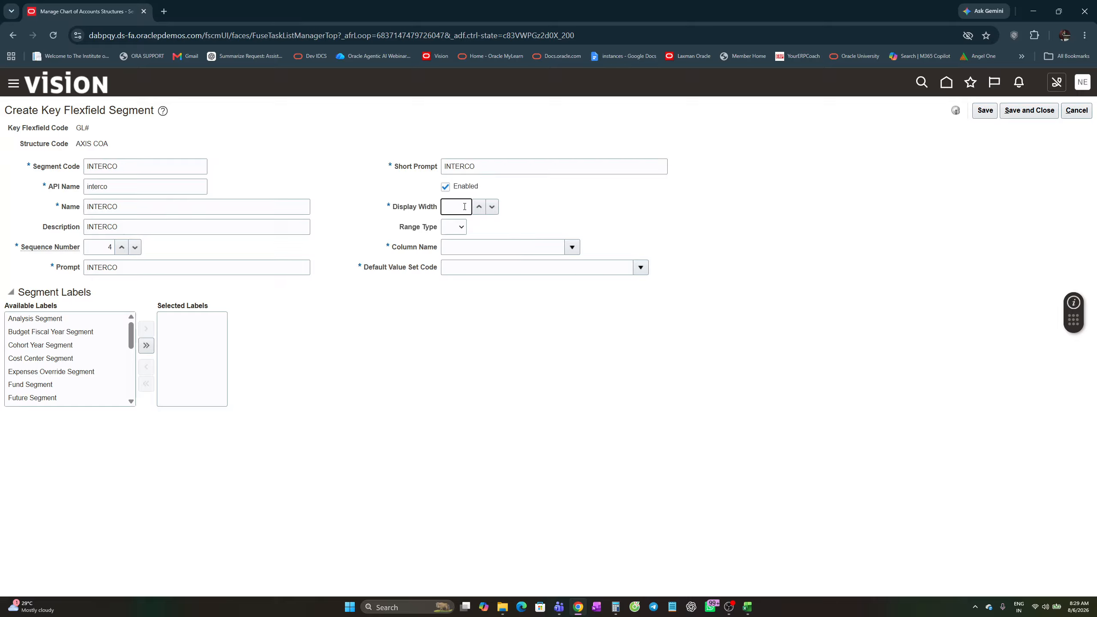
pyautogui.click(547, 219)
pyautogui.click(571, 247)
pyautogui.click(479, 334)
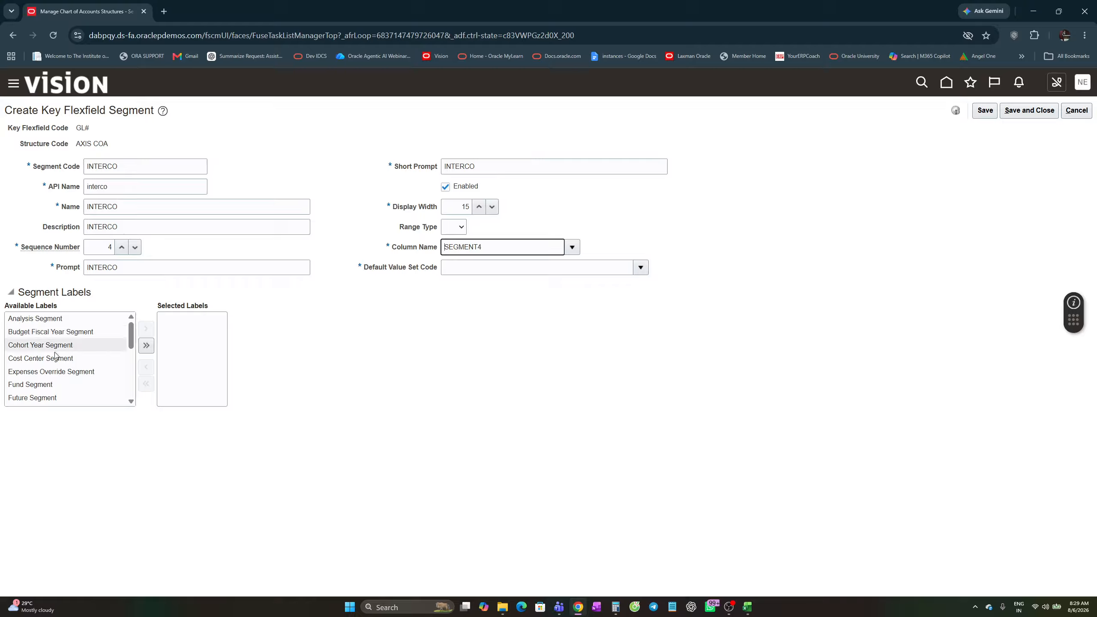
# - Assign the Intercompany Segment label to the INTERCO segment
pyautogui.click(131, 402)
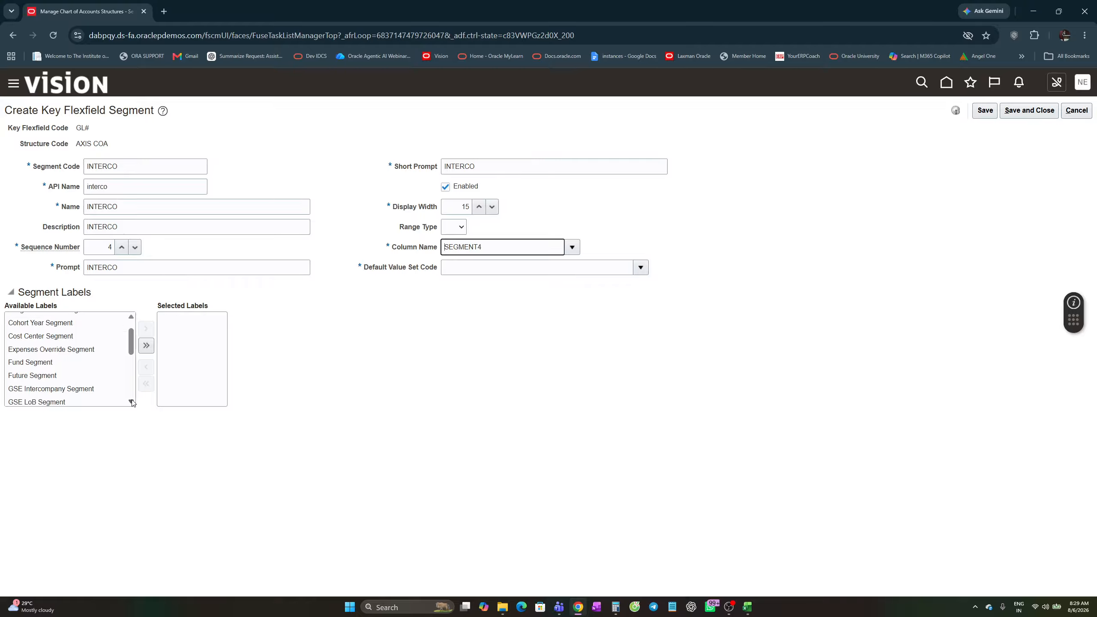
pyautogui.click(132, 401)
pyautogui.click(132, 401)
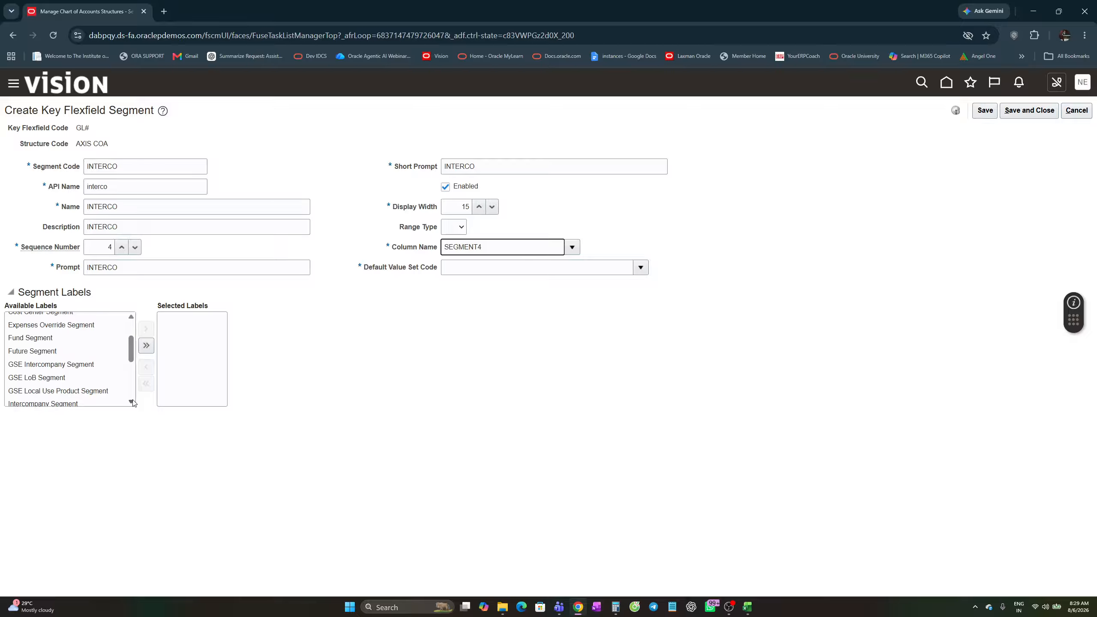
pyautogui.click(69, 388)
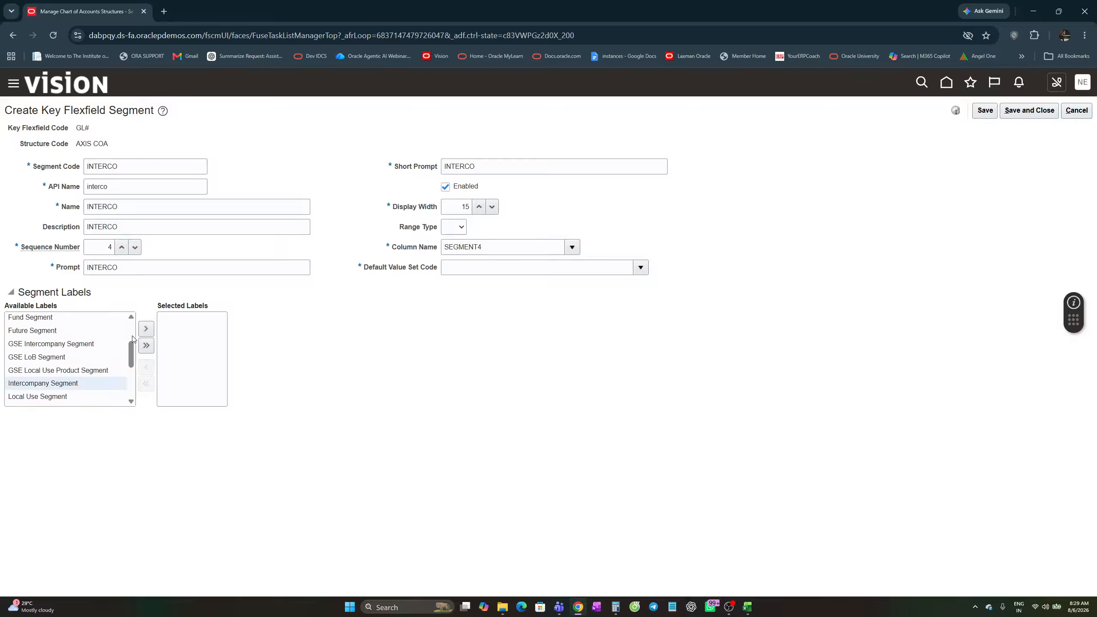
pyautogui.click(146, 330)
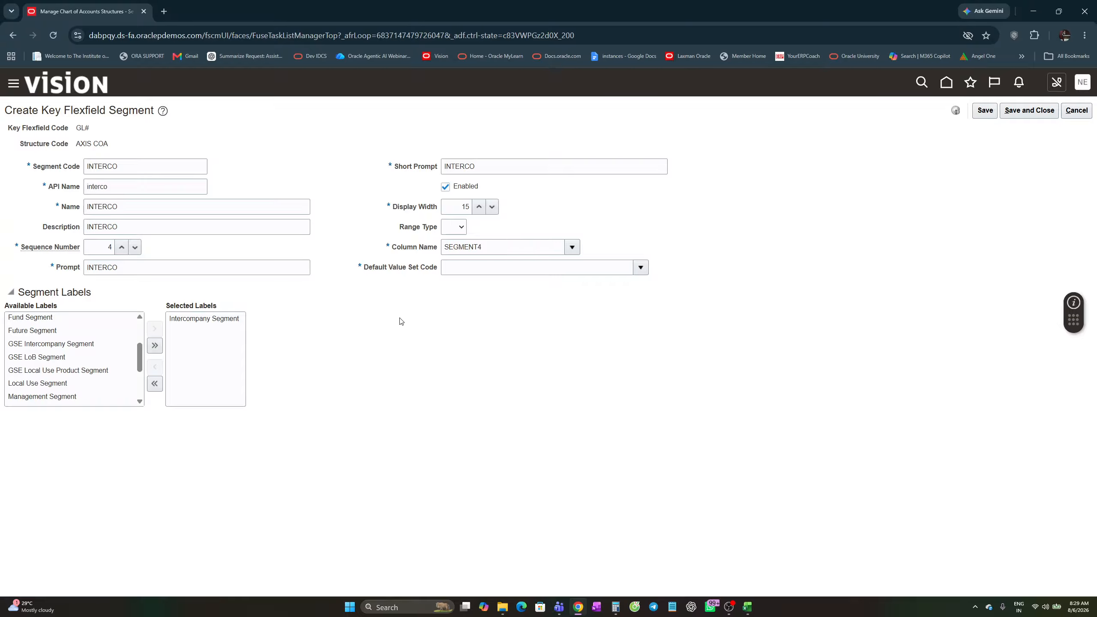
# - Set AXIS INTERCOMPANY VALUE SET as the INTERCO segment's default value set, and save and close the segment
pyautogui.click(641, 267)
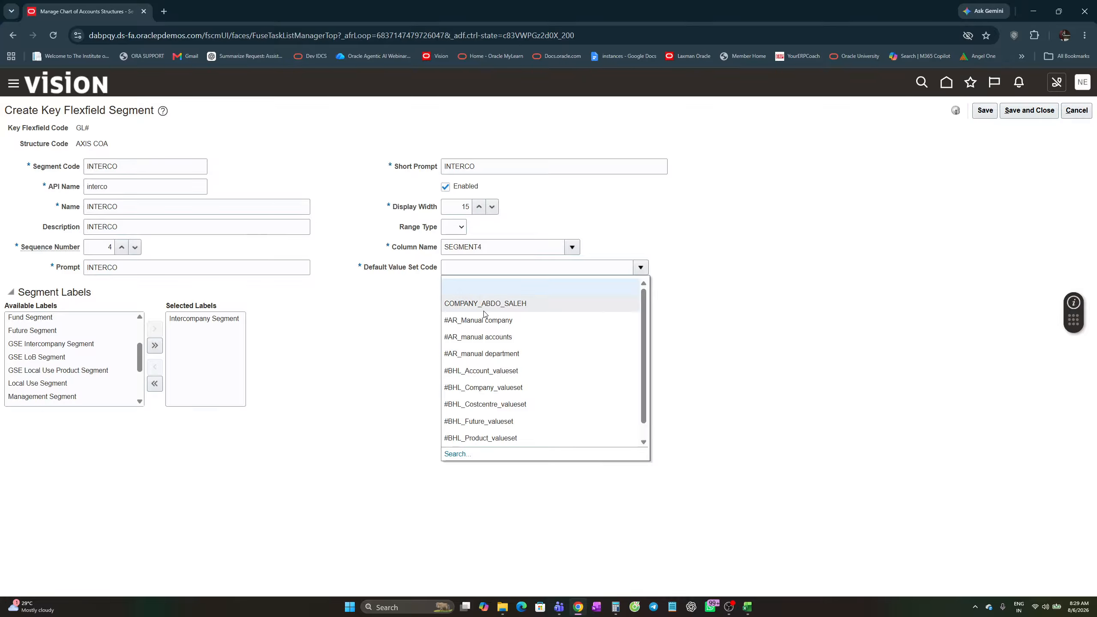
pyautogui.click(455, 454)
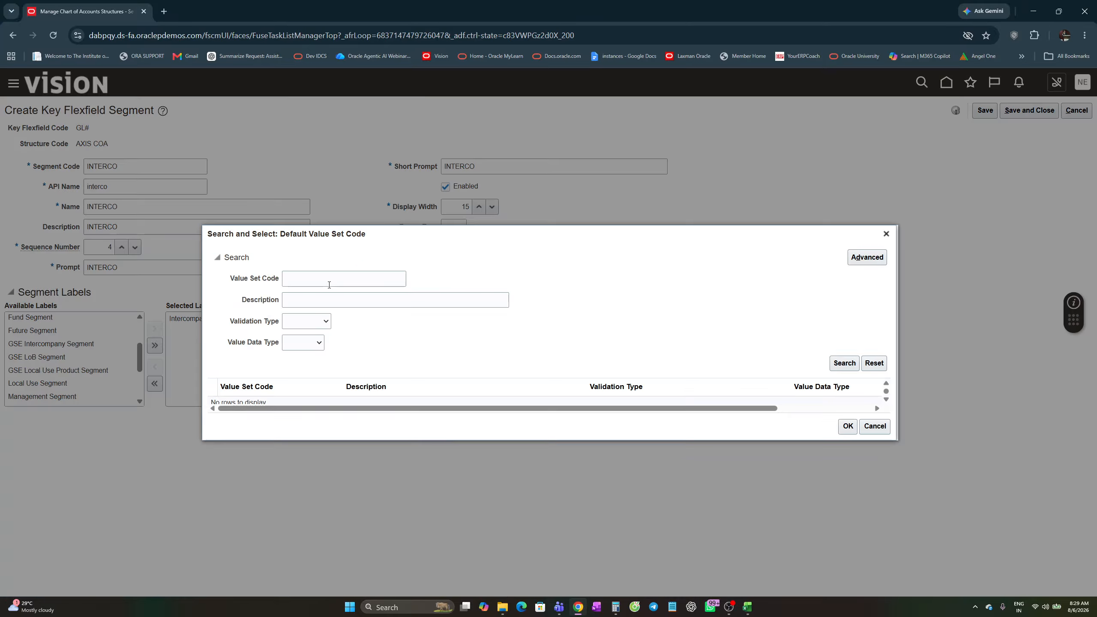
pyautogui.click(321, 280)
pyautogui.write('AXIS')
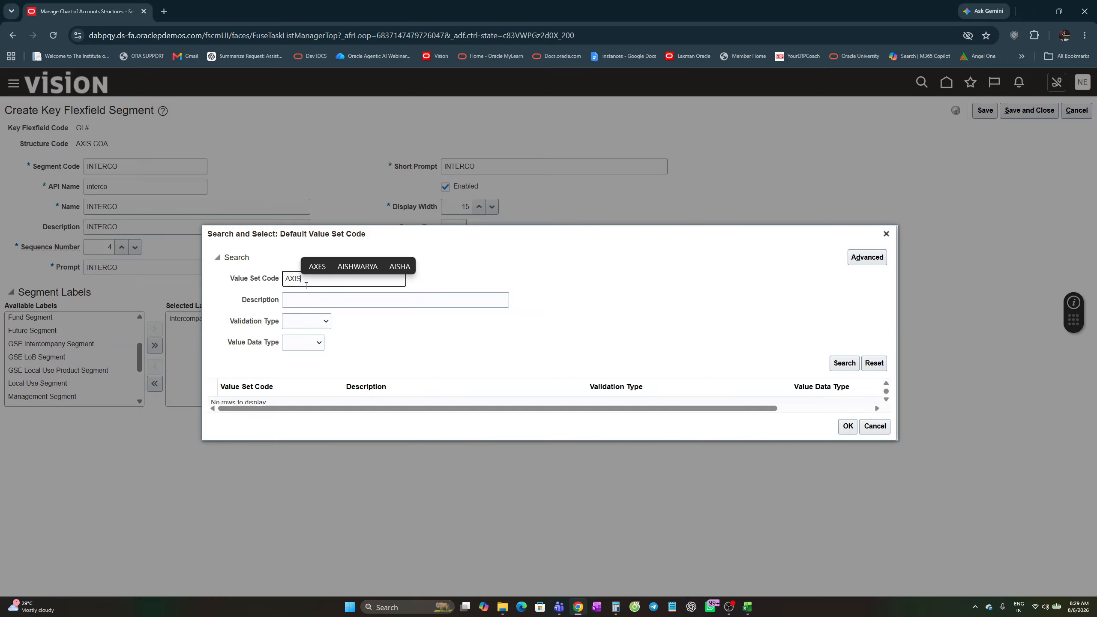
pyautogui.press('Return')
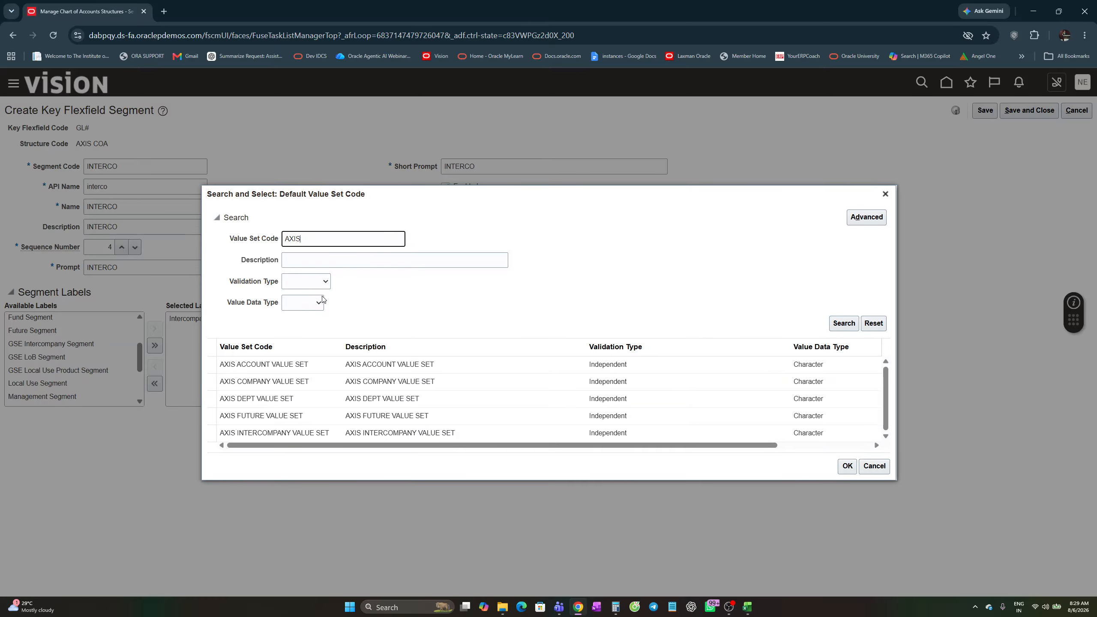
pyautogui.click(284, 434)
pyautogui.click(847, 467)
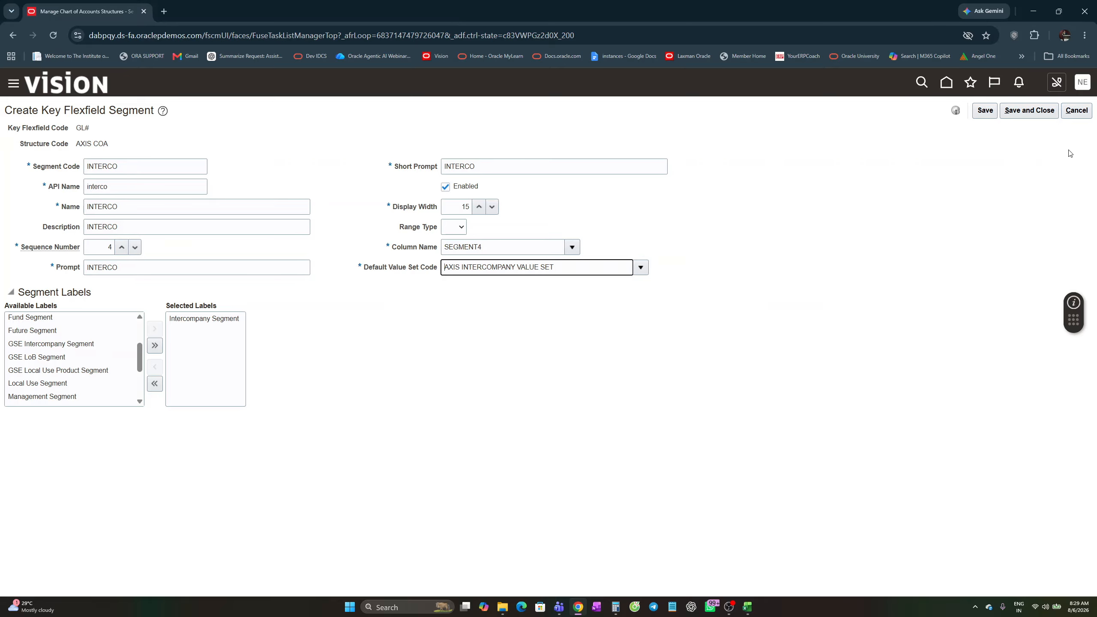
pyautogui.click(1024, 111)
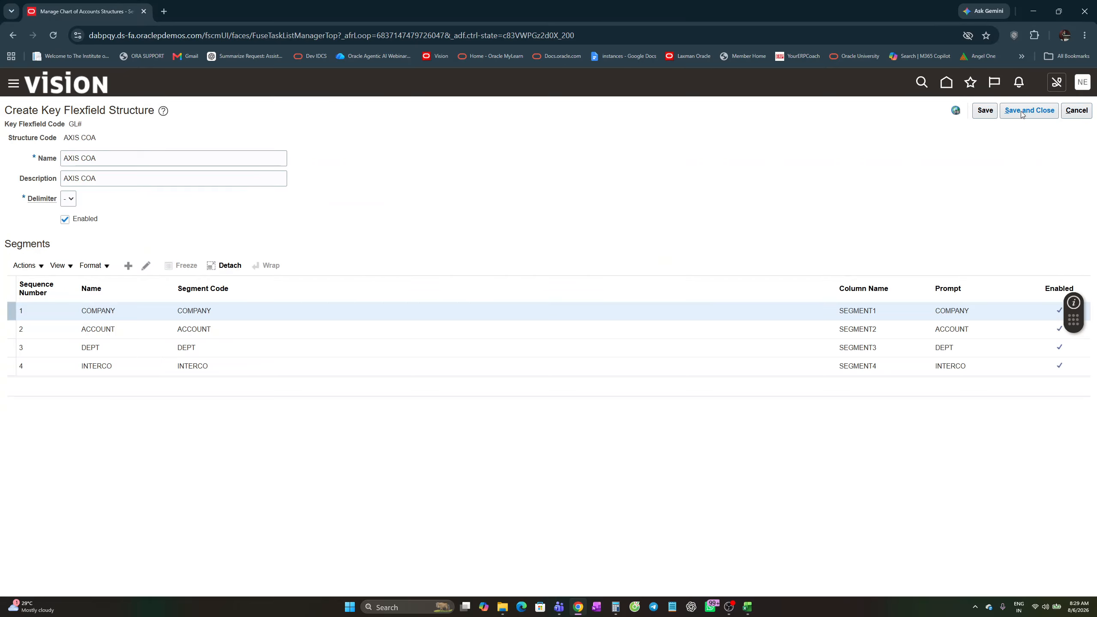
pyautogui.click(128, 266)
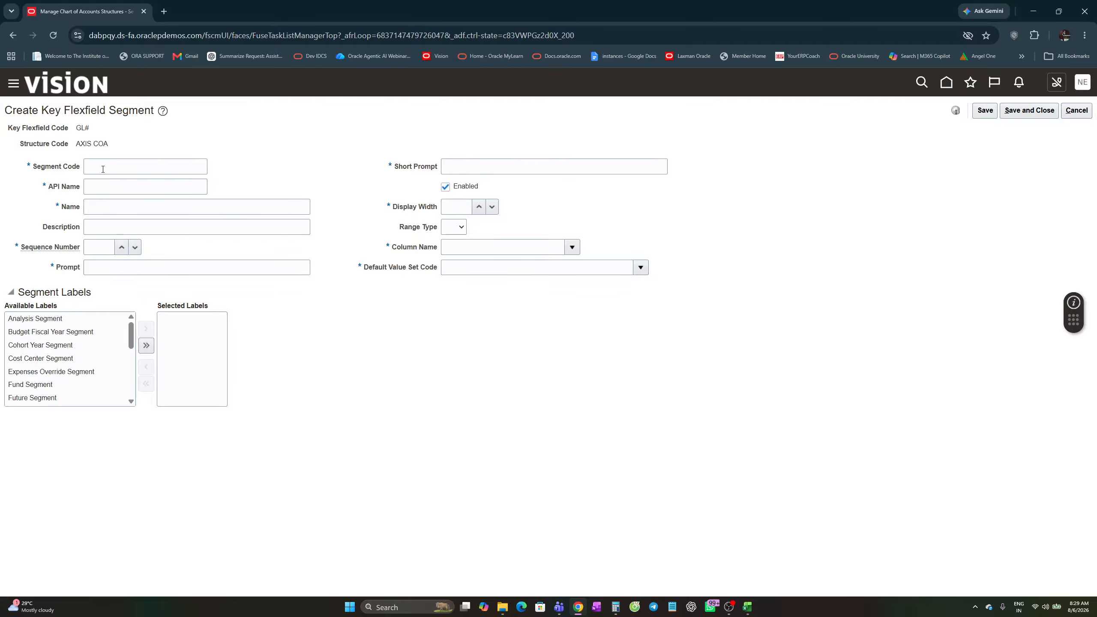
pyautogui.click(102, 168)
pyautogui.write('FU')
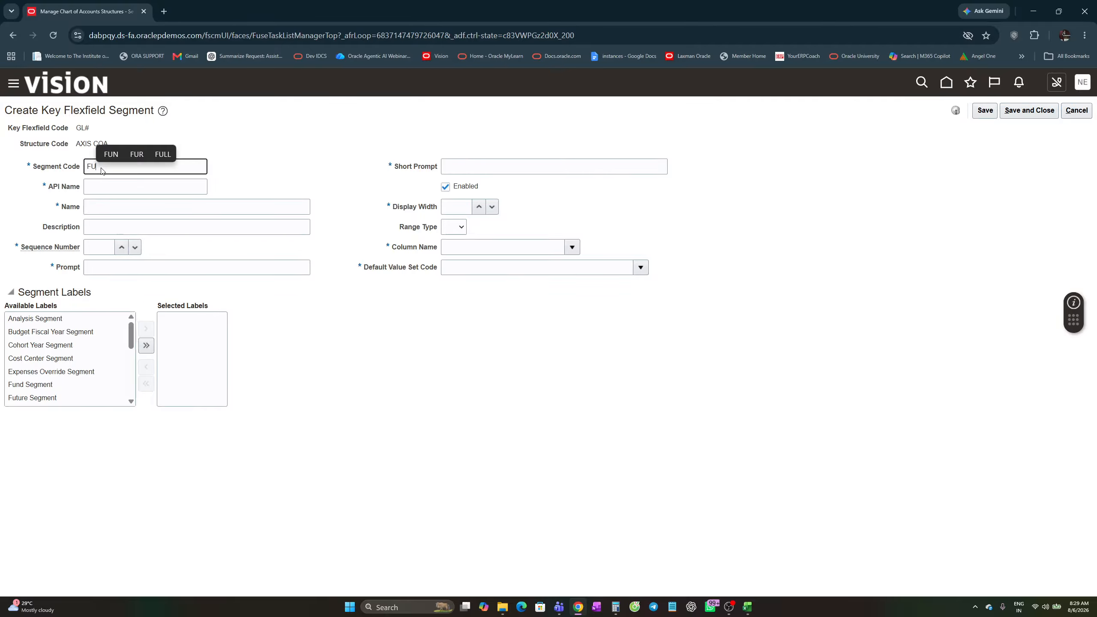
pyautogui.write('TURE')
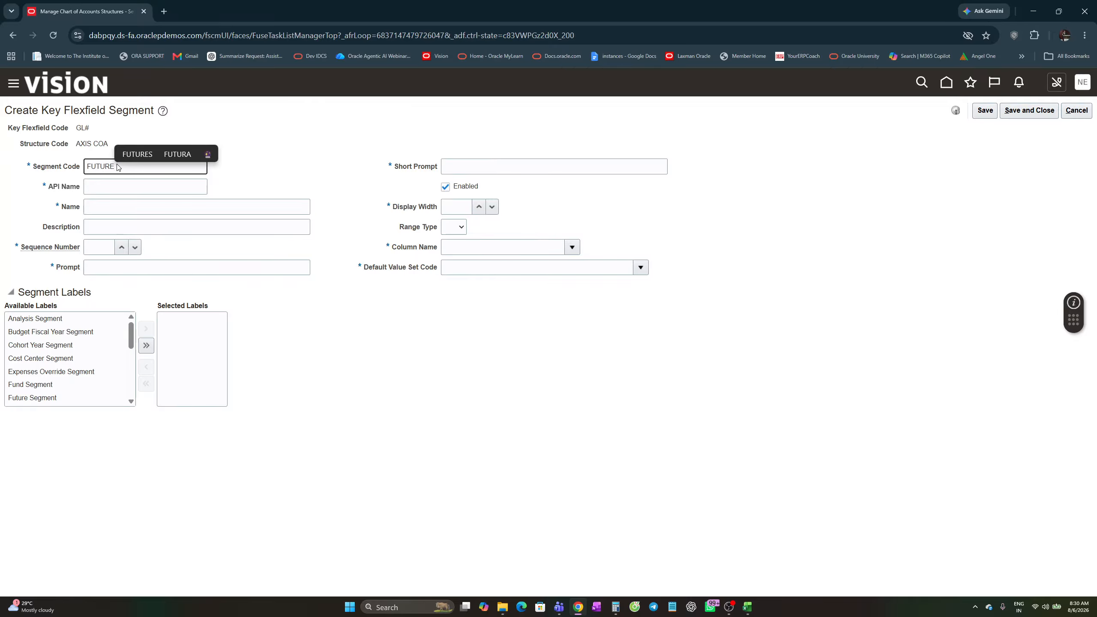
pyautogui.click(108, 164)
pyautogui.doubleClick(107, 163)
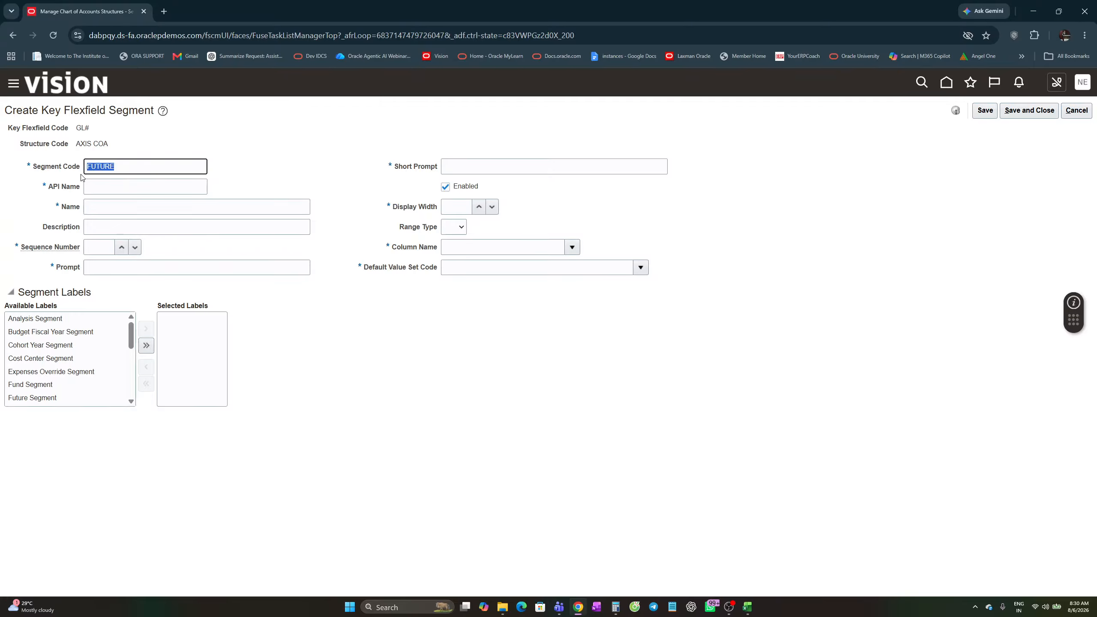
pyautogui.click(96, 207)
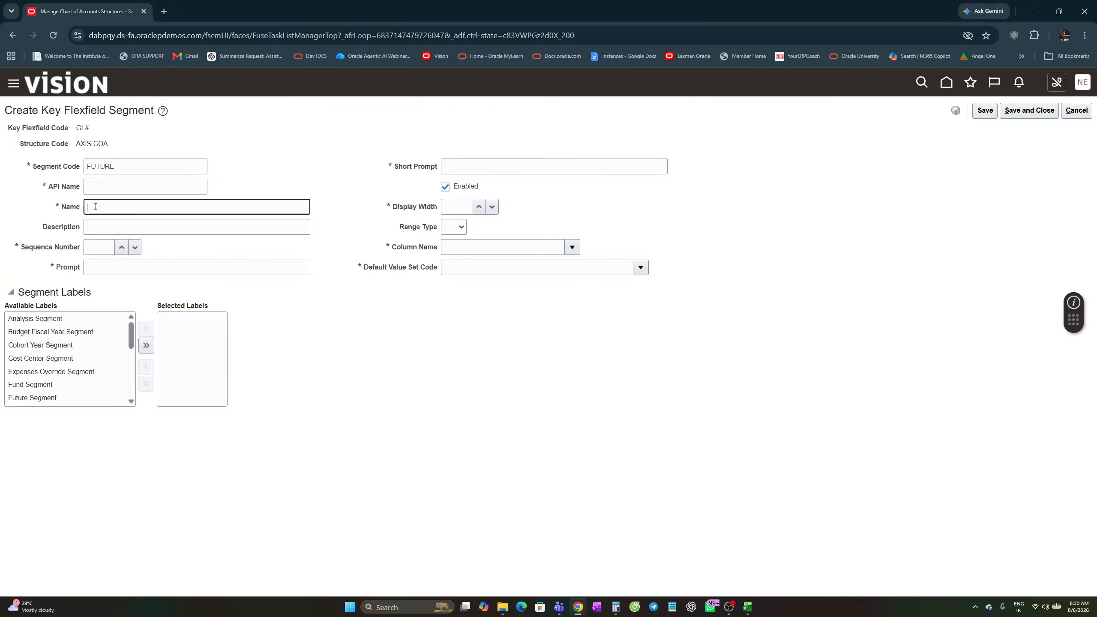
pyautogui.hotkey('ctrl', 'v')
pyautogui.click(128, 162)
pyautogui.click(103, 185)
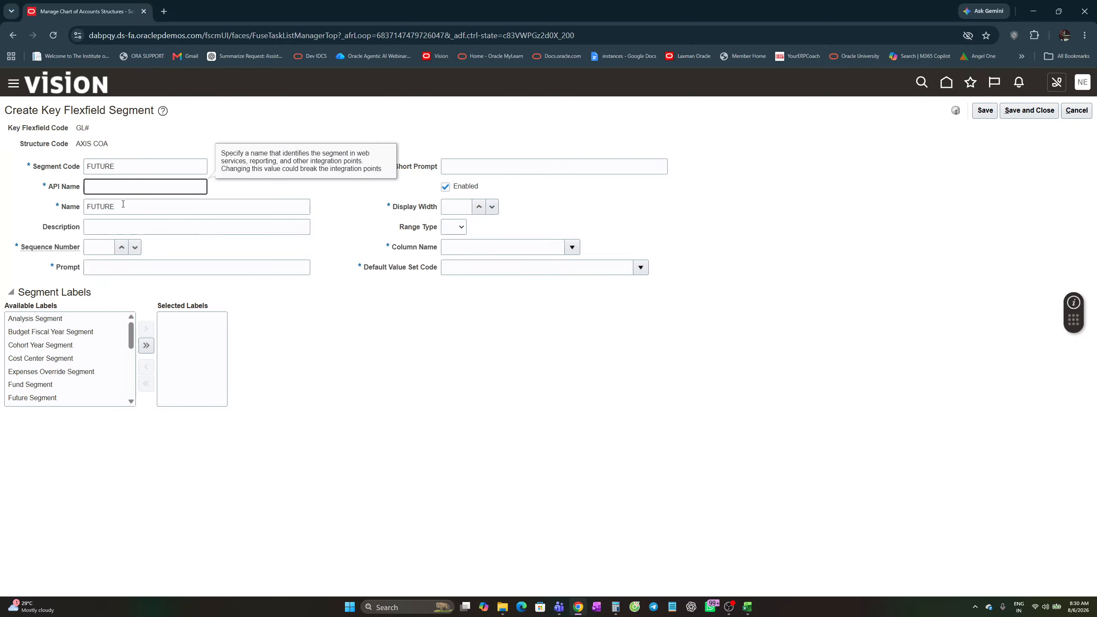
pyautogui.click(99, 183)
pyautogui.hotkey('ctrl', 'v')
pyautogui.moveTo(116, 189); pyautogui.dragTo(79, 196)
pyautogui.hotkey('ctrl', 'c')
pyautogui.press('BackSpace')
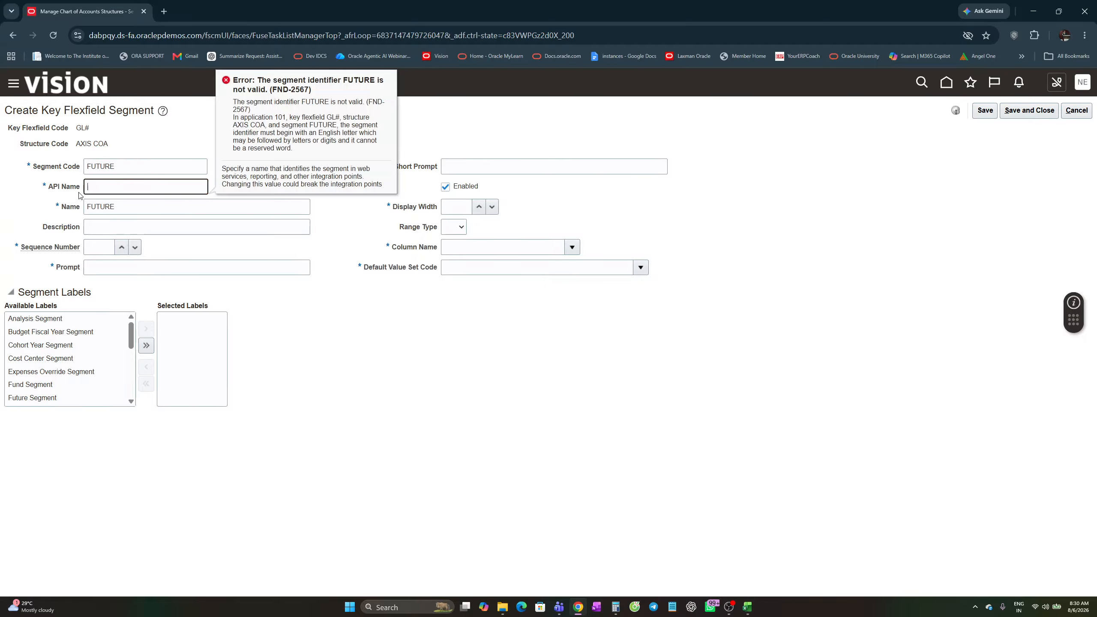
pyautogui.press('capslock')
pyautogui.write('fu')
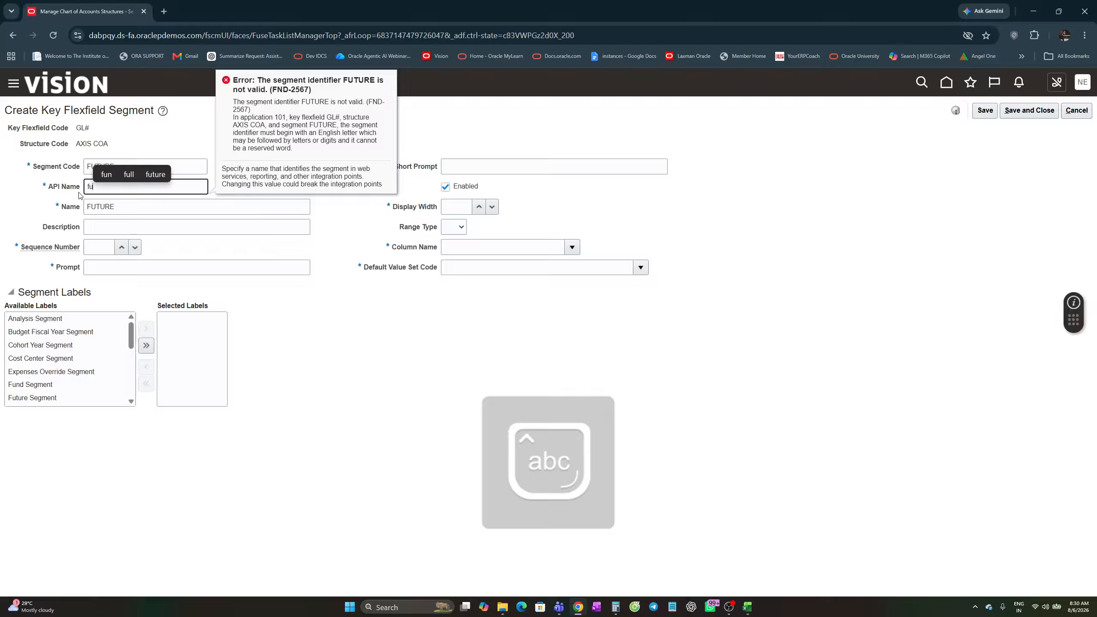
pyautogui.write('ture')
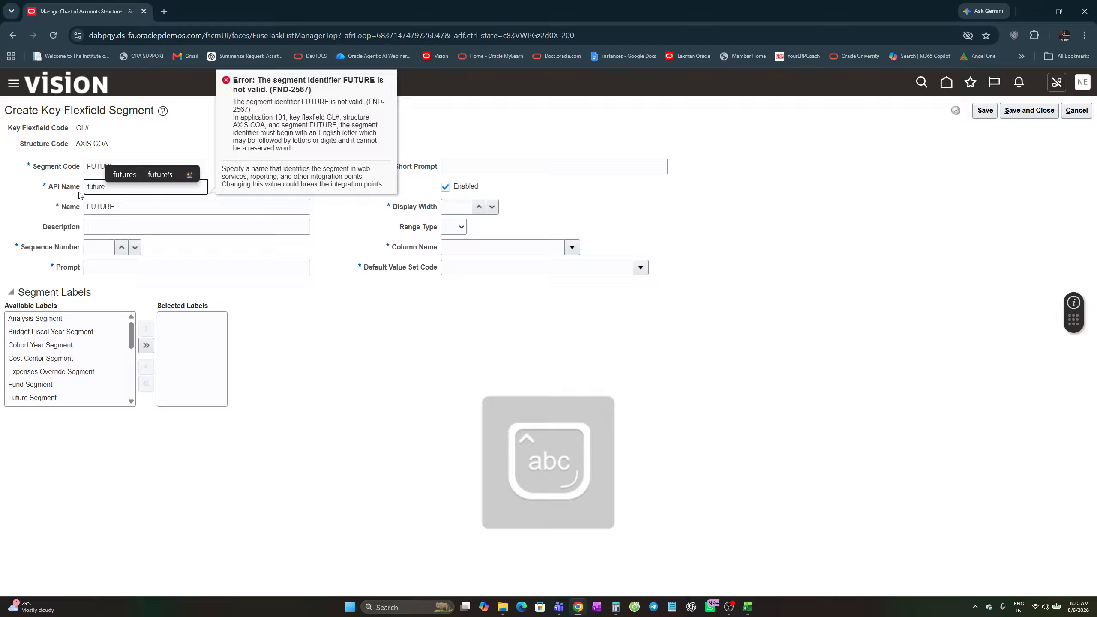
pyautogui.click(101, 219)
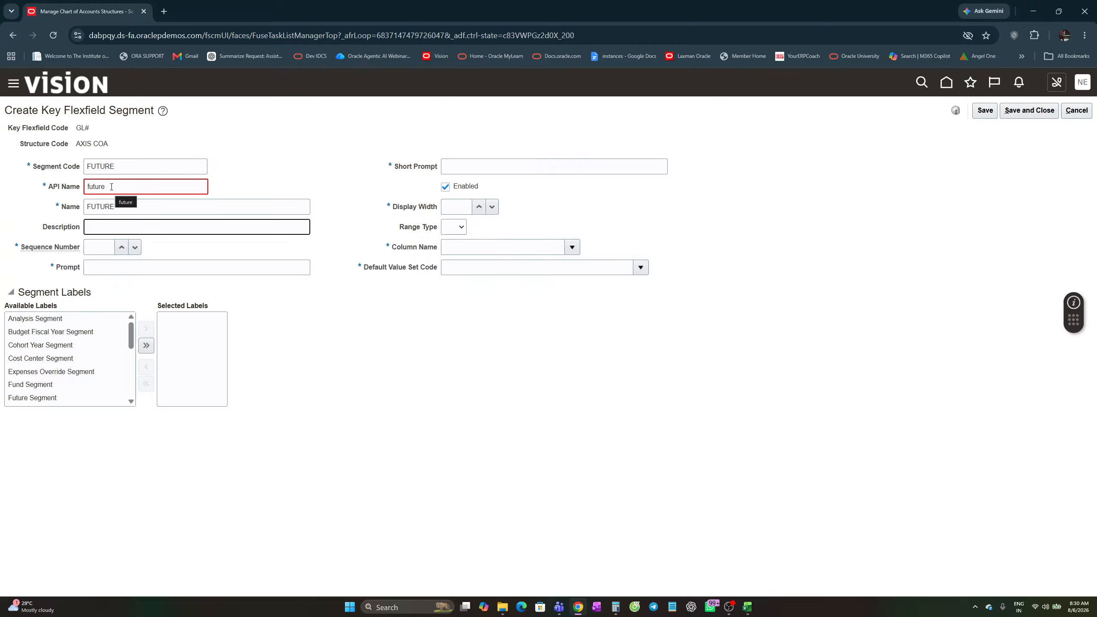
pyautogui.click(1077, 111)
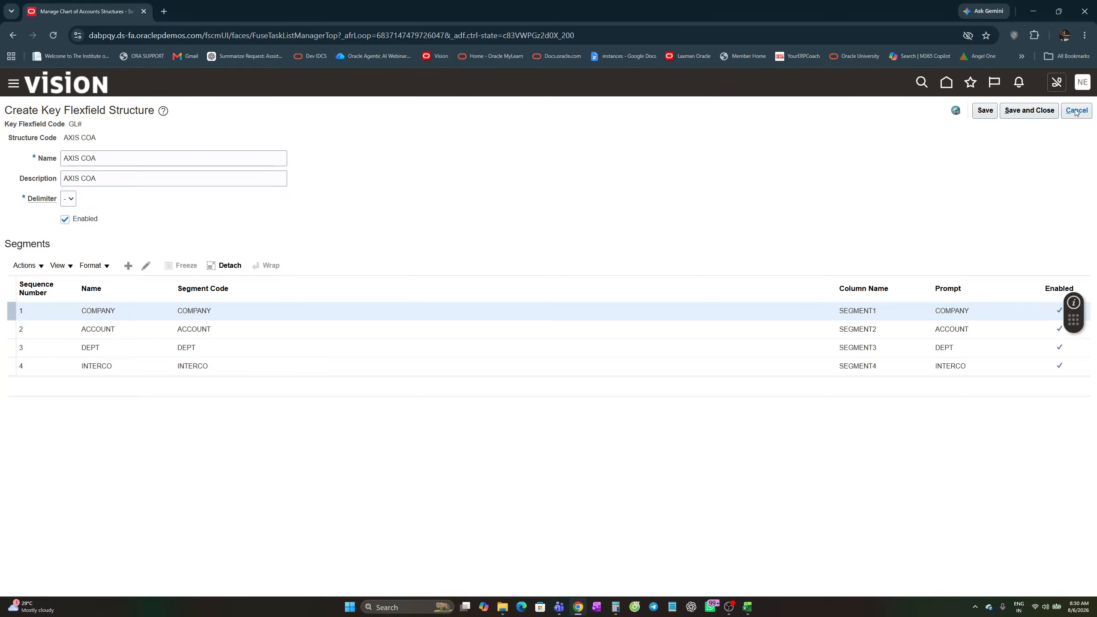
# - Add a new segment to the AXIS COA structure with segment code FUTURE and API name future1
pyautogui.click(128, 266)
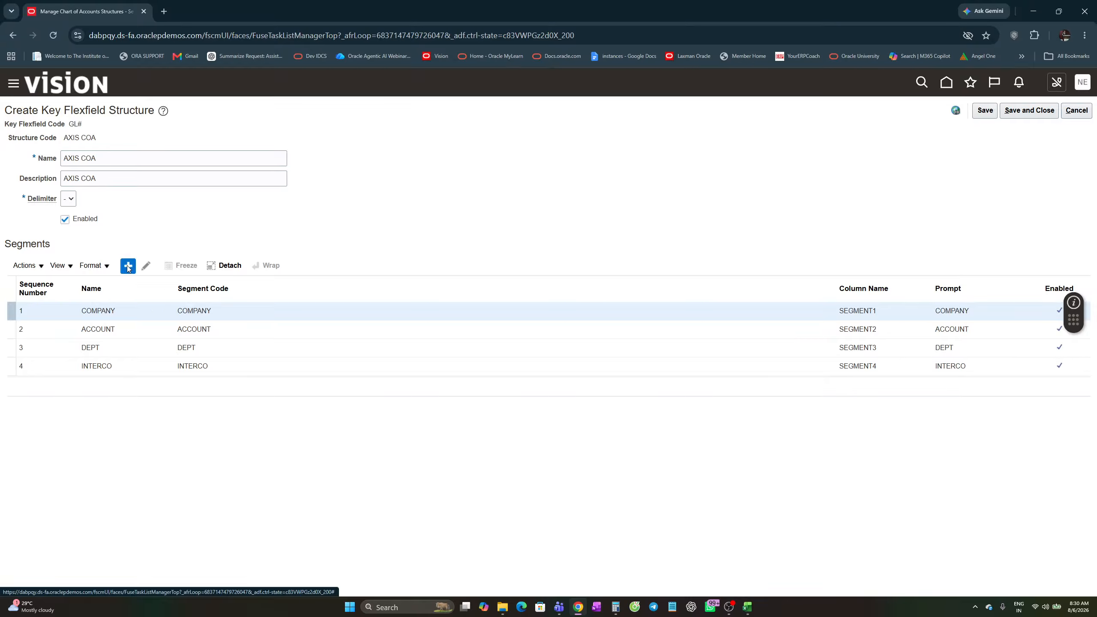
pyautogui.click(107, 169)
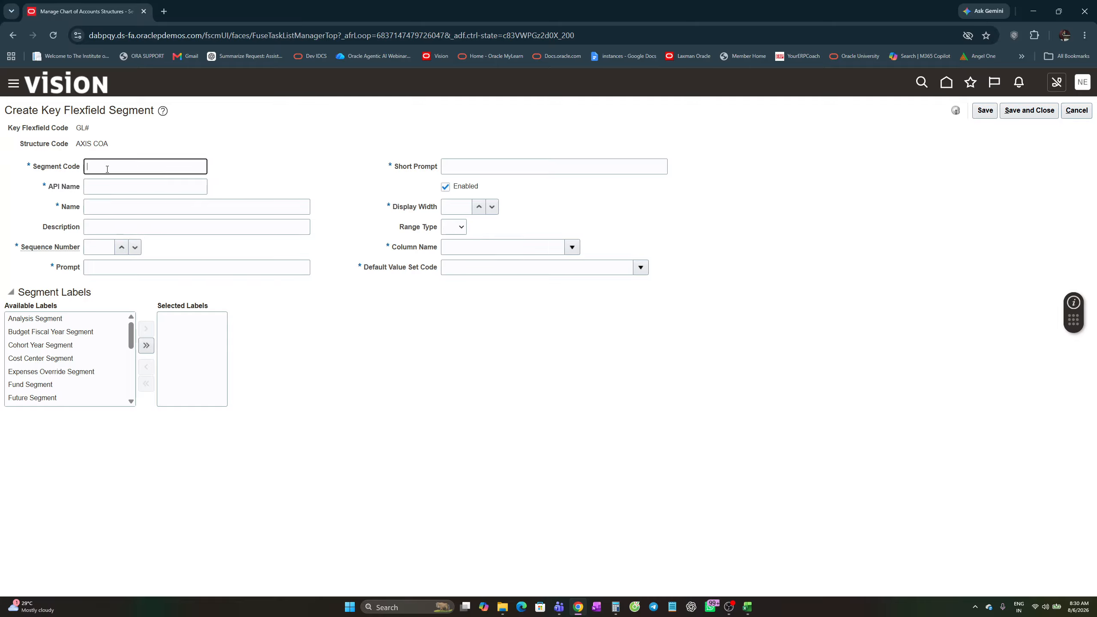
pyautogui.write('FUTURE')
pyautogui.press('Tab')
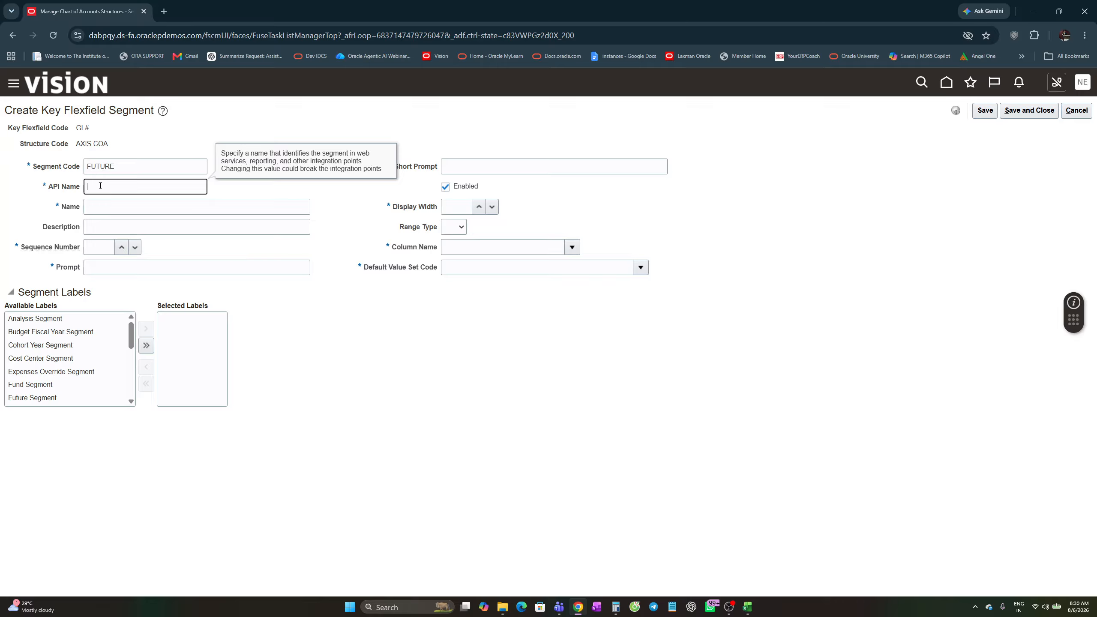
pyautogui.click(117, 165)
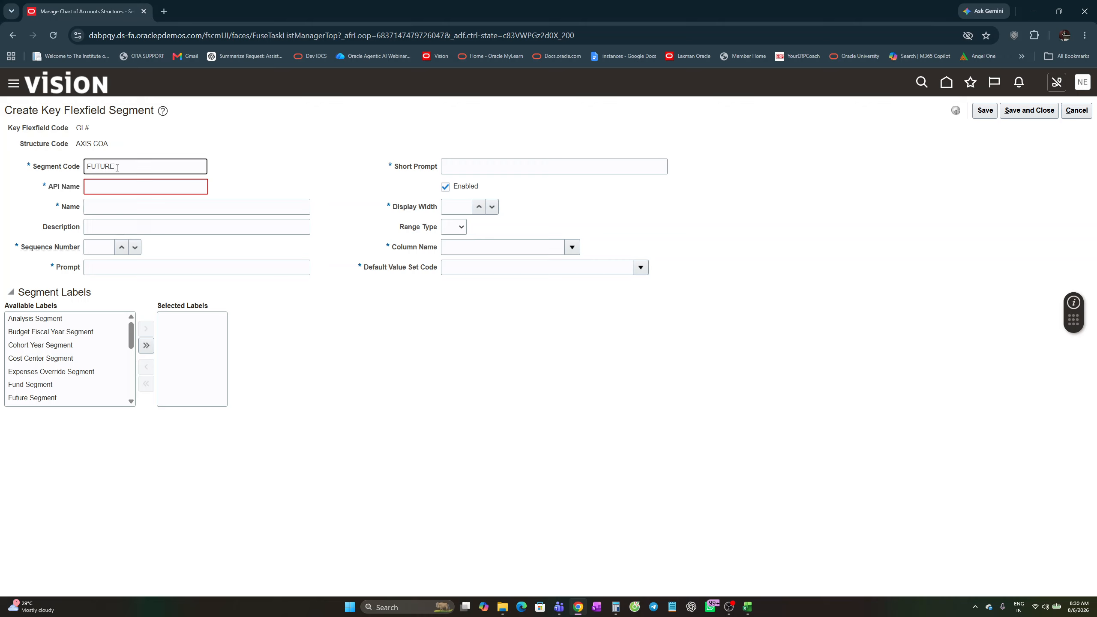
pyautogui.click(97, 189)
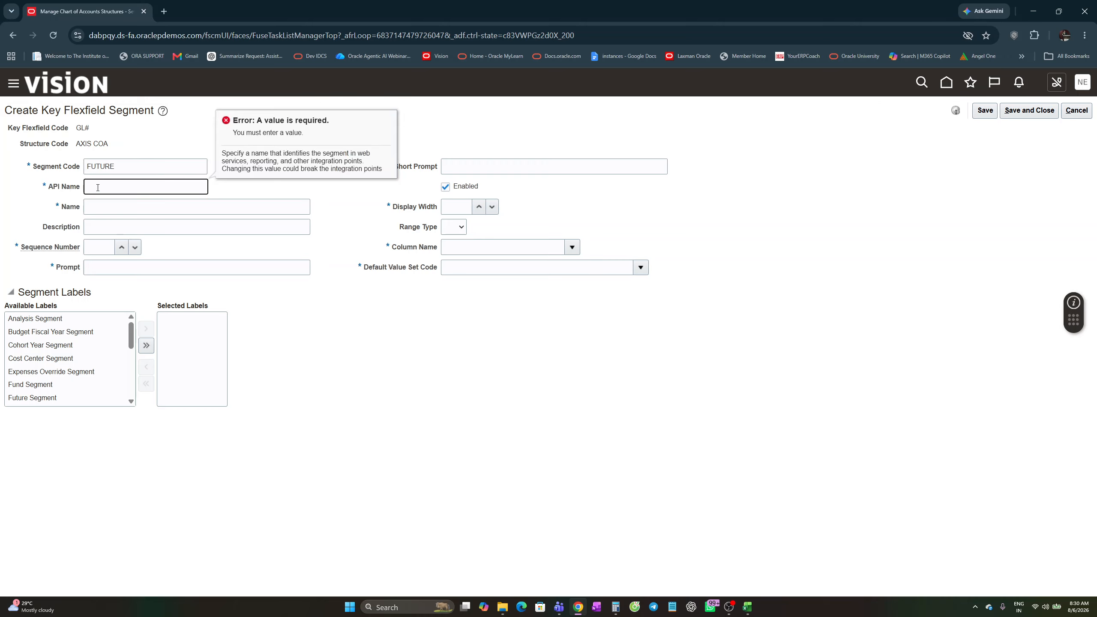
pyautogui.write('future')
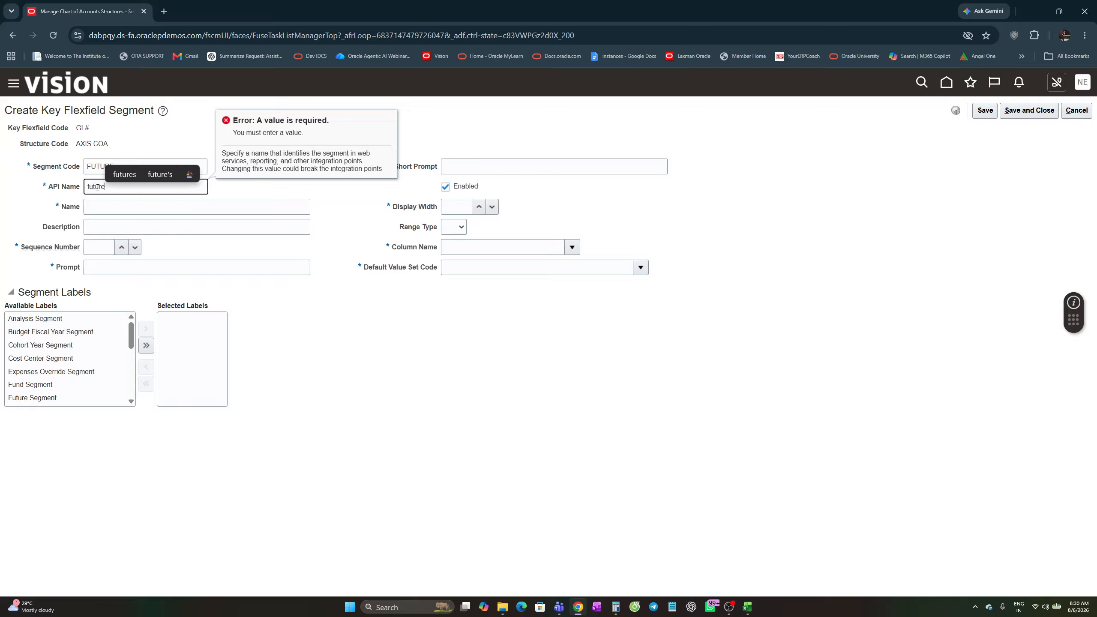
pyautogui.write('1')
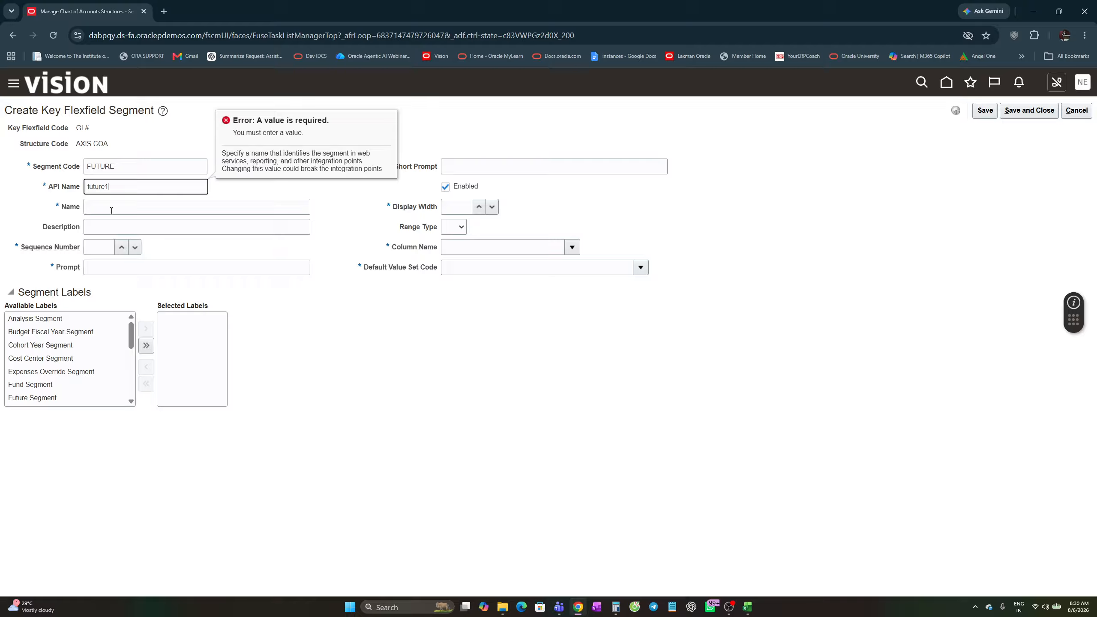
# - Fill in the segment's name, description, prompt and short prompt as FUTURE, with sequence number 5
pyautogui.click(103, 208)
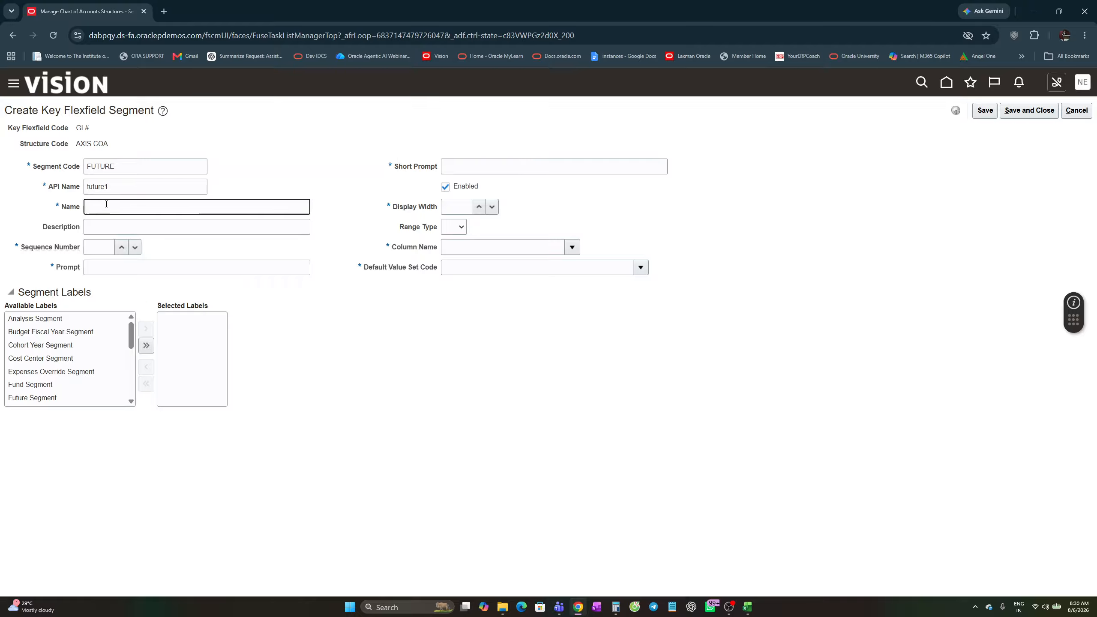
pyautogui.write('FUTURE')
pyautogui.click(102, 224)
pyautogui.hotkey('ctrl', 'v')
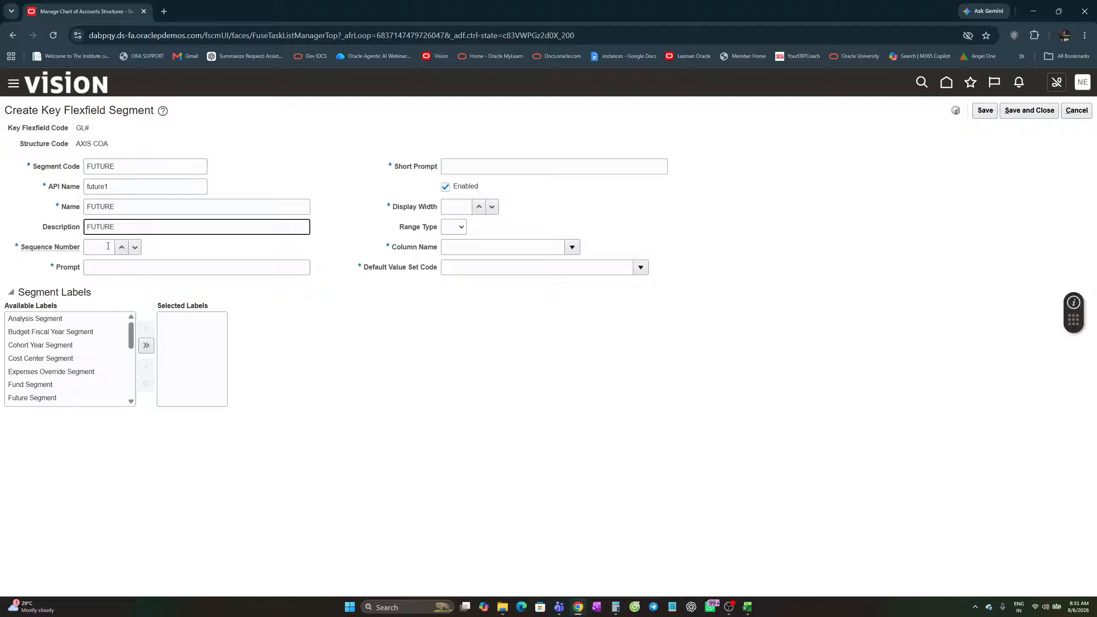
pyautogui.click(107, 246)
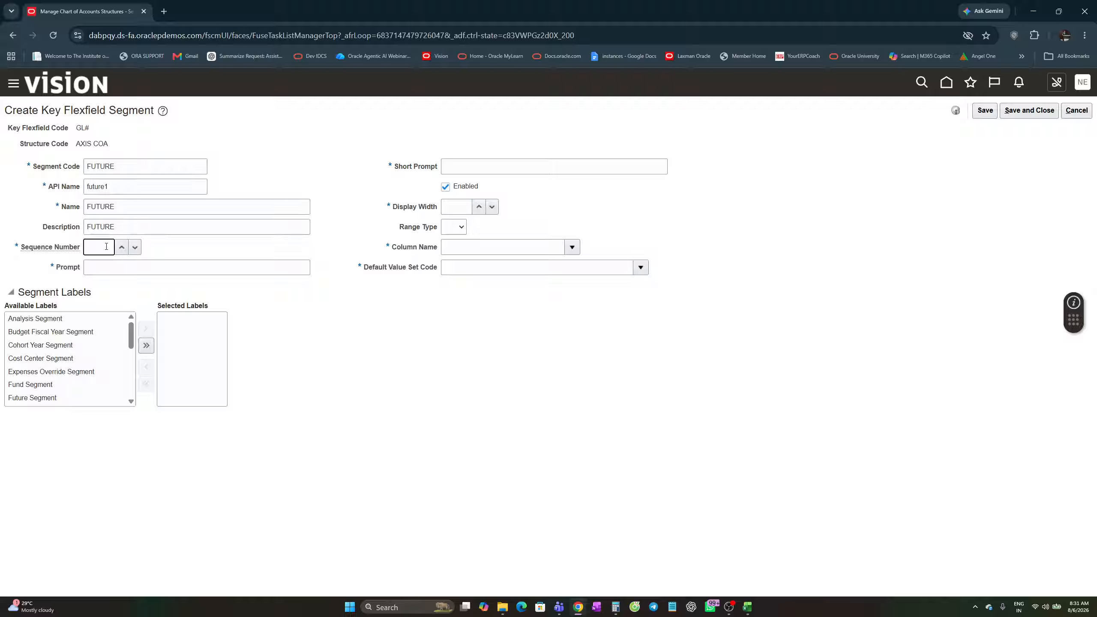
pyautogui.click(117, 265)
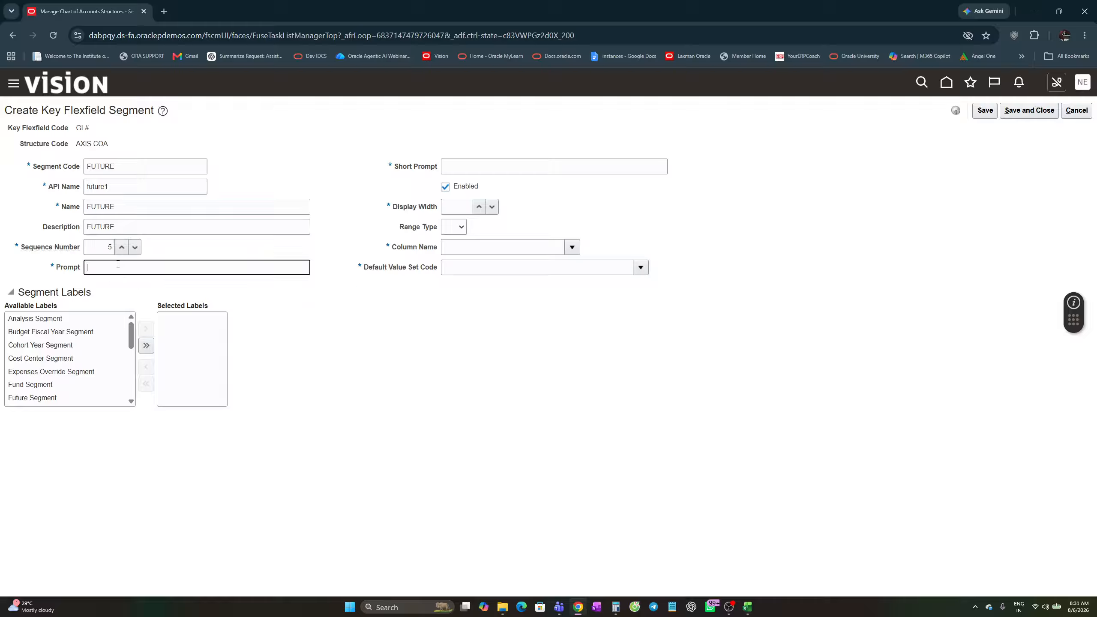
pyautogui.hotkey('ctrl', 'v')
pyautogui.click(457, 165)
pyautogui.hotkey('ctrl', 'v')
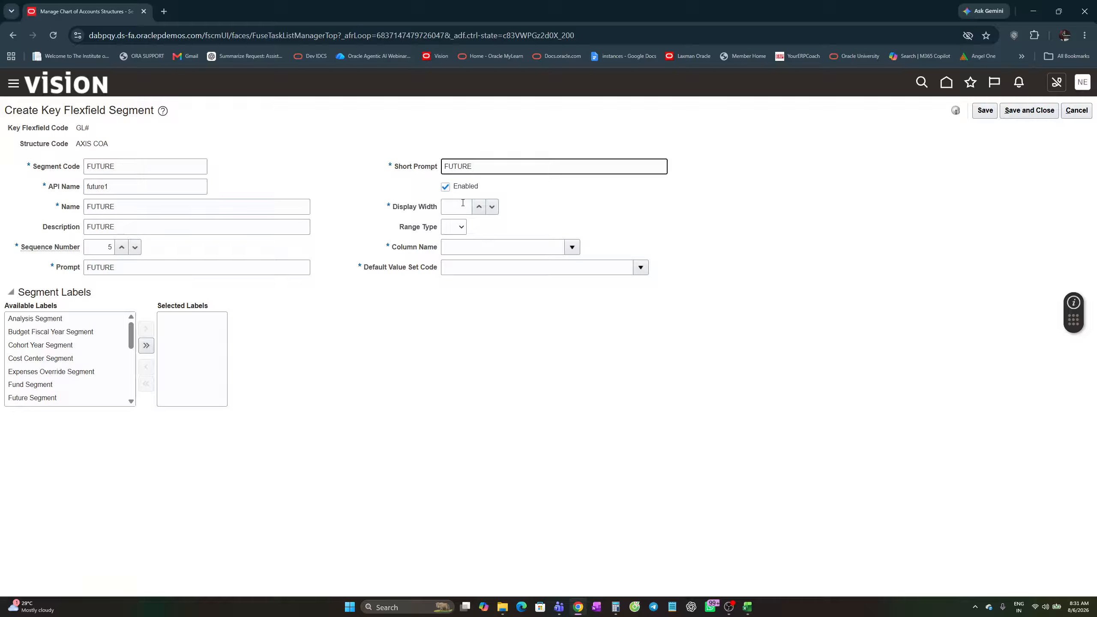
# - Set the segment's display width to 15 and its column name to SEGMENT5
pyautogui.click(463, 208)
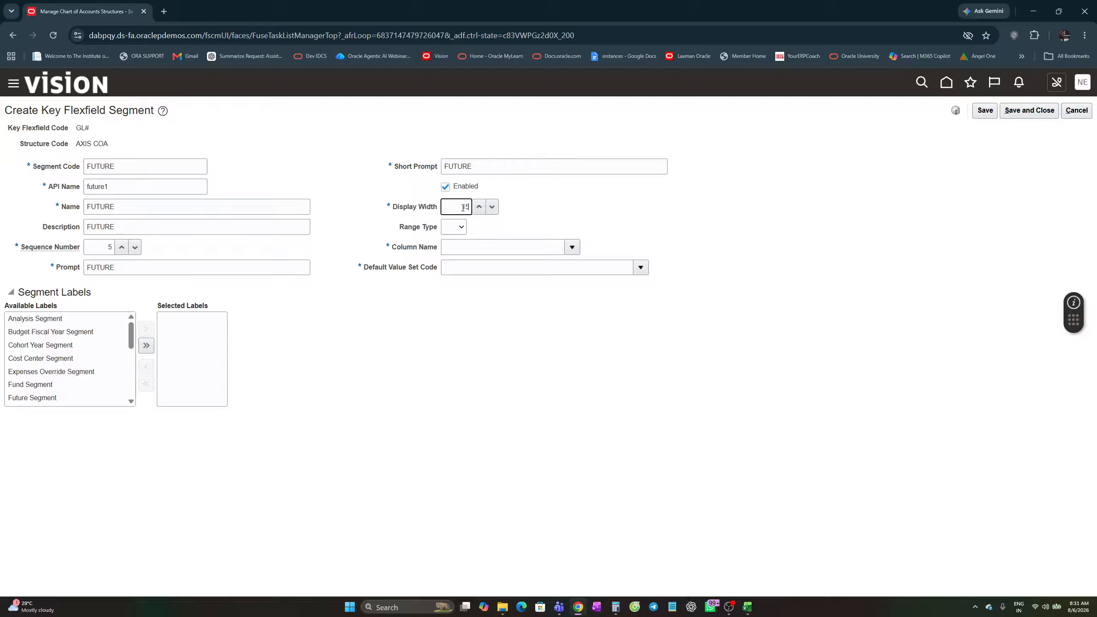
pyautogui.click(572, 247)
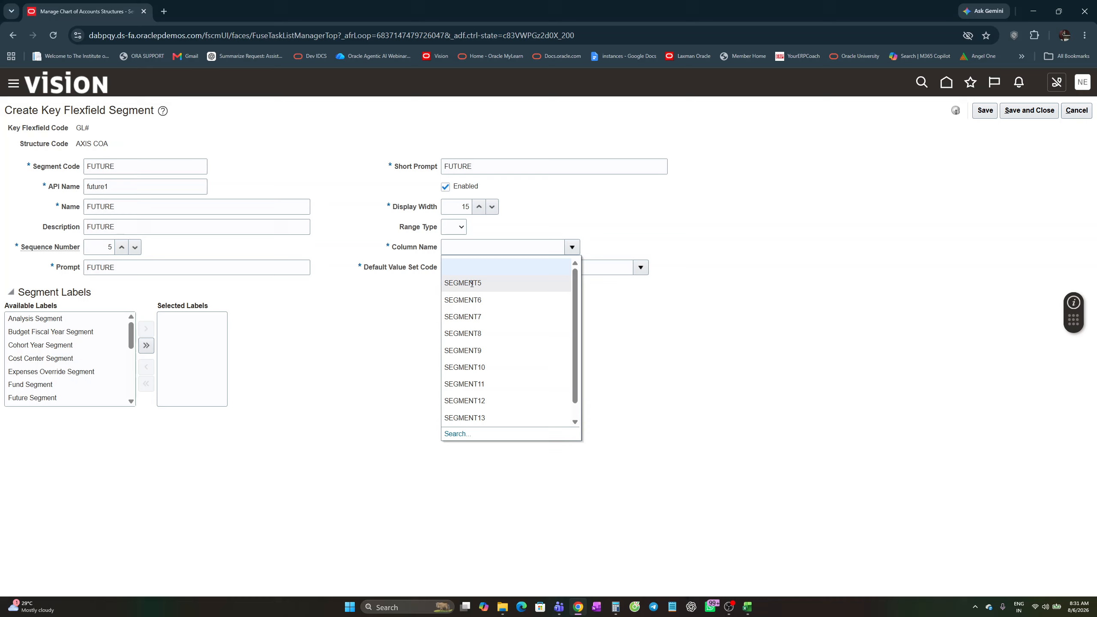
pyautogui.click(472, 284)
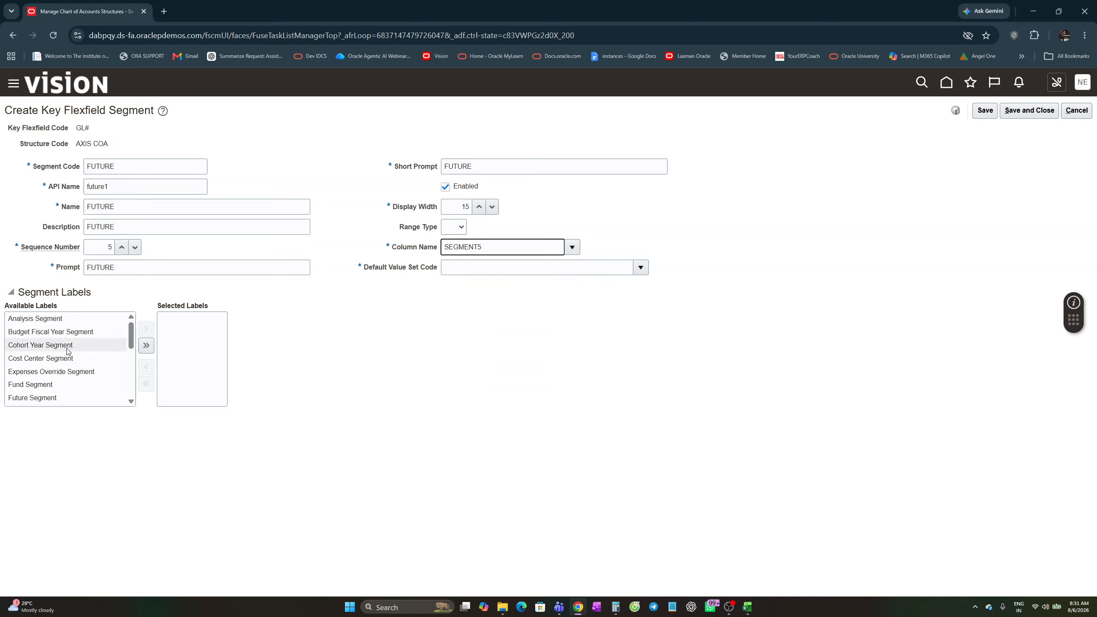
# - Assign the Future Segment label and set the default value set code to AXIS FUTURE VALUE SET, found by searching for "axis"
pyautogui.click(46, 399)
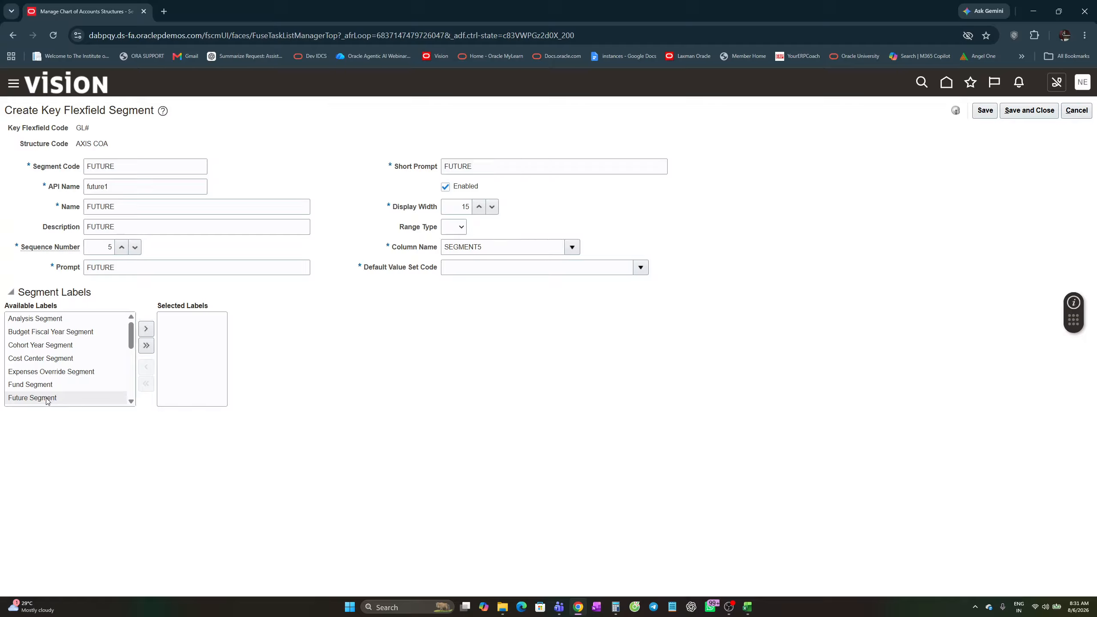
pyautogui.click(149, 330)
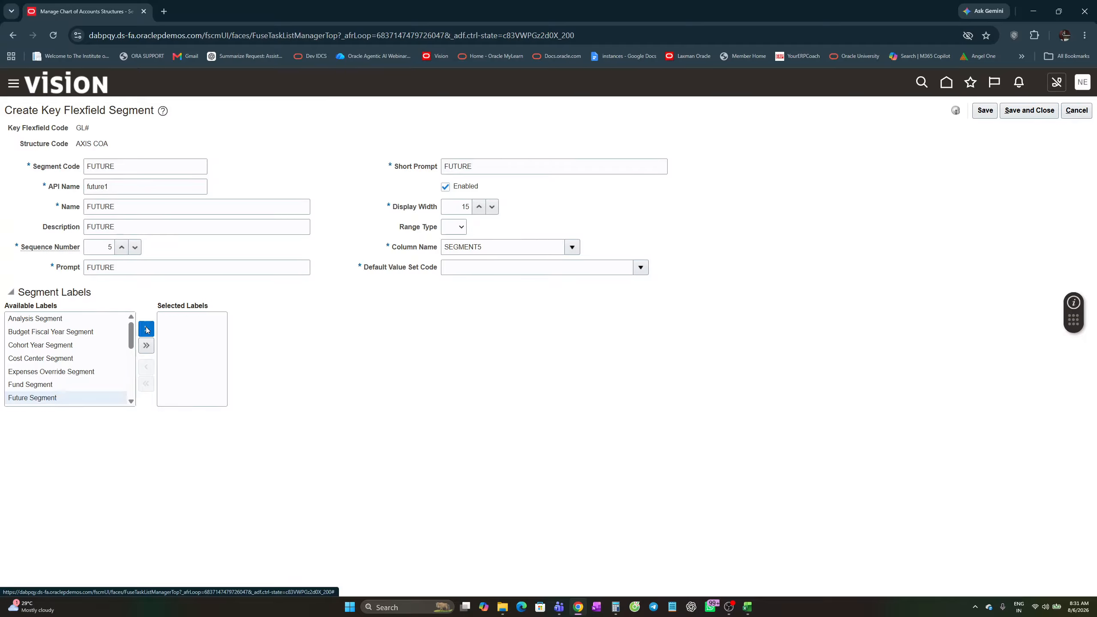
pyautogui.click(640, 269)
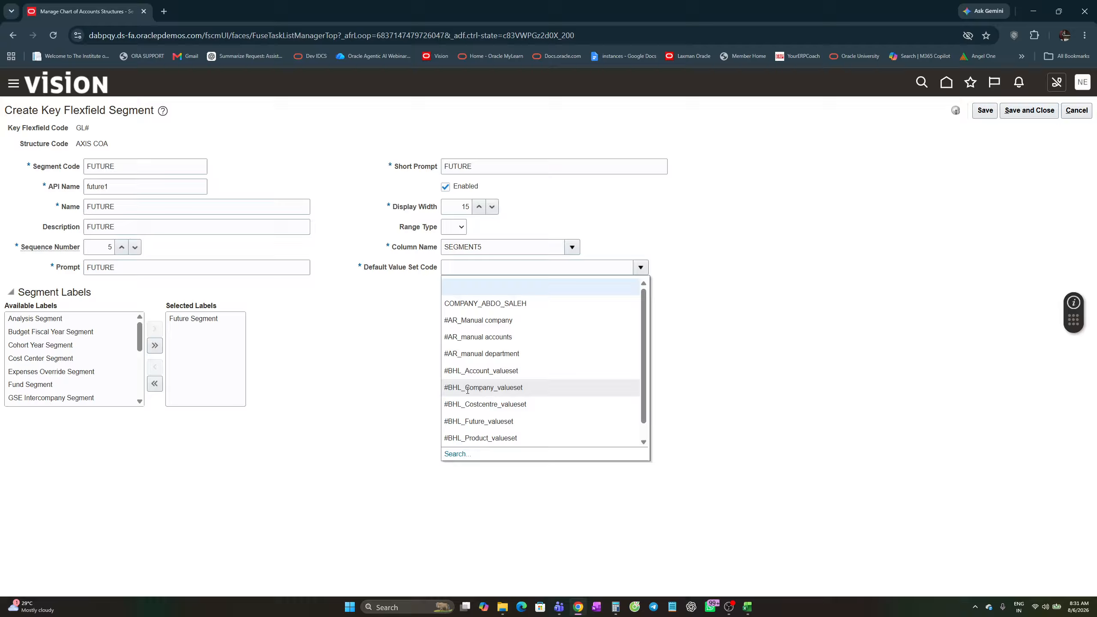
pyautogui.click(454, 454)
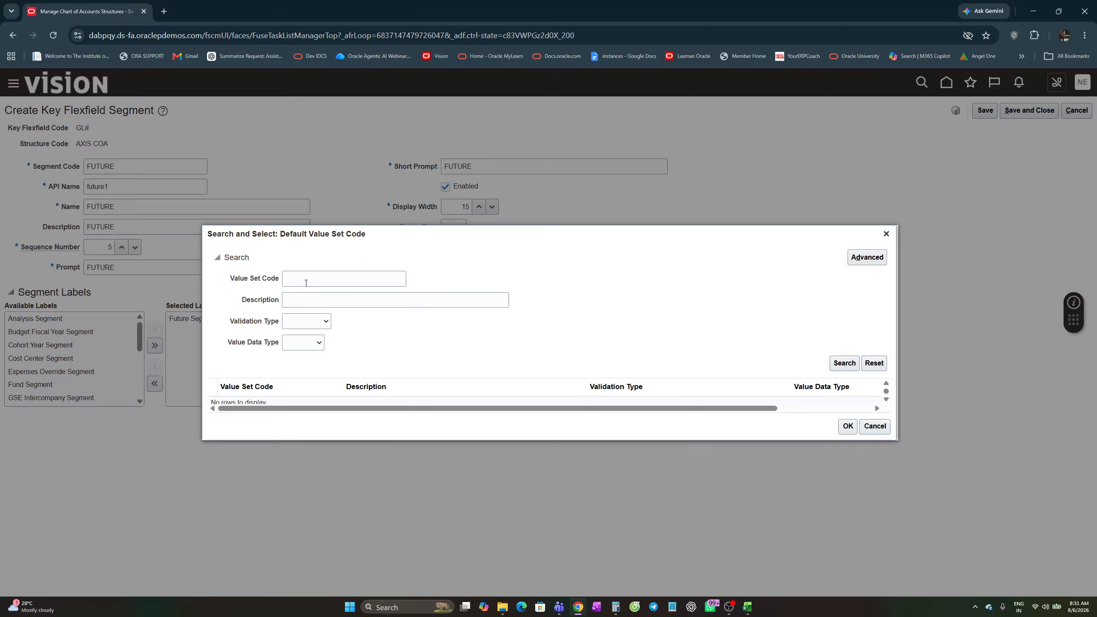
pyautogui.click(304, 278)
pyautogui.write('axis')
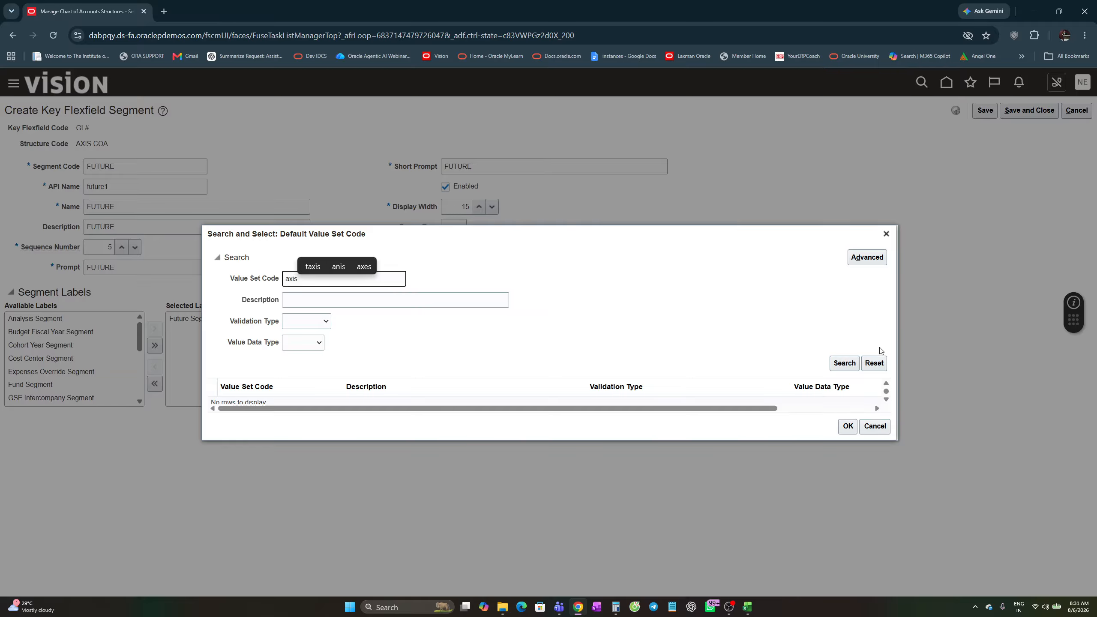
pyautogui.click(845, 363)
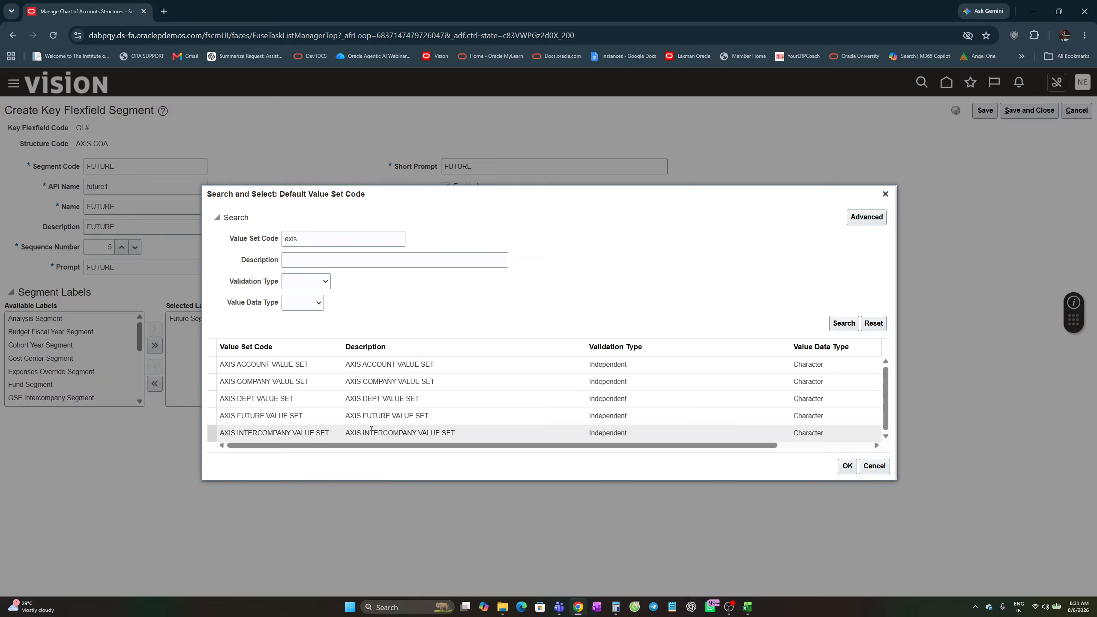
pyautogui.click(290, 416)
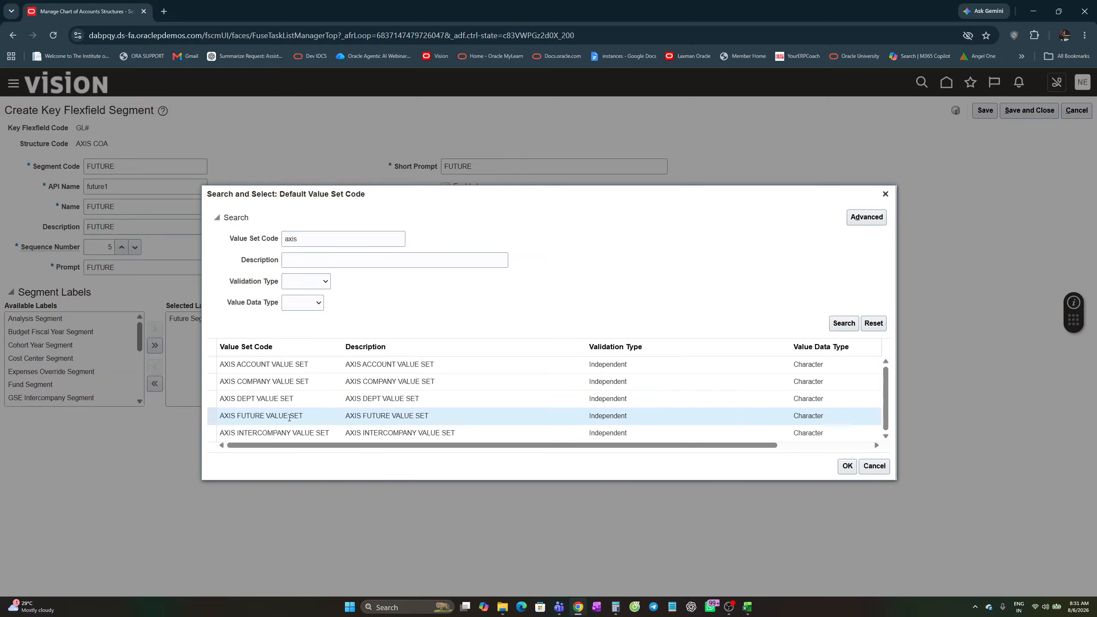
pyautogui.click(847, 466)
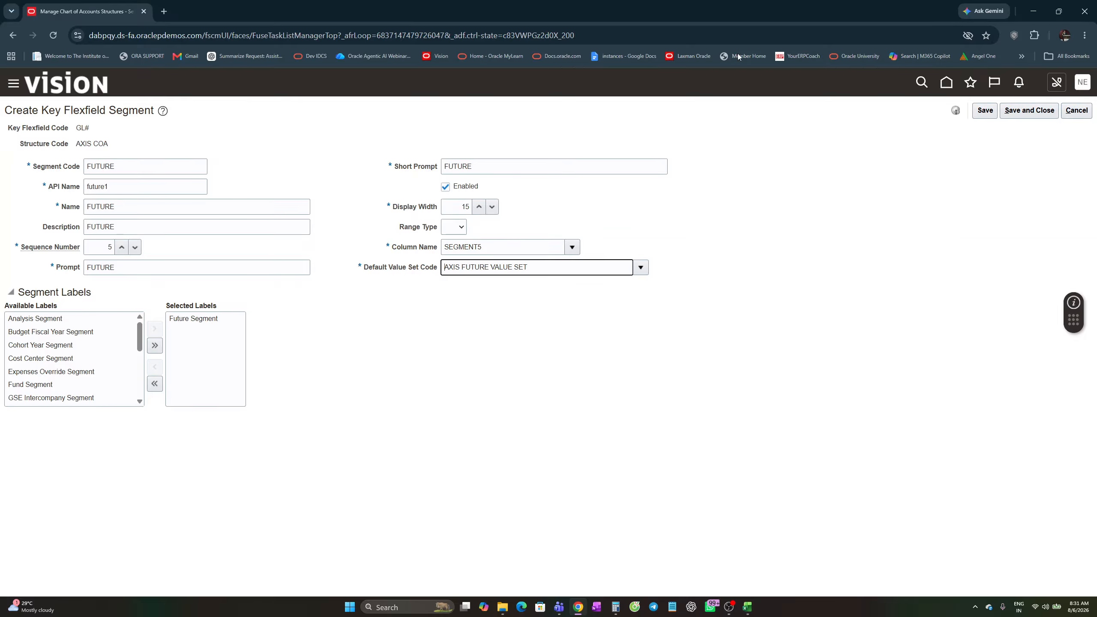
# - Save and close the FUTURE segment and the AXIS COA structure
pyautogui.click(1018, 110)
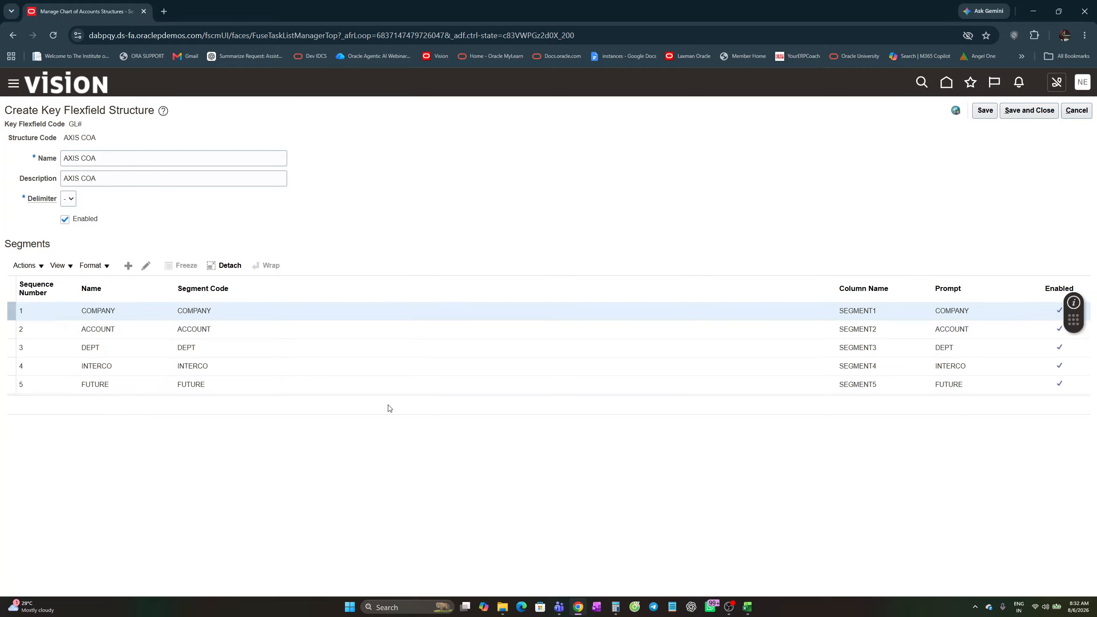
pyautogui.click(1022, 111)
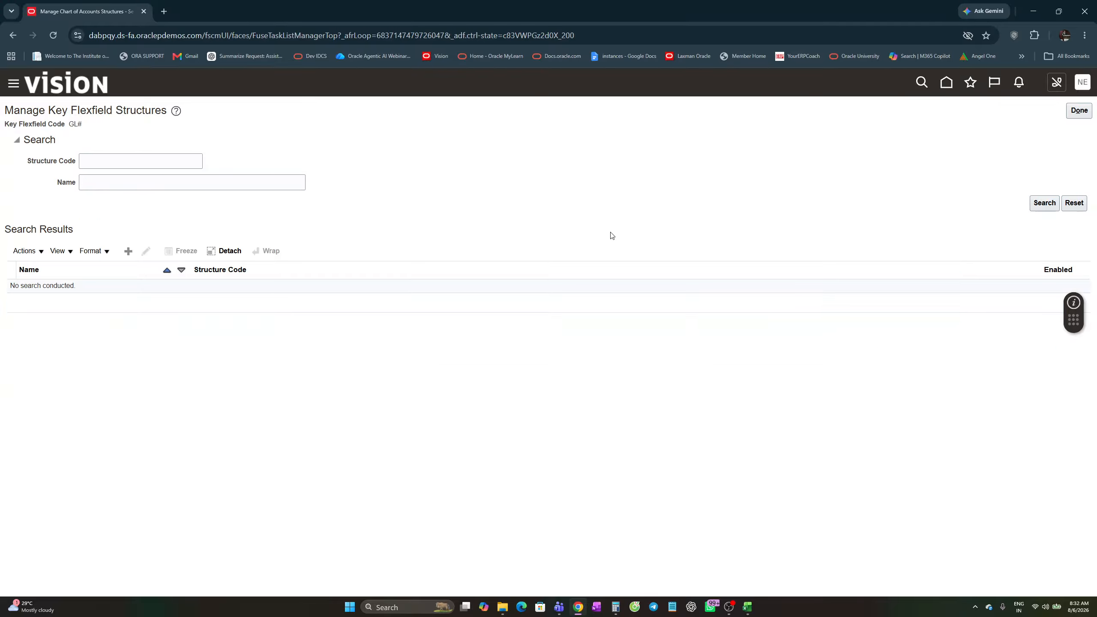
# - Switch to the Excel workbook and mark the "Create Chart of Accounts Structure" task as DONE in cell F132
pyautogui.hotkey('alt', 'Tab')
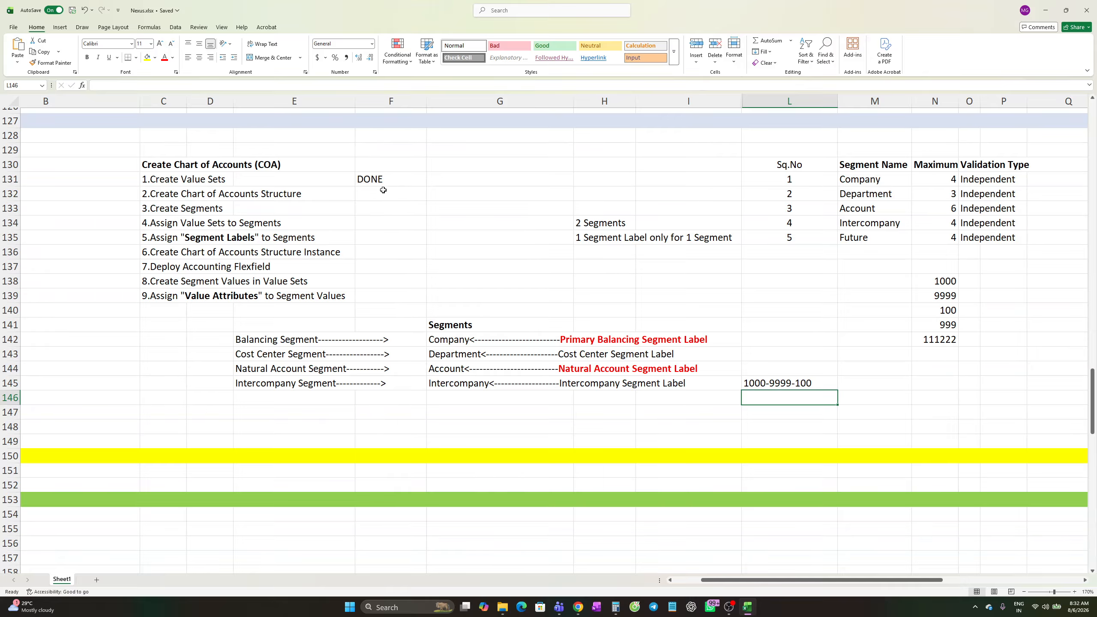
pyautogui.click(374, 195)
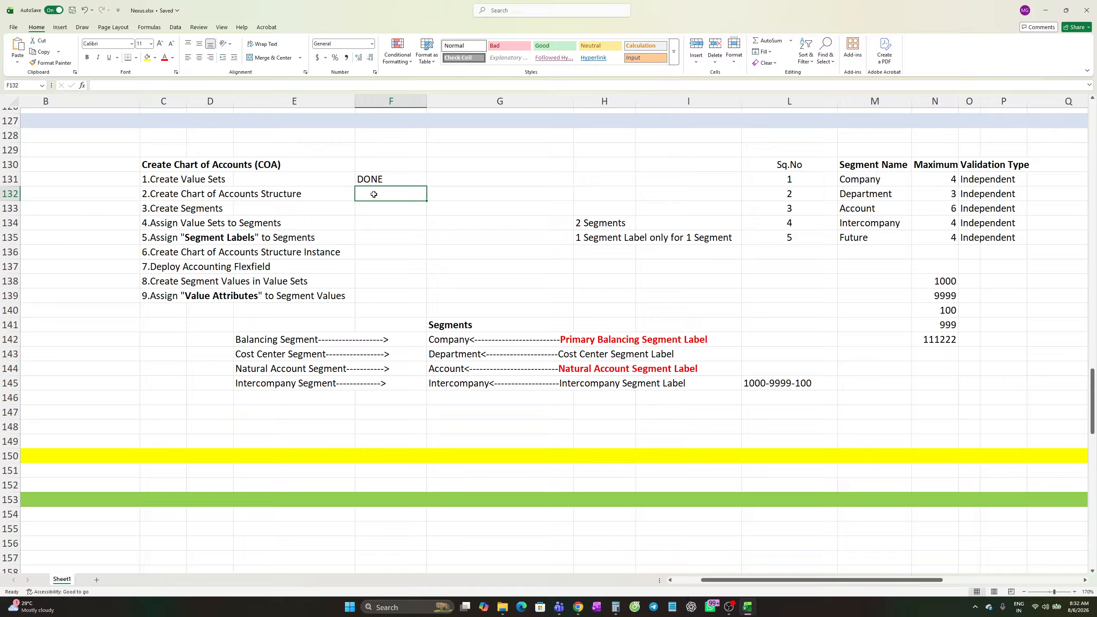
pyautogui.write('do')
pyautogui.press('BackSpace')
pyautogui.press('BackSpace')
pyautogui.press('BackSpace')
pyautogui.press('capslock')
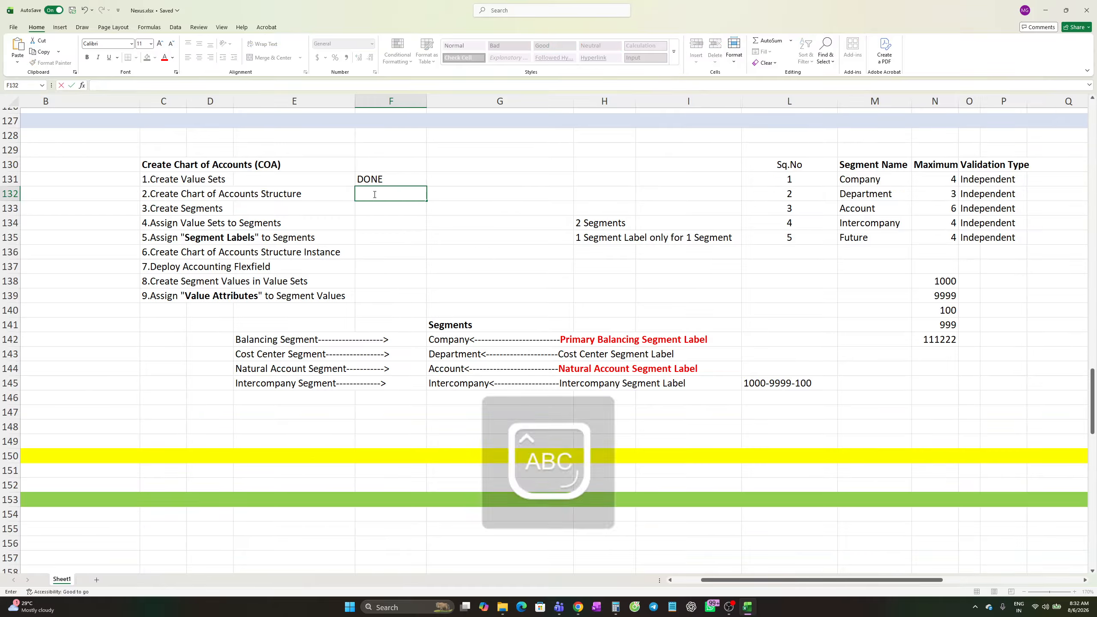
pyautogui.write('DONE')
pyautogui.press('Return')
pyautogui.click(162, 209)
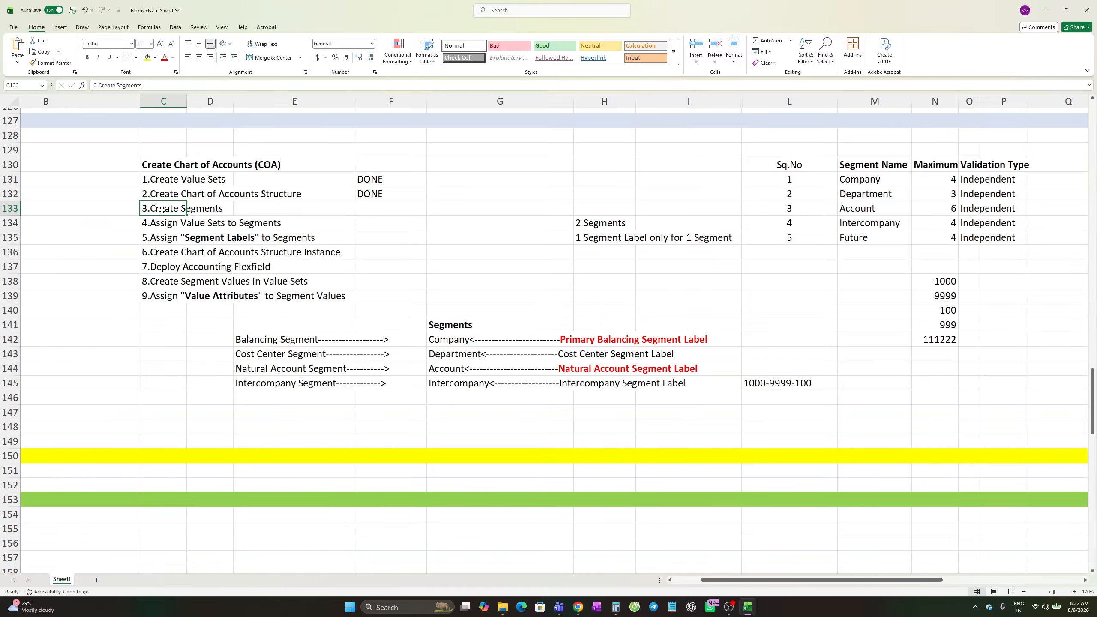
pyautogui.click(193, 209)
pyautogui.click(161, 209)
# - Switch back to Oracle in the browser and search the Accounting Flexfield's structures without criteria
pyautogui.hotkey('alt', 'Tab')
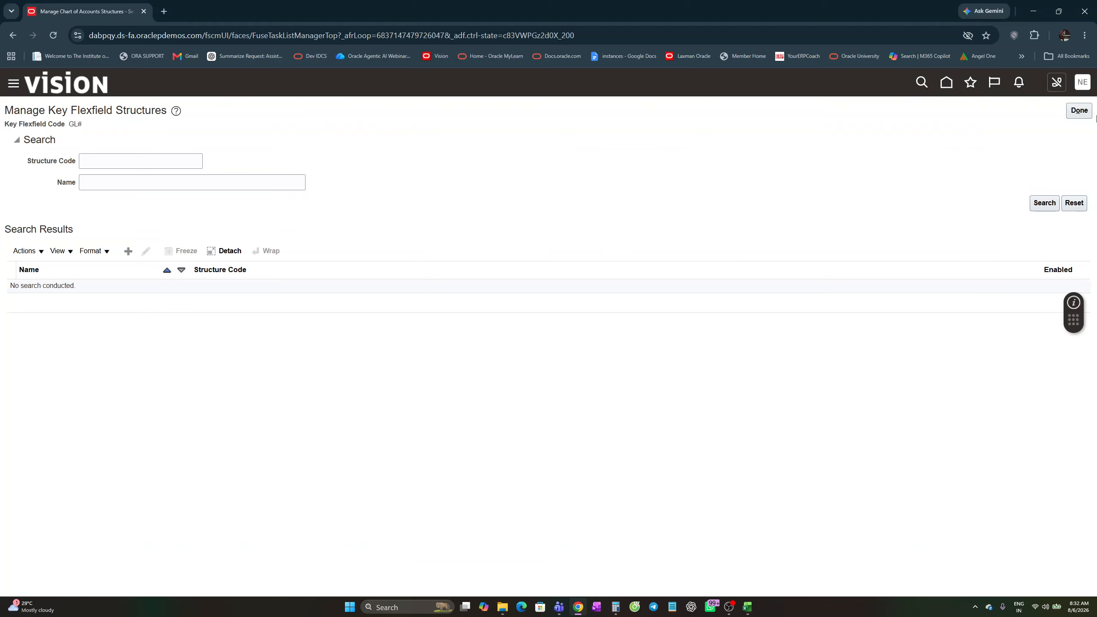
pyautogui.click(1076, 112)
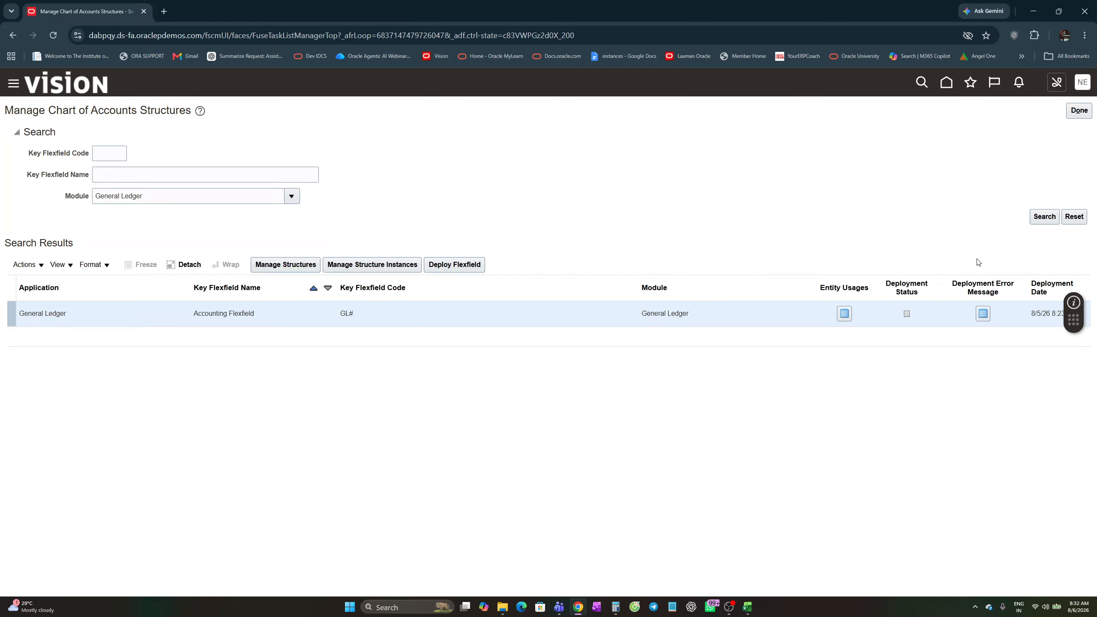
pyautogui.click(275, 265)
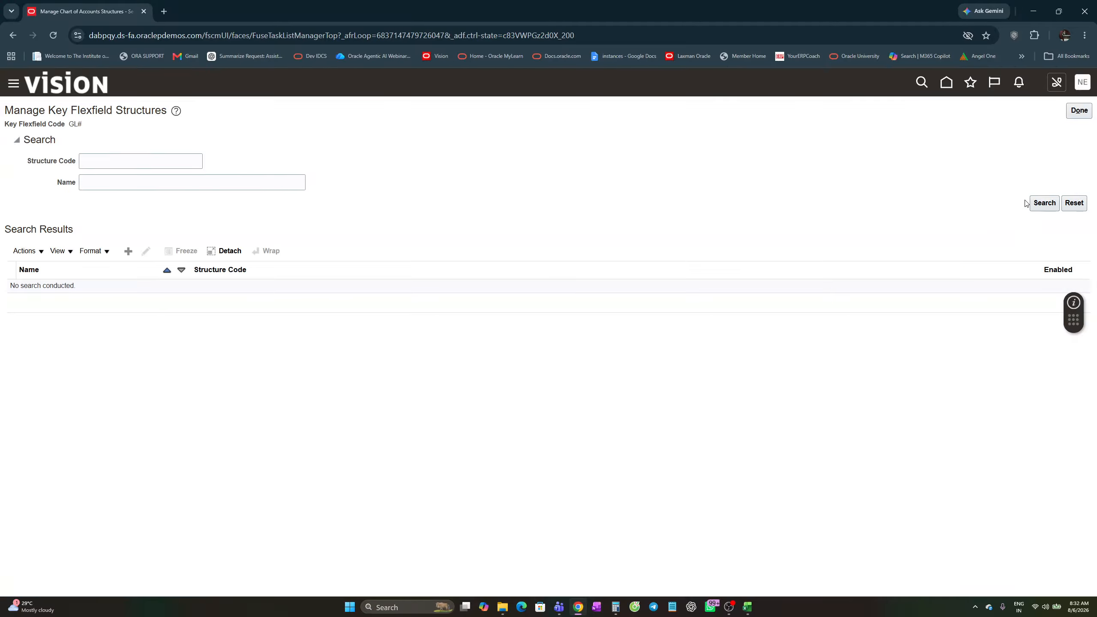
pyautogui.click(1042, 204)
pyautogui.click(128, 163)
pyautogui.click(1076, 111)
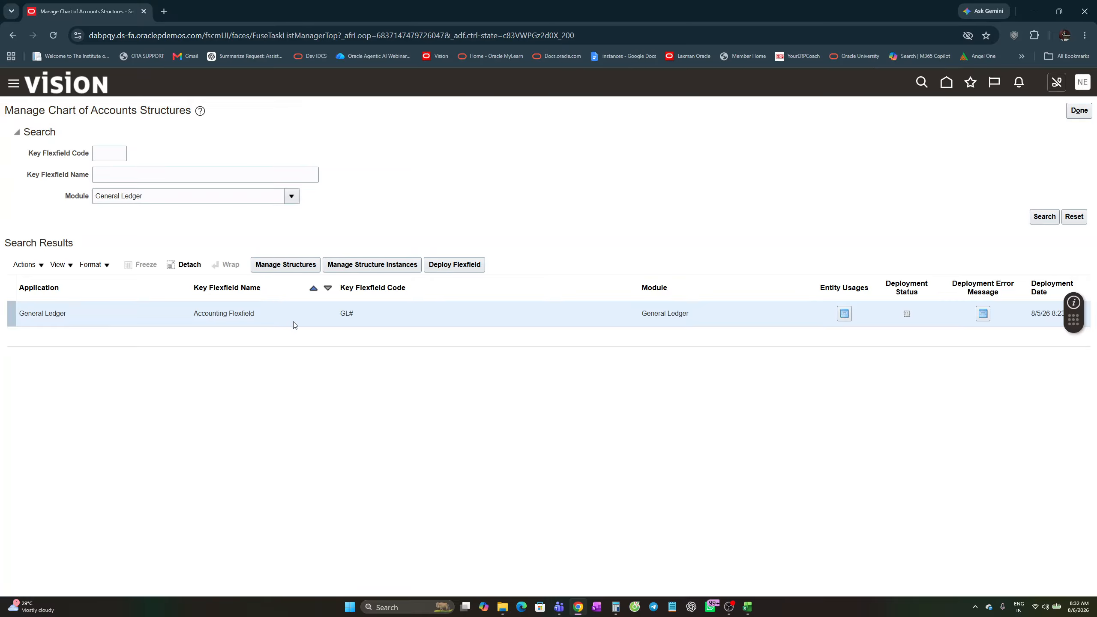
# - Look through the full list of the Accounting Flexfield's structures and return to the Setup: Financials task list
pyautogui.click(292, 267)
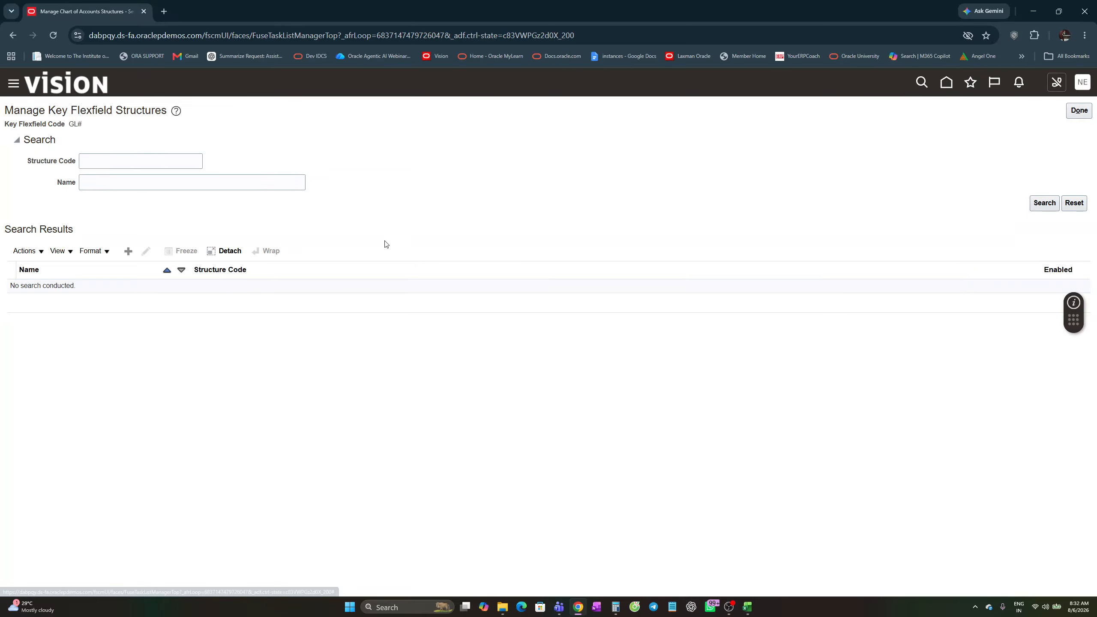
pyautogui.click(1043, 203)
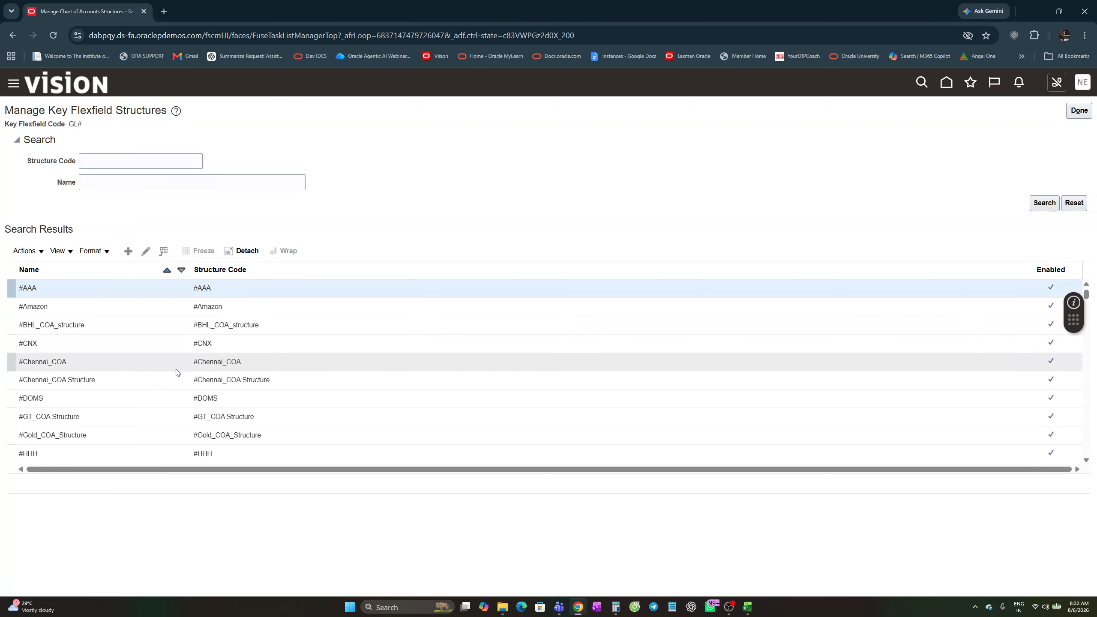
pyautogui.scroll(-3, 175, 368)
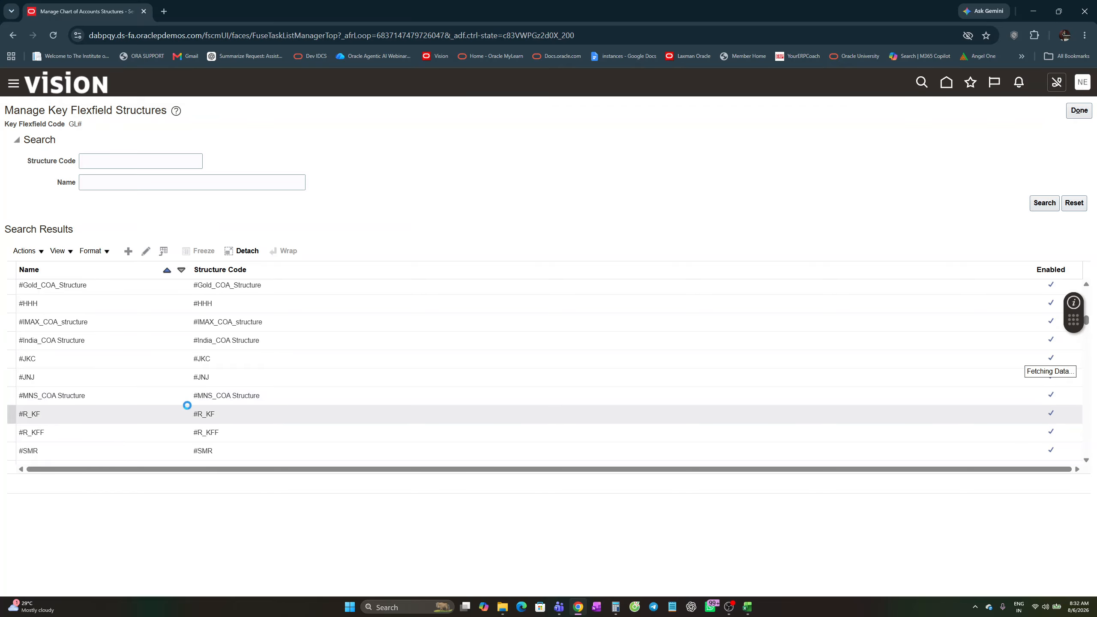
pyautogui.scroll(-5, 185, 409)
pyautogui.scroll(10, 184, 431)
pyautogui.click(1079, 114)
pyautogui.click(1078, 112)
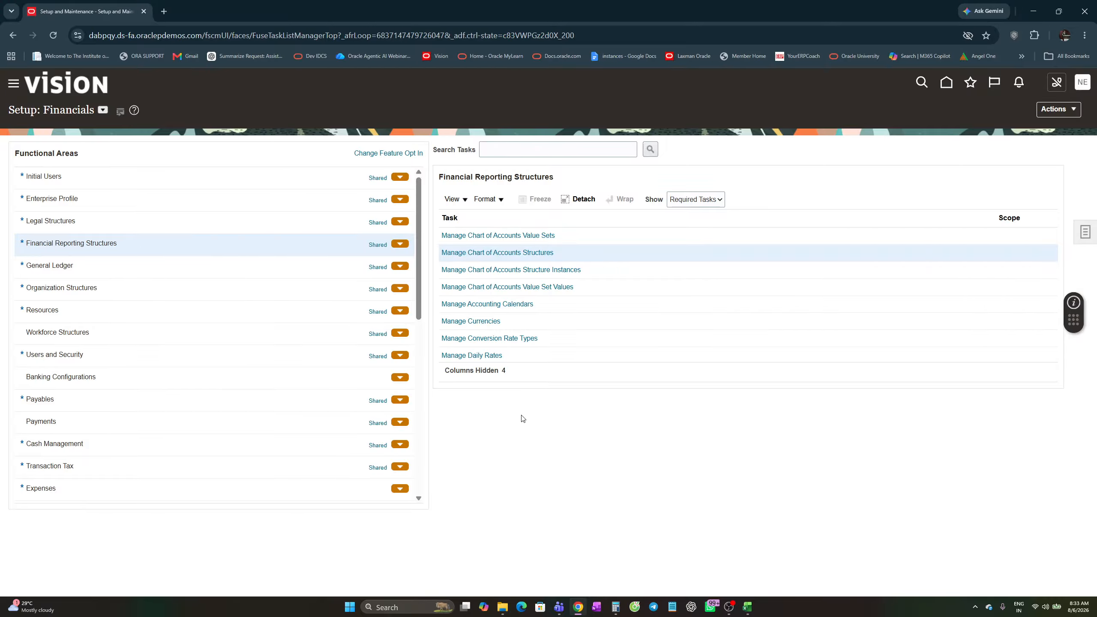
# - Find the General Ledger module's Accounting Flexfield in Manage Chart of Accounts Structures and open its structure instances
pyautogui.click(483, 254)
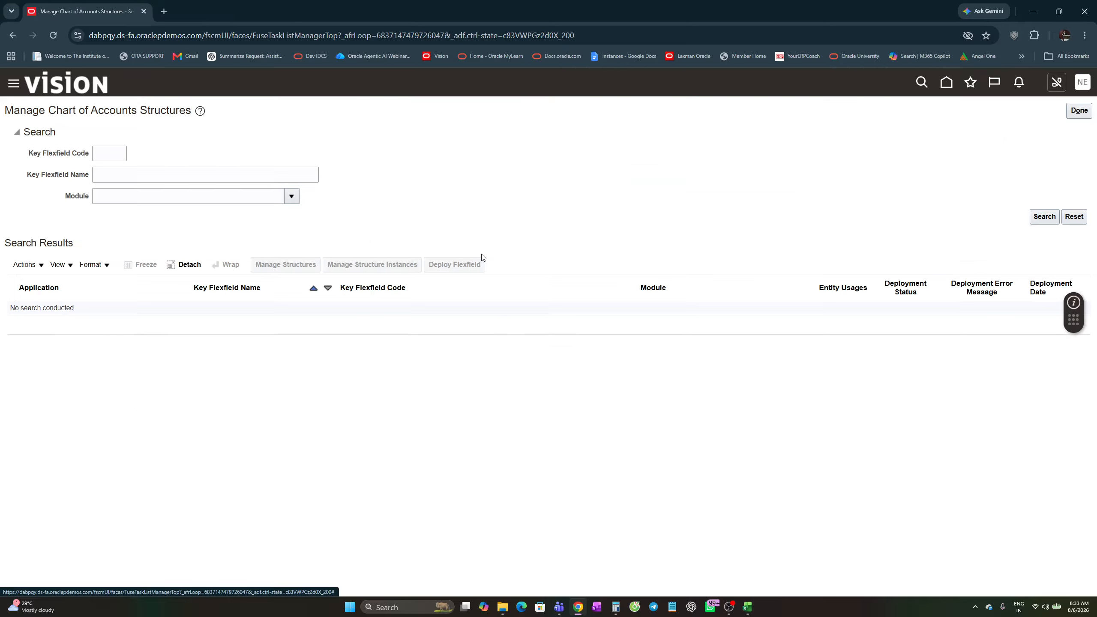
pyautogui.click(291, 197)
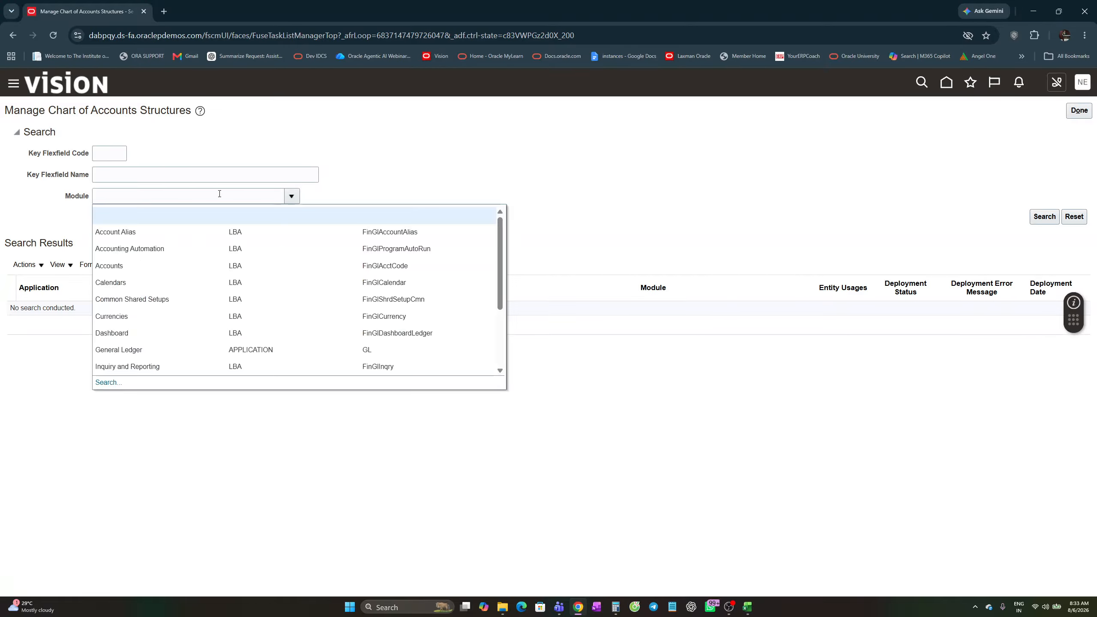
pyautogui.click(120, 350)
pyautogui.click(1043, 218)
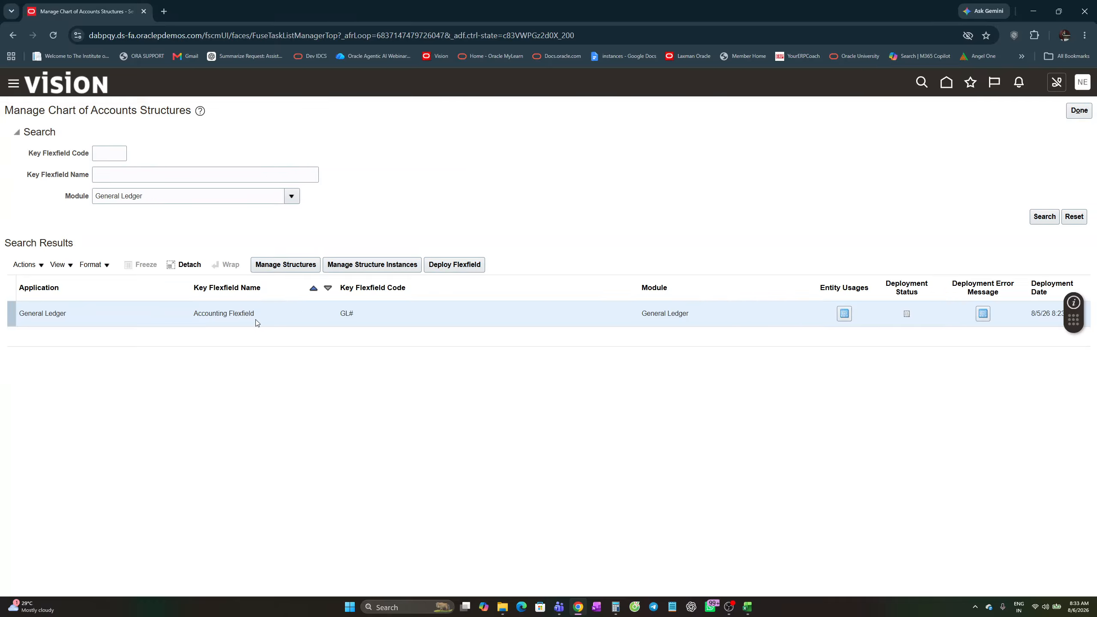
pyautogui.click(269, 314)
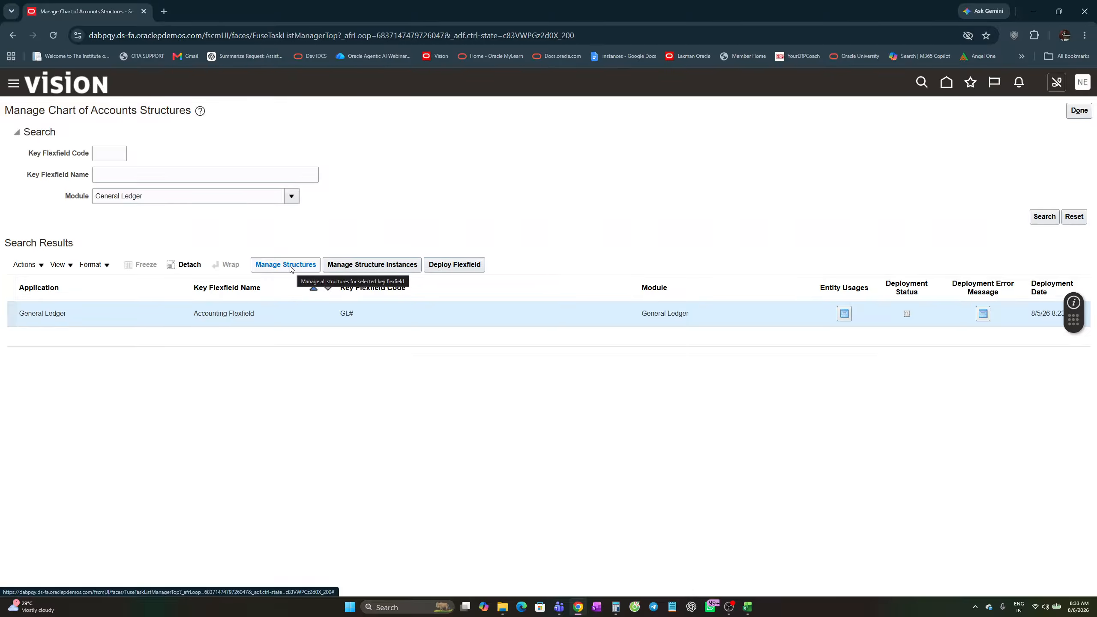
pyautogui.click(346, 266)
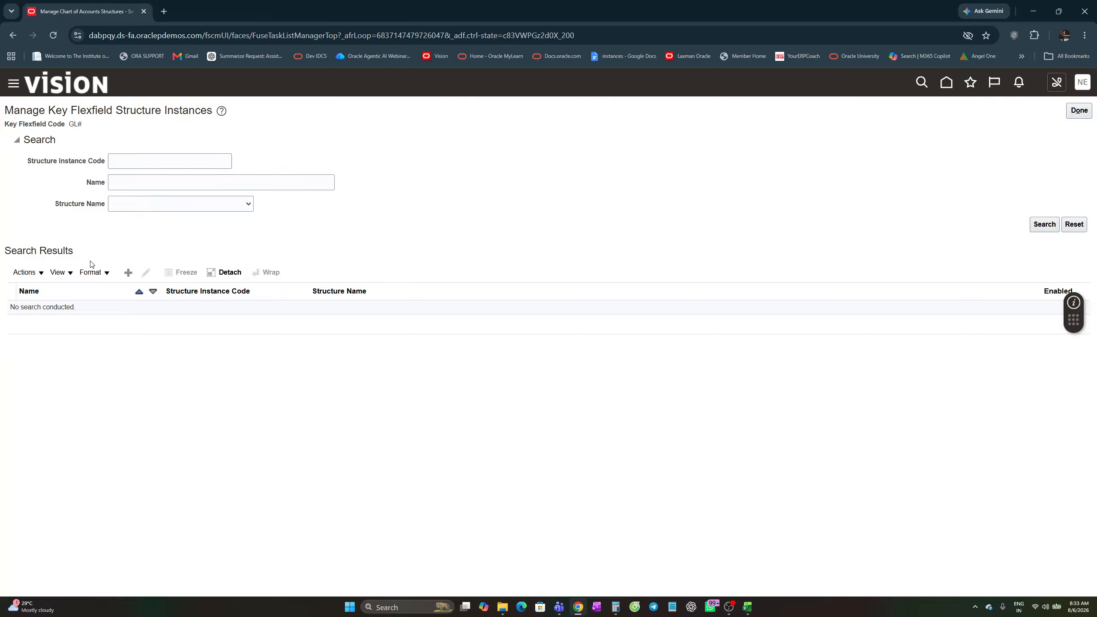
# - Start a new key flexfield structure instance for GL# with the structure instance code AXIS STU INSTANCE
pyautogui.click(126, 274)
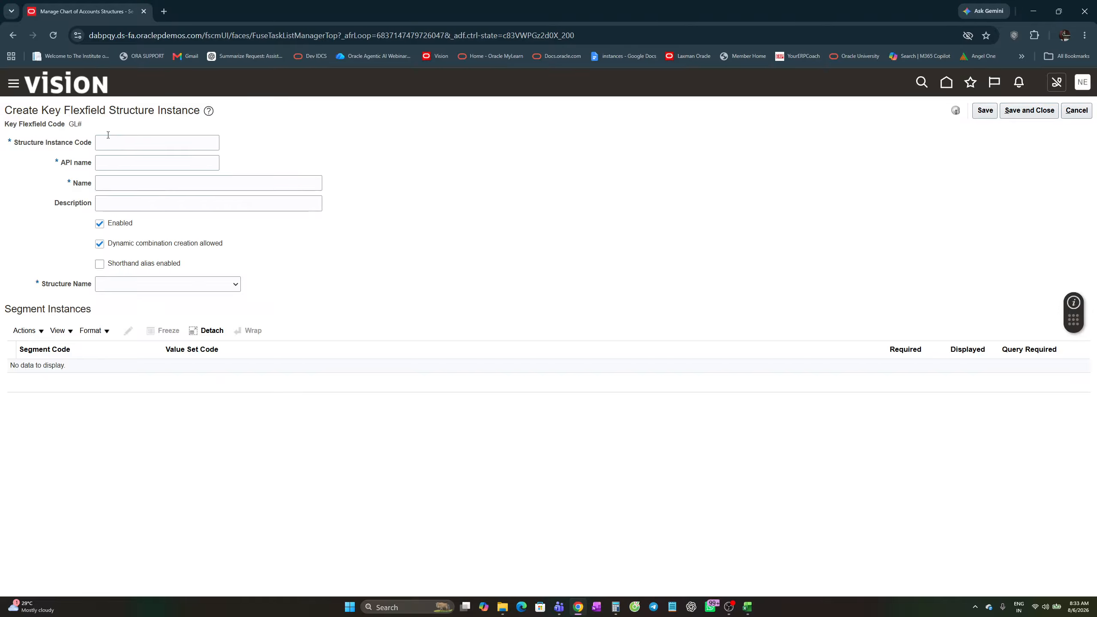
pyautogui.click(114, 144)
pyautogui.write('AXIS ')
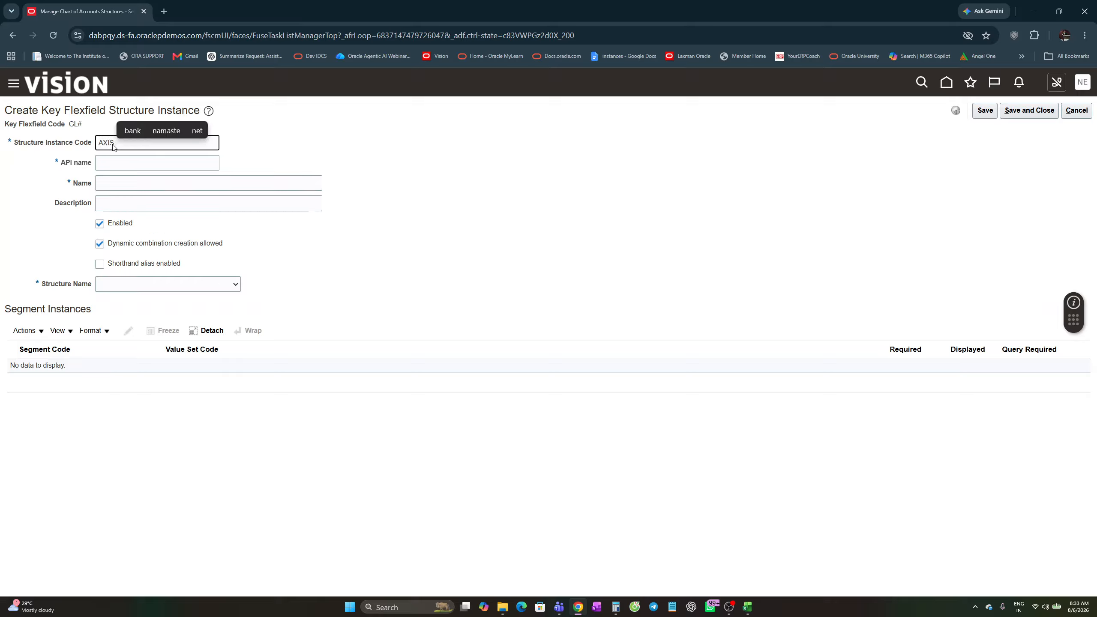
pyautogui.write('STU')
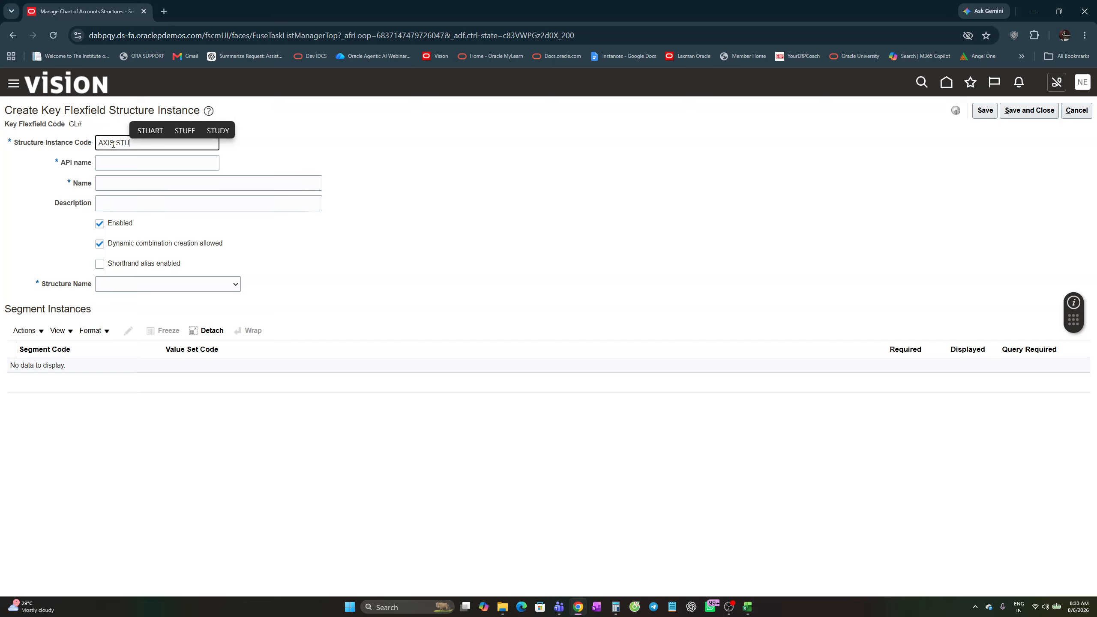
pyautogui.write(' INT')
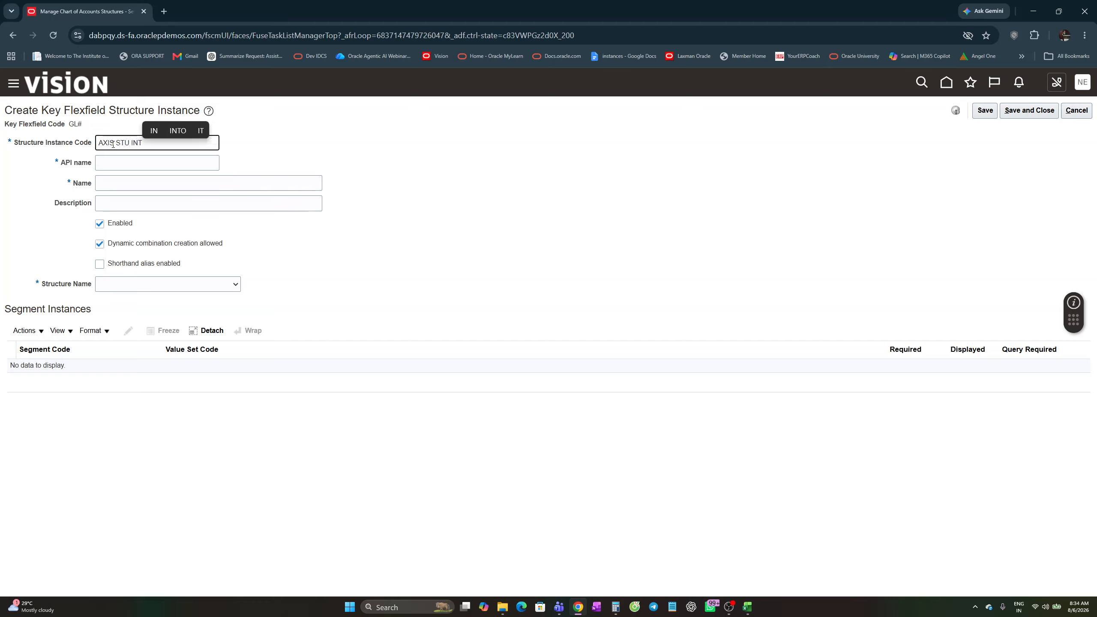
pyautogui.press('BackSpace')
pyautogui.write('ST')
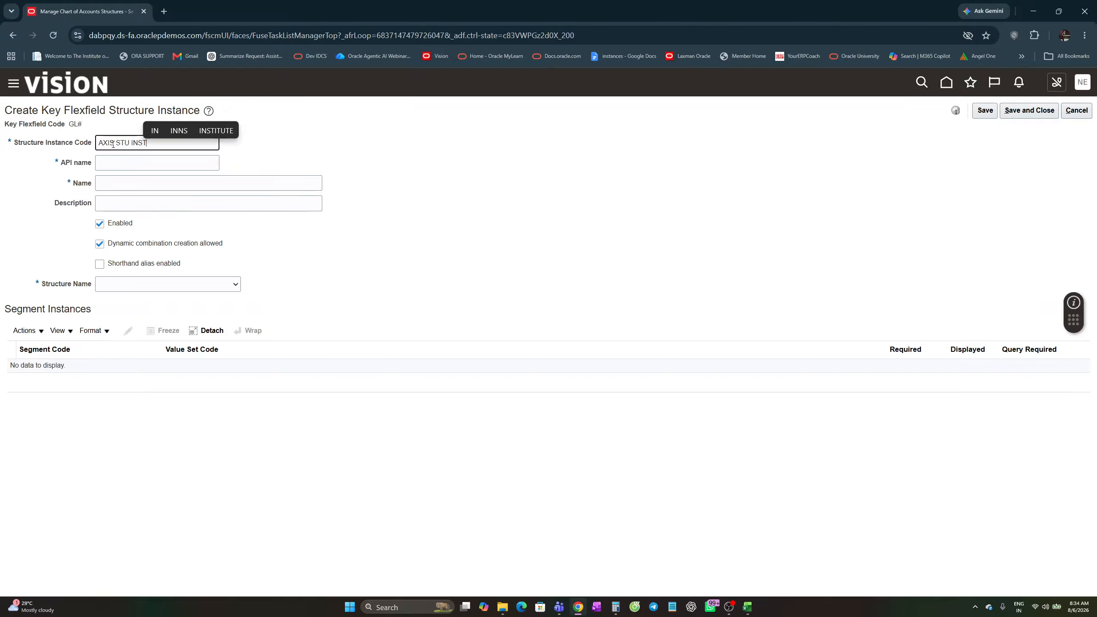
pyautogui.write('ANCE')
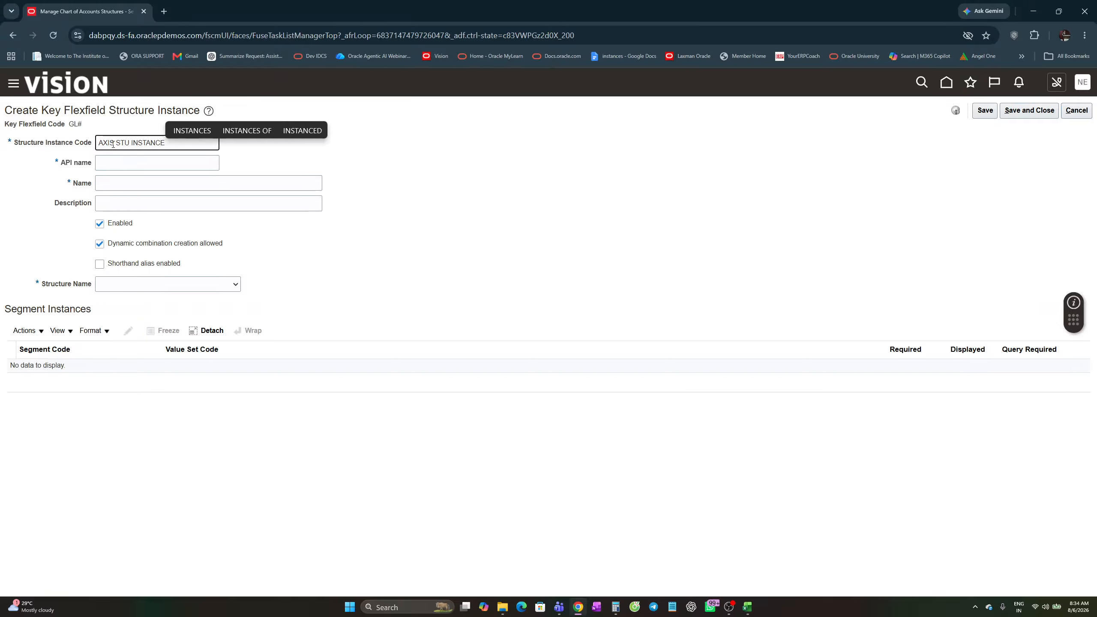
# - Generate the API name from the structure instance code and copy the code AXIS STU INSTANCE into the name and description
pyautogui.click(229, 163)
pyautogui.moveTo(174, 142); pyautogui.dragTo(93, 145)
pyautogui.hotkey('ctrl', 'c')
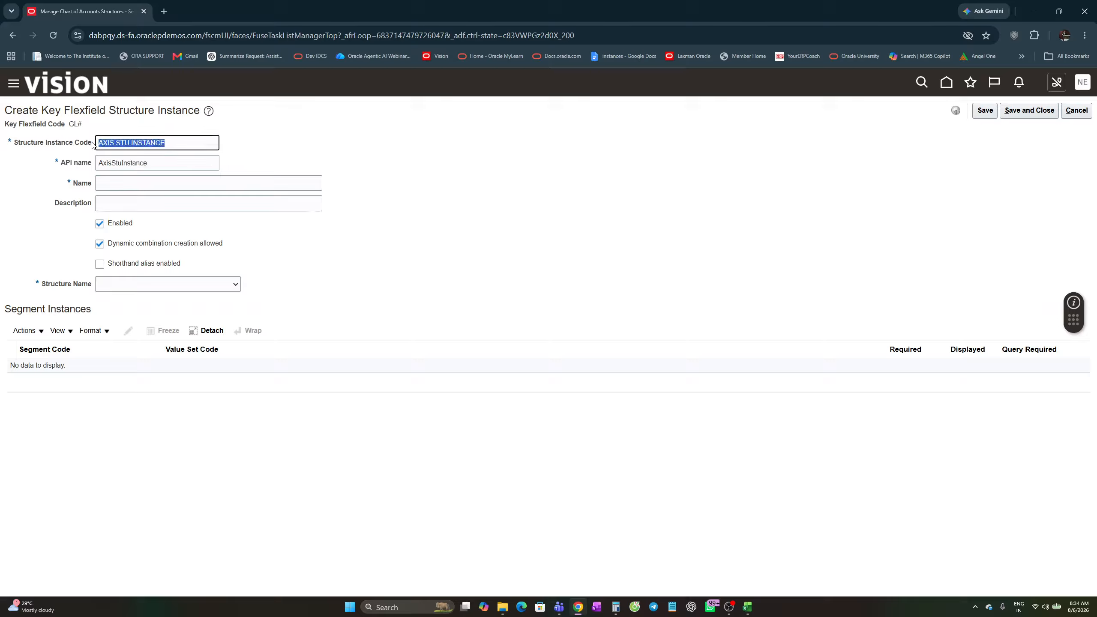
pyautogui.click(123, 183)
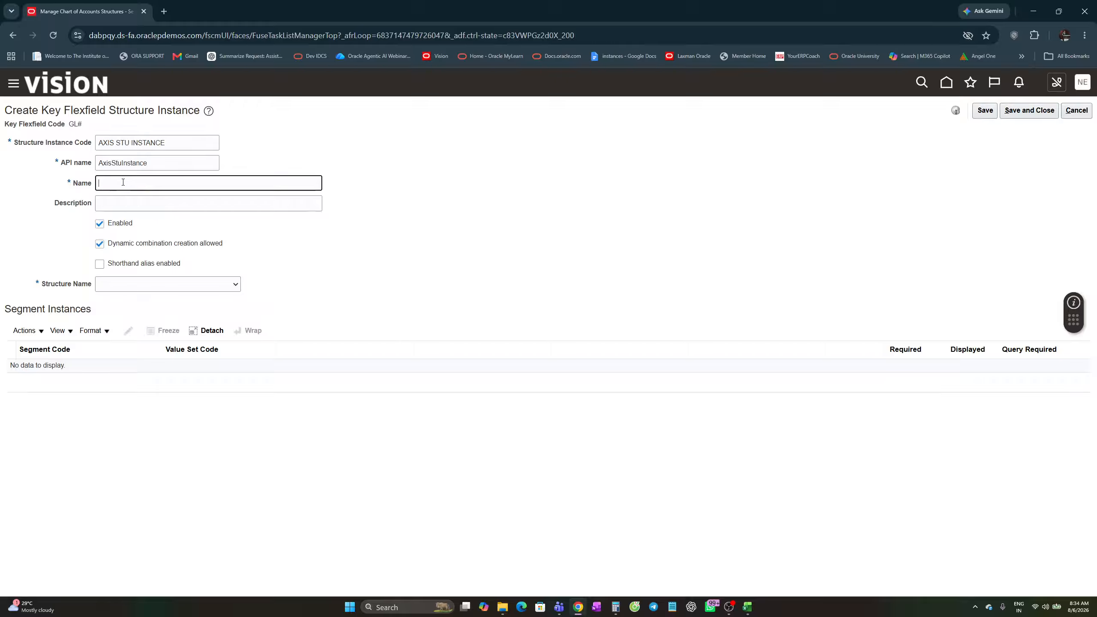
pyautogui.hotkey('ctrl', 'v')
pyautogui.click(117, 202)
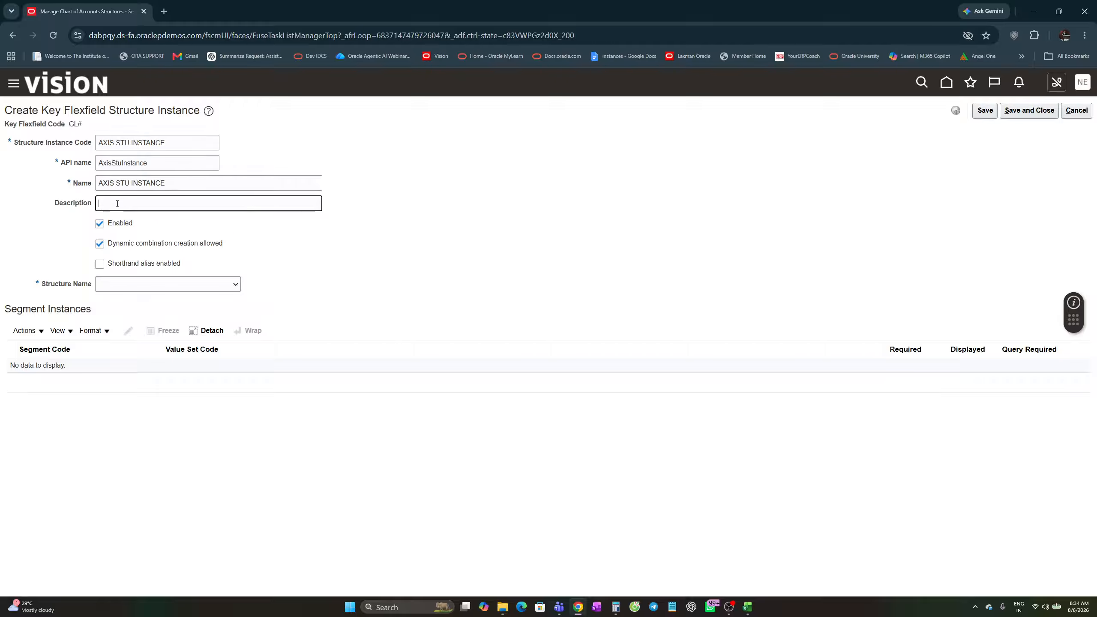
pyautogui.hotkey('ctrl', 'v')
# - Assign the AXIS COA structure to the new structure instance
pyautogui.click(230, 287)
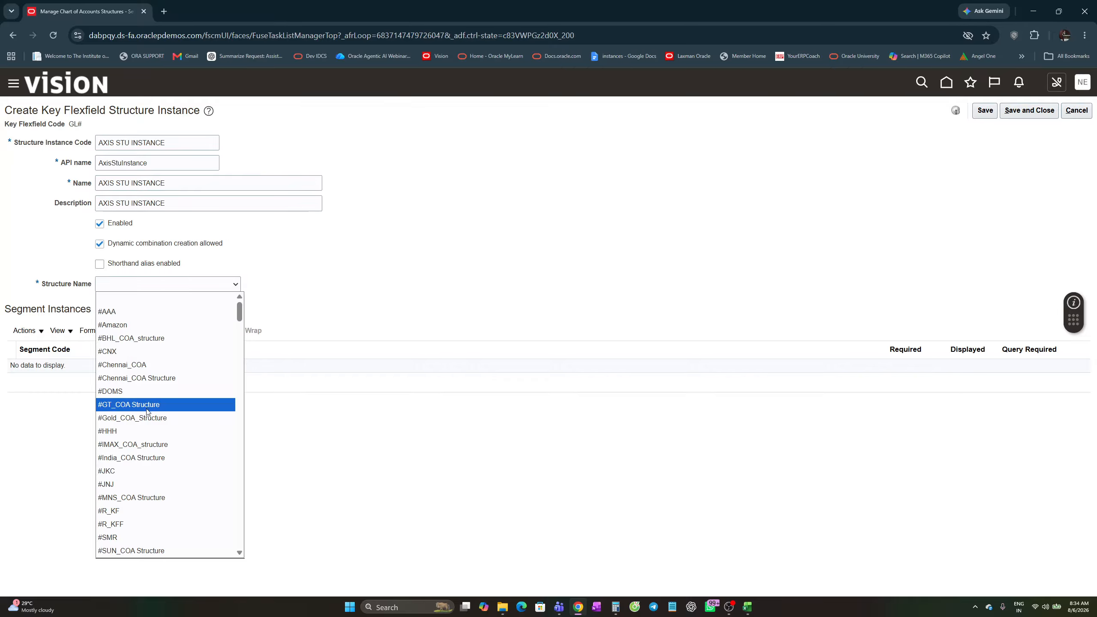
pyautogui.scroll(-5, 138, 411)
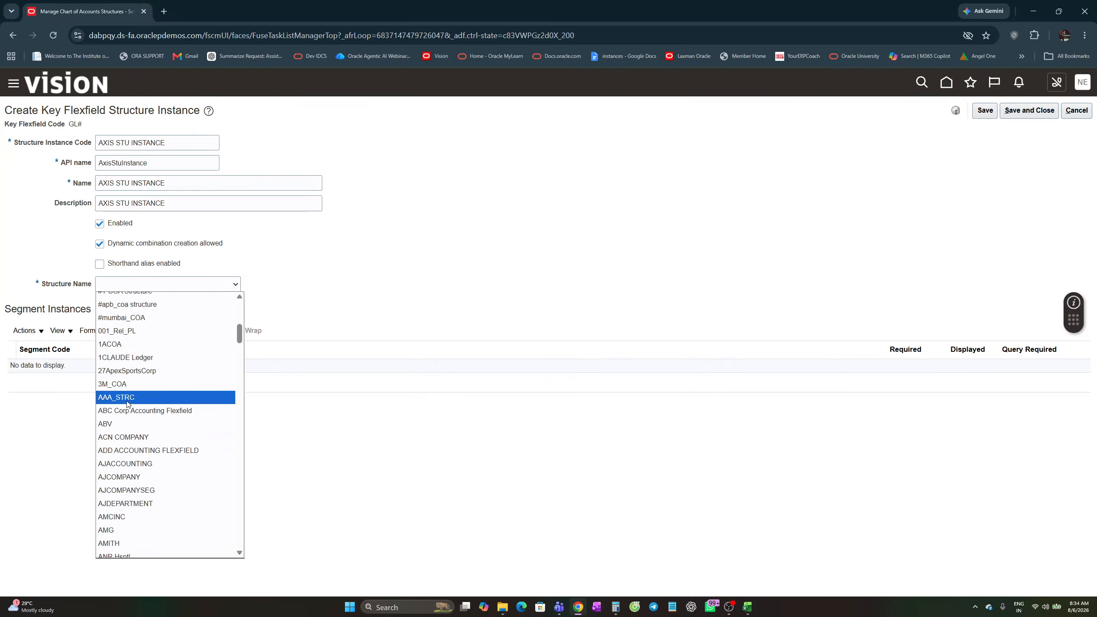
pyautogui.scroll(-5, 132, 453)
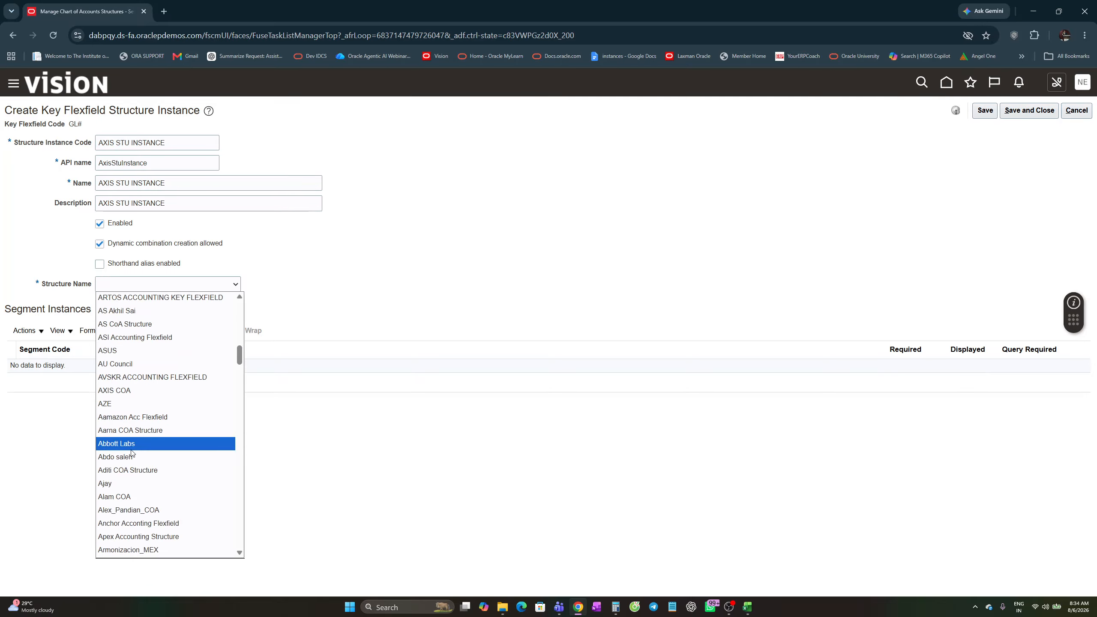
pyautogui.scroll(-5, 130, 471)
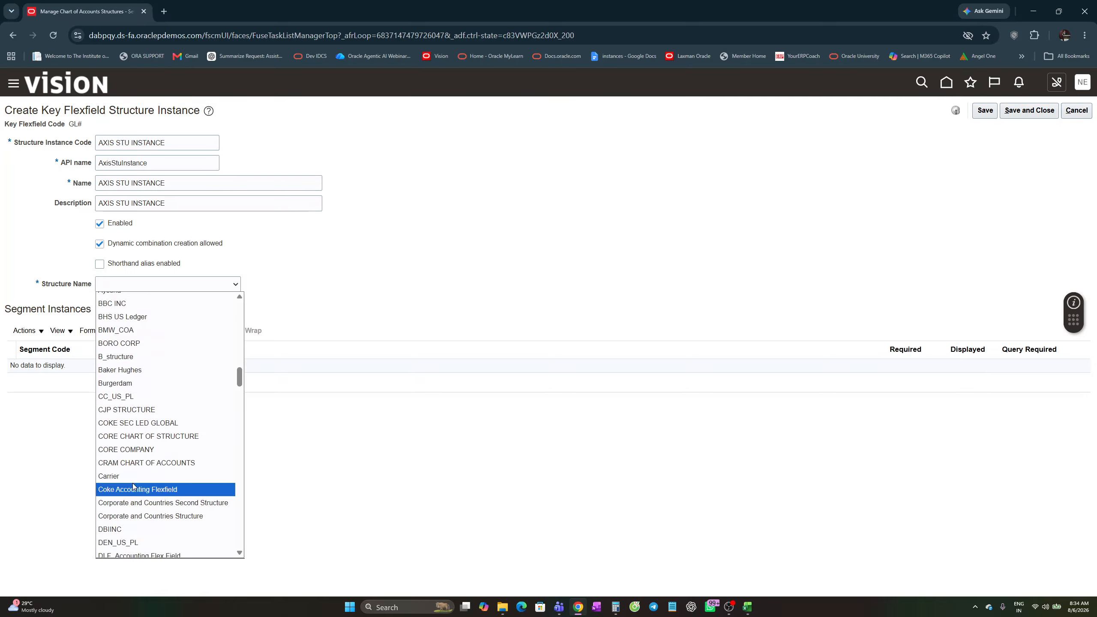
pyautogui.scroll(5, 128, 409)
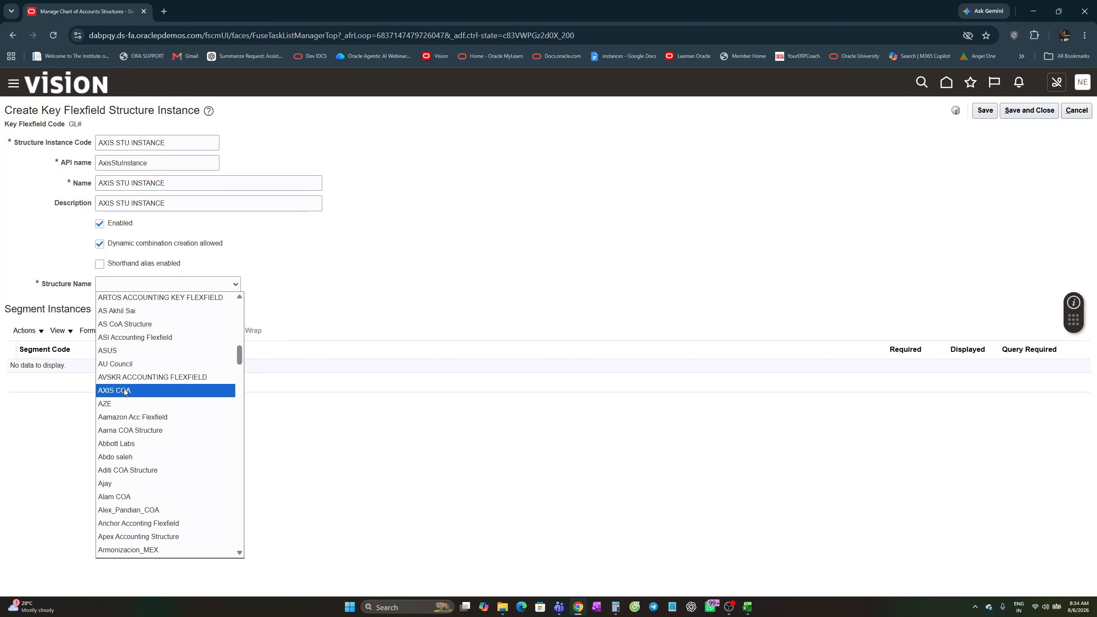
pyautogui.click(124, 391)
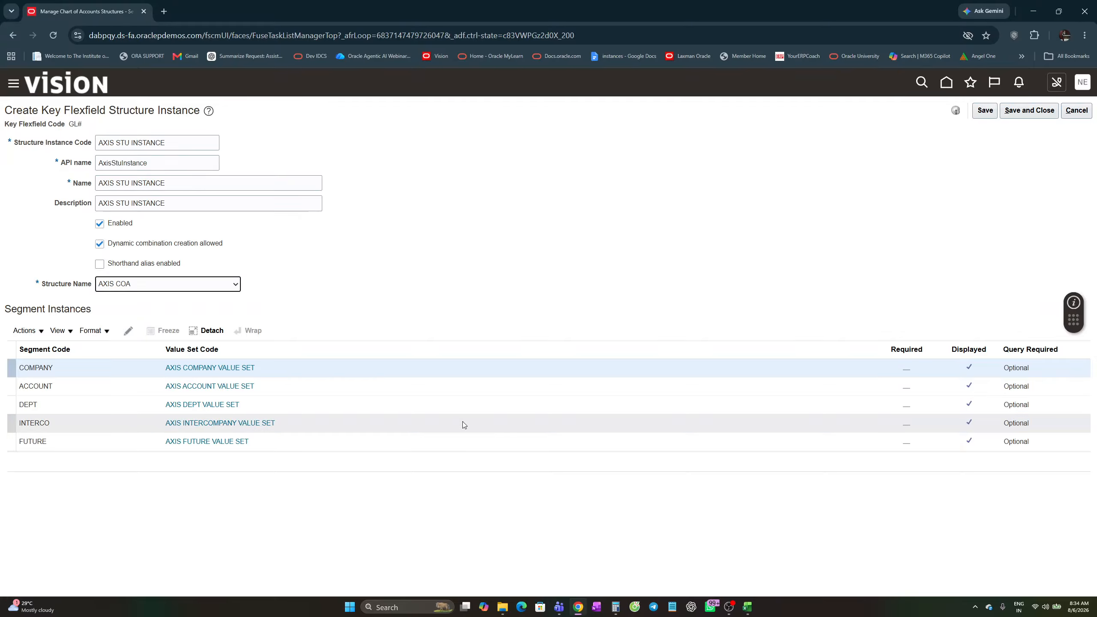
# - Save and close the AXIS STU INSTANCE structure instance and return to Manage Chart of Accounts Structures
pyautogui.click(272, 373)
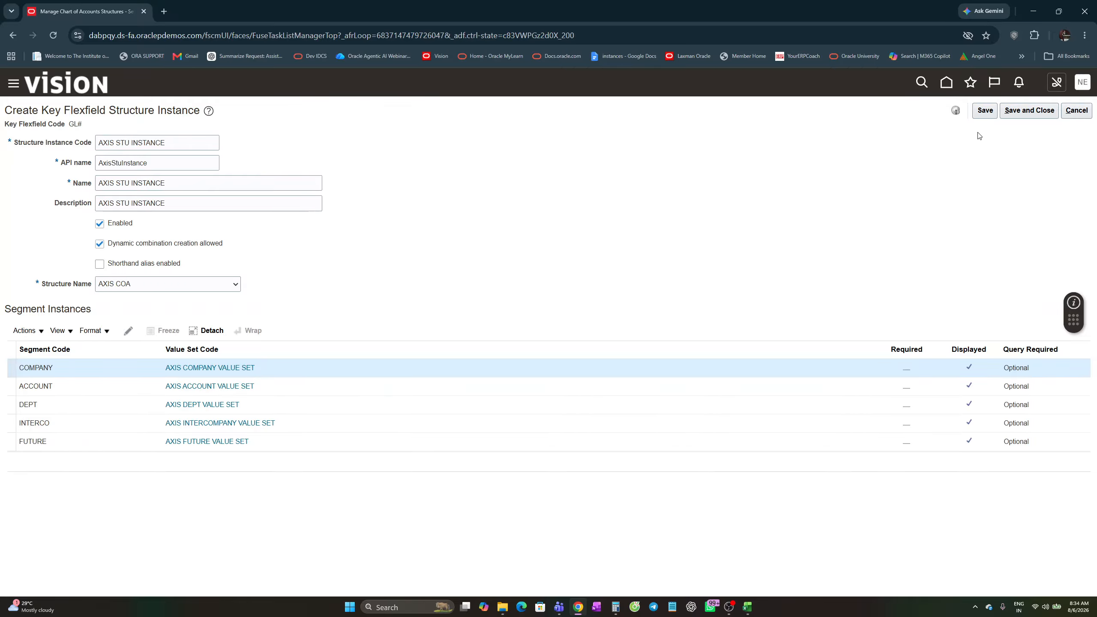
pyautogui.click(985, 110)
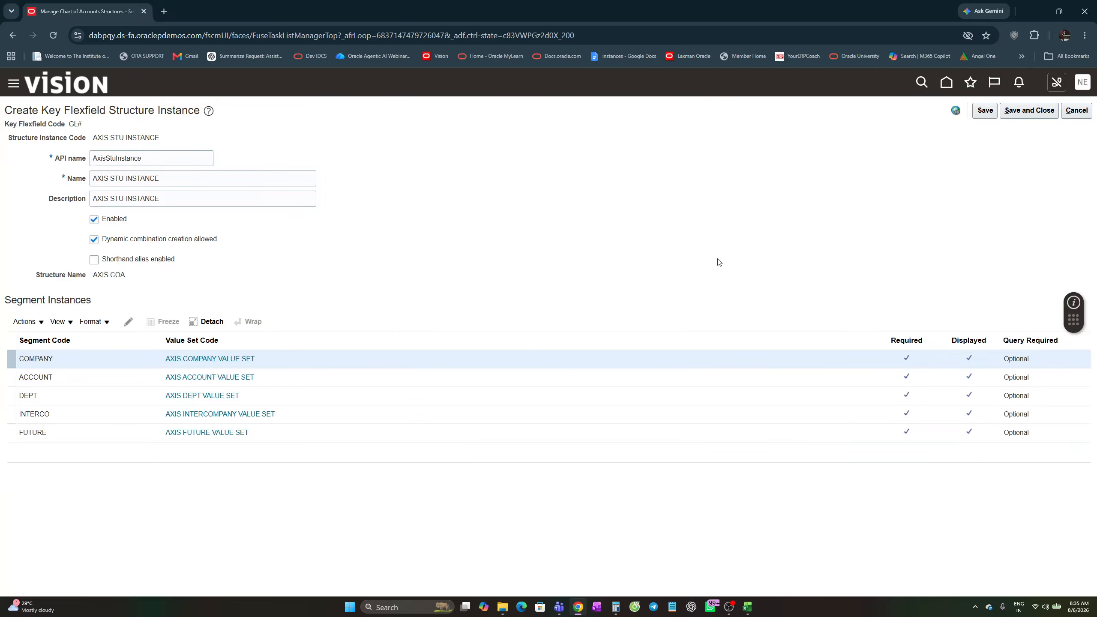
pyautogui.click(1028, 113)
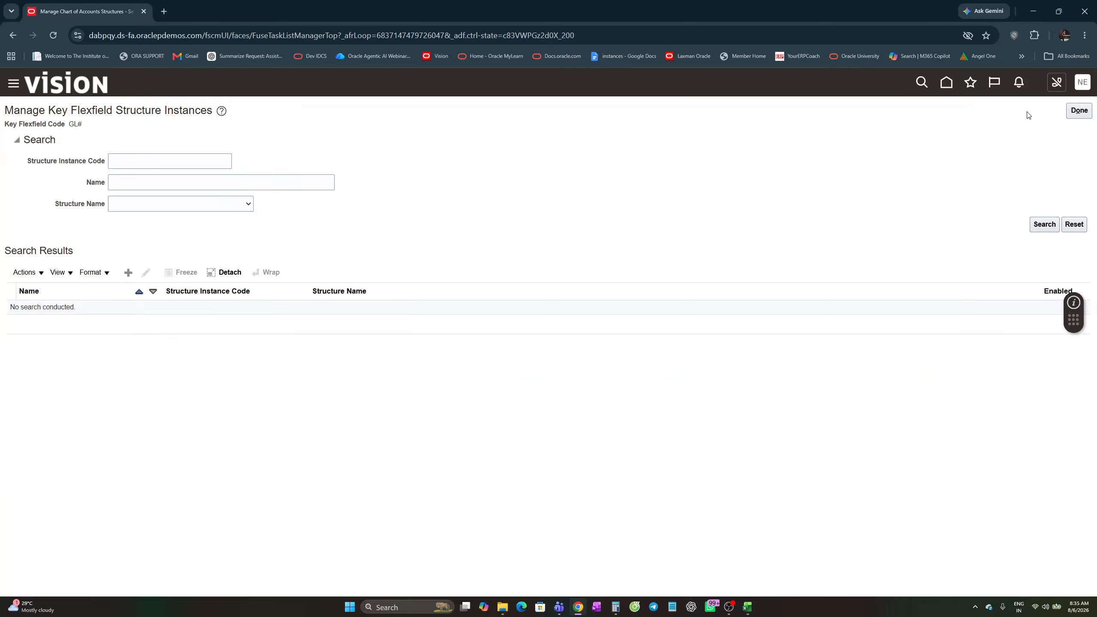
pyautogui.click(1079, 110)
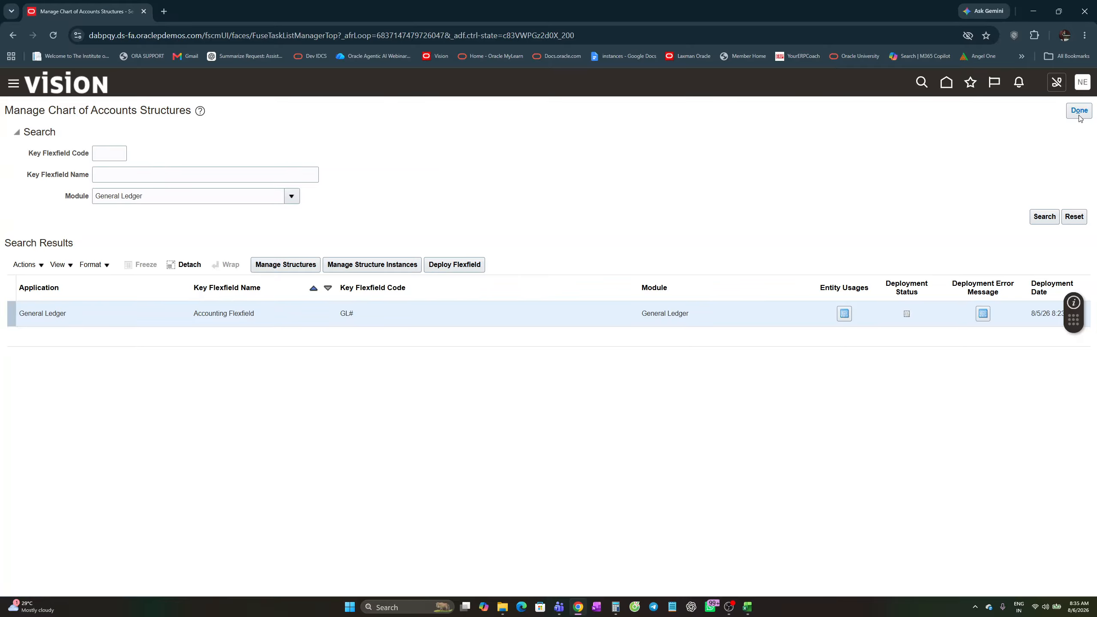
# - Switch to the Excel workbook and mark COA tasks 3 to 6 as DONE by copying F132 into F133:F136
pyautogui.hotkey('alt', 'Tab')
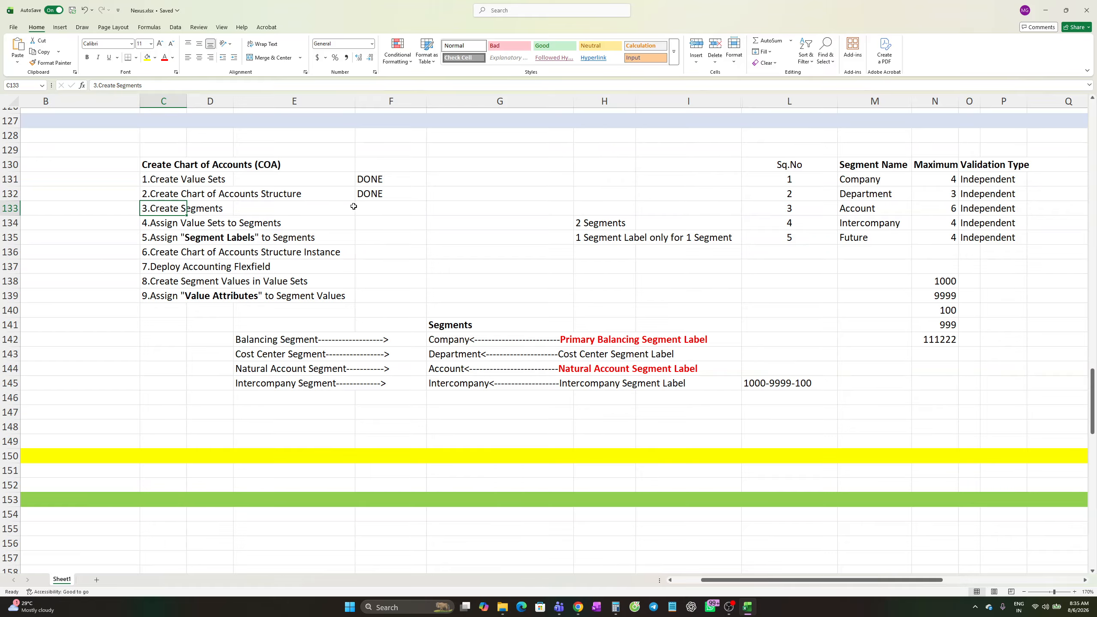
pyautogui.click(368, 208)
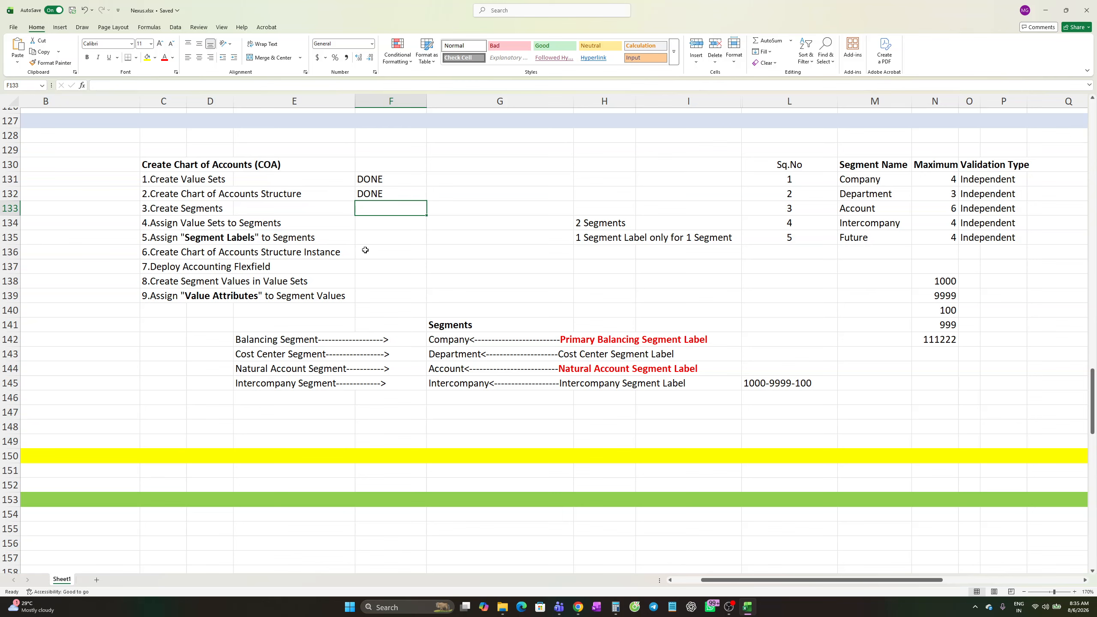
pyautogui.click(378, 193)
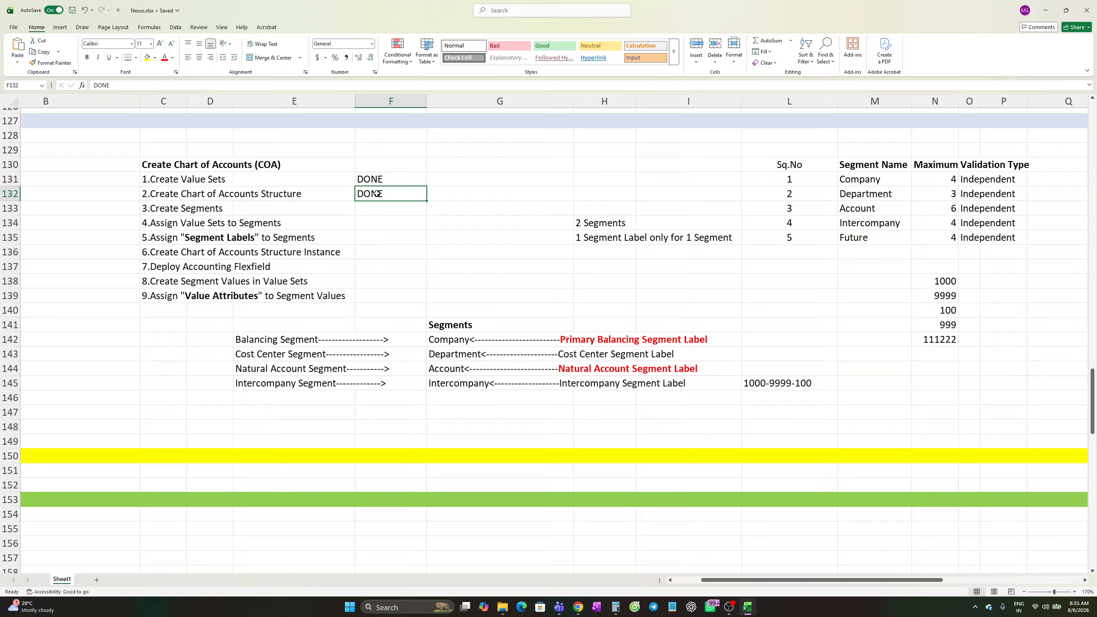
pyautogui.hotkey('ctrl', 'c')
pyautogui.click(379, 206)
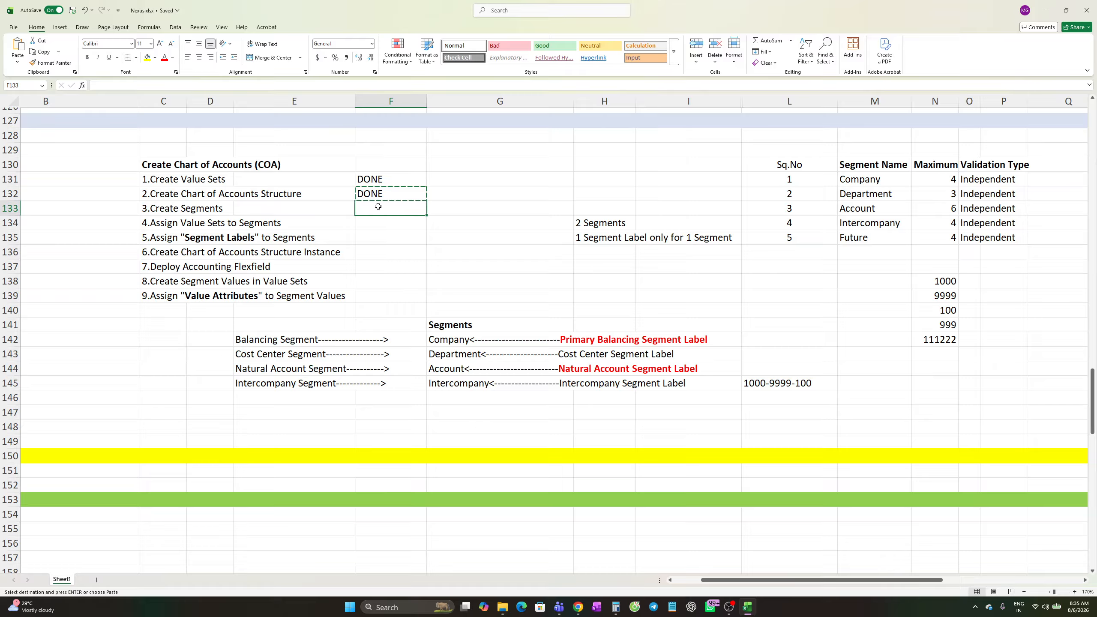
pyautogui.hotkey('shift', 'Down')
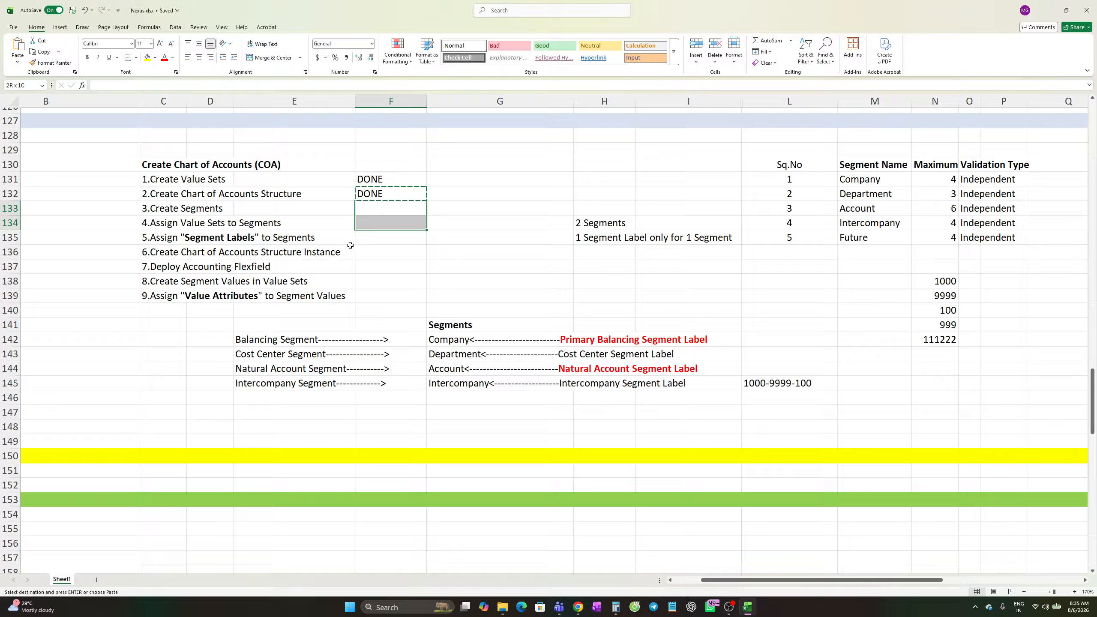
pyautogui.click(368, 250)
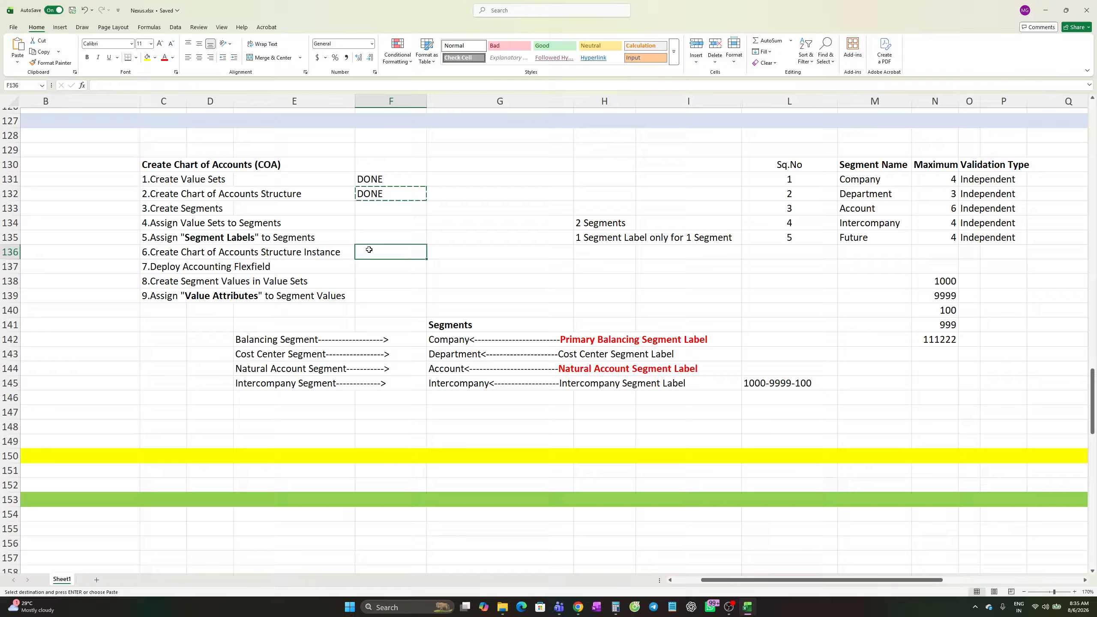
pyautogui.click(374, 207)
pyautogui.hotkey('shift', 'Down')
pyautogui.hotkey('shift', 'Down')
pyautogui.hotkey('shift', 'Down')
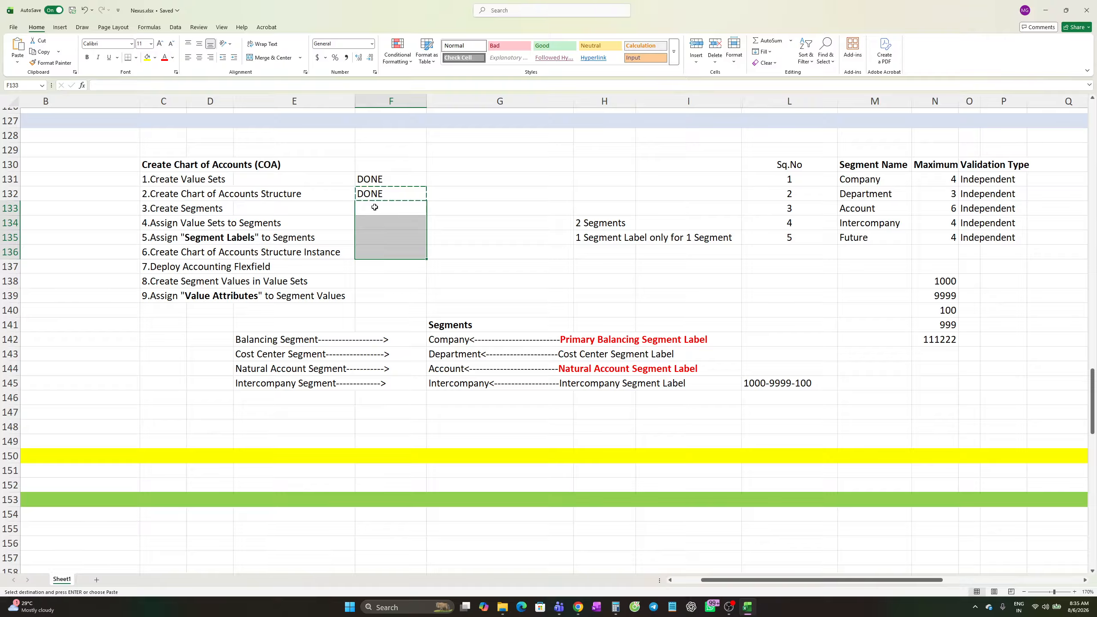
pyautogui.hotkey('ctrl', 'v')
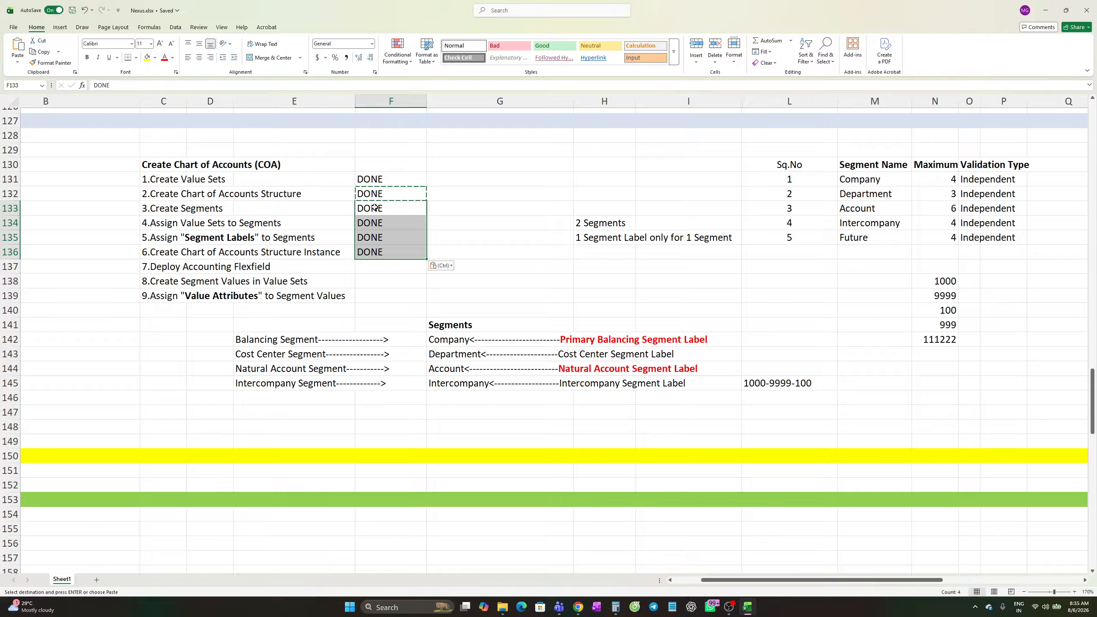
# - Review the "Deploy Accounting Flexfield" task in row 137, and switch to Oracle in the browser to check the Accounting Flexfield's deployment status
pyautogui.click(366, 273)
pyautogui.click(226, 268)
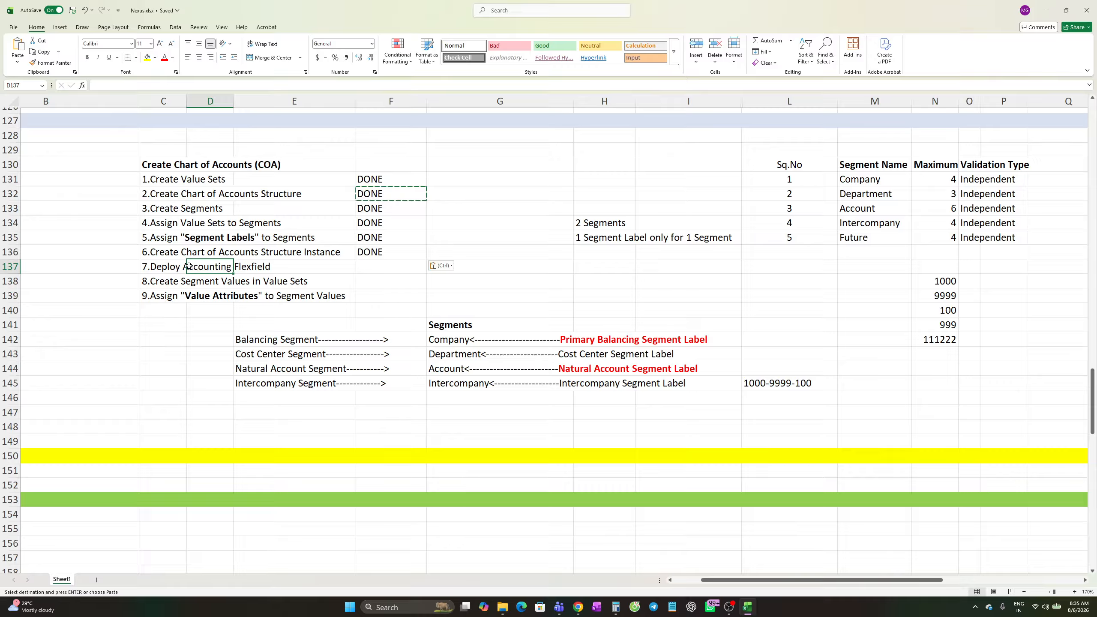
pyautogui.click(160, 268)
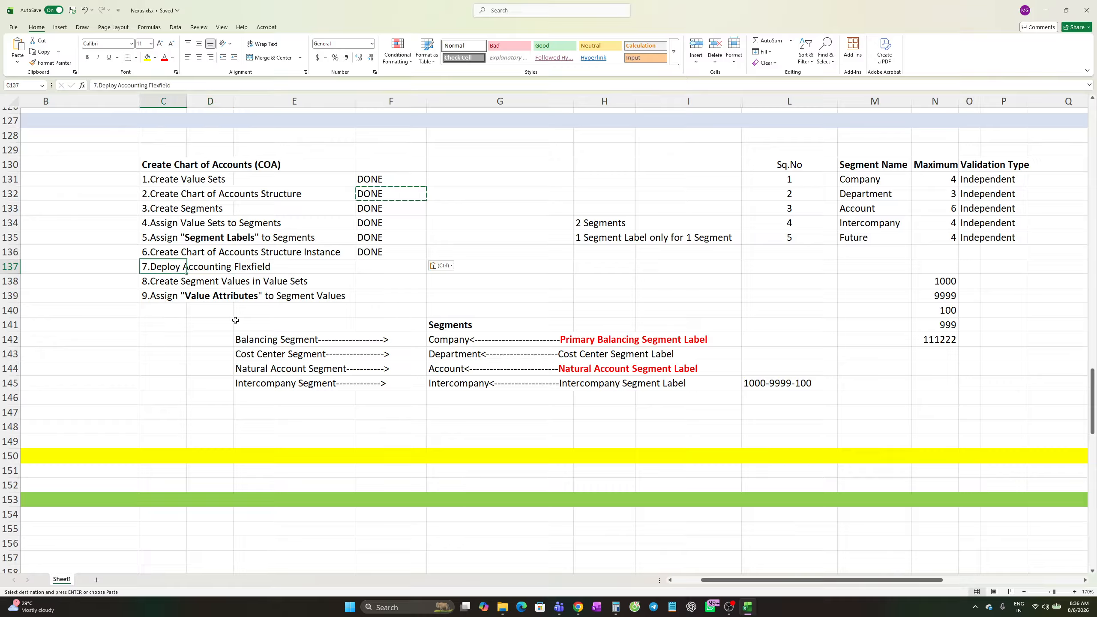
pyautogui.click(210, 269)
pyautogui.click(172, 269)
pyautogui.click(373, 264)
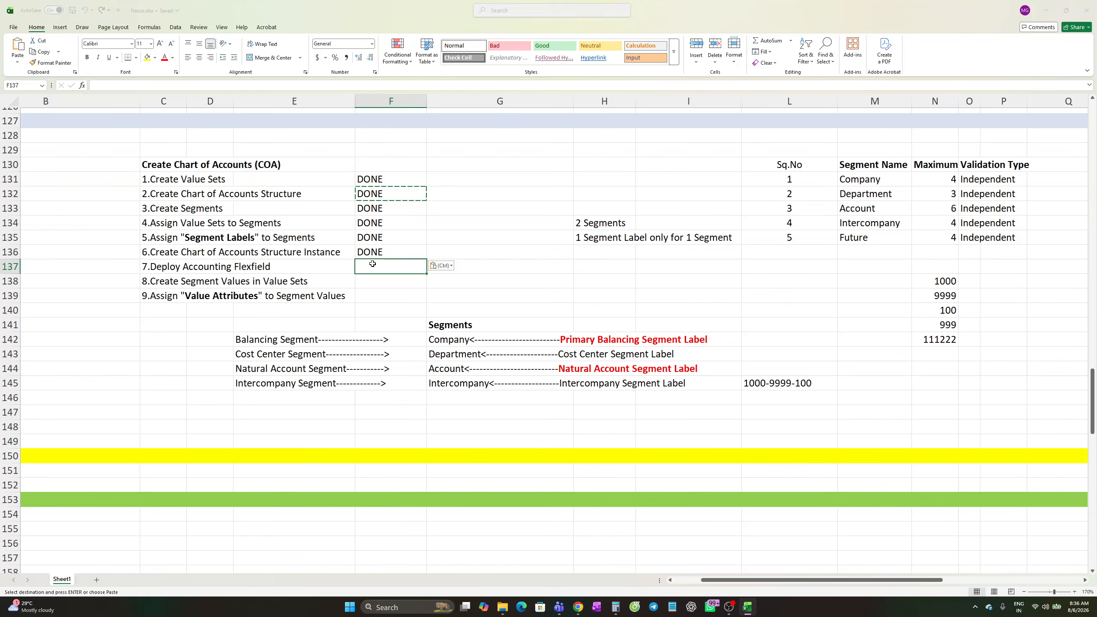
pyautogui.hotkey('alt', 'Tab')
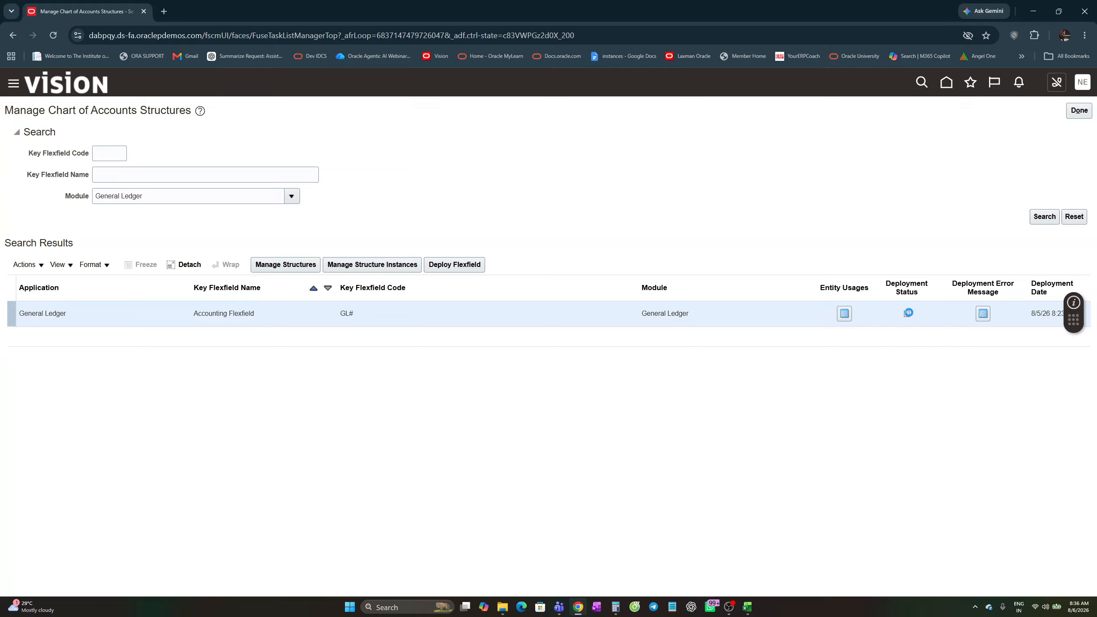
pyautogui.moveTo(909, 312)
# - Switch back to the Excel workbook and review the chart of accounts task list and the segment notes beside it
pyautogui.hotkey('alt', 'Tab')
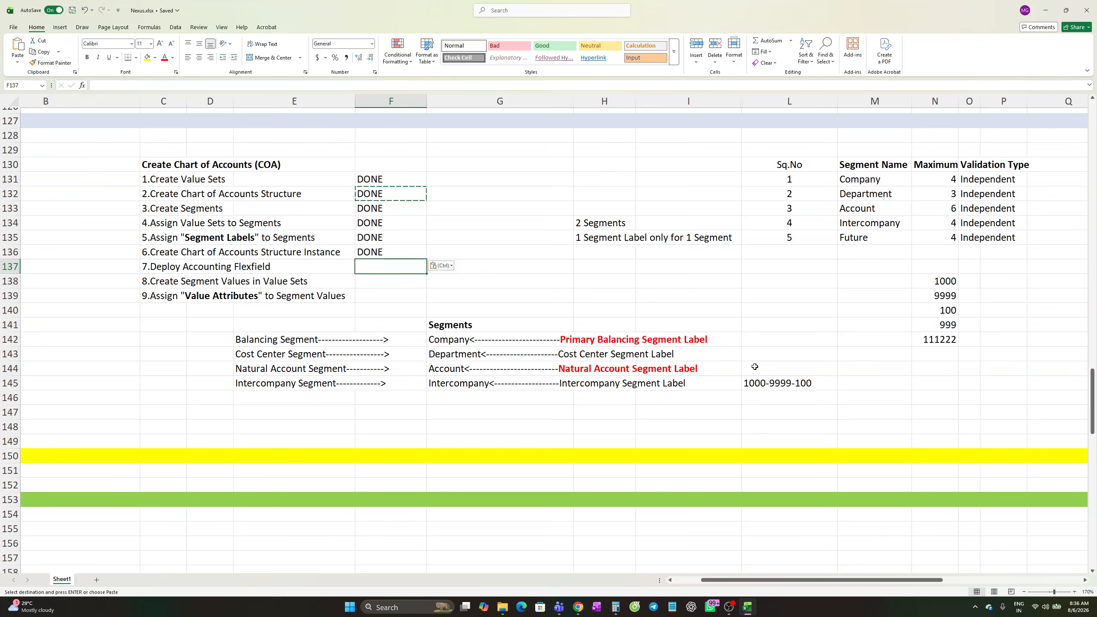
pyautogui.scroll(3, 756, 367)
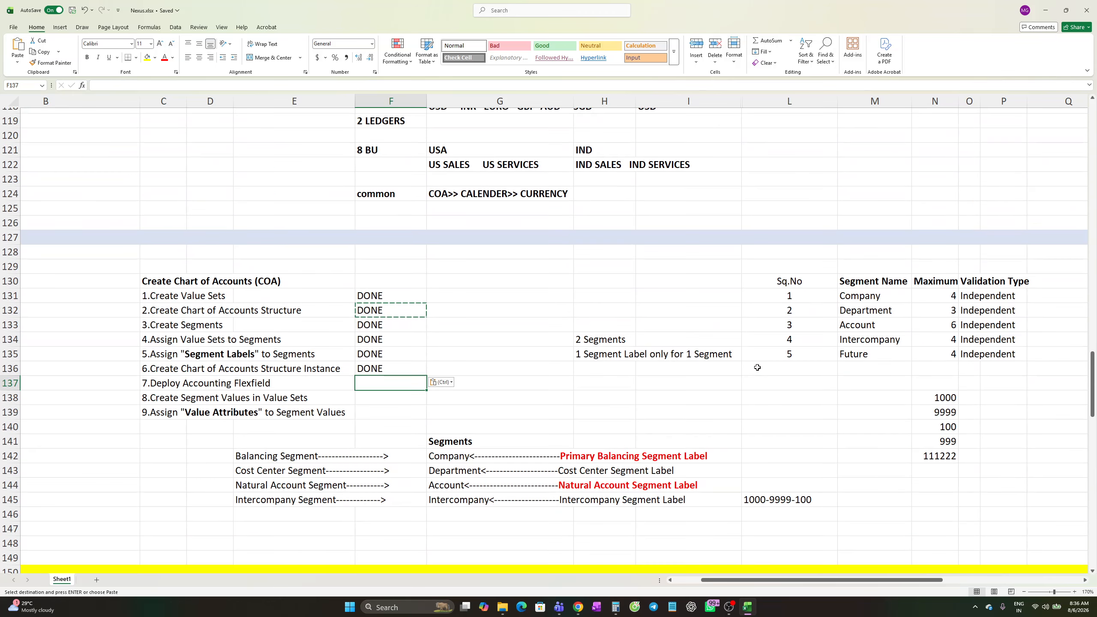
pyautogui.click(607, 340)
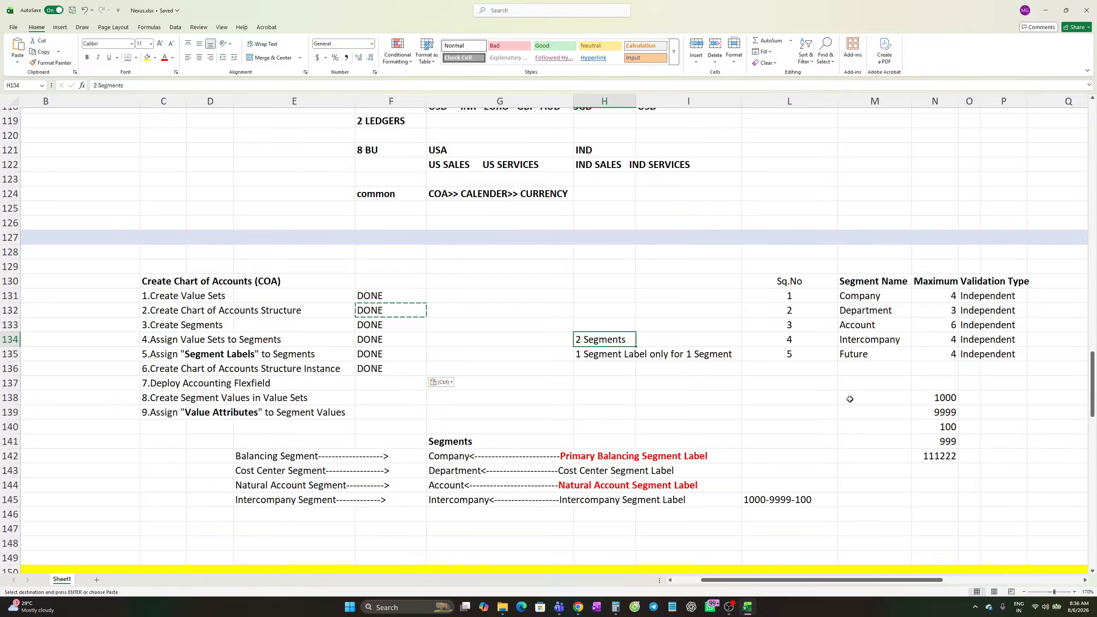
pyautogui.scroll(-2, 737, 385)
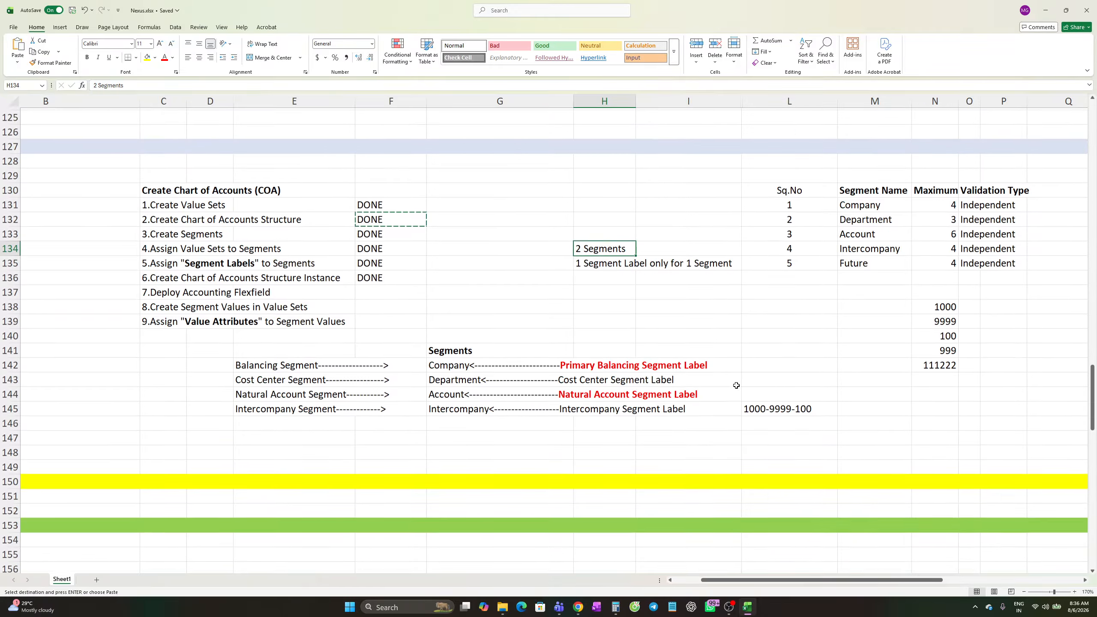
# - Switch to Oracle in the browser, deploy the Accounting Flexfield and expand its Flexfield Metadata Validation details
pyautogui.scroll(-1, 737, 385)
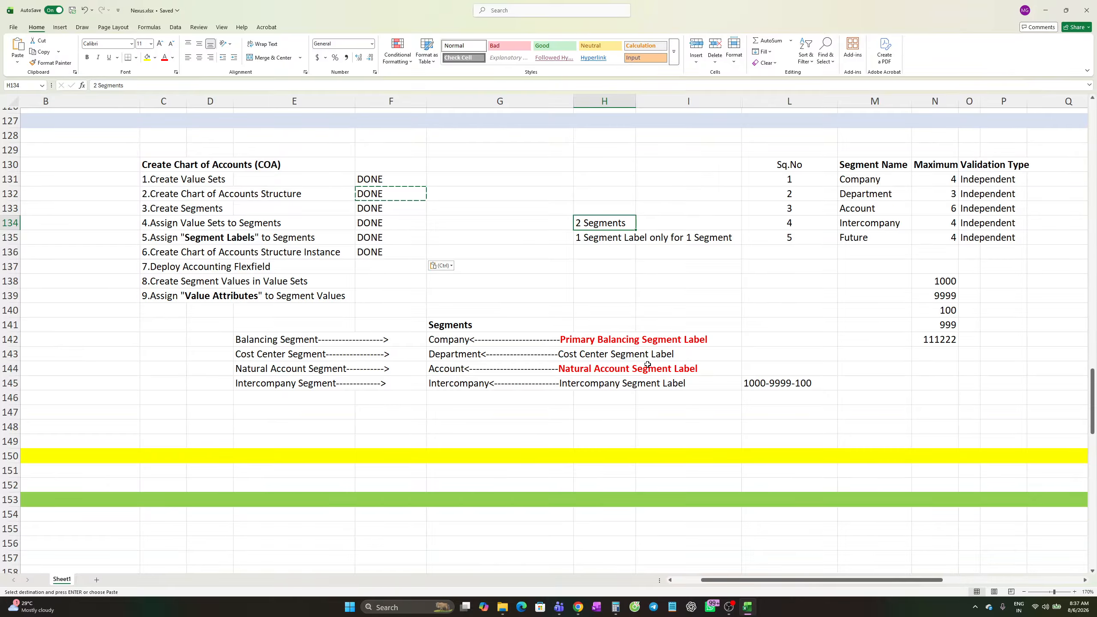
pyautogui.press('alt')
pyautogui.hotkey('alt', 'Tab')
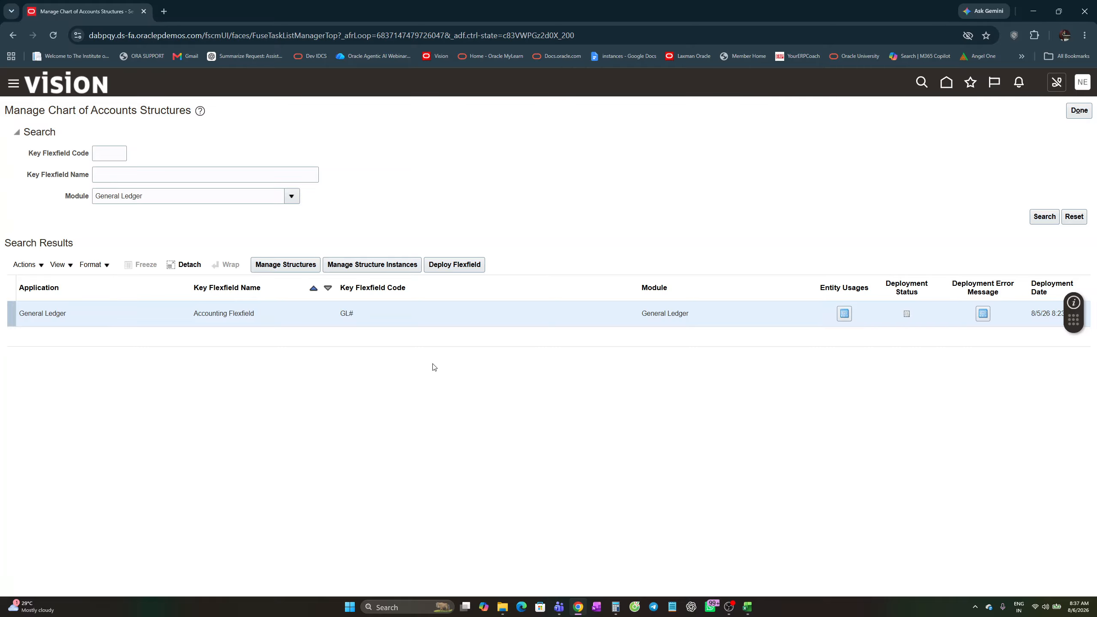
pyautogui.click(459, 267)
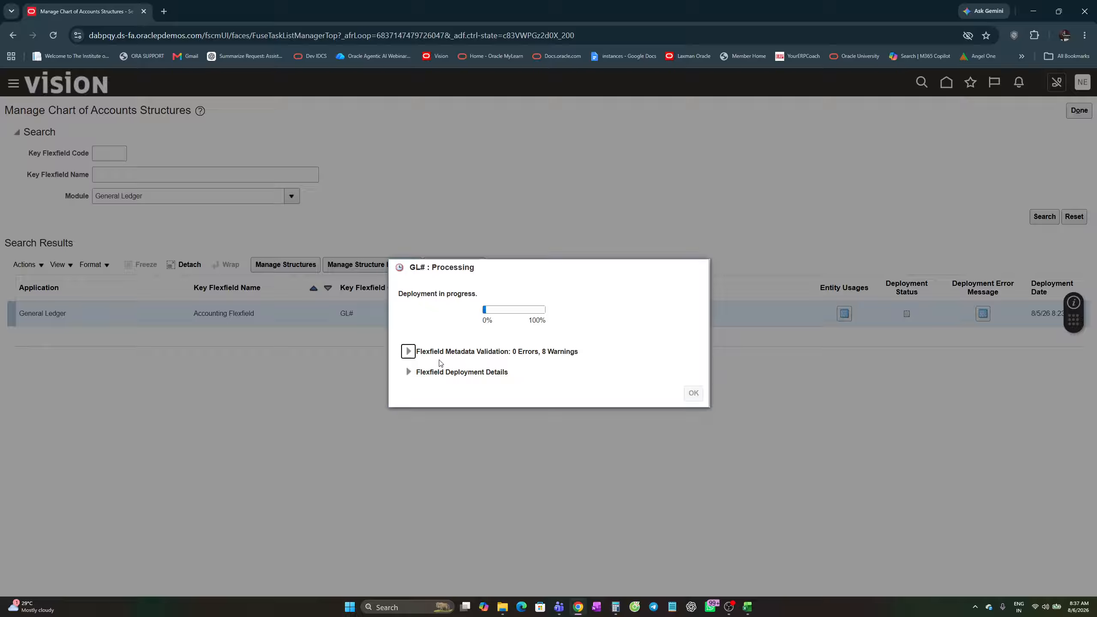
pyautogui.click(408, 352)
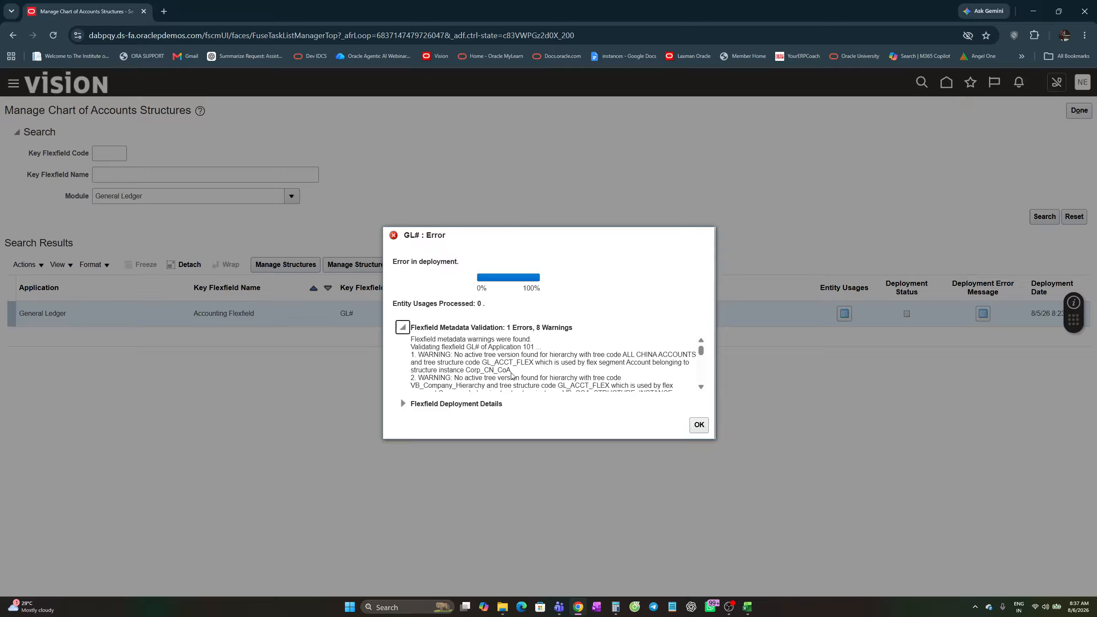
# - Examine the flexfield metadata validation messages, then close the deployment dialog and return to the Setup: Financials task list
pyautogui.scroll(-2, 512, 375)
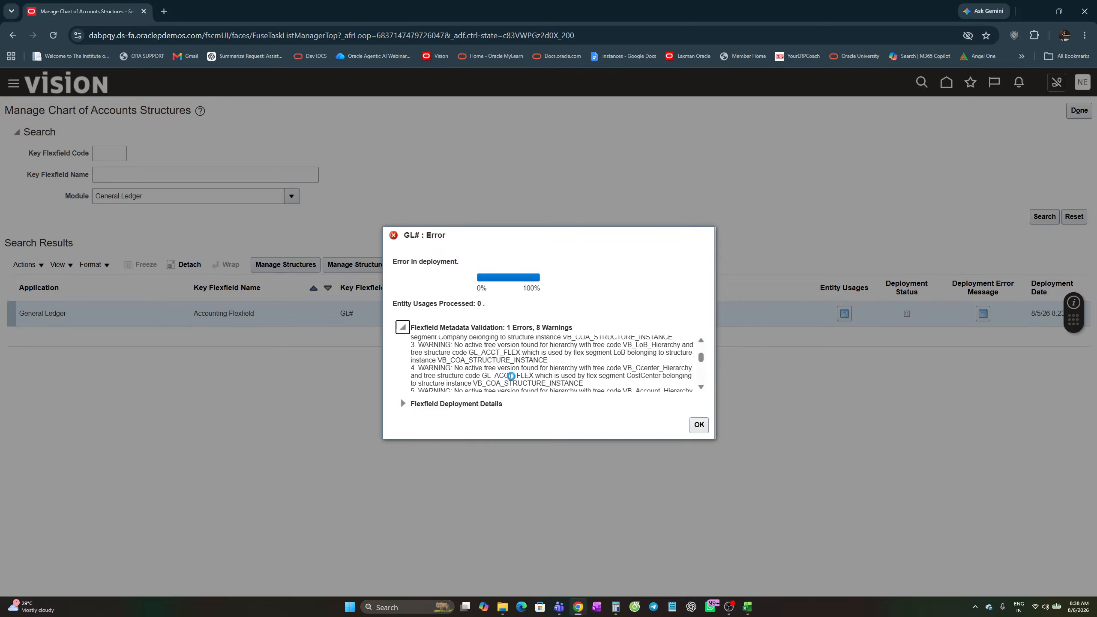
pyautogui.scroll(2, 512, 377)
pyautogui.scroll(-2, 512, 376)
pyautogui.scroll(-5, 519, 376)
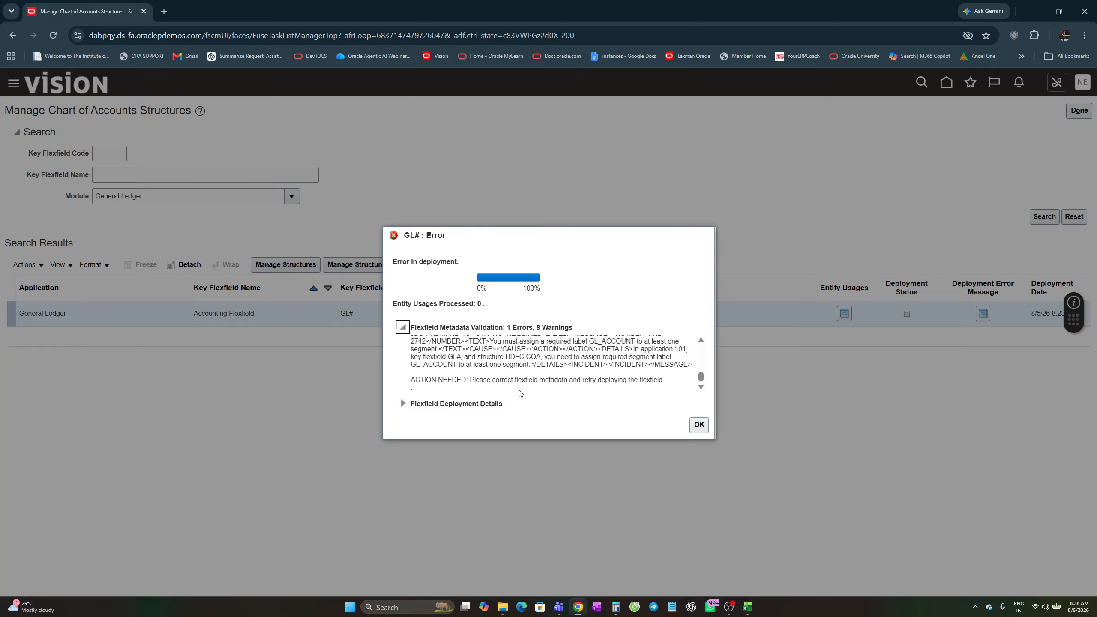
pyautogui.scroll(2, 520, 391)
pyautogui.scroll(5, 525, 374)
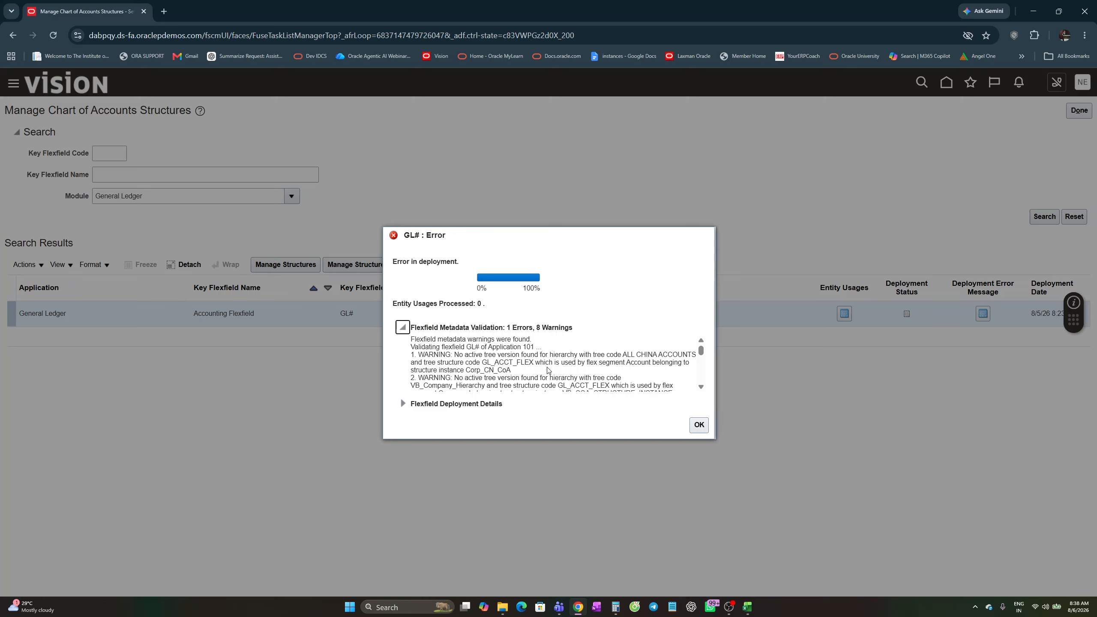
pyautogui.scroll(-3, 599, 364)
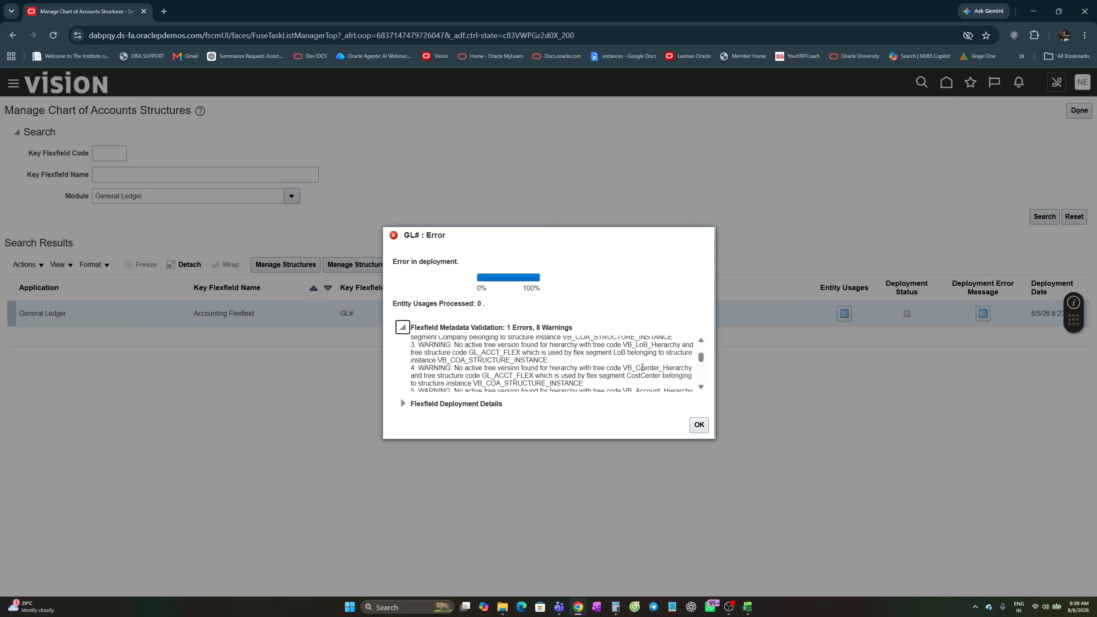
pyautogui.scroll(5, 603, 364)
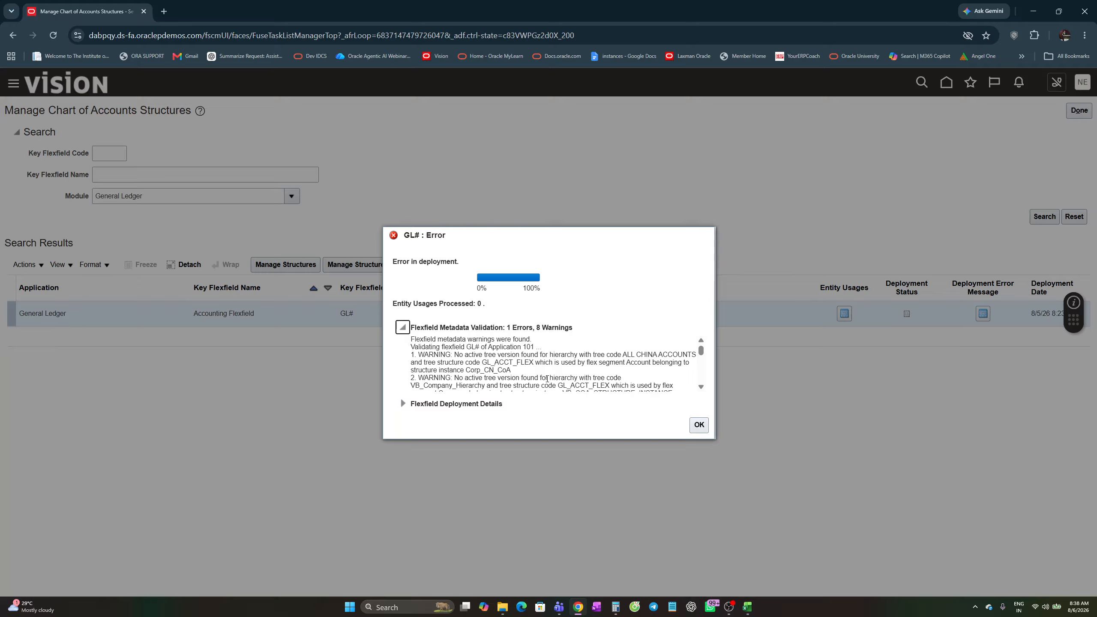
pyautogui.scroll(-3, 630, 378)
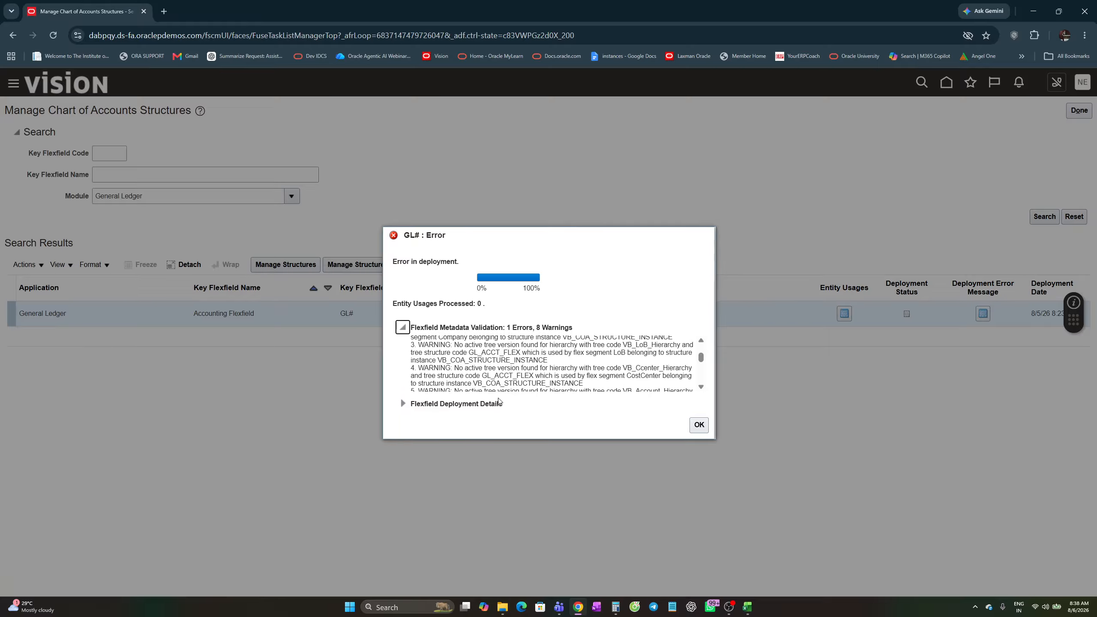
pyautogui.scroll(-5, 537, 380)
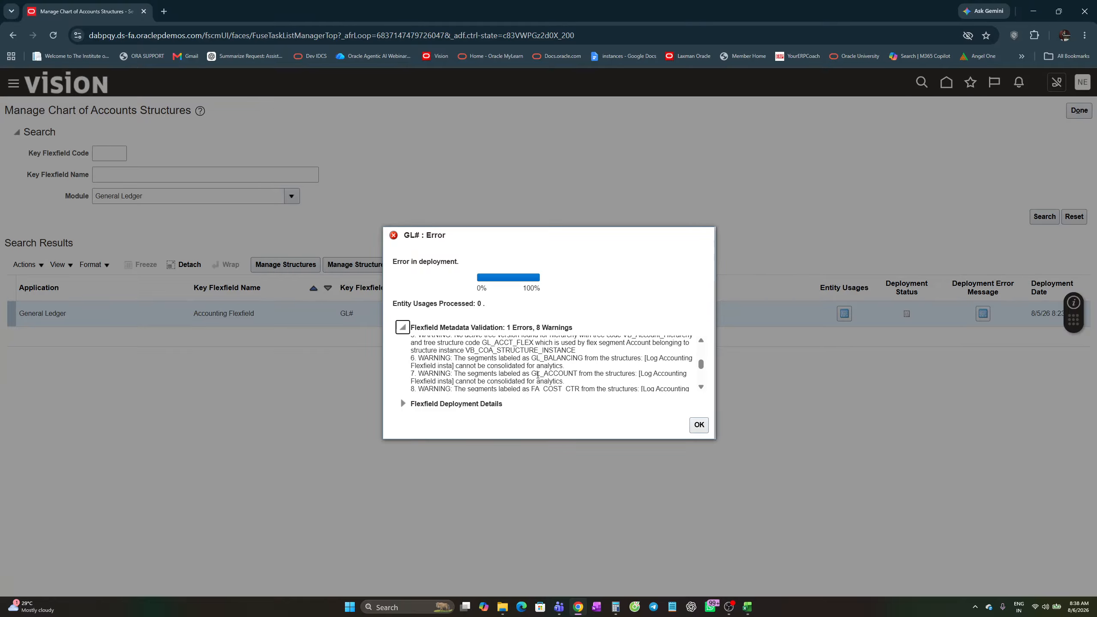
pyautogui.scroll(10, 536, 375)
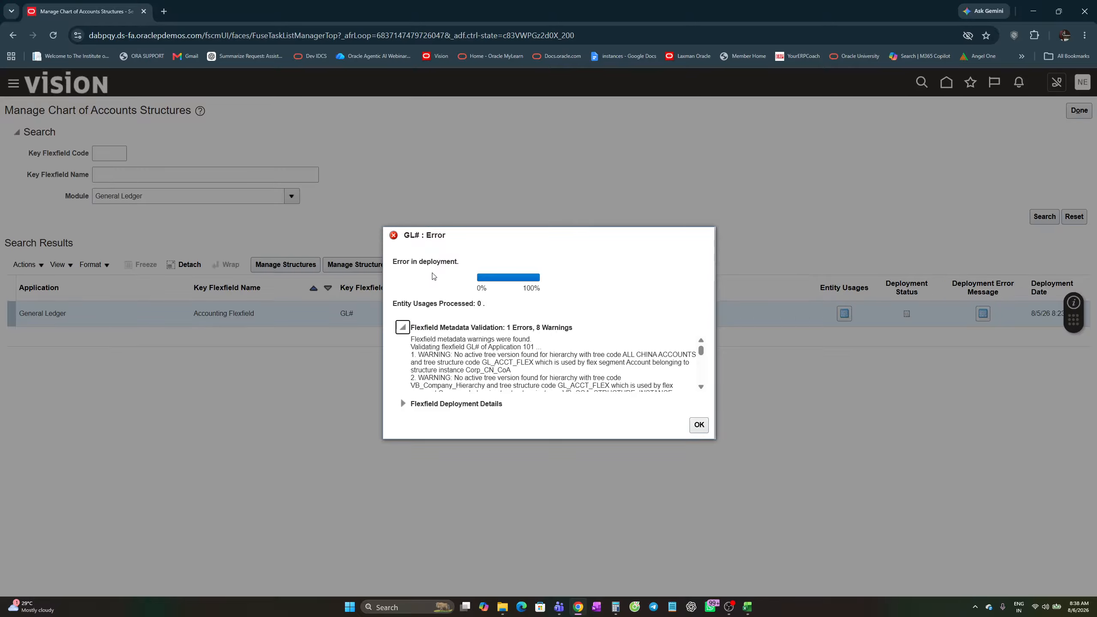
pyautogui.click(697, 426)
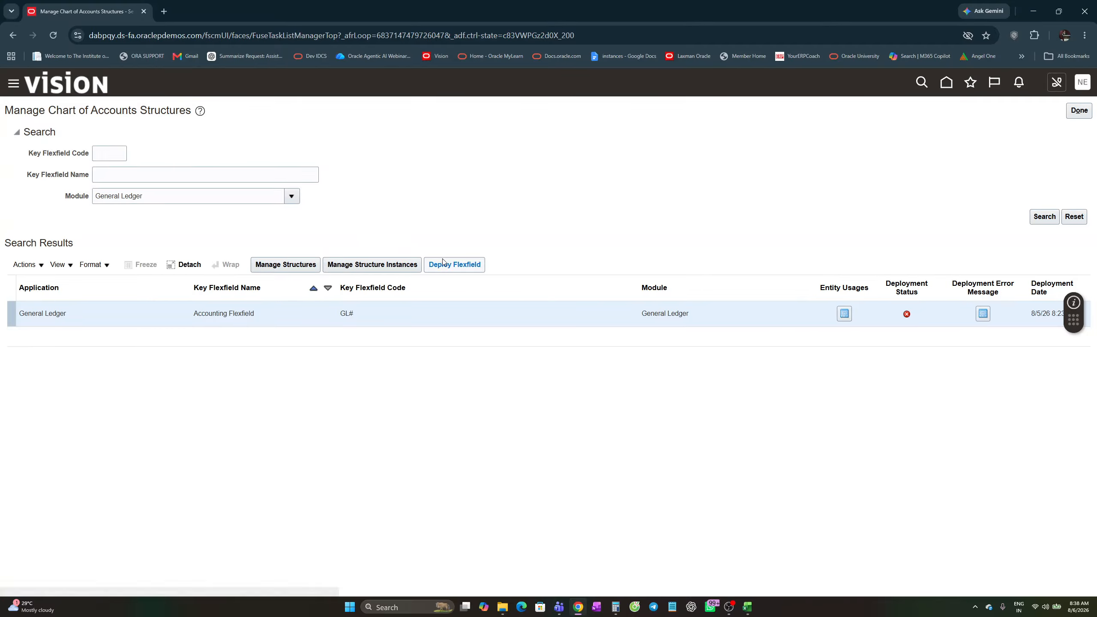
pyautogui.click(1080, 111)
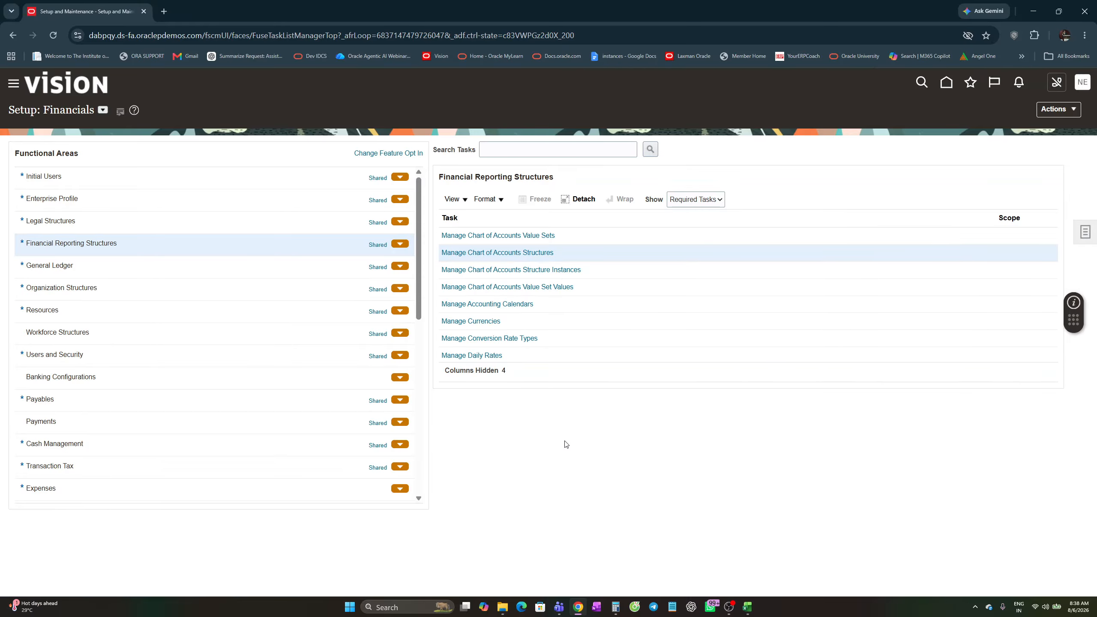
# - Switch to the Excel workbook and mark the "Deploy Accounting Flexfield" task as DONE by copying F136 into F137
pyautogui.hotkey('alt', 'Tab')
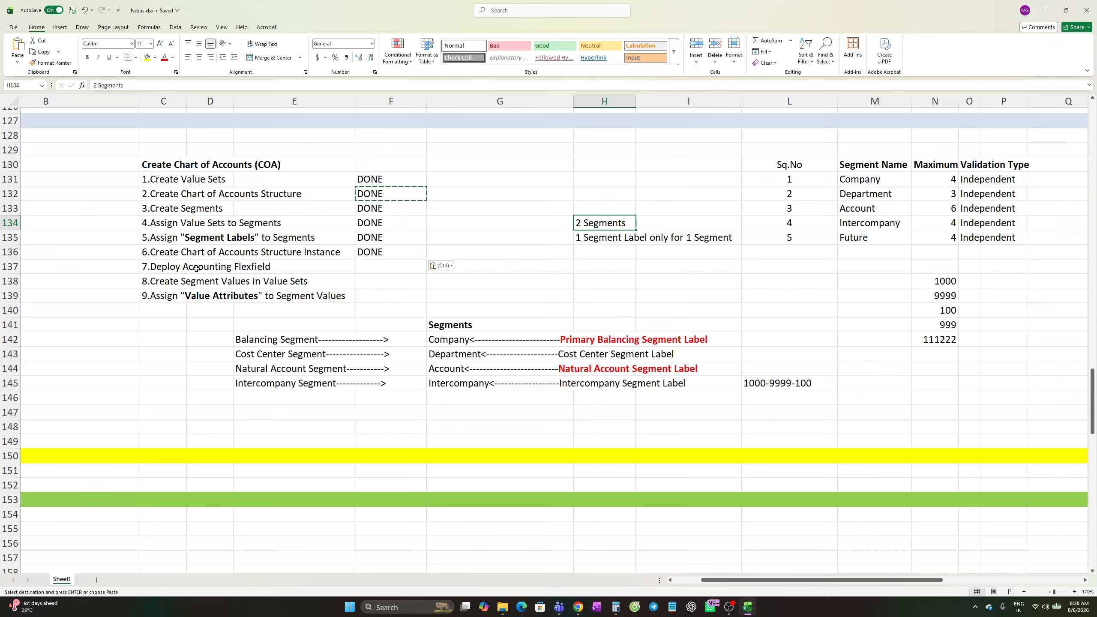
pyautogui.click(367, 252)
pyautogui.hotkey('ctrl', 'c')
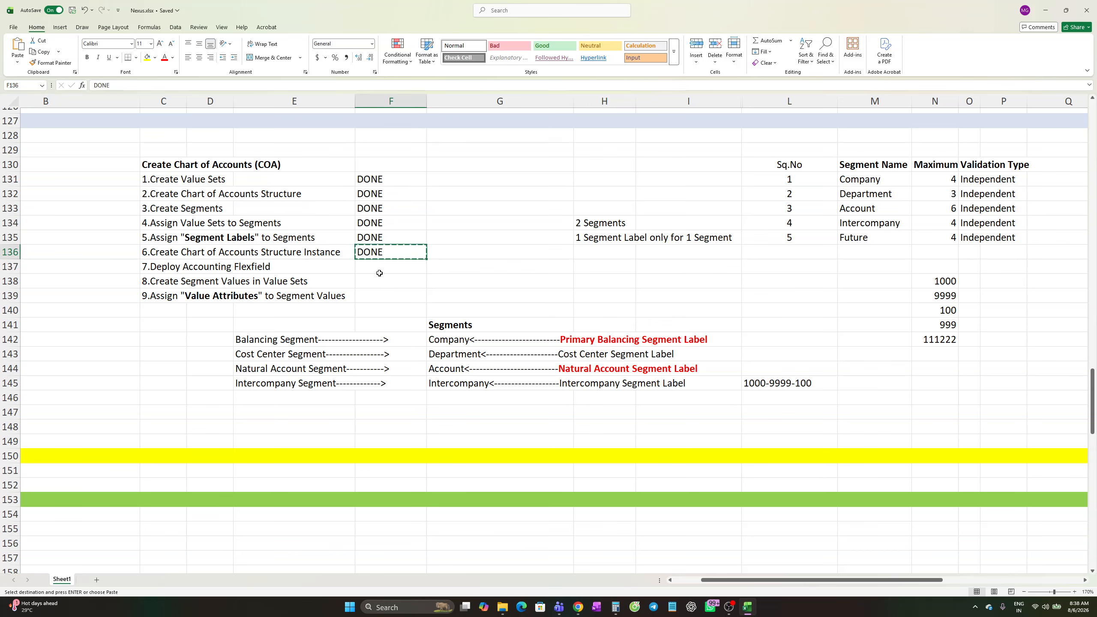
pyautogui.click(376, 267)
pyautogui.hotkey('ctrl', 'v')
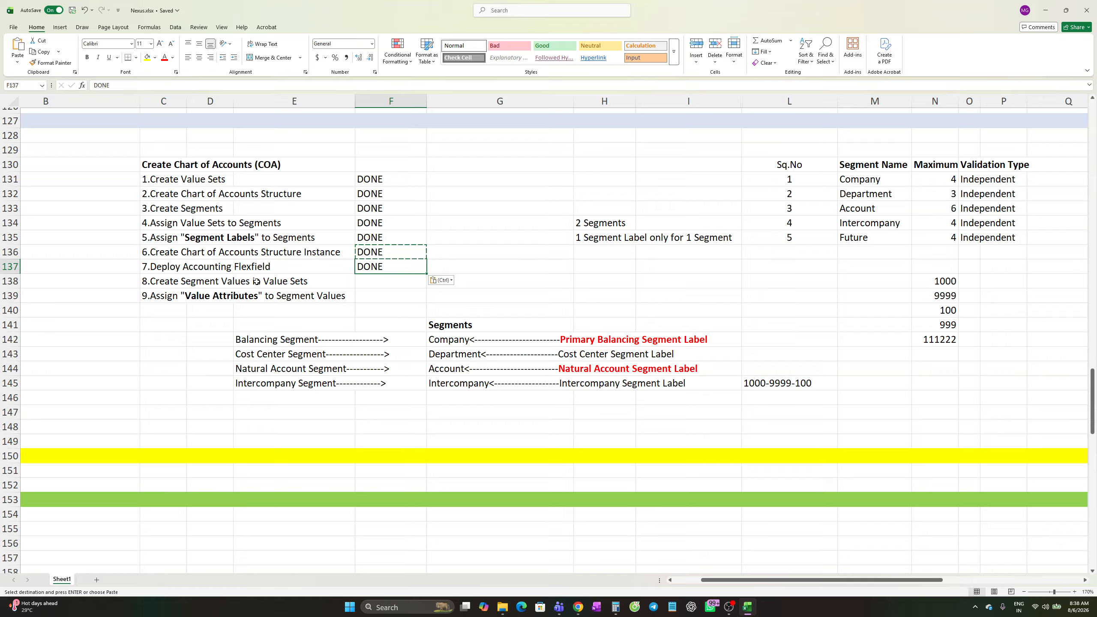
# - Review the "Create Segment Values in Value Sets" task in row 138, and switch to Oracle to open Manage Chart of Accounts Value Set Values
pyautogui.click(367, 280)
pyautogui.click(189, 280)
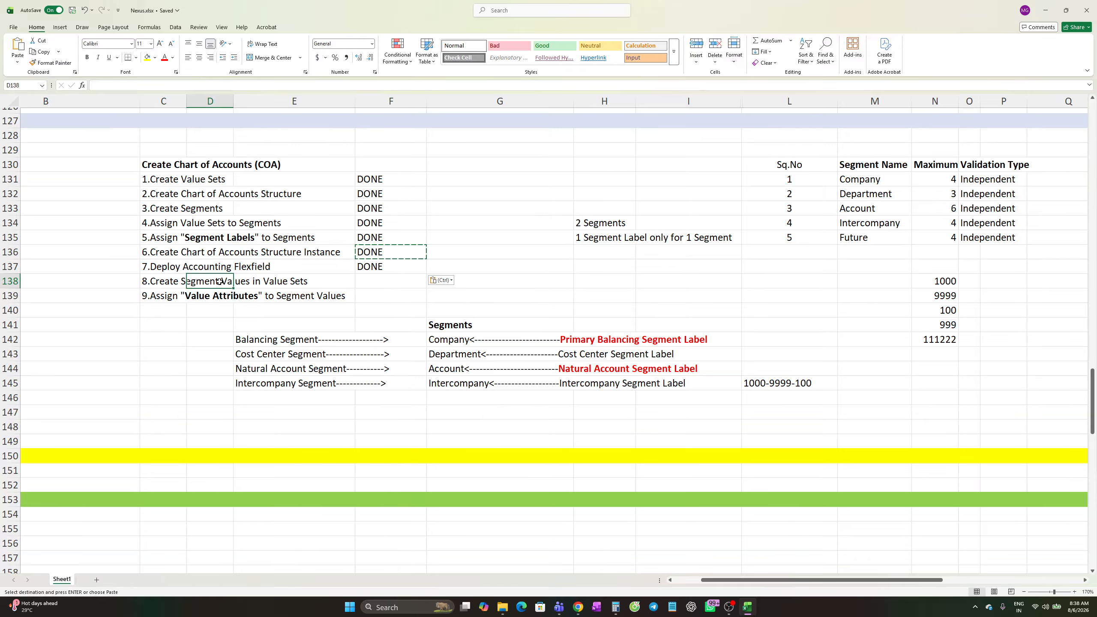
pyautogui.click(173, 284)
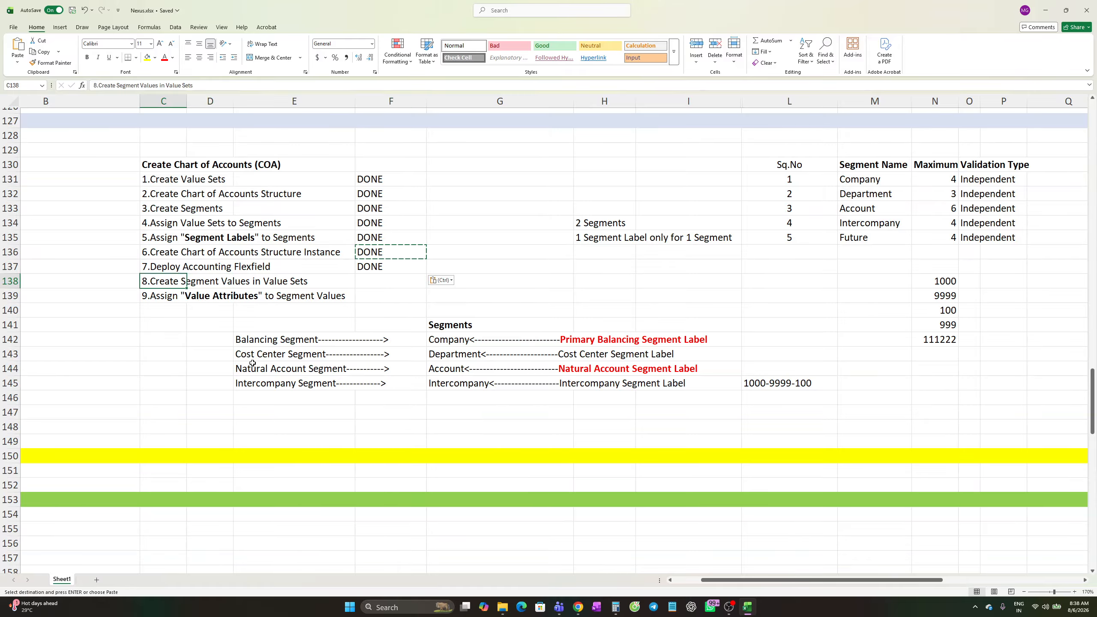
pyautogui.hotkey('alt', 'Tab')
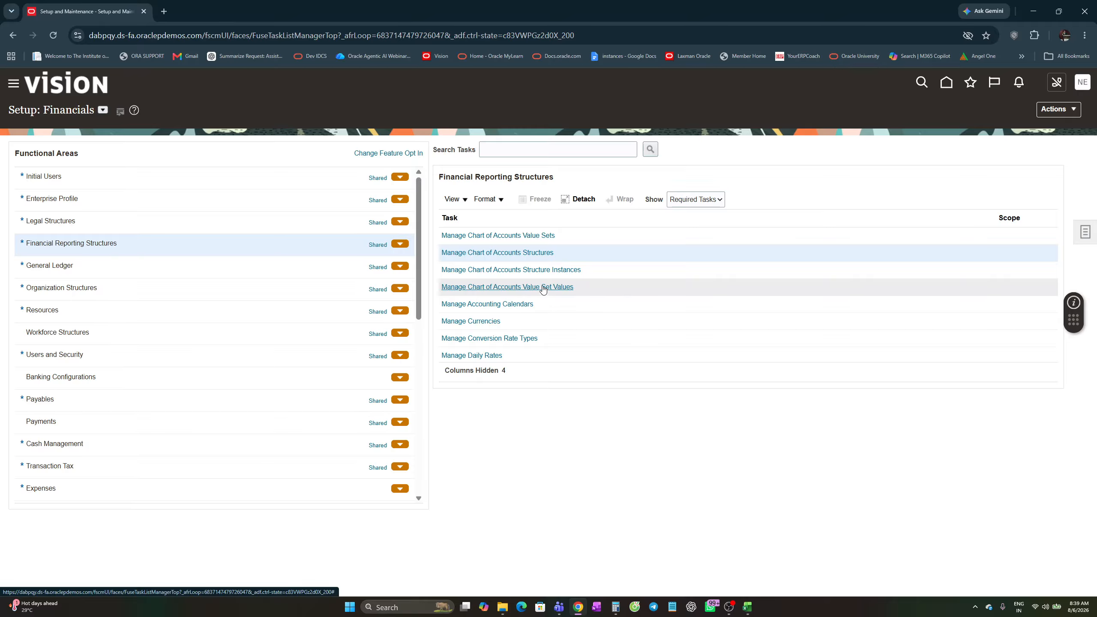
pyautogui.click(493, 287)
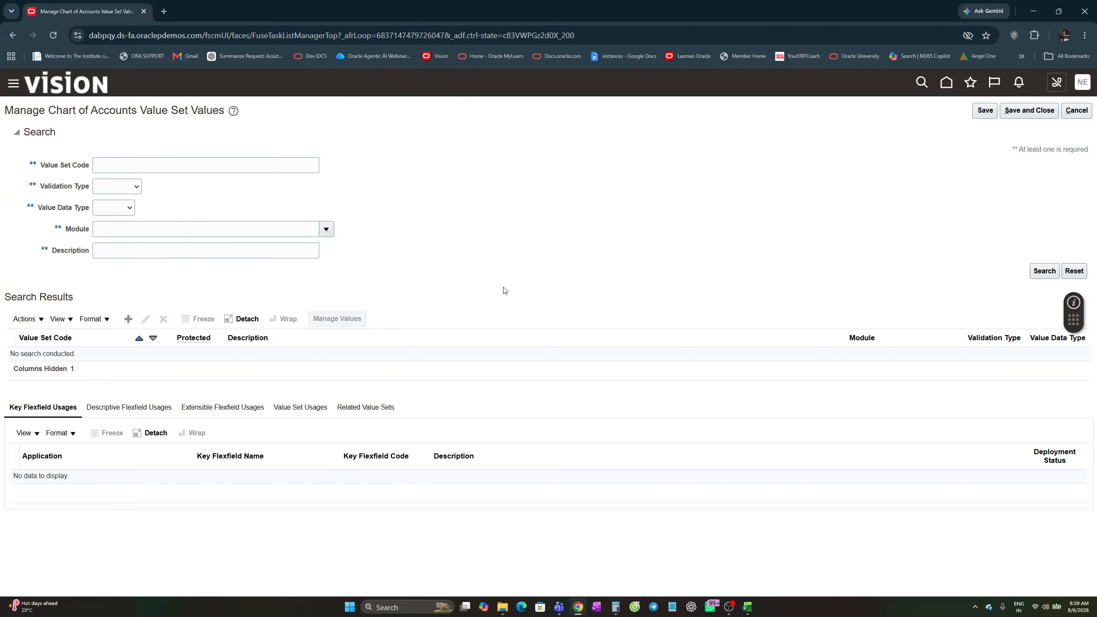
# - Search for value sets with the code aXIS and open the values of AXIS COMPANY VALUE SET for management
pyautogui.click(128, 320)
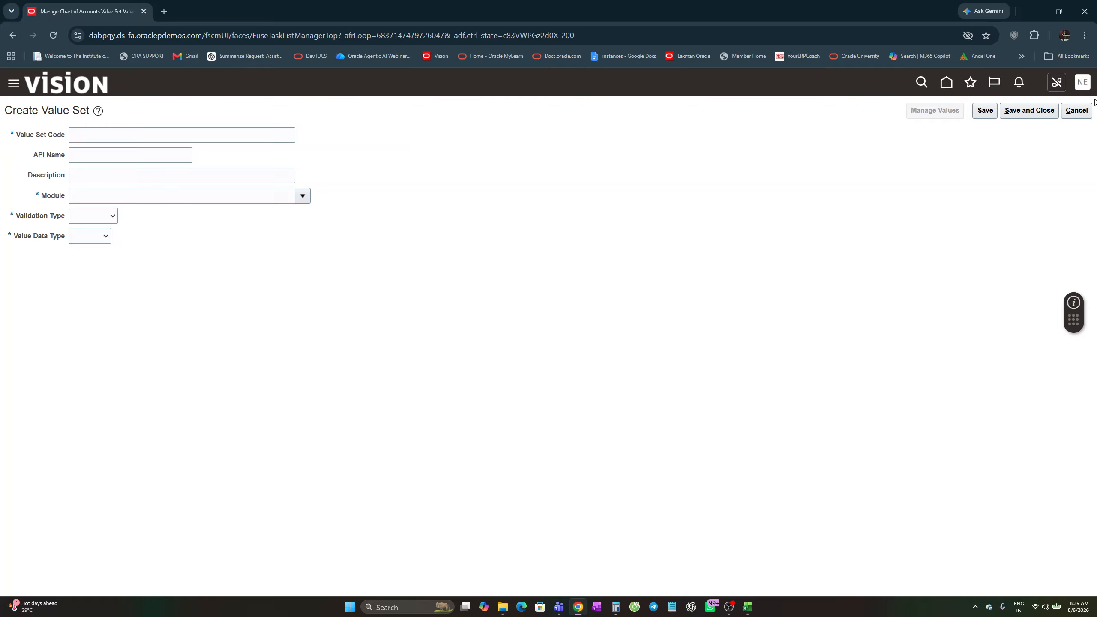
pyautogui.click(1076, 111)
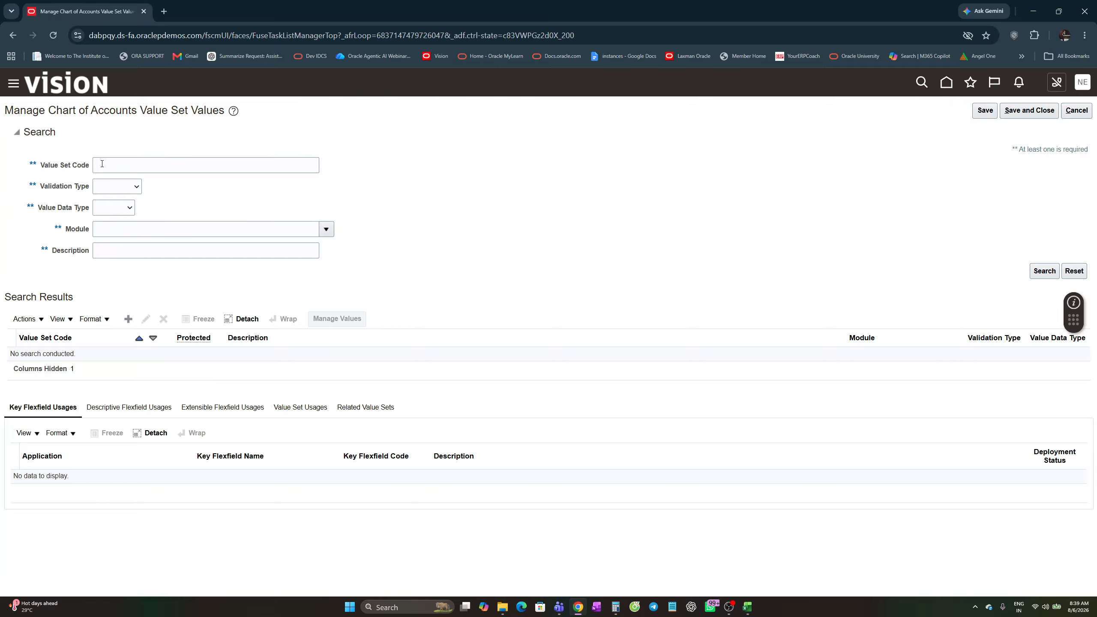
pyautogui.click(107, 164)
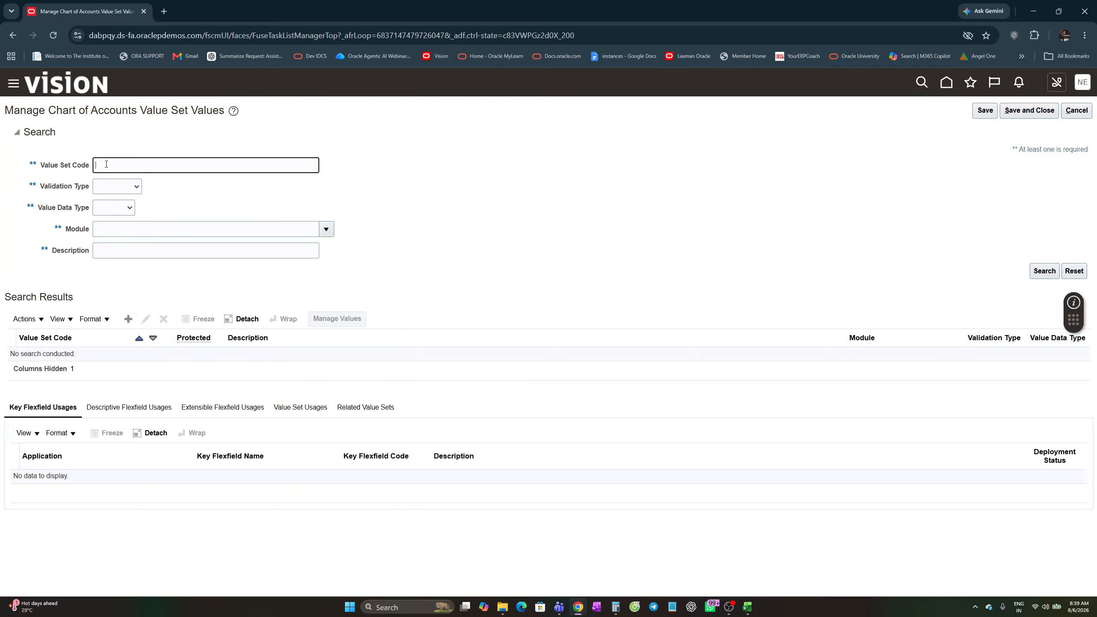
pyautogui.write('axis')
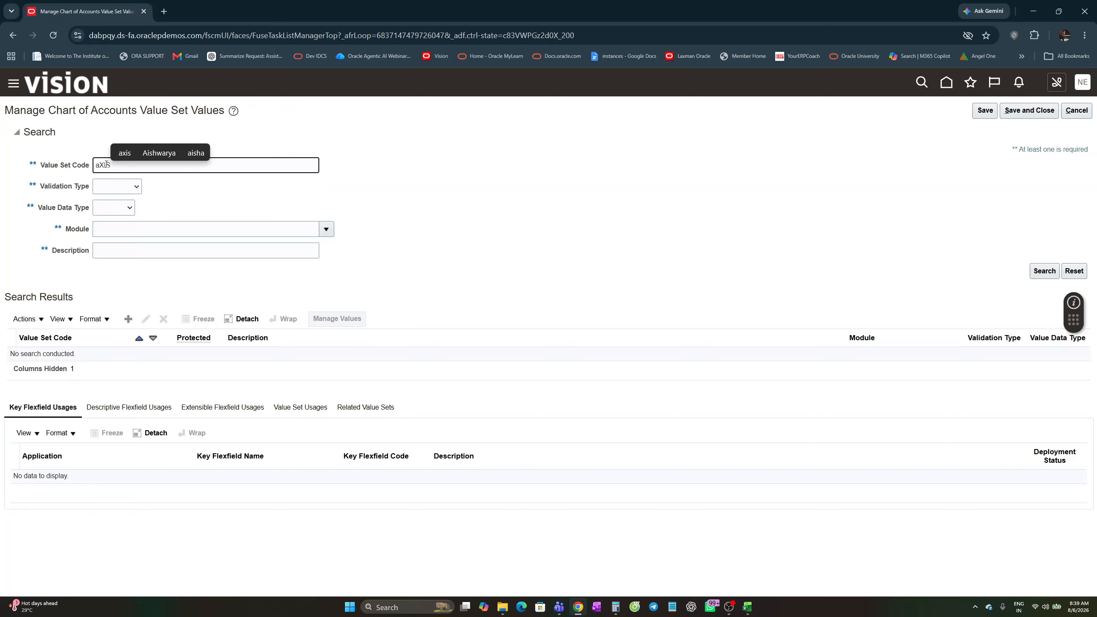
pyautogui.click(1041, 272)
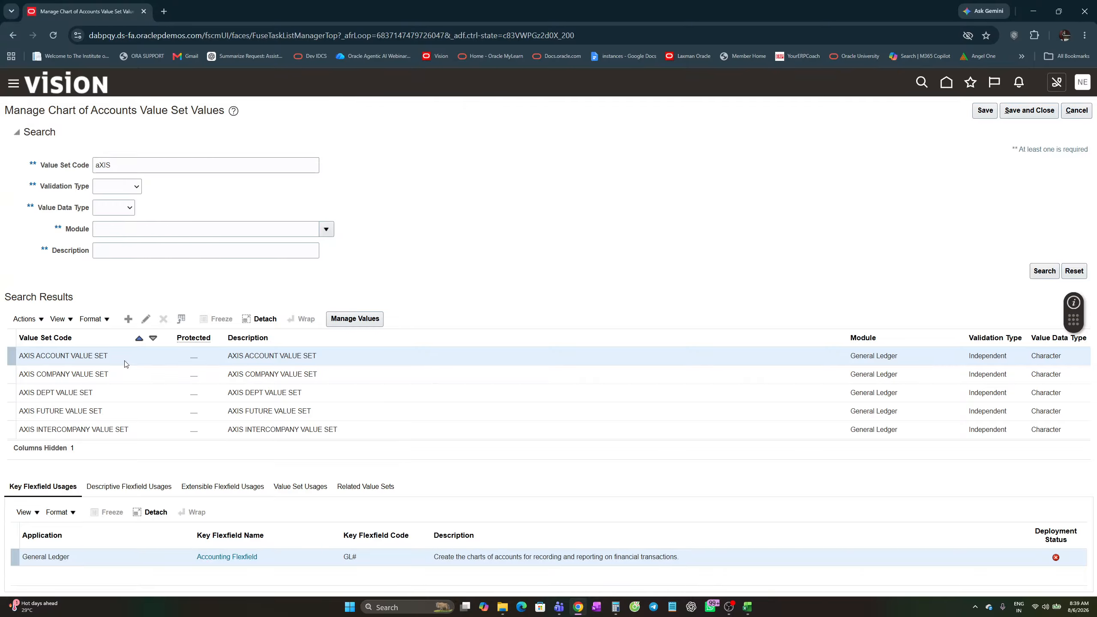
pyautogui.click(83, 377)
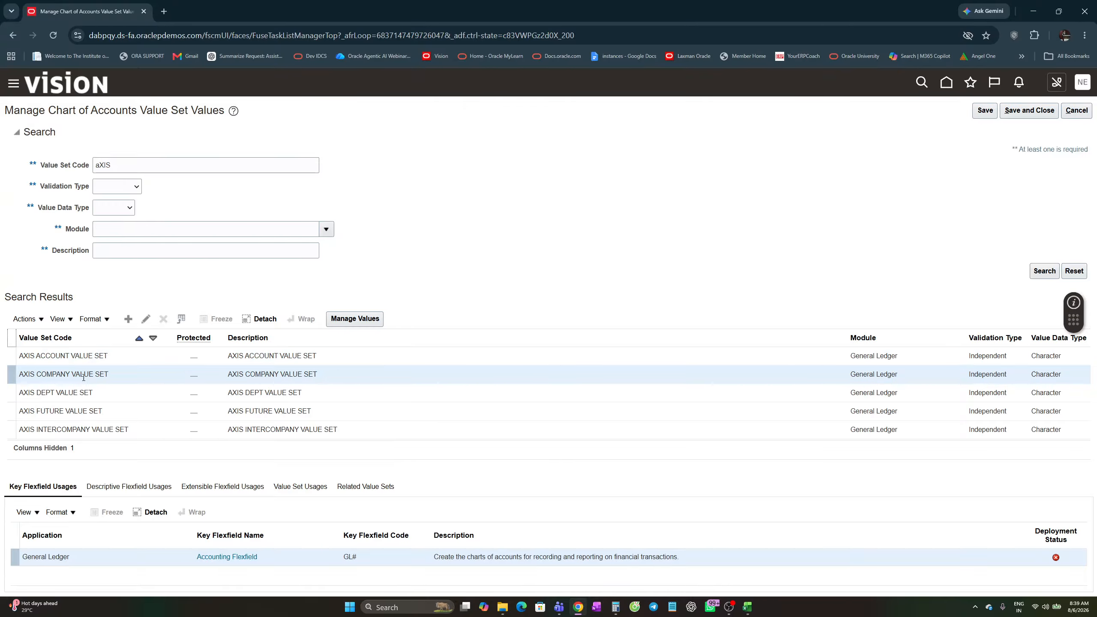
pyautogui.click(363, 319)
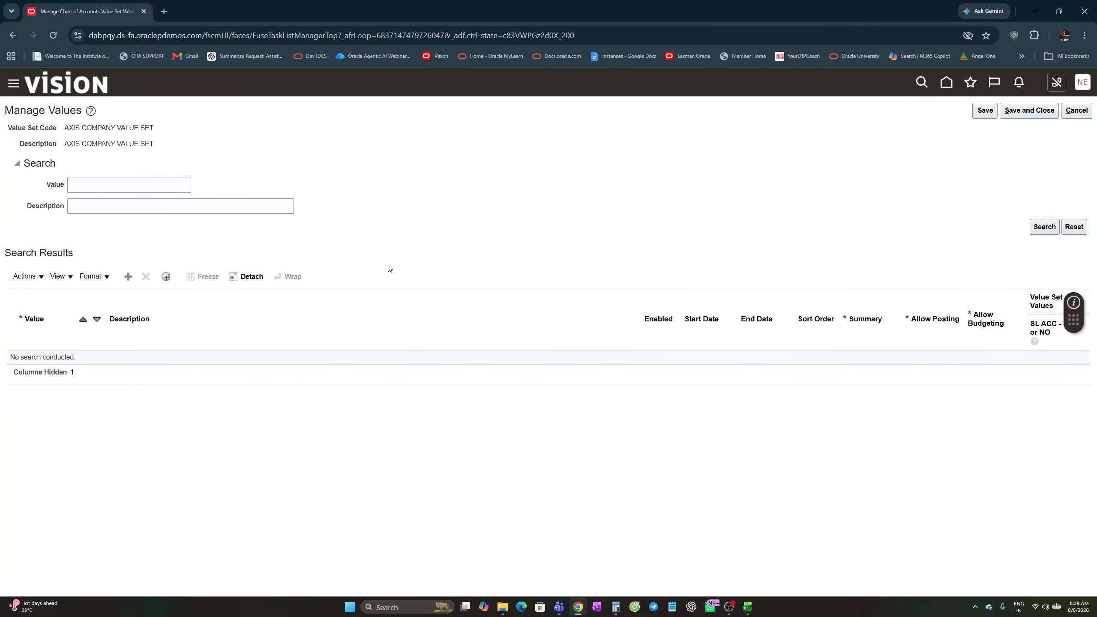
# - Switch to the Excel workbook and examine the sample segment values listed for the Company and Department segments
pyautogui.hotkey('alt', 'Tab')
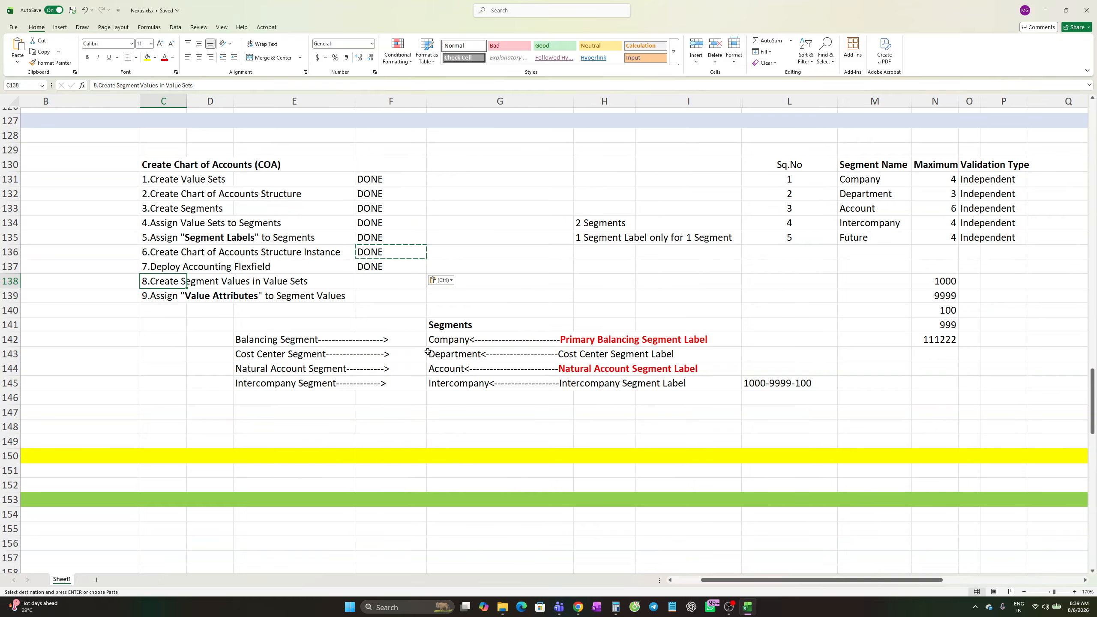
pyautogui.scroll(-5, 428, 351)
pyautogui.scroll(-8, 428, 352)
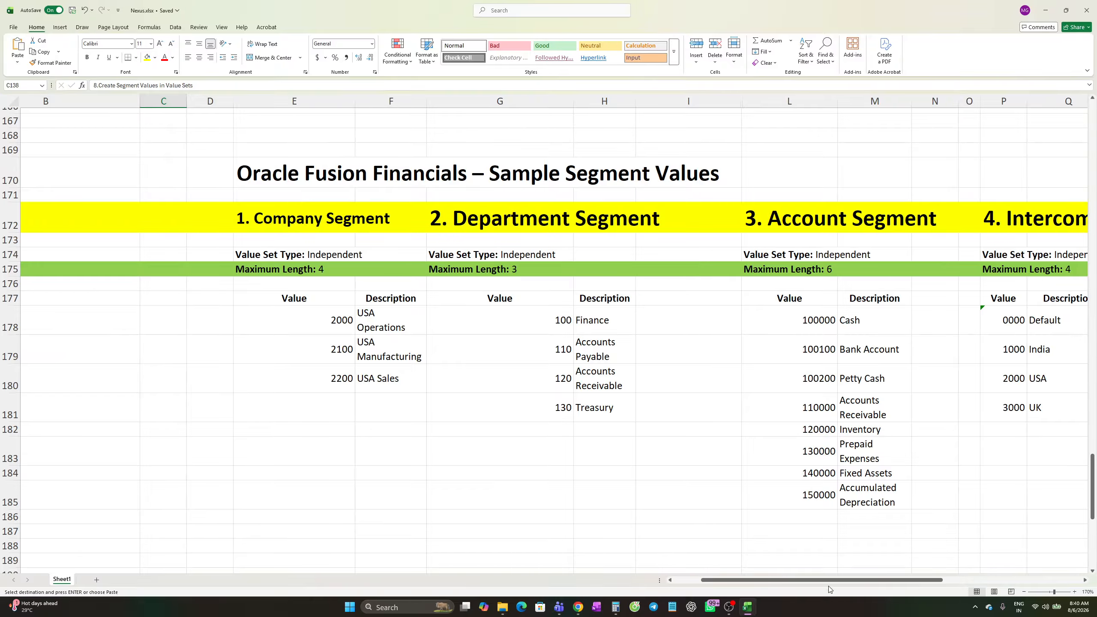
pyautogui.moveTo(829, 582); pyautogui.dragTo(739, 585)
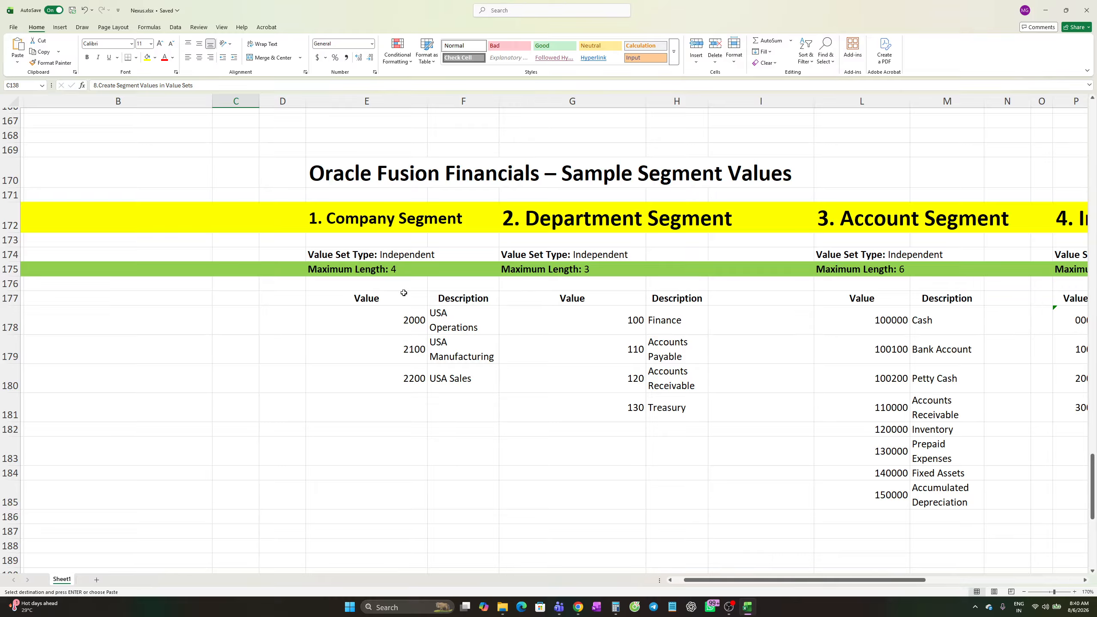
pyautogui.click(411, 325)
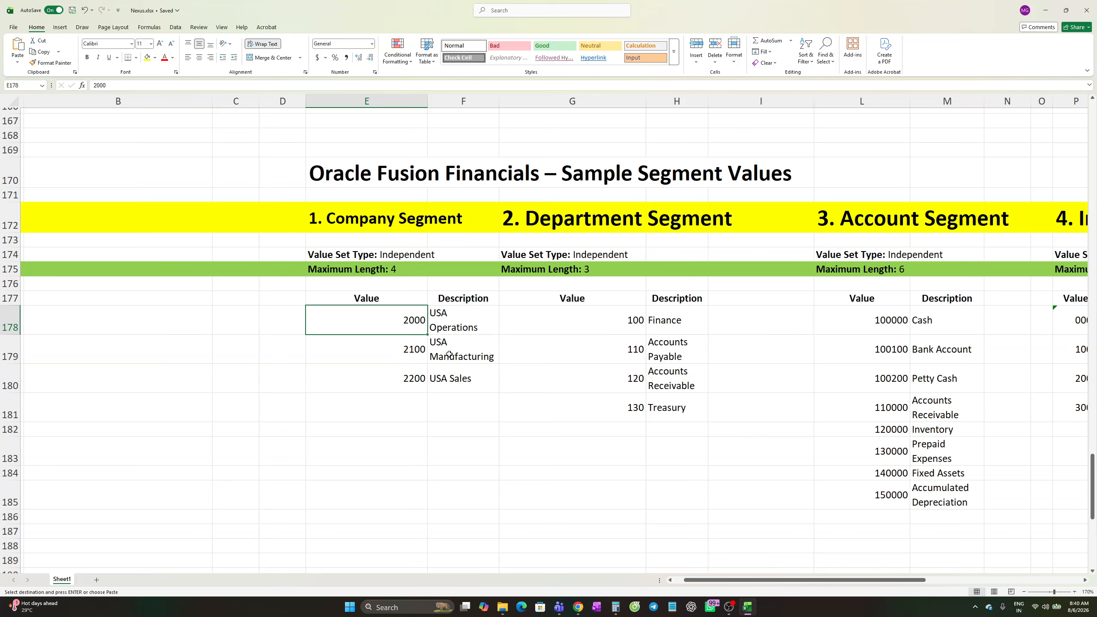
pyautogui.click(417, 360)
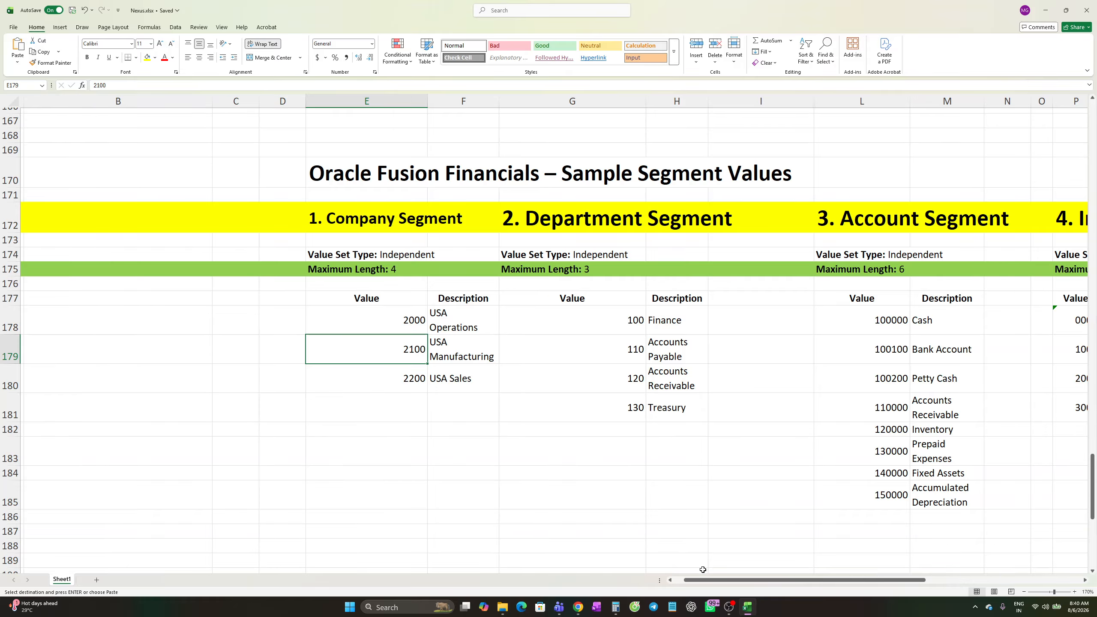
pyautogui.moveTo(706, 580); pyautogui.dragTo(748, 581)
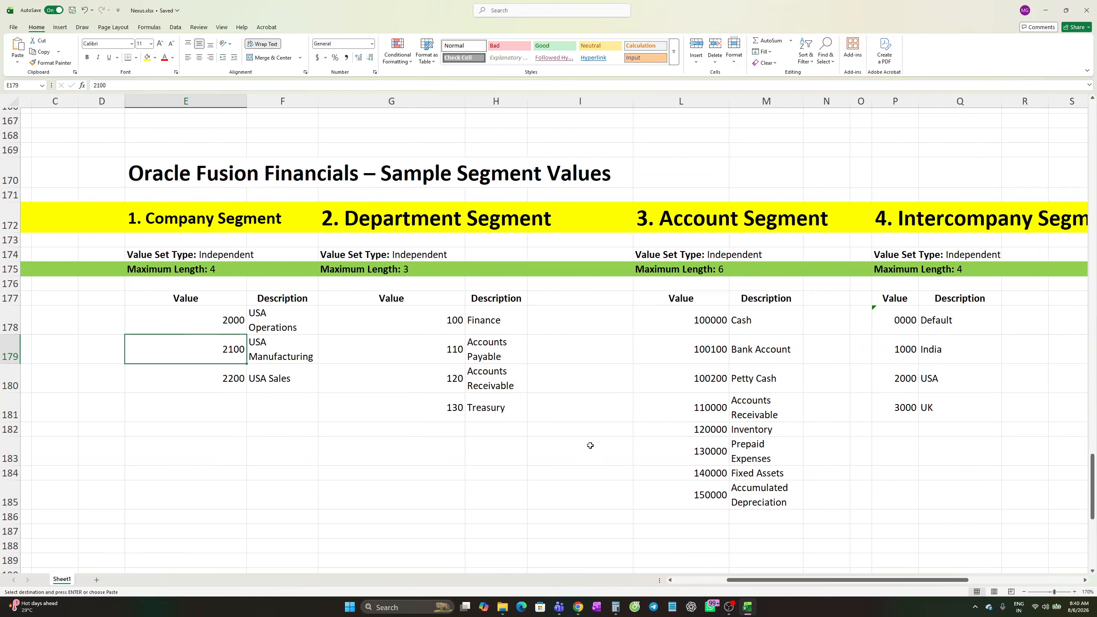
pyautogui.click(450, 320)
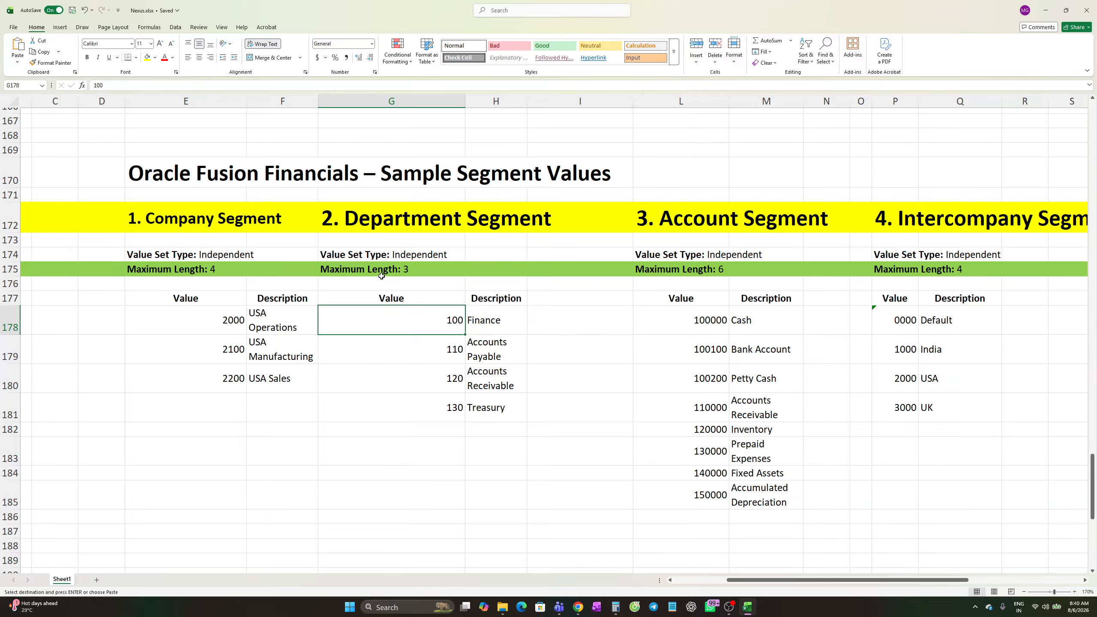
# - Examine the maximum lengths and sample values of the Department, Account and Company segments in the workbook
pyautogui.click(410, 269)
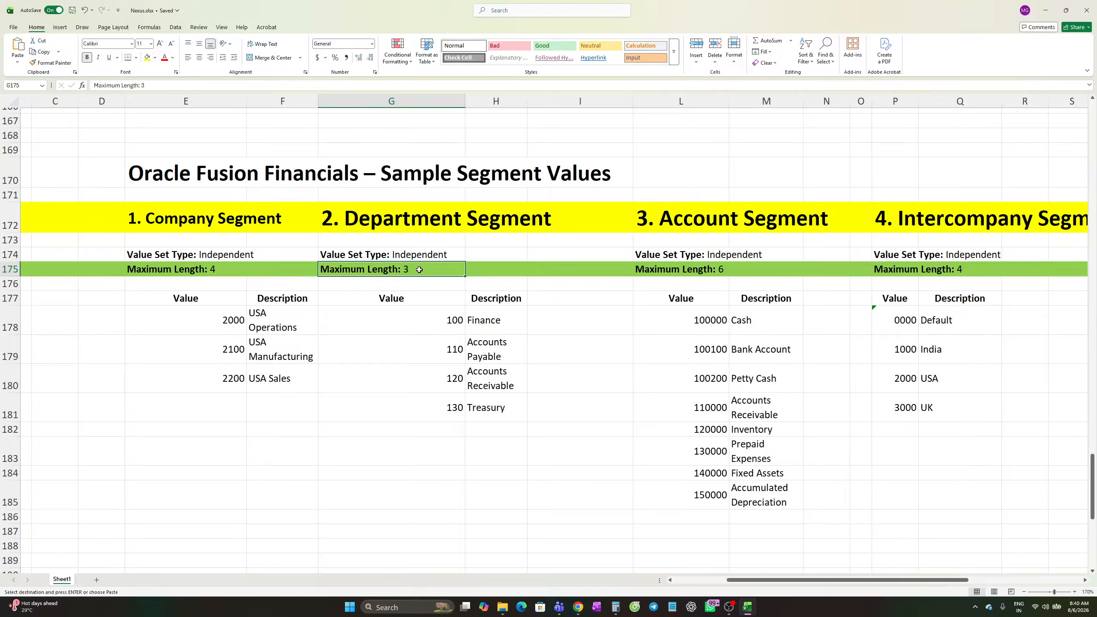
pyautogui.moveTo(813, 581); pyautogui.dragTo(856, 580)
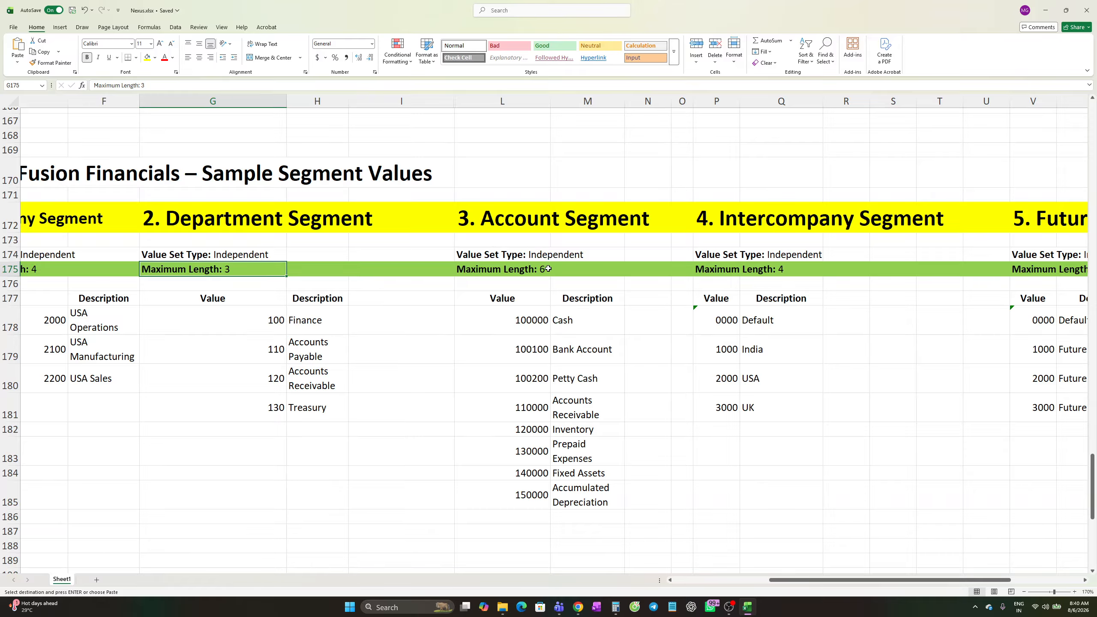
pyautogui.click(527, 328)
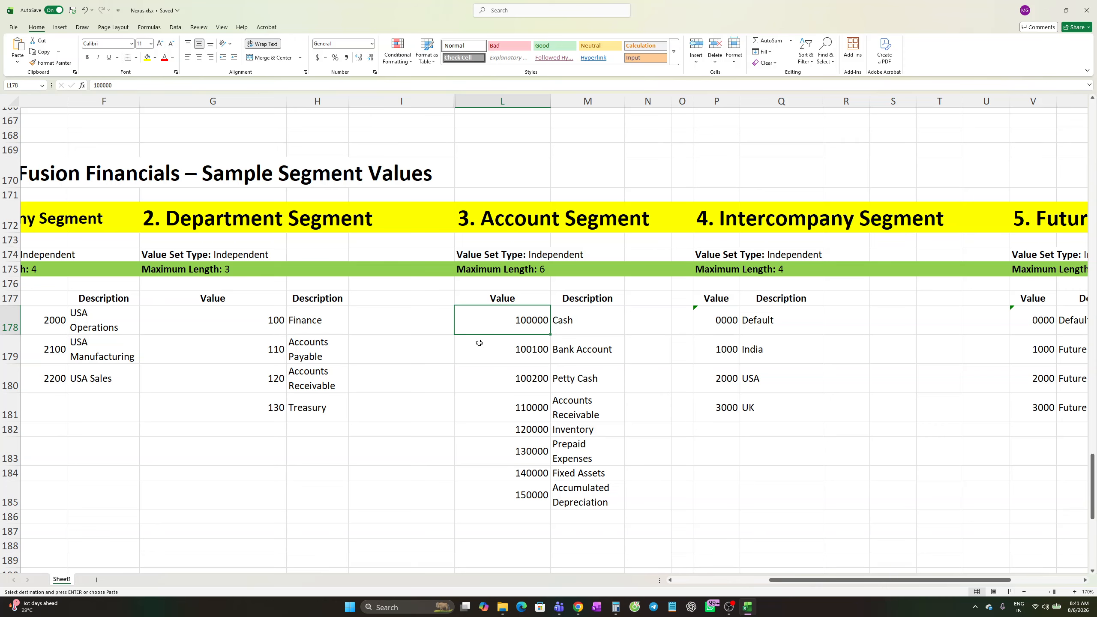
pyautogui.scroll(-2, 502, 389)
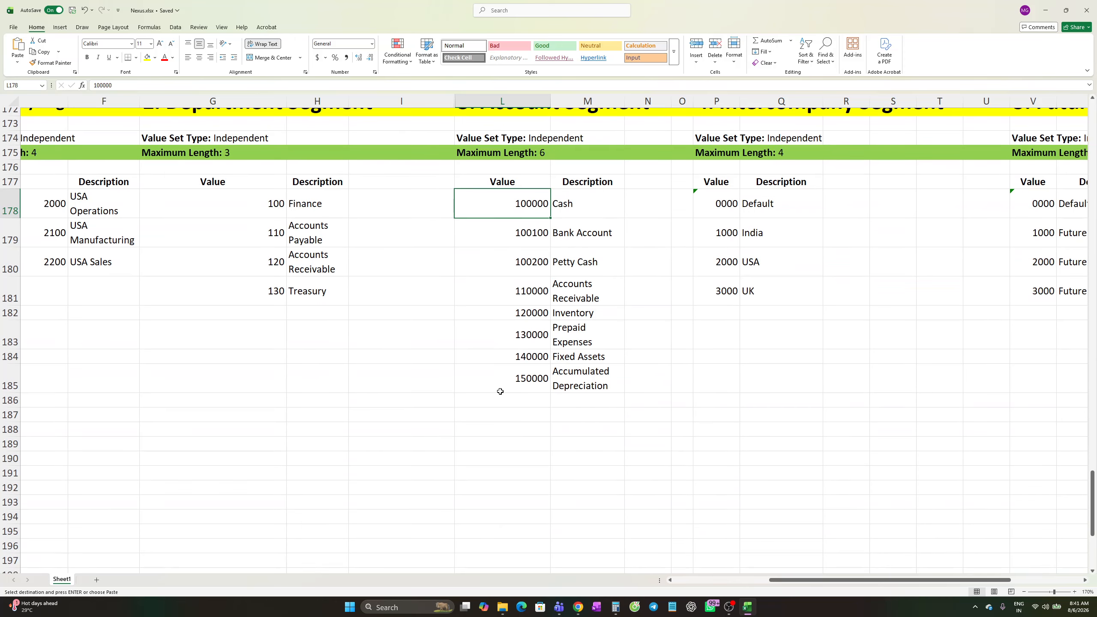
pyautogui.scroll(2, 500, 391)
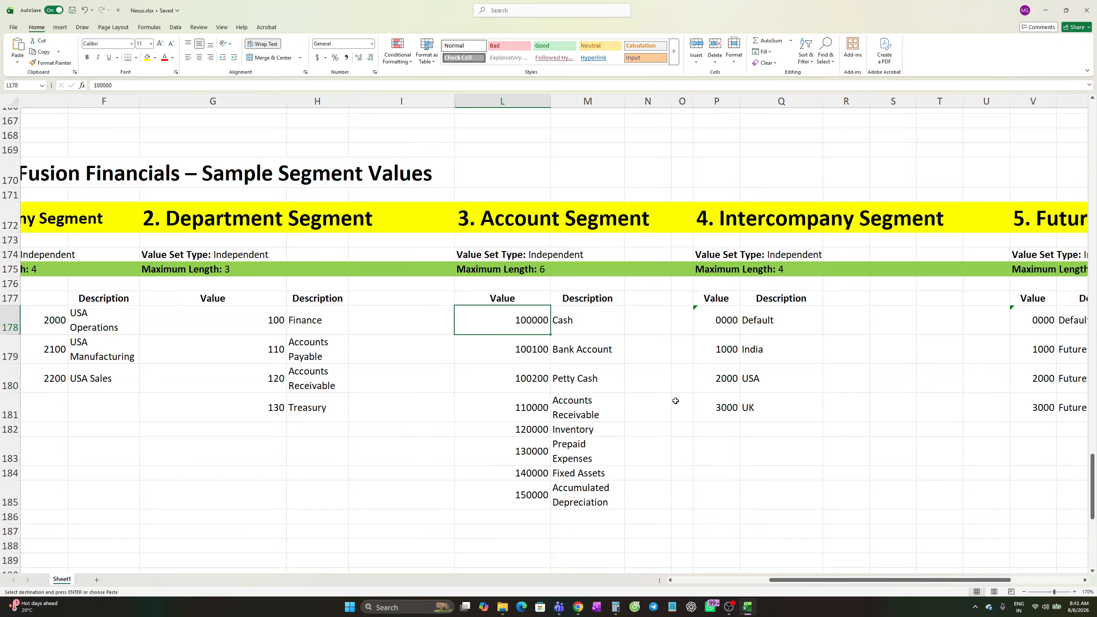
pyautogui.moveTo(801, 581); pyautogui.dragTo(704, 600)
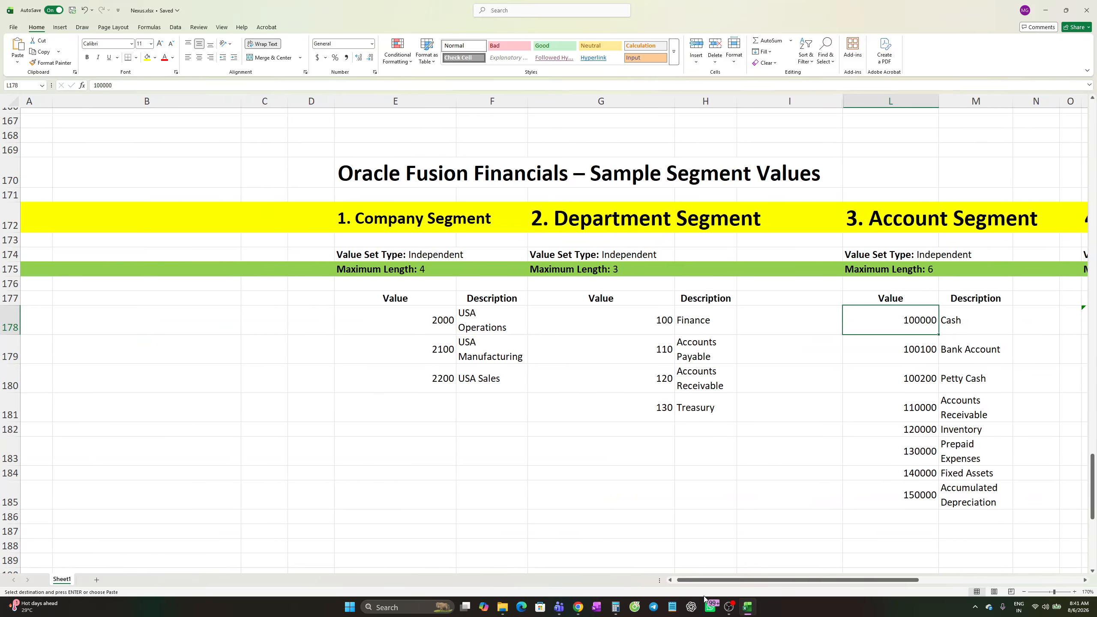
pyautogui.click(439, 321)
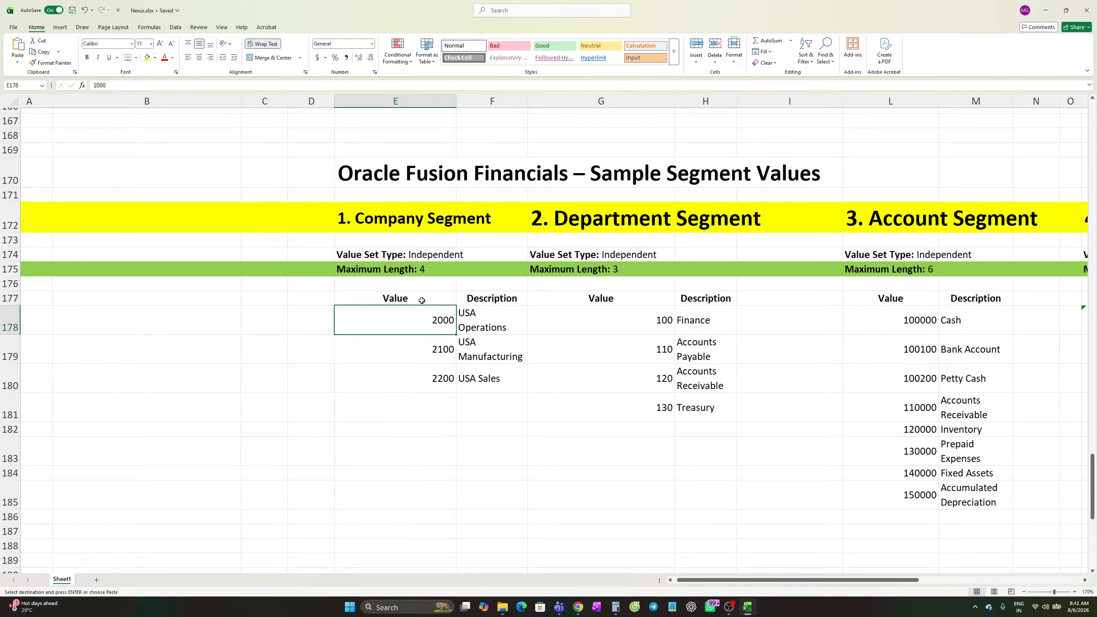
# - Switch to Oracle and add a row with the value 2000 from workbook cell E178 to AXIS COMPANY VALUE SET
pyautogui.hotkey('alt', 'Tab')
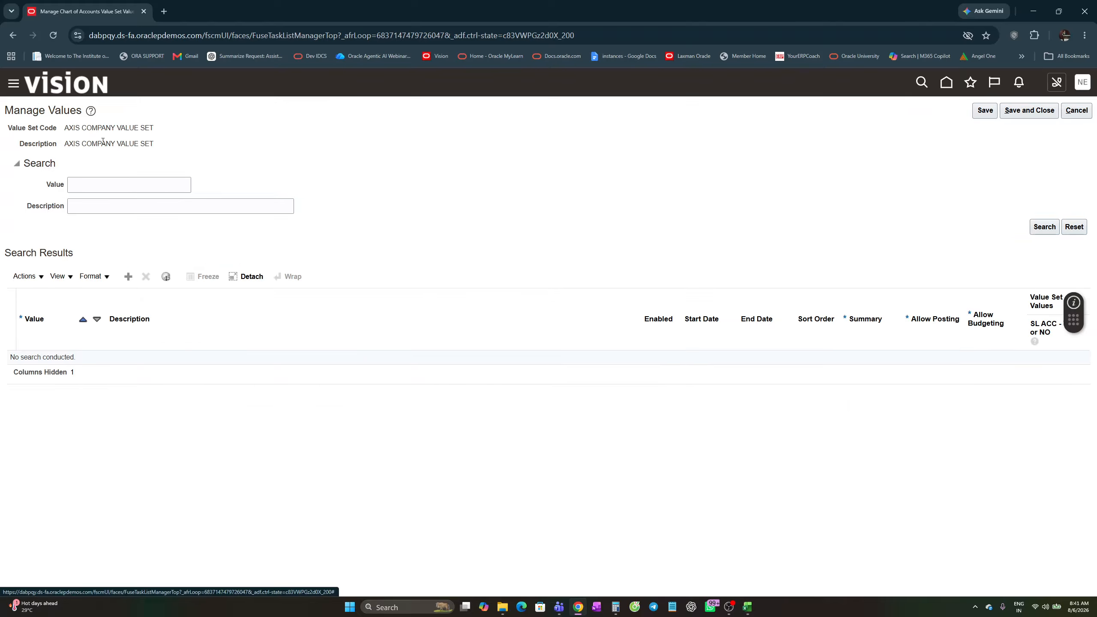
pyautogui.click(129, 276)
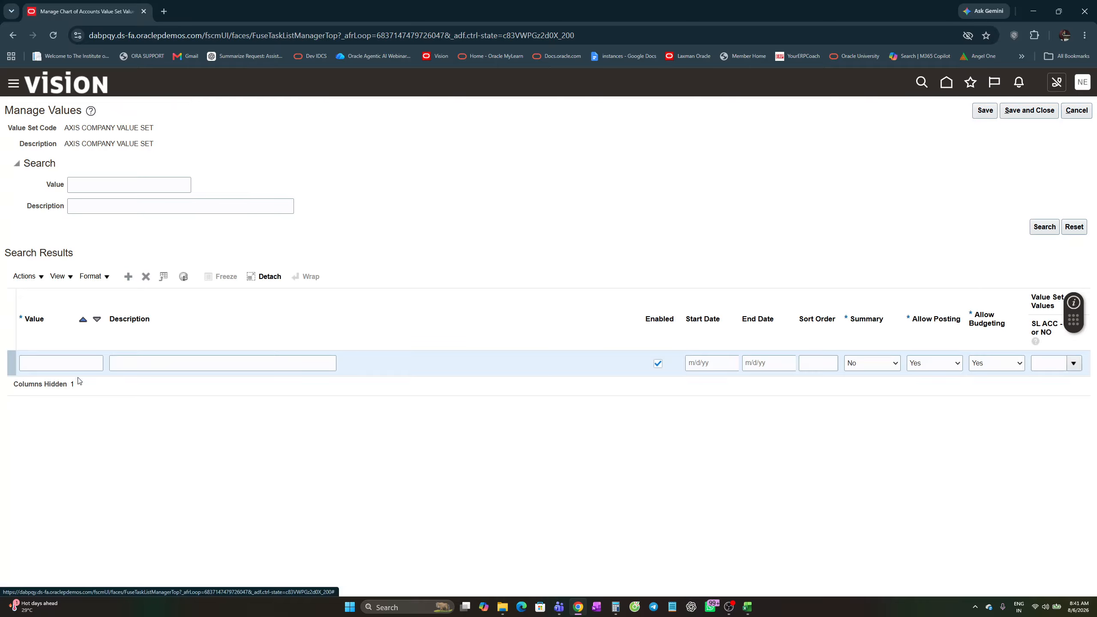
pyautogui.click(70, 362)
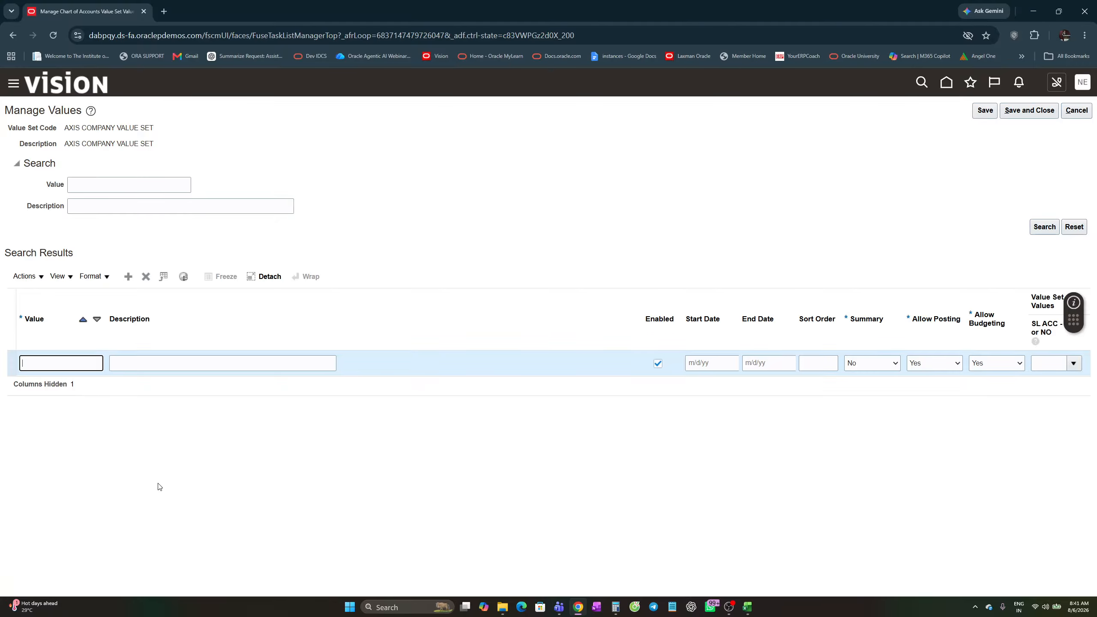
pyautogui.hotkey('alt', 'Tab')
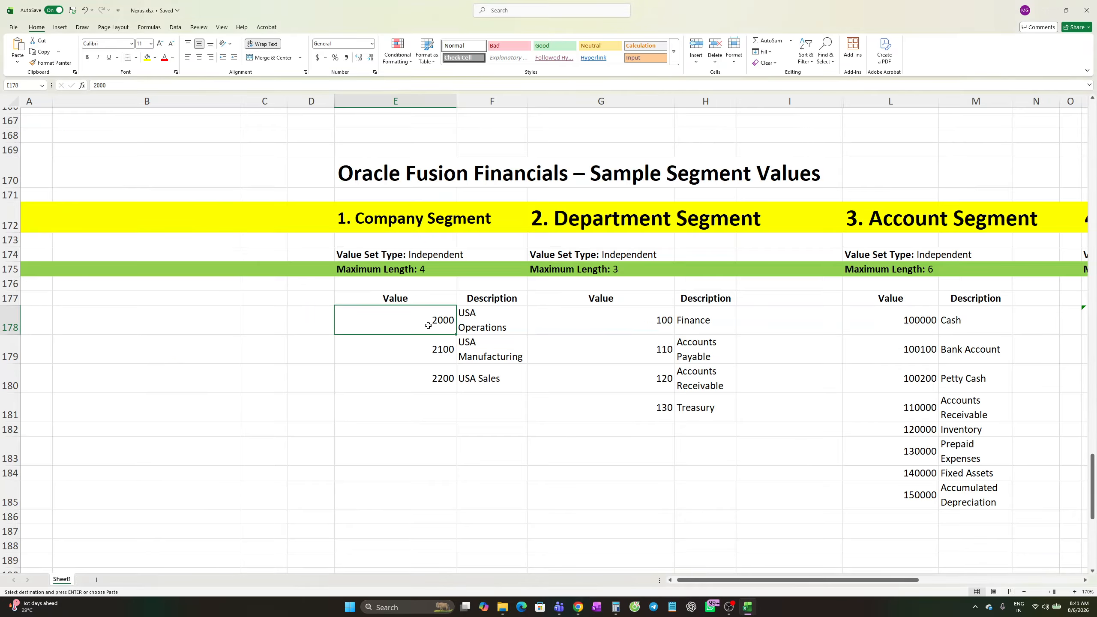
pyautogui.click(480, 324)
pyautogui.click(435, 330)
pyautogui.hotkey('alt', 'Tab')
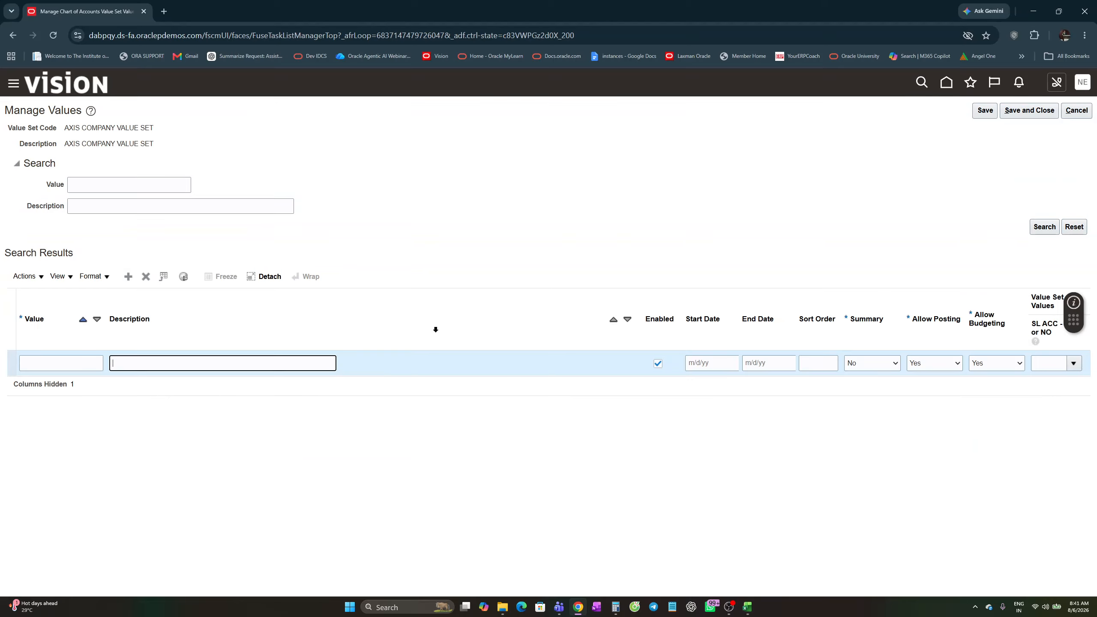
pyautogui.click(64, 366)
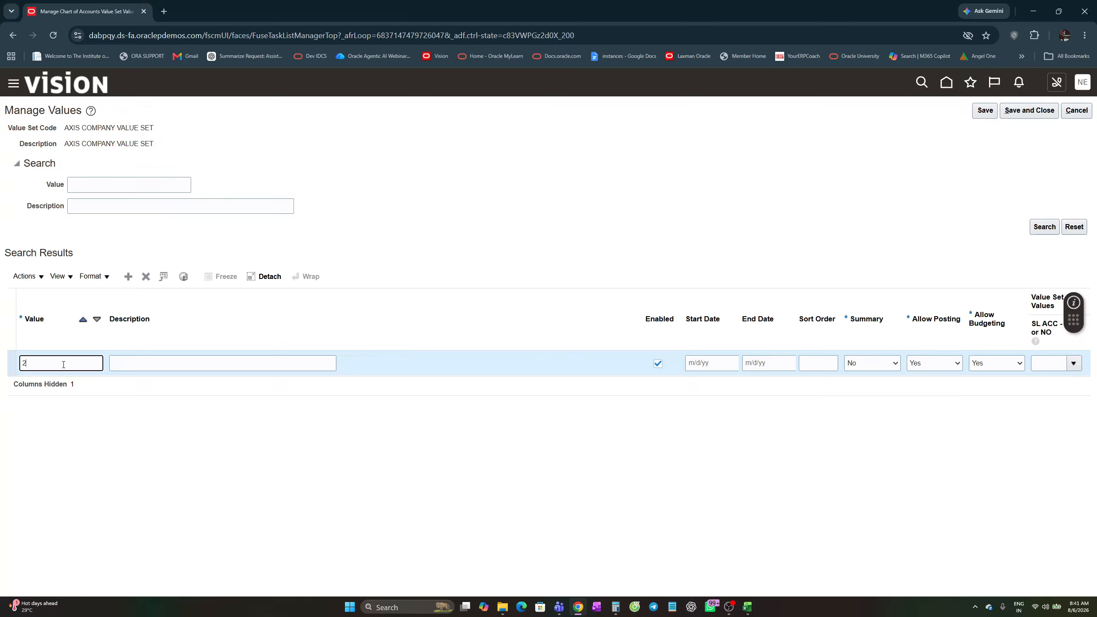
# - Enter USA OPERATIONS as the description of value 2000
pyautogui.click(133, 360)
pyautogui.write('U')
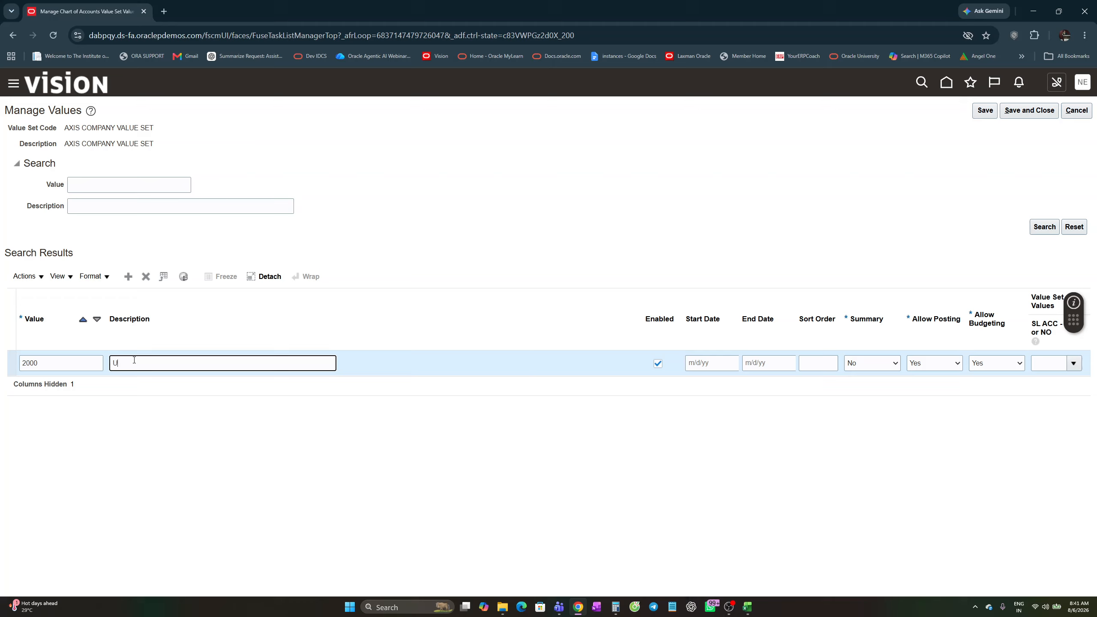
pyautogui.write('SA OPER')
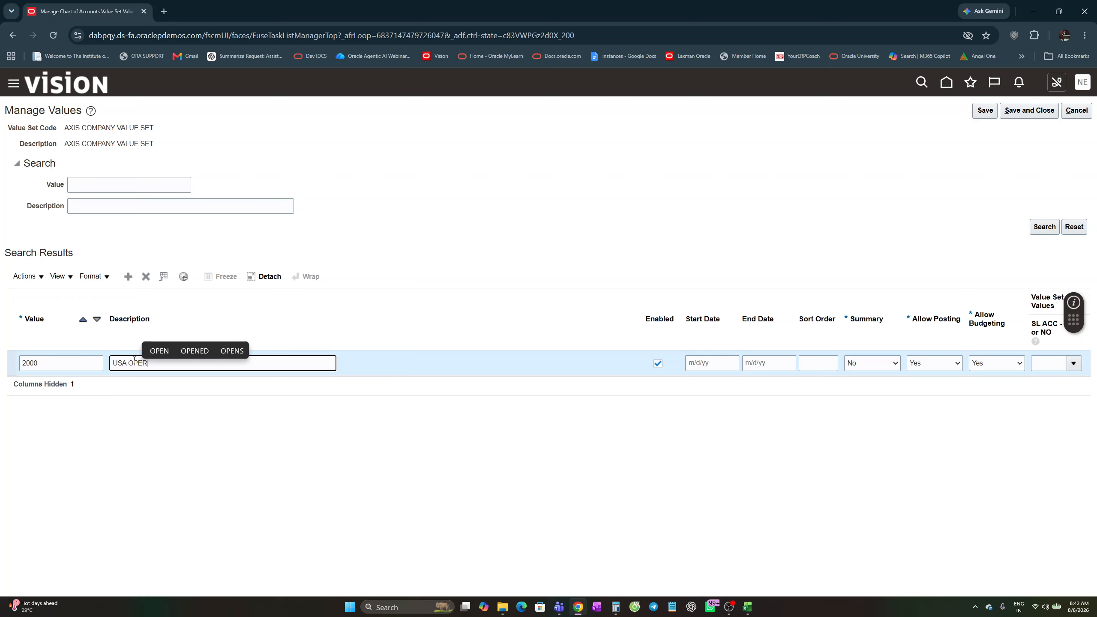
pyautogui.write('ATIONS')
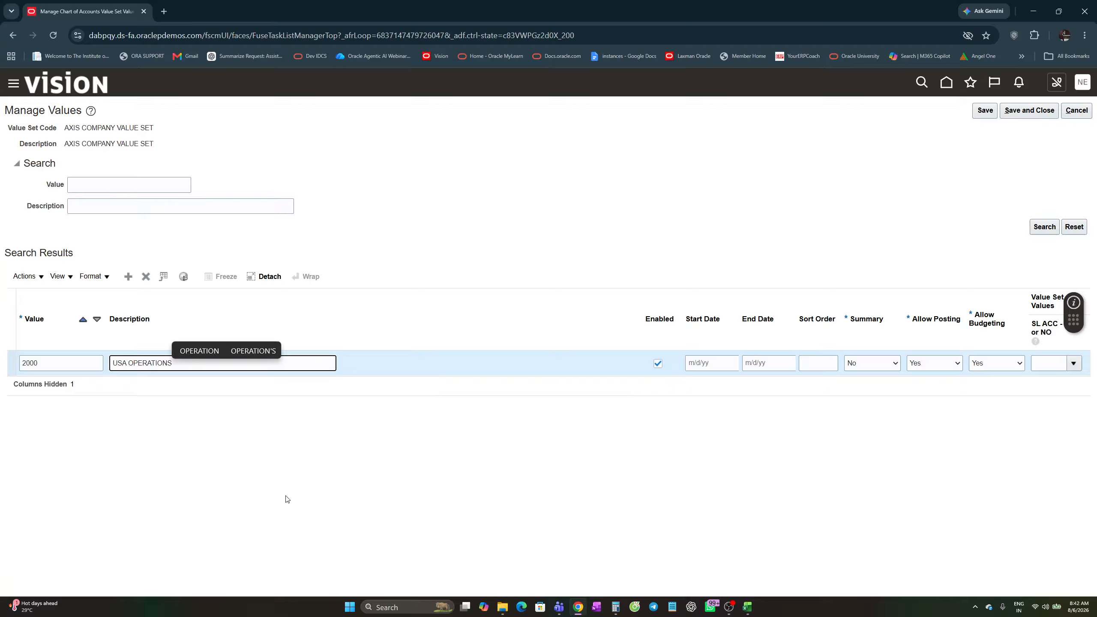
pyautogui.click(365, 442)
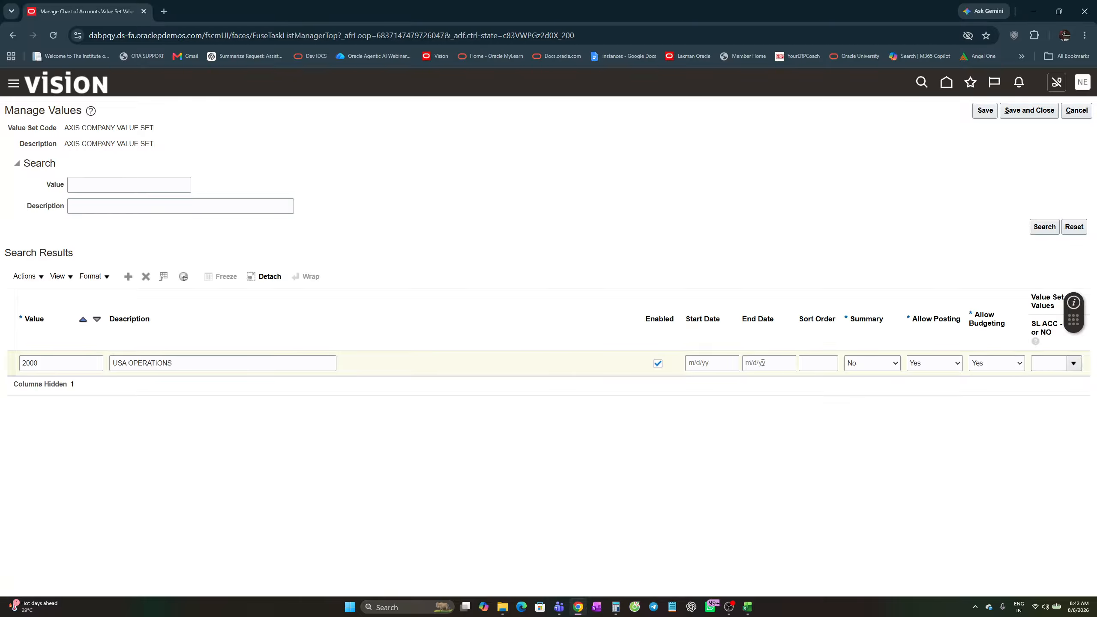
pyautogui.click(762, 362)
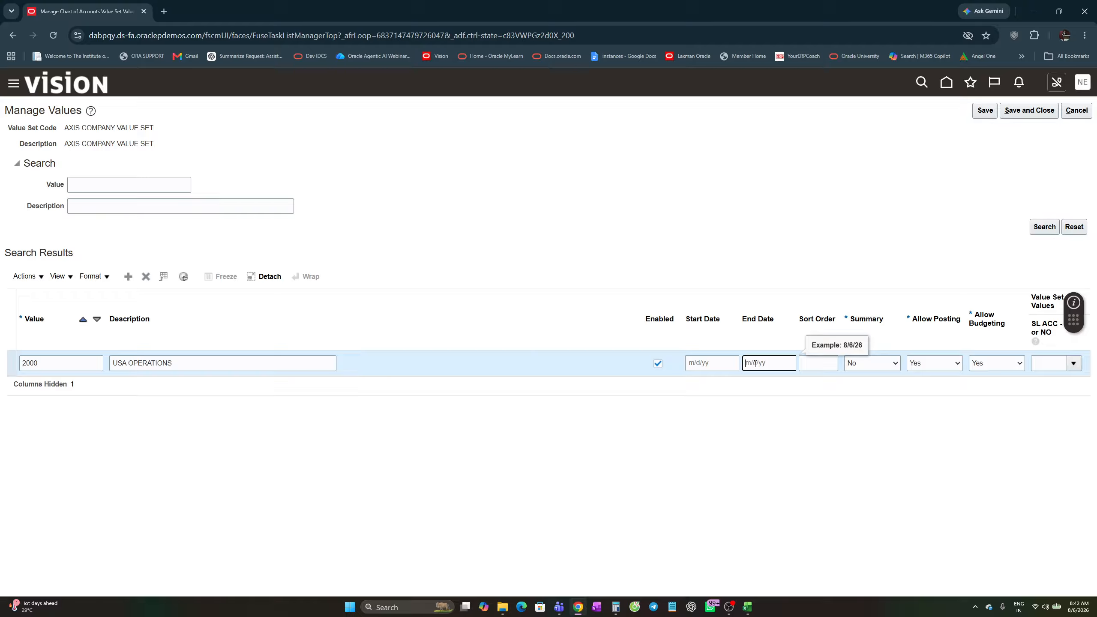
pyautogui.click(807, 421)
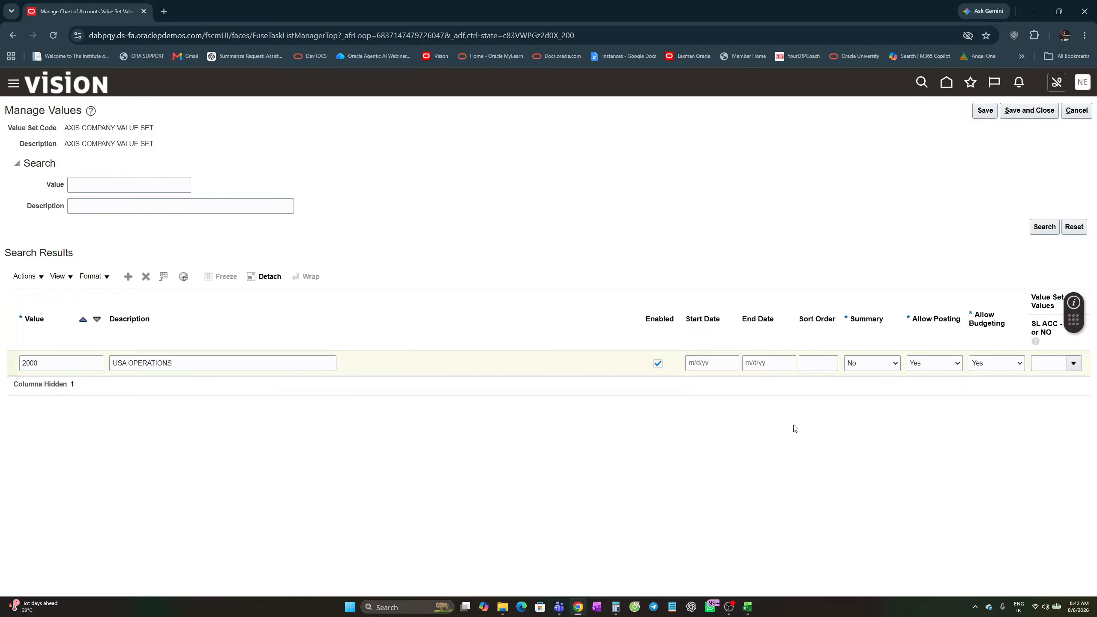
pyautogui.click(873, 363)
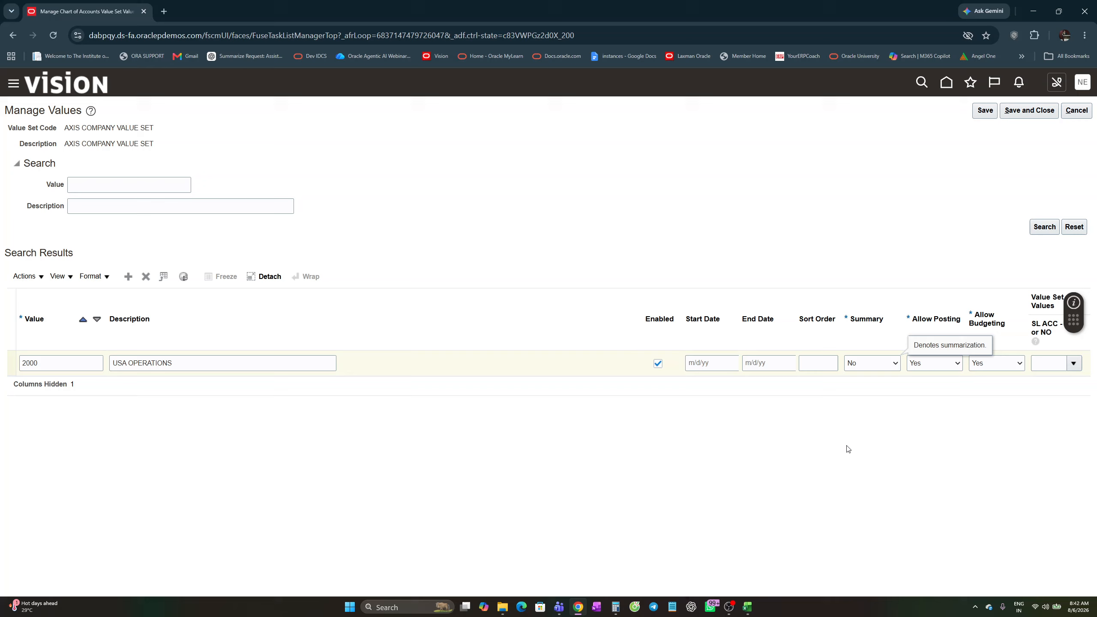
pyautogui.click(883, 493)
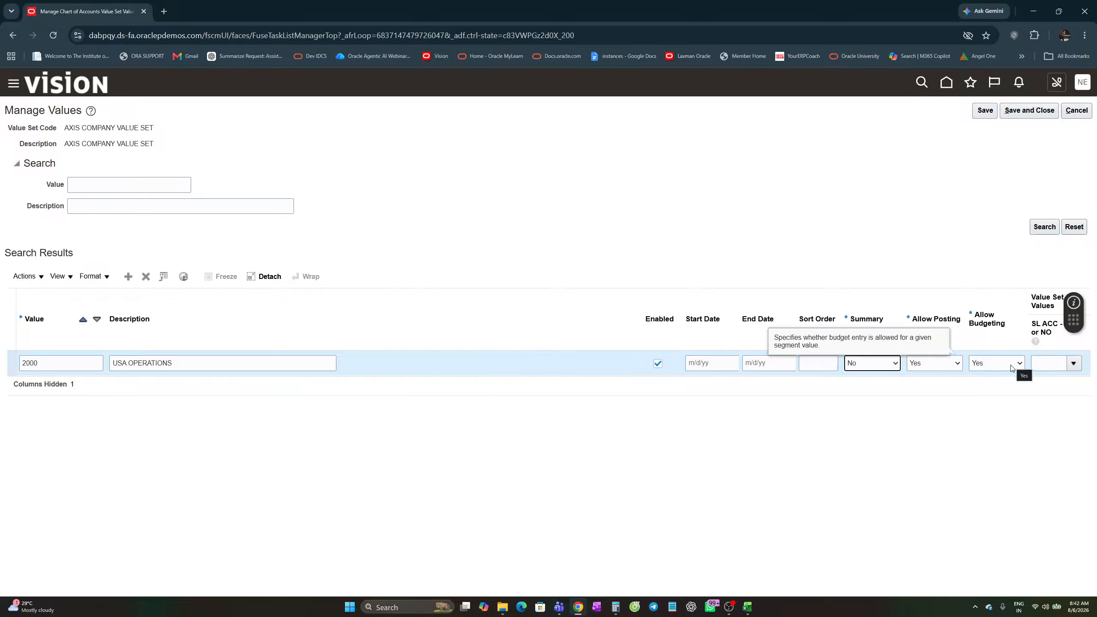
# - Try setting Summary to Yes, Allow Posting to No and Allow Budgeting to No for value 2000
pyautogui.click(897, 364)
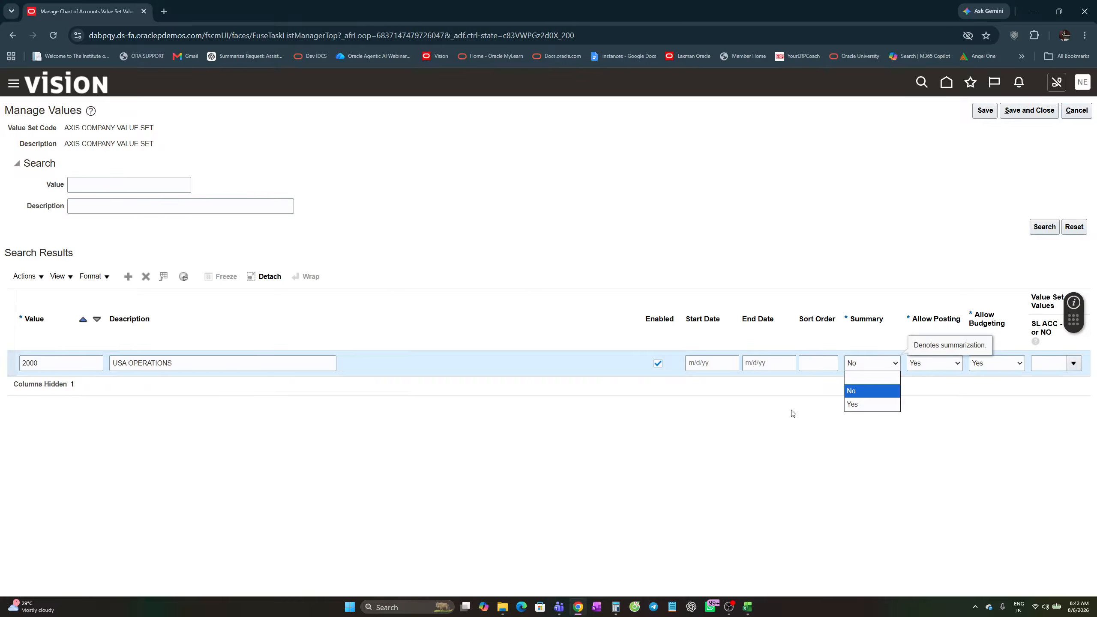
pyautogui.click(854, 406)
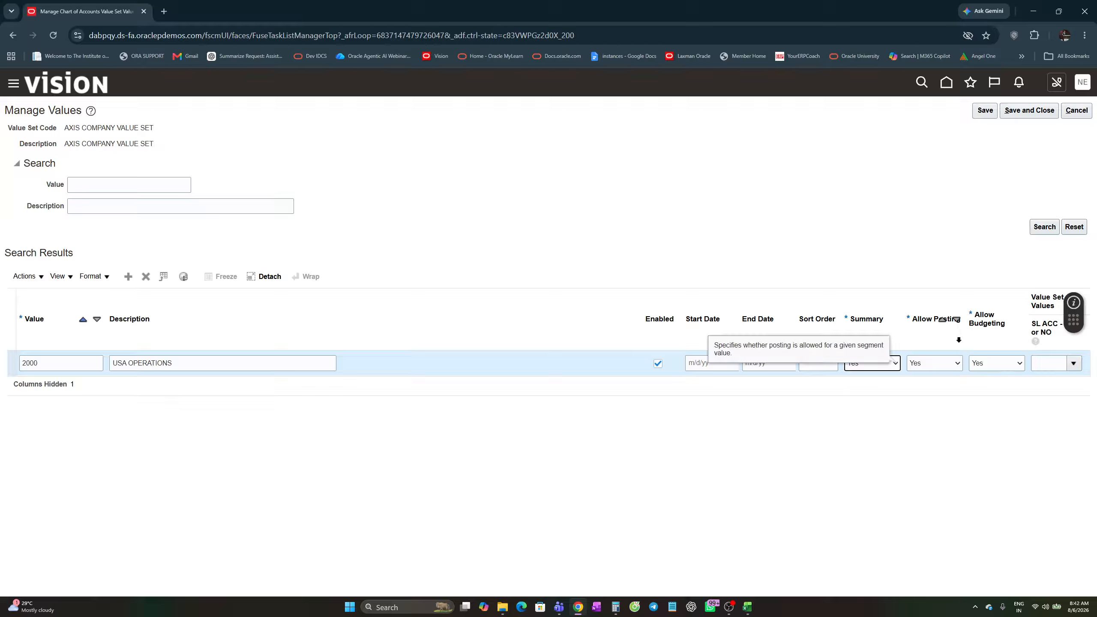
pyautogui.click(958, 364)
pyautogui.click(926, 388)
pyautogui.click(1019, 363)
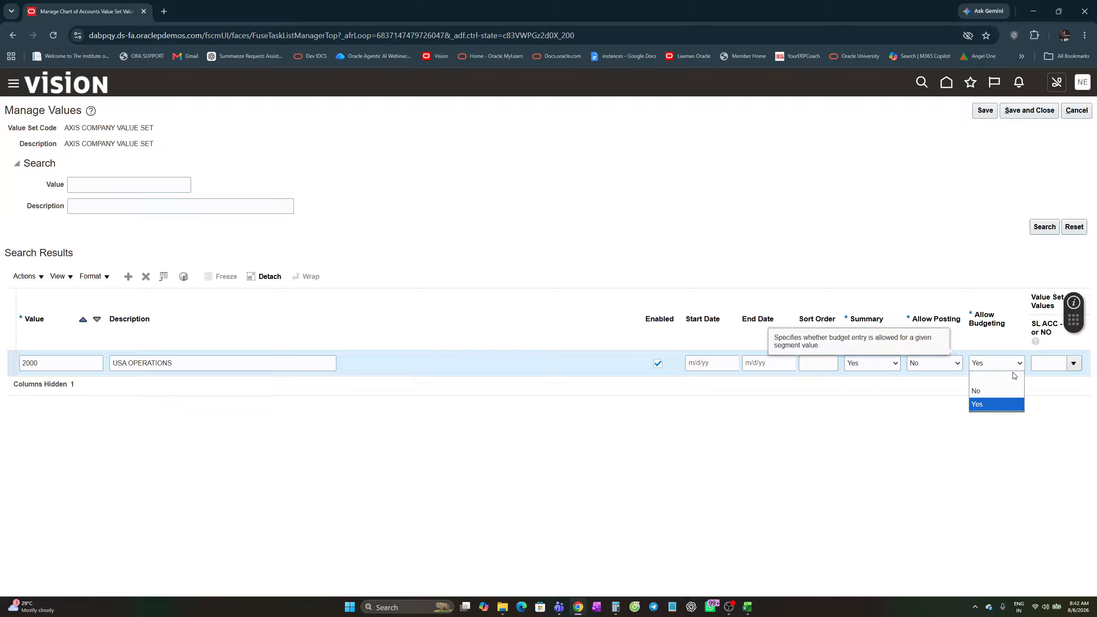
pyautogui.click(913, 430)
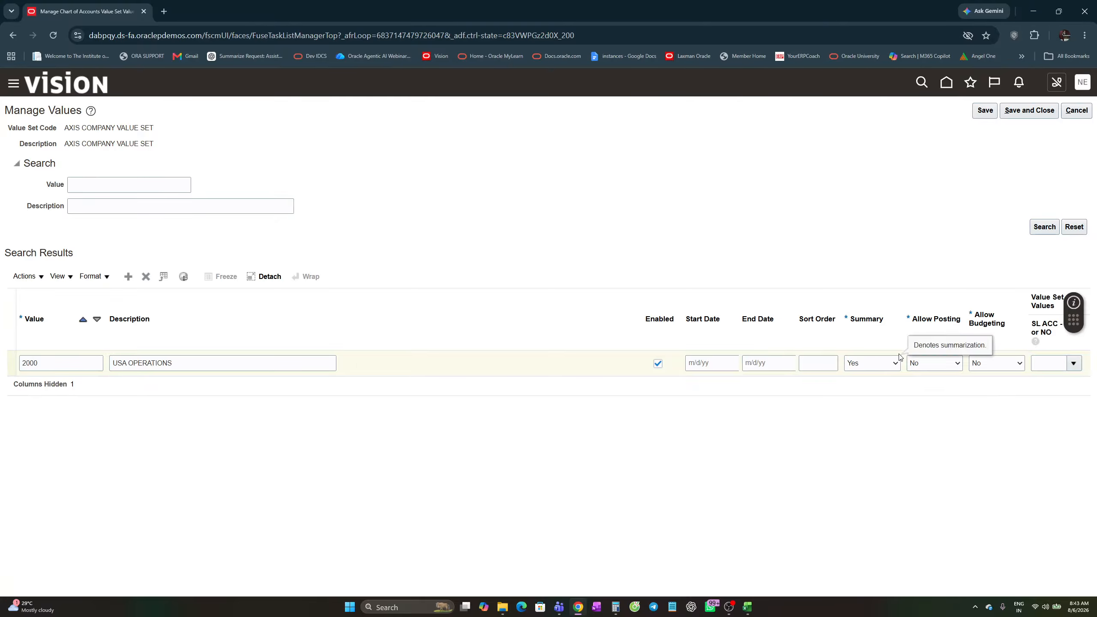
# - Set Summary to No, Allow Posting to Yes and Allow Budgeting to Yes for value 2000
pyautogui.click(877, 365)
pyautogui.click(873, 387)
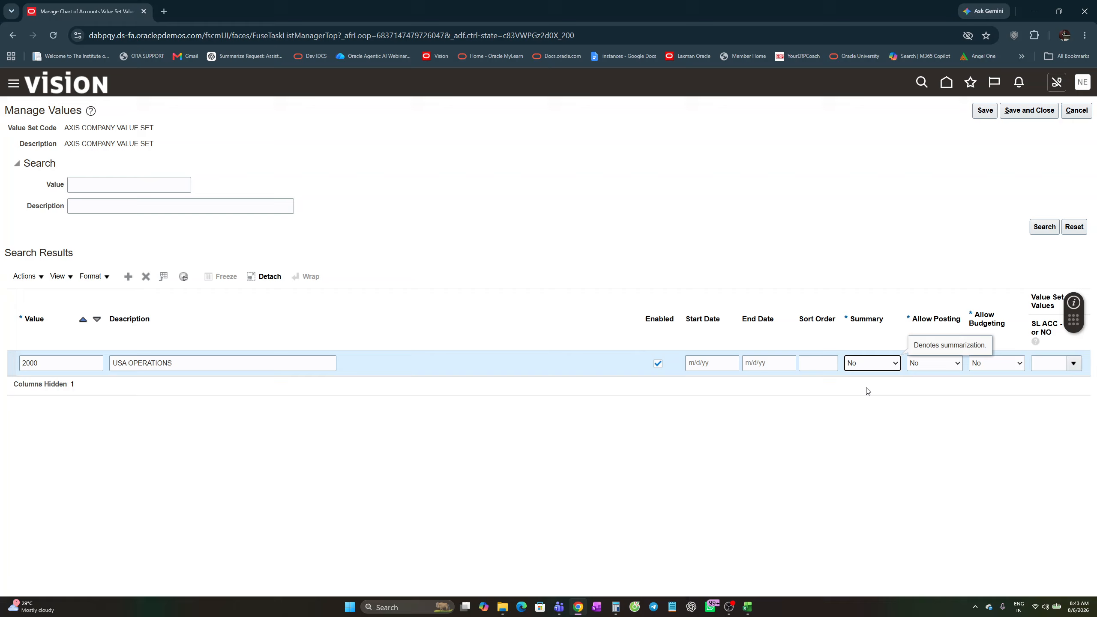
pyautogui.click(956, 366)
pyautogui.click(937, 404)
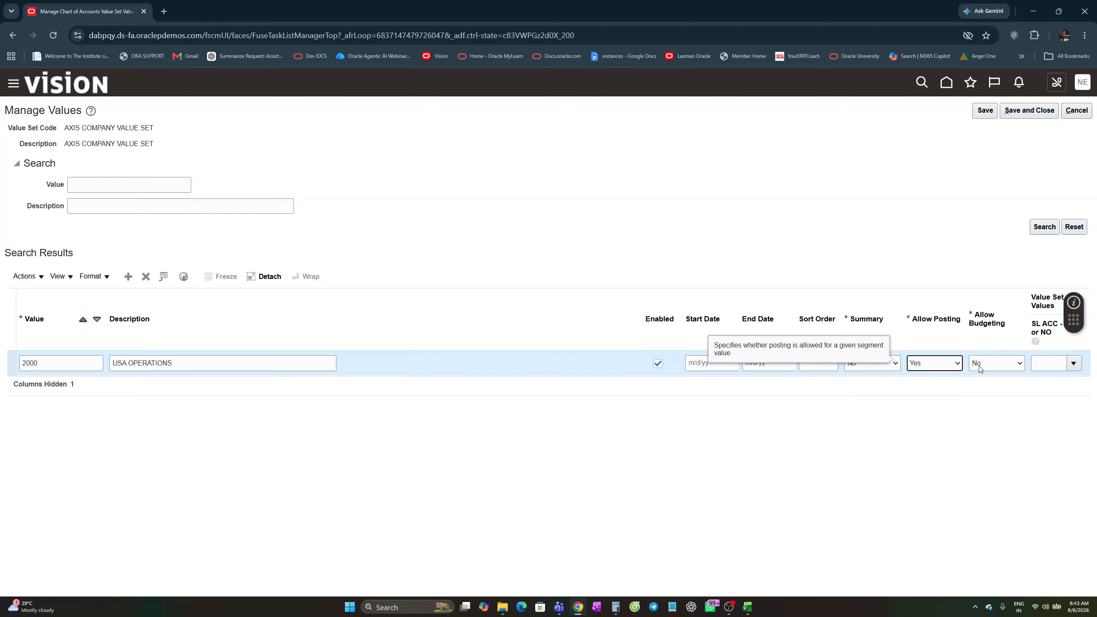
pyautogui.click(1019, 364)
pyautogui.click(995, 405)
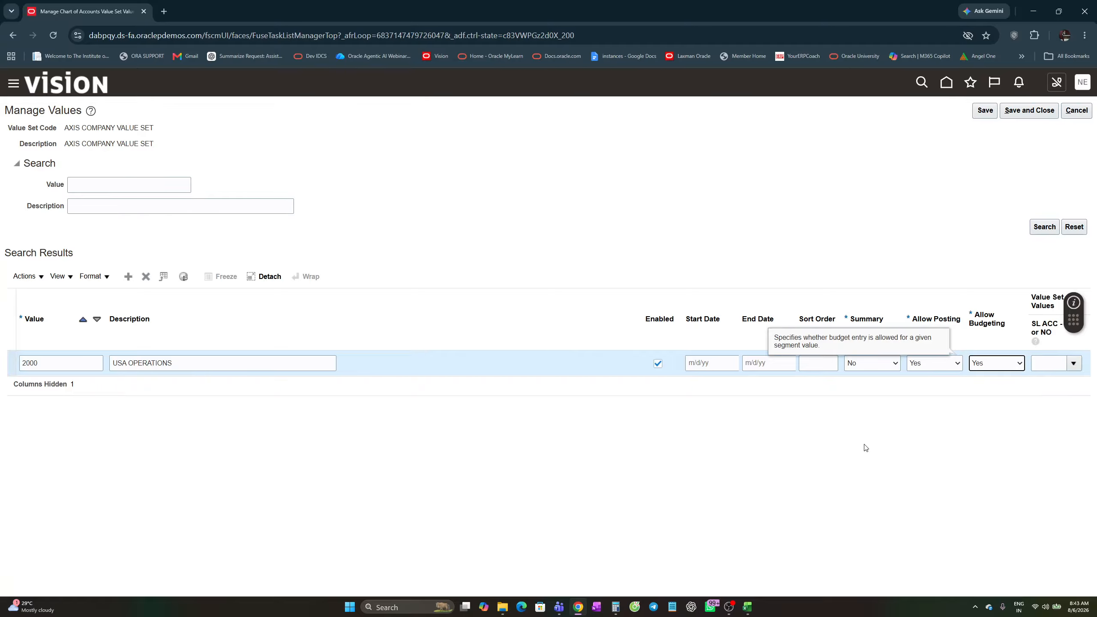
# - Add another row to the value set and fill its value with 2100 copied from cell E179 of the Excel workbook
pyautogui.click(129, 277)
pyautogui.click(45, 366)
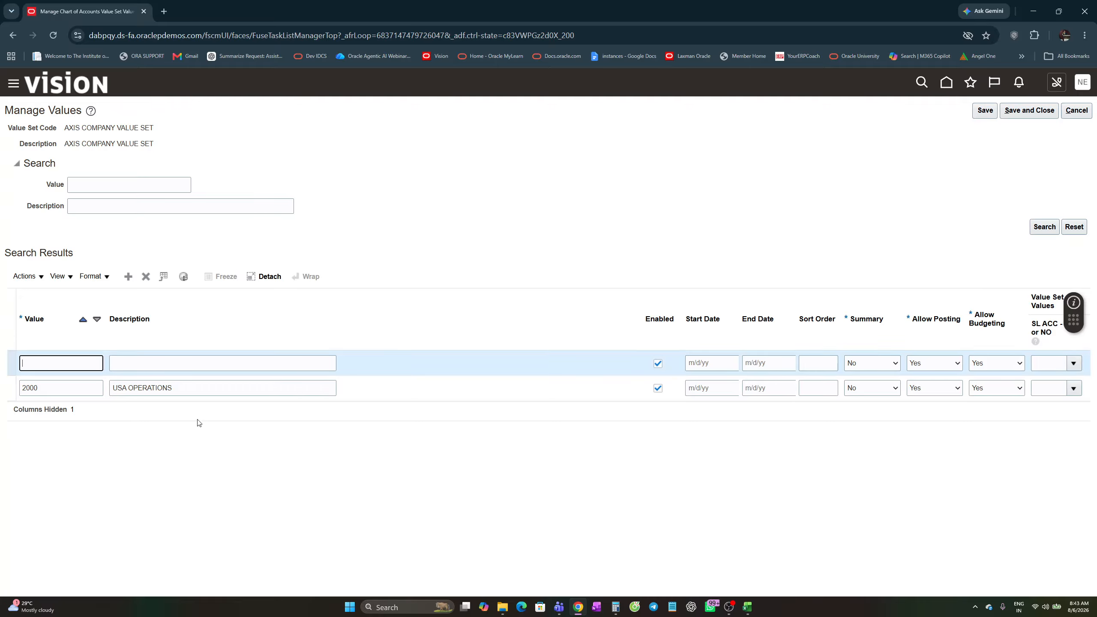
pyautogui.hotkey('alt', 'Tab')
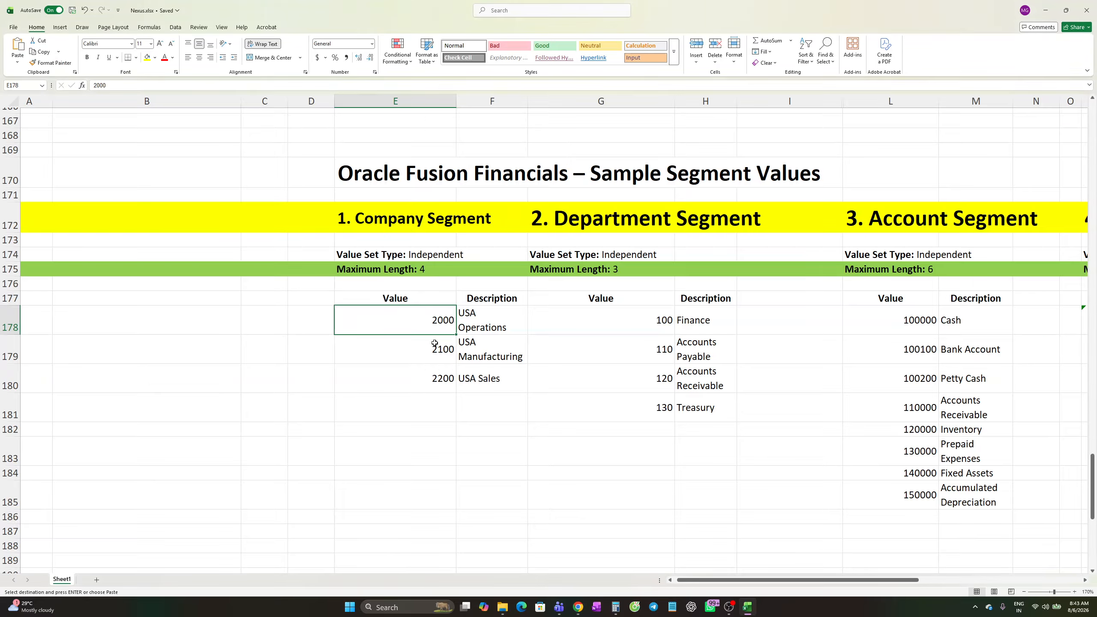
pyautogui.click(436, 352)
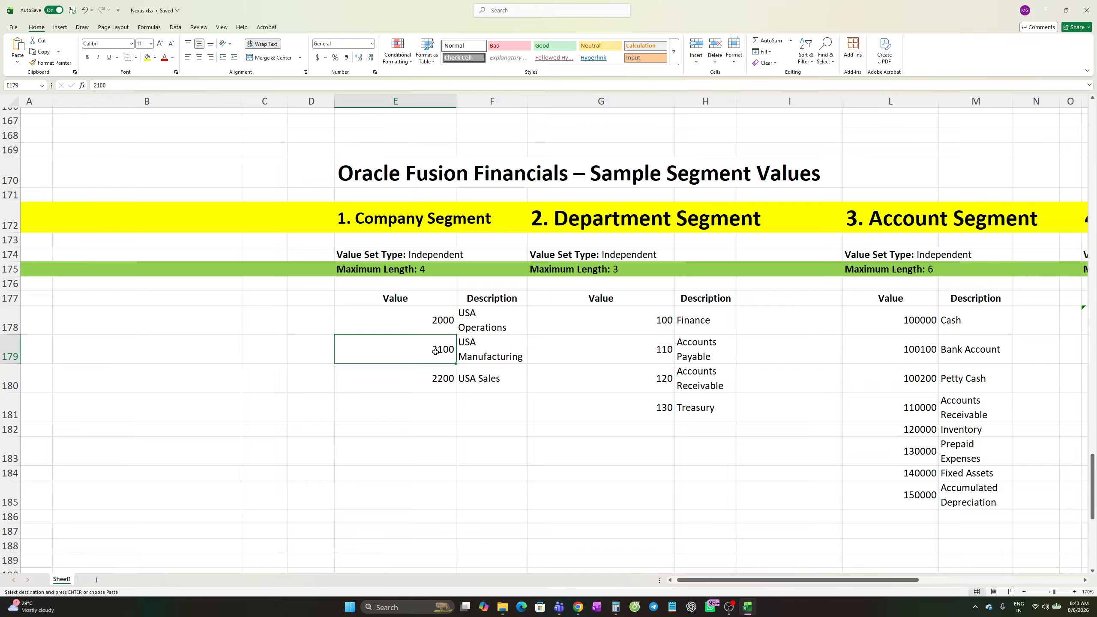
pyautogui.hotkey('ctrl', 'c')
pyautogui.hotkey('alt', 'Tab')
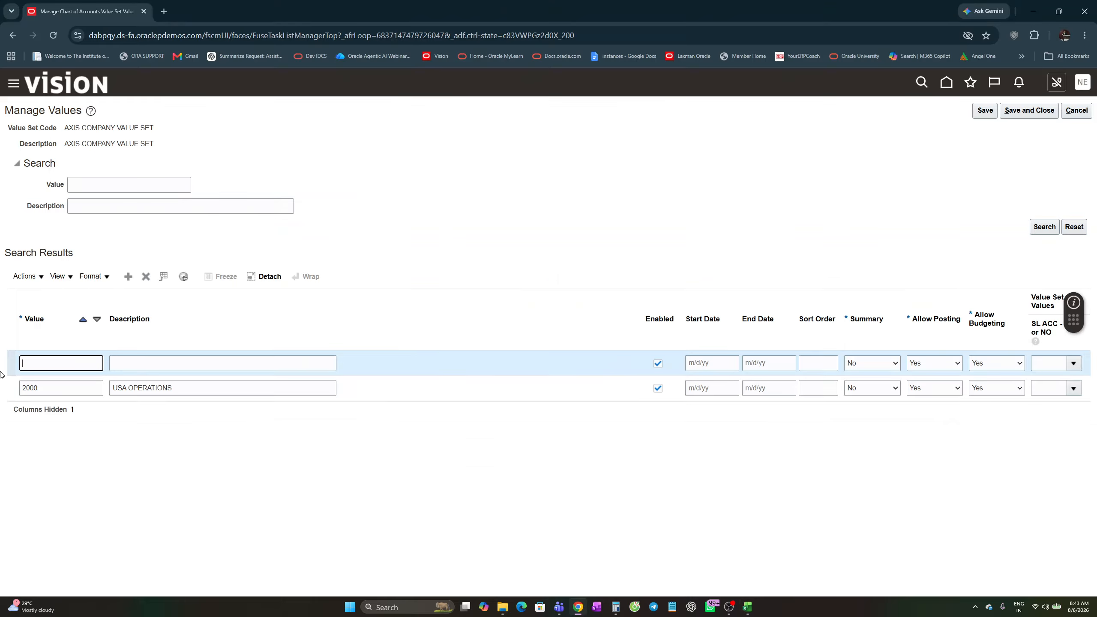
pyautogui.hotkey('ctrl', 'v')
# - Fill the description of value 2100 with USA Manufacturing copied from cell F179 of the Excel workbook
pyautogui.click(146, 359)
pyautogui.hotkey('alt', 'Tab')
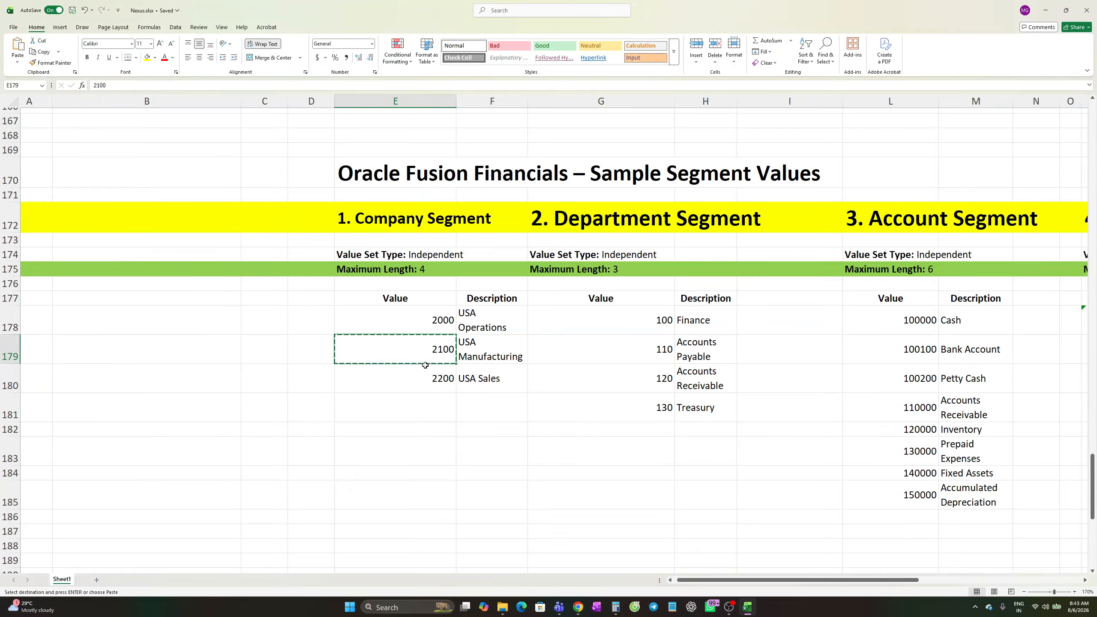
pyautogui.click(470, 354)
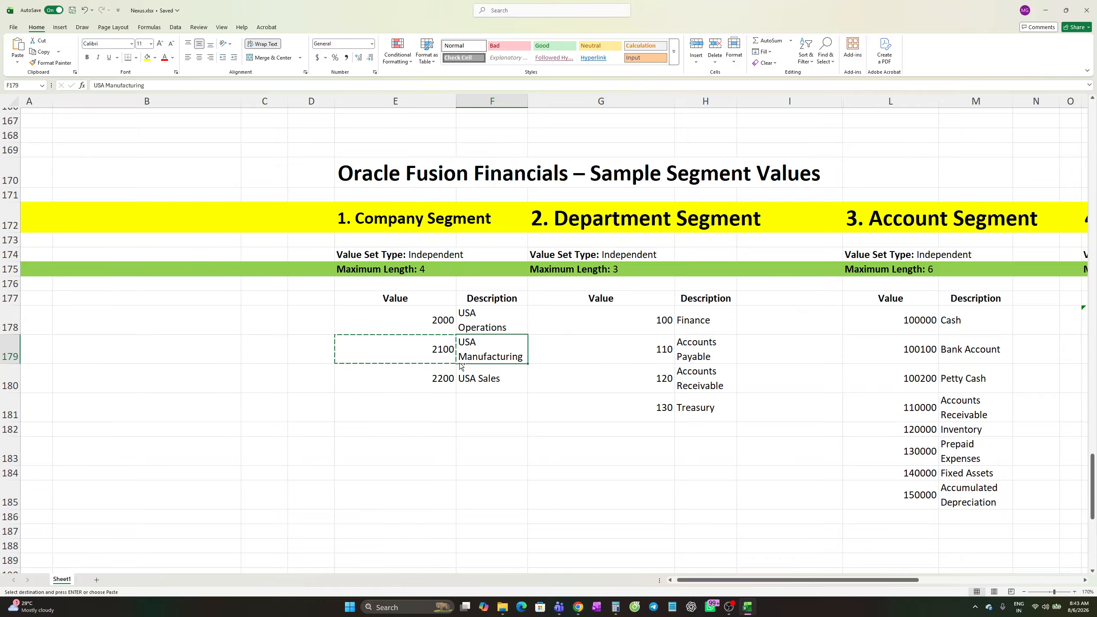
pyautogui.hotkey('ctrl', 'c')
pyautogui.hotkey('alt', 'Tab')
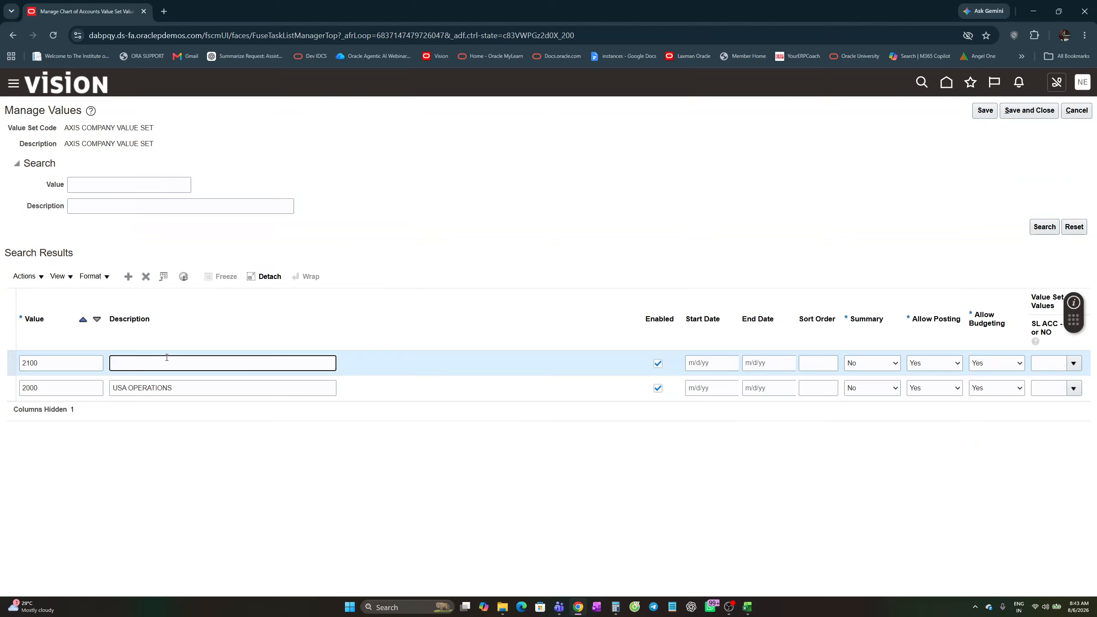
pyautogui.hotkey('ctrl', 'v')
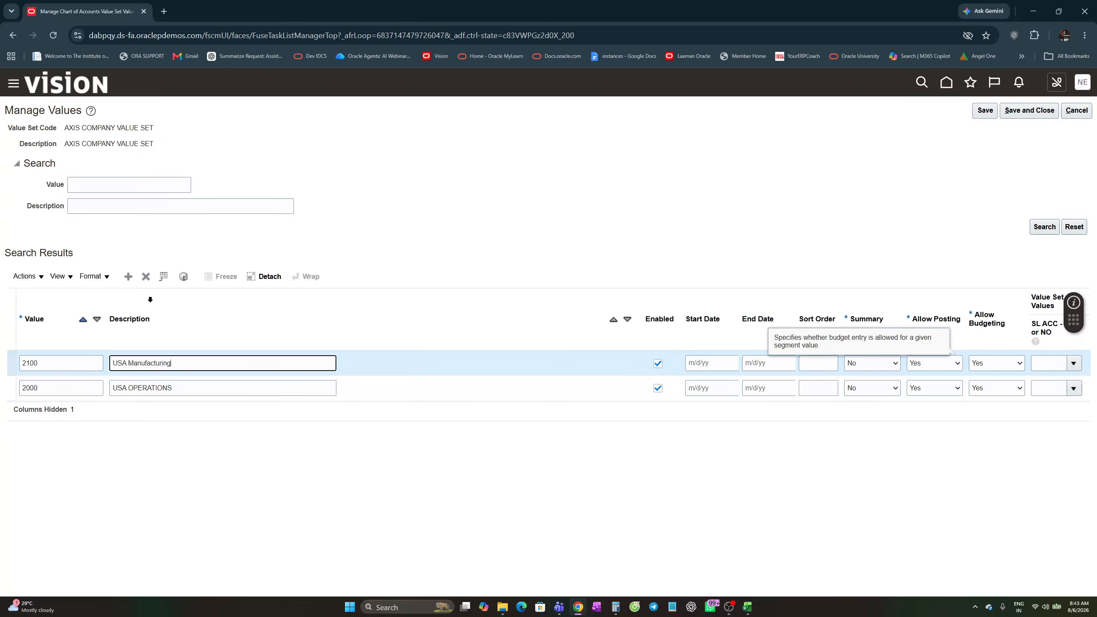
# - Add another row to the company value set and fill its value with 2200 copied from cell E180 of the Excel workbook
pyautogui.click(129, 277)
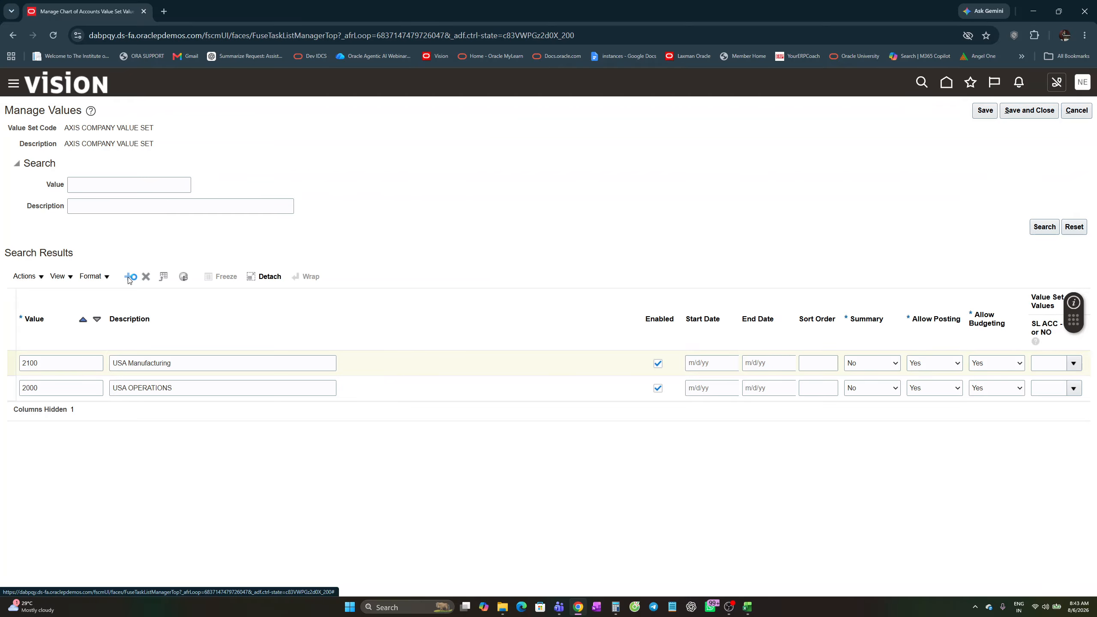
pyautogui.click(67, 362)
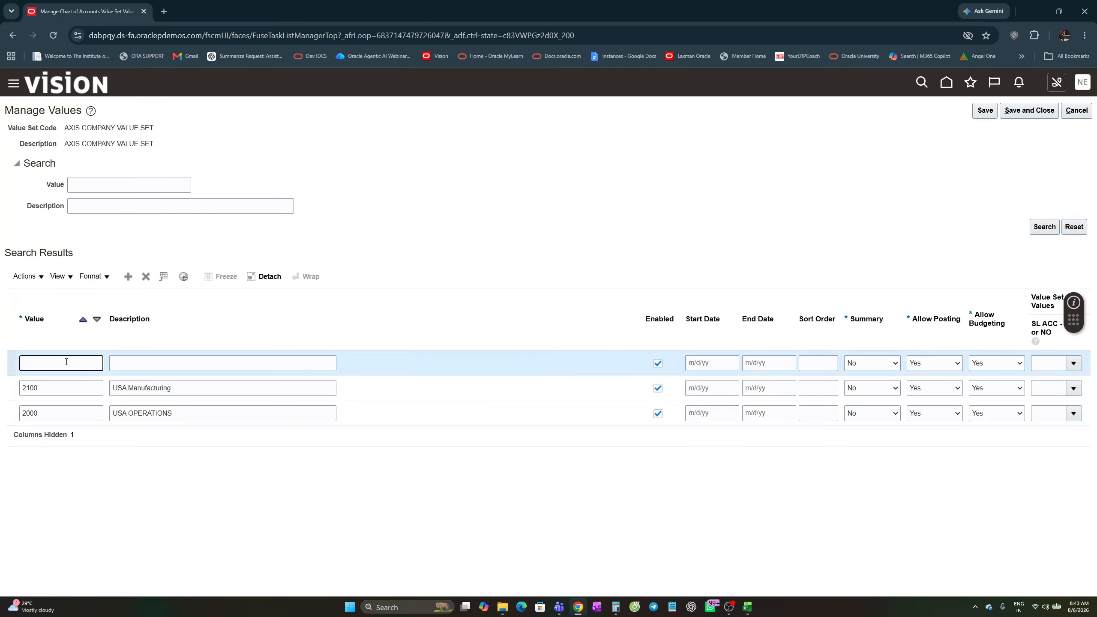
pyautogui.hotkey('alt', 'Tab')
pyautogui.press('Down')
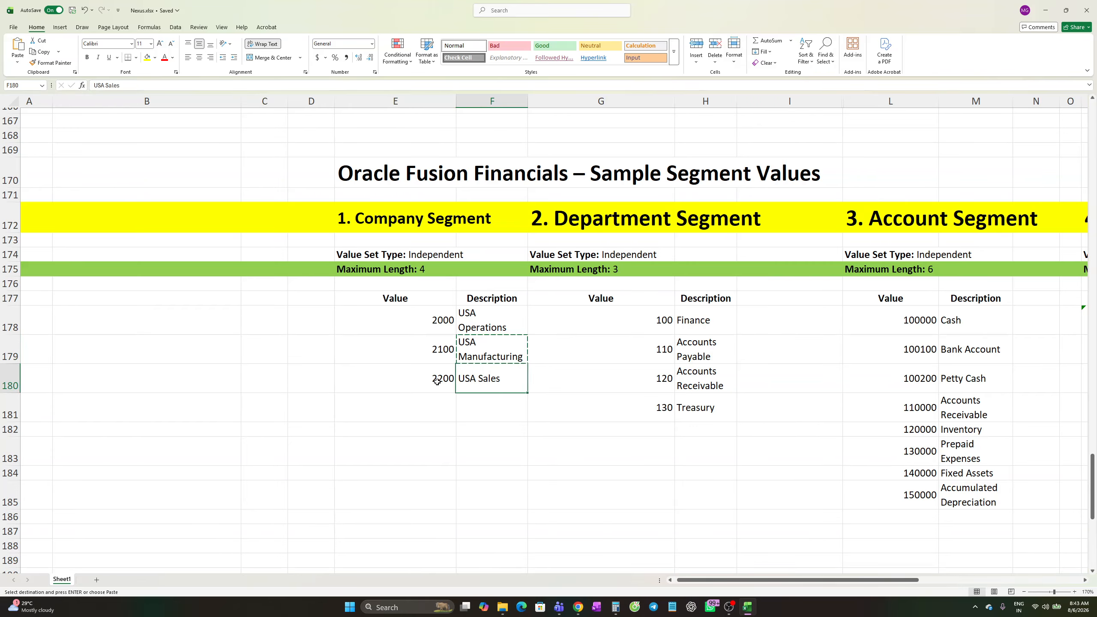
pyautogui.click(435, 381)
pyautogui.hotkey('ctrl', 'c')
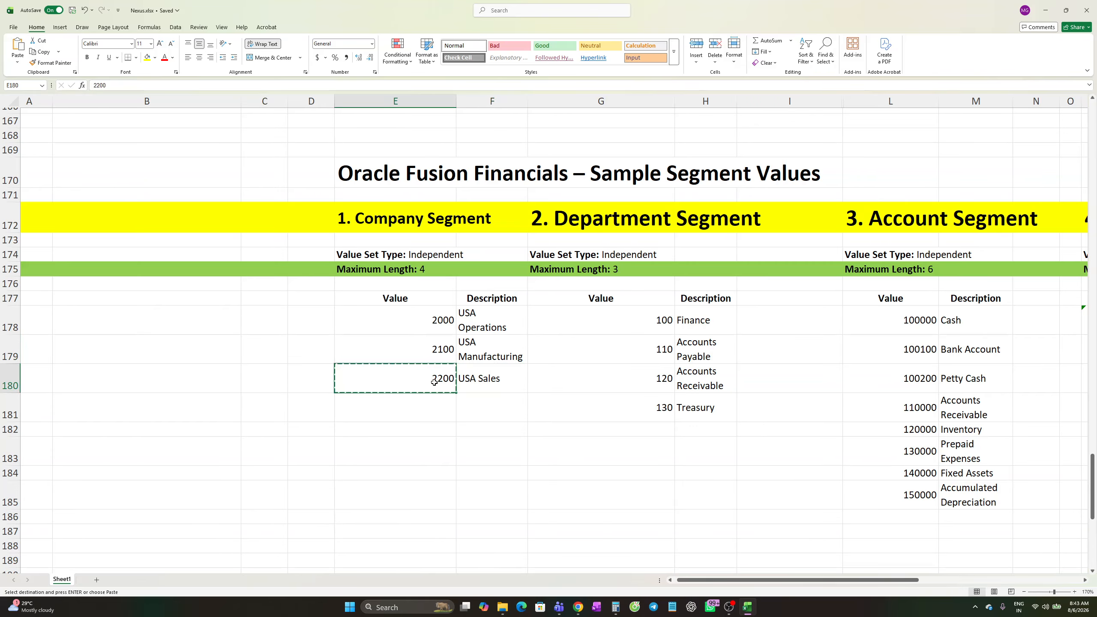
pyautogui.hotkey('alt', 'Tab')
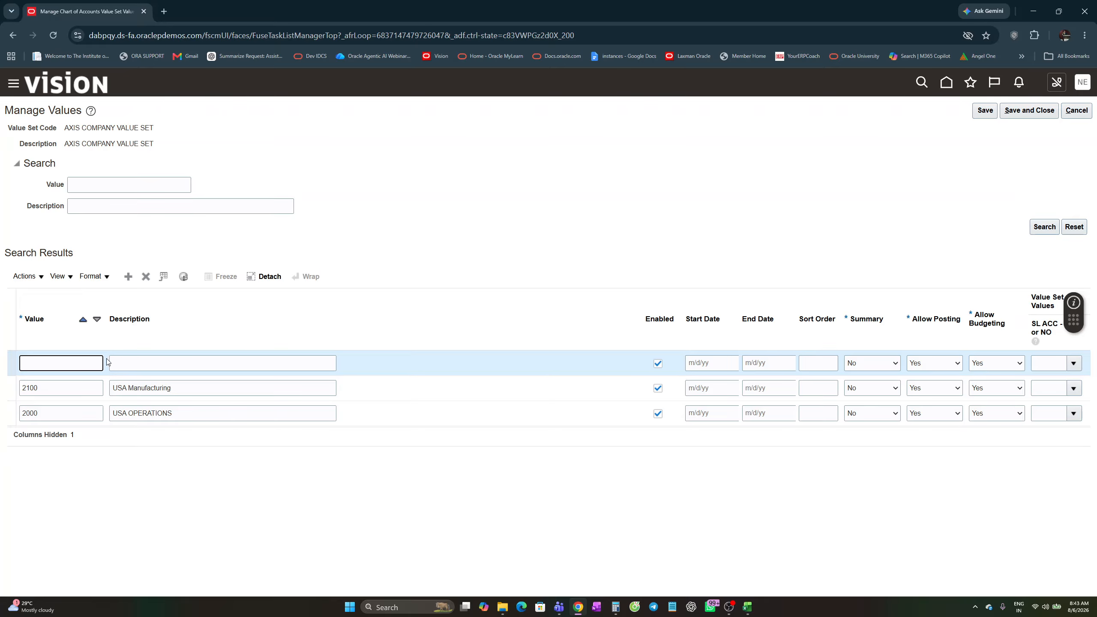
pyautogui.hotkey('ctrl', 'v')
# - Fill the description of value 2200 with USA Sales copied from cell F180 of the Excel workbook
pyautogui.click(164, 363)
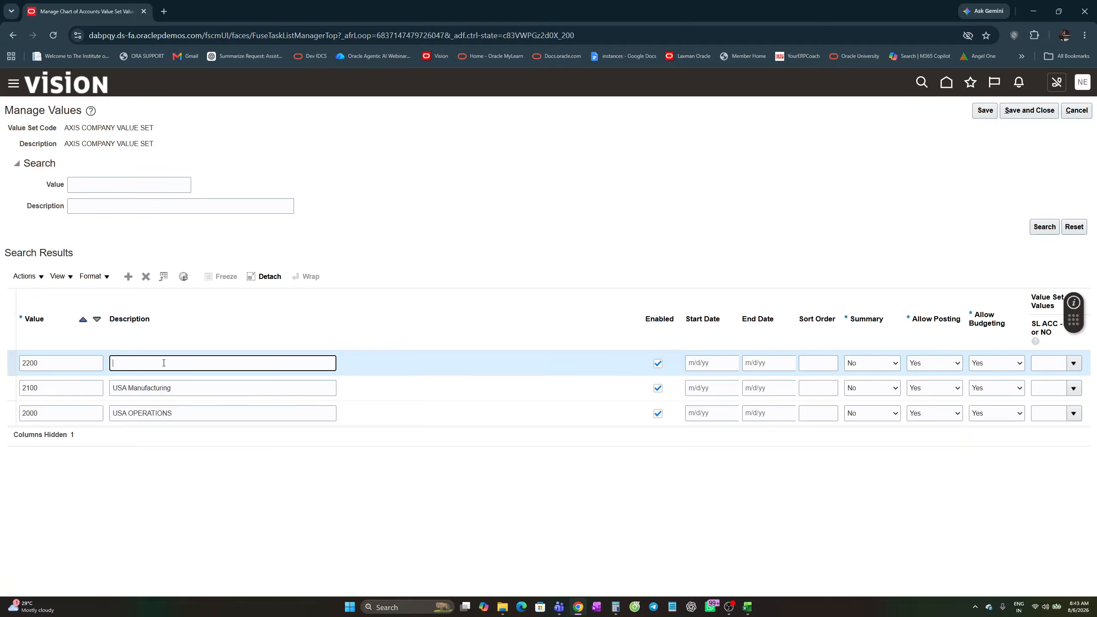
pyautogui.hotkey('alt', 'Tab')
pyautogui.click(473, 379)
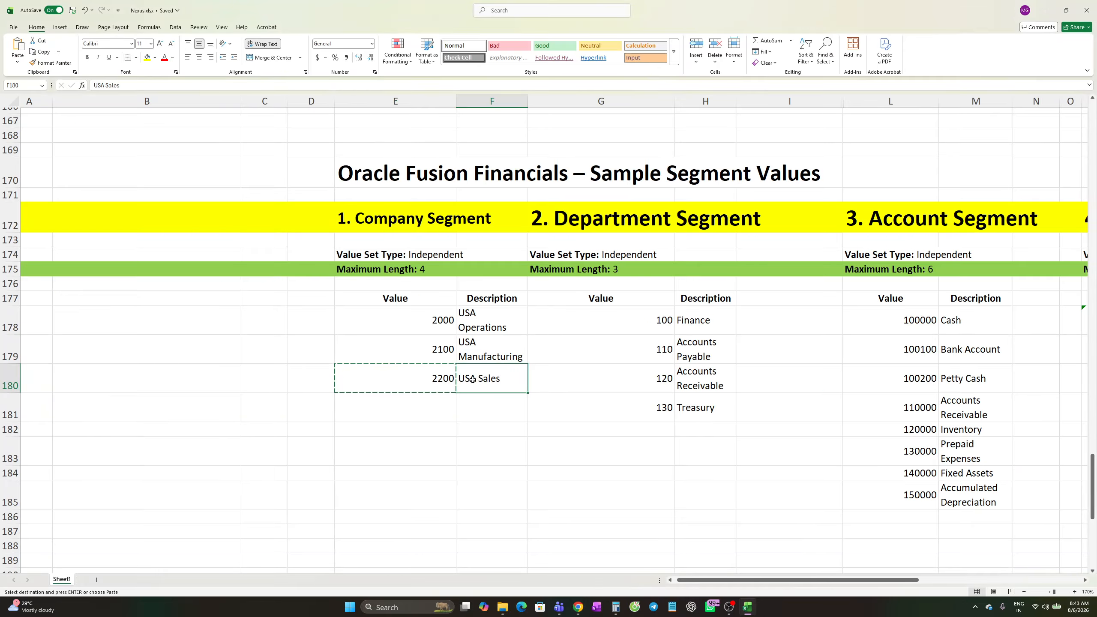
pyautogui.hotkey('ctrl', 'c')
pyautogui.hotkey('alt', 'Tab')
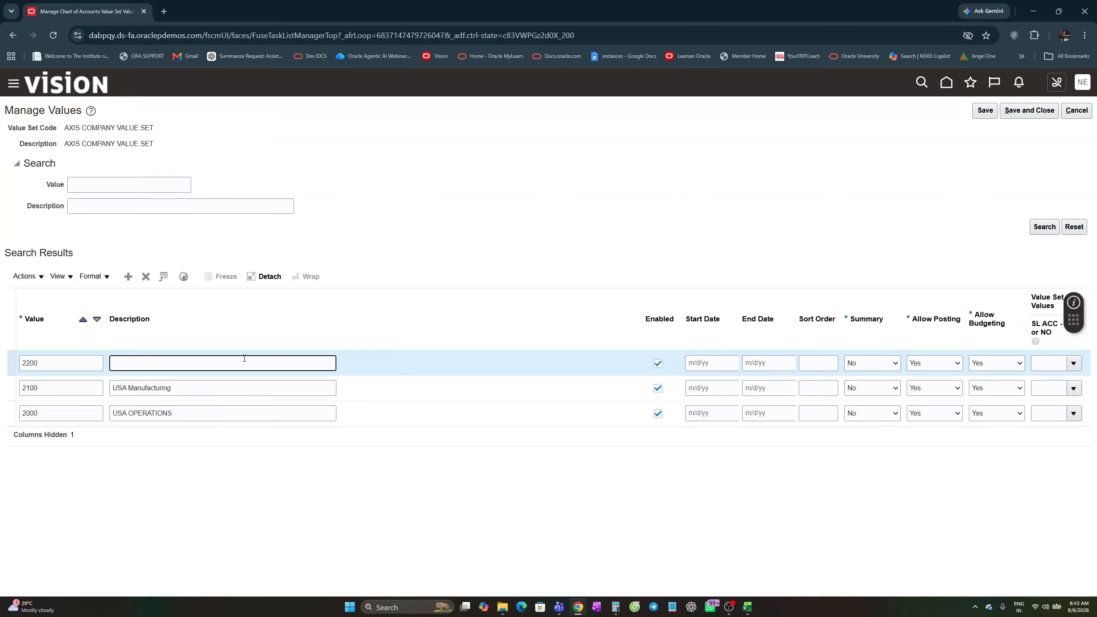
pyautogui.hotkey('ctrl', 'v')
pyautogui.click(382, 485)
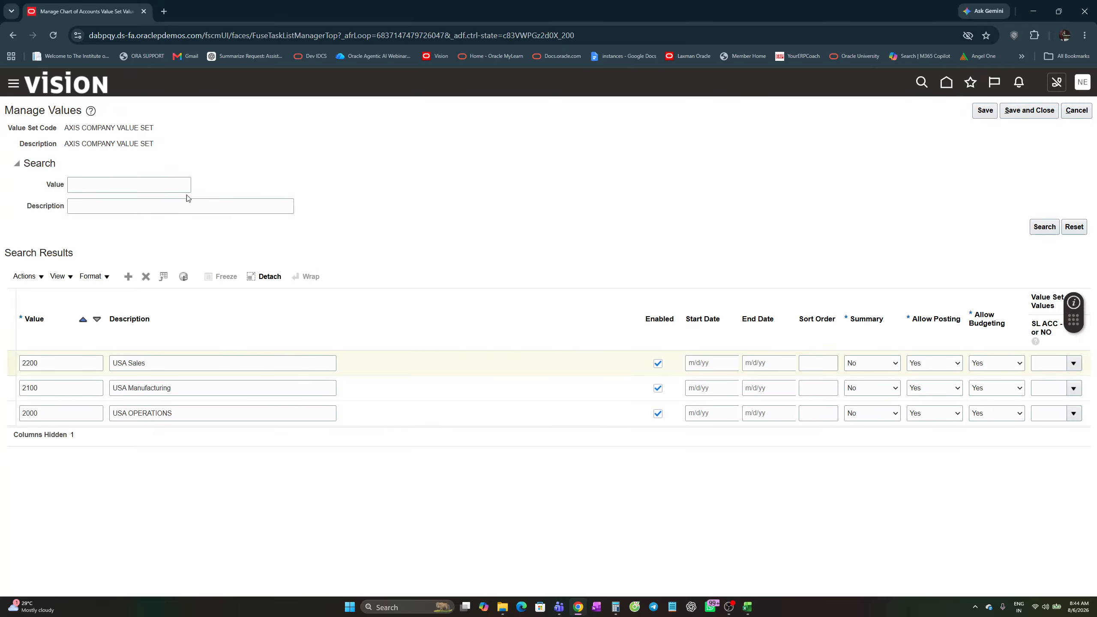
# - Save and close the company values, and open the values of AXIS DEPT VALUE SET for management
pyautogui.click(1025, 112)
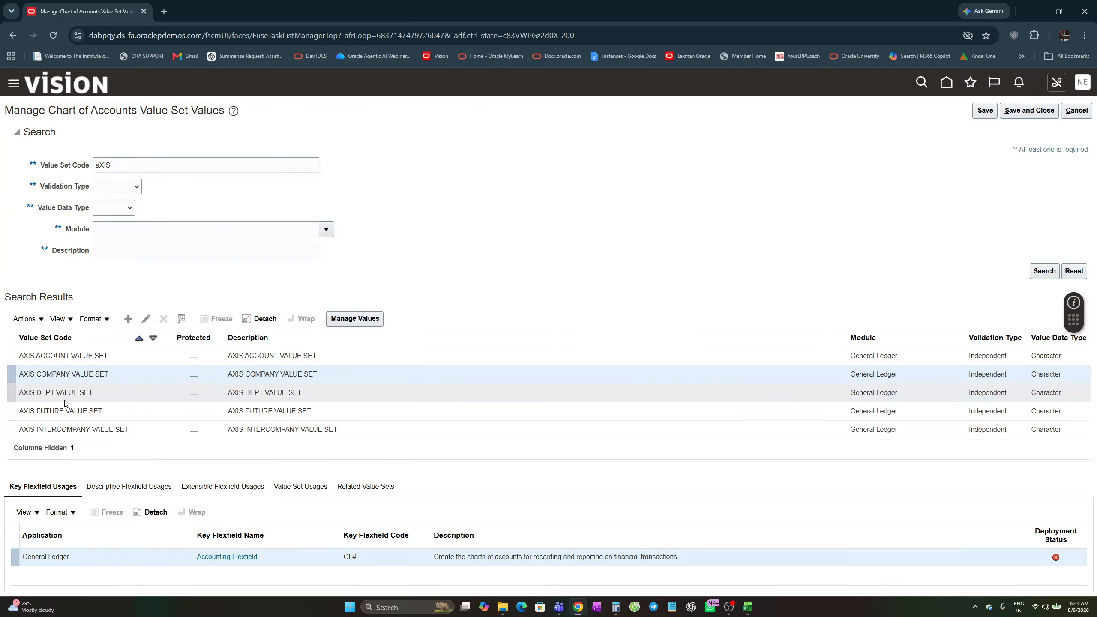
pyautogui.click(56, 393)
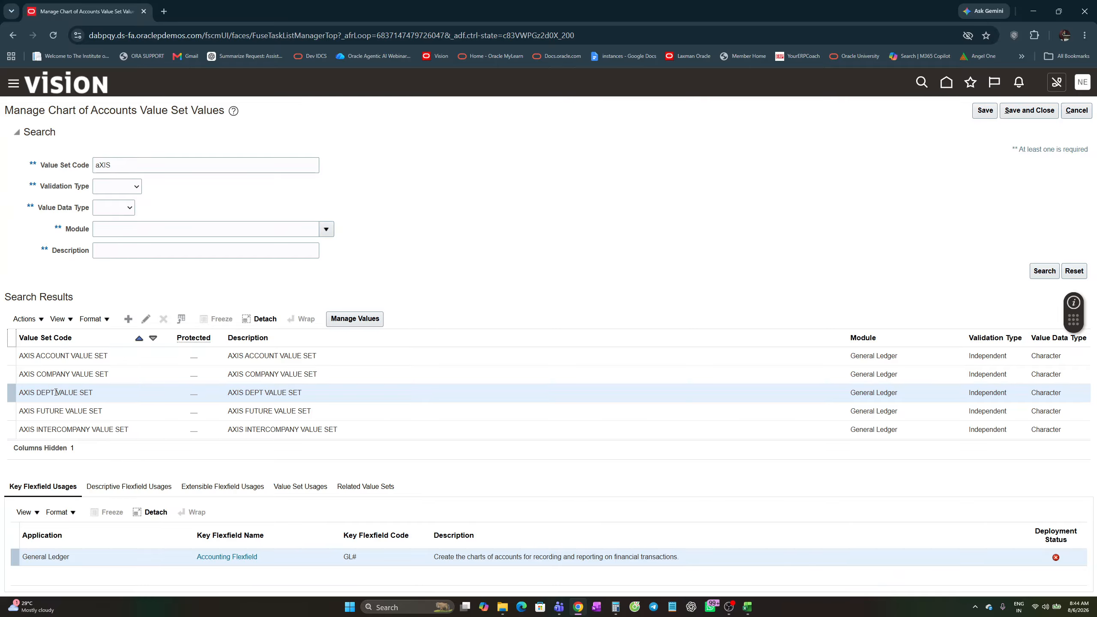
pyautogui.click(354, 319)
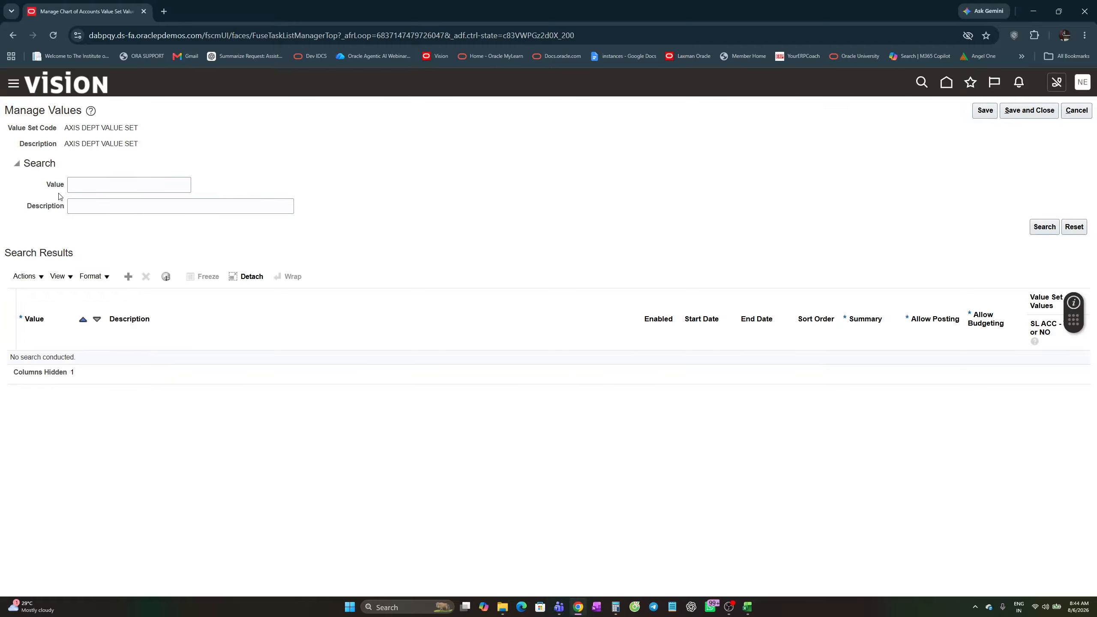
# - Add a row to the department value set and fill its value with 100 copied from cell G178 of the Excel workbook
pyautogui.click(129, 277)
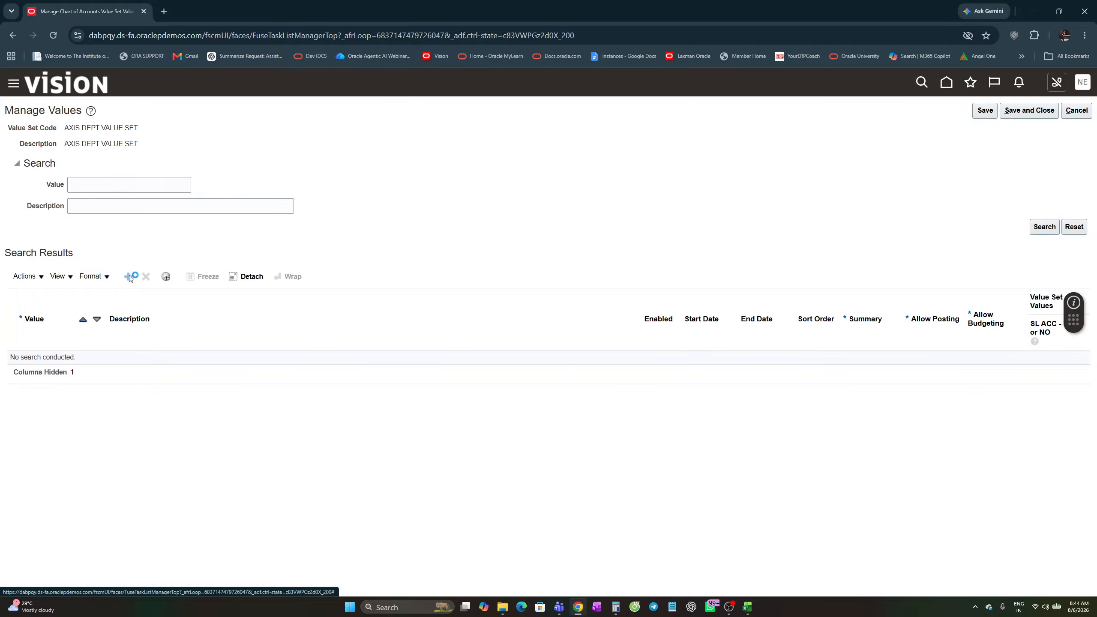
pyautogui.click(43, 364)
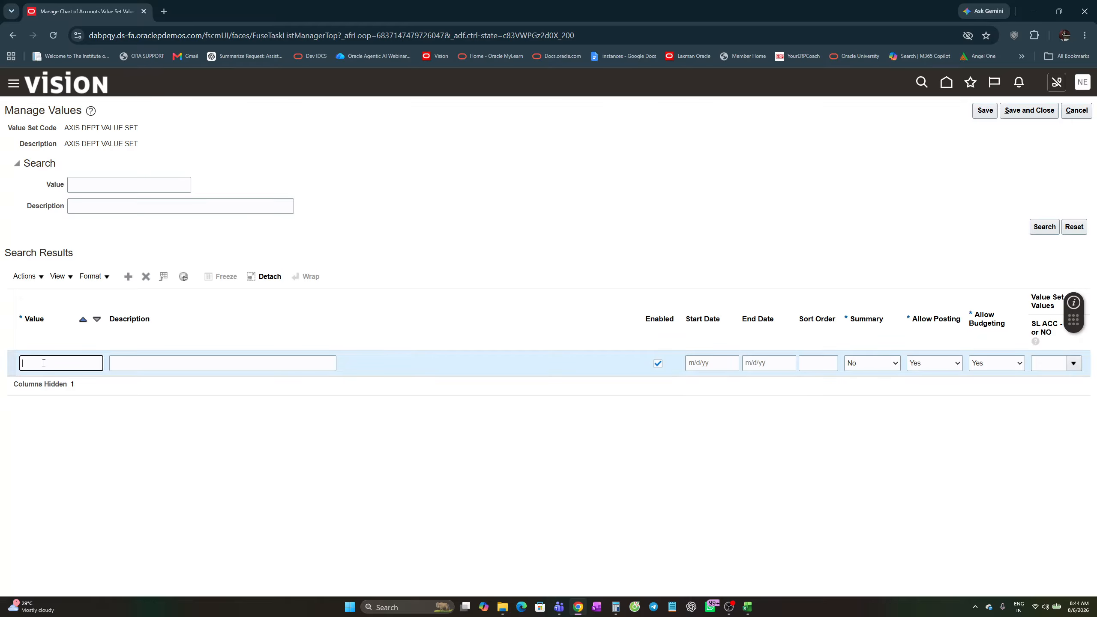
pyautogui.hotkey('alt', 'Tab')
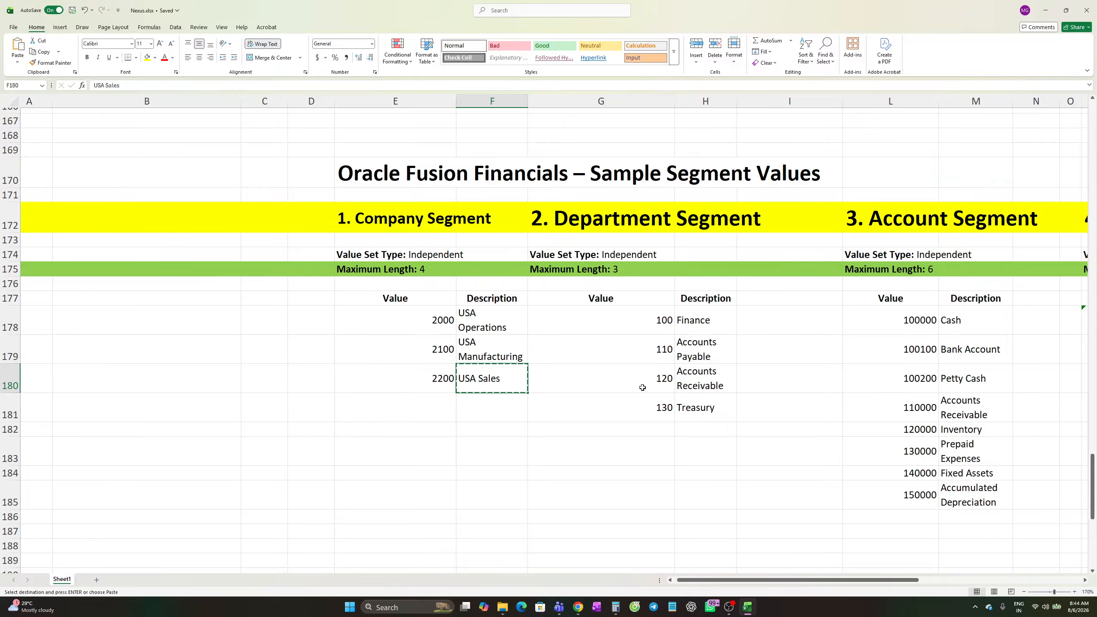
pyautogui.click(647, 322)
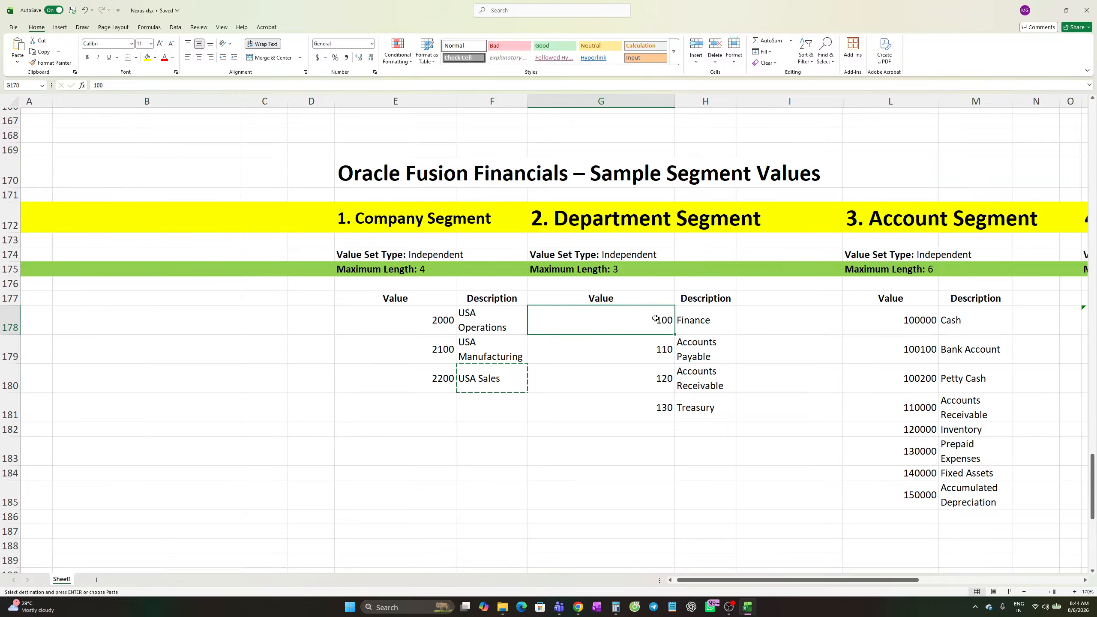
pyautogui.click(699, 322)
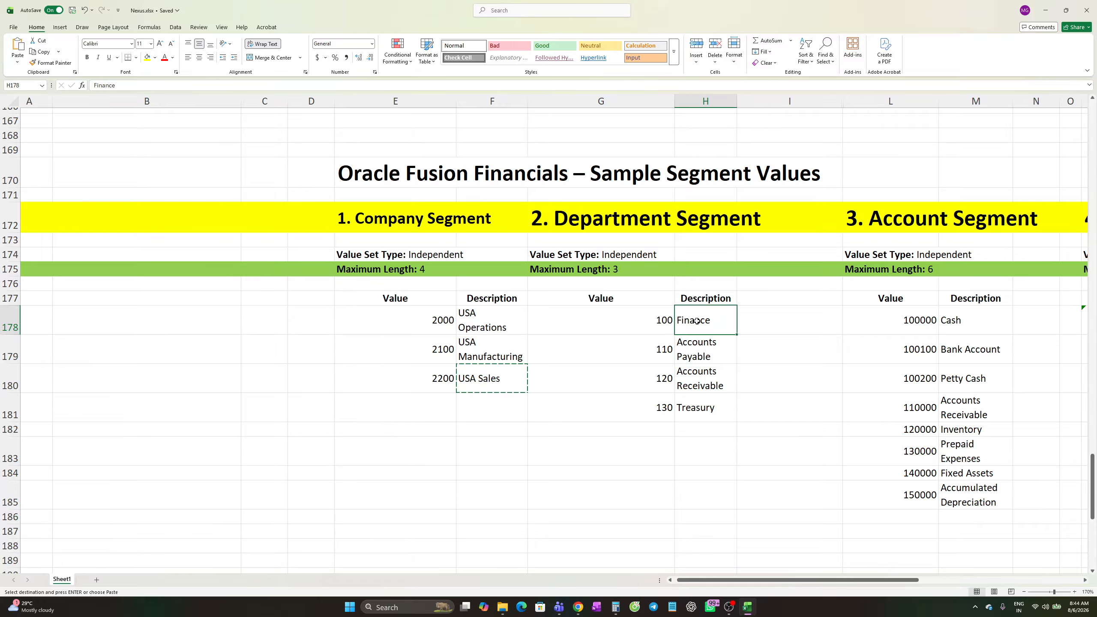
pyautogui.click(702, 360)
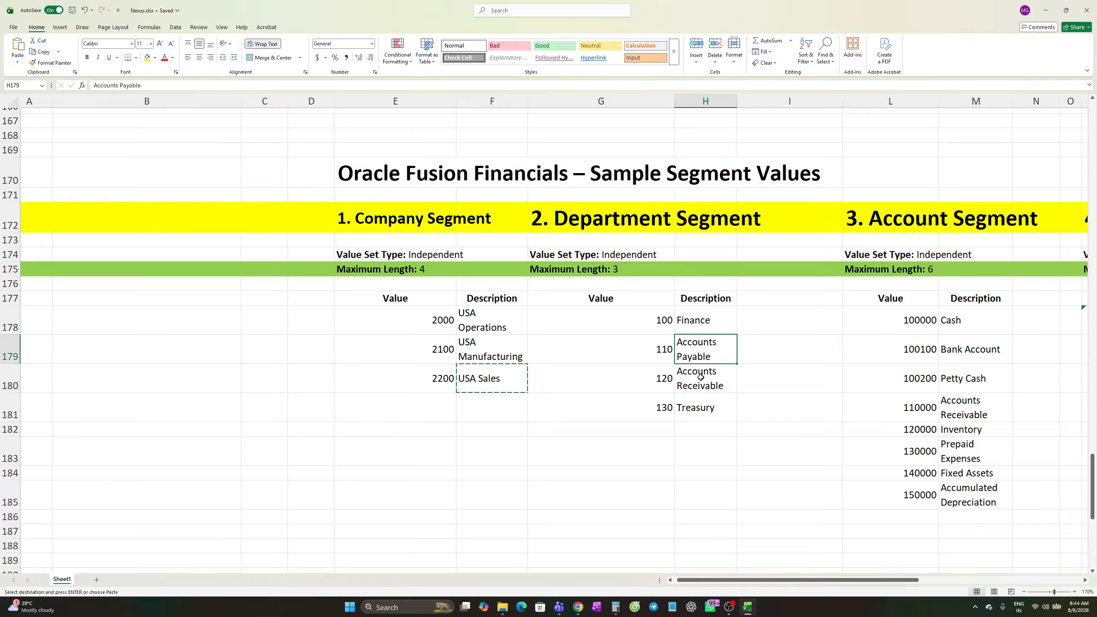
pyautogui.click(700, 377)
pyautogui.click(701, 410)
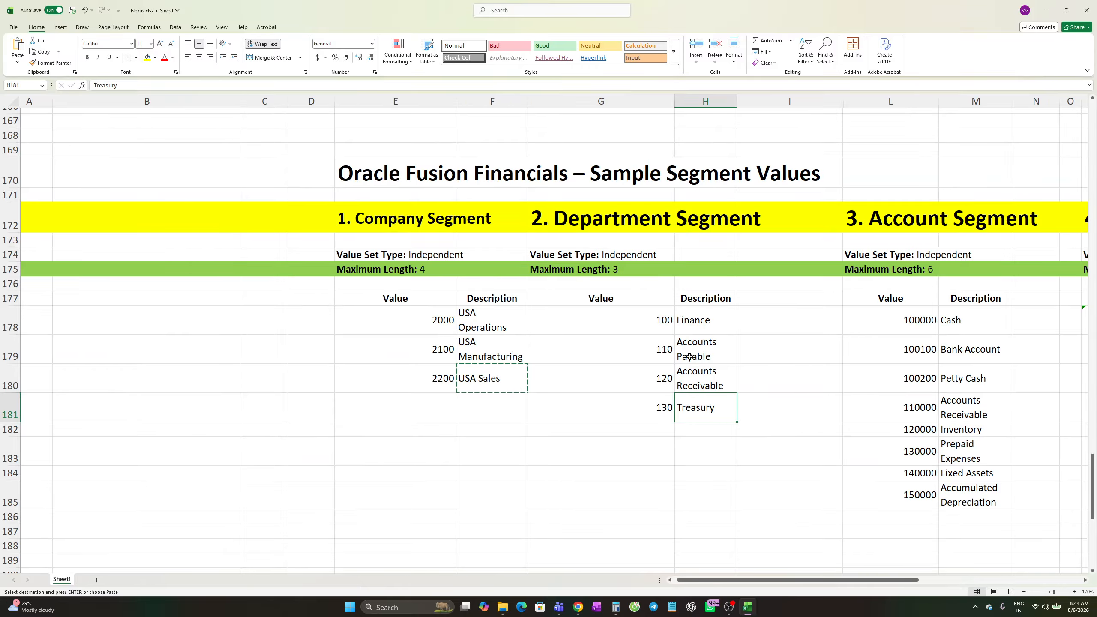
pyautogui.click(662, 320)
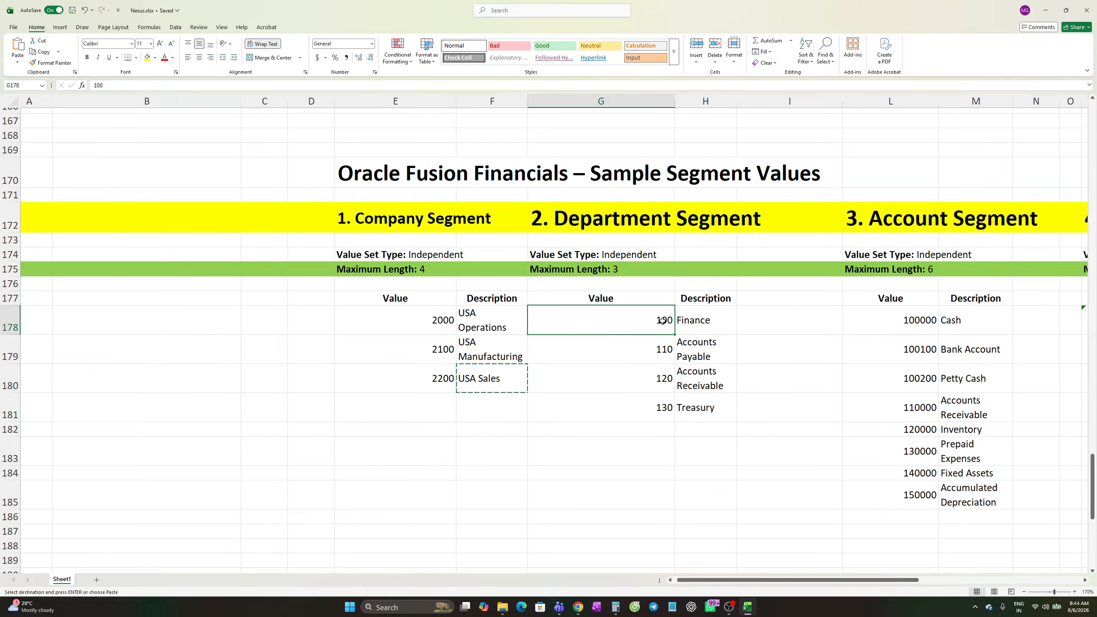
pyautogui.hotkey('alt', 'Tab')
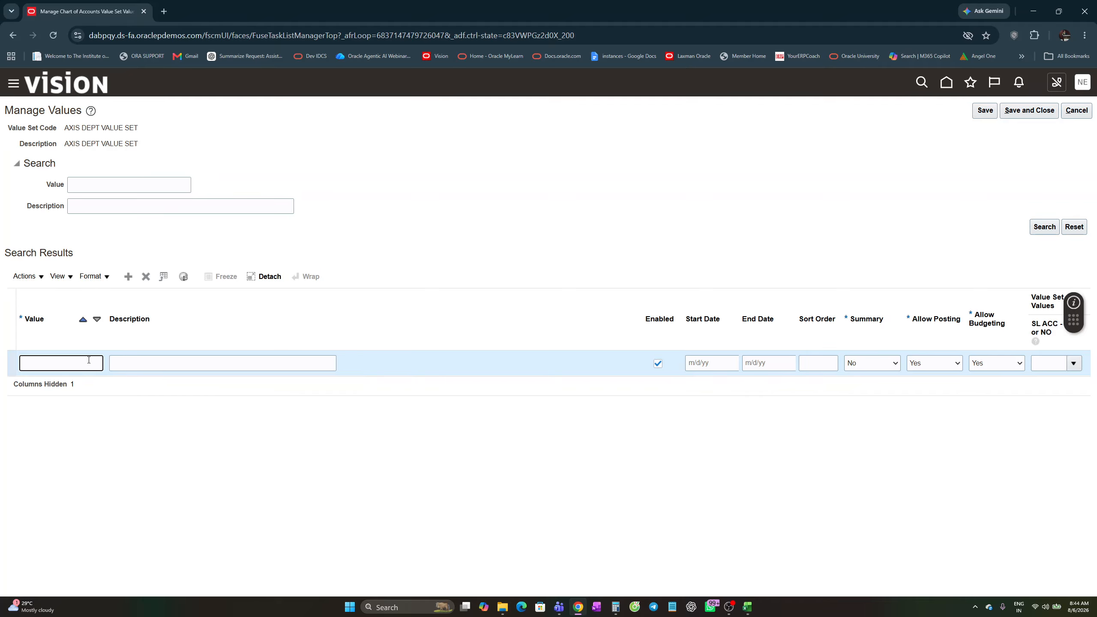
# - Fill the description of value 100 with Finance copied from cell H178 of the Excel workbook
pyautogui.click(142, 366)
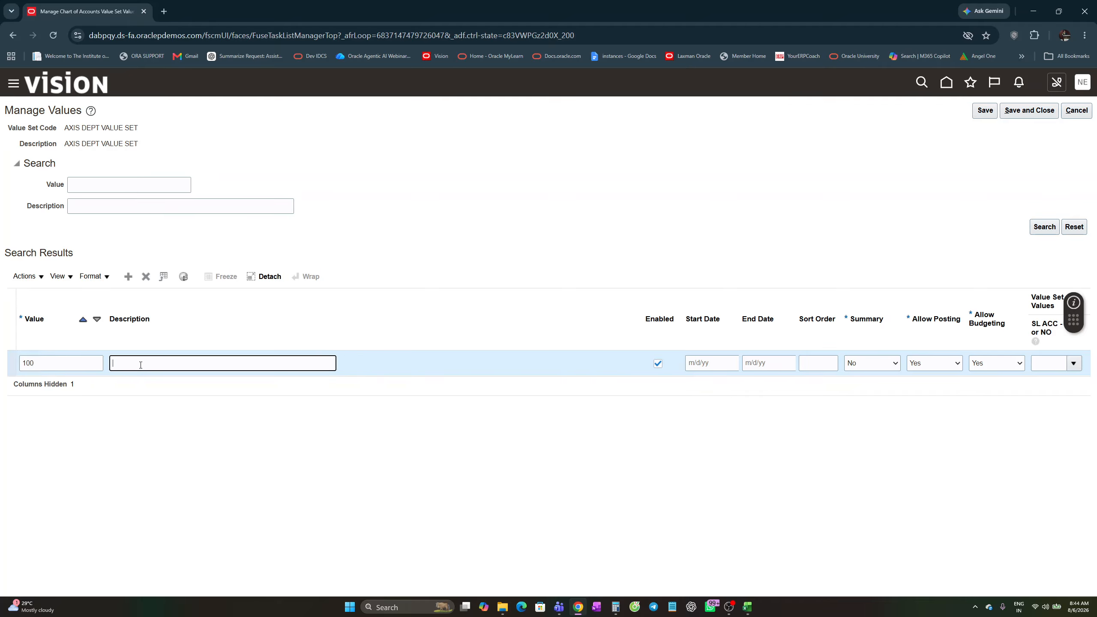
pyautogui.hotkey('alt', 'Tab')
pyautogui.click(688, 321)
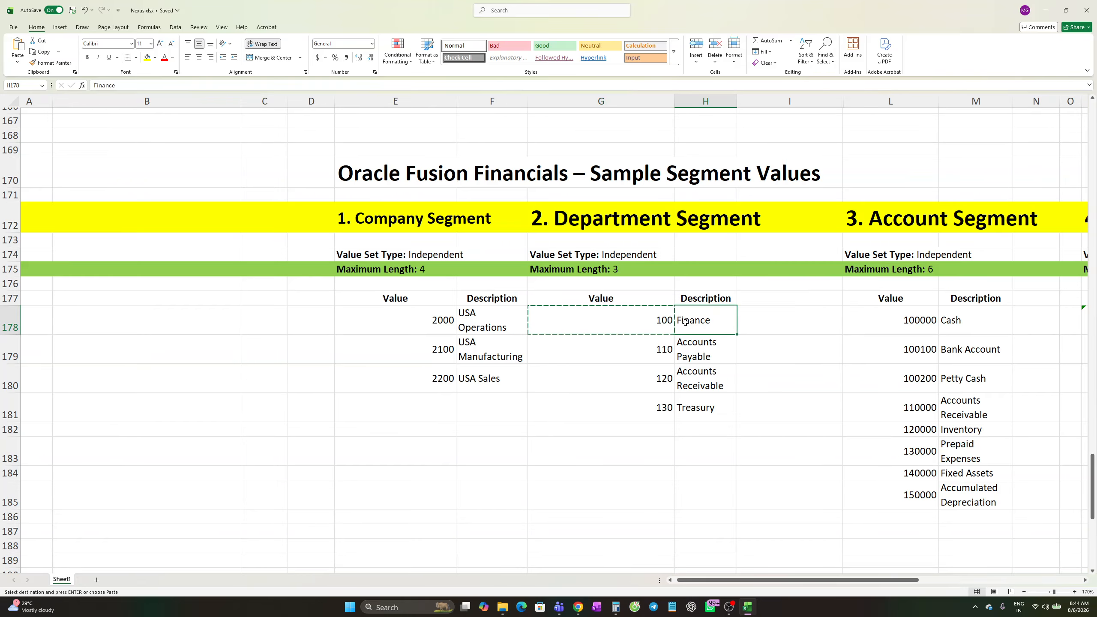
pyautogui.hotkey('ctrl', 'c')
pyautogui.hotkey('alt', 'Tab')
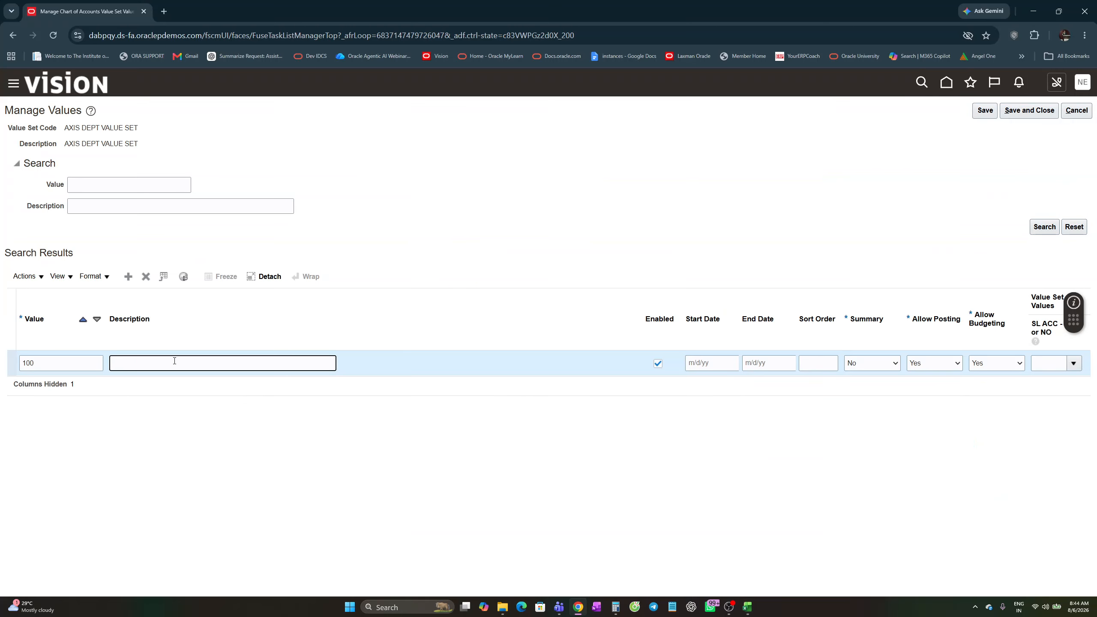
pyautogui.hotkey('ctrl', 'v')
# - Add a department row with value 110 and description Accounts Payable, copied from cells G179 and H179 of the Excel workbook
pyautogui.click(128, 277)
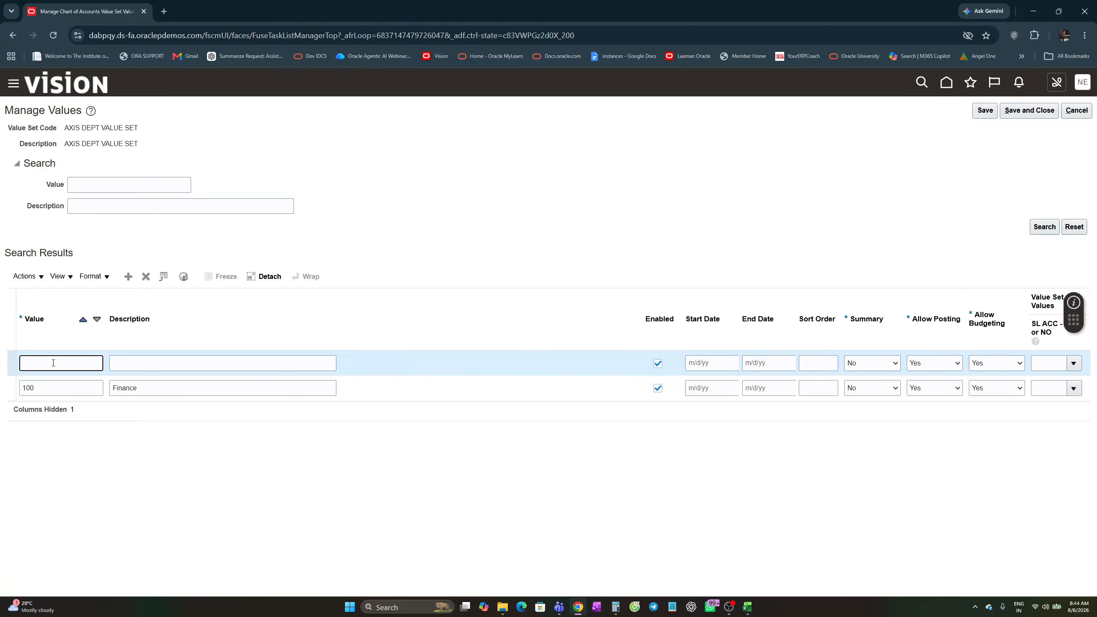
pyautogui.hotkey('alt', 'Tab')
pyautogui.click(665, 350)
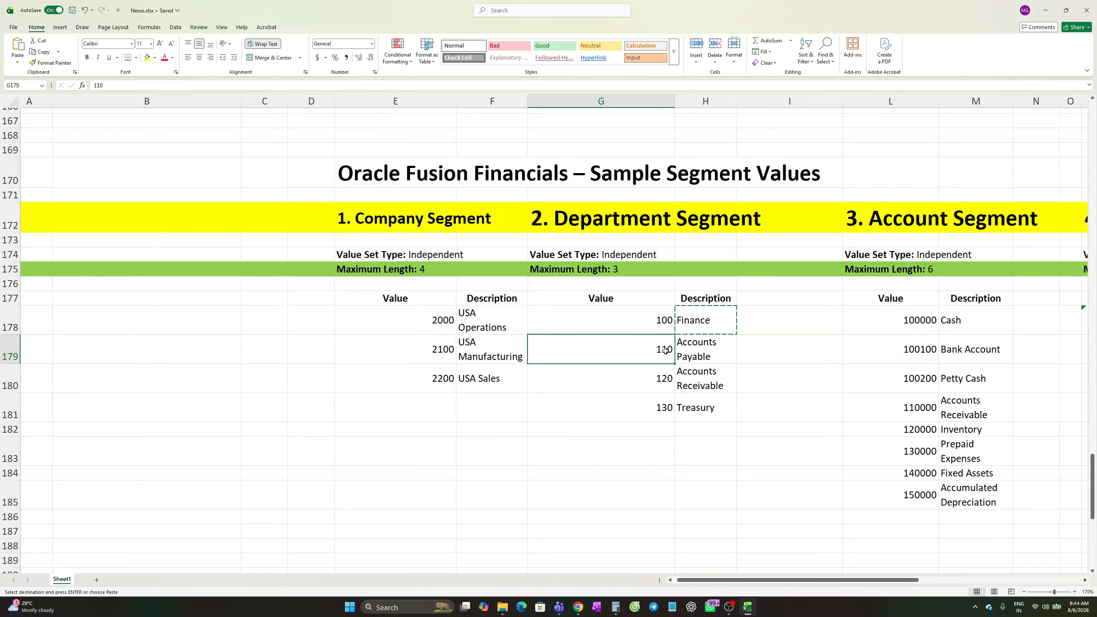
pyautogui.click(696, 356)
pyautogui.hotkey('ctrl', 'c')
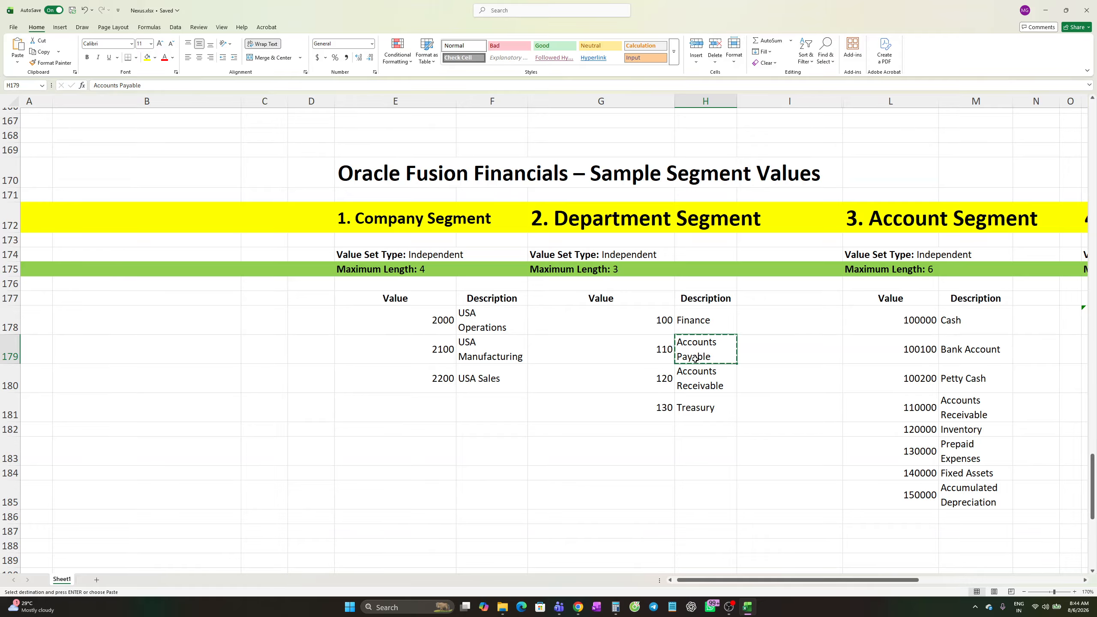
pyautogui.hotkey('alt', 'Tab')
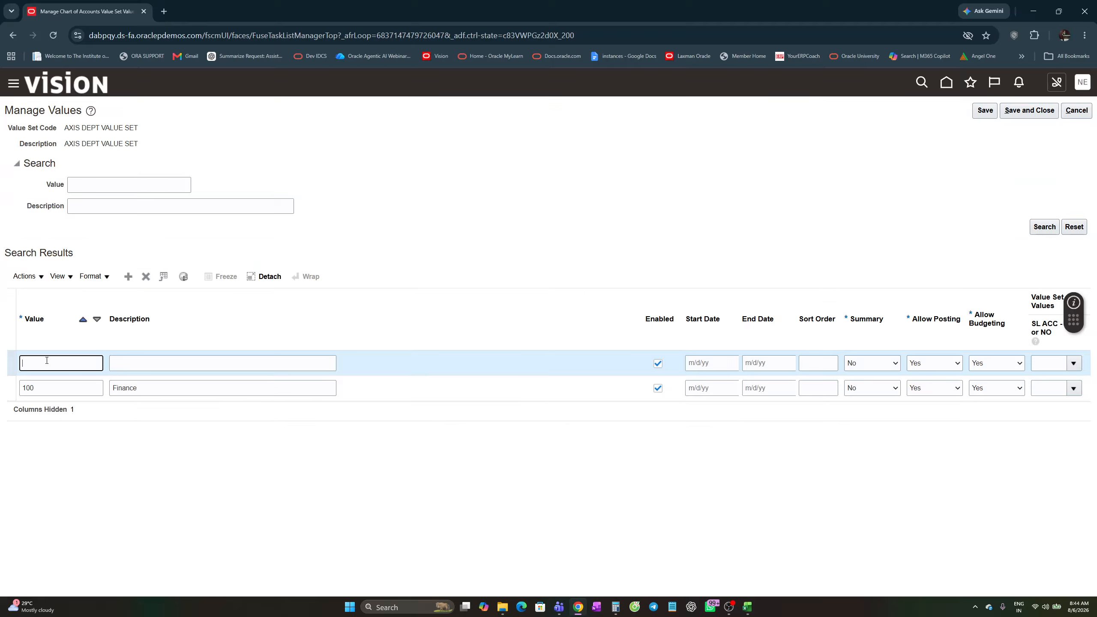
pyautogui.press('Tab')
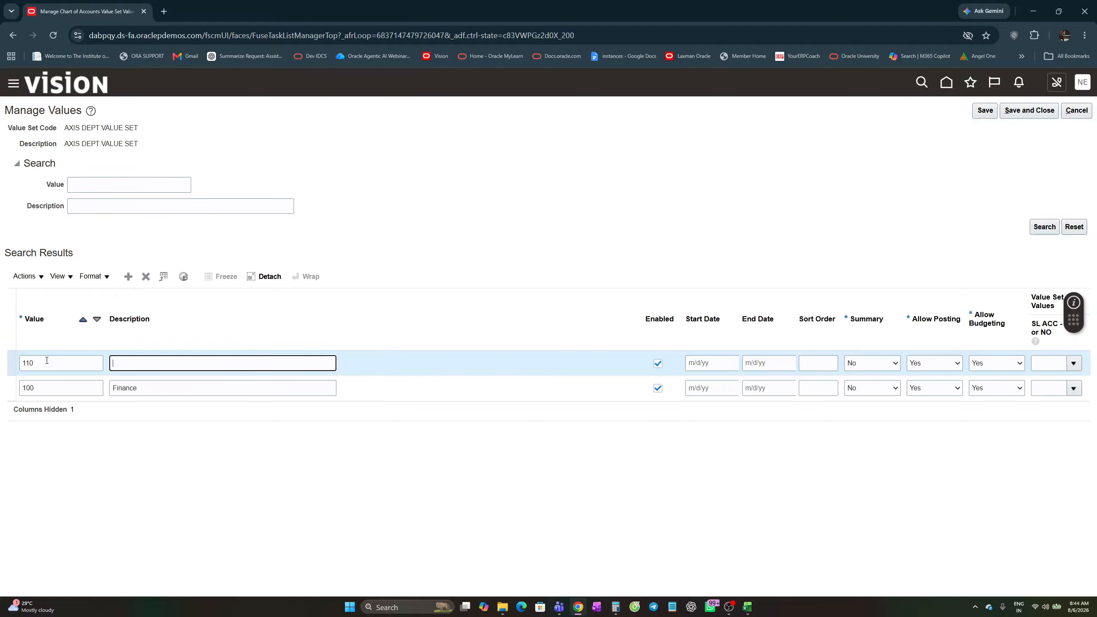
pyautogui.hotkey('ctrl', 'v')
# - Add a department row with value 120 and description Accounts Receivable, copying the description from cell H180 of the Excel workbook
pyautogui.click(128, 276)
pyautogui.hotkey('alt', 'Tab')
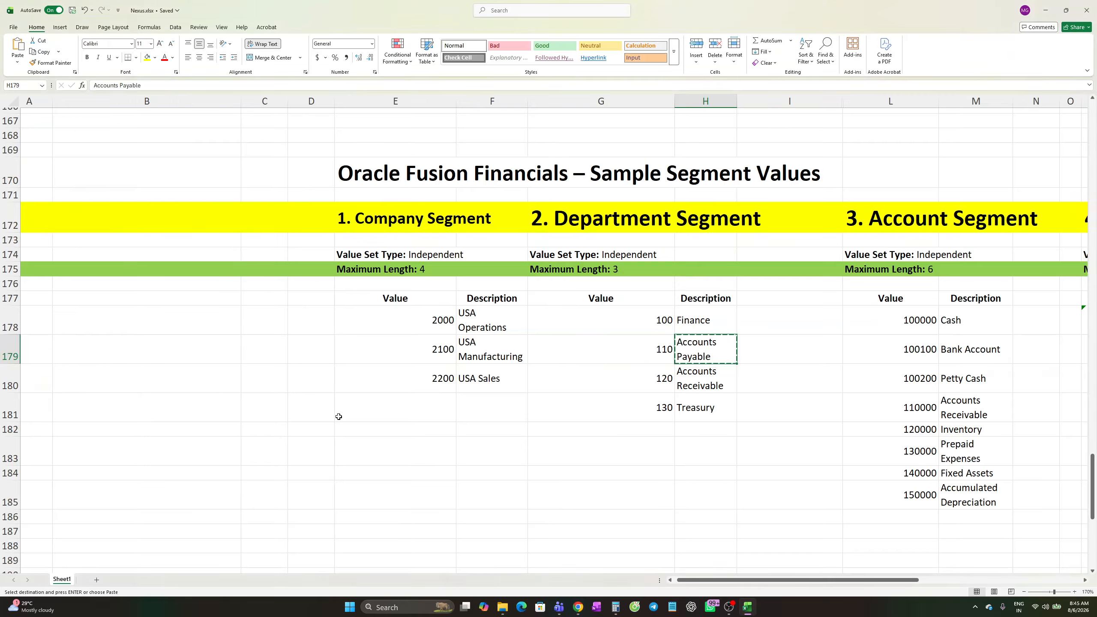
pyautogui.click(713, 379)
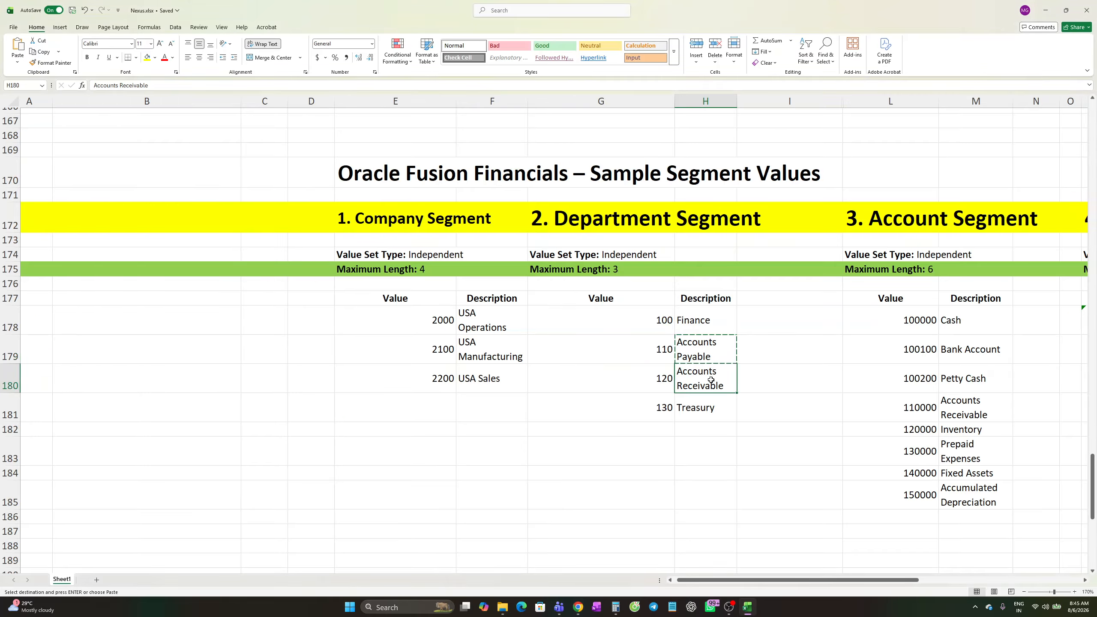
pyautogui.hotkey('ctrl', 'c')
pyautogui.hotkey('alt', 'Tab')
pyautogui.click(79, 364)
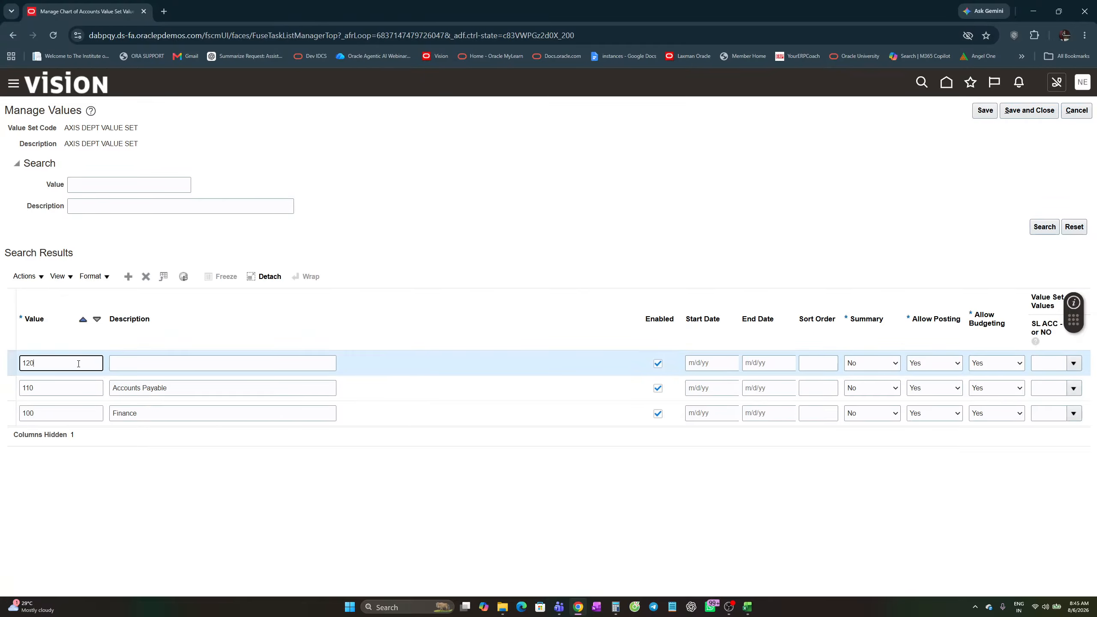
pyautogui.click(146, 361)
pyautogui.hotkey('ctrl', 'v')
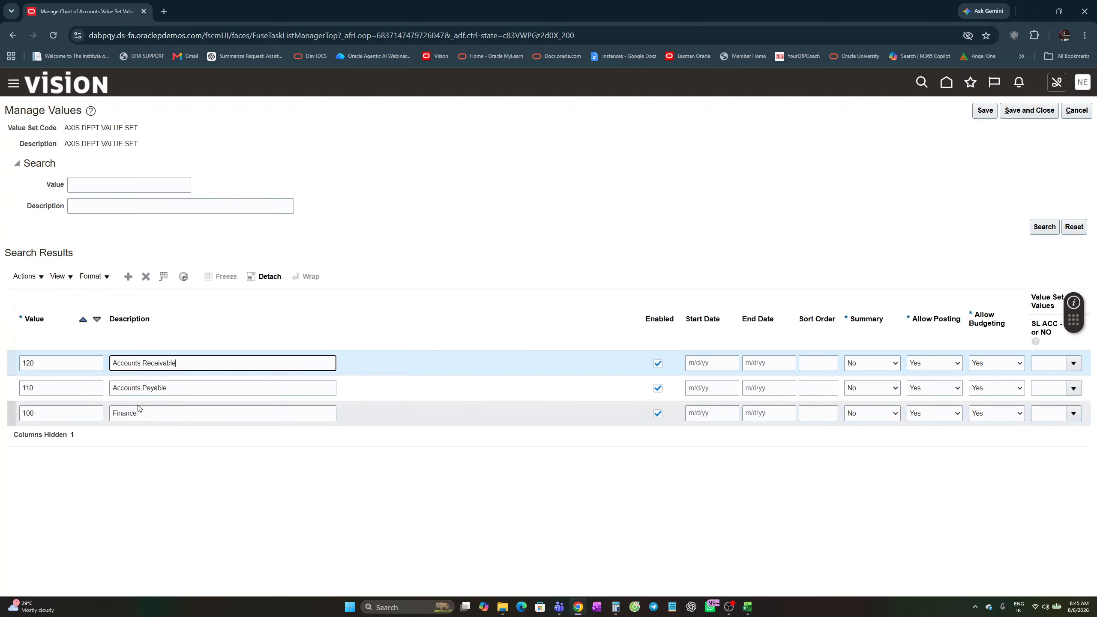
# - Add a department row with value 130 and description Treasury, copying the description from cell H181 of the Excel workbook
pyautogui.click(128, 277)
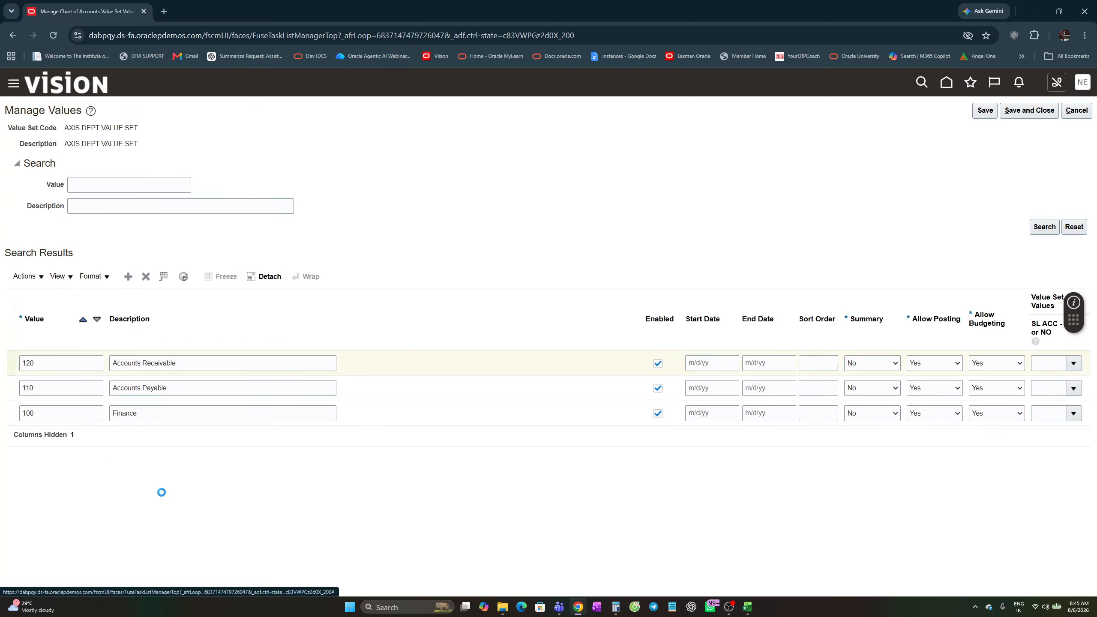
pyautogui.hotkey('alt', 'Tab')
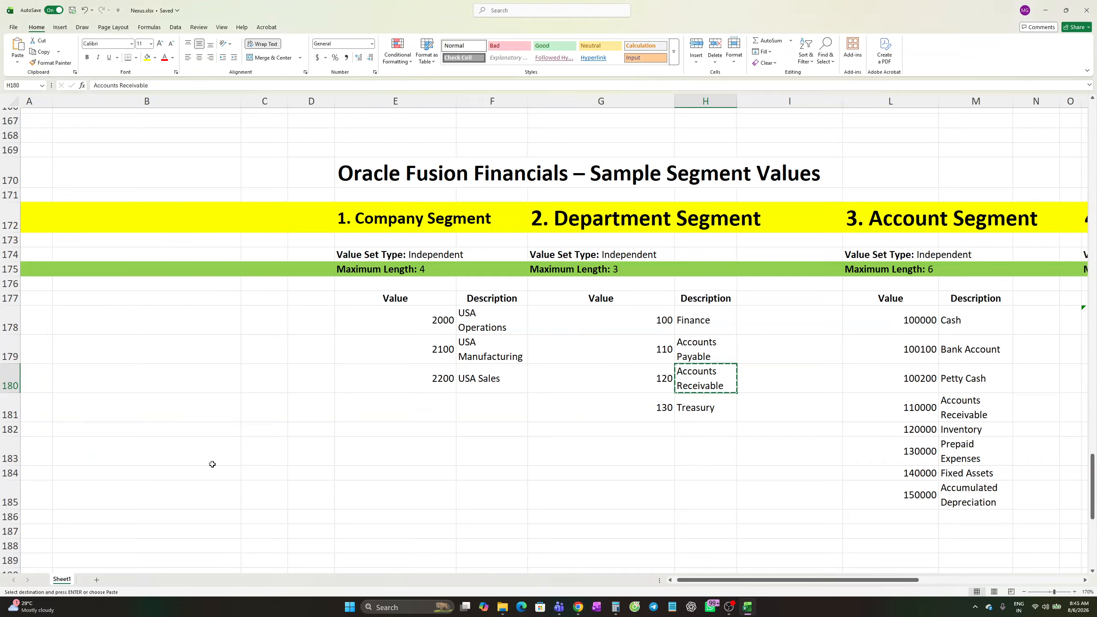
pyautogui.click(699, 411)
pyautogui.hotkey('ctrl', 'c')
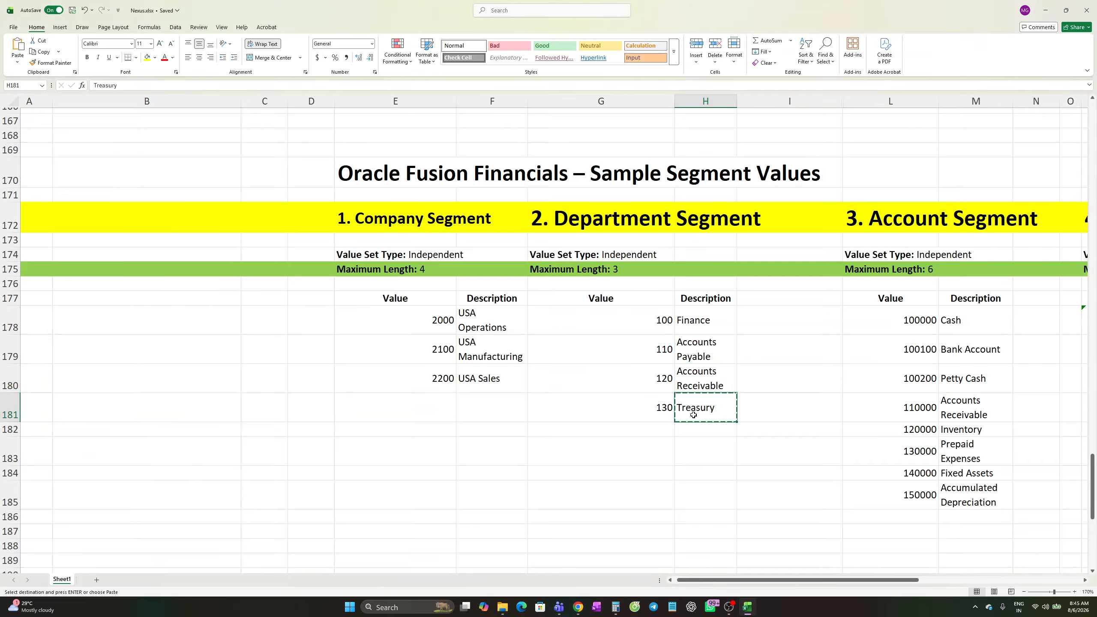
pyautogui.hotkey('alt', 'Tab')
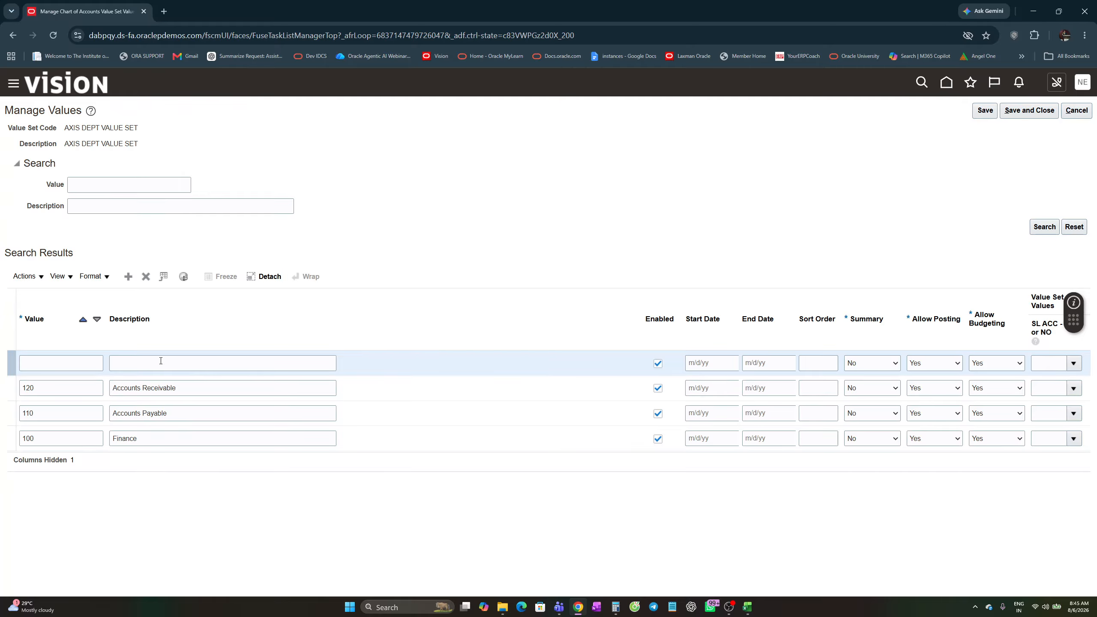
pyautogui.click(158, 360)
pyautogui.hotkey('ctrl', 'v')
pyautogui.click(86, 364)
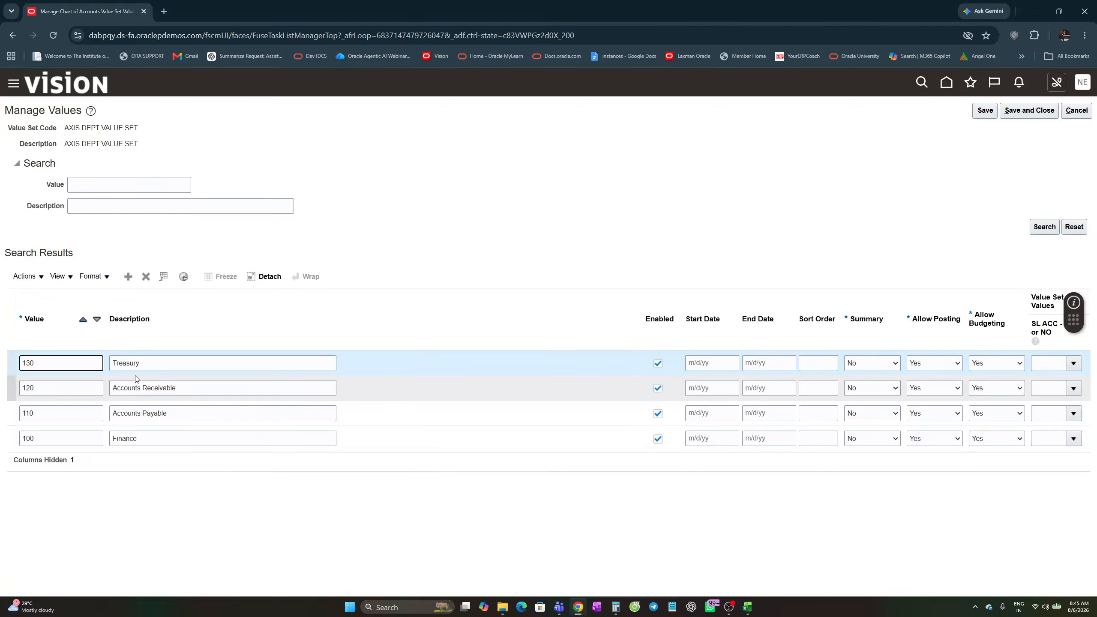
# - Save and close the department values, and add a blank row to the values of AXIS ACCOUNT VALUE SET
pyautogui.click(1030, 111)
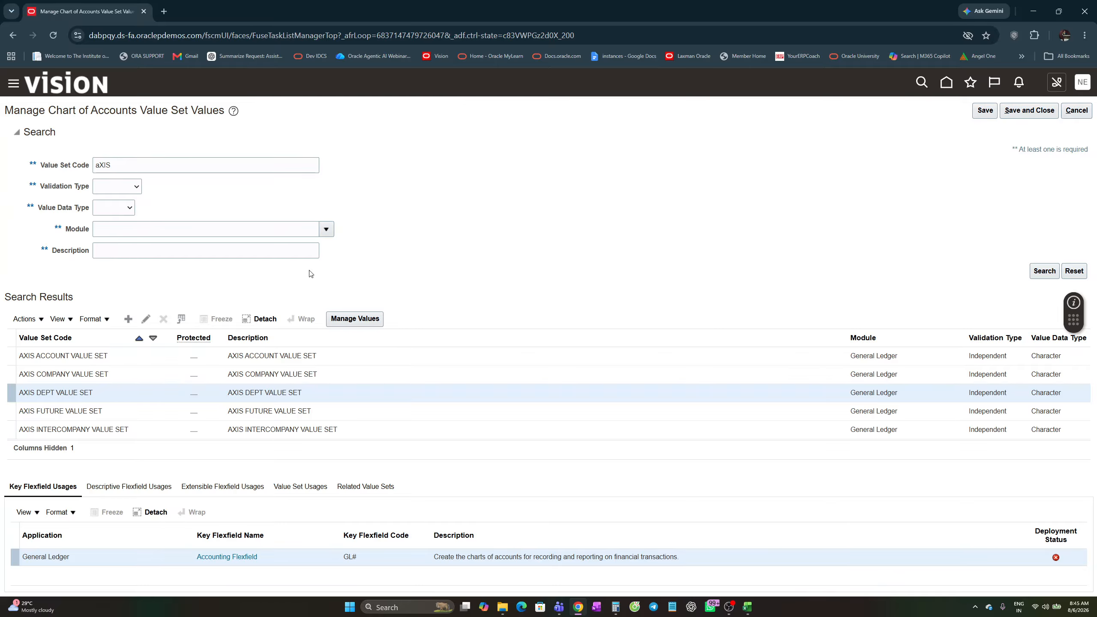
pyautogui.click(66, 355)
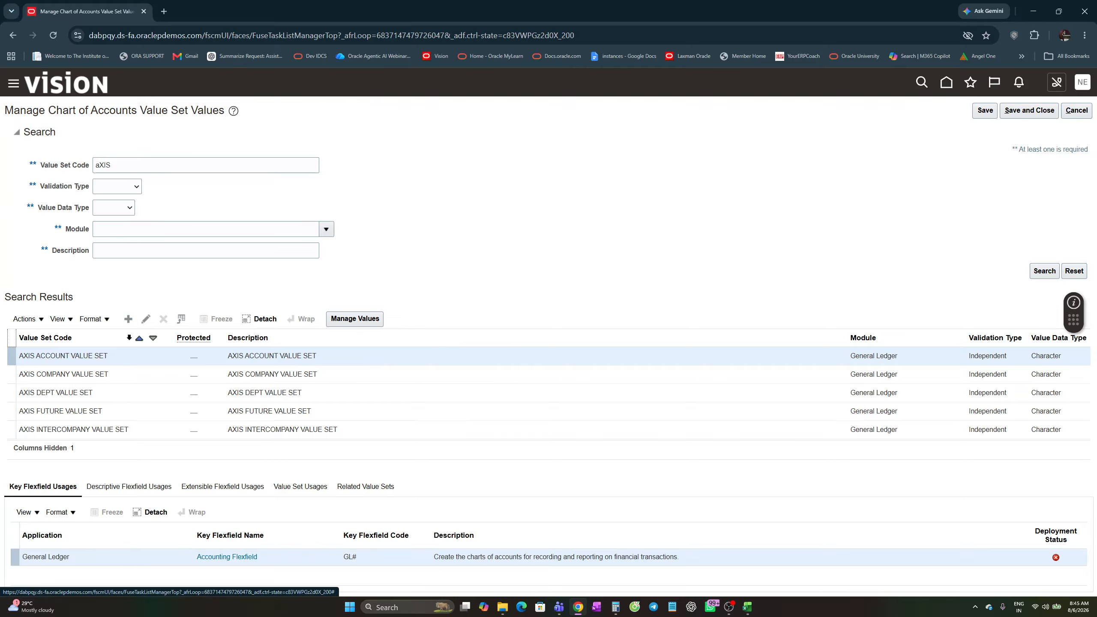
pyautogui.click(366, 319)
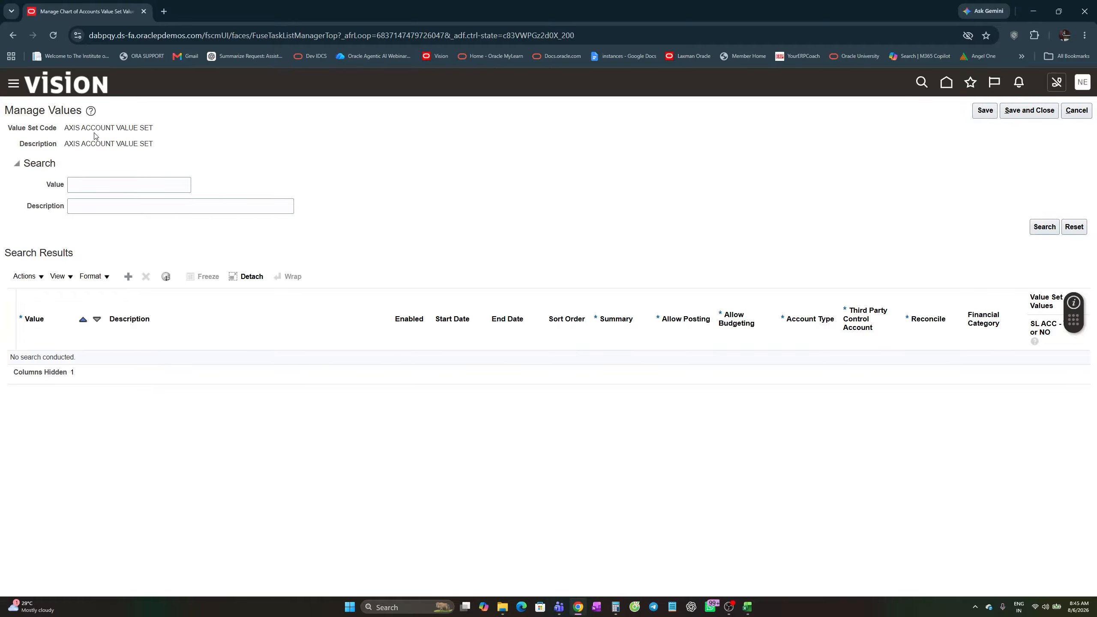
pyautogui.click(129, 276)
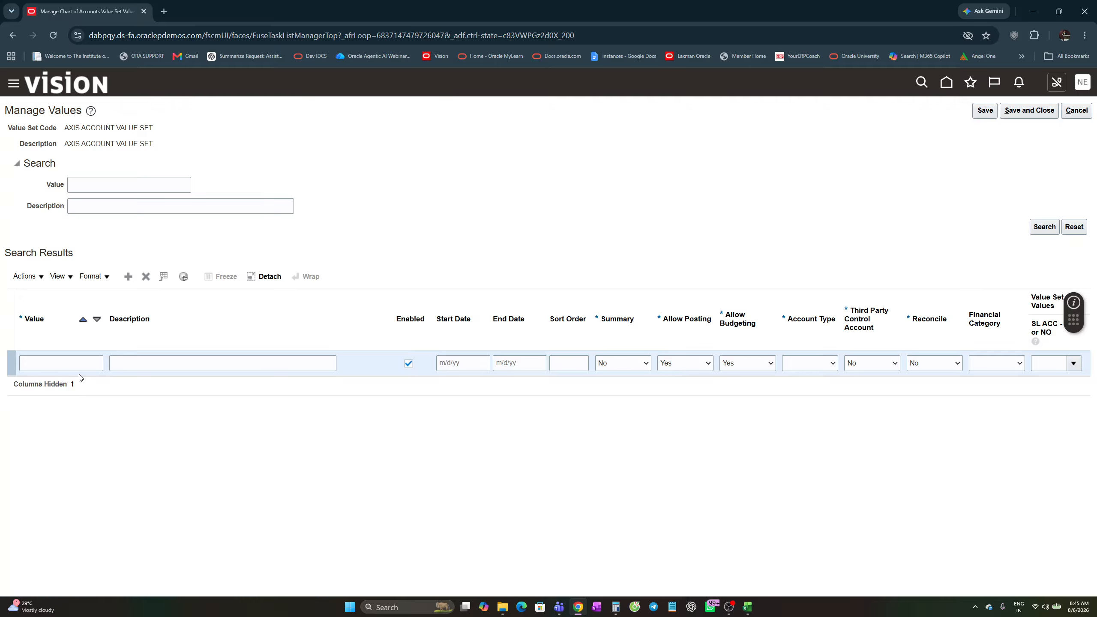
# - Review the maximum length, values and descriptions listed under Account Segment in the Excel workbook
pyautogui.hotkey('alt', 'Tab')
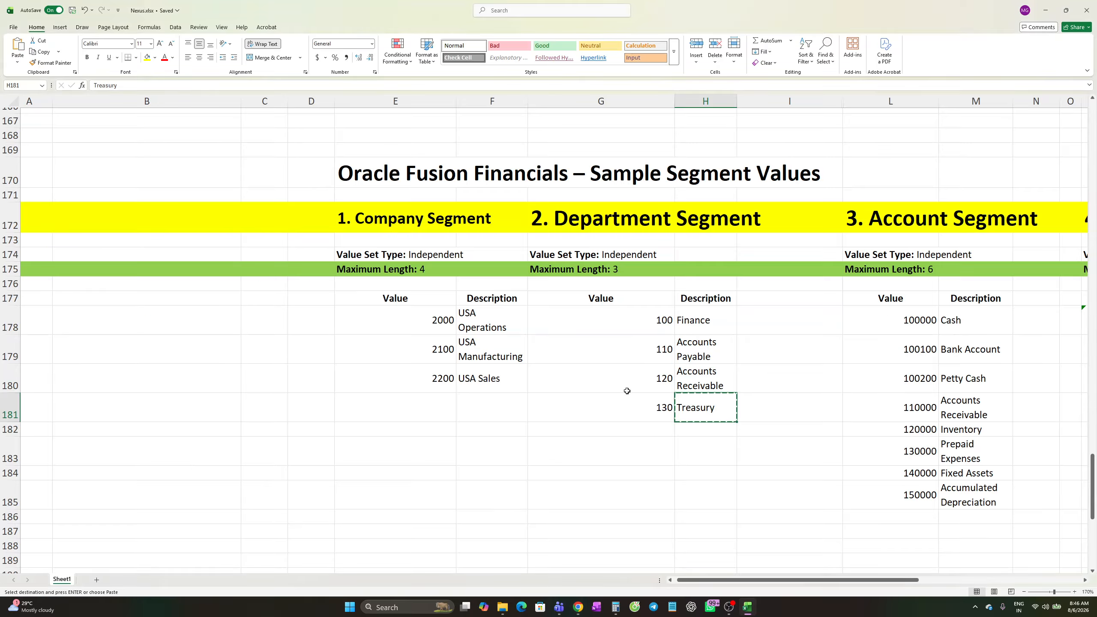
pyautogui.moveTo(767, 579); pyautogui.dragTo(863, 577)
pyautogui.click(532, 270)
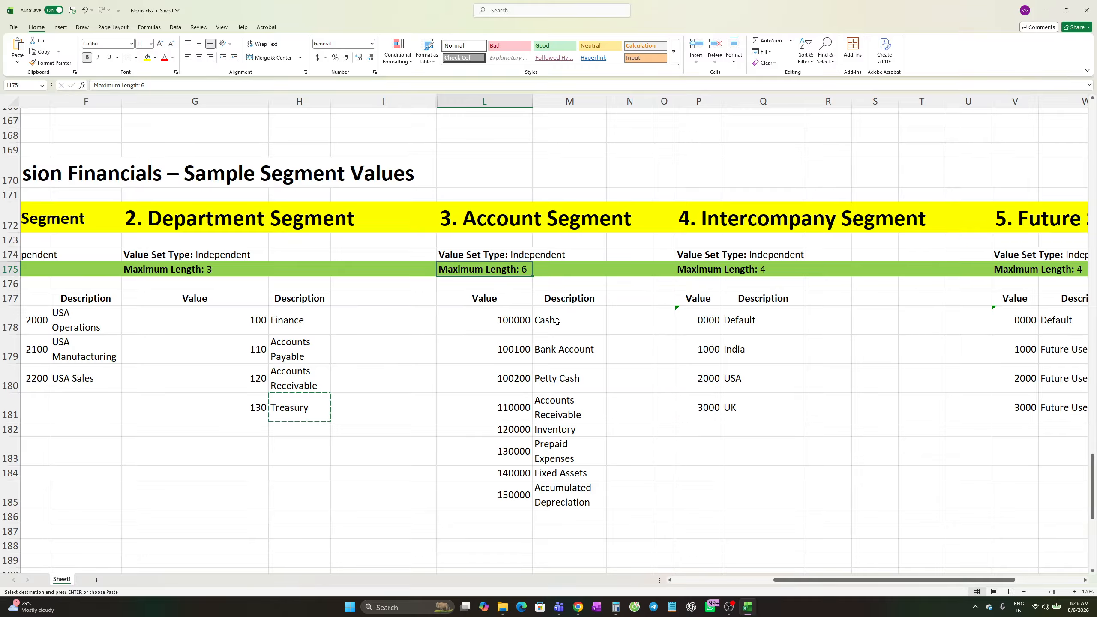
pyautogui.click(517, 322)
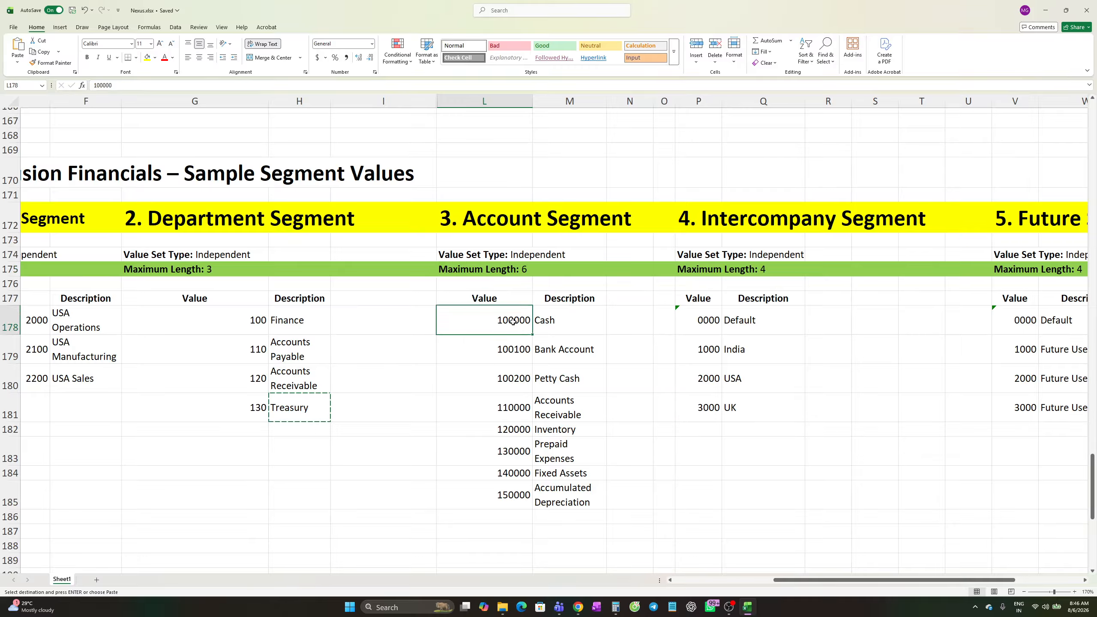
pyautogui.click(561, 324)
pyautogui.click(527, 351)
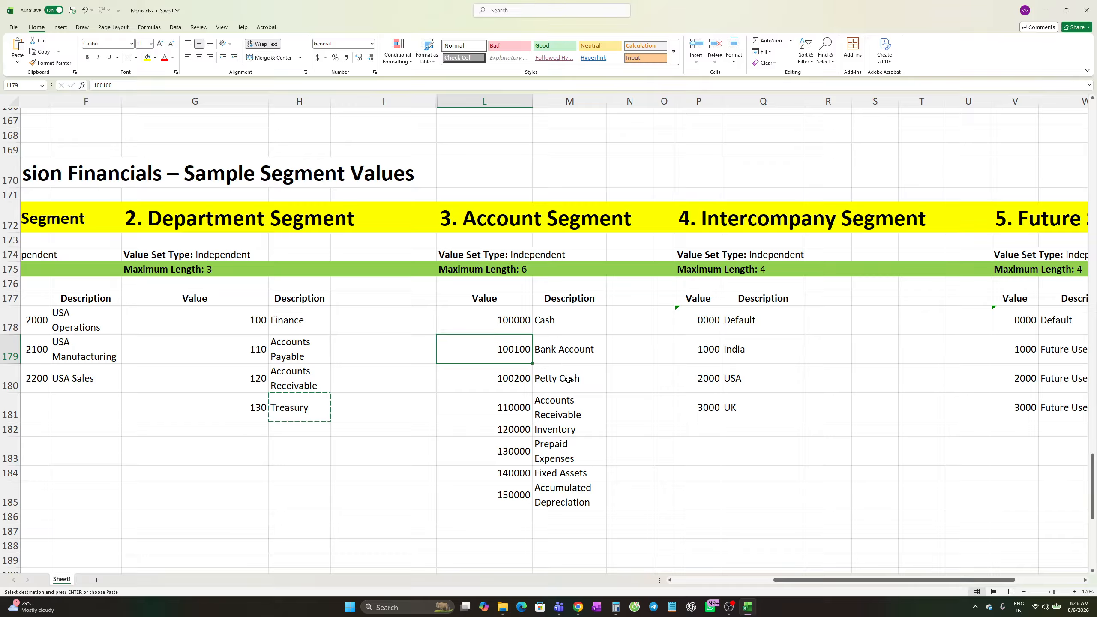
pyautogui.click(568, 379)
pyautogui.click(572, 409)
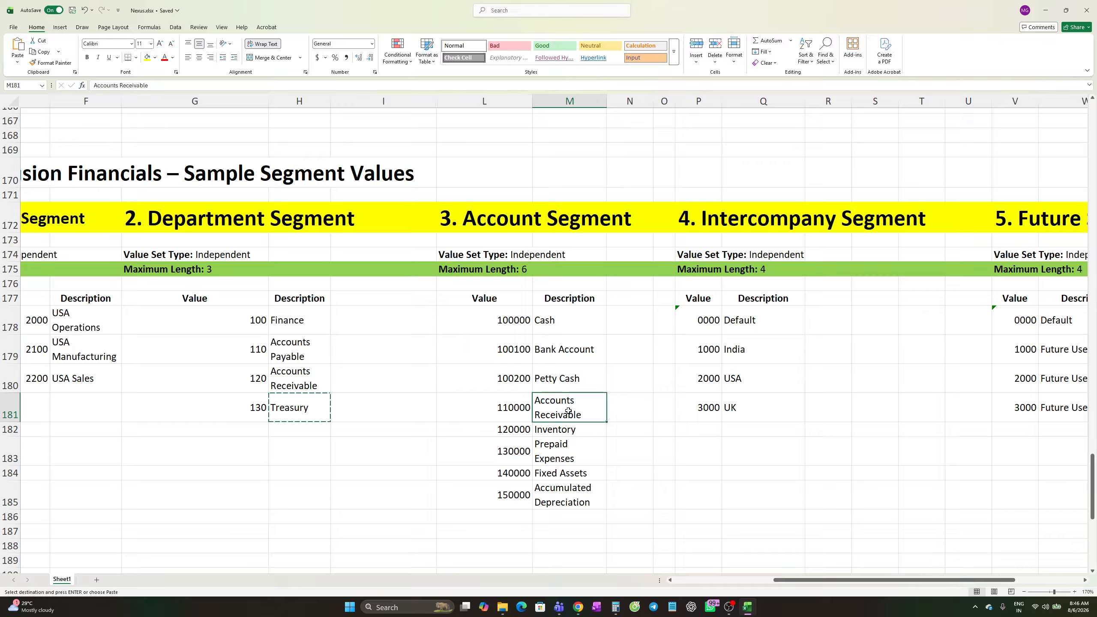
pyautogui.click(562, 428)
pyautogui.click(564, 451)
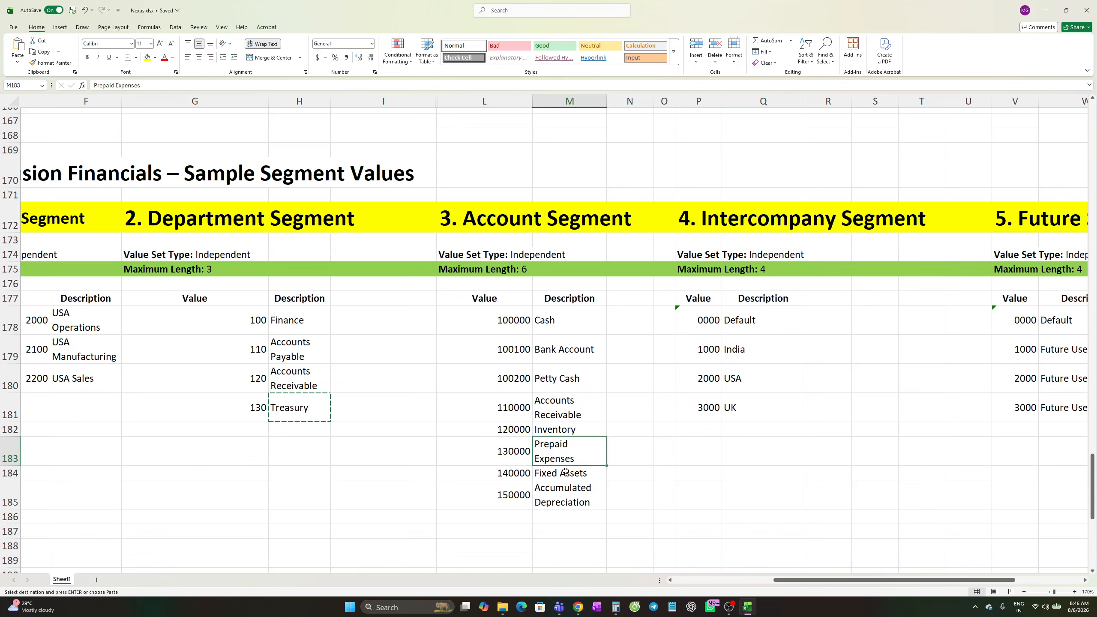
pyautogui.click(529, 318)
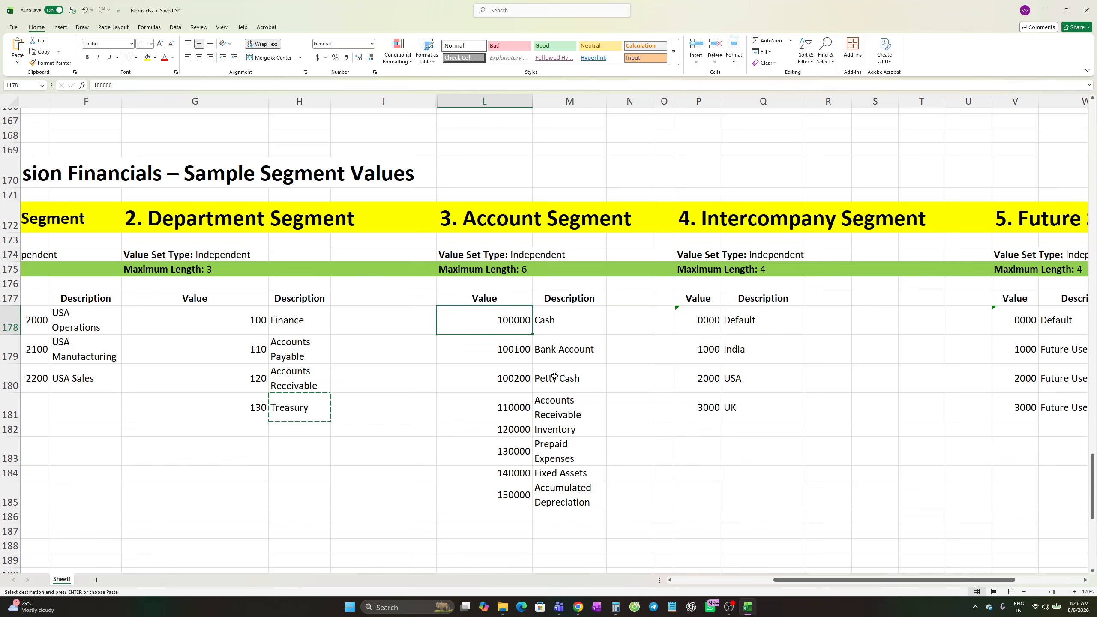
pyautogui.click(589, 462)
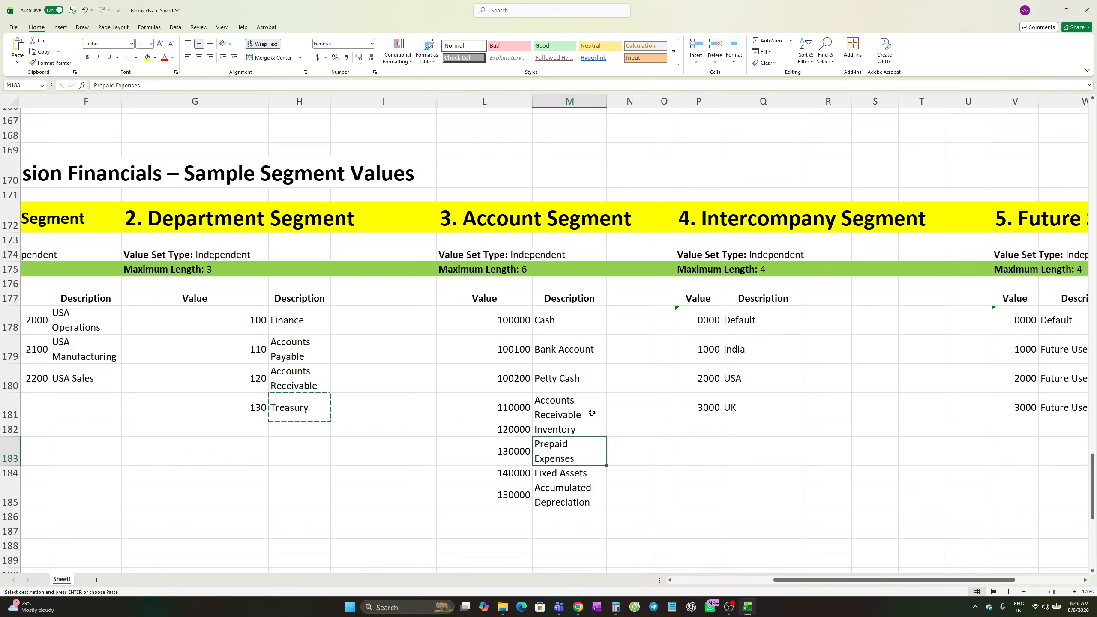
# - Fill the new account row with value 100000 copied from cell L178 of the Excel workbook and description CASH
pyautogui.click(513, 322)
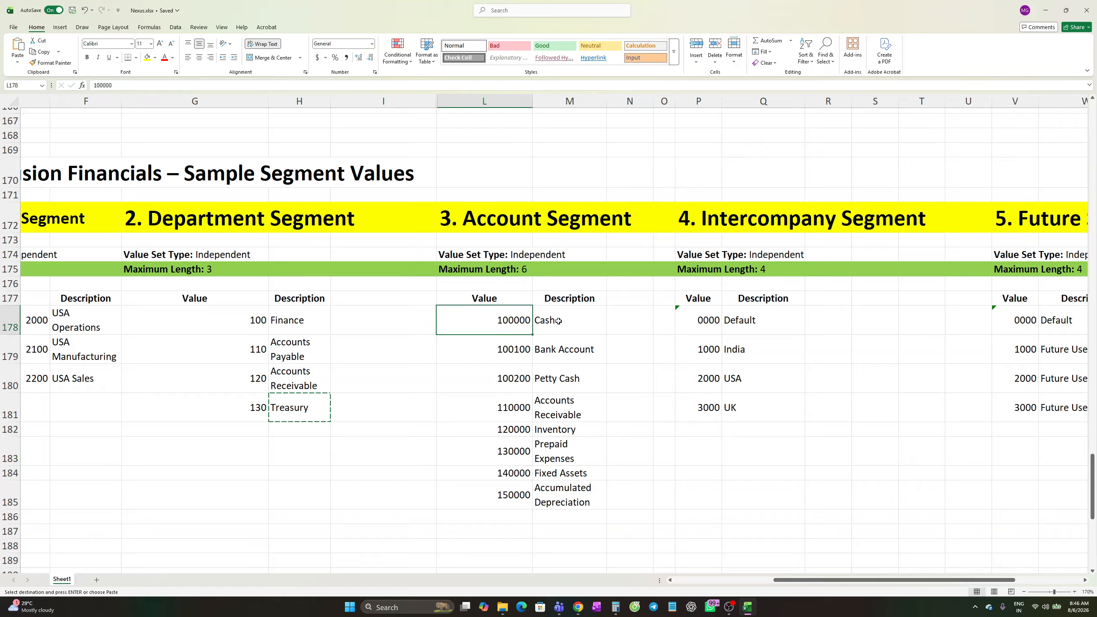
pyautogui.hotkey('alt', 'Tab')
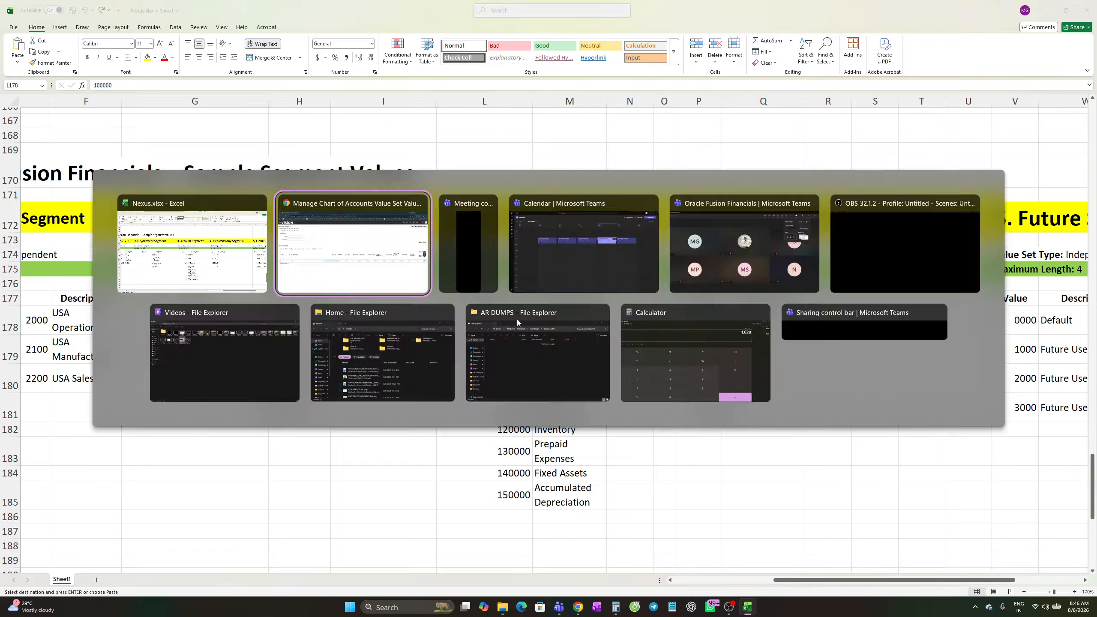
pyautogui.hotkey('ctrl', 'v')
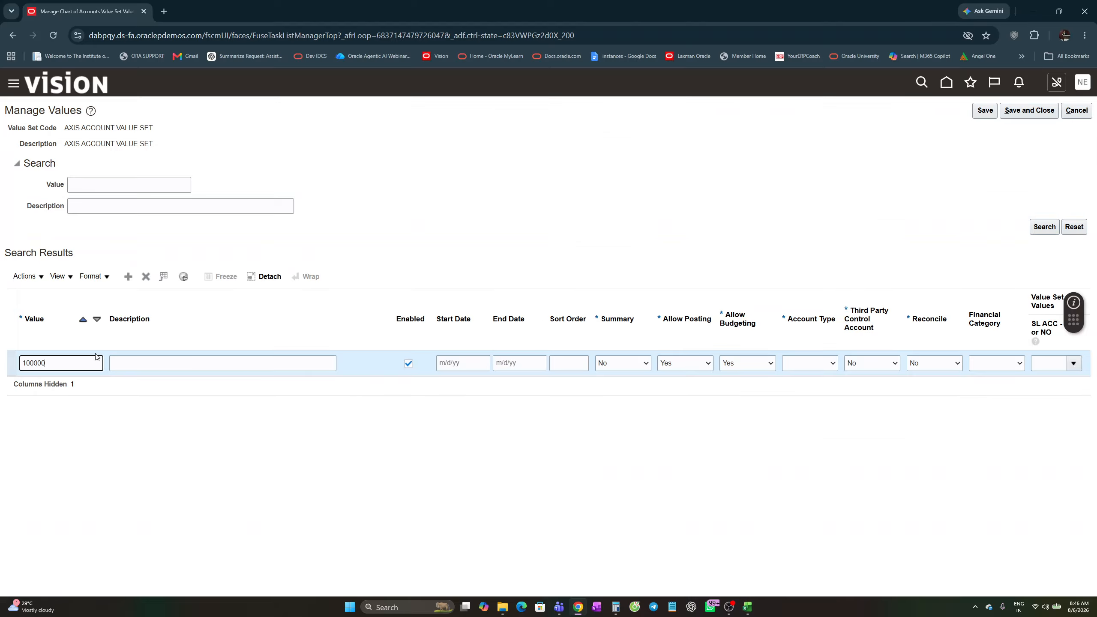
pyautogui.click(144, 363)
pyautogui.write('CASH')
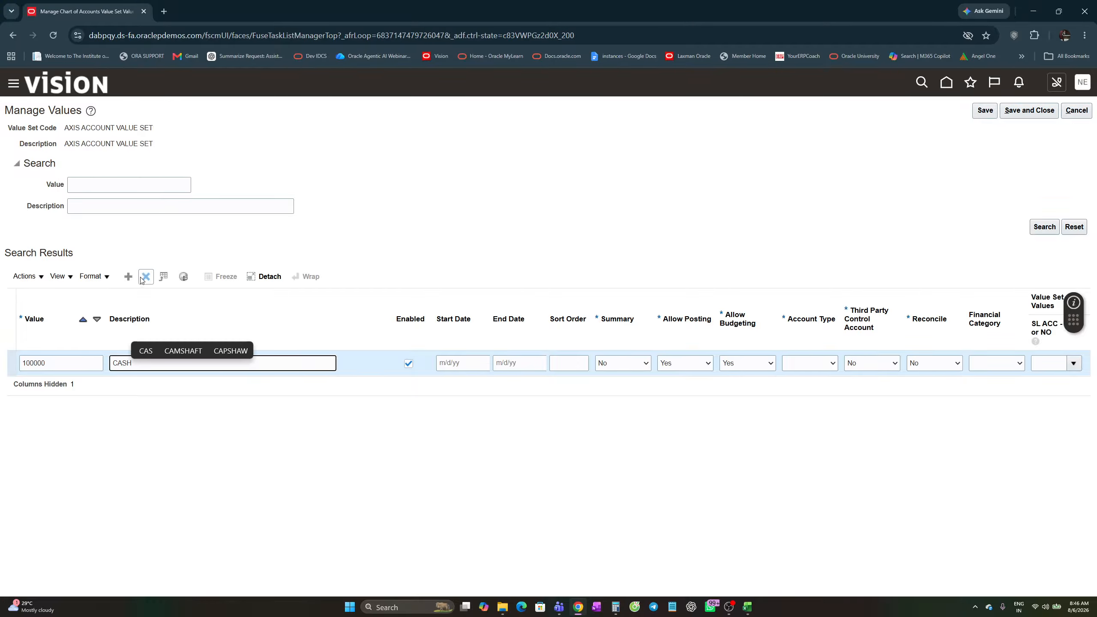
# - Copy account value 100100 from cell L179 of the Excel workbook and return to the account values in Oracle Fusion
pyautogui.hotkey('alt', 'Tab')
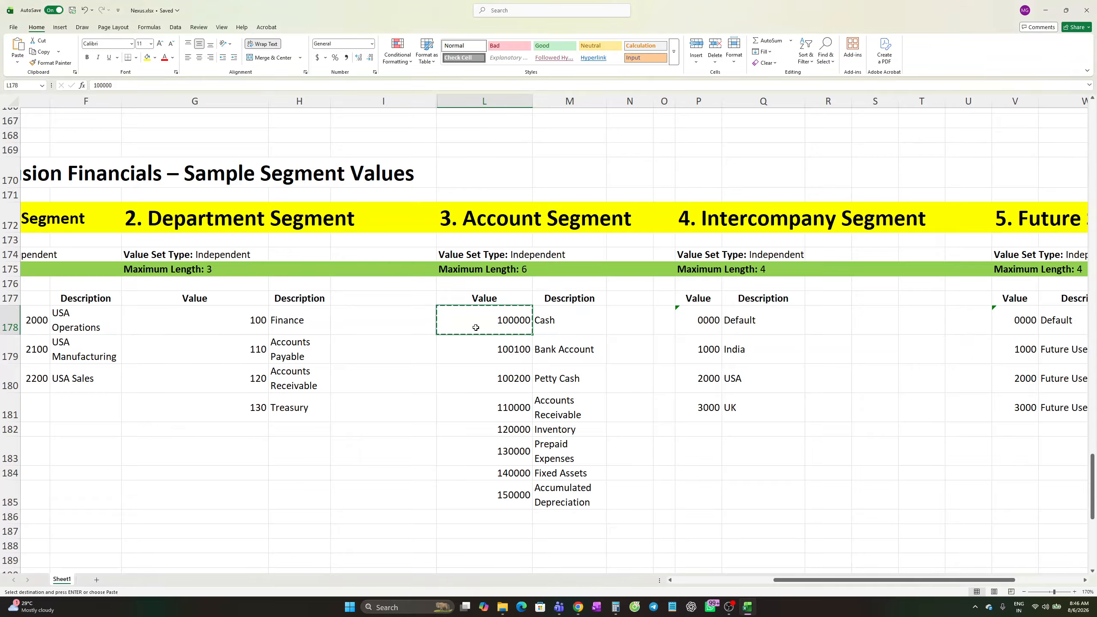
pyautogui.click(508, 357)
pyautogui.hotkey('ctrl', 'c')
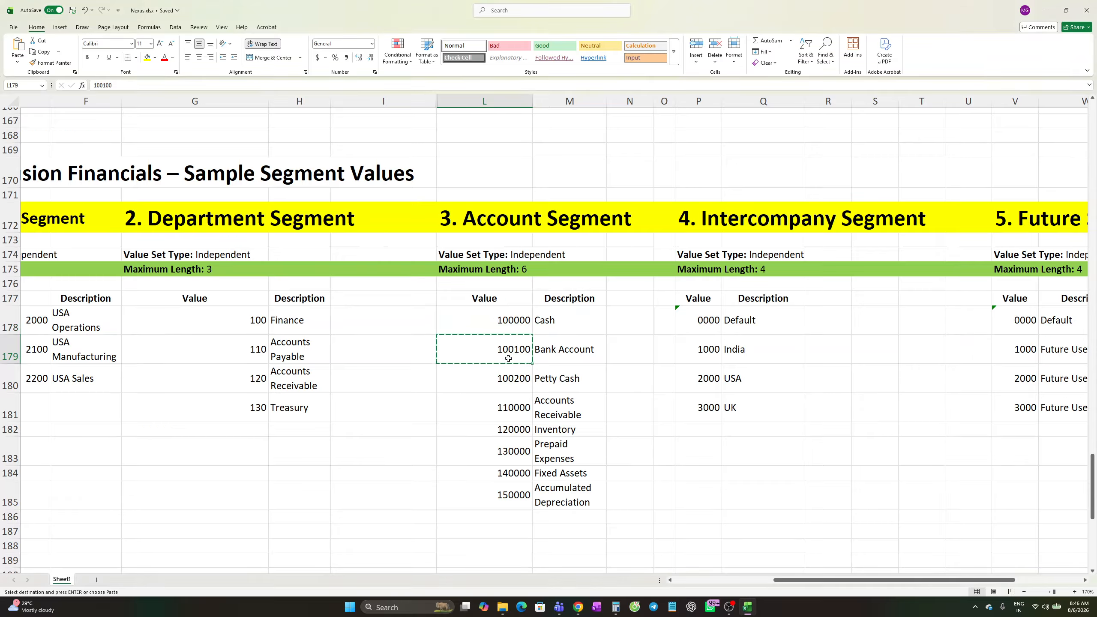
pyautogui.hotkey('alt', 'Tab')
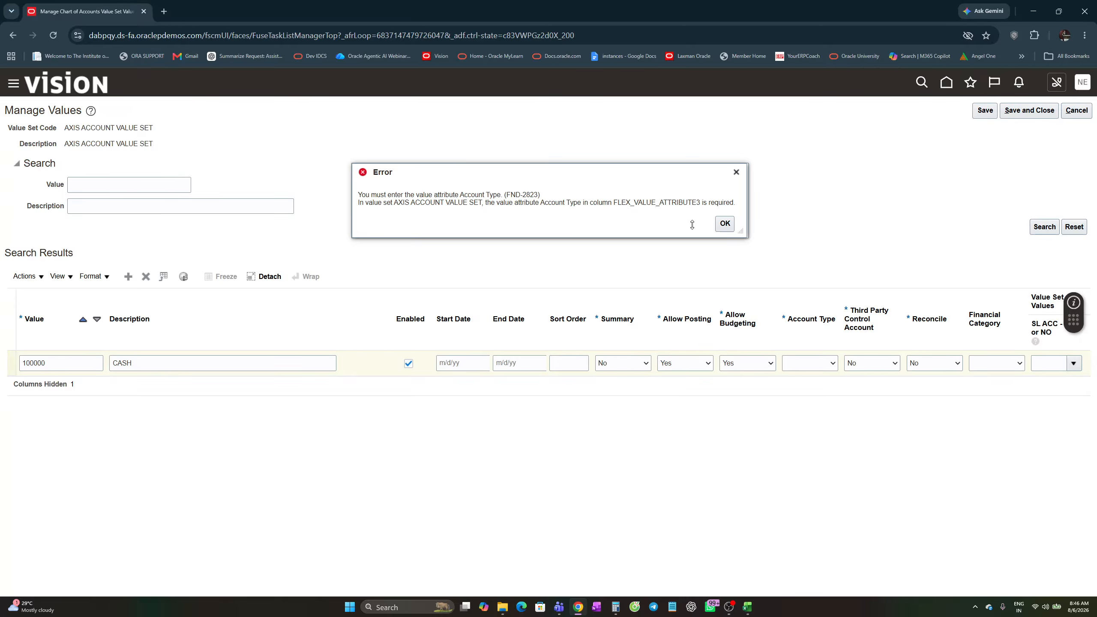
# - Dismiss the error, set the Account Type of value 100000 to Asset, and save the account values
pyautogui.click(725, 224)
pyautogui.click(832, 365)
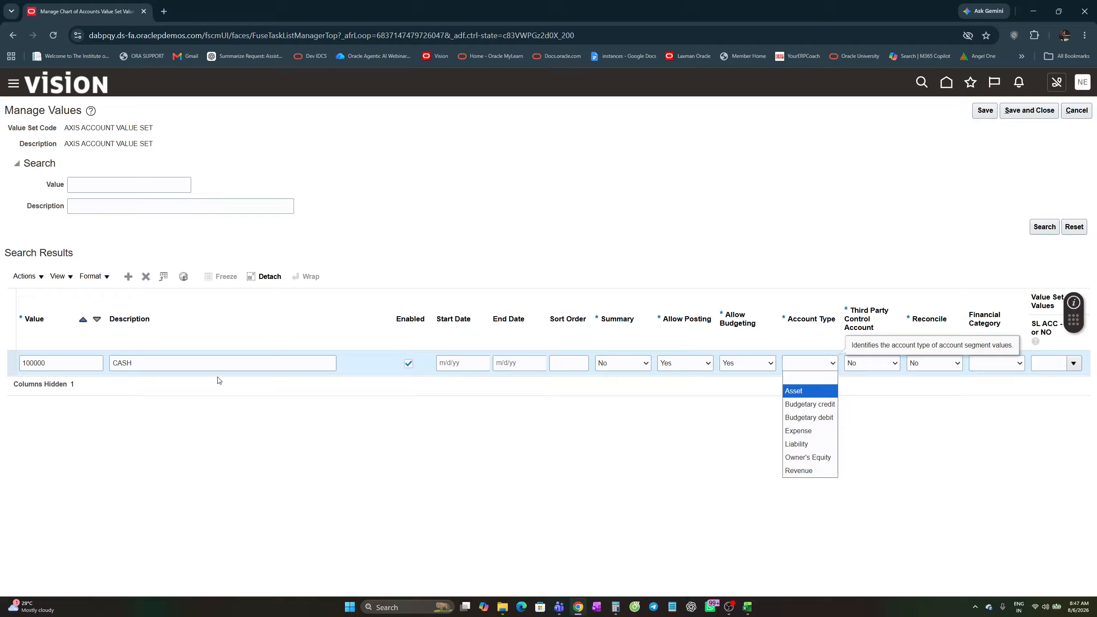
pyautogui.click(800, 396)
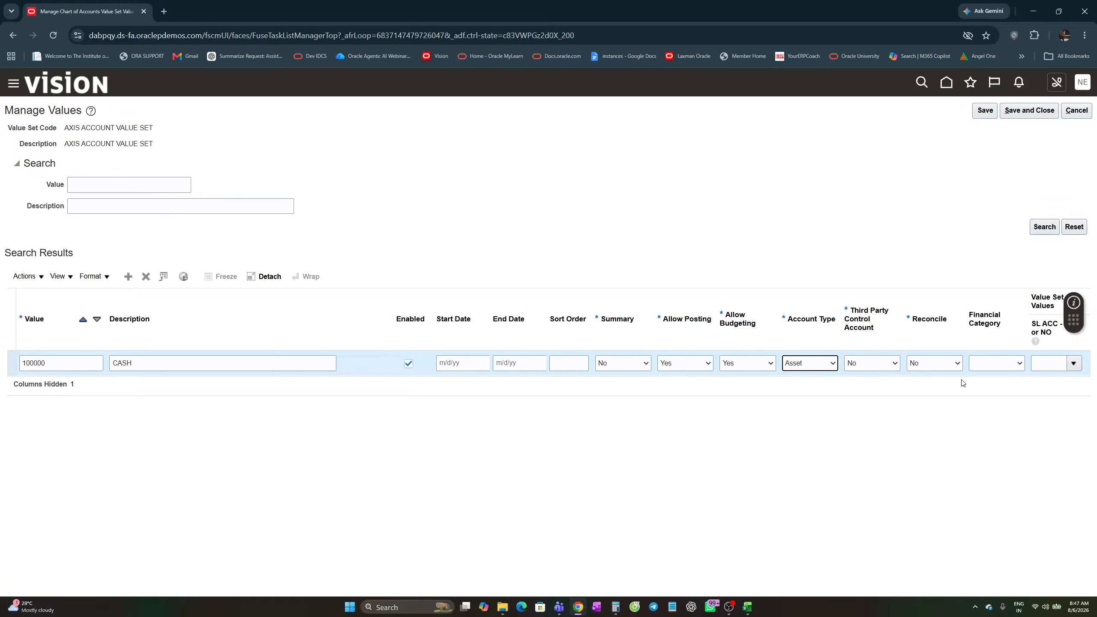
pyautogui.click(1020, 364)
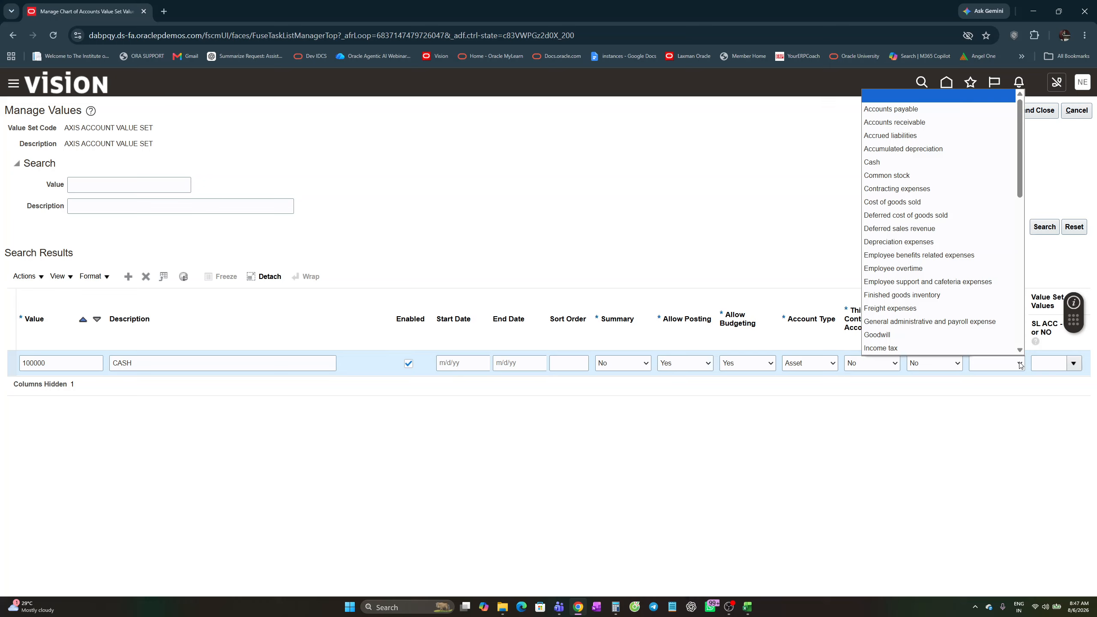
pyautogui.click(1003, 409)
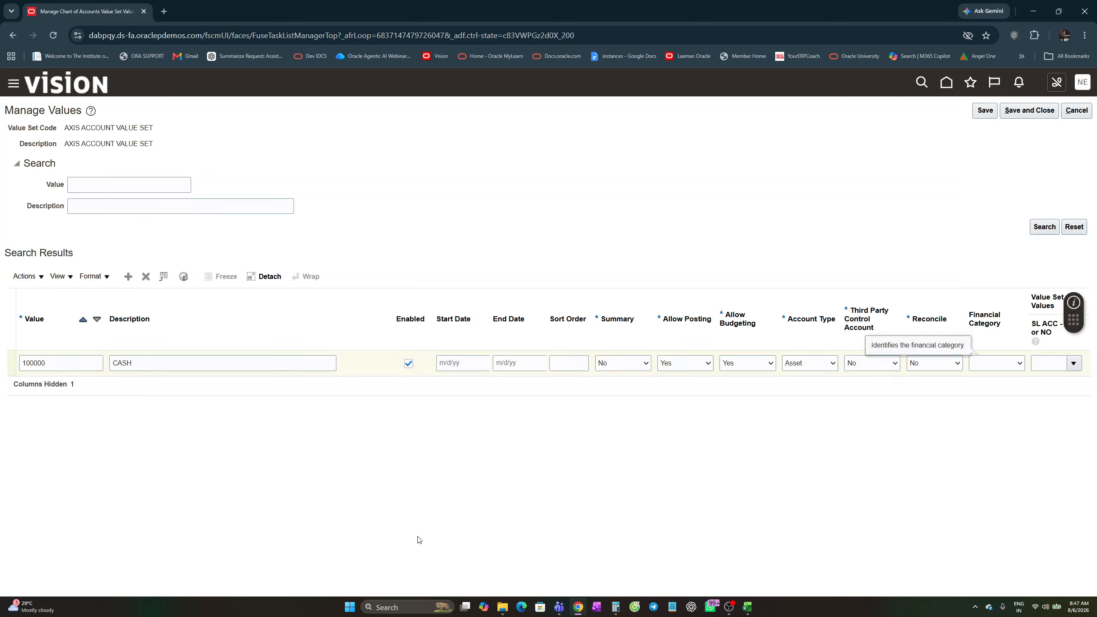
pyautogui.click(985, 110)
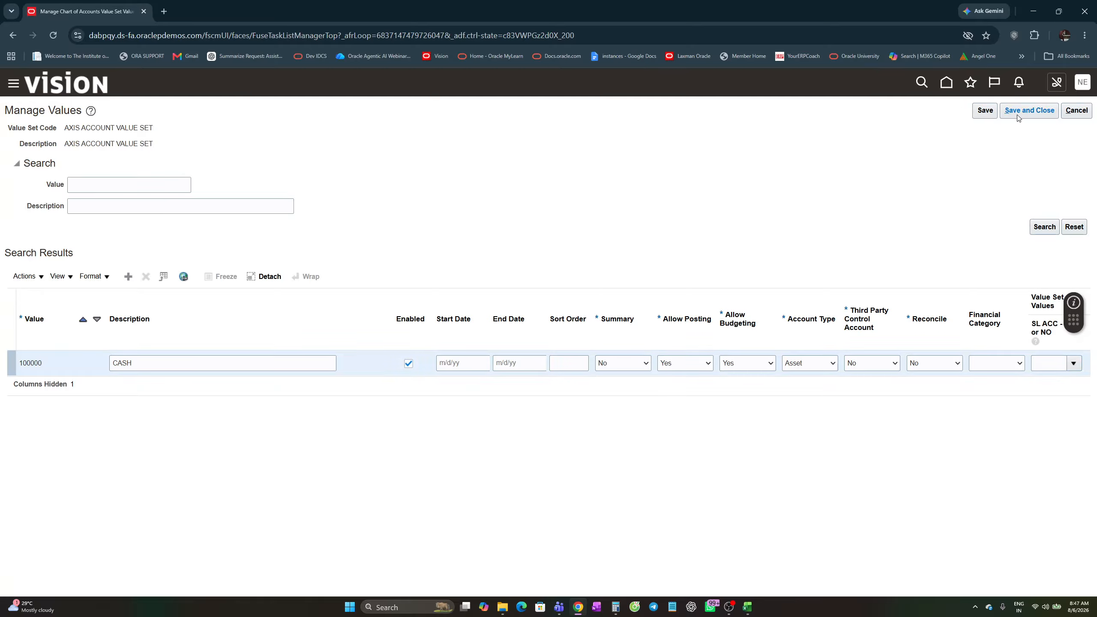
# - Add a new account value row and paste the copied value 100100 into it
pyautogui.click(129, 277)
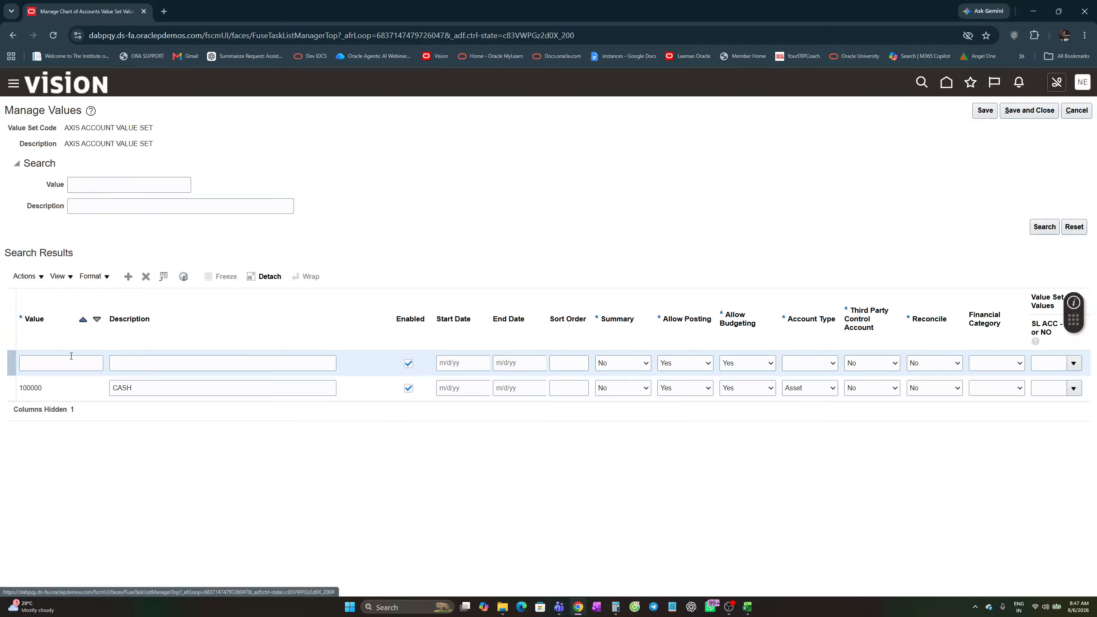
pyautogui.click(65, 362)
pyautogui.hotkey('alt', 'Tab')
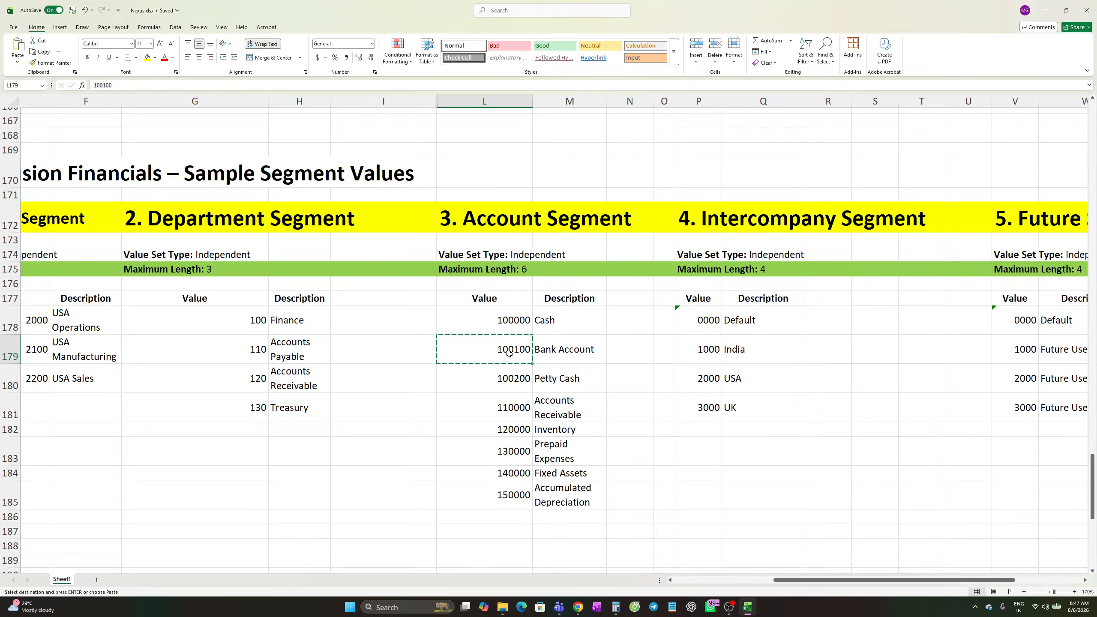
pyautogui.hotkey('alt', 'Tab')
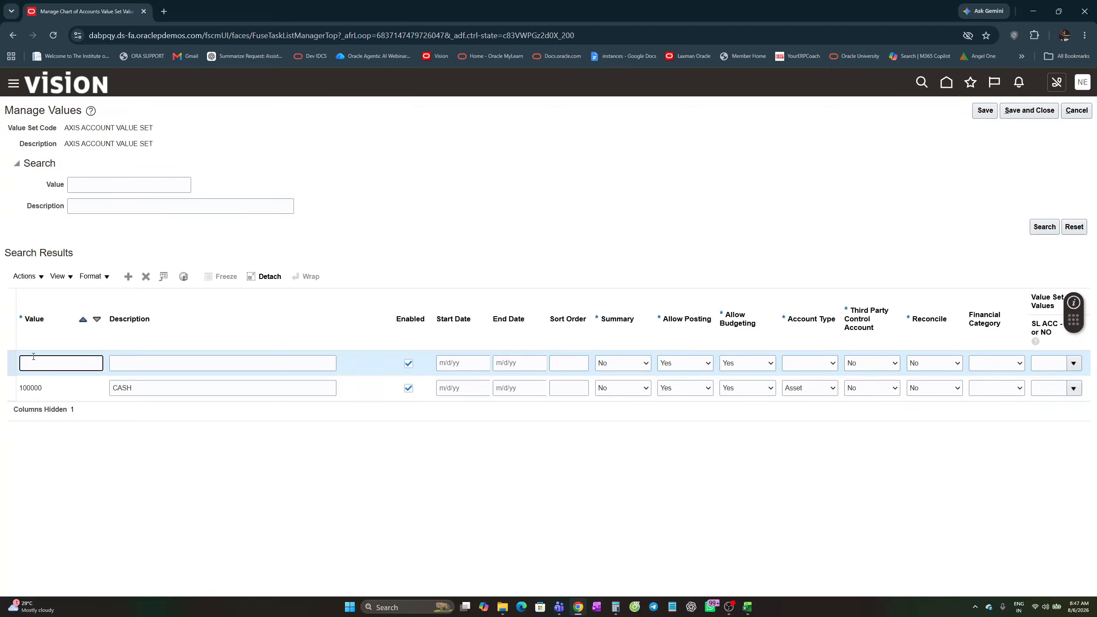
pyautogui.hotkey('ctrl', 'v')
# - Give value 100100 the description Bank Account, copied from cell M179 of the Excel workbook, and set its Account Type to Asset
pyautogui.click(133, 363)
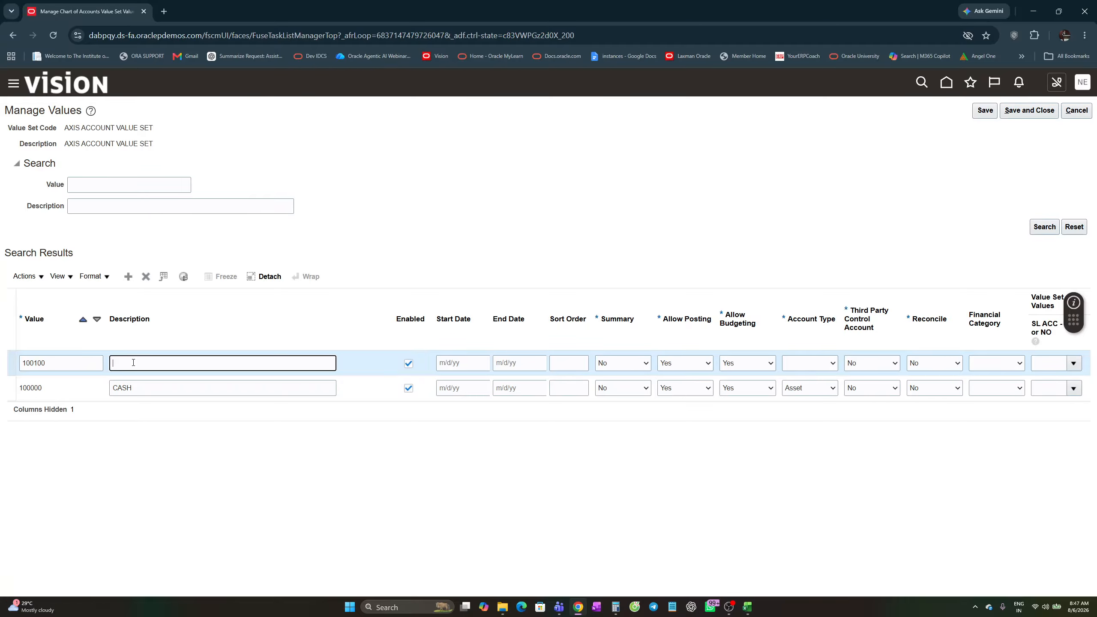
pyautogui.hotkey('alt', 'Tab')
pyautogui.click(551, 349)
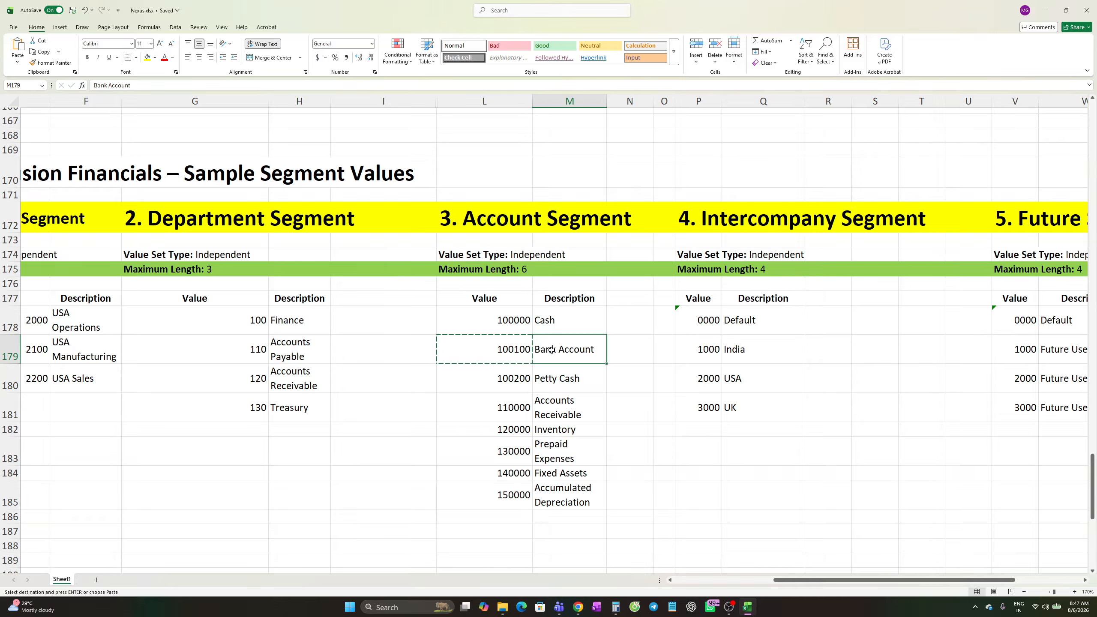
pyautogui.hotkey('ctrl', 'c')
pyautogui.hotkey('alt', 'Tab')
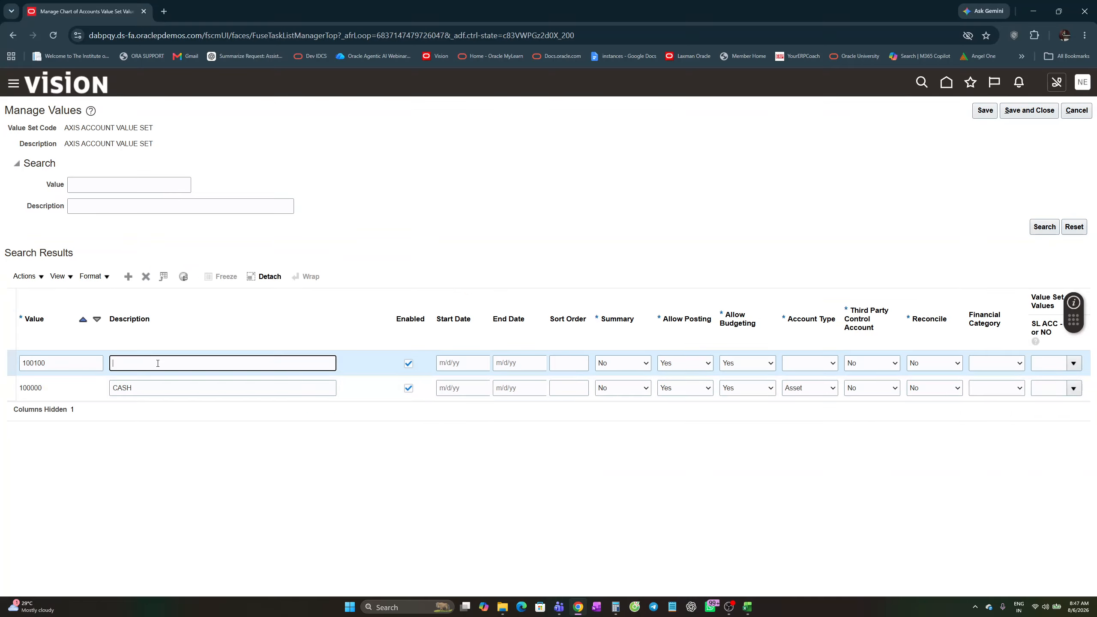
pyautogui.hotkey('ctrl', 'v')
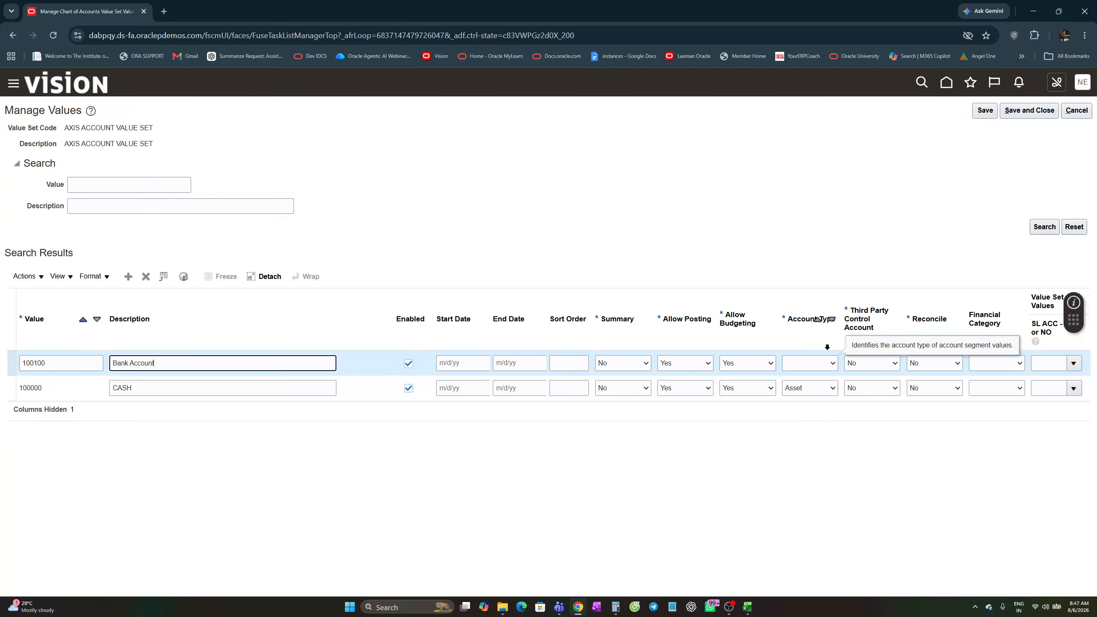
pyautogui.click(833, 364)
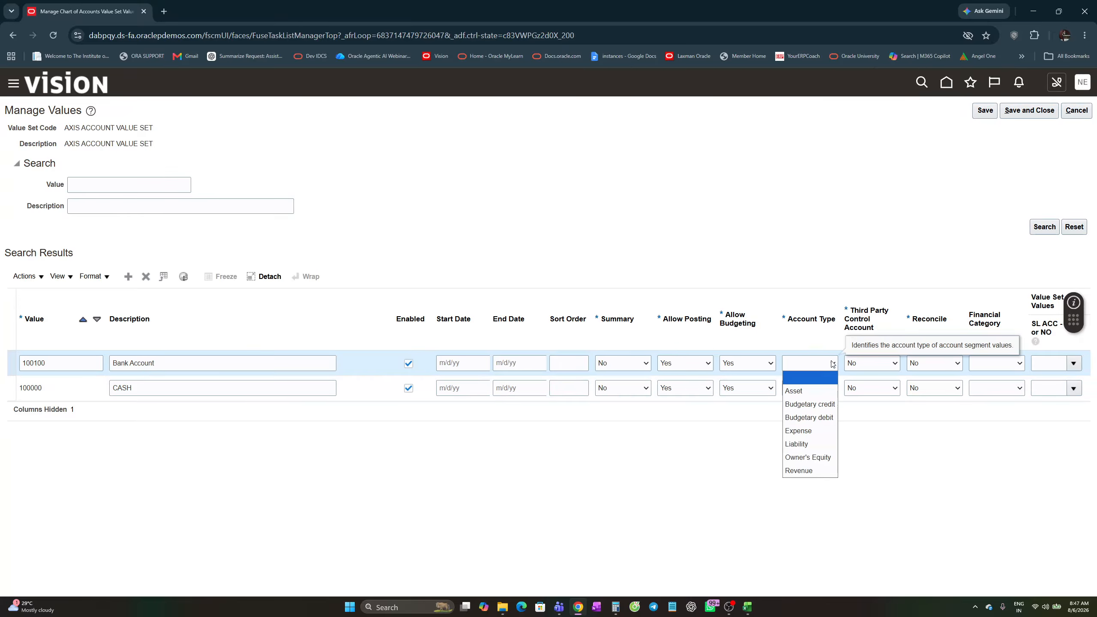
pyautogui.click(811, 393)
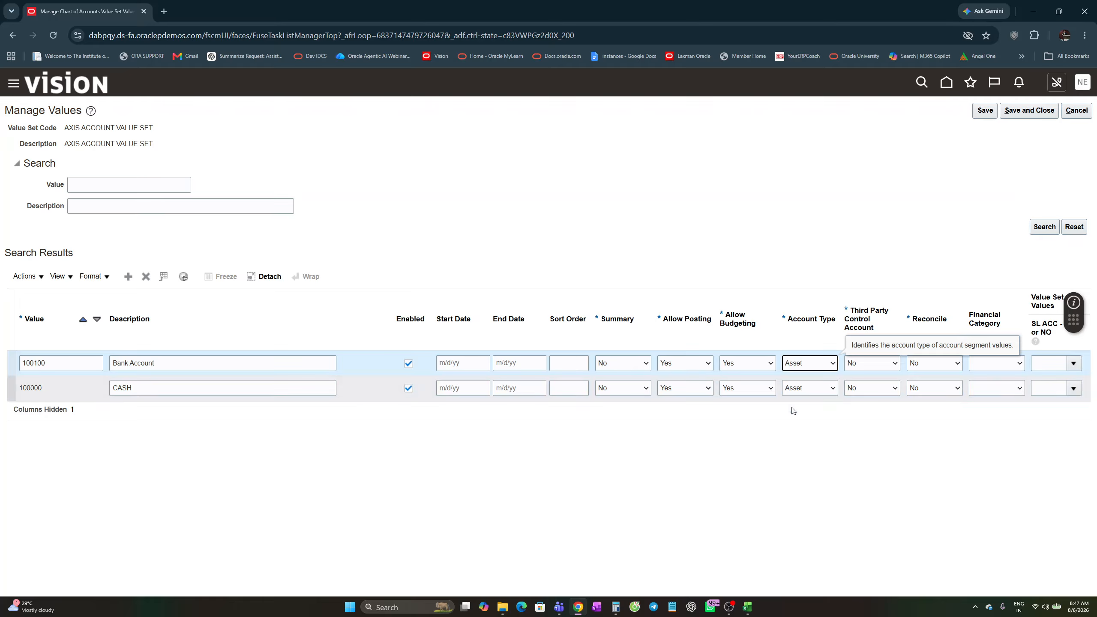
# - Add another account value row and fill its description with Petty Cash, copied from cell M180 of the Excel workbook
pyautogui.click(128, 277)
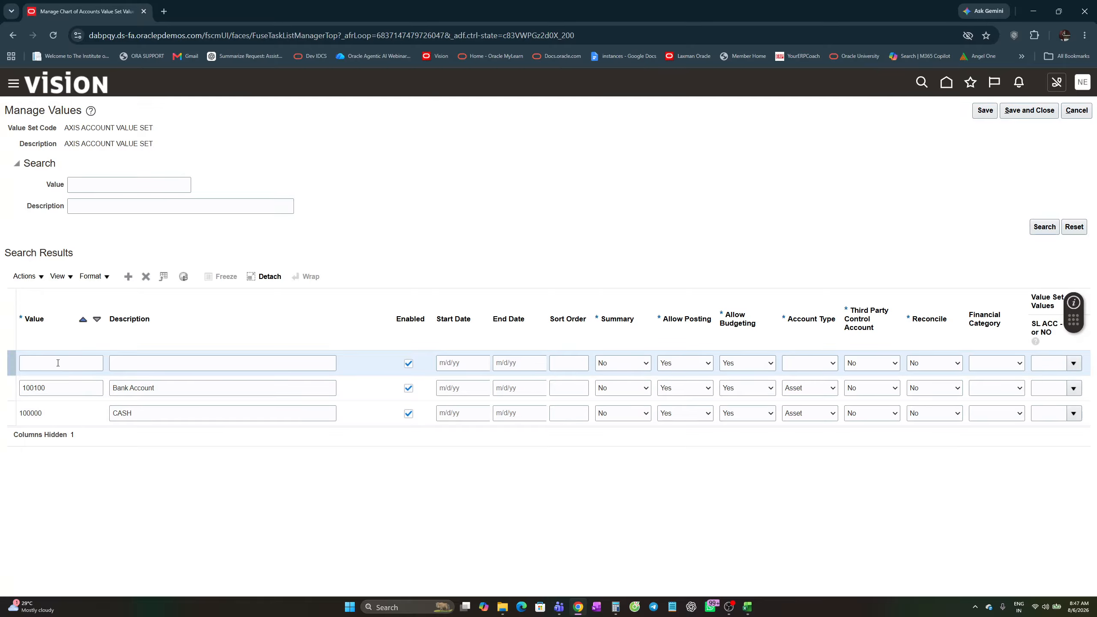
pyautogui.click(64, 366)
pyautogui.hotkey('alt', 'Tab')
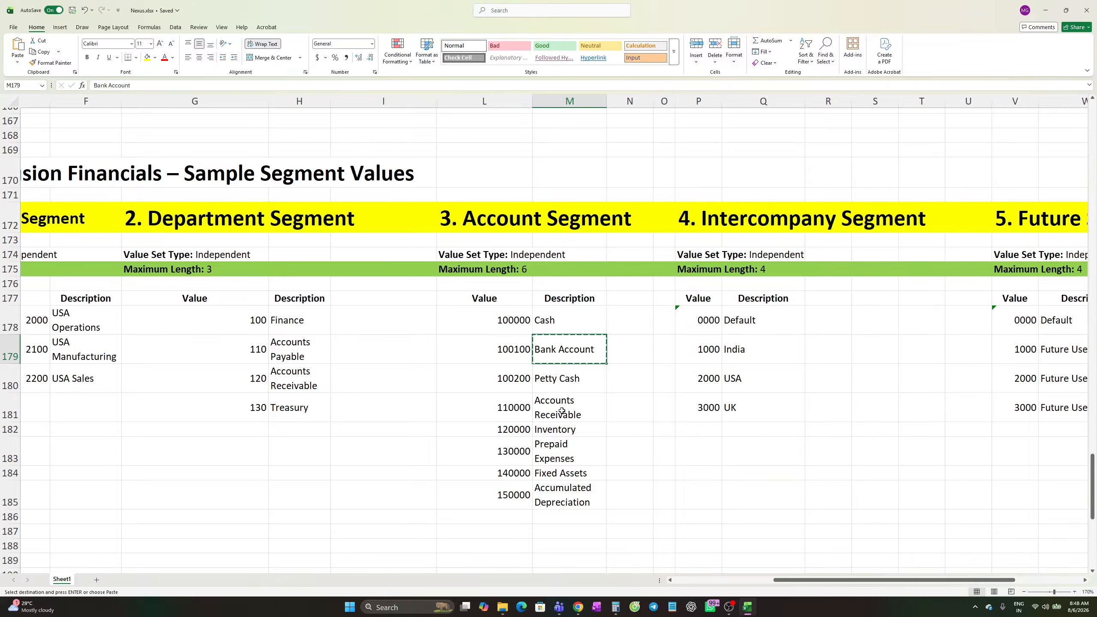
pyautogui.click(557, 381)
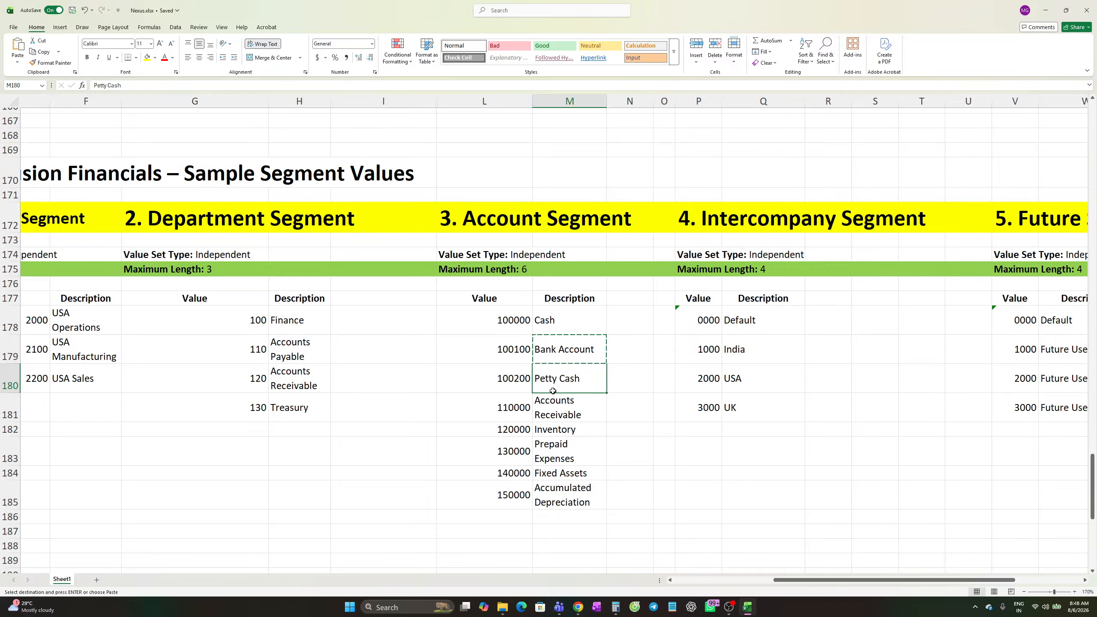
pyautogui.hotkey('ctrl', 'c')
pyautogui.hotkey('alt', 'Tab')
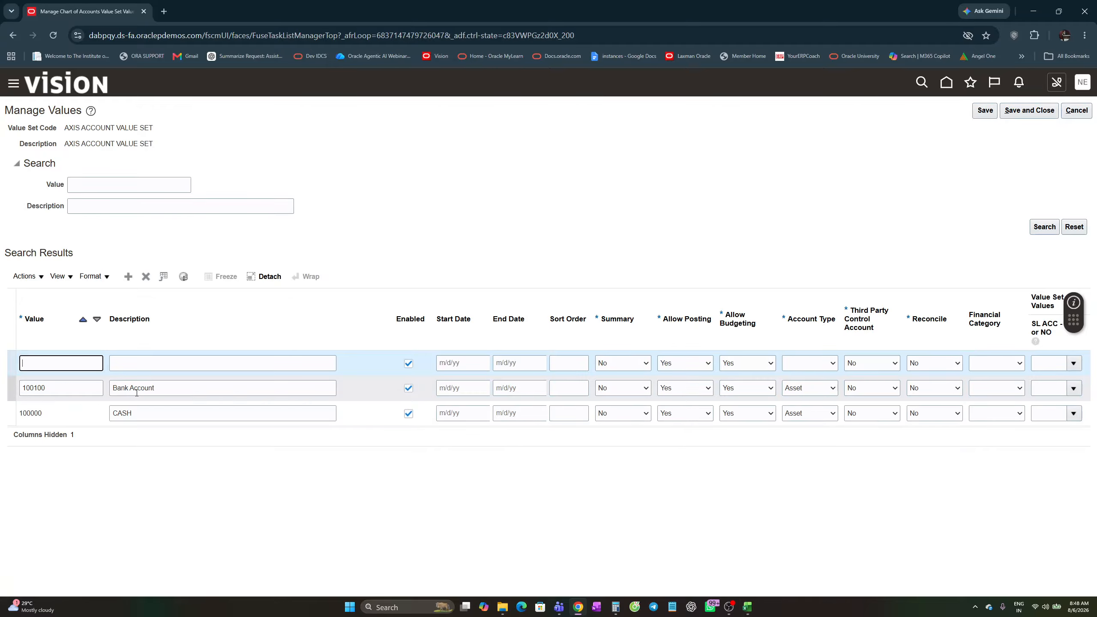
pyautogui.click(130, 363)
pyautogui.hotkey('ctrl', 'v')
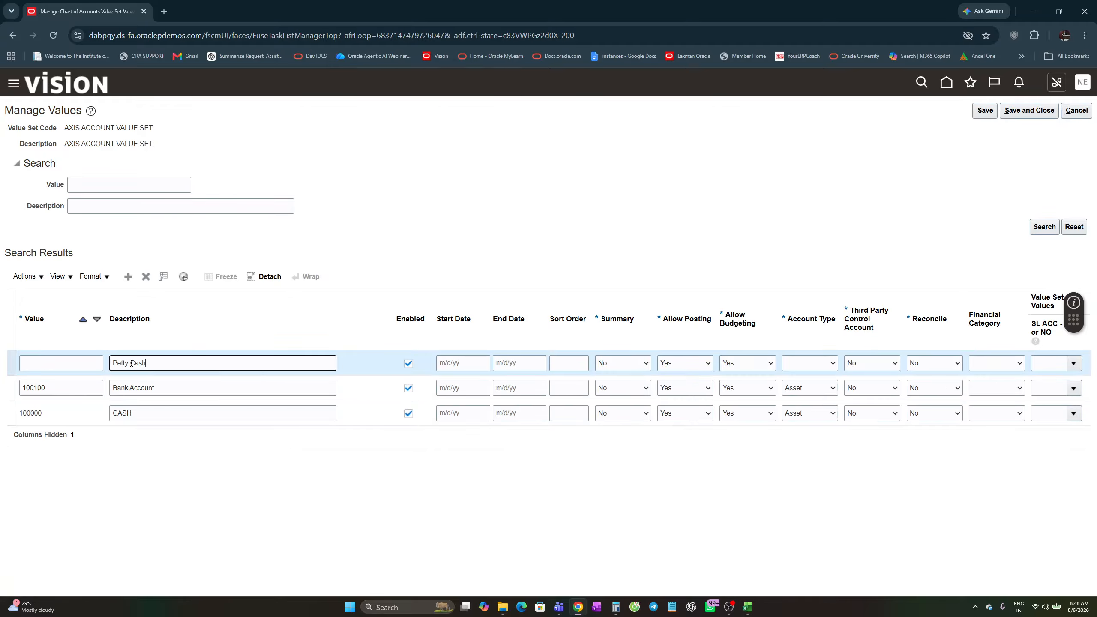
# - Enter value 100200, copied from cell L180 of the Excel workbook, in the Petty Cash row and set its Account Type to Asset
pyautogui.hotkey('alt', 'Tab')
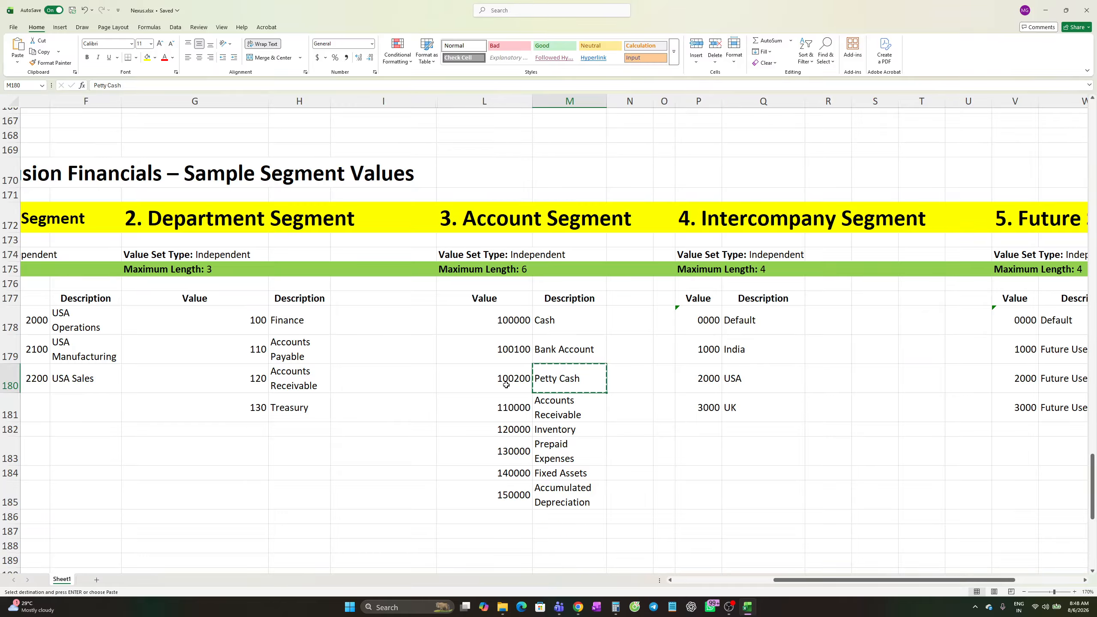
pyautogui.click(506, 383)
pyautogui.hotkey('ctrl', 'c')
pyautogui.hotkey('alt', 'Tab')
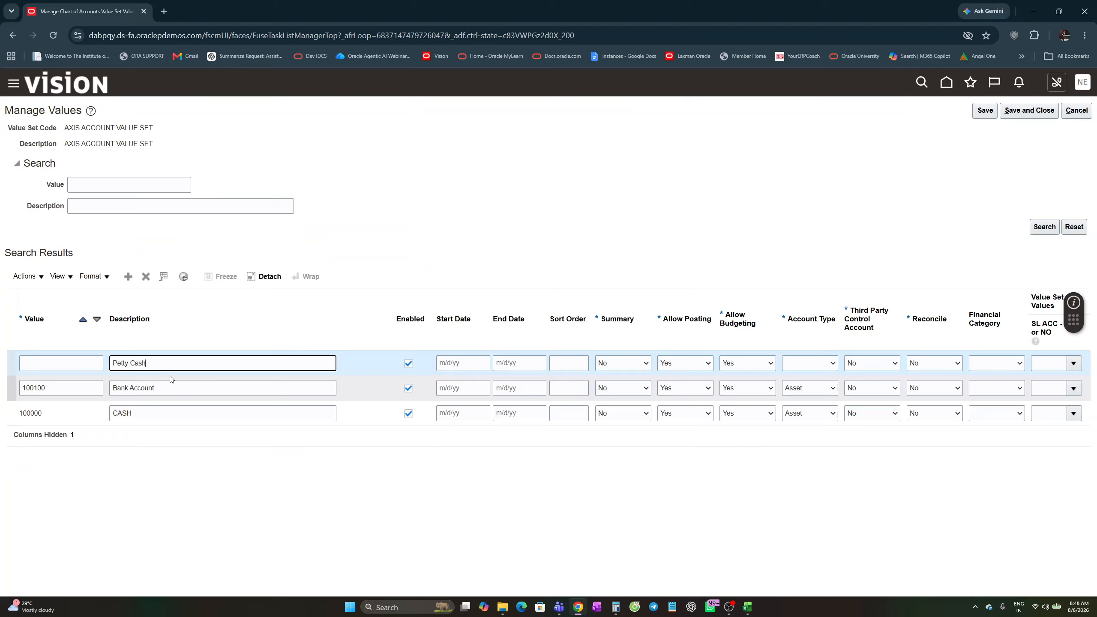
pyautogui.click(68, 362)
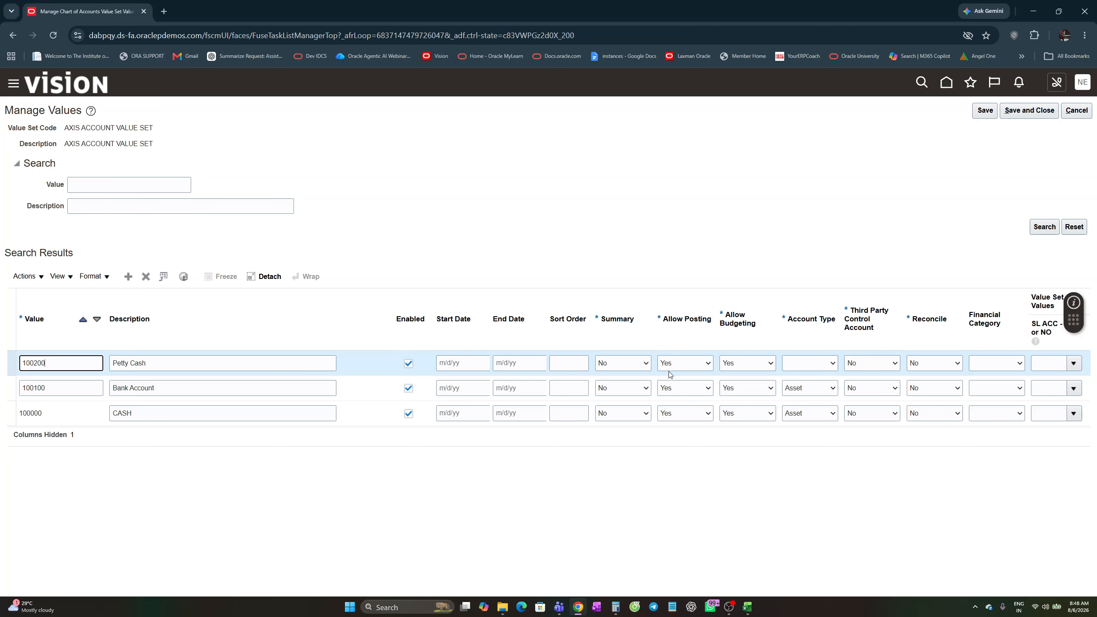
pyautogui.click(829, 367)
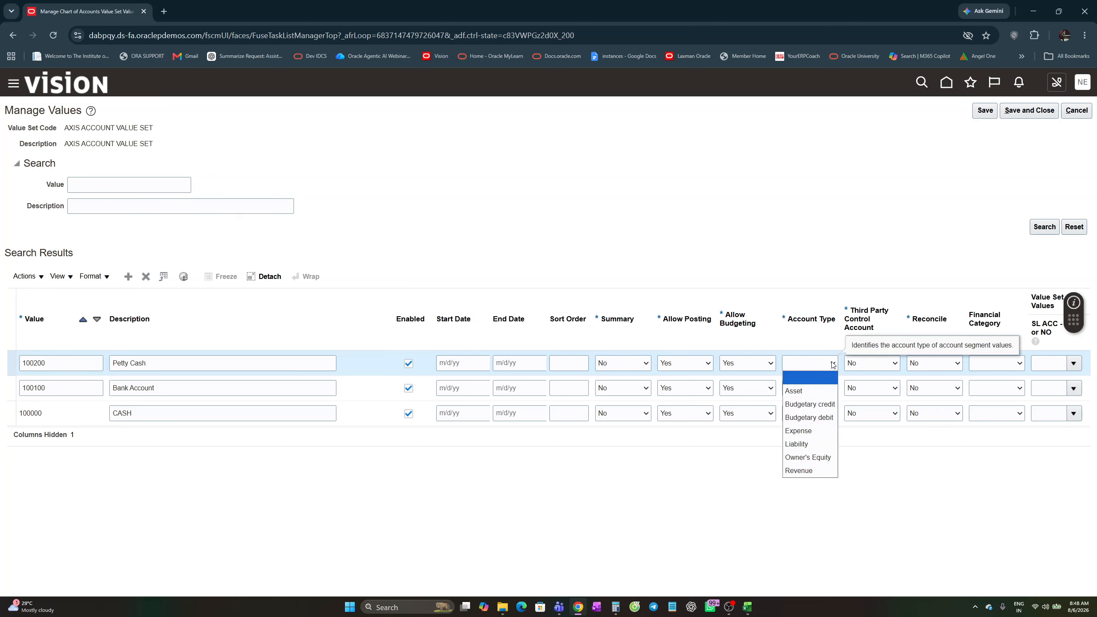
pyautogui.click(809, 391)
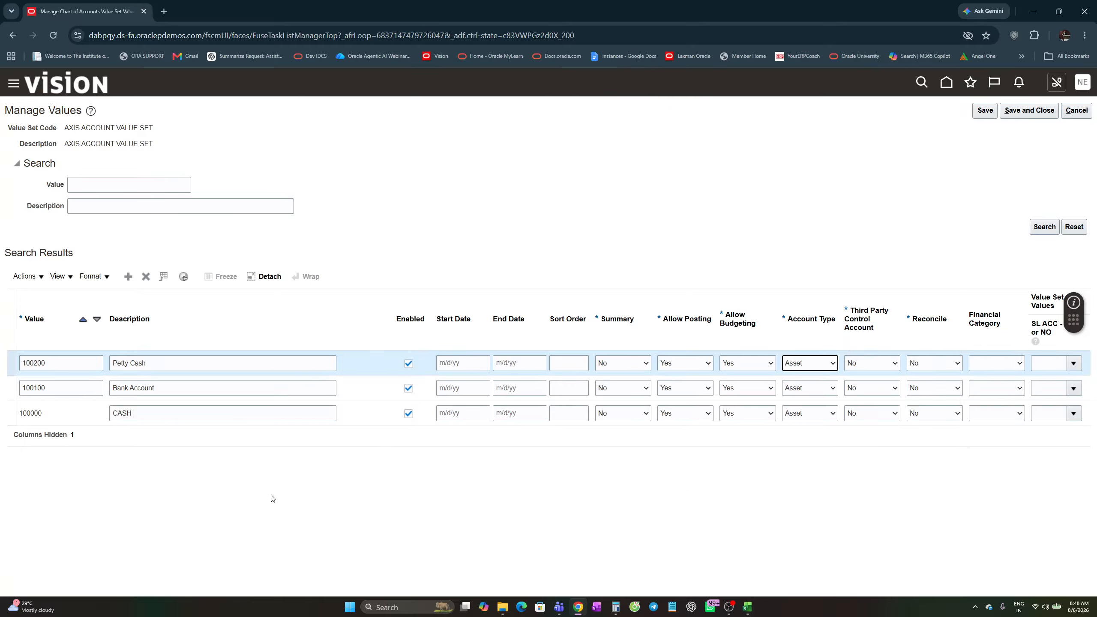
# - Add another account value row and fill its value with 110000, copied from cell L181 of the Excel workbook
pyautogui.click(128, 277)
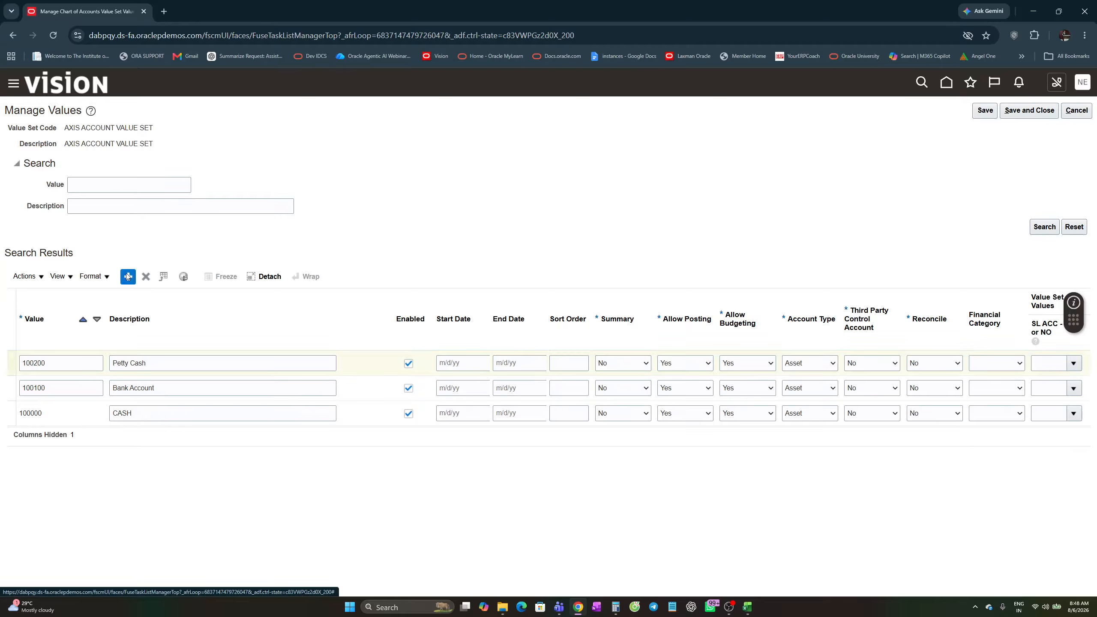
pyautogui.hotkey('alt', 'Tab')
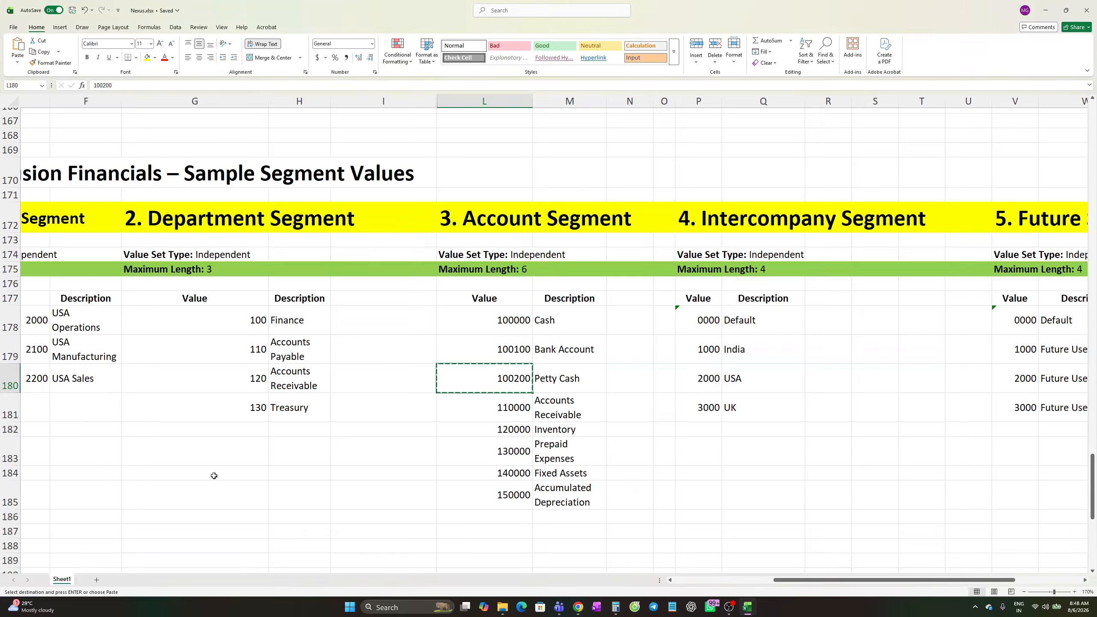
pyautogui.click(513, 407)
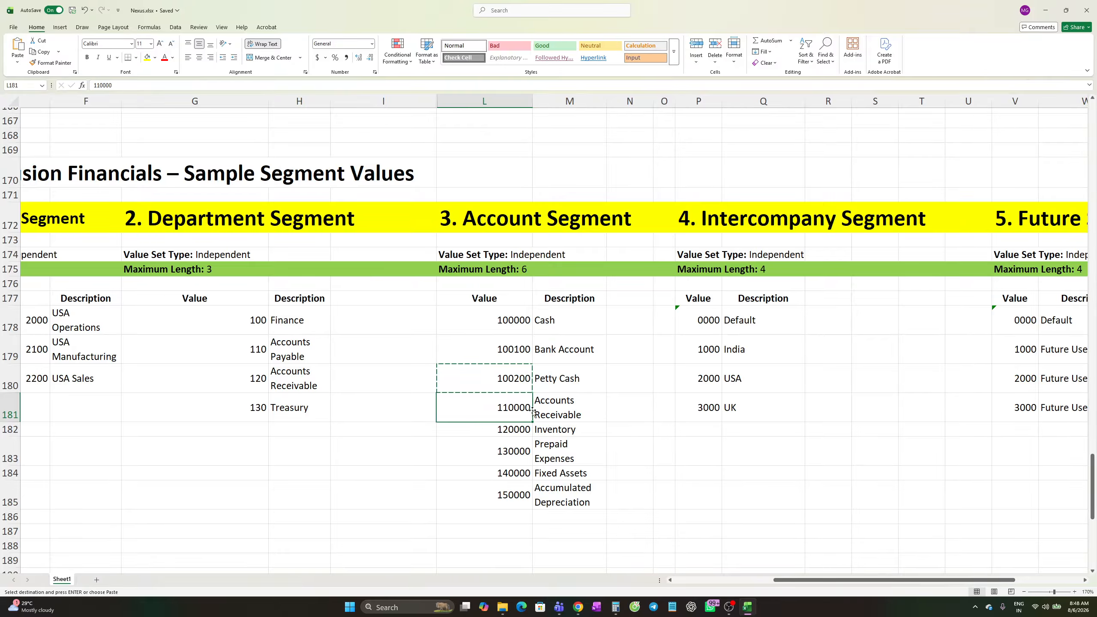
pyautogui.hotkey('ctrl', 'c')
pyautogui.hotkey('alt', 'Tab')
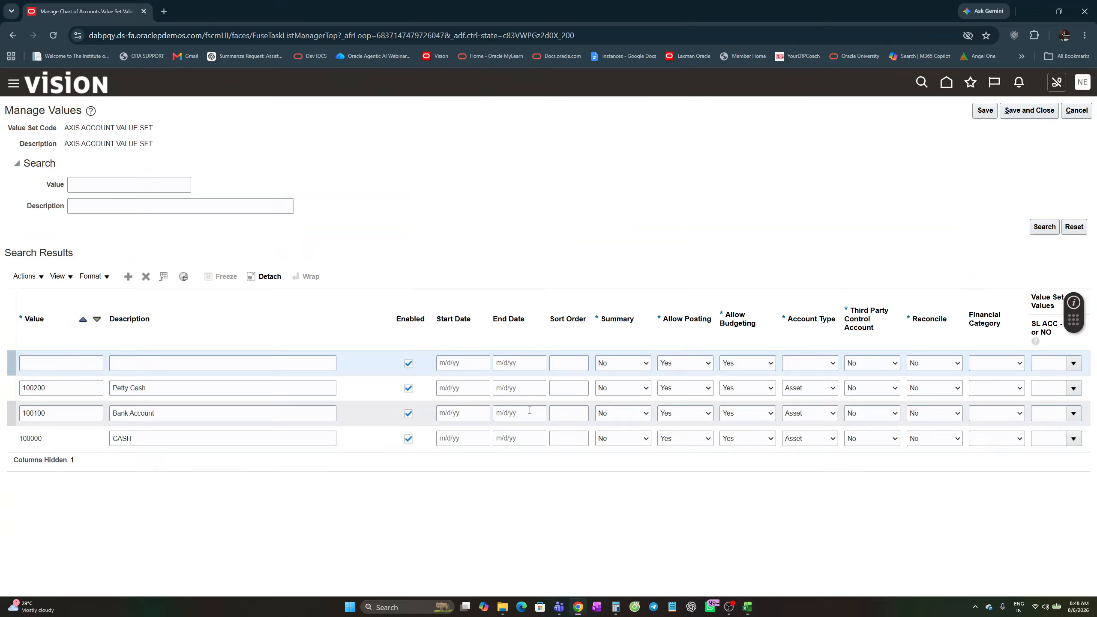
pyautogui.click(63, 363)
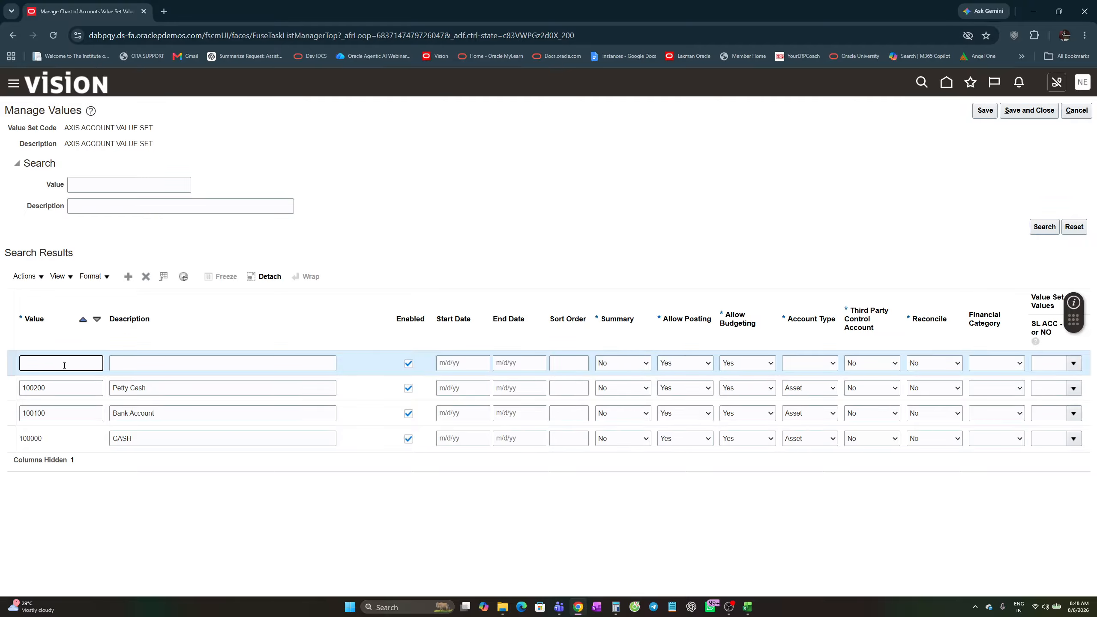
# - Give value 110000 the description Accounts Receivable, copied from cell M181 of the Excel workbook, and set its Account Type to Revenue
pyautogui.click(148, 367)
pyautogui.hotkey('alt', 'Tab')
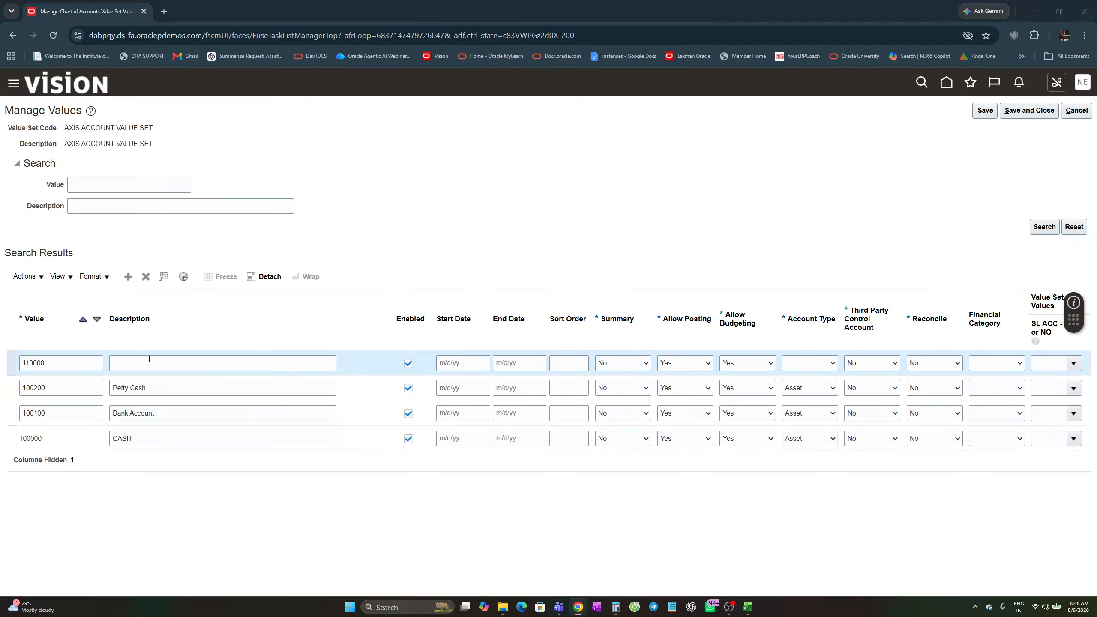
pyautogui.press('Right')
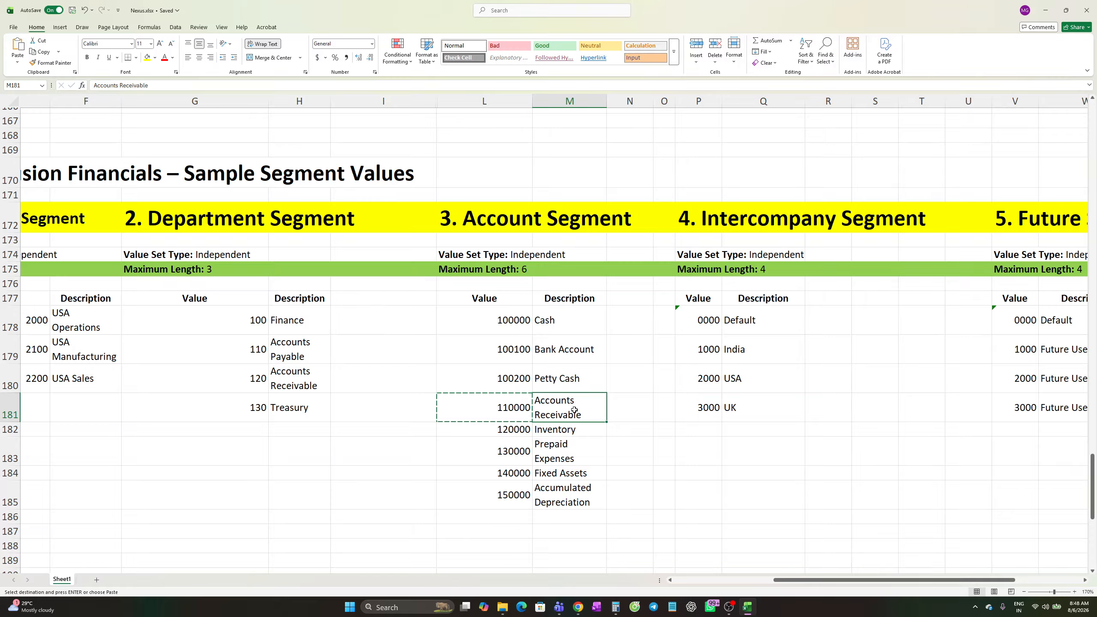
pyautogui.hotkey('ctrl', 'c')
pyautogui.hotkey('alt', 'Tab')
pyautogui.click(128, 363)
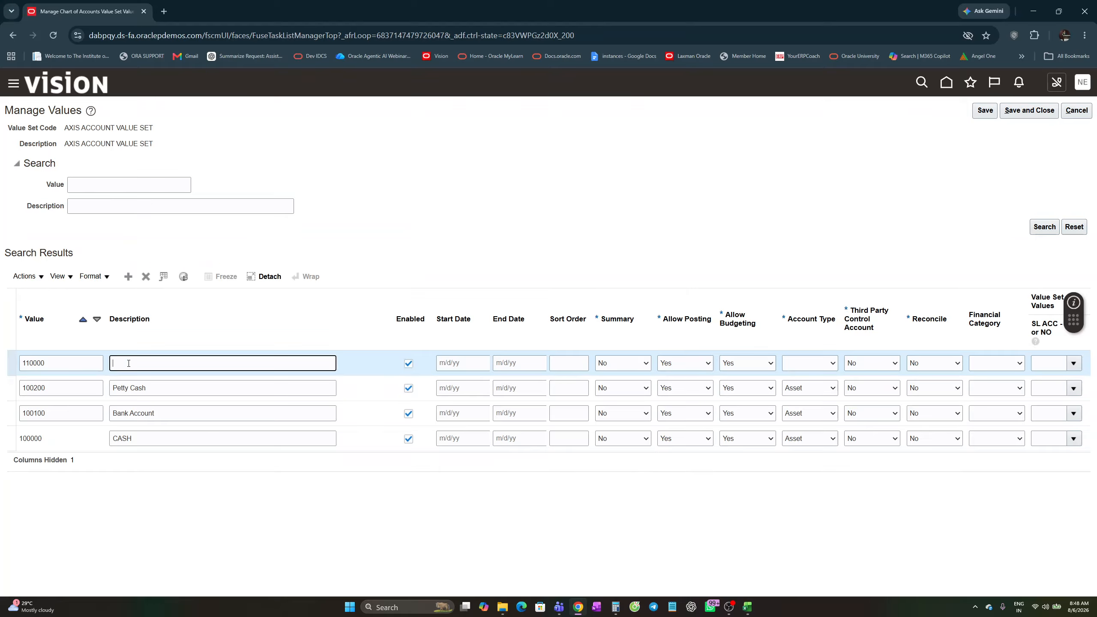
pyautogui.hotkey('ctrl', 'v')
pyautogui.click(832, 364)
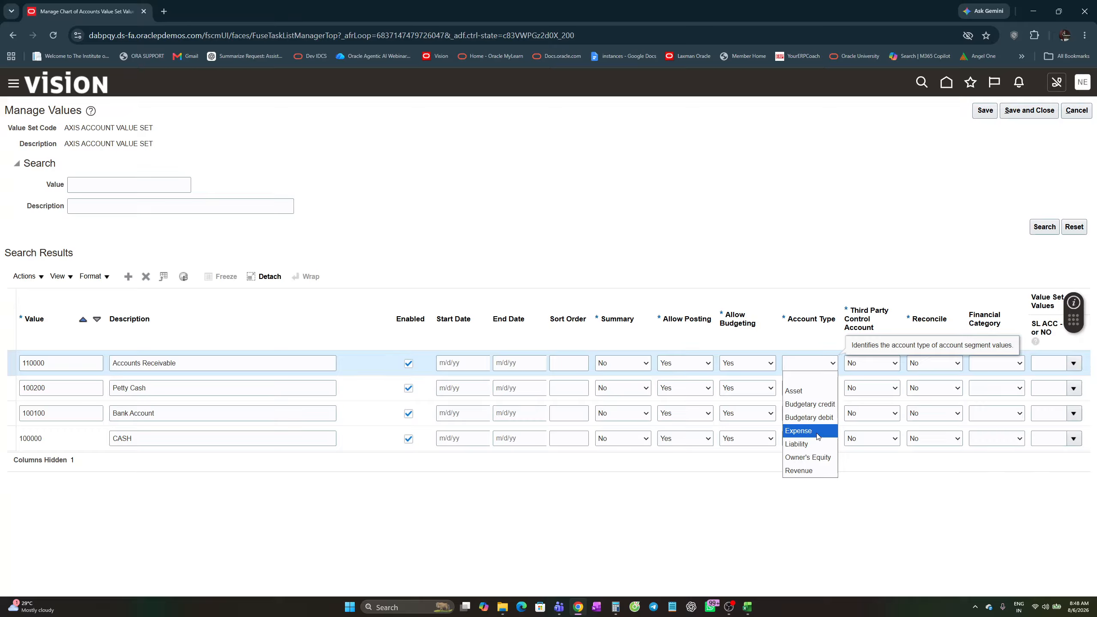
pyautogui.click(813, 475)
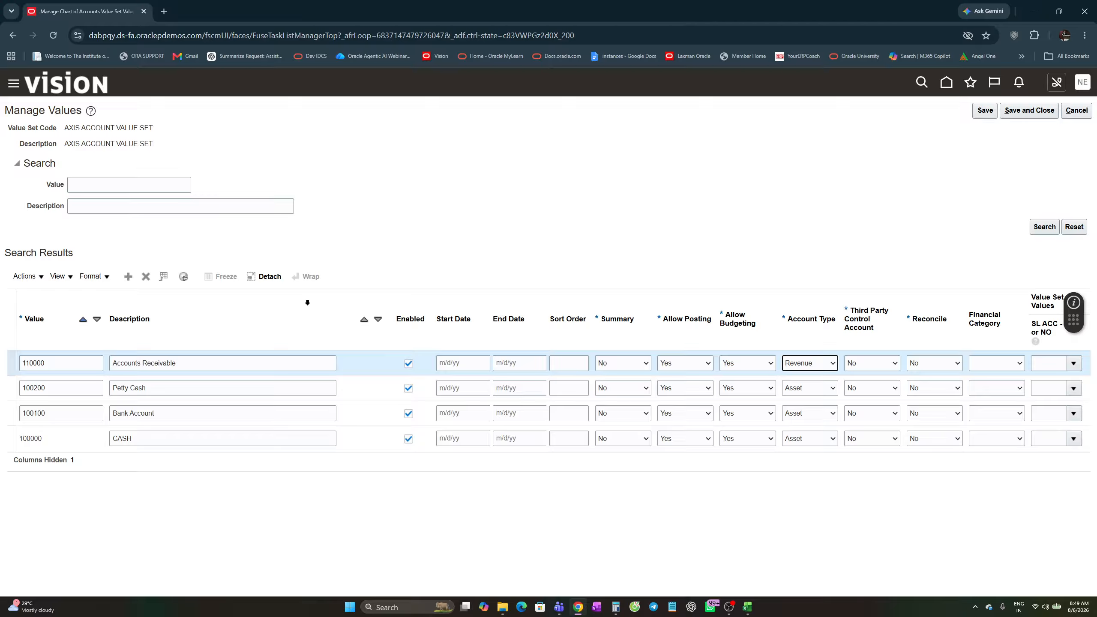
# - Add another account value row and fill its value with 120000, copied from cell L182 of the Excel workbook
pyautogui.click(128, 277)
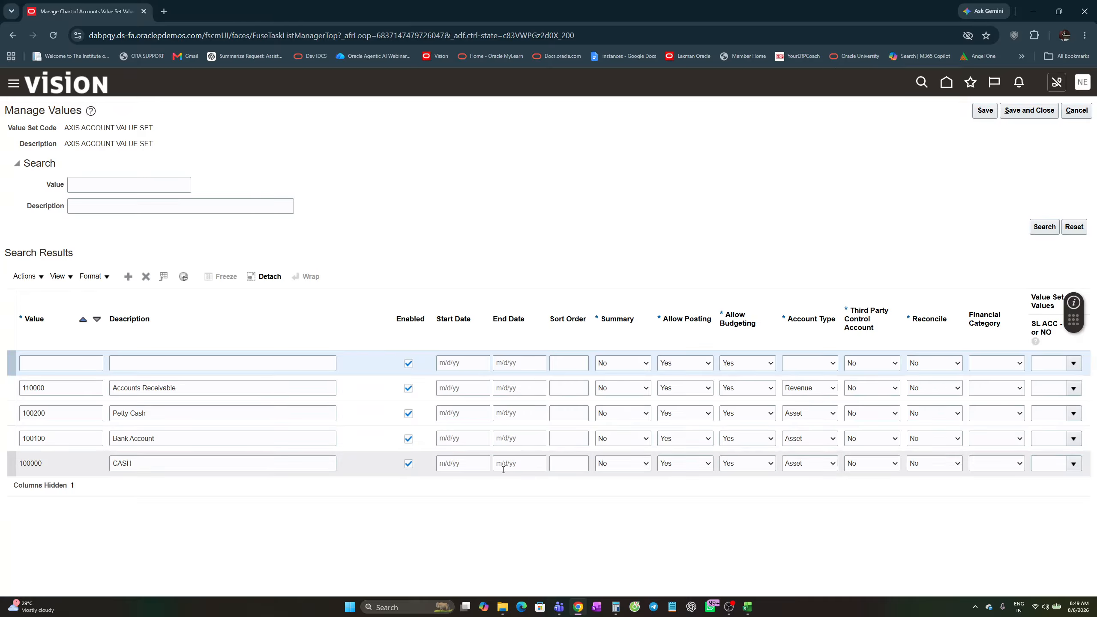
pyautogui.hotkey('alt', 'Tab')
pyautogui.click(550, 429)
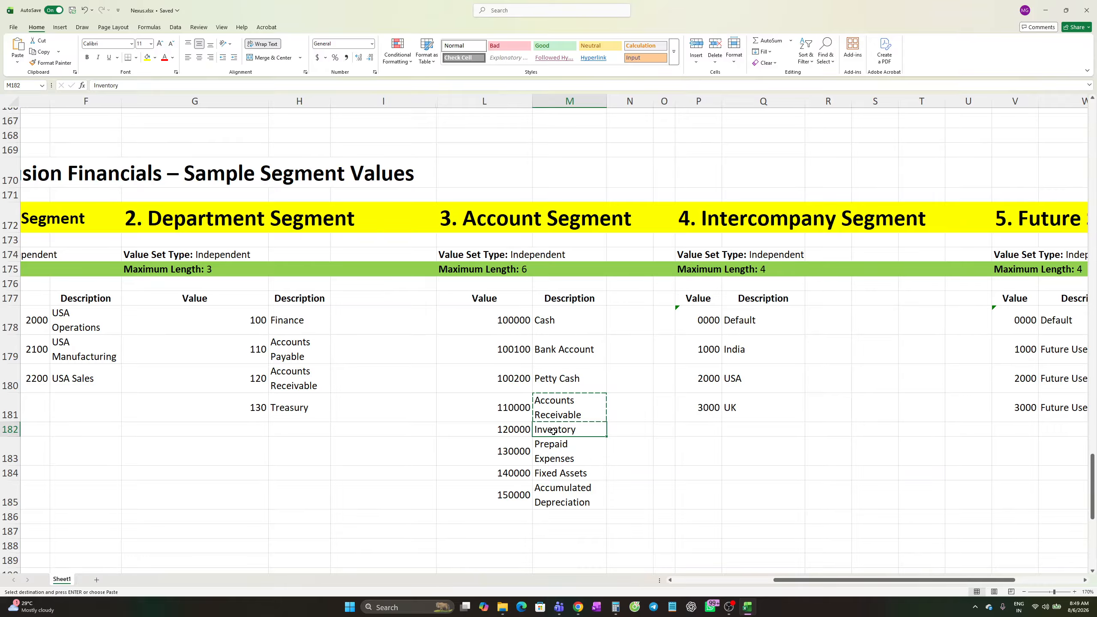
pyautogui.click(508, 429)
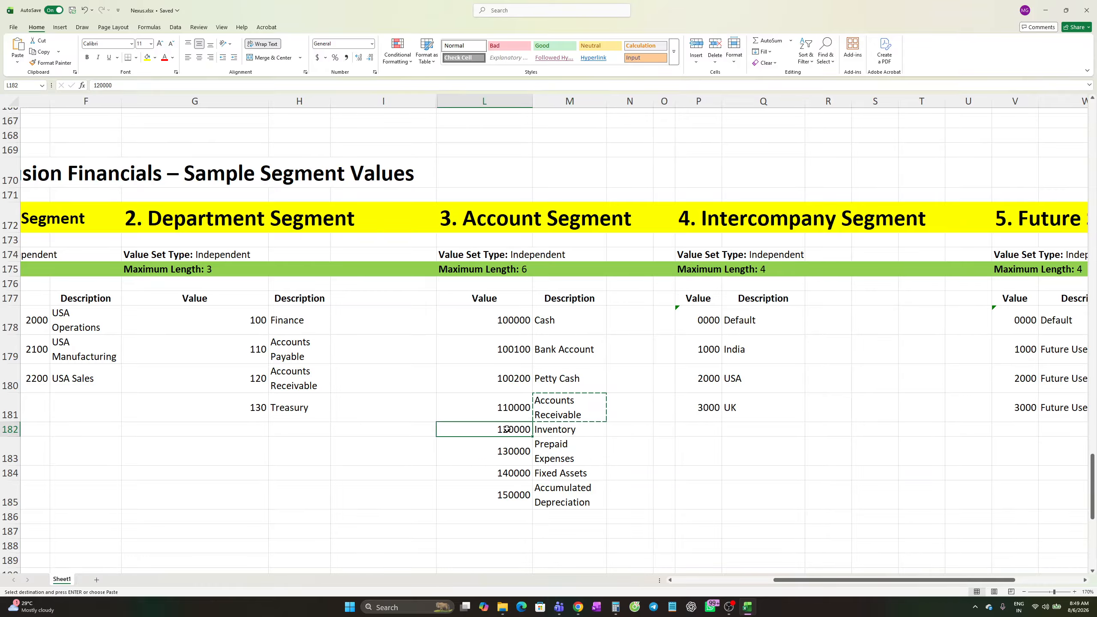
pyautogui.hotkey('ctrl', 'c')
pyautogui.hotkey('alt', 'Tab')
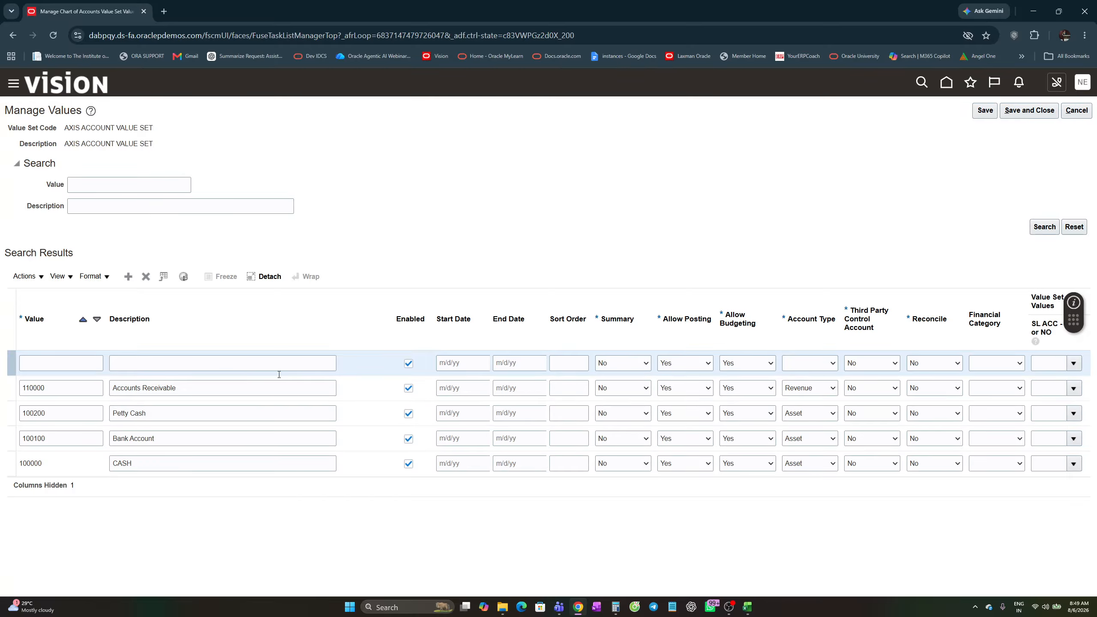
pyautogui.click(49, 362)
pyautogui.hotkey('ctrl', 'v')
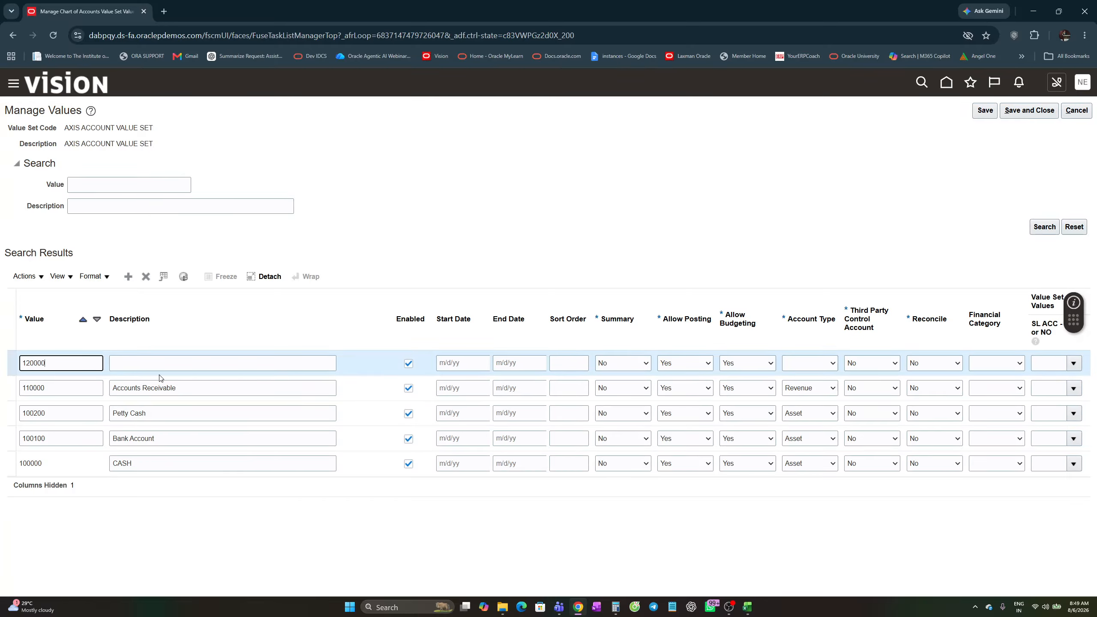
# - Give value 120000 the description Inventory, copied from cell M182 of the Excel workbook, and set its Account Type to Expense
pyautogui.click(156, 363)
pyautogui.hotkey('alt', 'Tab')
pyautogui.click(555, 430)
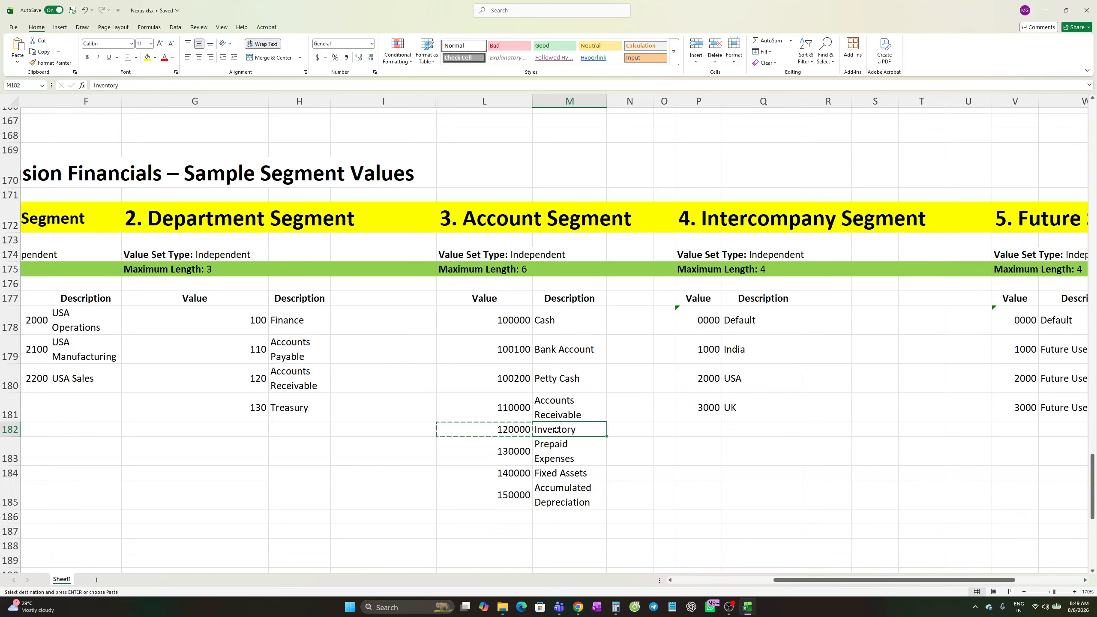
pyautogui.hotkey('ctrl', 'c')
pyautogui.hotkey('alt', 'Tab')
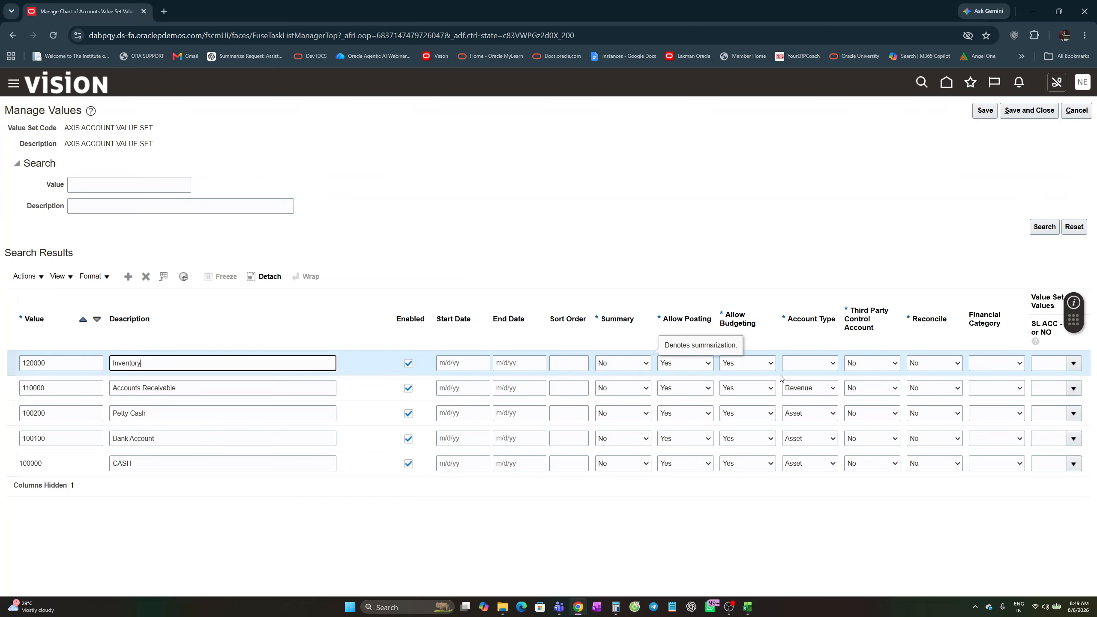
pyautogui.click(823, 369)
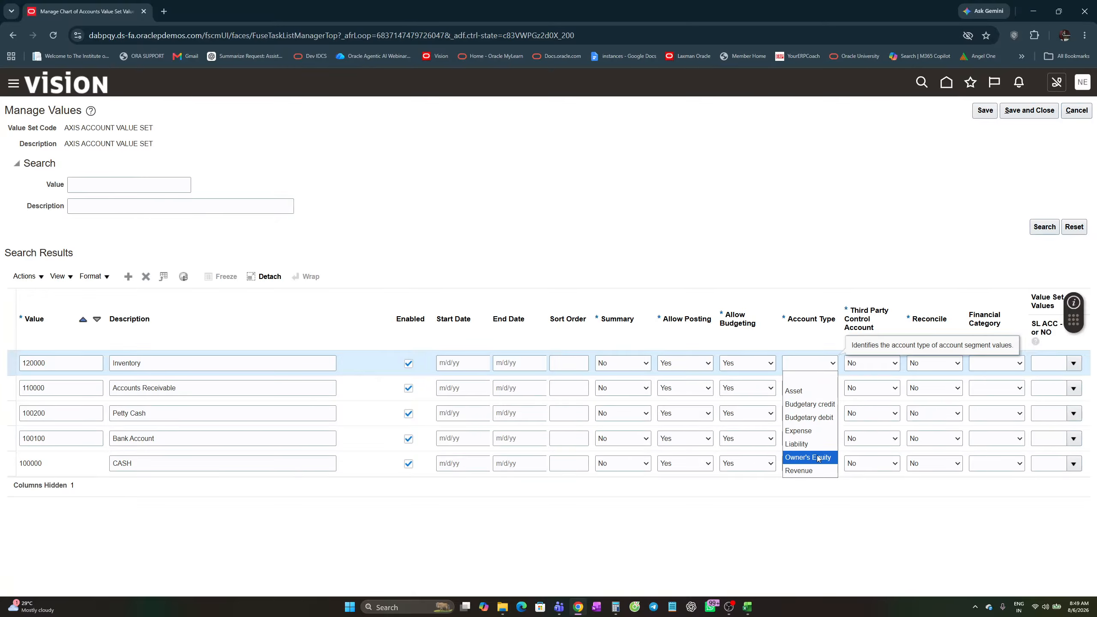
pyautogui.click(806, 431)
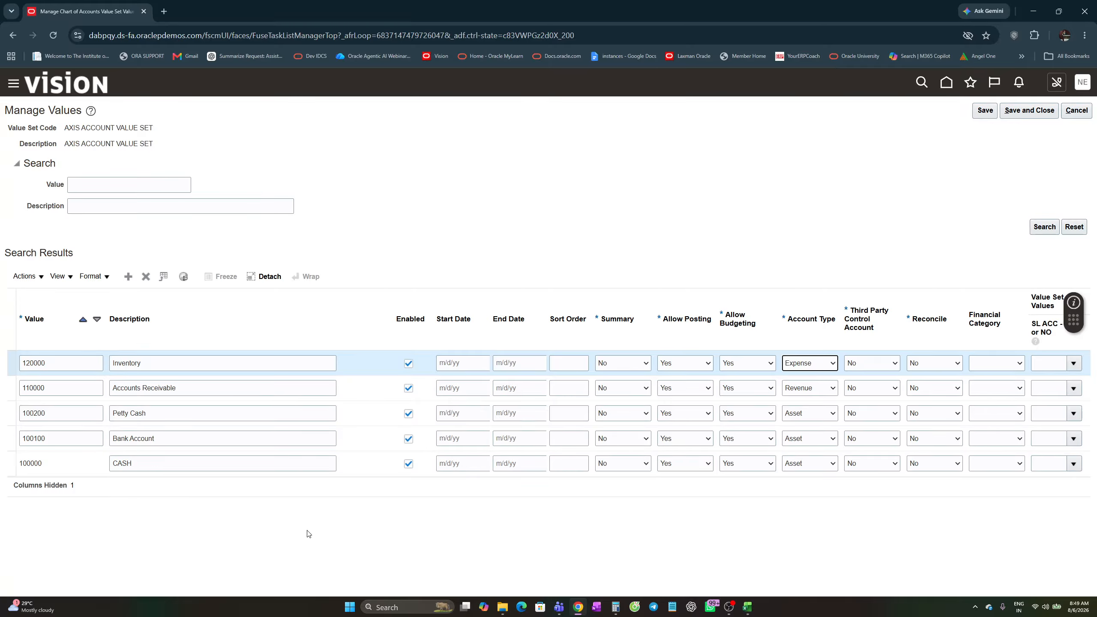
# - Add another account value row and fill its description with Accumulated Depreciation, copied from cell M185 of the Excel workbook
pyautogui.hotkey('alt', 'Tab')
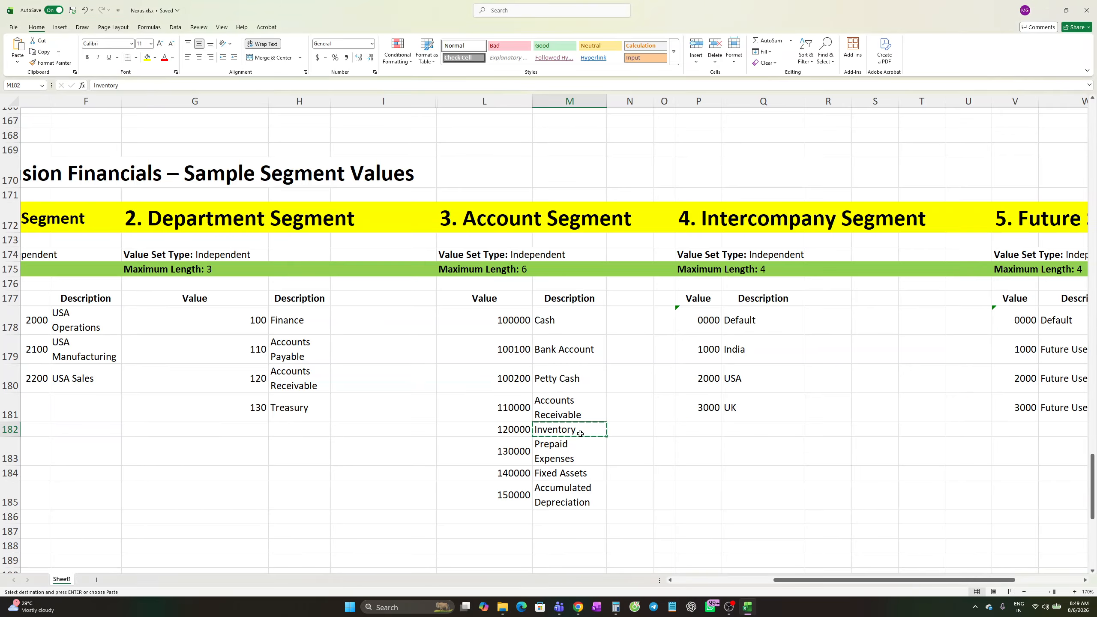
pyautogui.click(577, 496)
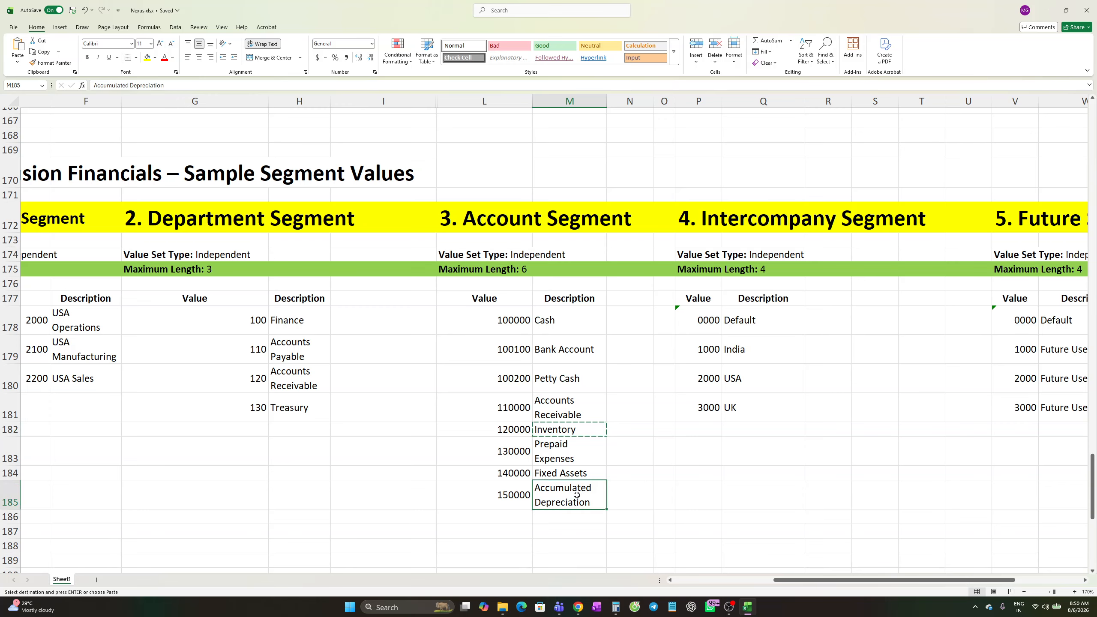
pyautogui.hotkey('ctrl', 'c')
pyautogui.hotkey('alt', 'Tab')
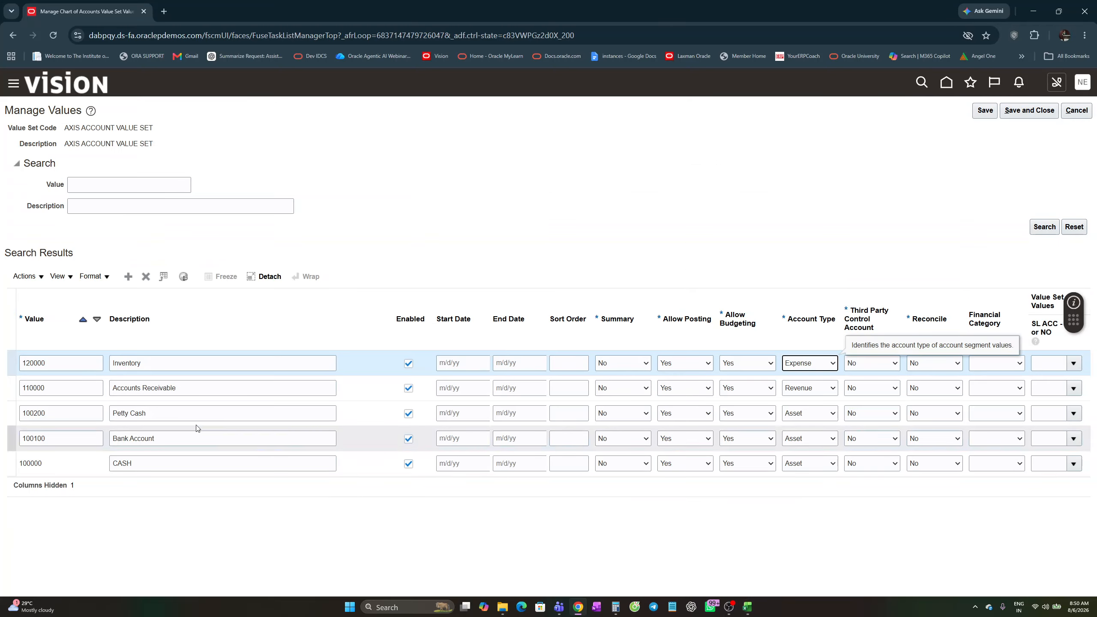
pyautogui.click(128, 279)
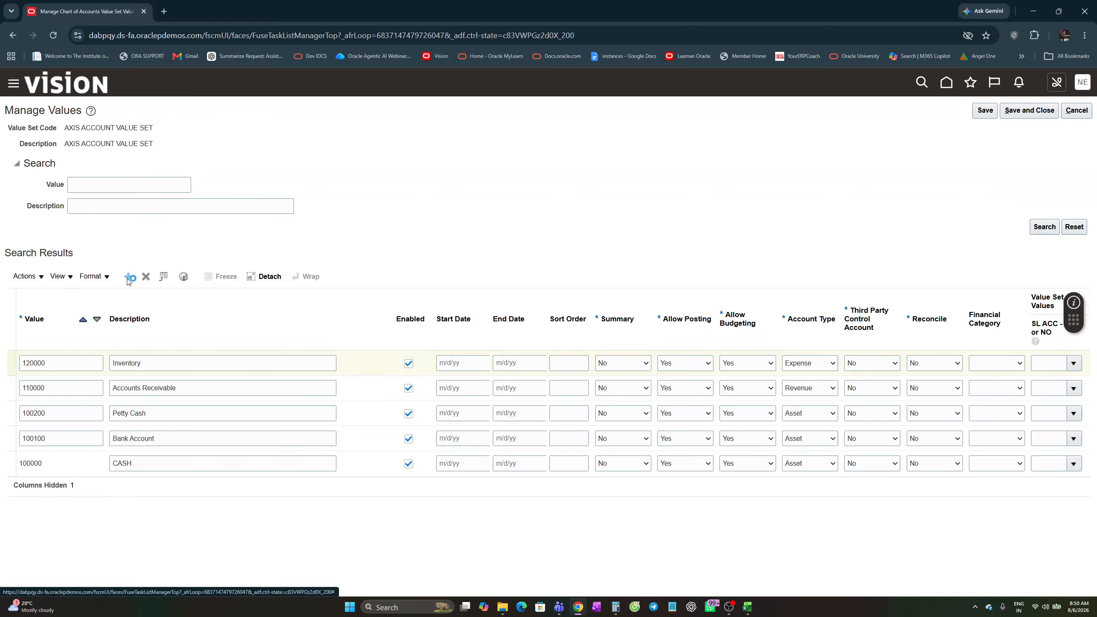
pyautogui.click(143, 363)
pyautogui.hotkey('ctrl', 'v')
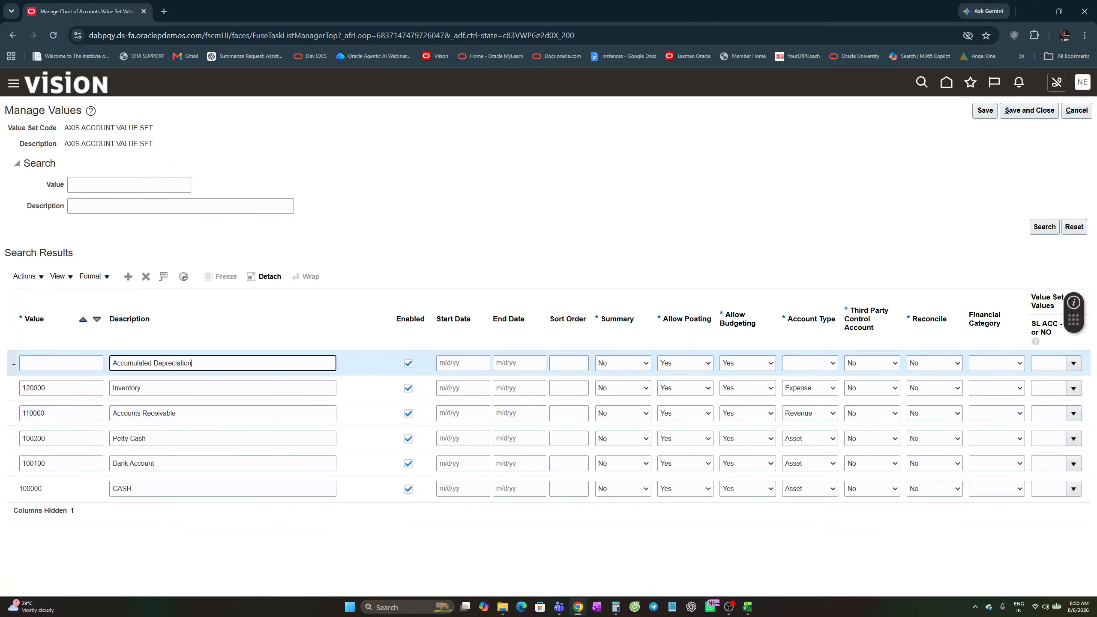
# - Enter value 150000, copied from cell L185 of the Excel workbook, in the Accumulated Depreciation row
pyautogui.click(46, 362)
pyautogui.hotkey('alt', 'Tab')
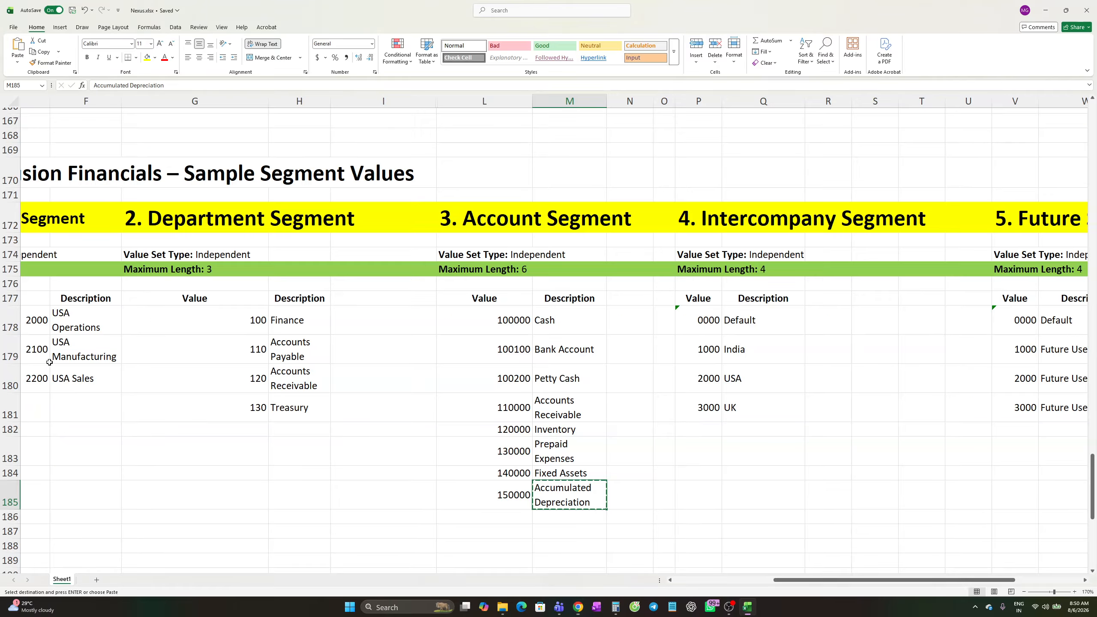
pyautogui.click(502, 495)
pyautogui.hotkey('ctrl', 'c')
pyautogui.hotkey('alt', 'Tab')
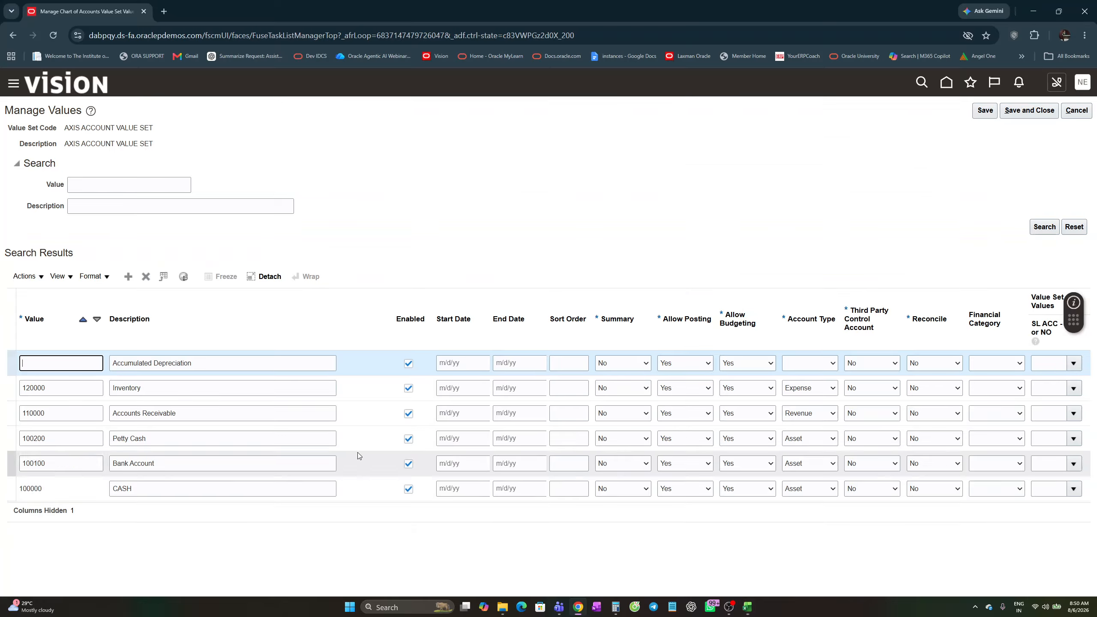
pyautogui.hotkey('ctrl', 'v')
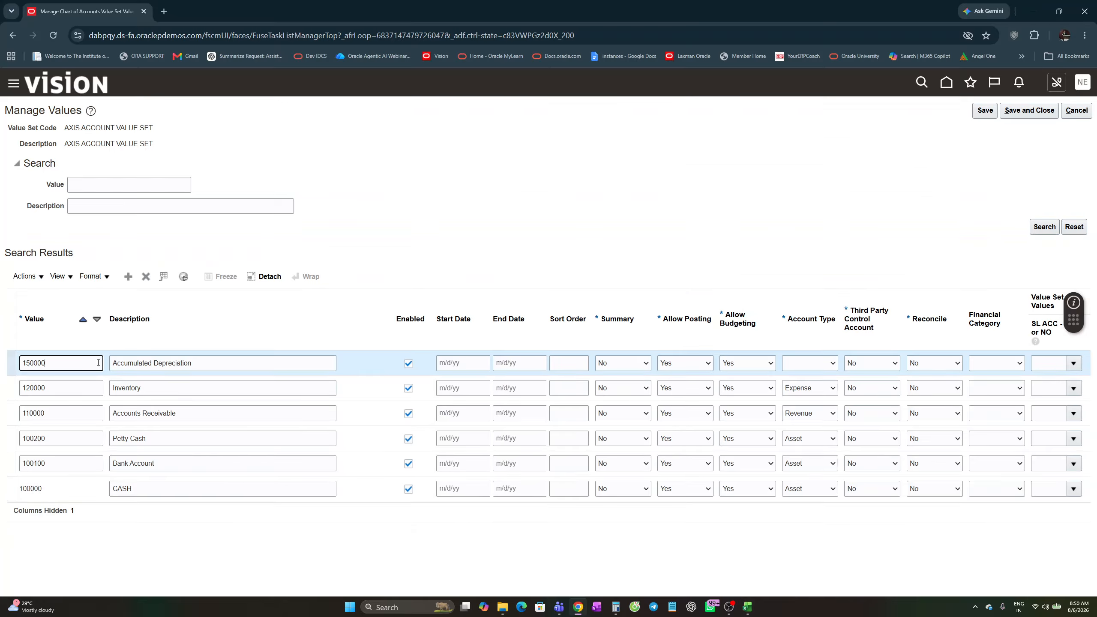
# - Set the Account Type of value 150000 to Liability, then save and close the account values
pyautogui.click(833, 364)
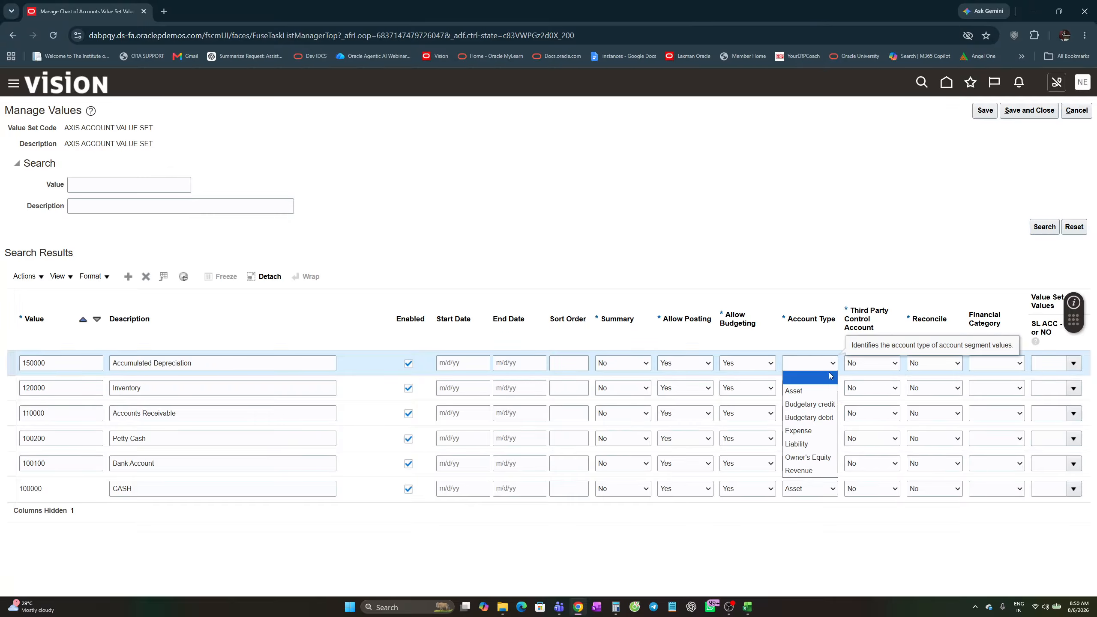
pyautogui.click(817, 446)
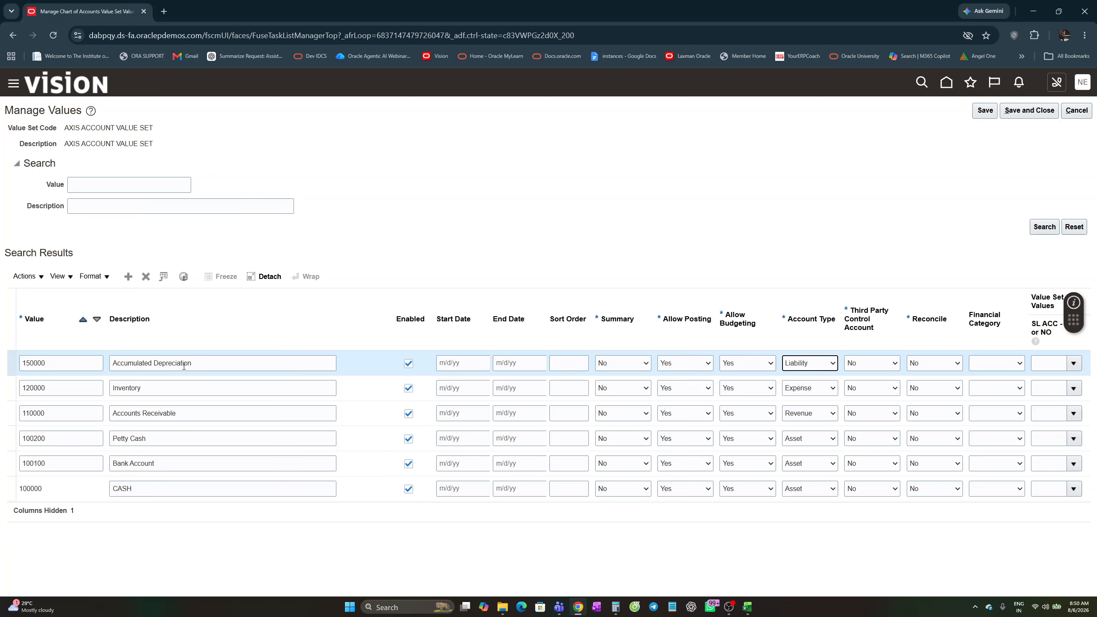
pyautogui.click(1028, 111)
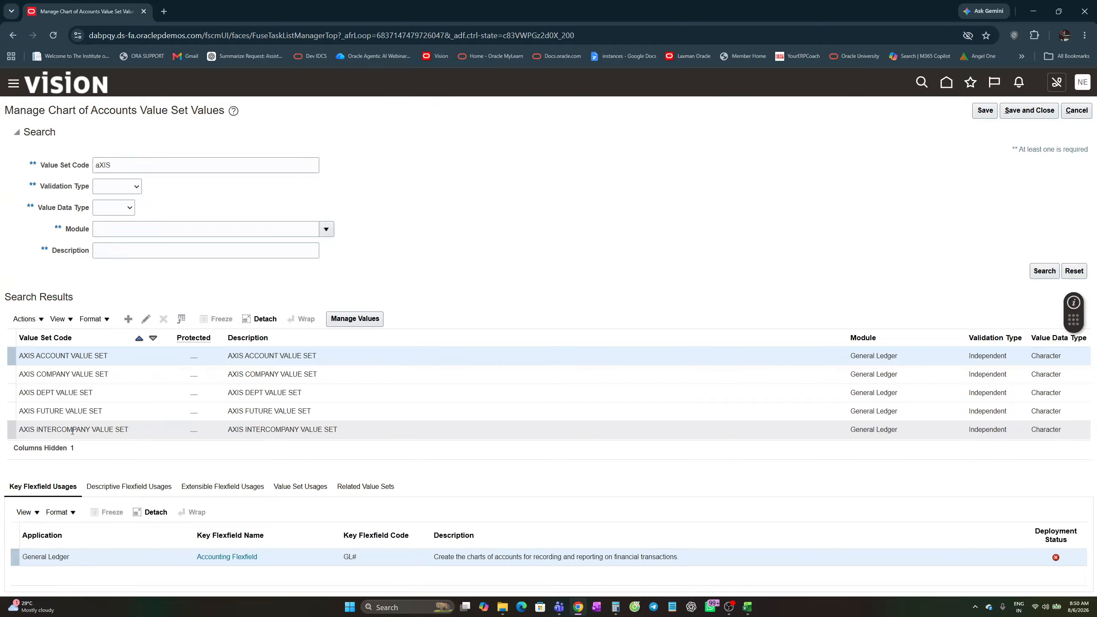
# - Open the values of AXIS FUTURE VALUE SET and add a new value row
pyautogui.click(67, 411)
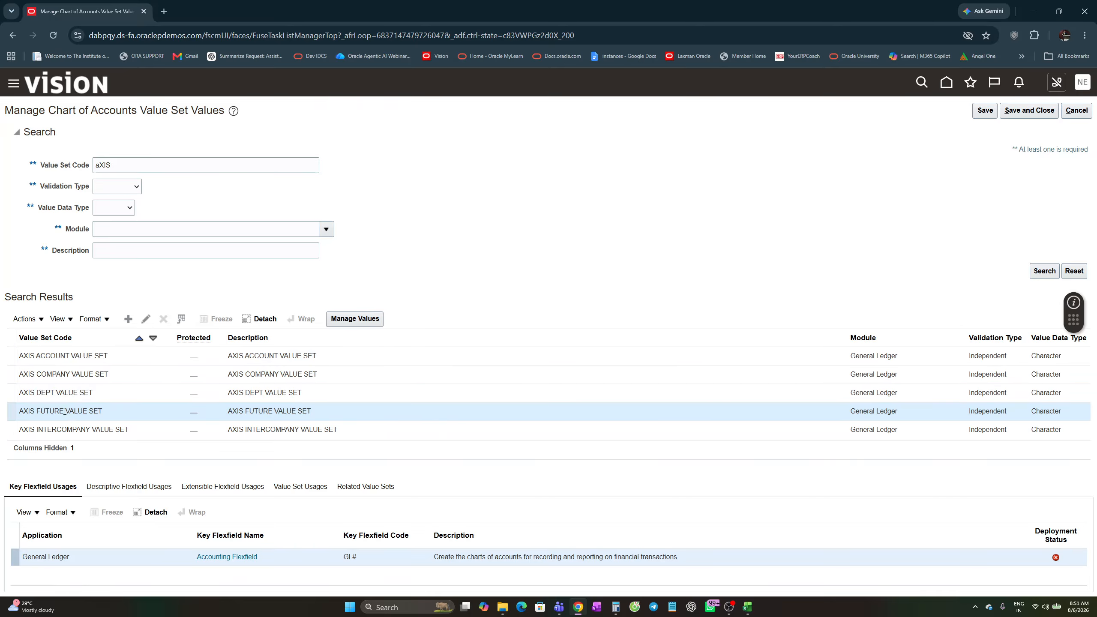
pyautogui.click(347, 325)
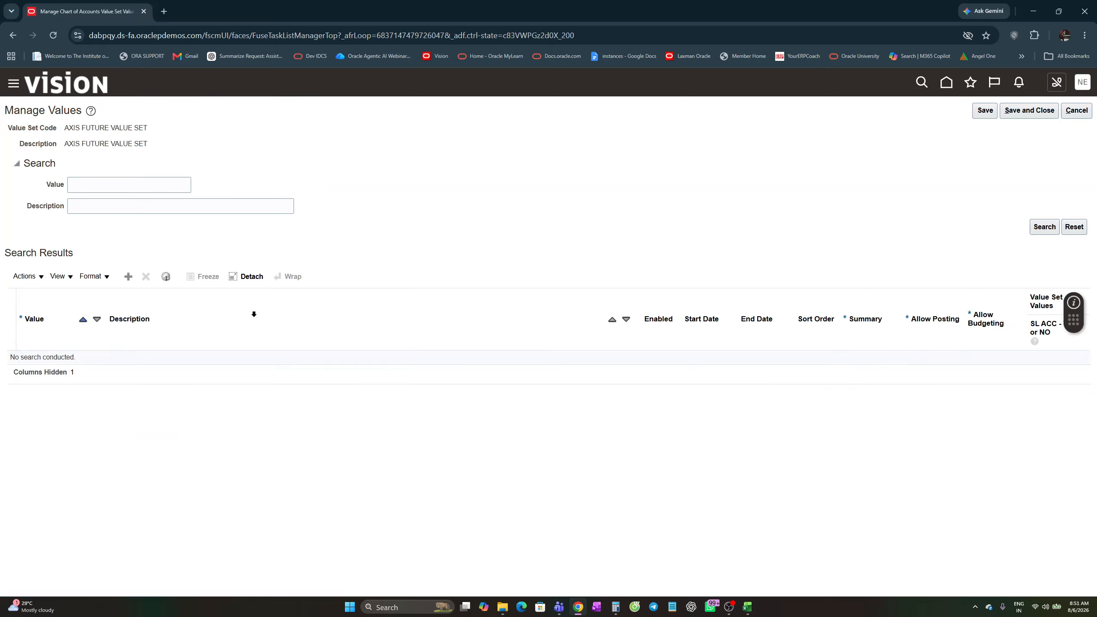
pyautogui.click(127, 277)
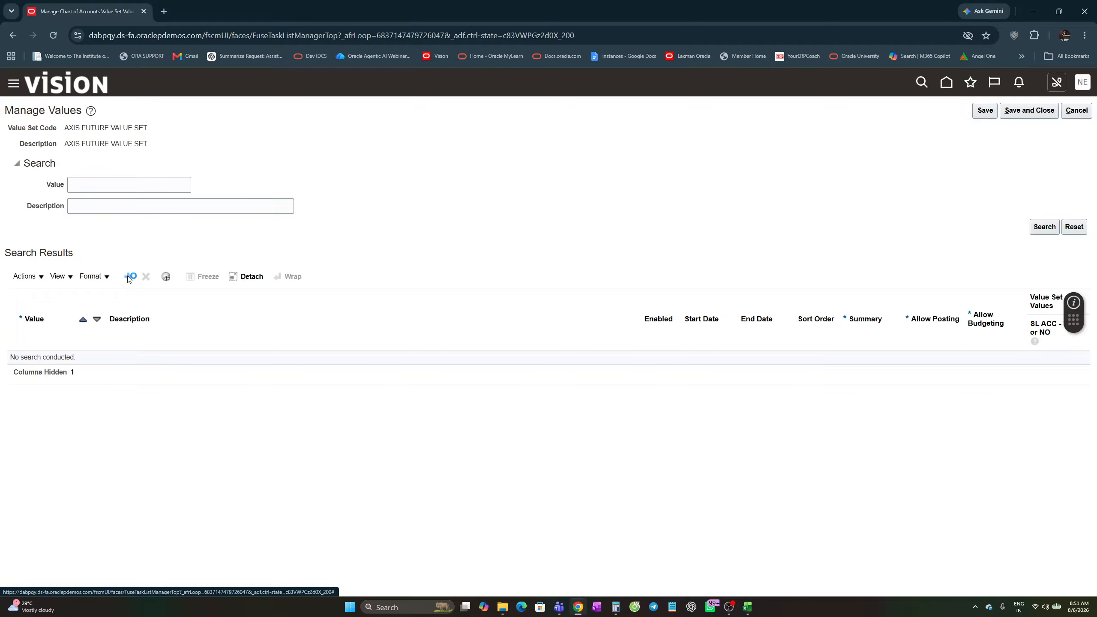
pyautogui.click(58, 362)
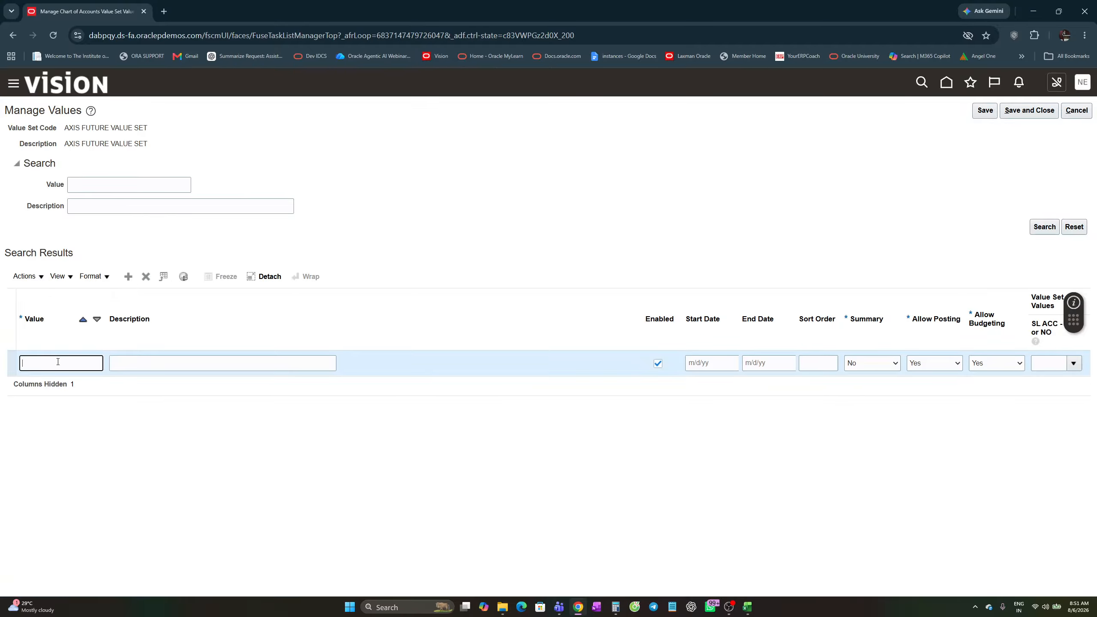
pyautogui.moveTo(81, 126); pyautogui.dragTo(162, 125)
pyautogui.click(169, 128)
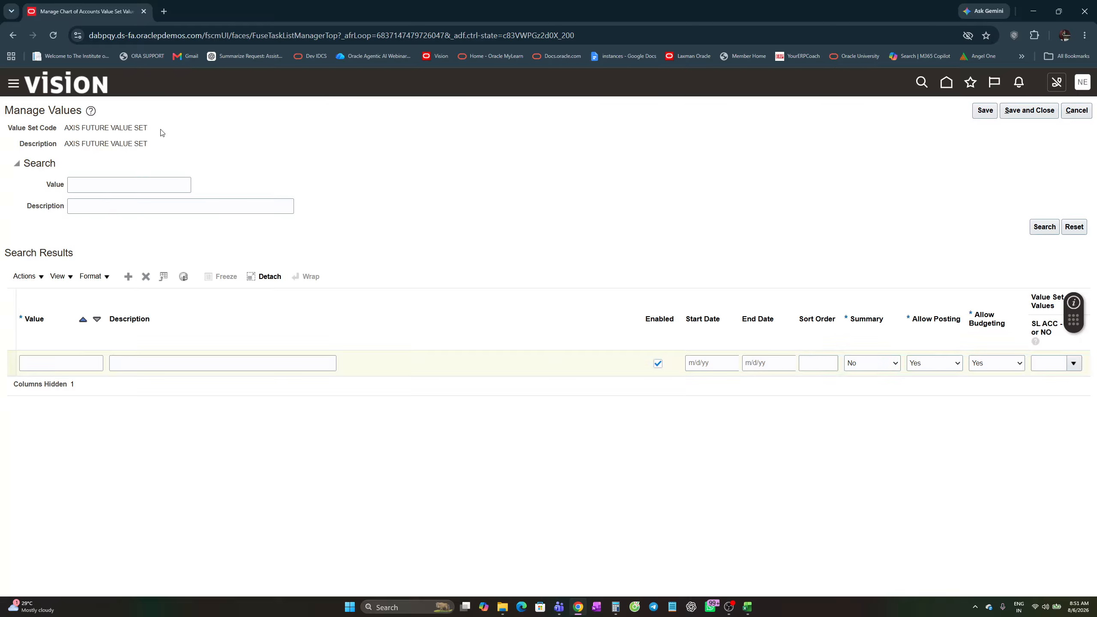
# - Fill the new future value row with value 000 and the description Default, copied from cell W178 of the Excel workbook
pyautogui.hotkey('alt', 'Tab')
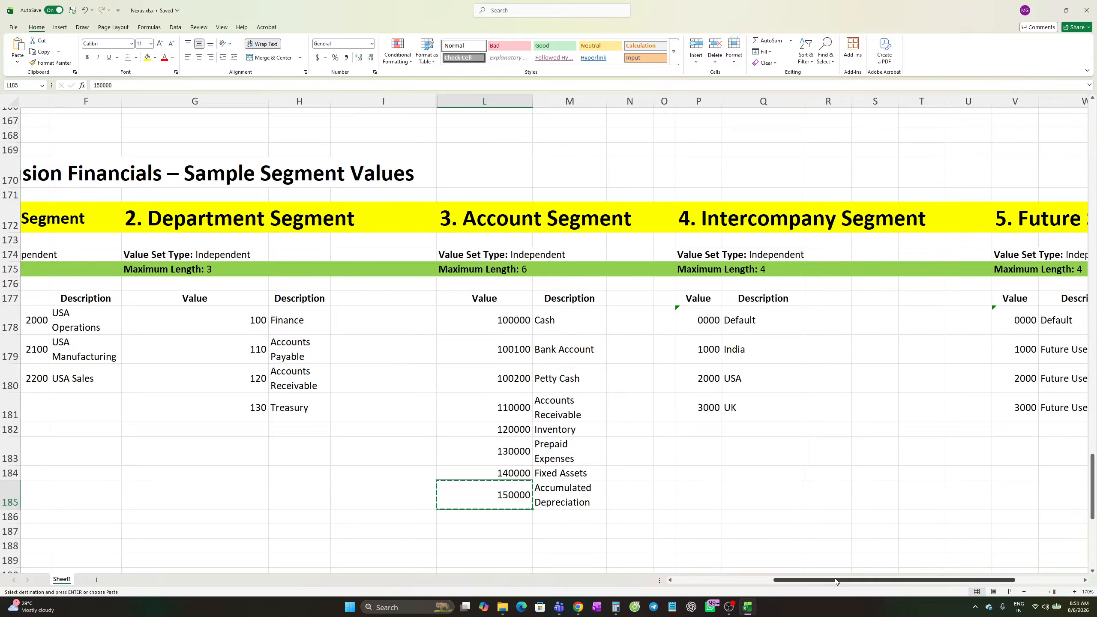
pyautogui.moveTo(836, 582); pyautogui.dragTo(894, 581)
pyautogui.click(788, 320)
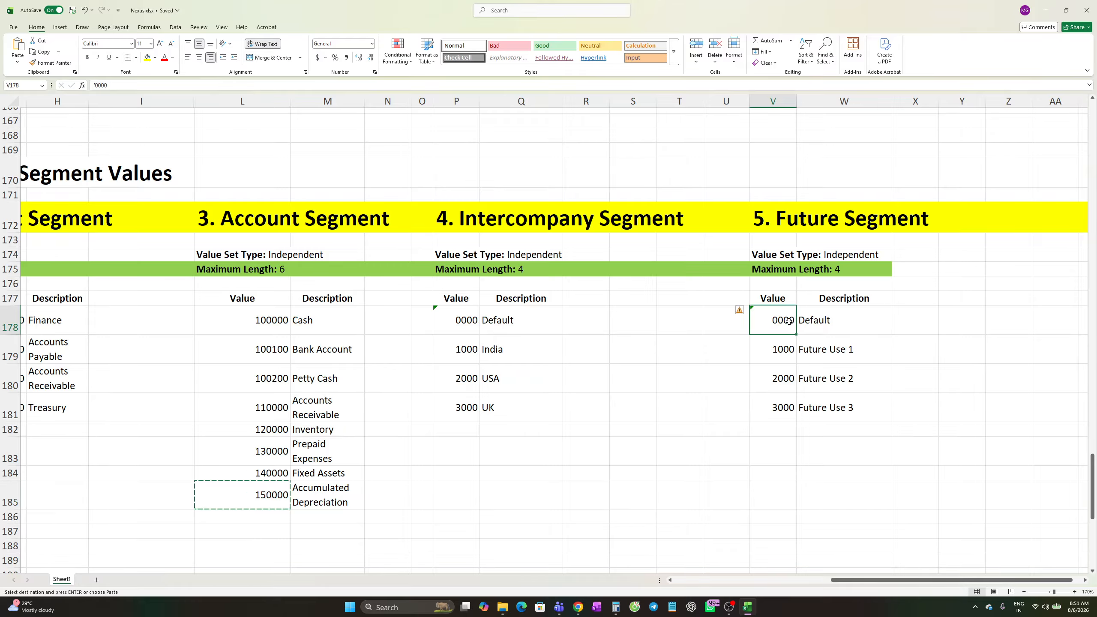
pyautogui.click(826, 321)
pyautogui.click(787, 321)
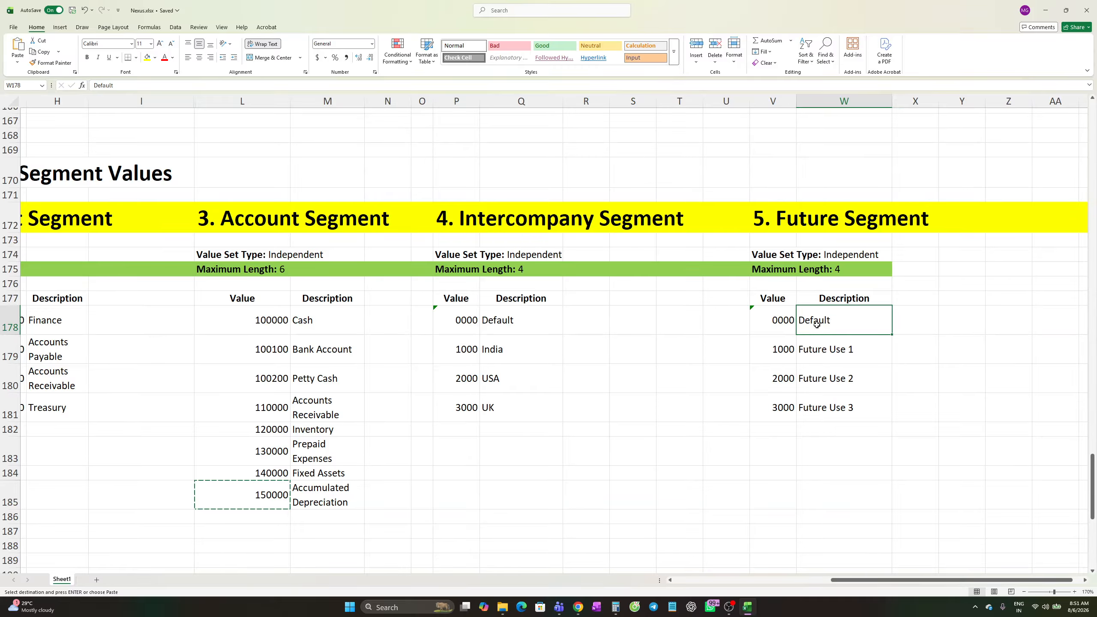
pyautogui.hotkey('ctrl', 'c')
pyautogui.hotkey('alt', 'Tab')
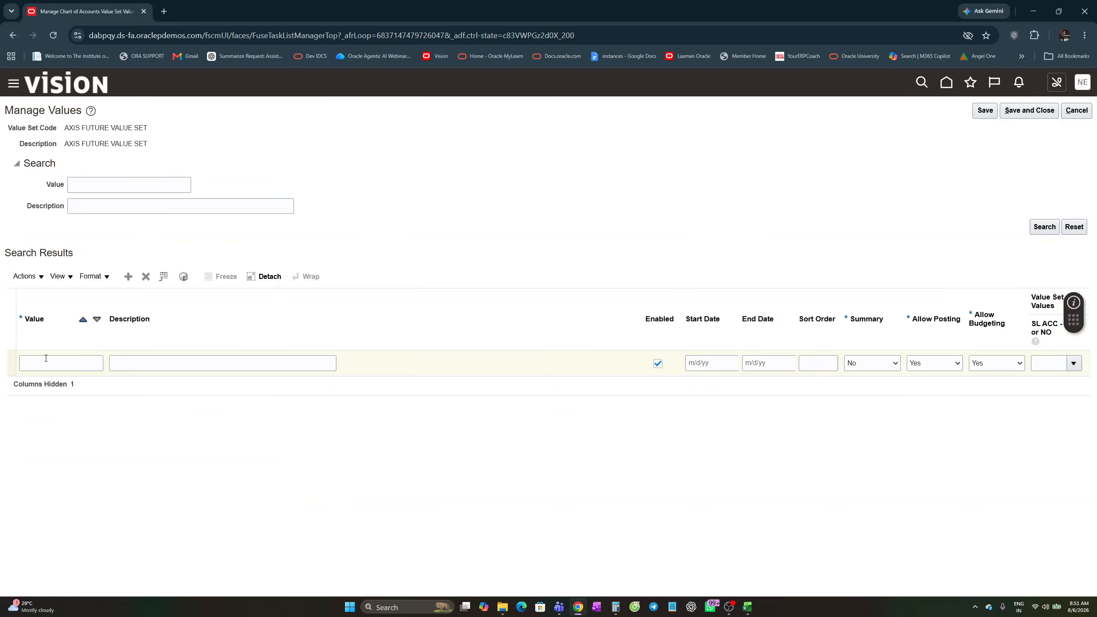
pyautogui.click(55, 363)
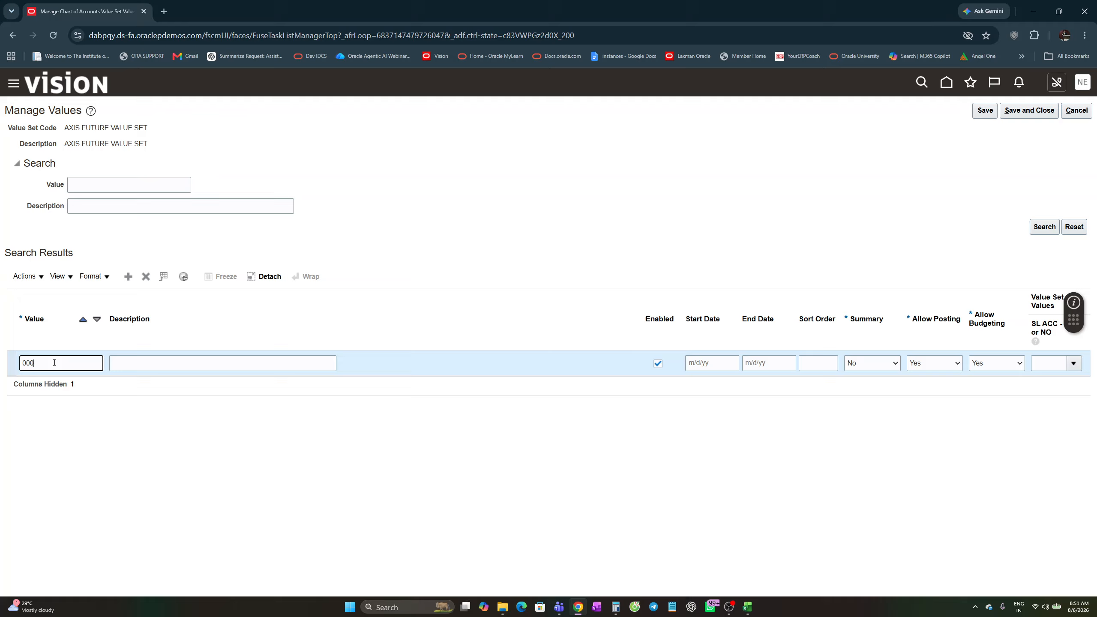
pyautogui.press('Tab')
pyautogui.hotkey('ctrl', 'v')
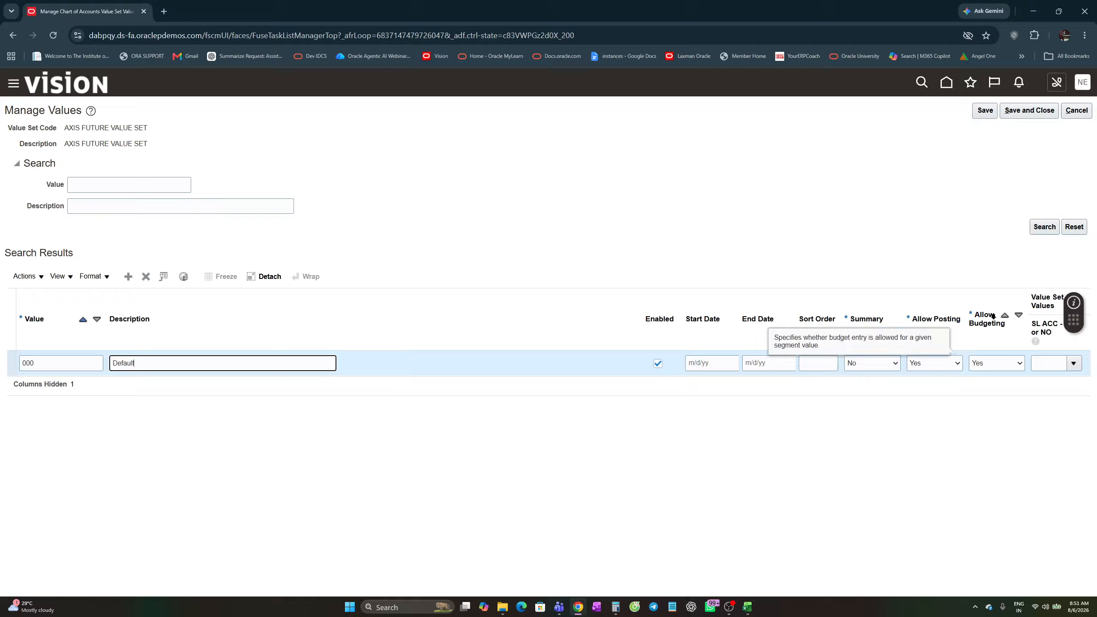
# - Add another future value row and fill its description with Future Use 1, copied from cell W179 of the Excel workbook
pyautogui.click(129, 276)
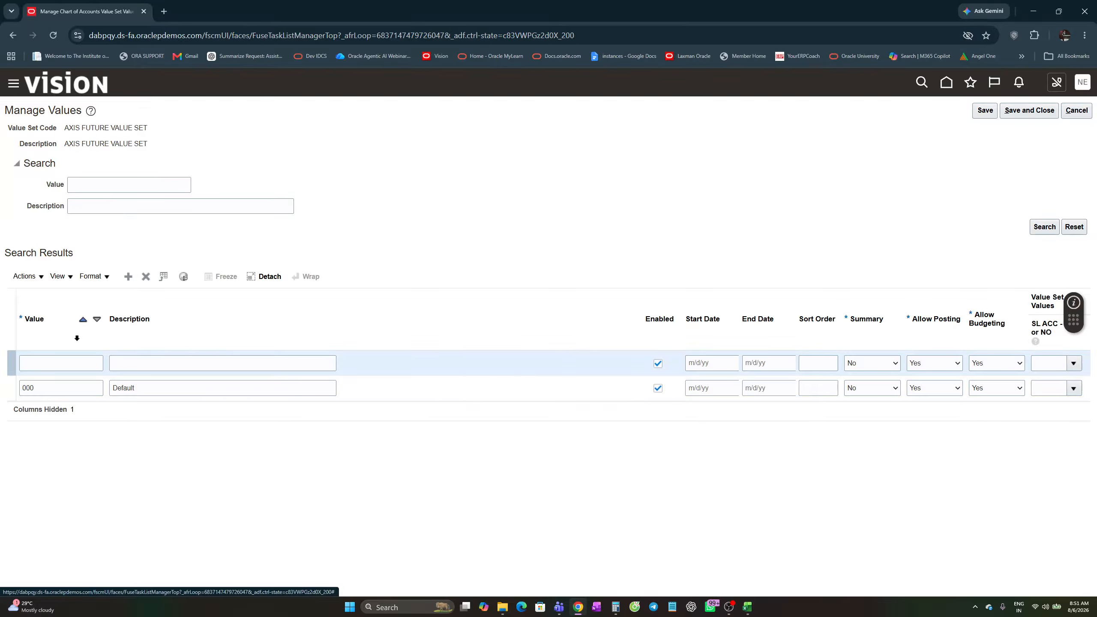
pyautogui.click(54, 365)
pyautogui.hotkey('alt', 'Tab')
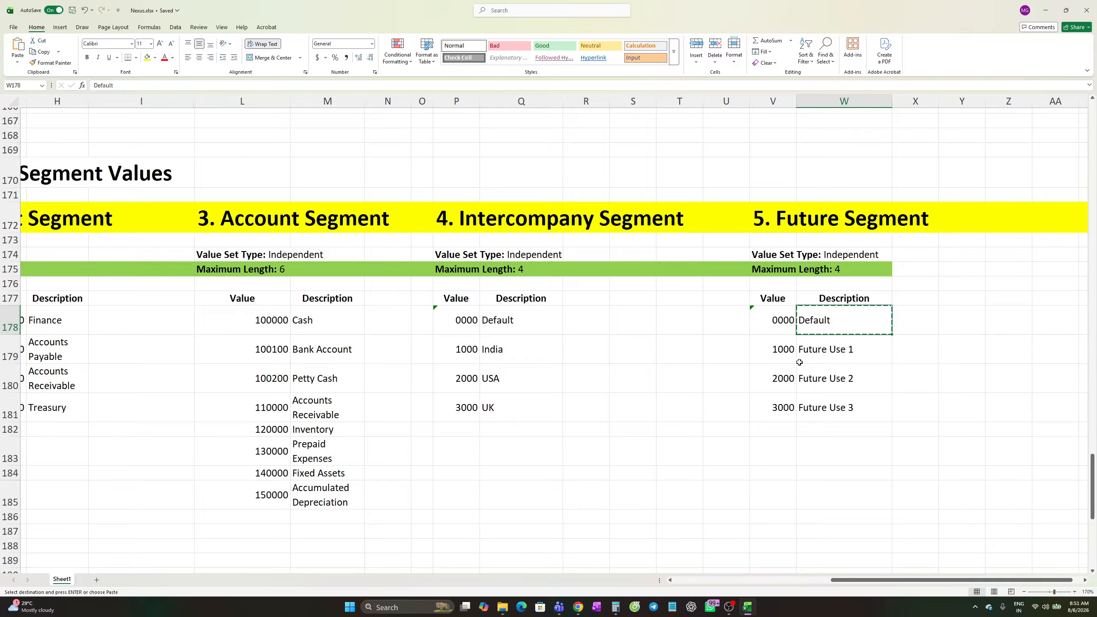
pyautogui.click(784, 350)
pyautogui.click(827, 350)
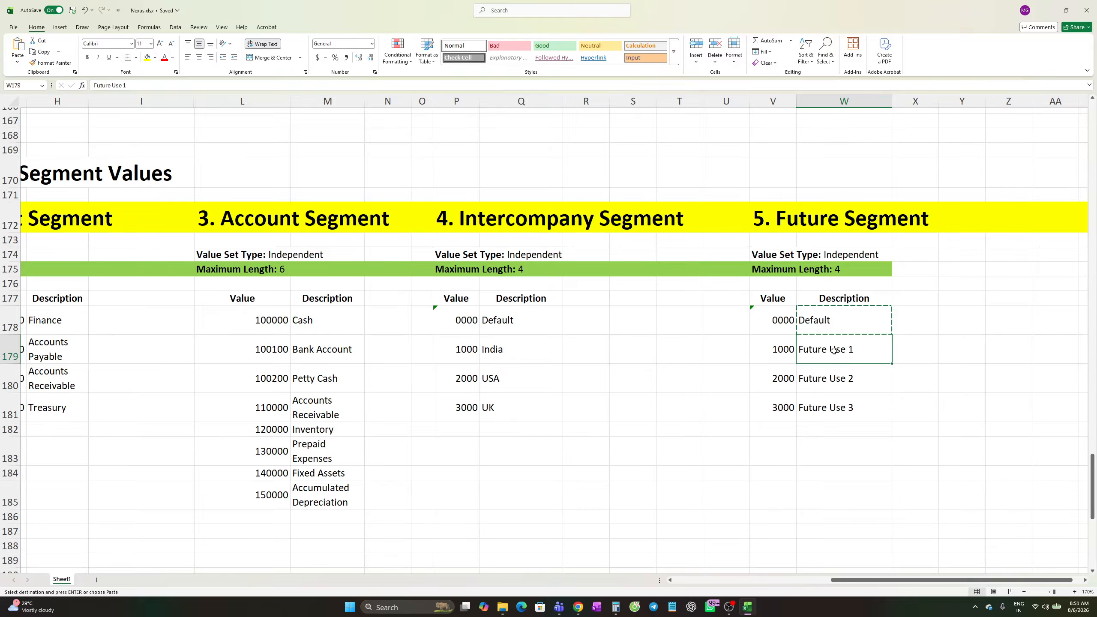
pyautogui.hotkey('ctrl', 'c')
pyautogui.hotkey('alt', 'Tab')
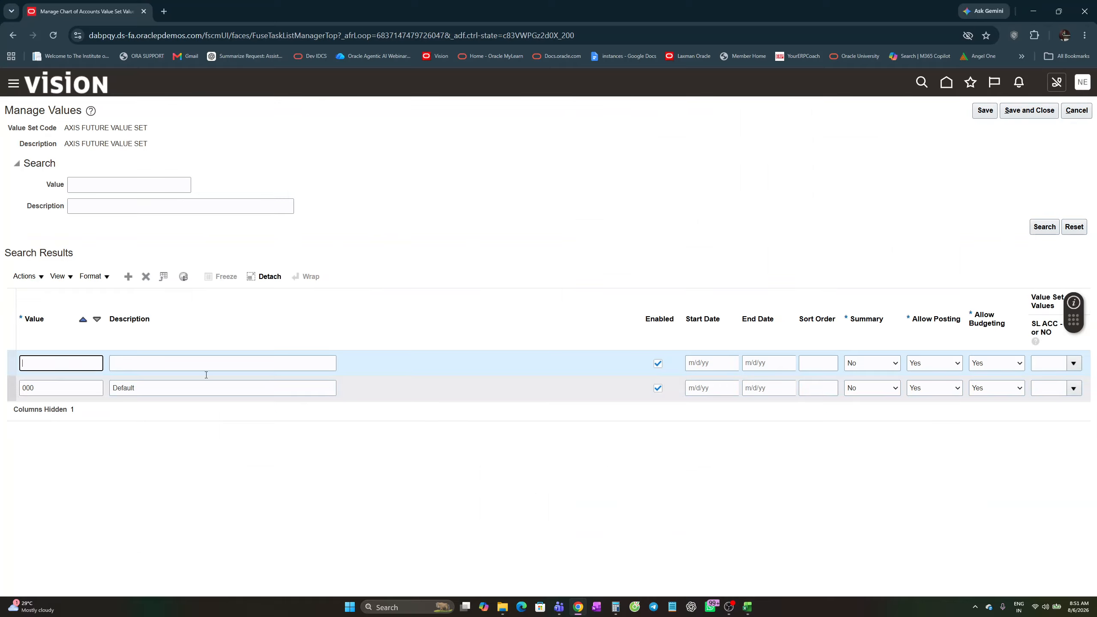
pyautogui.click(127, 363)
pyautogui.hotkey('ctrl', 'v')
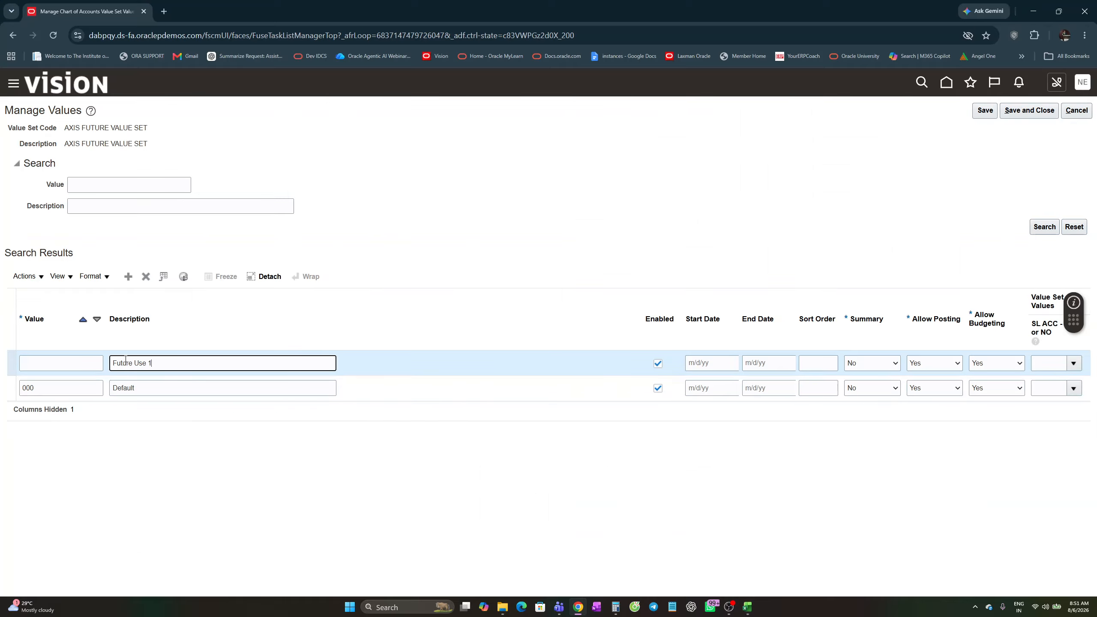
# - Enter 1000 as the value of the Future Use 1 row, matching the Future Segment list in the Excel workbook
pyautogui.click(87, 363)
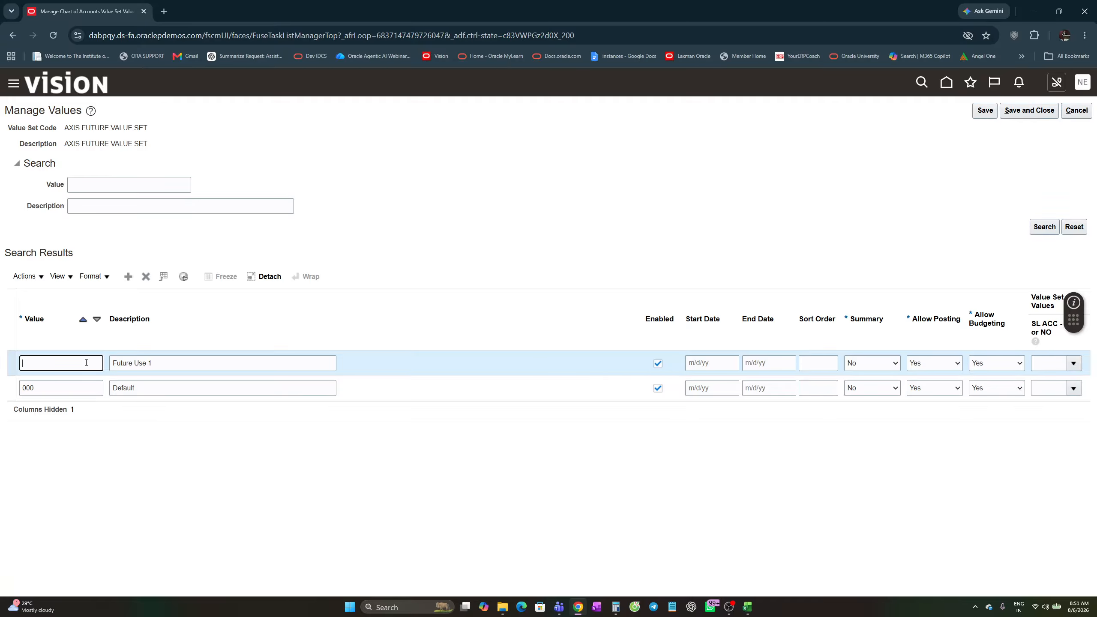
pyautogui.hotkey('alt', 'Tab')
pyautogui.hotkey('alt', 'Tab')
# - Check the Default entry in the Excel workbook's Future Segment and correct the Default row's value to 0000
pyautogui.hotkey('alt', 'Tab')
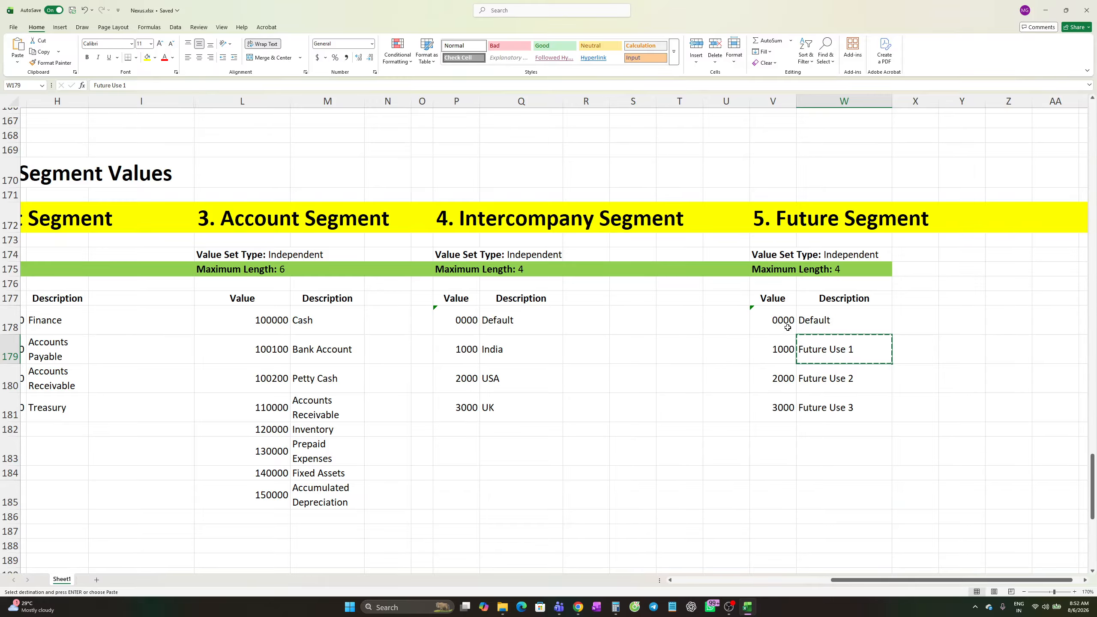
pyautogui.hotkey('alt', 'Tab')
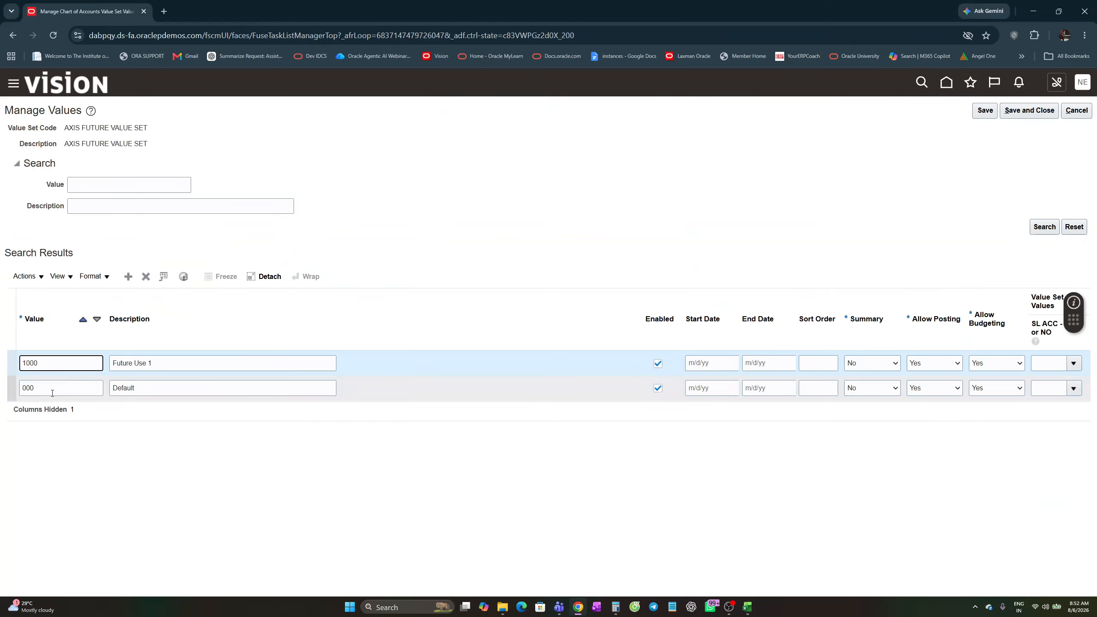
pyautogui.click(44, 388)
pyautogui.press('Home')
pyautogui.write('0')
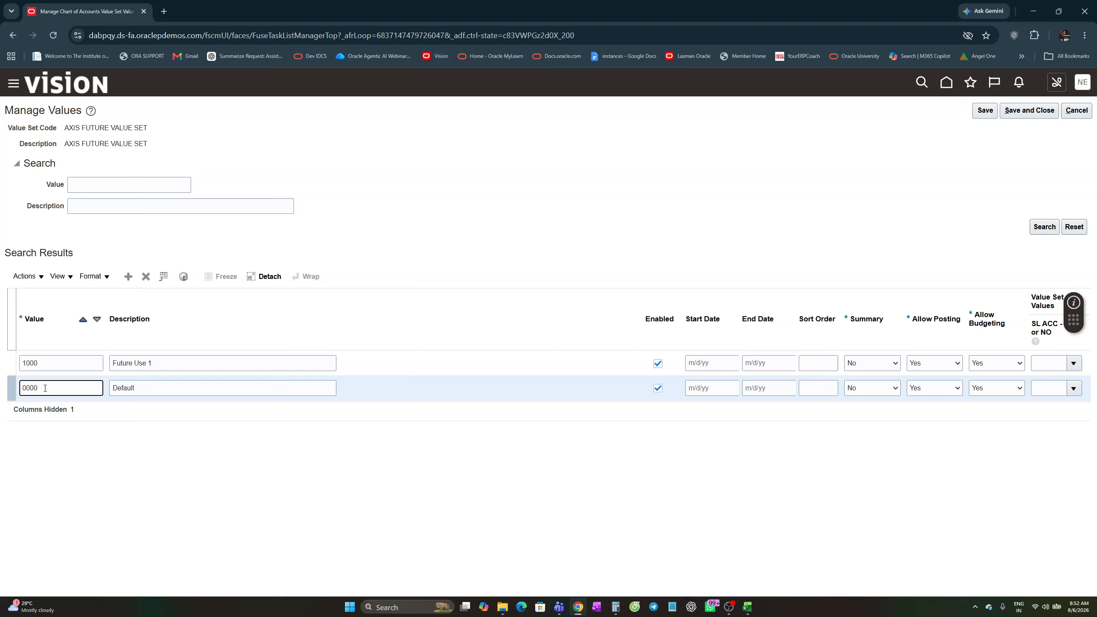
# - Save the AXIS FUTURE VALUE SET values and close the value set pages to return to the Financials setup
pyautogui.click(98, 436)
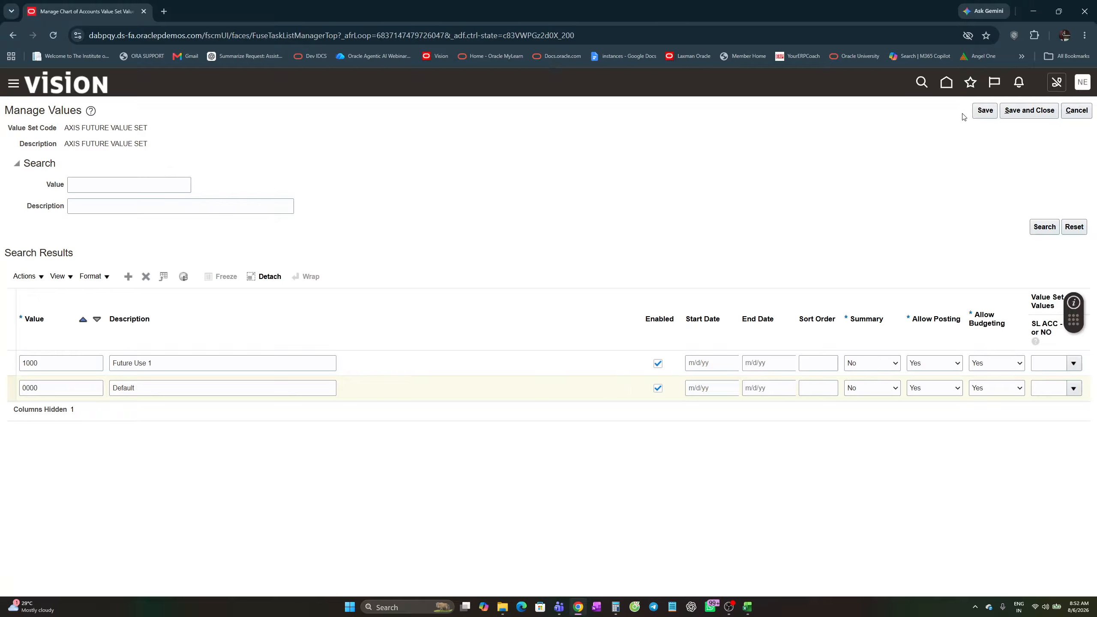
pyautogui.click(1024, 112)
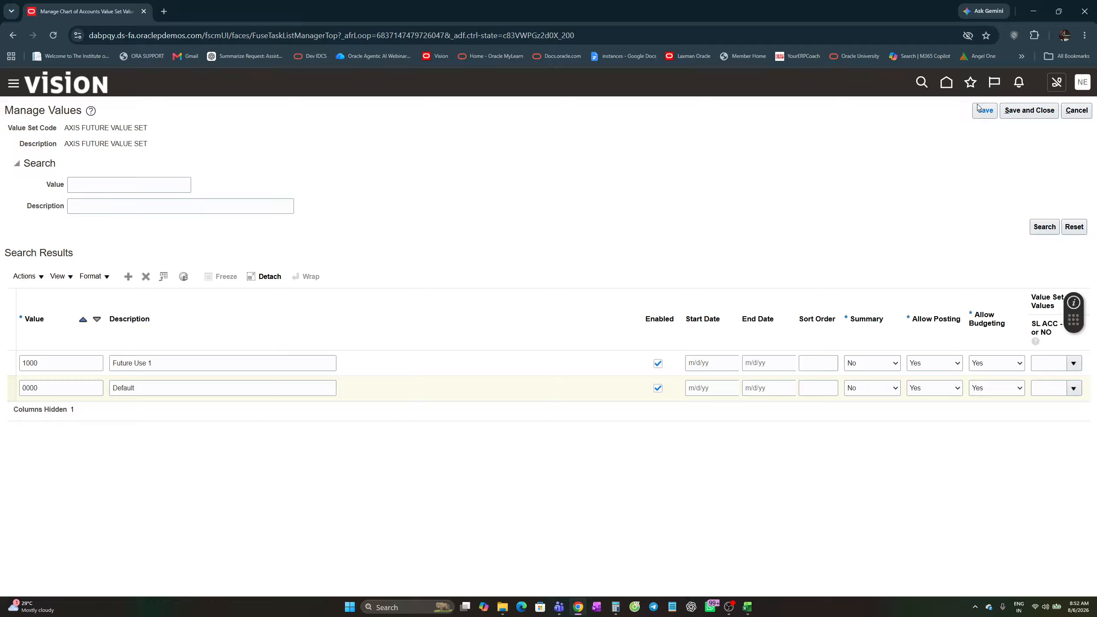
pyautogui.click(1026, 111)
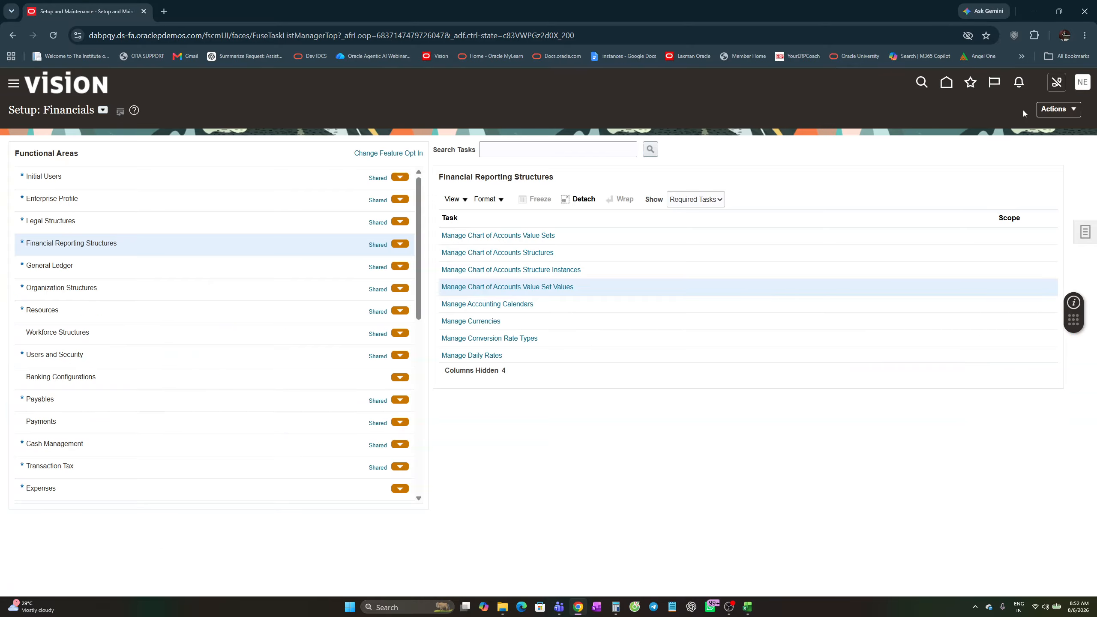
# - In the Excel workbook's Create Chart of Accounts checklist, mark Create Segment Values in Value Sets as DONE in cell F138
pyautogui.hotkey('alt', 'Tab')
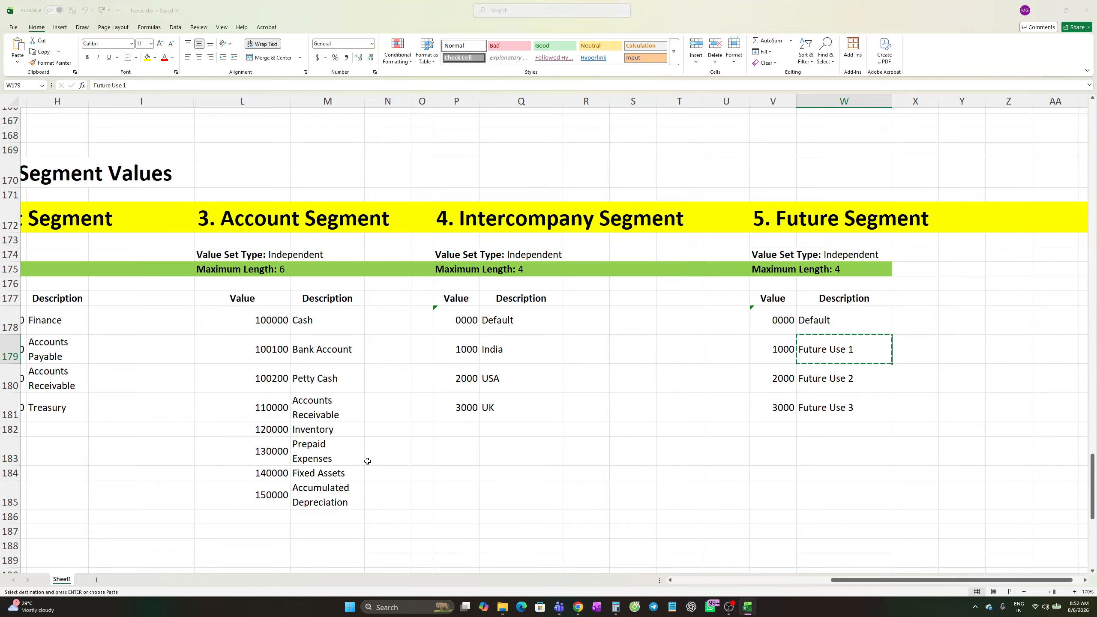
pyautogui.hotkey('alt', 'Tab')
pyautogui.scroll(13, 389, 397)
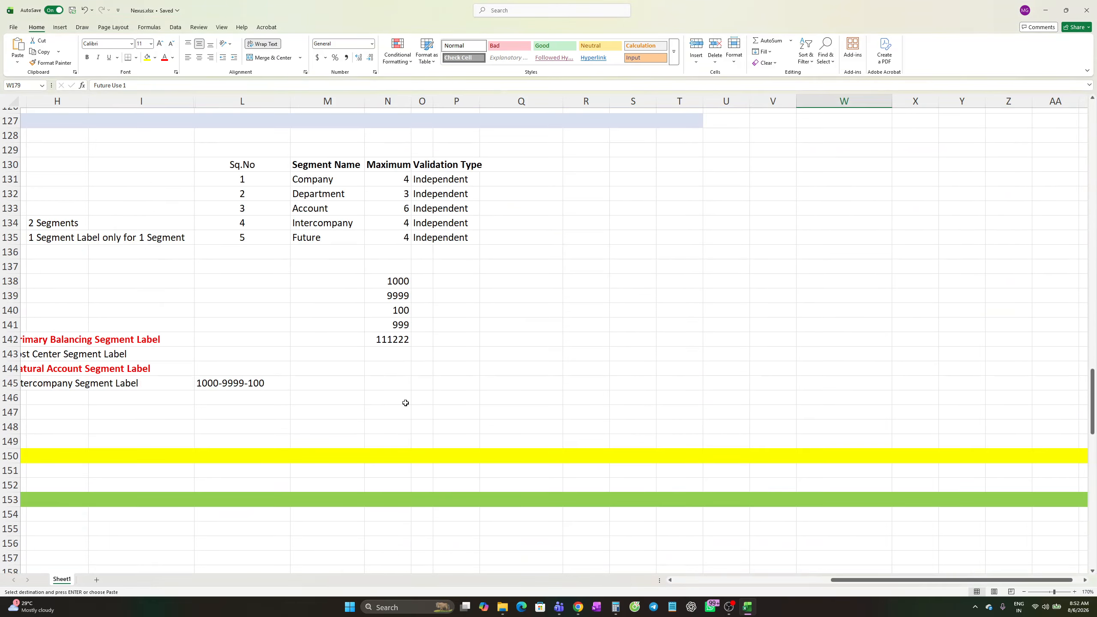
pyautogui.moveTo(954, 580); pyautogui.dragTo(793, 585)
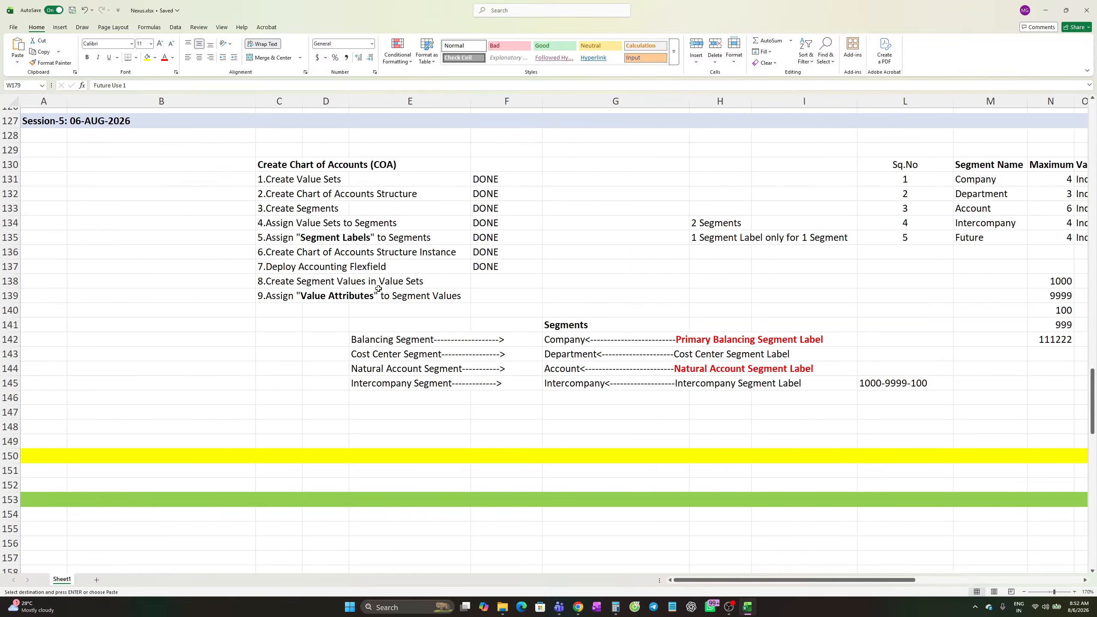
pyautogui.click(486, 280)
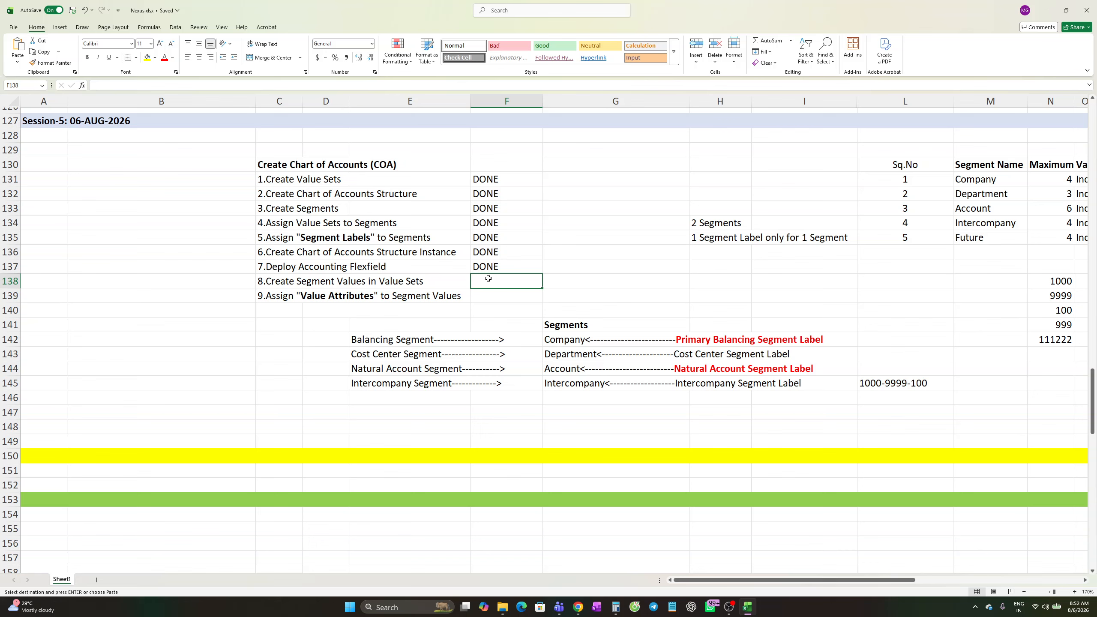
pyautogui.write('dO')
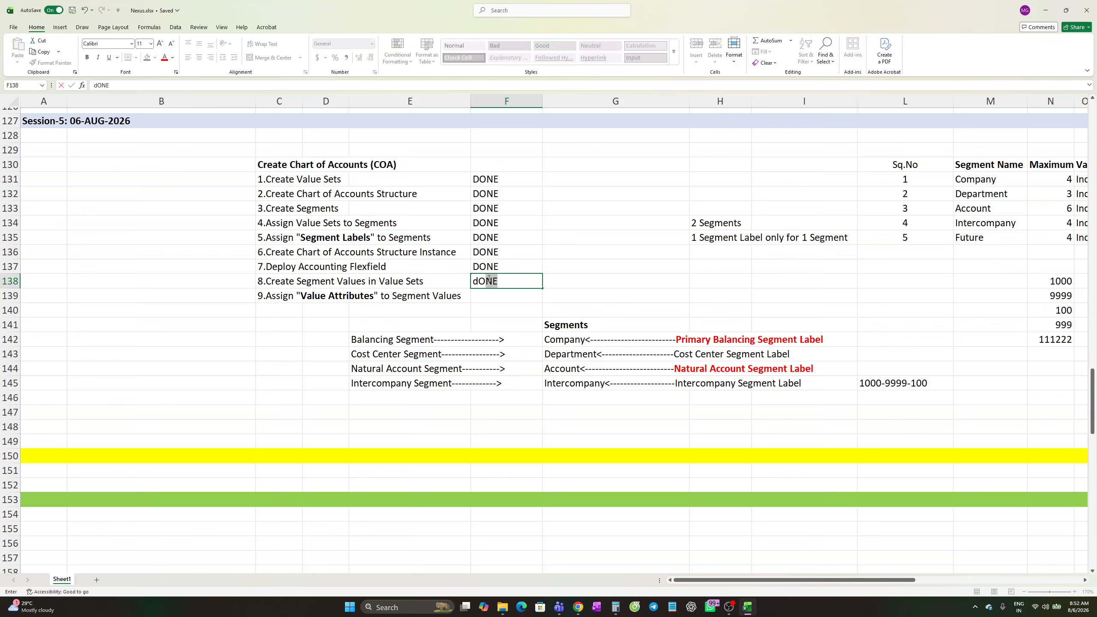
pyautogui.write('D')
pyautogui.press('Tab')
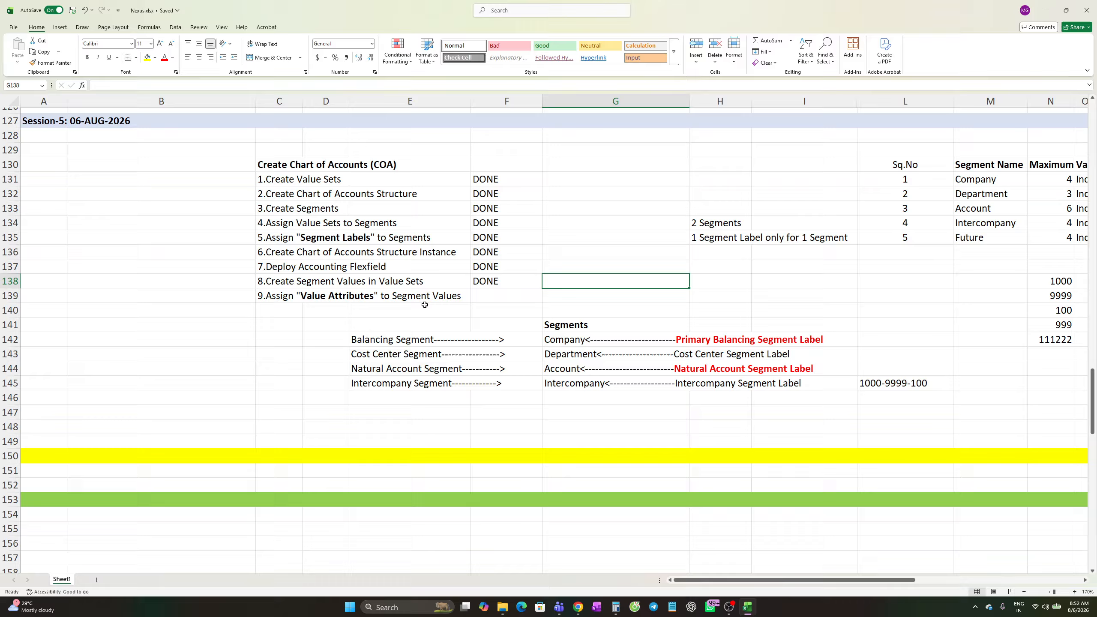
# - Copy the DONE status from cell F138 to F139 for the Assign Value Attributes checklist entry
pyautogui.click(483, 298)
pyautogui.click(486, 283)
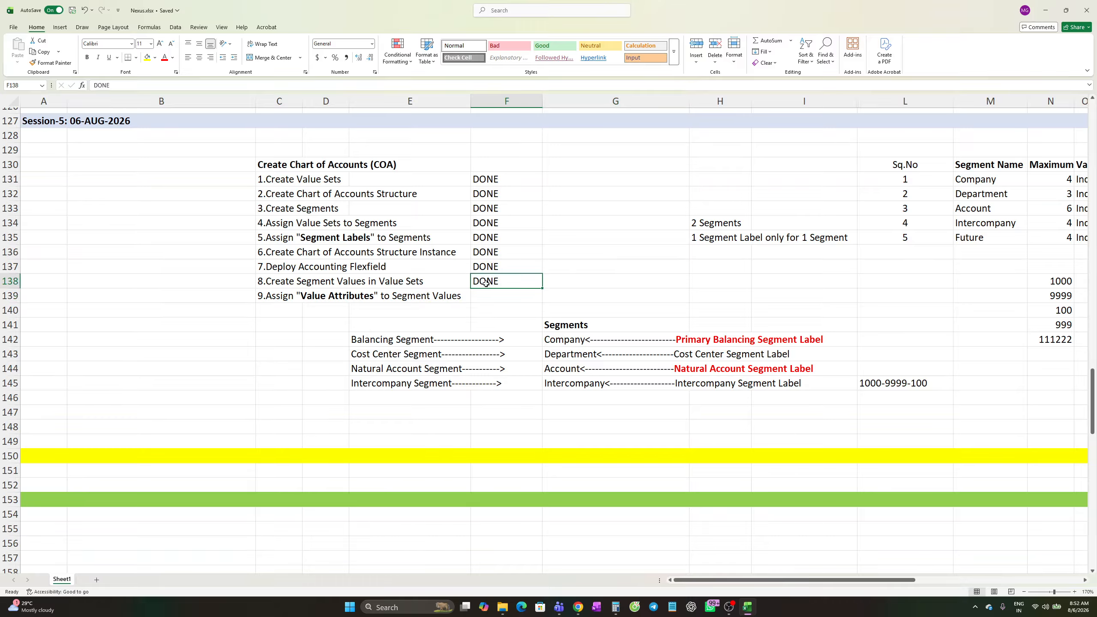
pyautogui.hotkey('ctrl', 'c')
pyautogui.click(488, 297)
pyautogui.hotkey('ctrl', 'v')
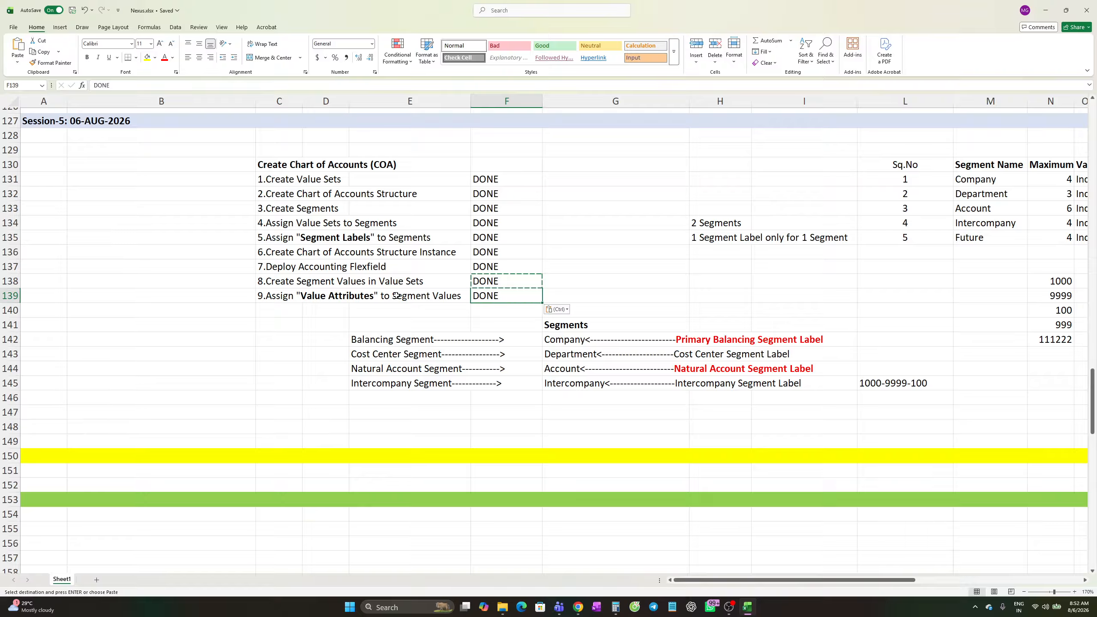
pyautogui.click(365, 297)
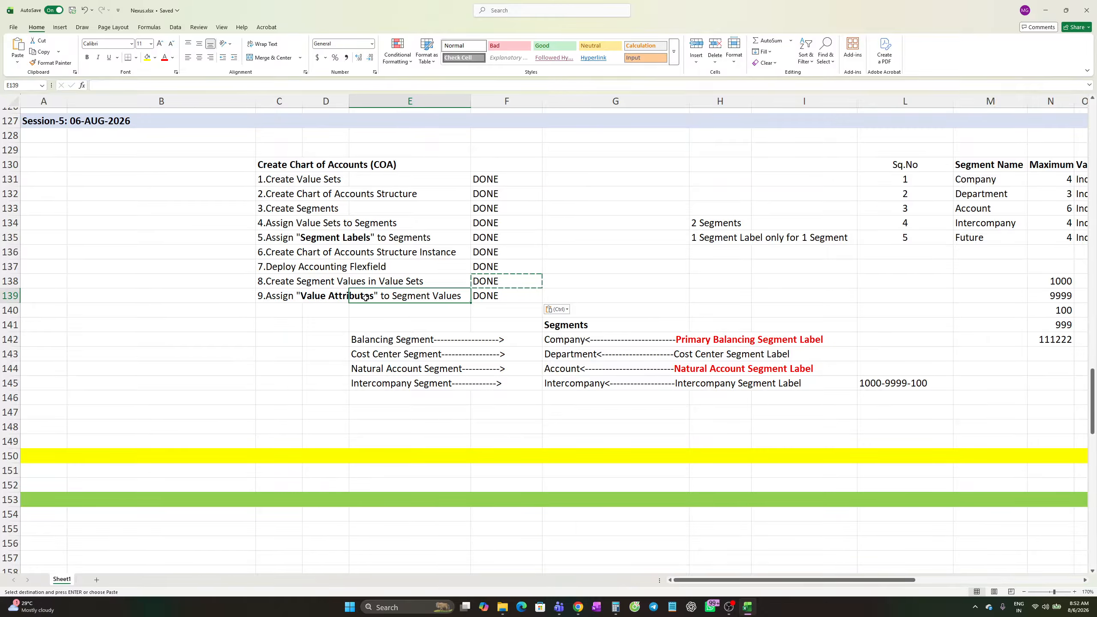
# - Back in Oracle Fusion, search the chart of accounts value sets for aXIS and list all values of AXIS ACCOUNT VALUE SET
pyautogui.hotkey('alt', 'Tab')
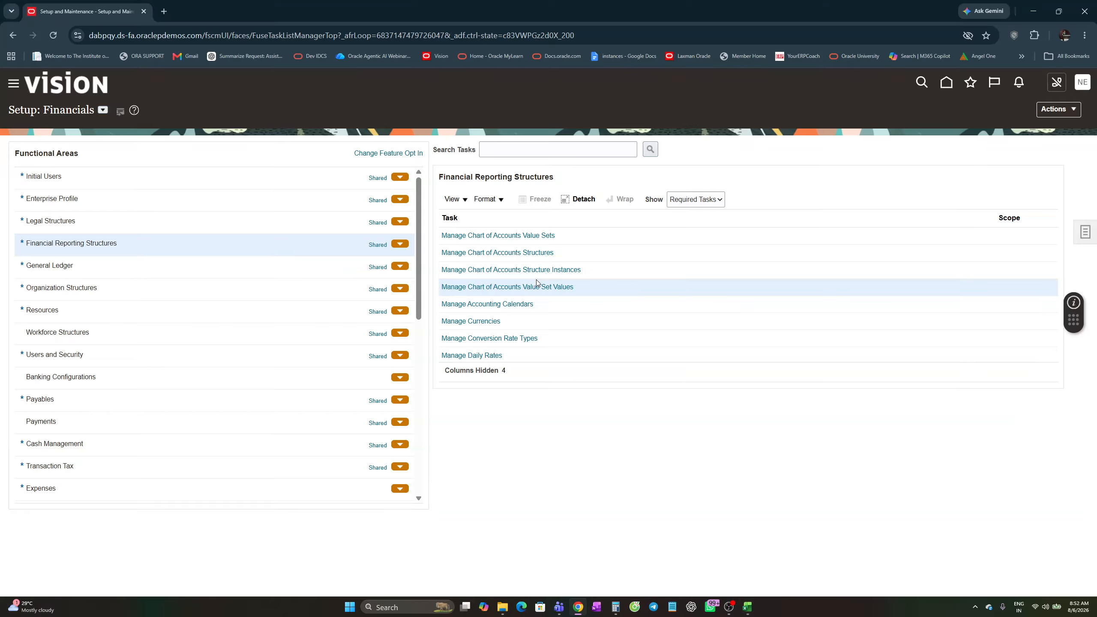
pyautogui.click(526, 287)
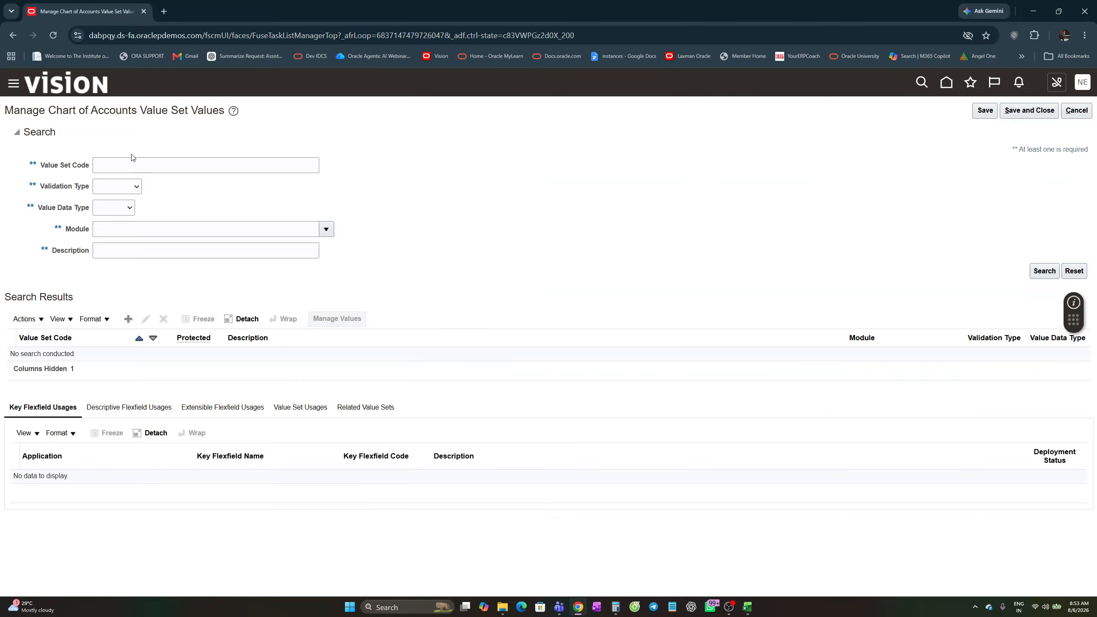
pyautogui.click(121, 165)
pyautogui.write('a')
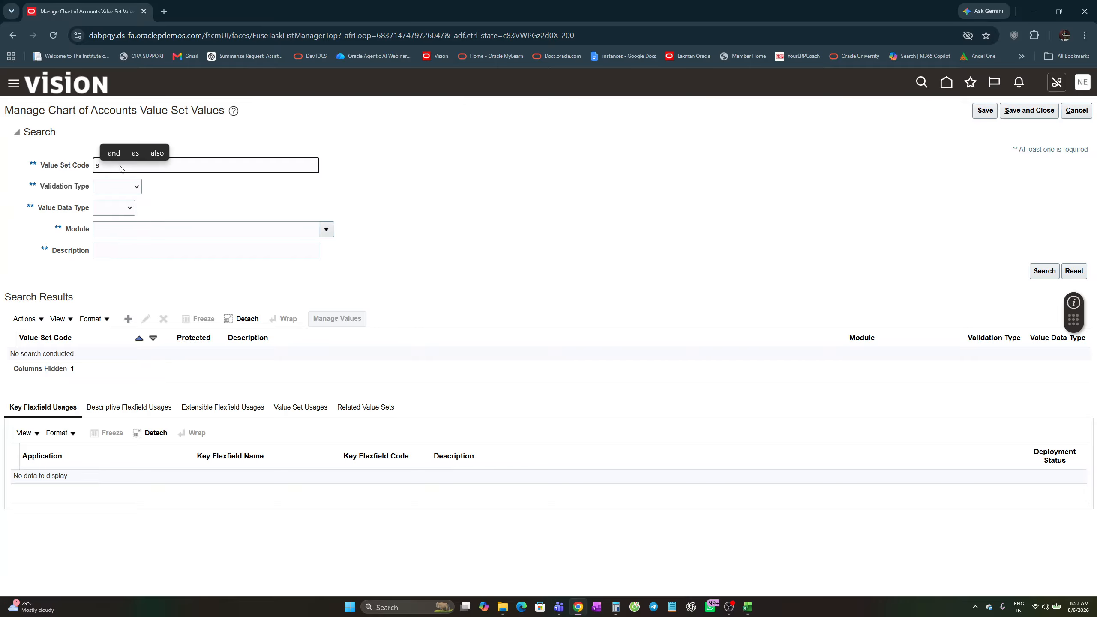
pyautogui.write('XIS')
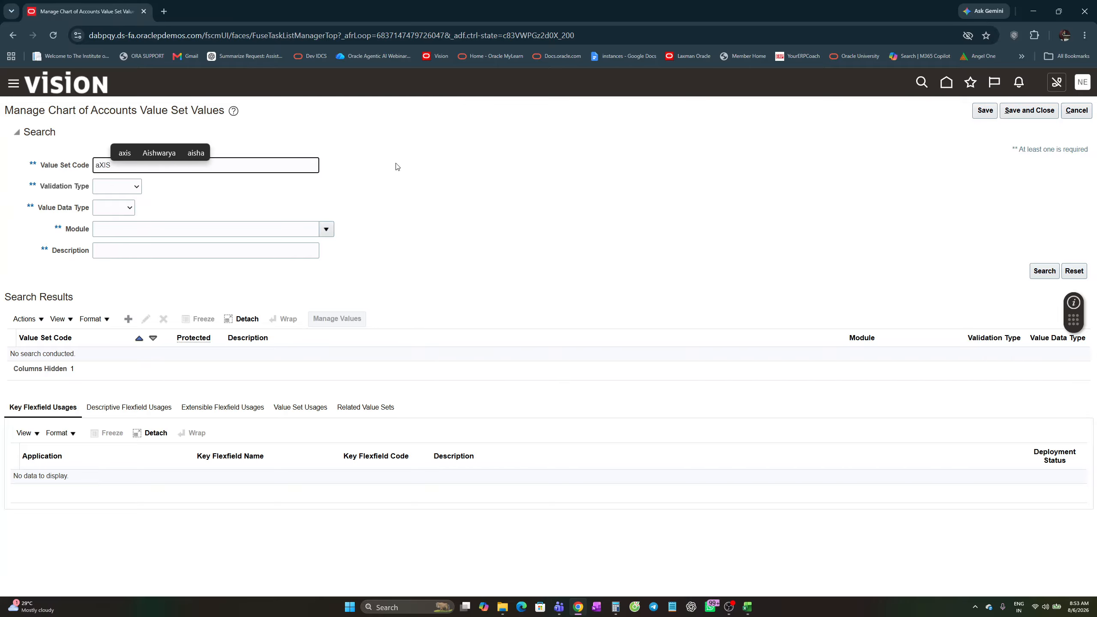
pyautogui.click(1043, 271)
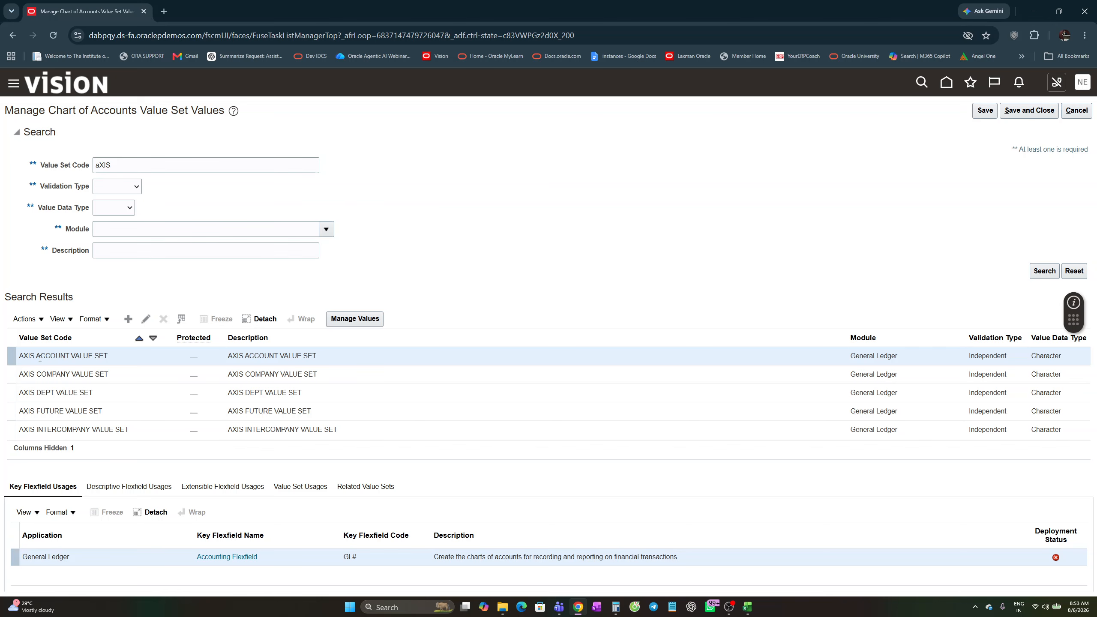
pyautogui.click(345, 321)
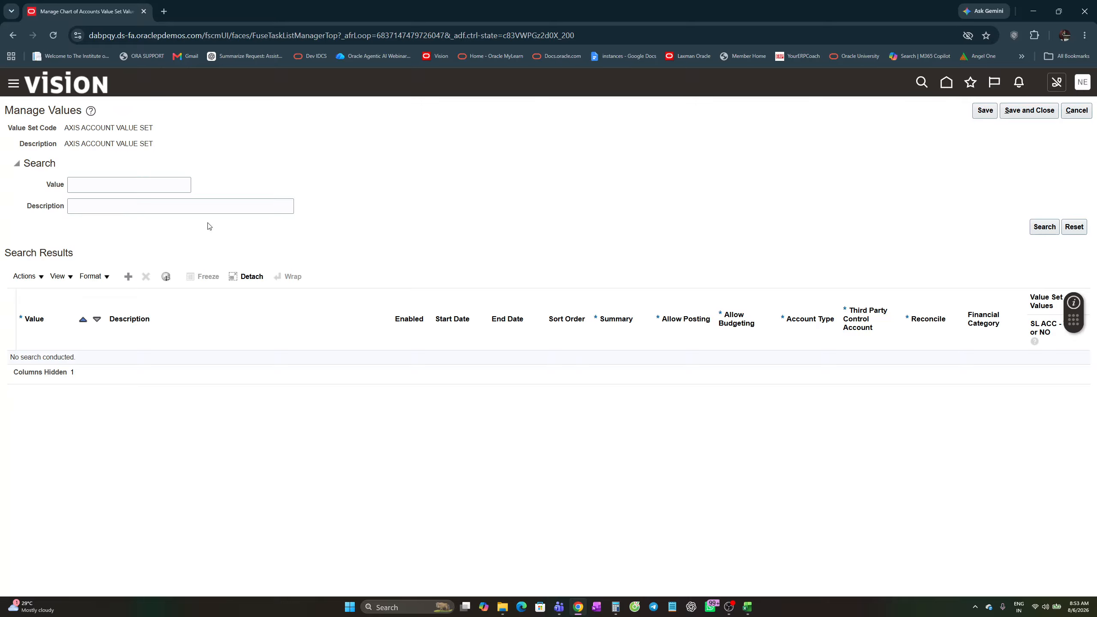
pyautogui.click(1040, 228)
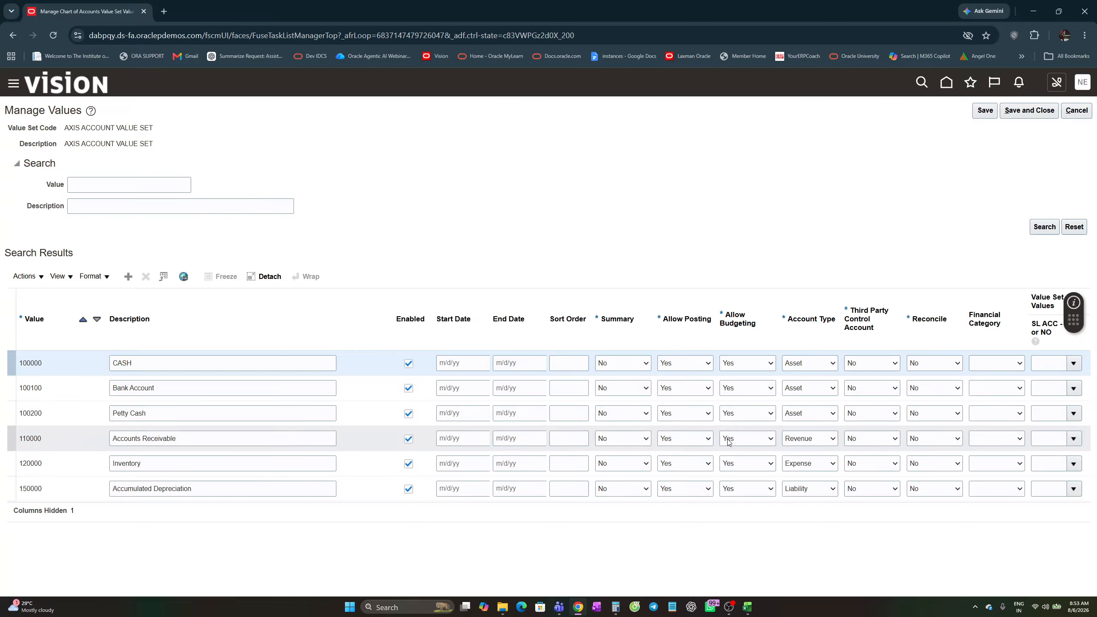
pyautogui.hotkey('alt', 'Tab')
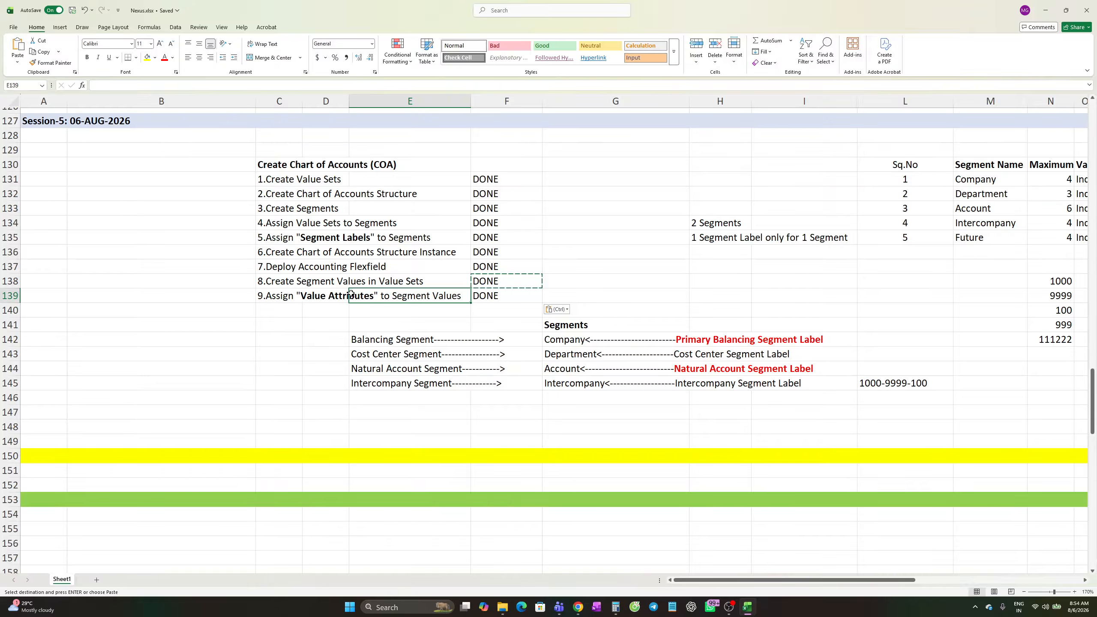
pyautogui.click(495, 294)
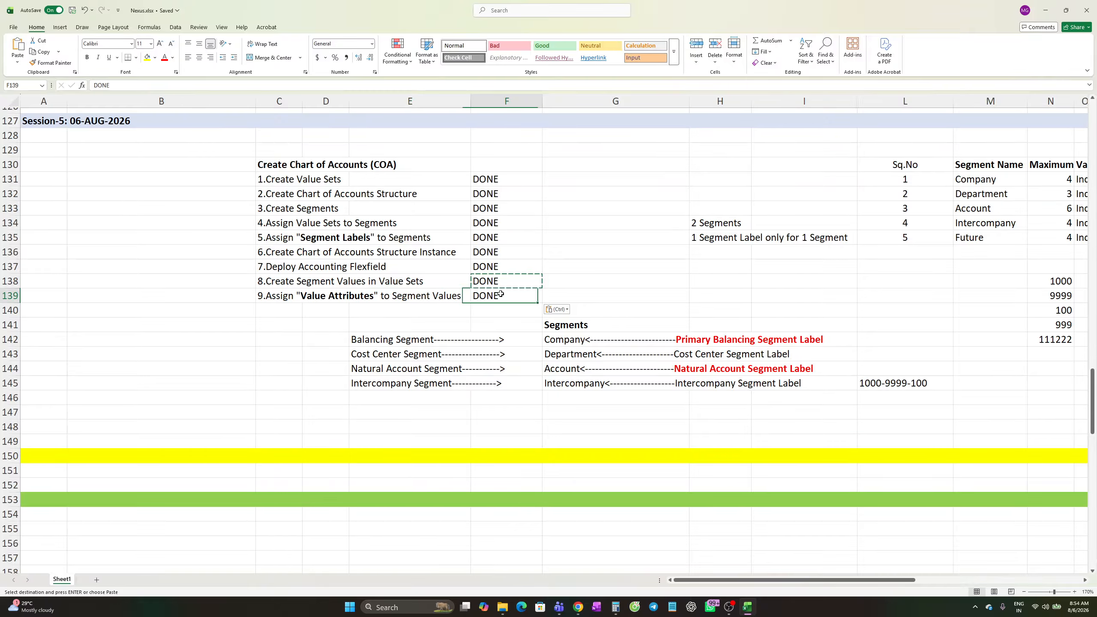
pyautogui.scroll(-3, 562, 346)
pyautogui.scroll(8, 577, 359)
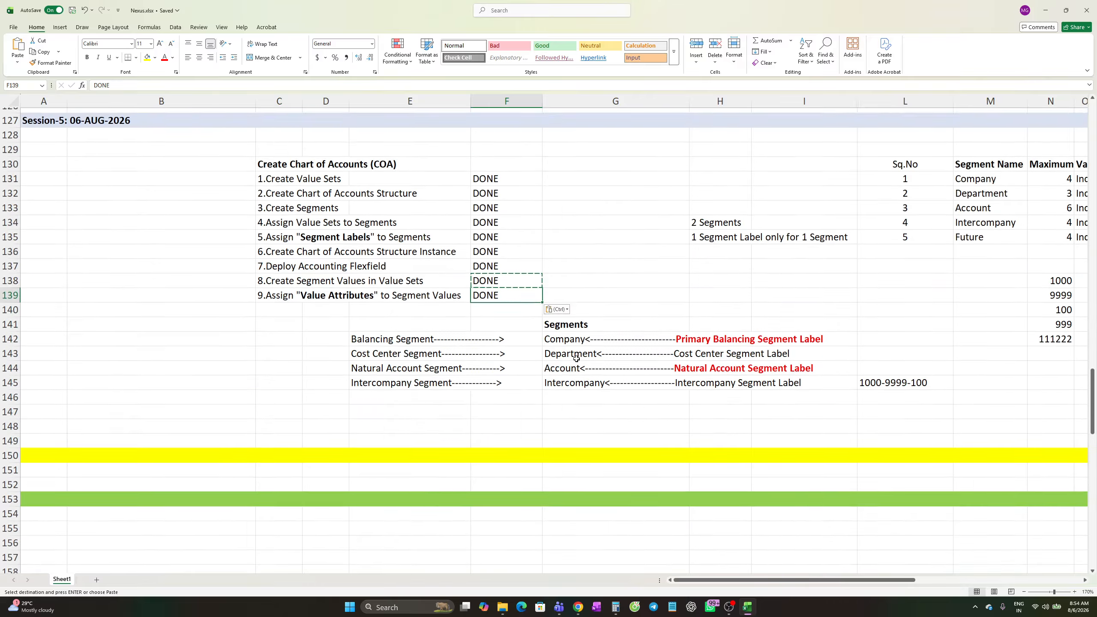
pyautogui.scroll(-3, 577, 359)
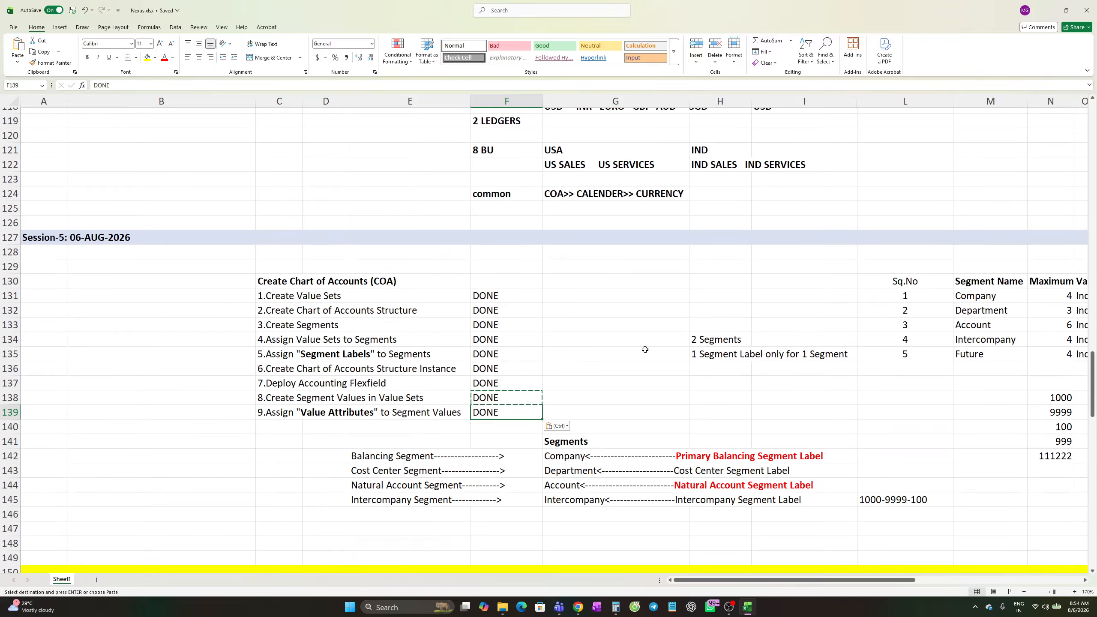
pyautogui.scroll(-3, 647, 348)
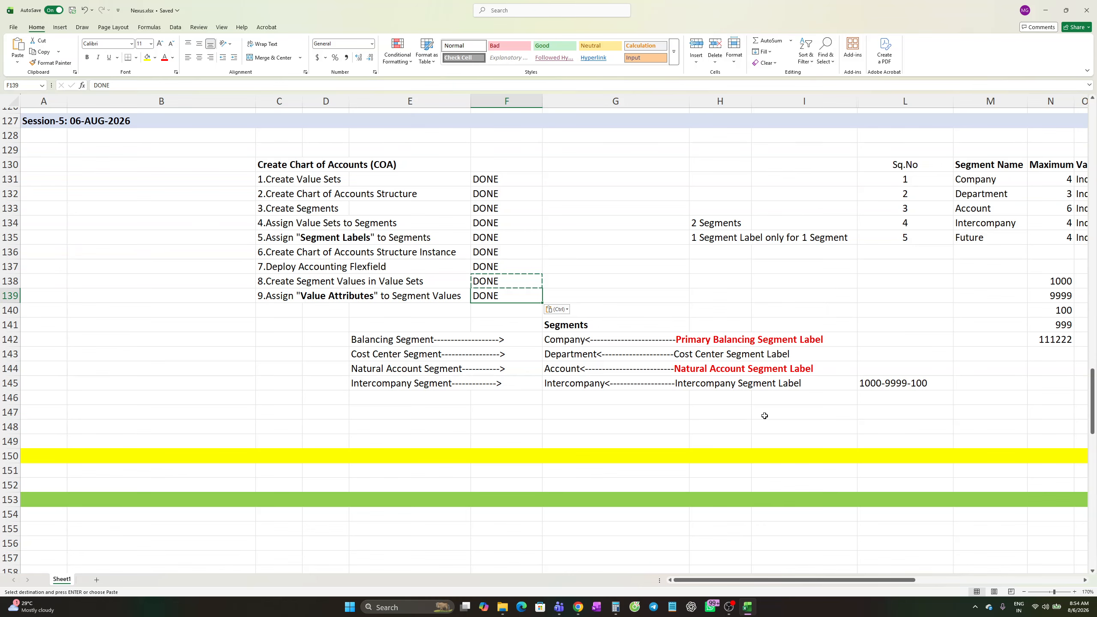
# - Switch to the Oracle Fusion Financials meeting in Microsoft Teams, dismiss the meeting time notice and stop sharing the screen
pyautogui.hotkey('alt', 'Tab')
pyautogui.hotkey('alt', 'Tab')
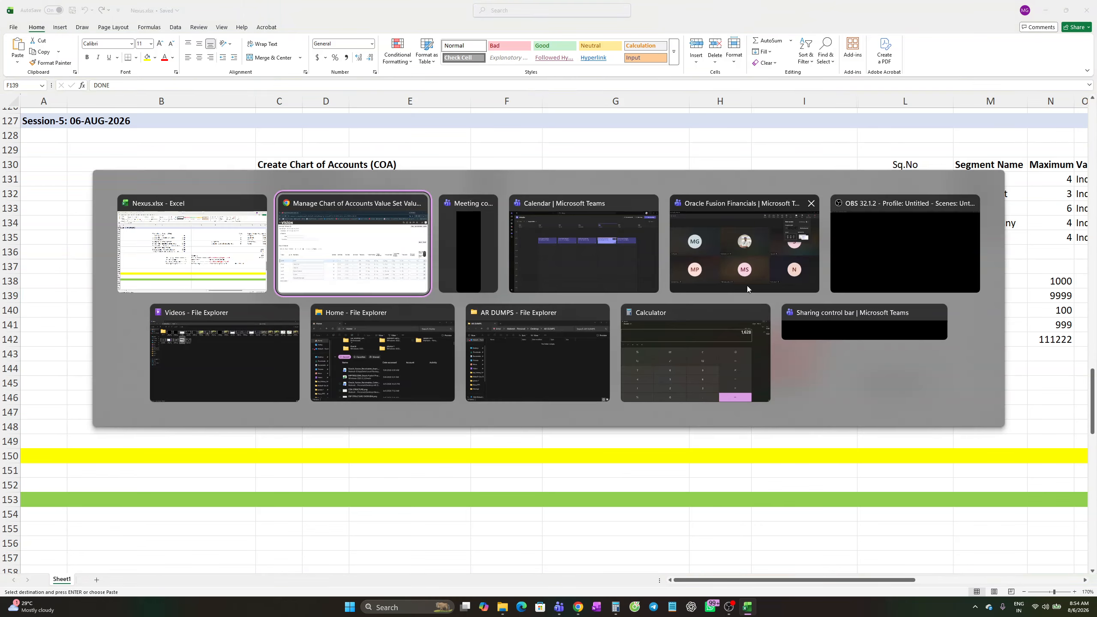
pyautogui.hotkey('alt', 'Tab')
pyautogui.hotkey('alt', 'Tab')
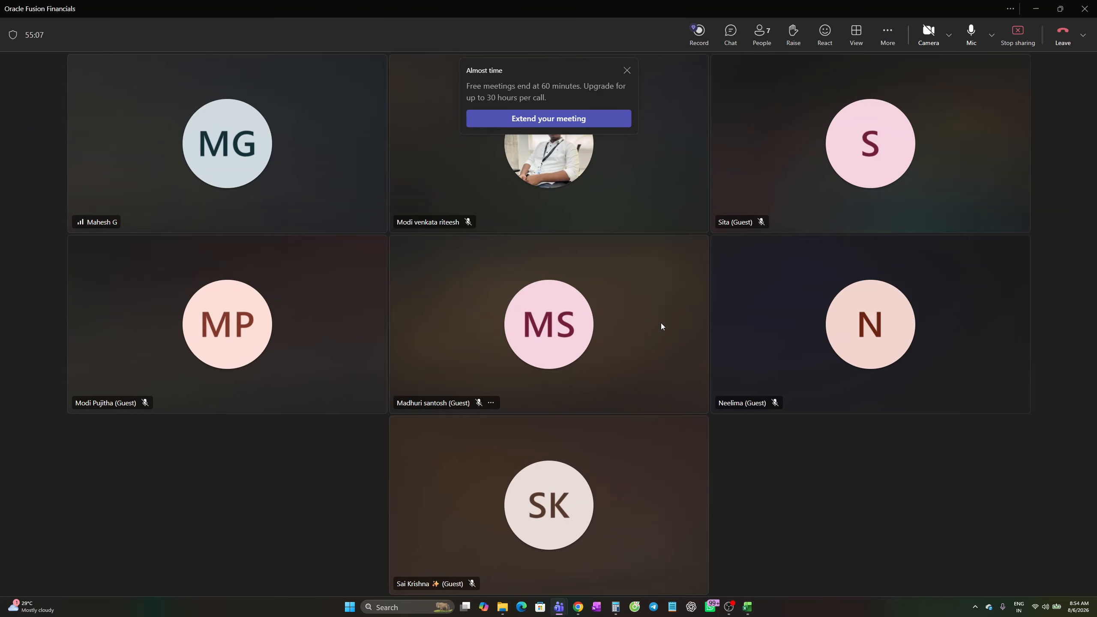
pyautogui.click(627, 71)
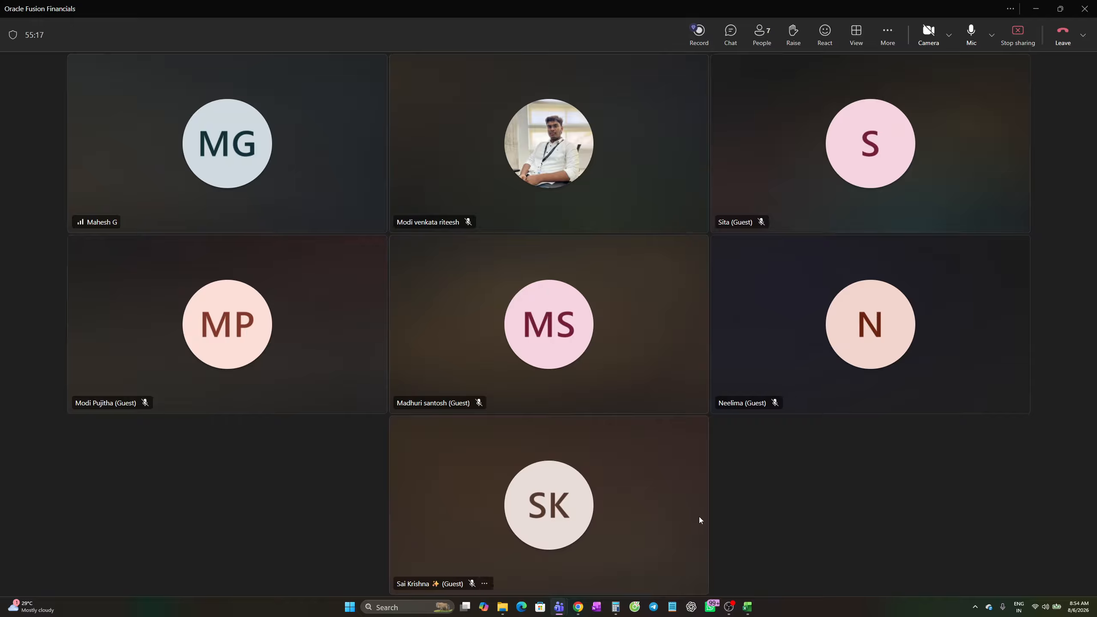
pyautogui.click(1020, 33)
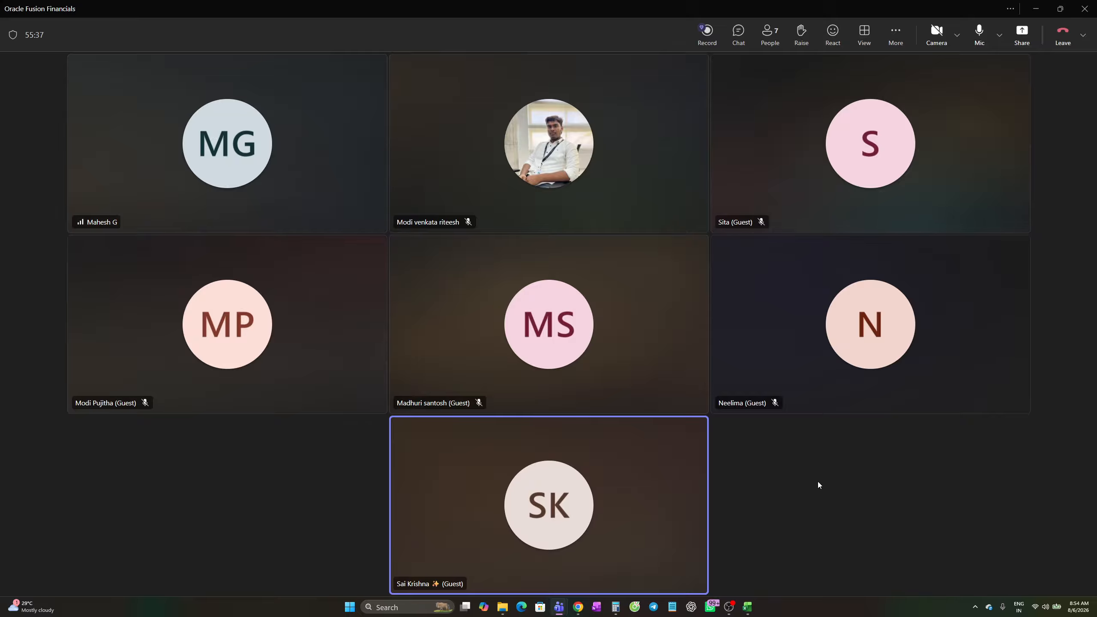
# - Restart screen sharing in the Teams meeting, return from the Excel workbook to the meeting window and end the sharing
pyautogui.click(1020, 30)
pyautogui.click(898, 189)
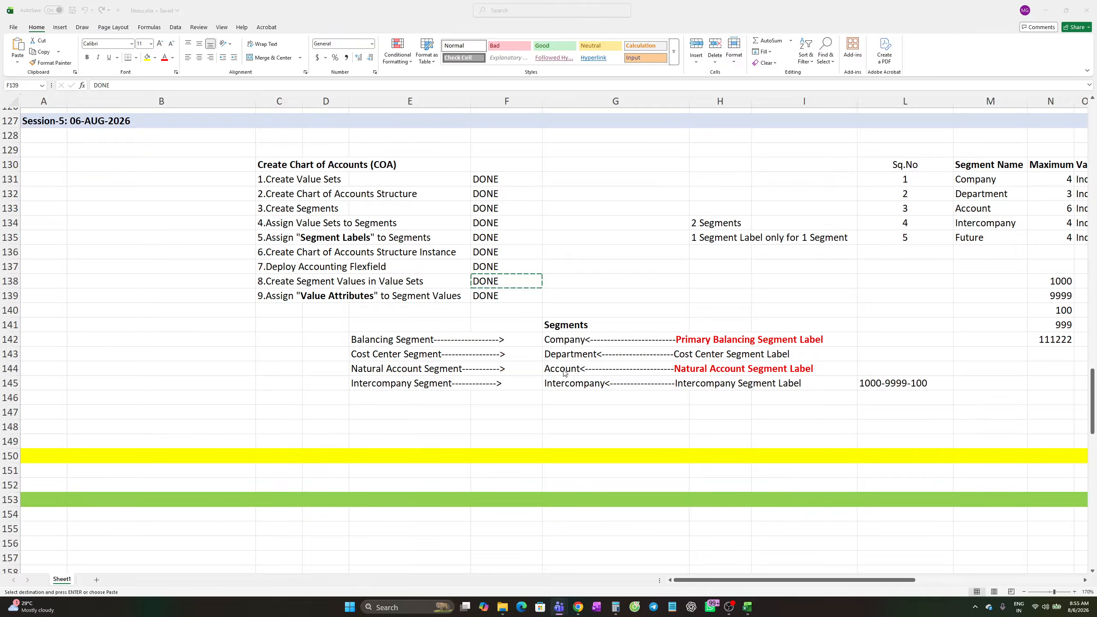
pyautogui.hotkey('alt', 'Tab')
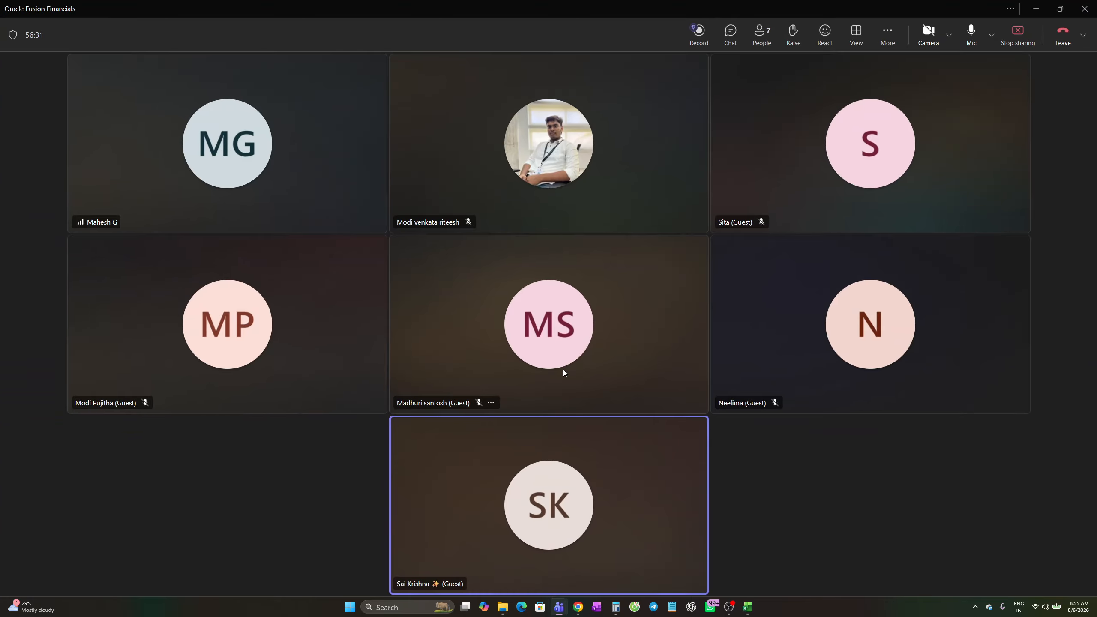
pyautogui.click(1018, 34)
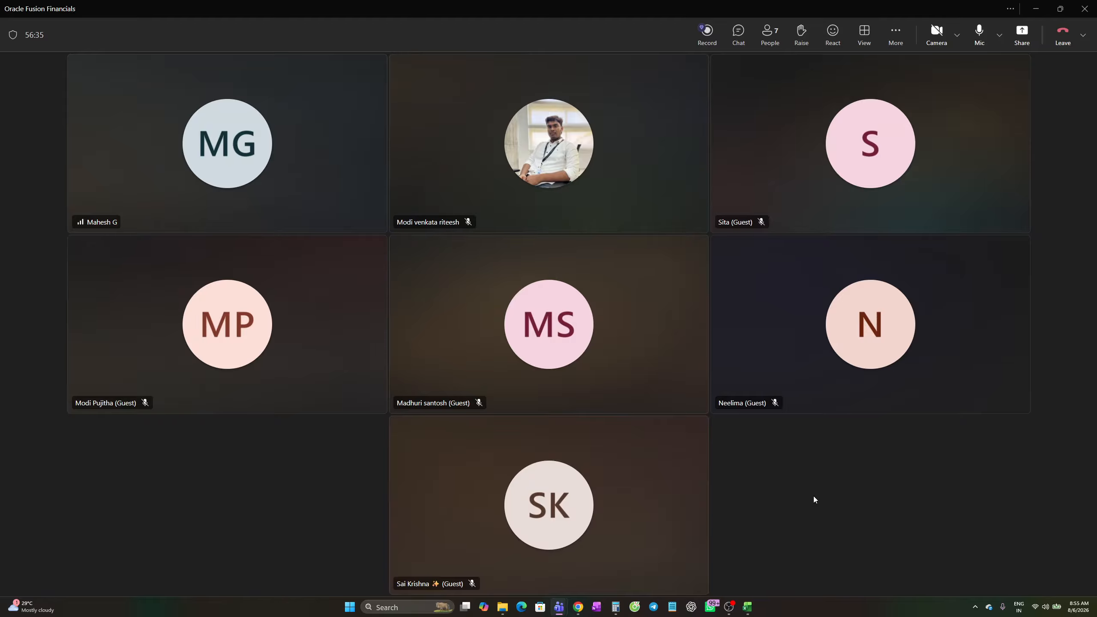